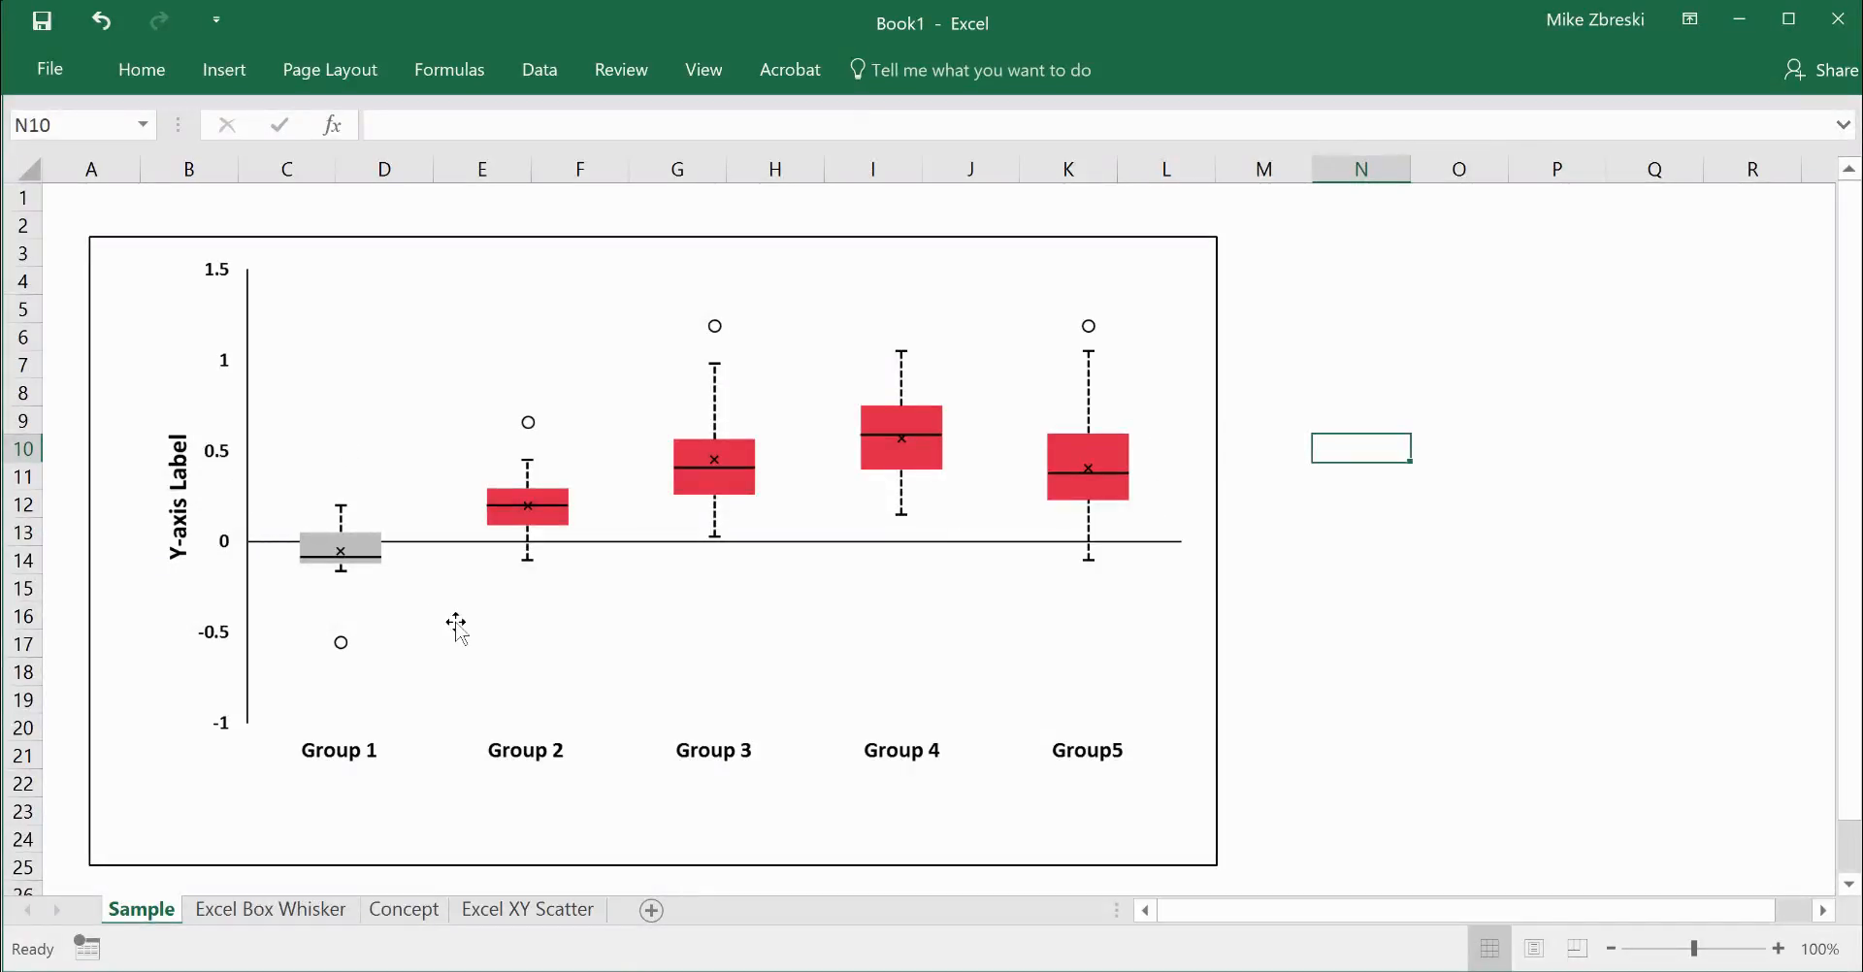
Delete the existing chart from the Excel Box Whisker sheet.
click(323, 916)
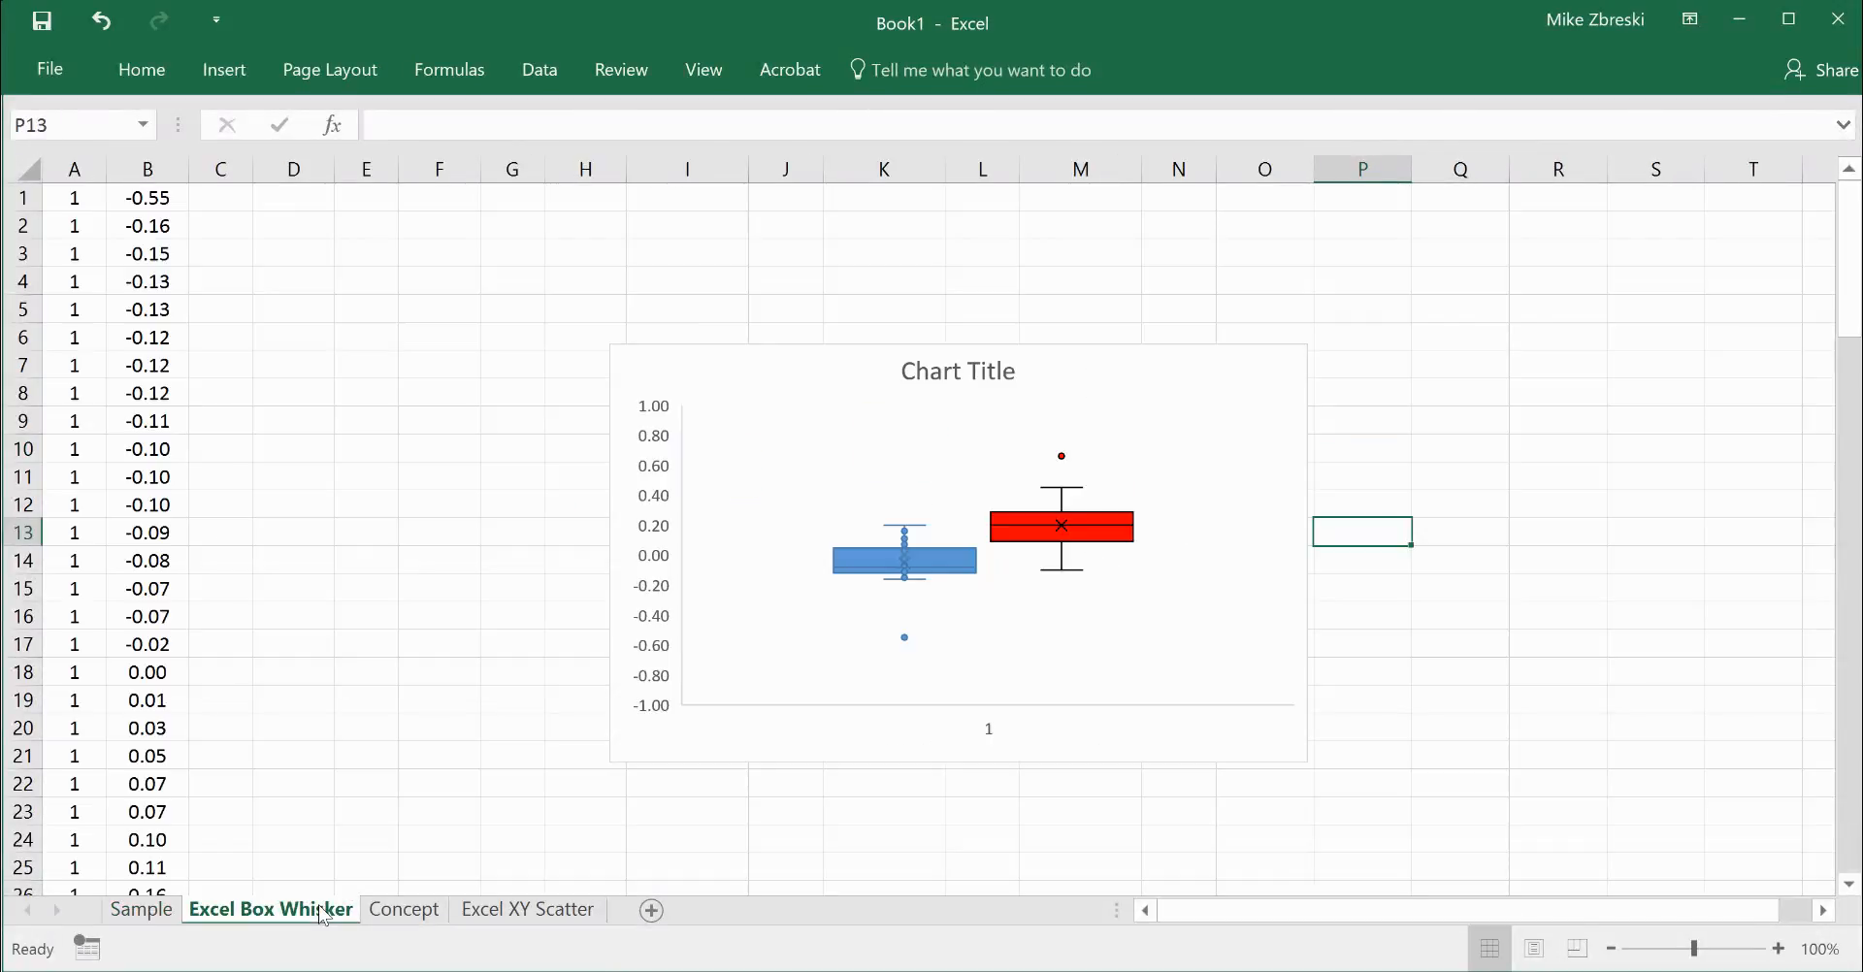
click(1239, 361)
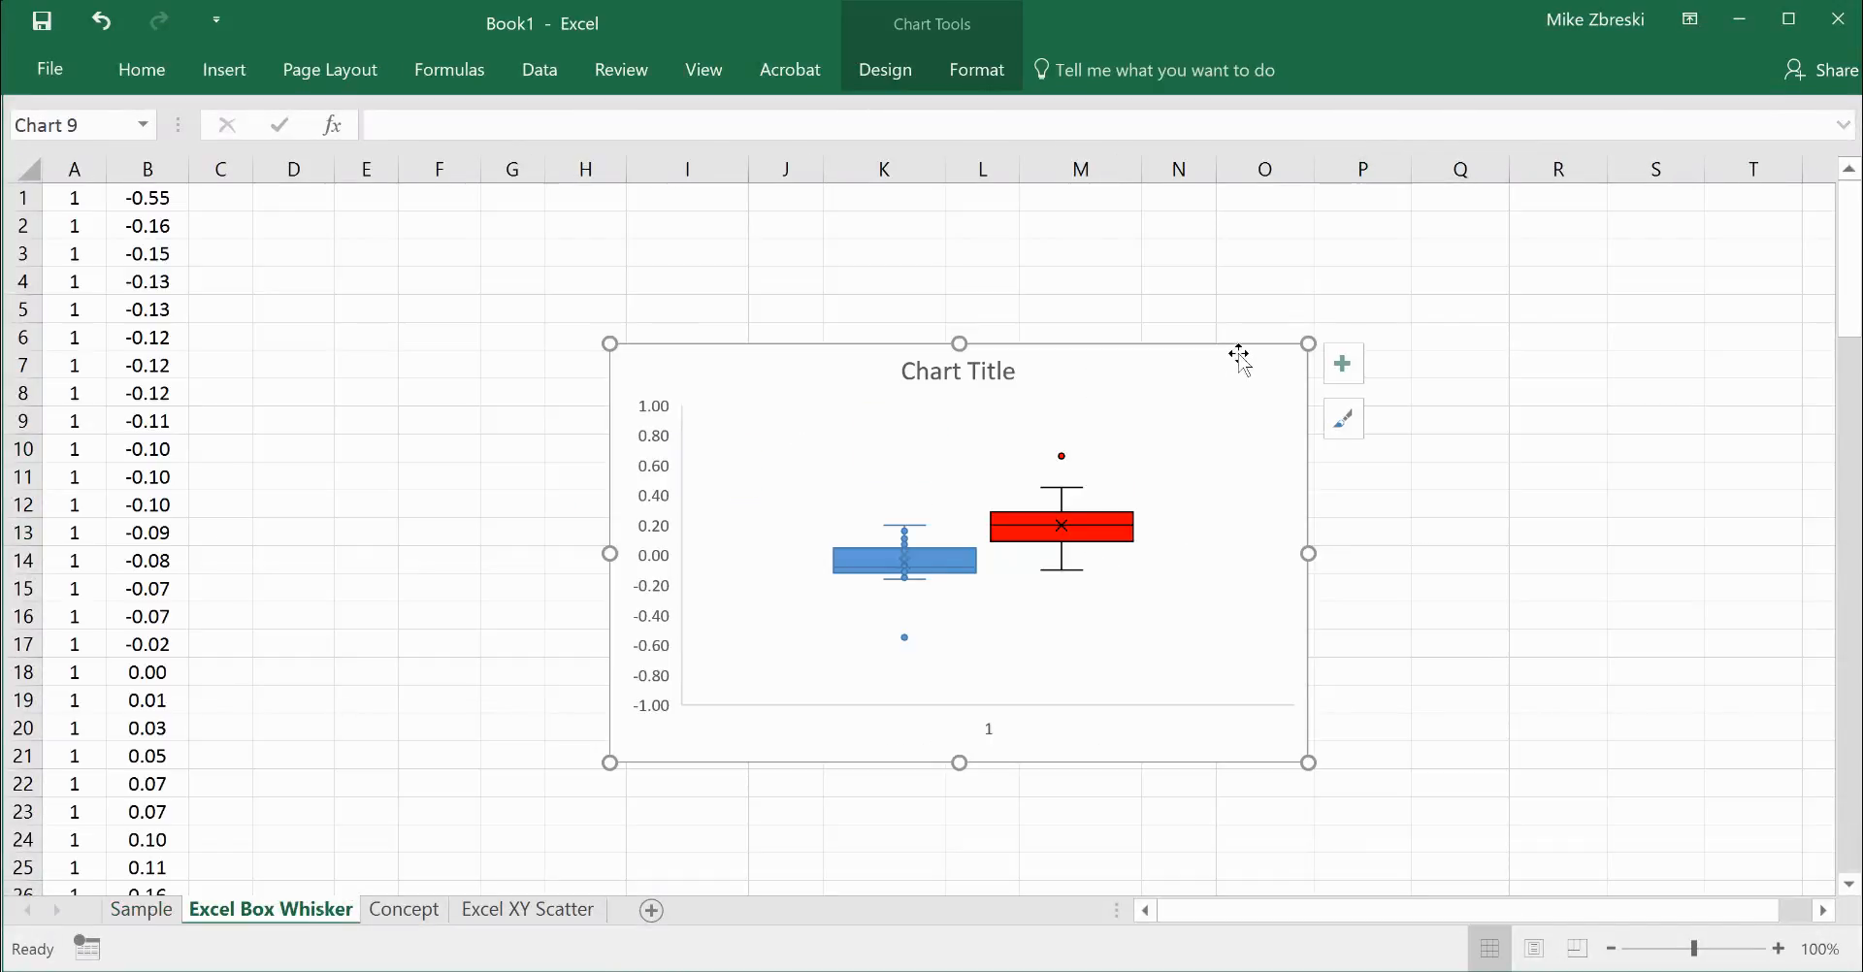
key(Delete)
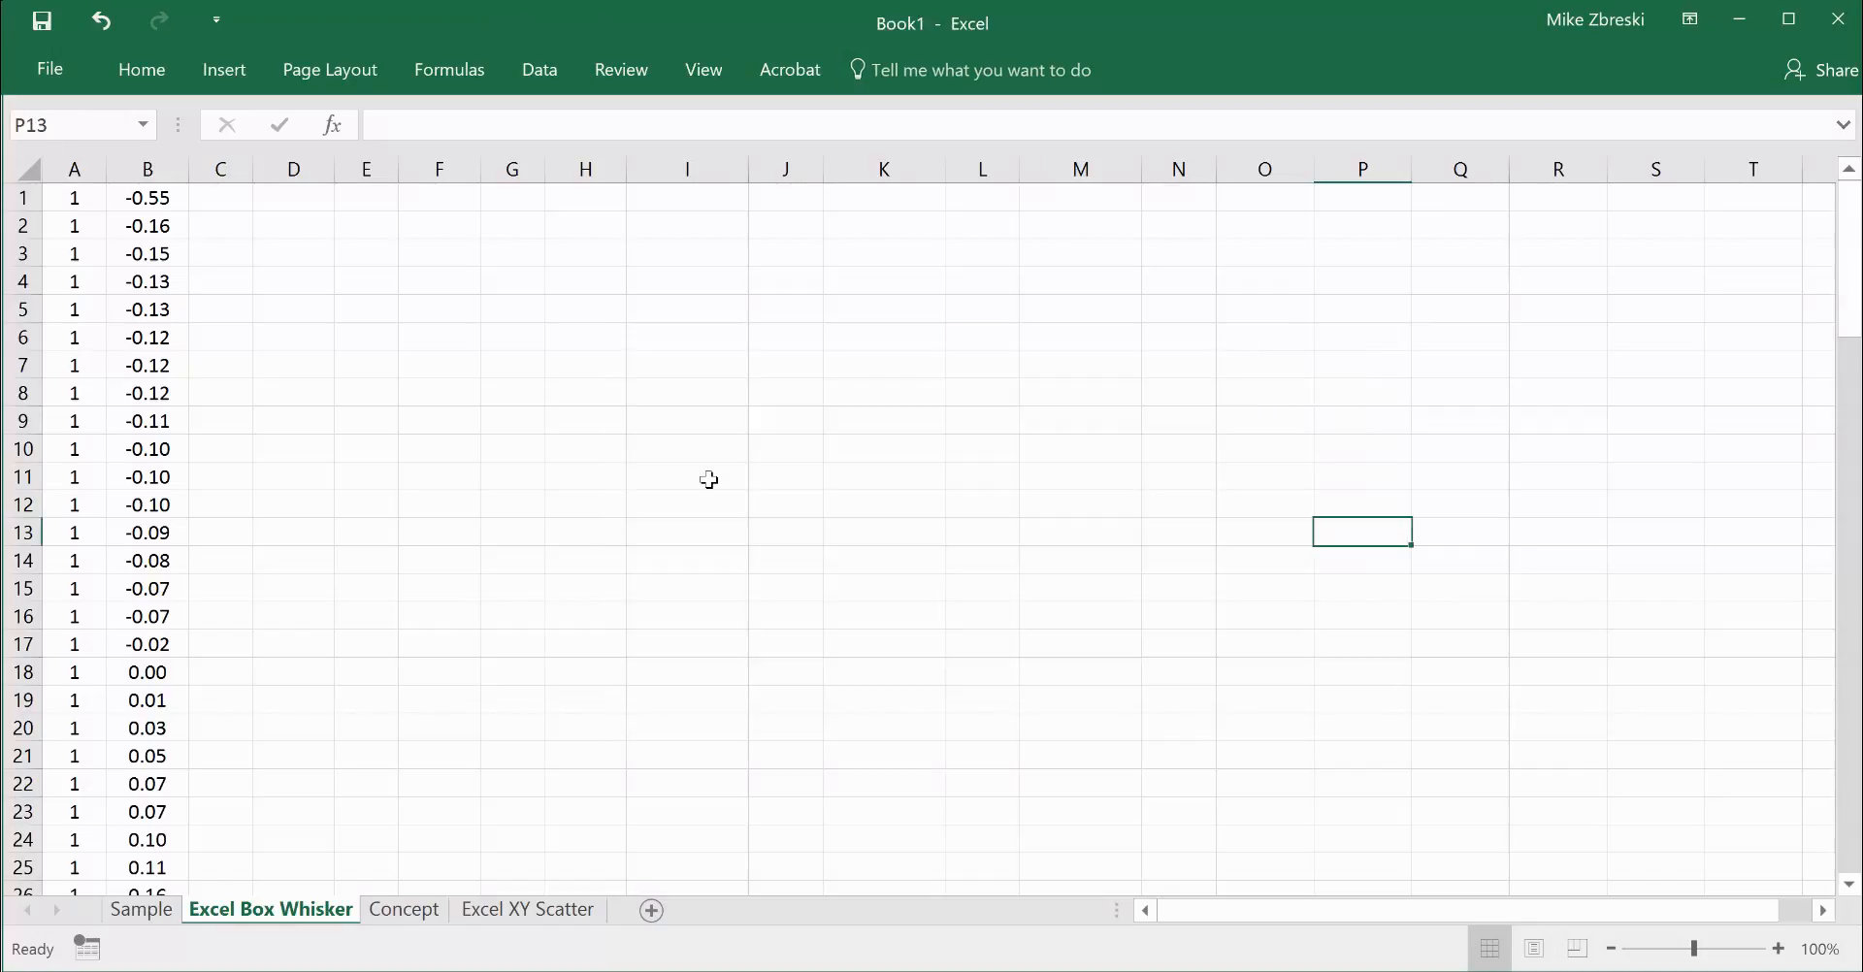
Review the group numbers in column A and their values in column B through the end of the data.
click(378, 388)
scroll(378, 388, down, 17)
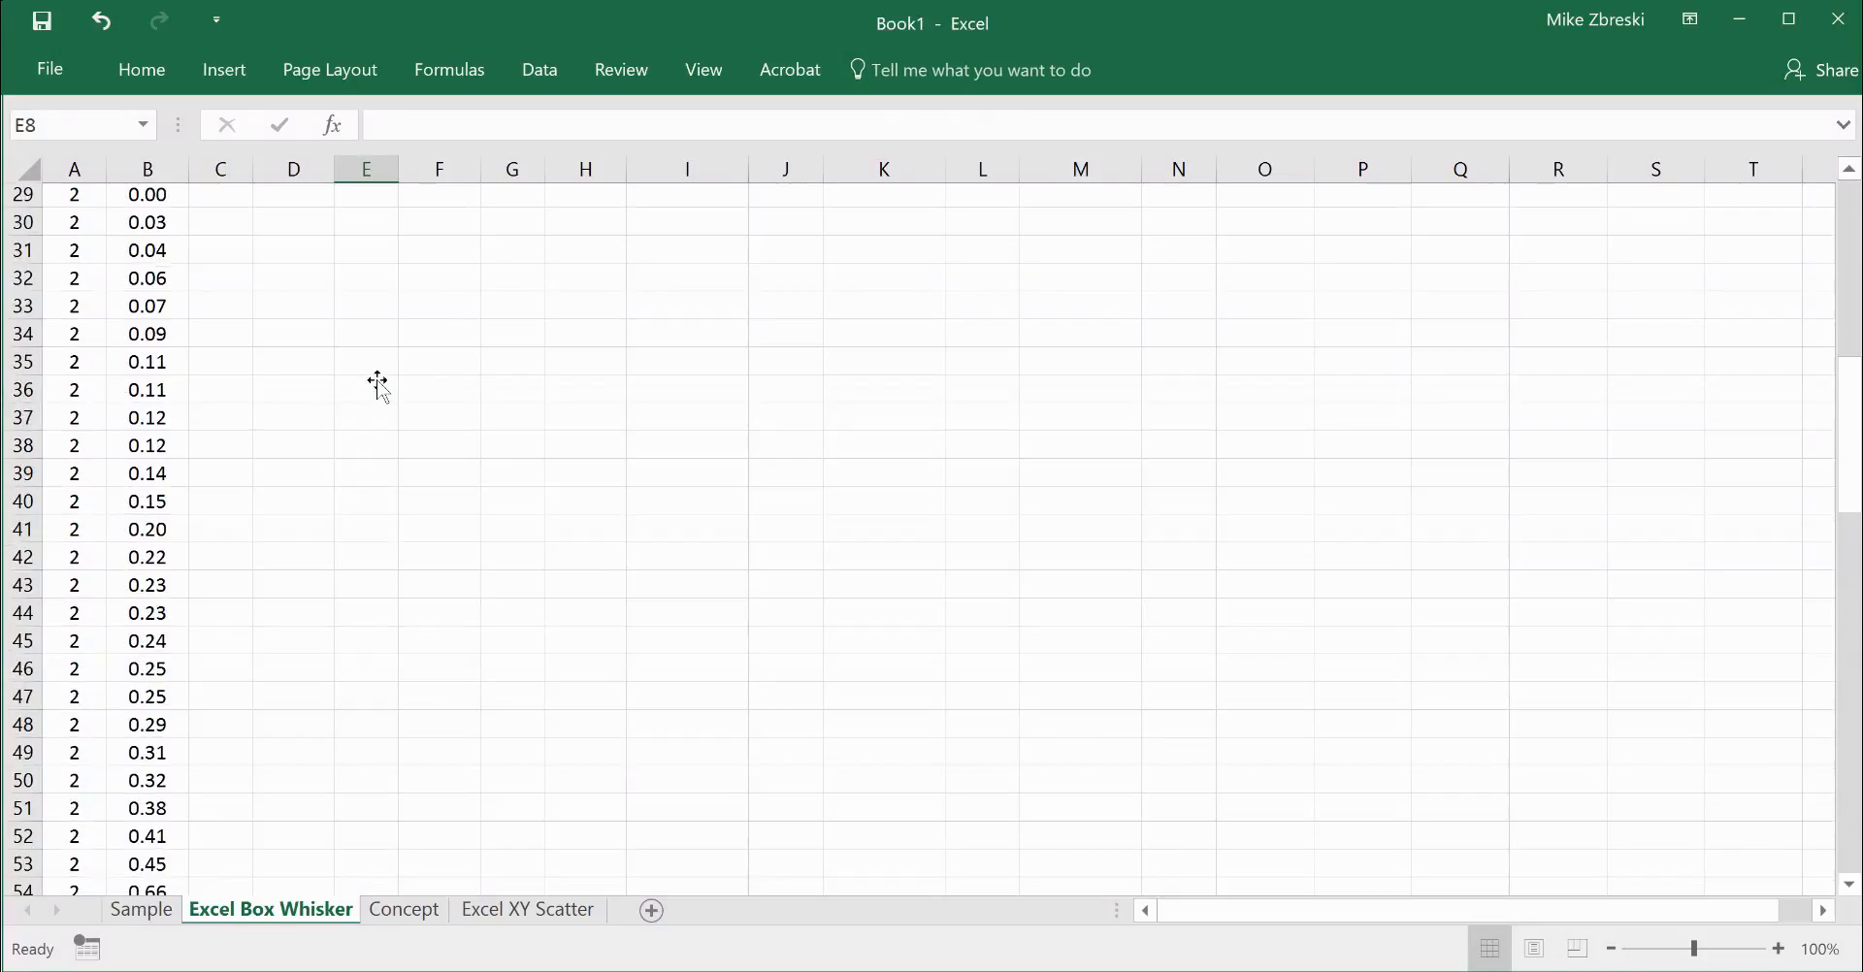
scroll(379, 389, up, 17)
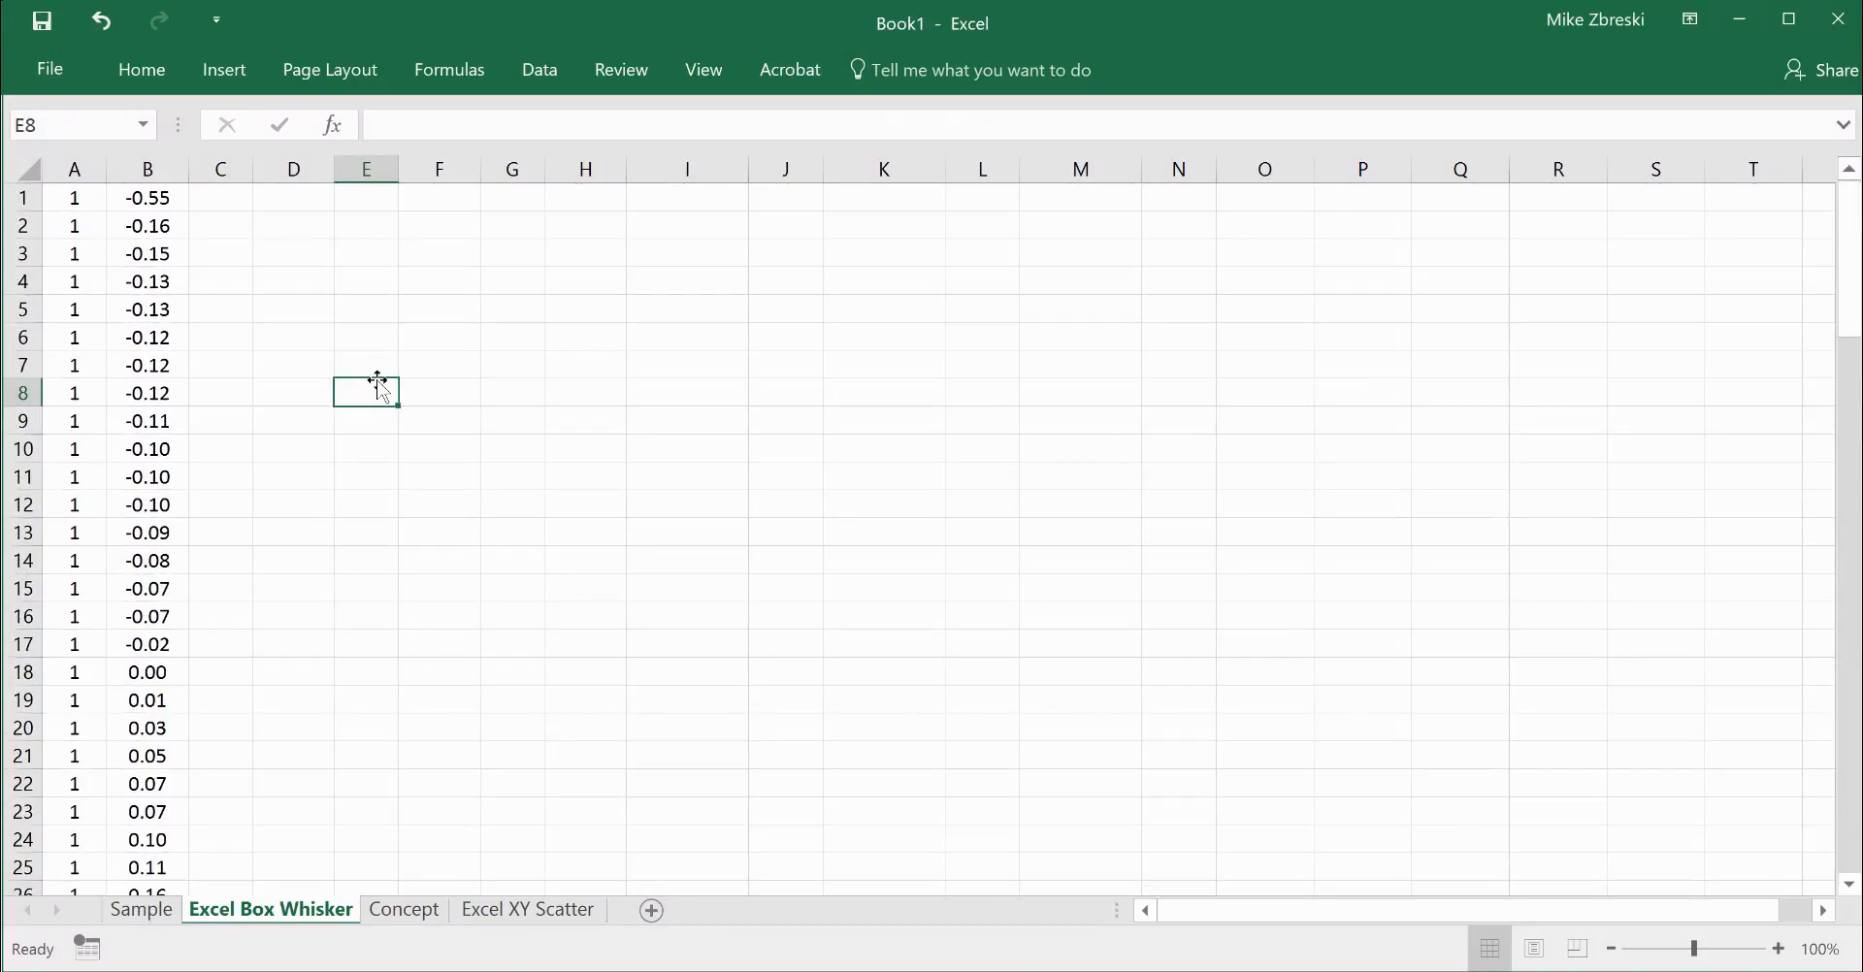
drag(80, 168, 131, 166)
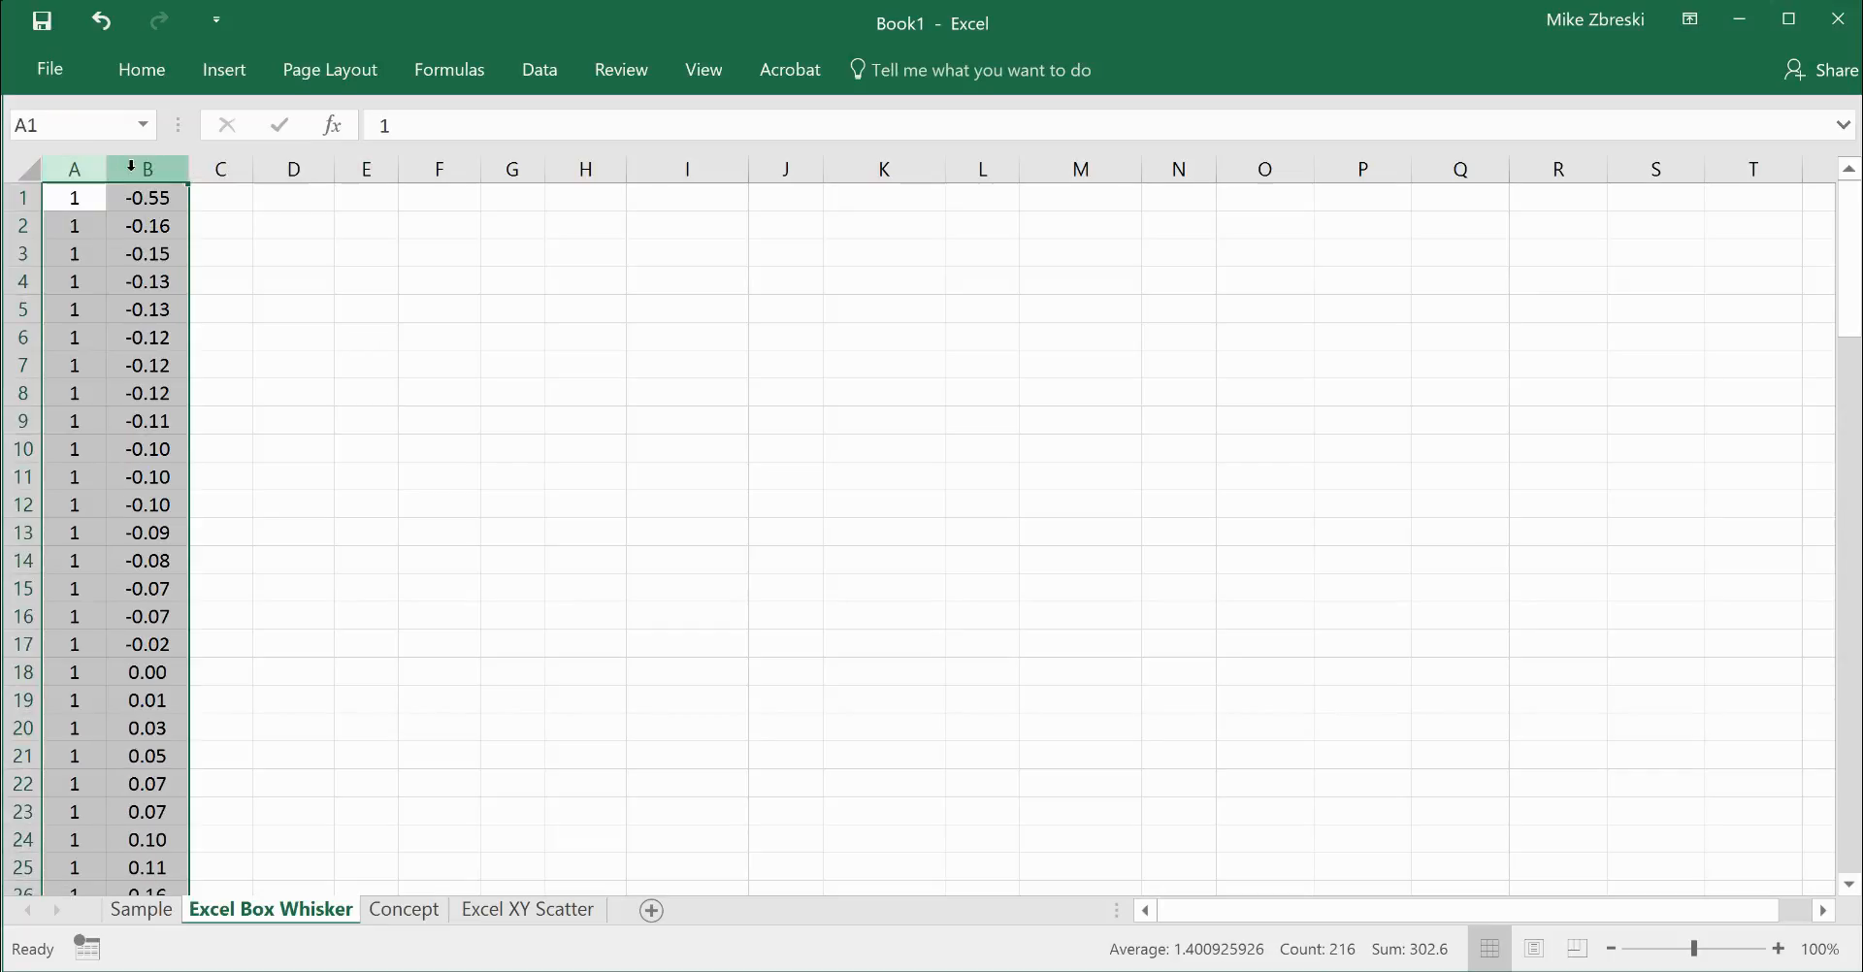
click(329, 416)
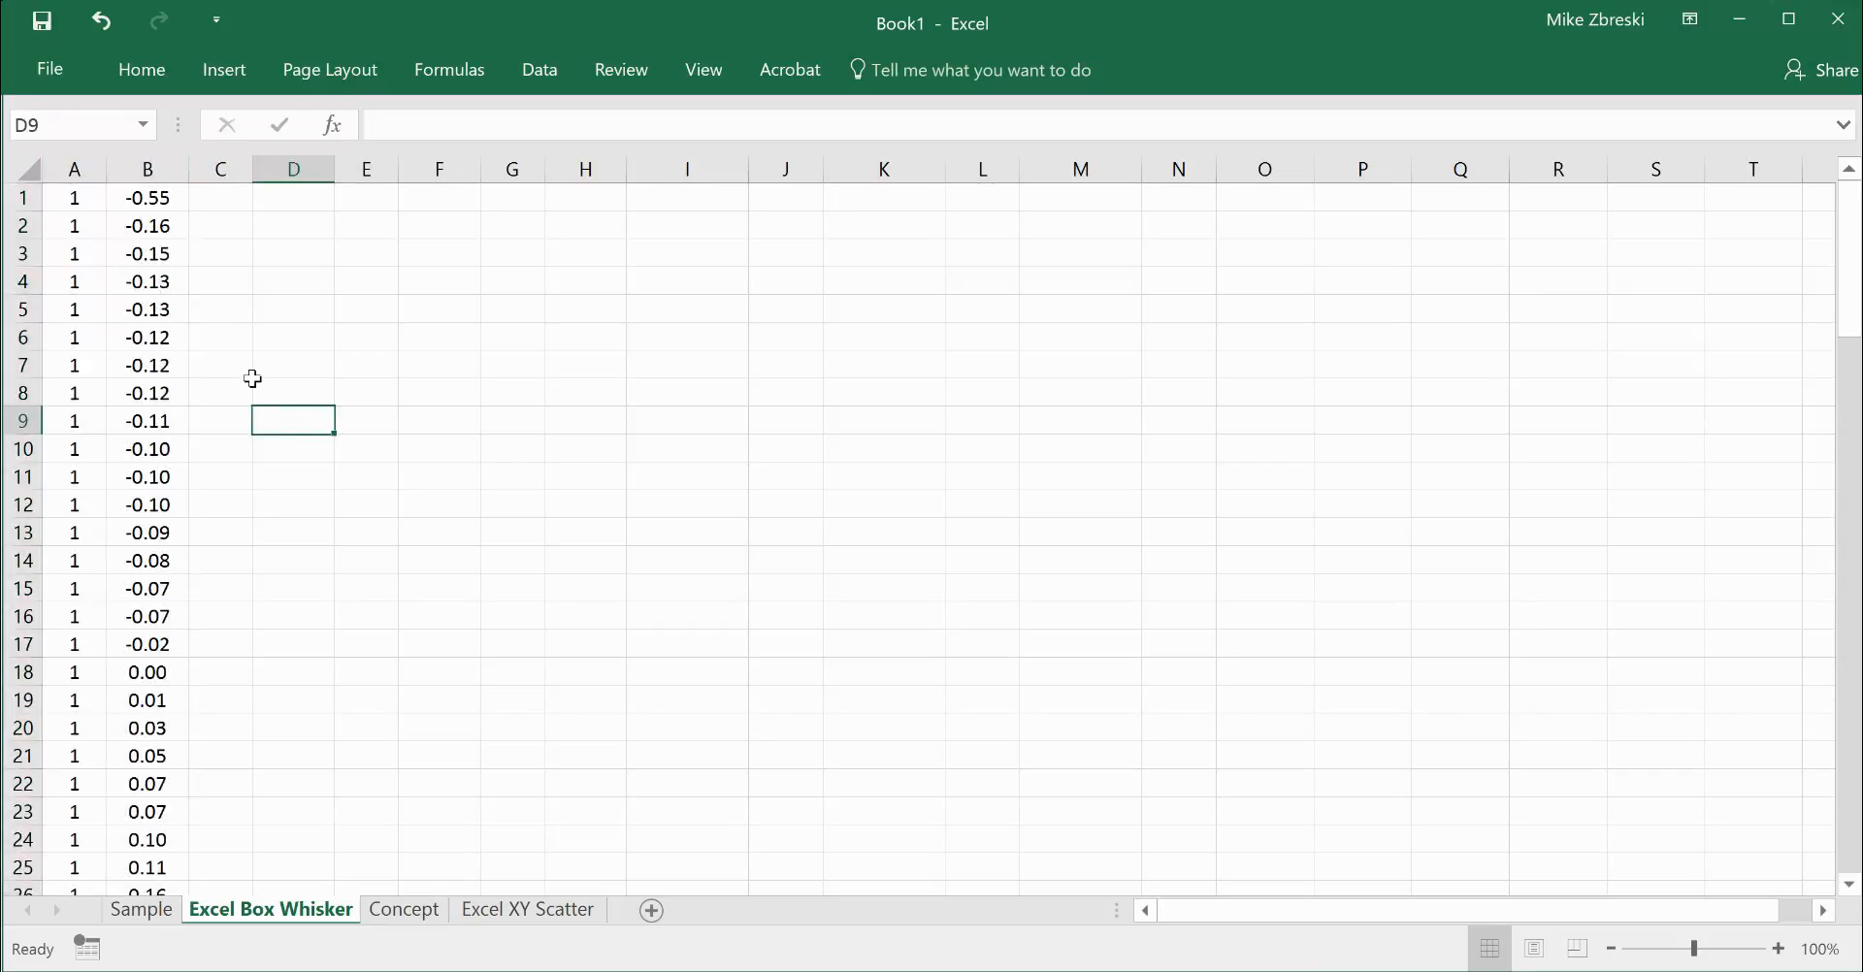
click(82, 169)
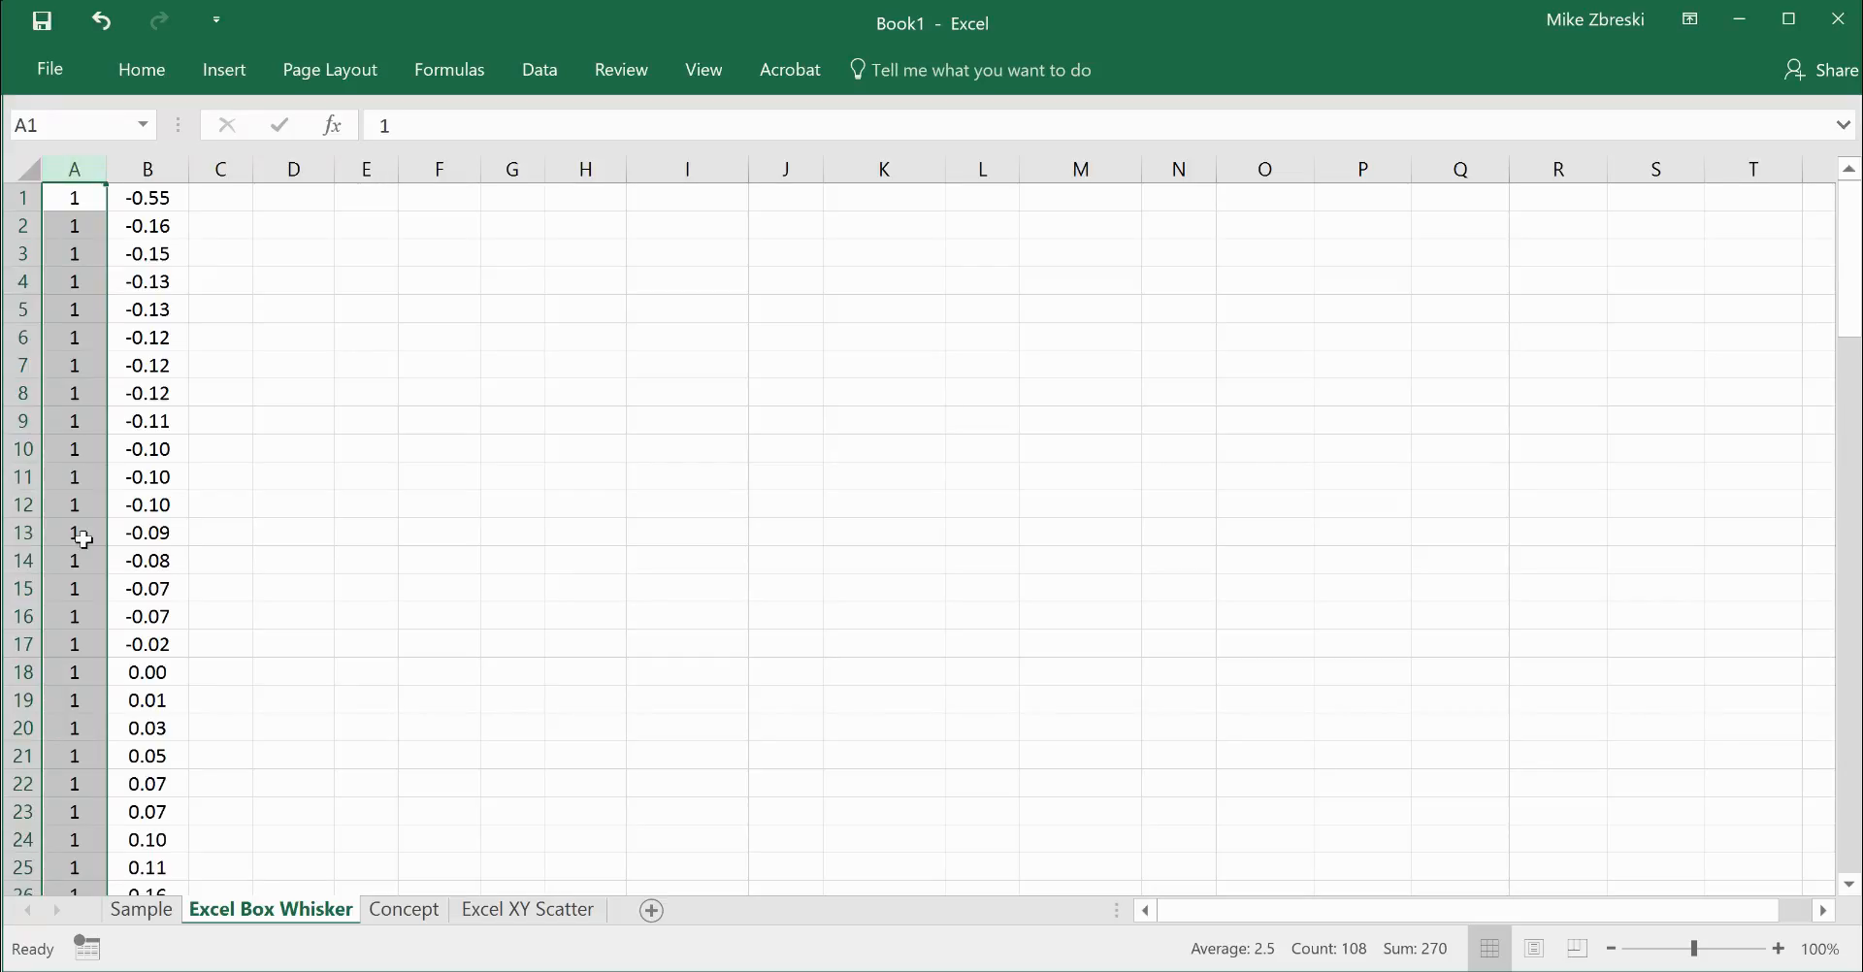
scroll(82, 540, down, 20)
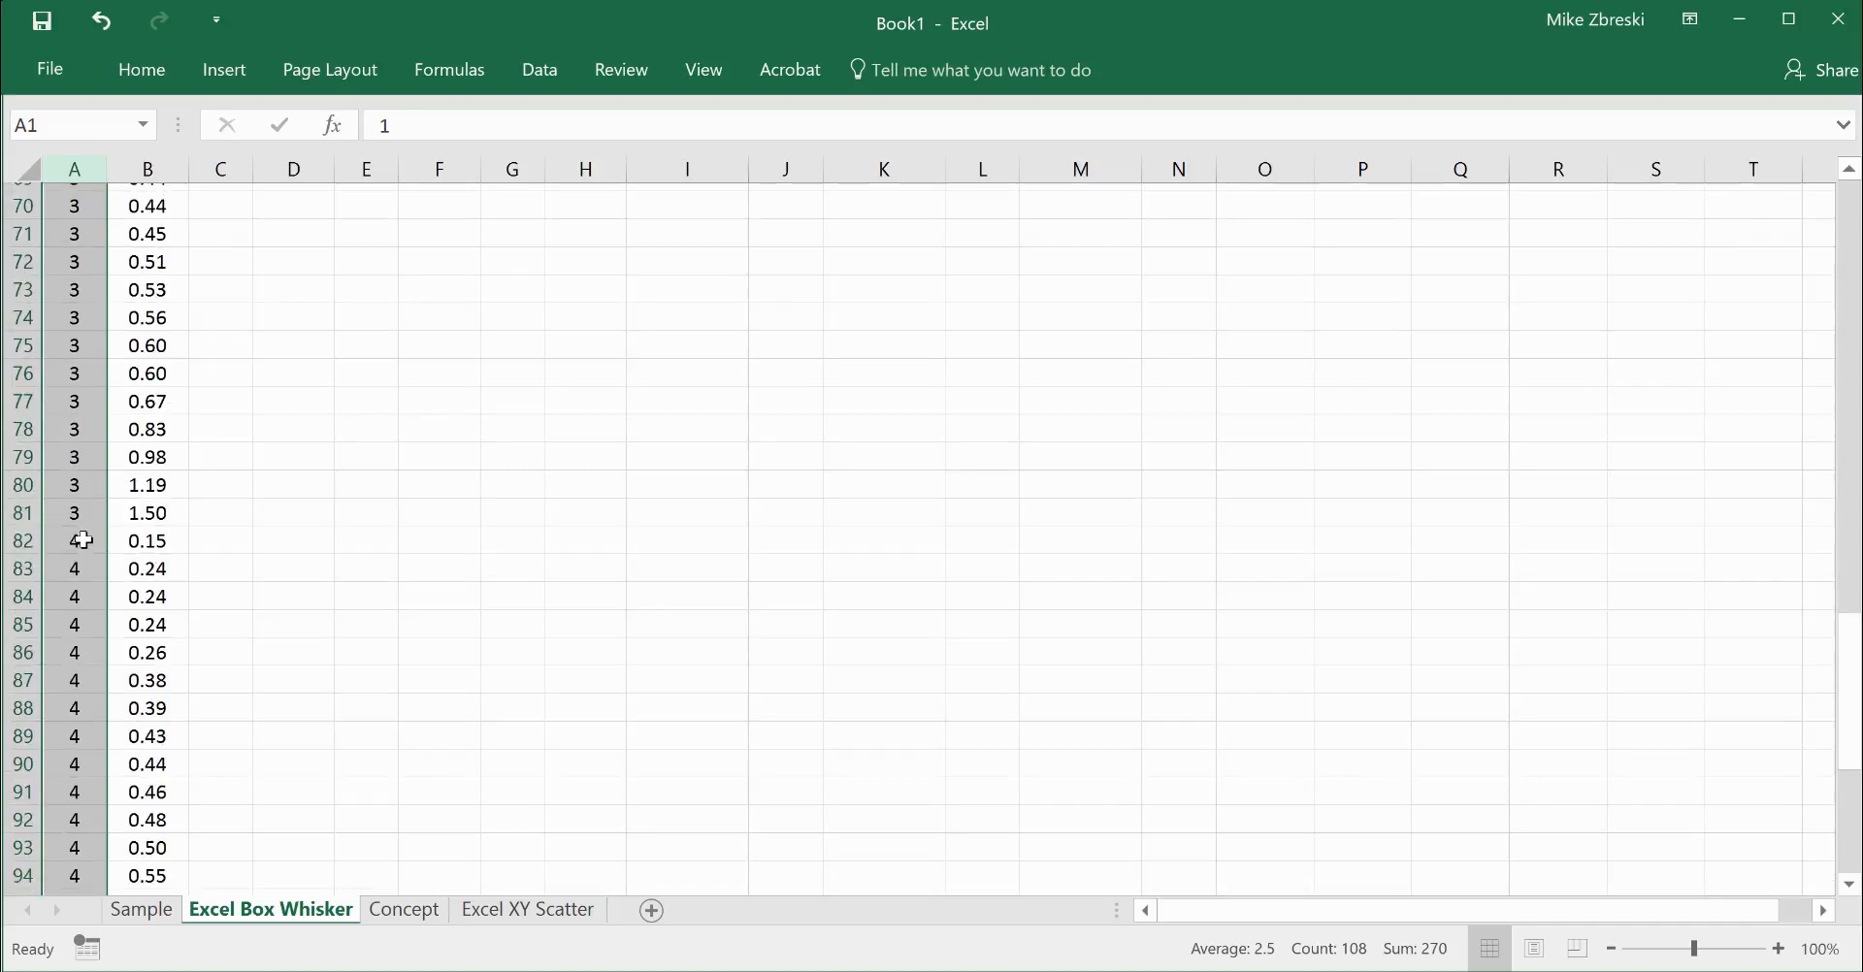
scroll(83, 540, down, 7)
scroll(83, 540, up, 20)
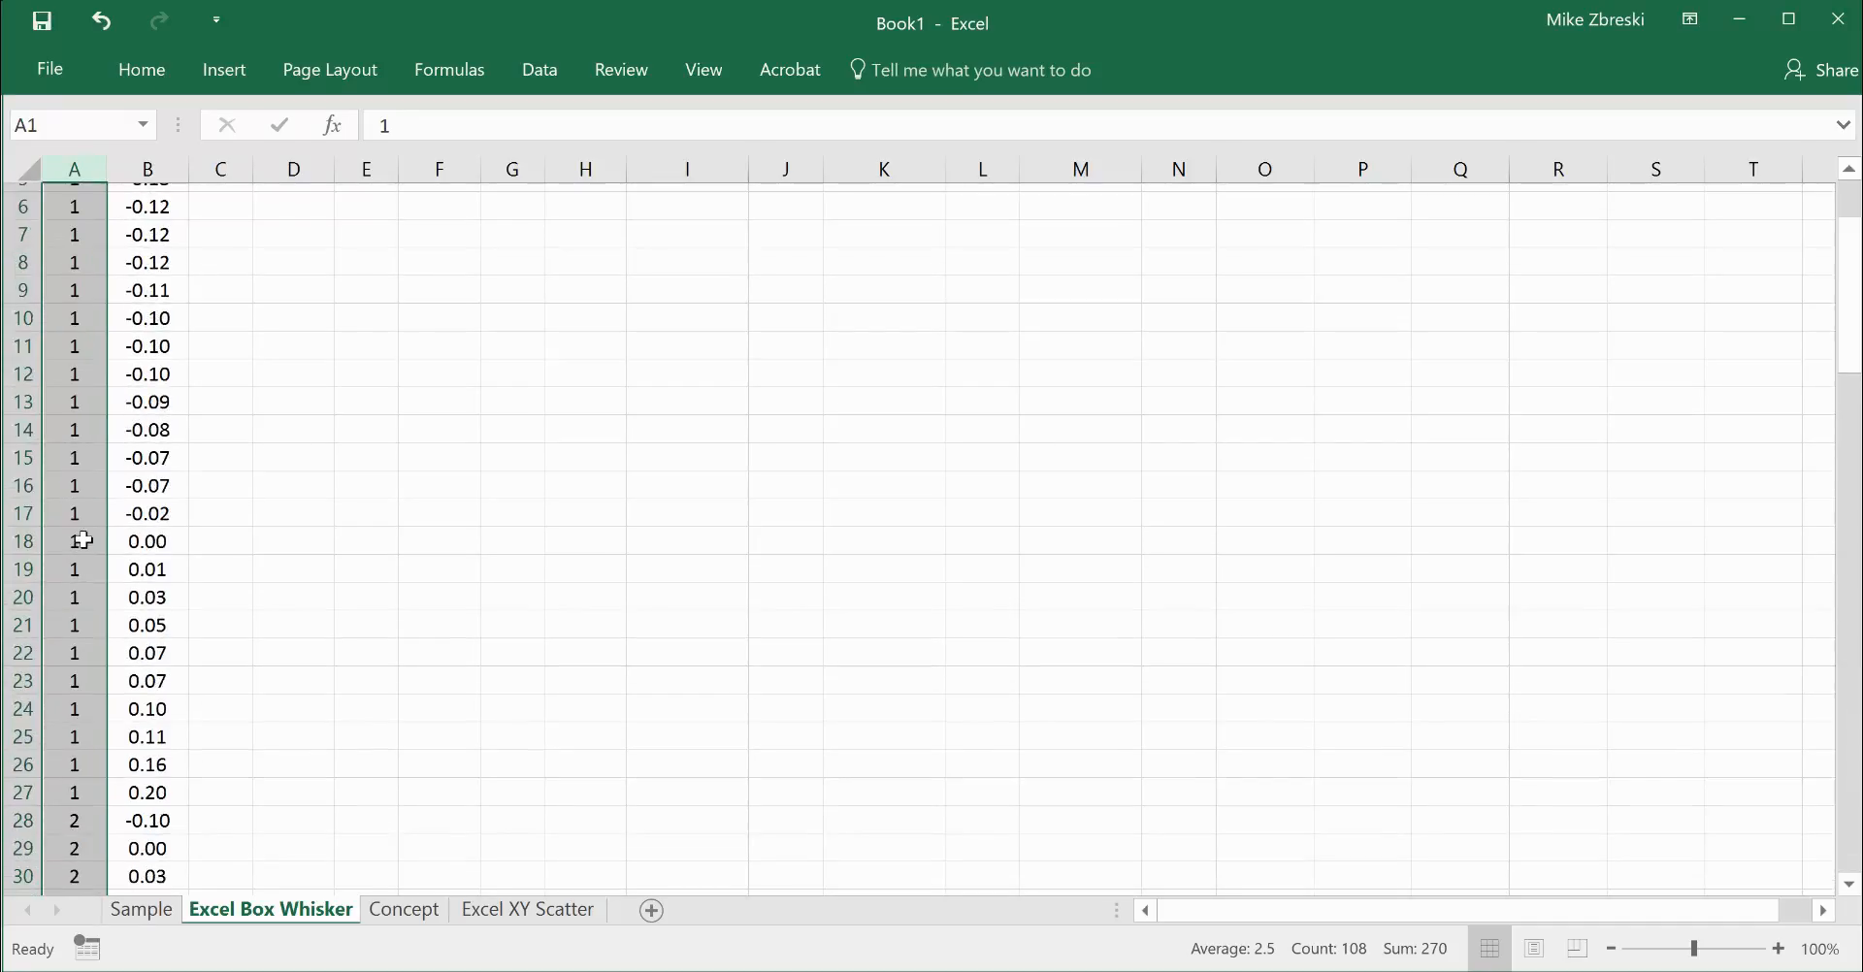
click(150, 168)
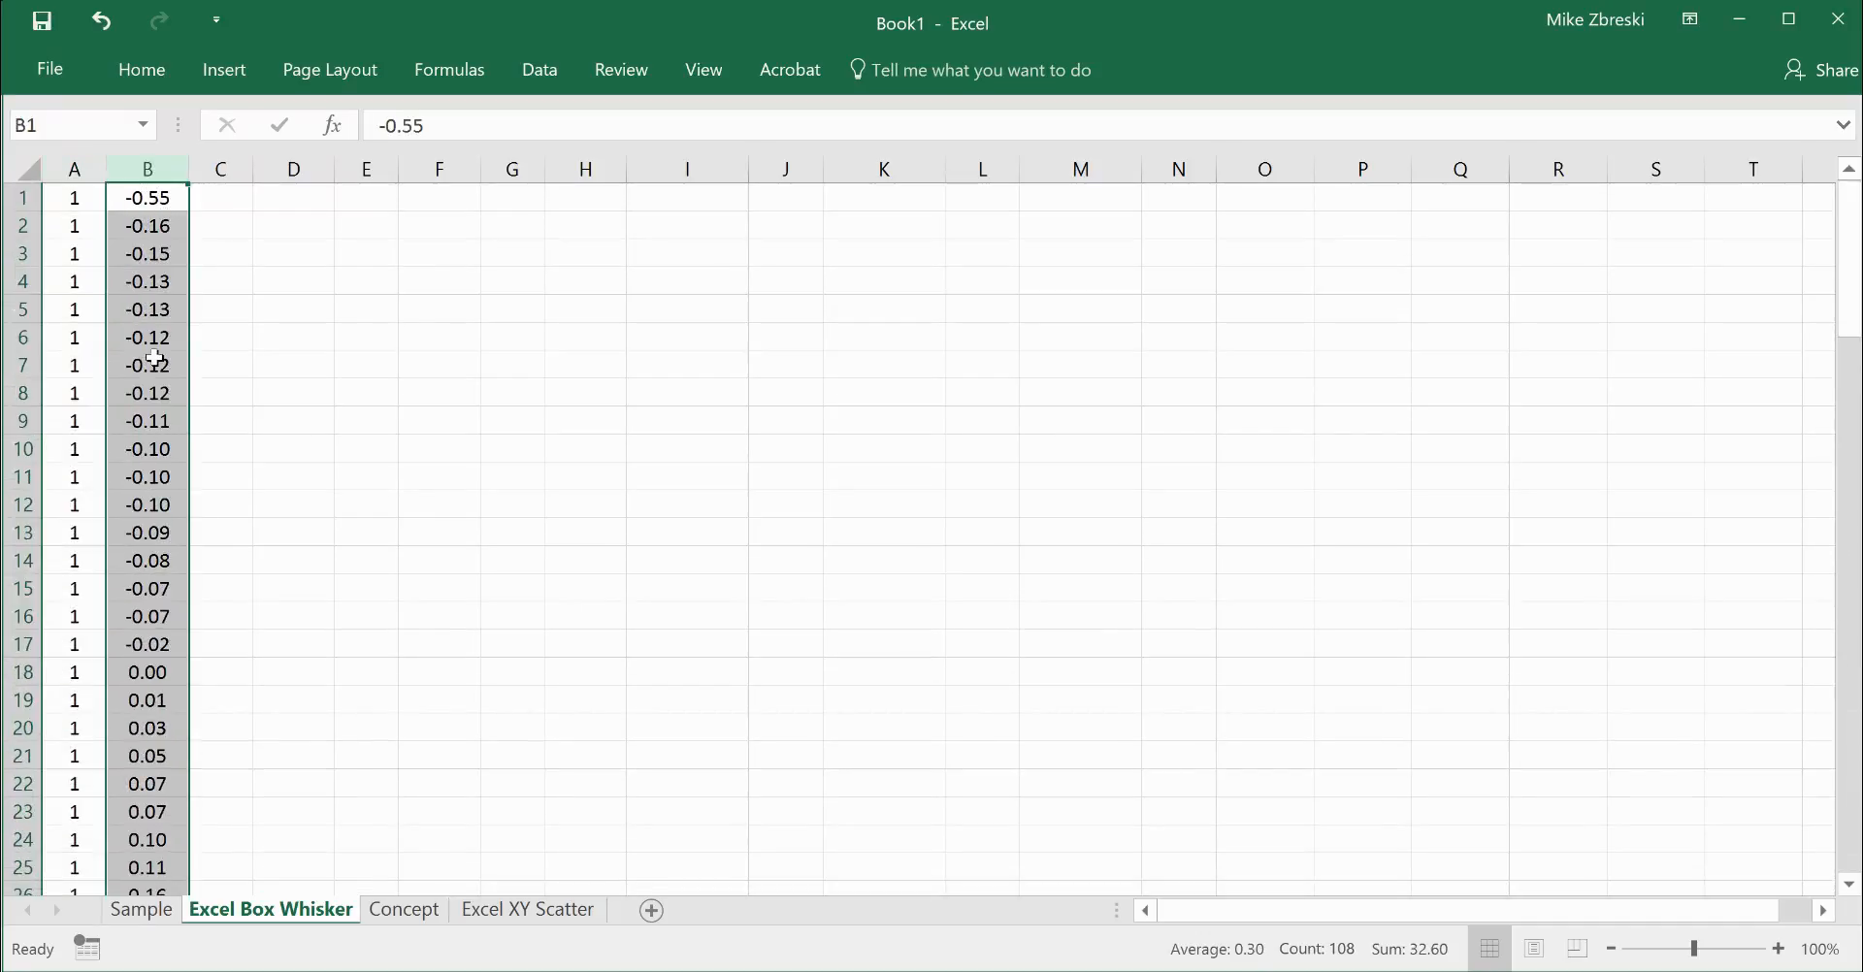
scroll(150, 369, down, 7)
scroll(154, 387, up, 7)
click(14, 197)
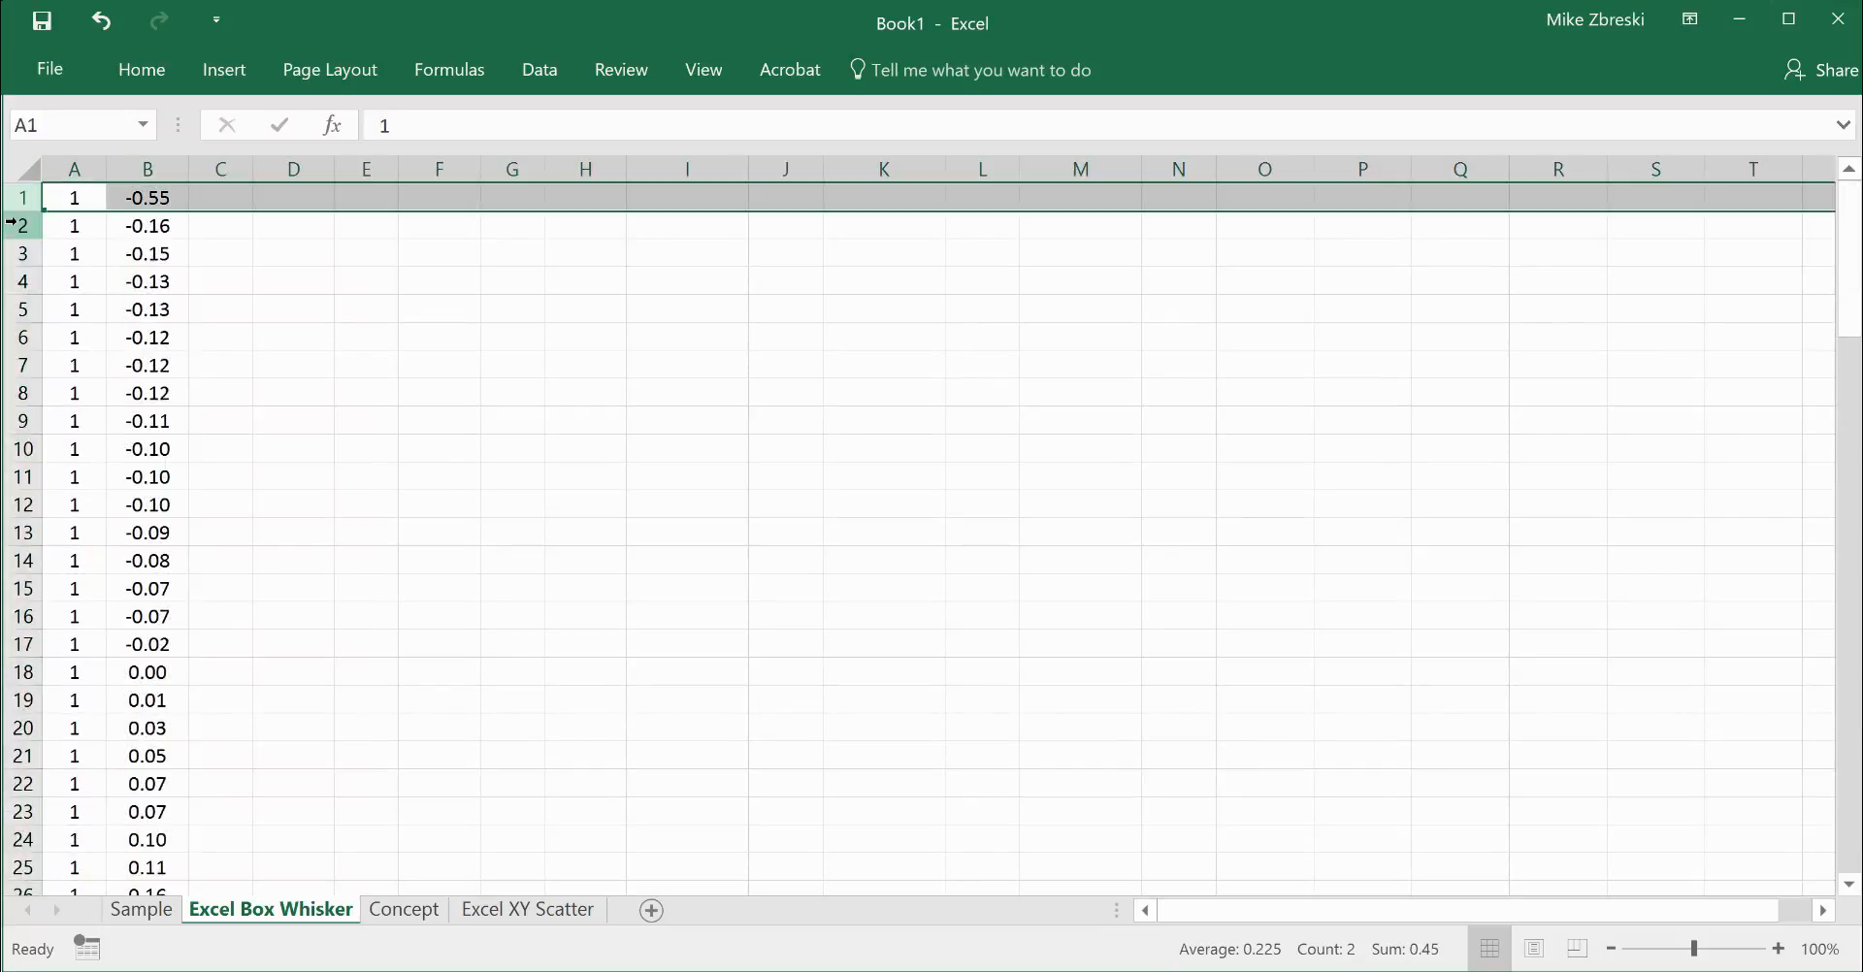
click(21, 226)
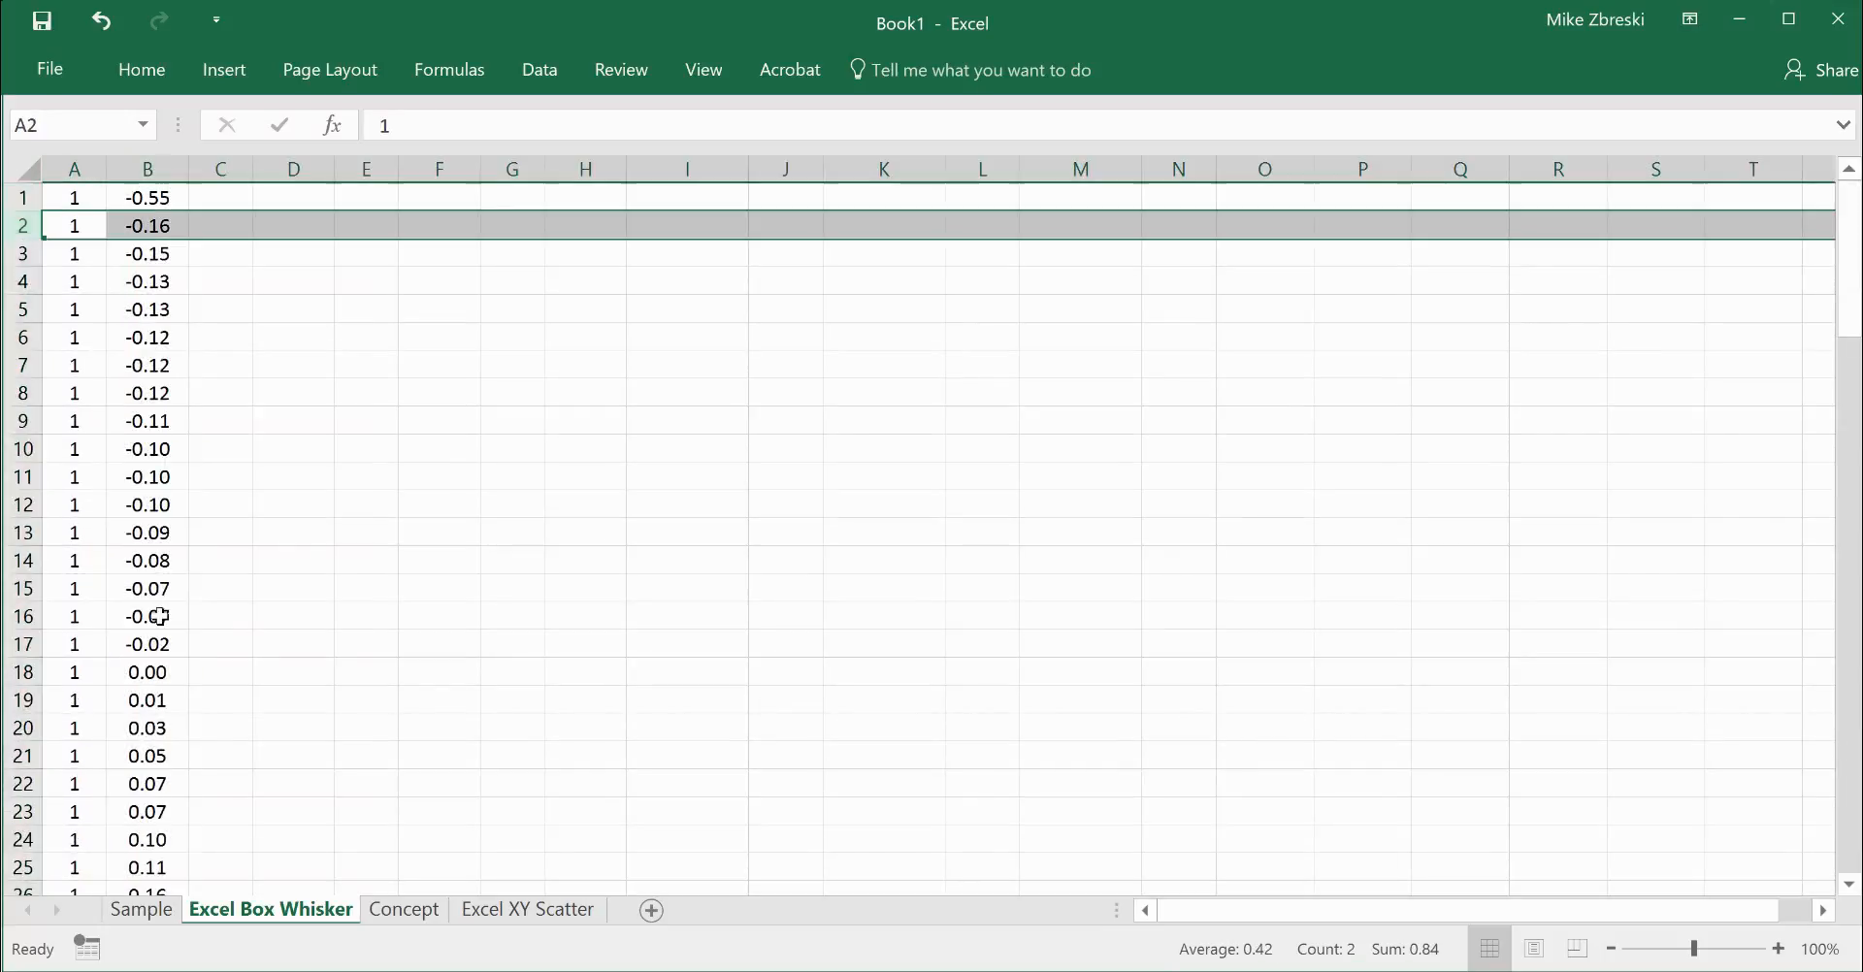
View the finished chart on the Sample sheet, and examine the first three data rows on the Excel Box Whisker sheet.
click(143, 909)
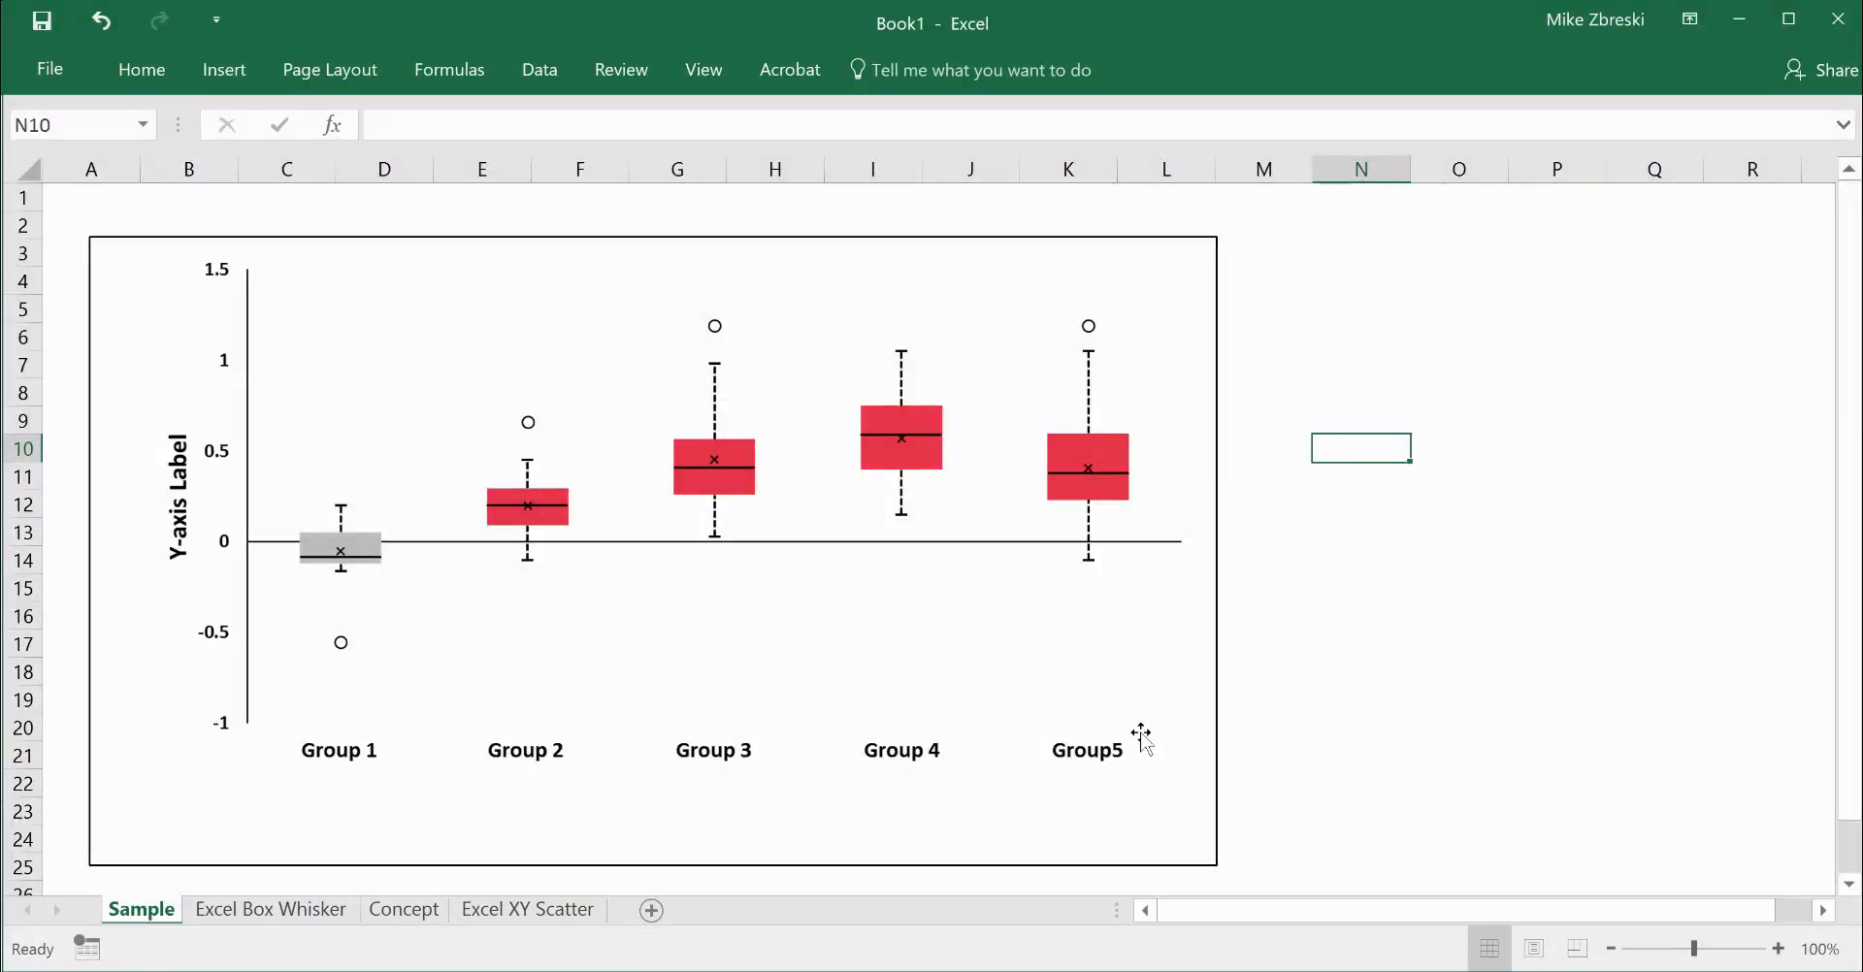
click(296, 913)
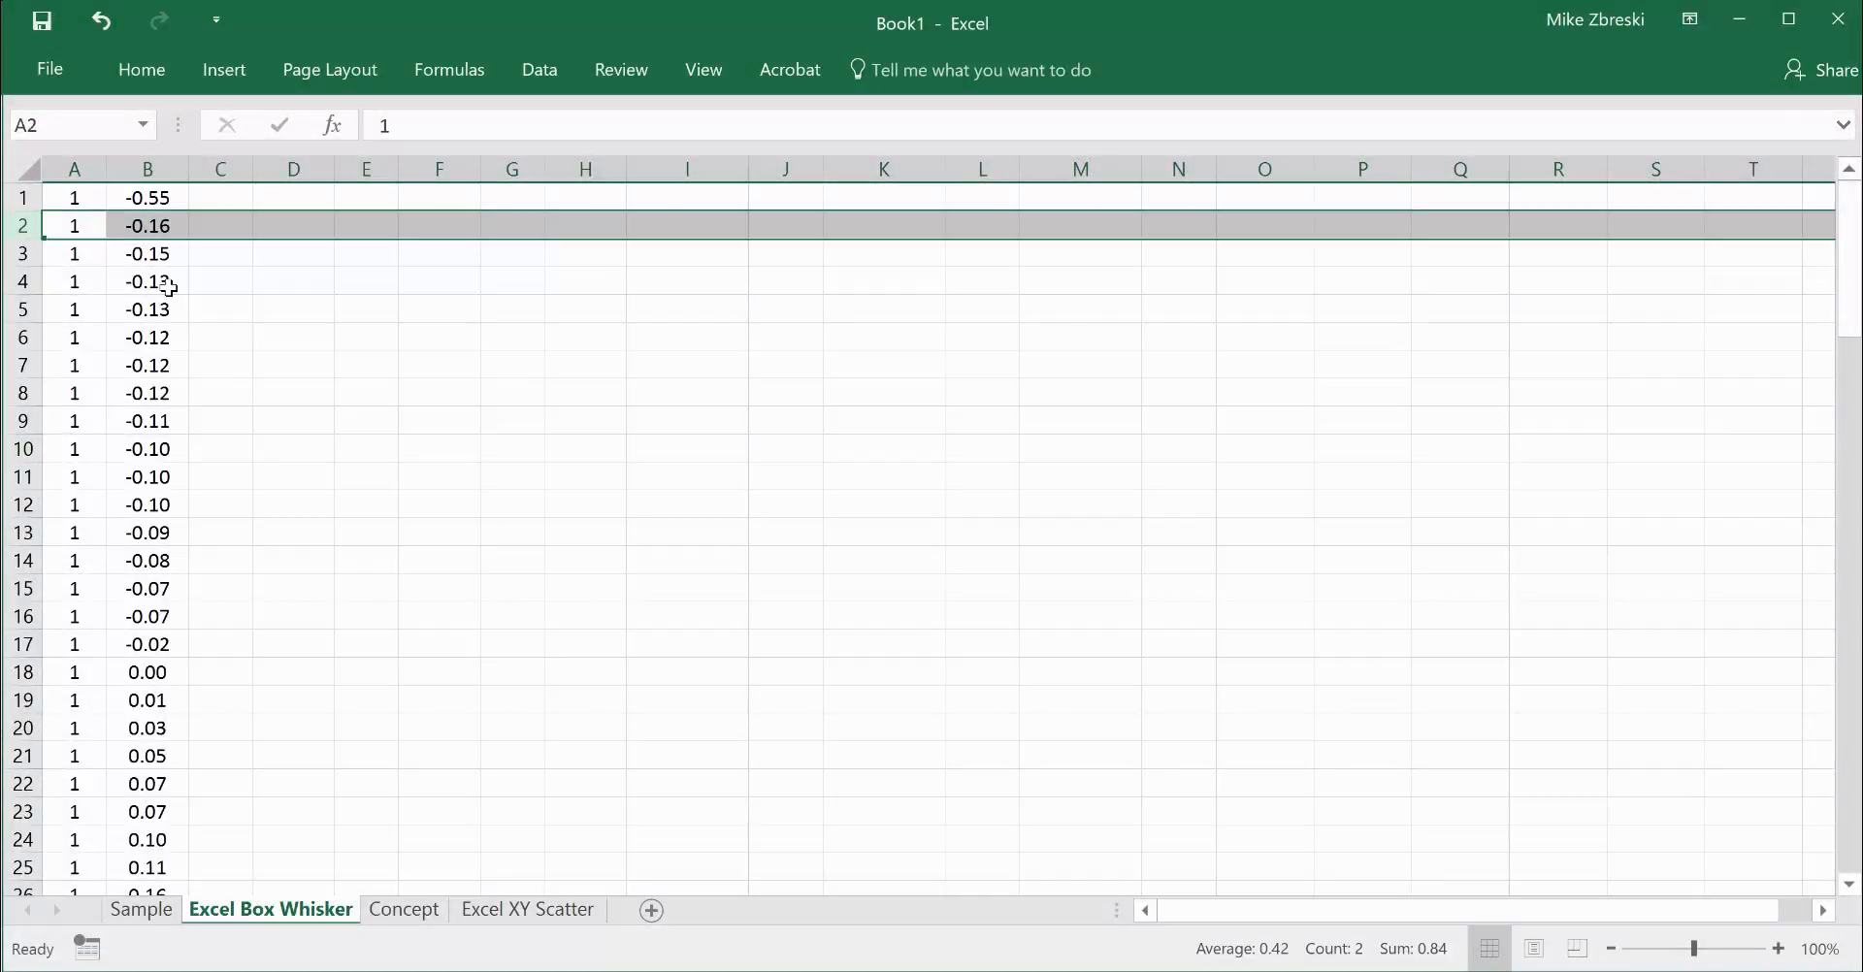
click(17, 198)
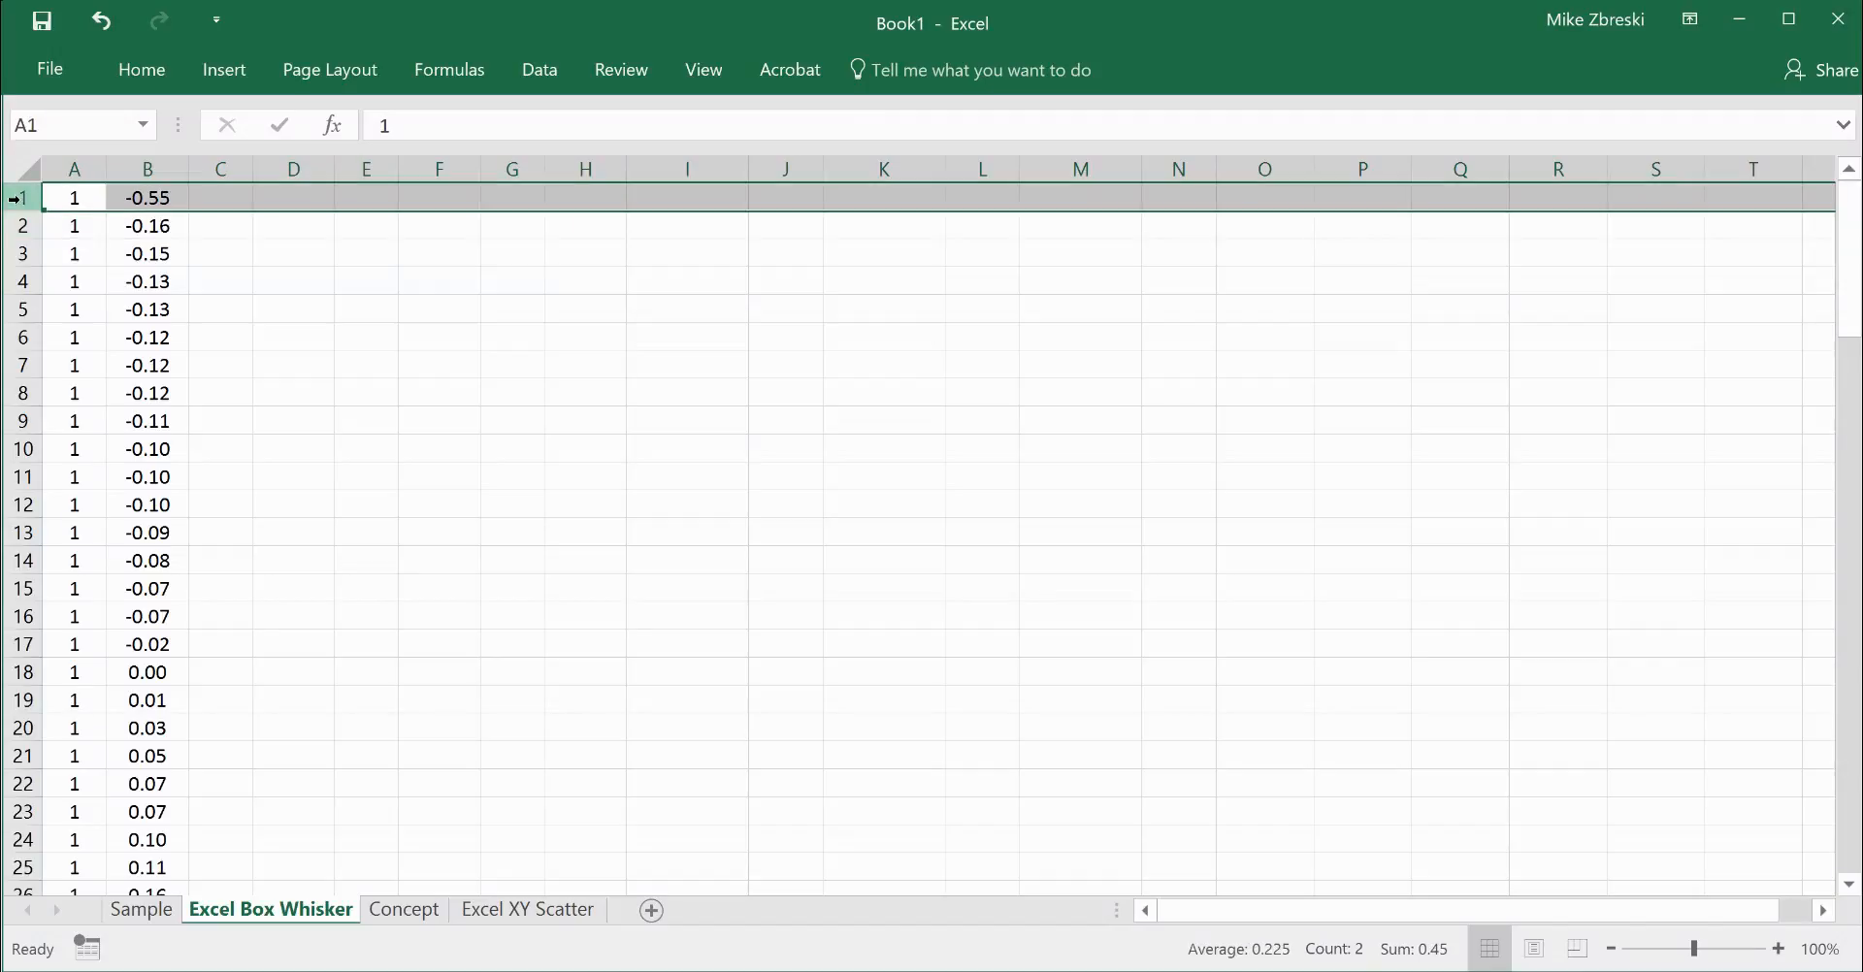
click(9, 225)
click(12, 254)
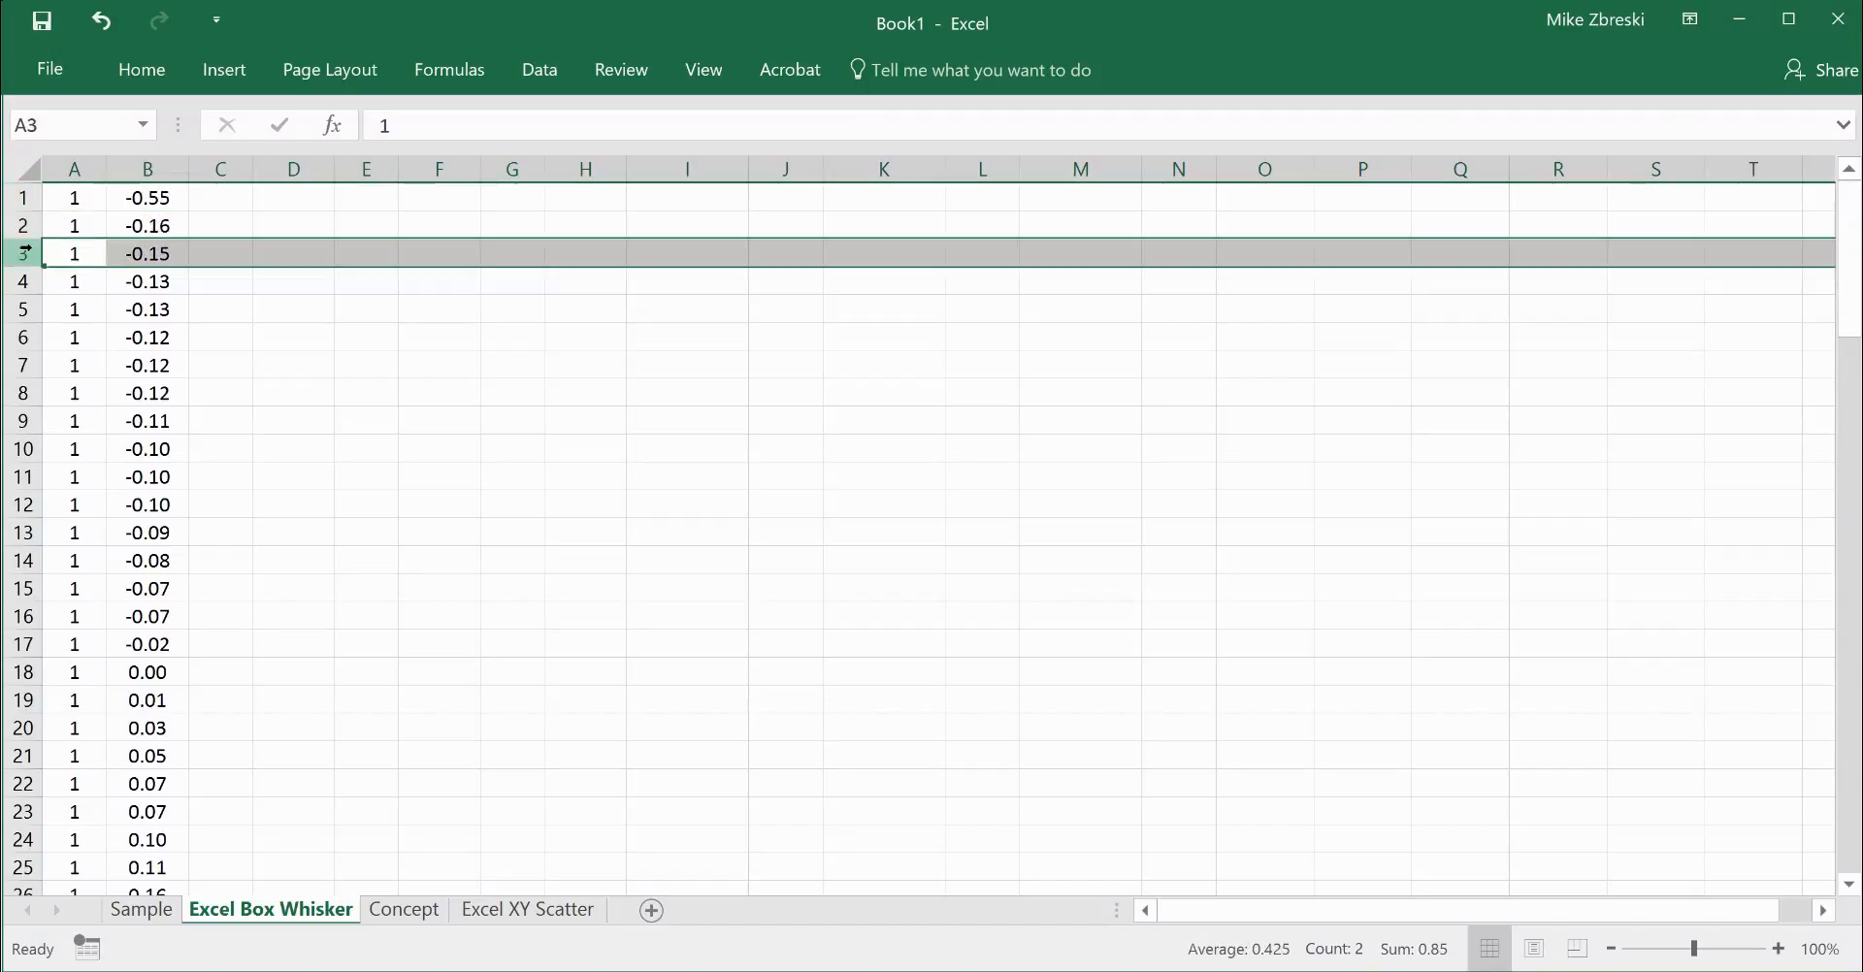
Insert a Box and Whisker chart from the data in columns A and B.
click(86, 191)
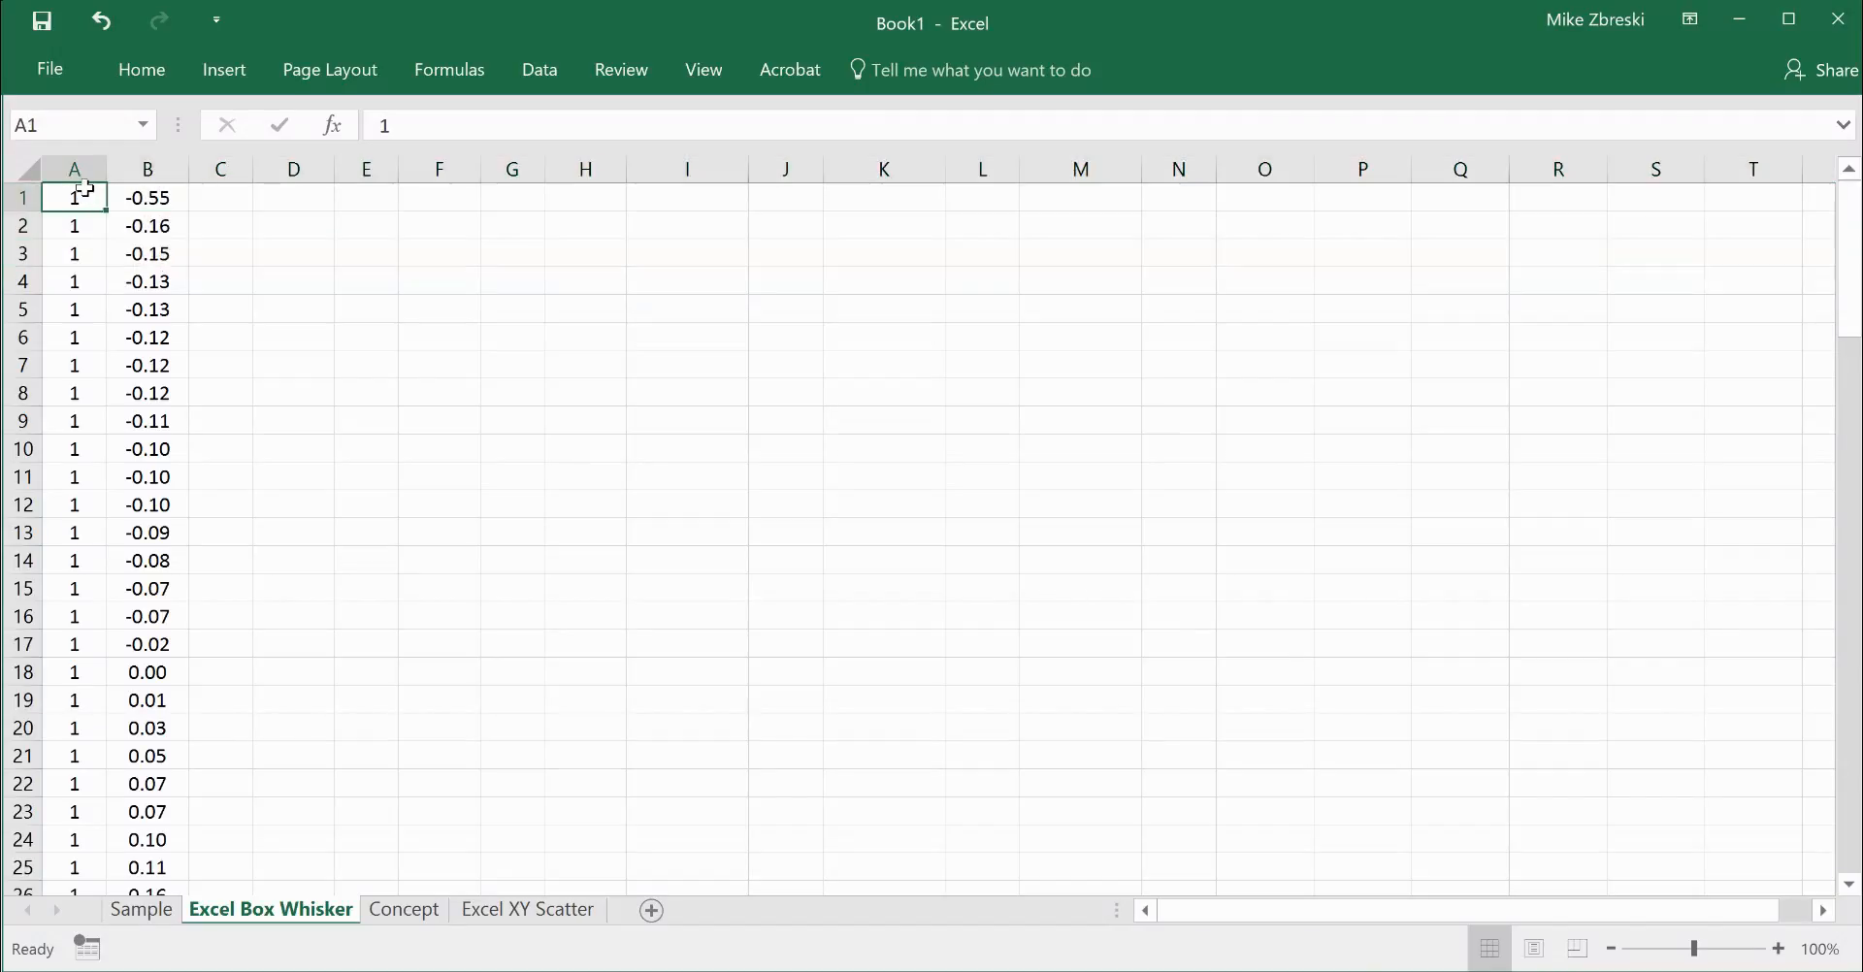
click(141, 197)
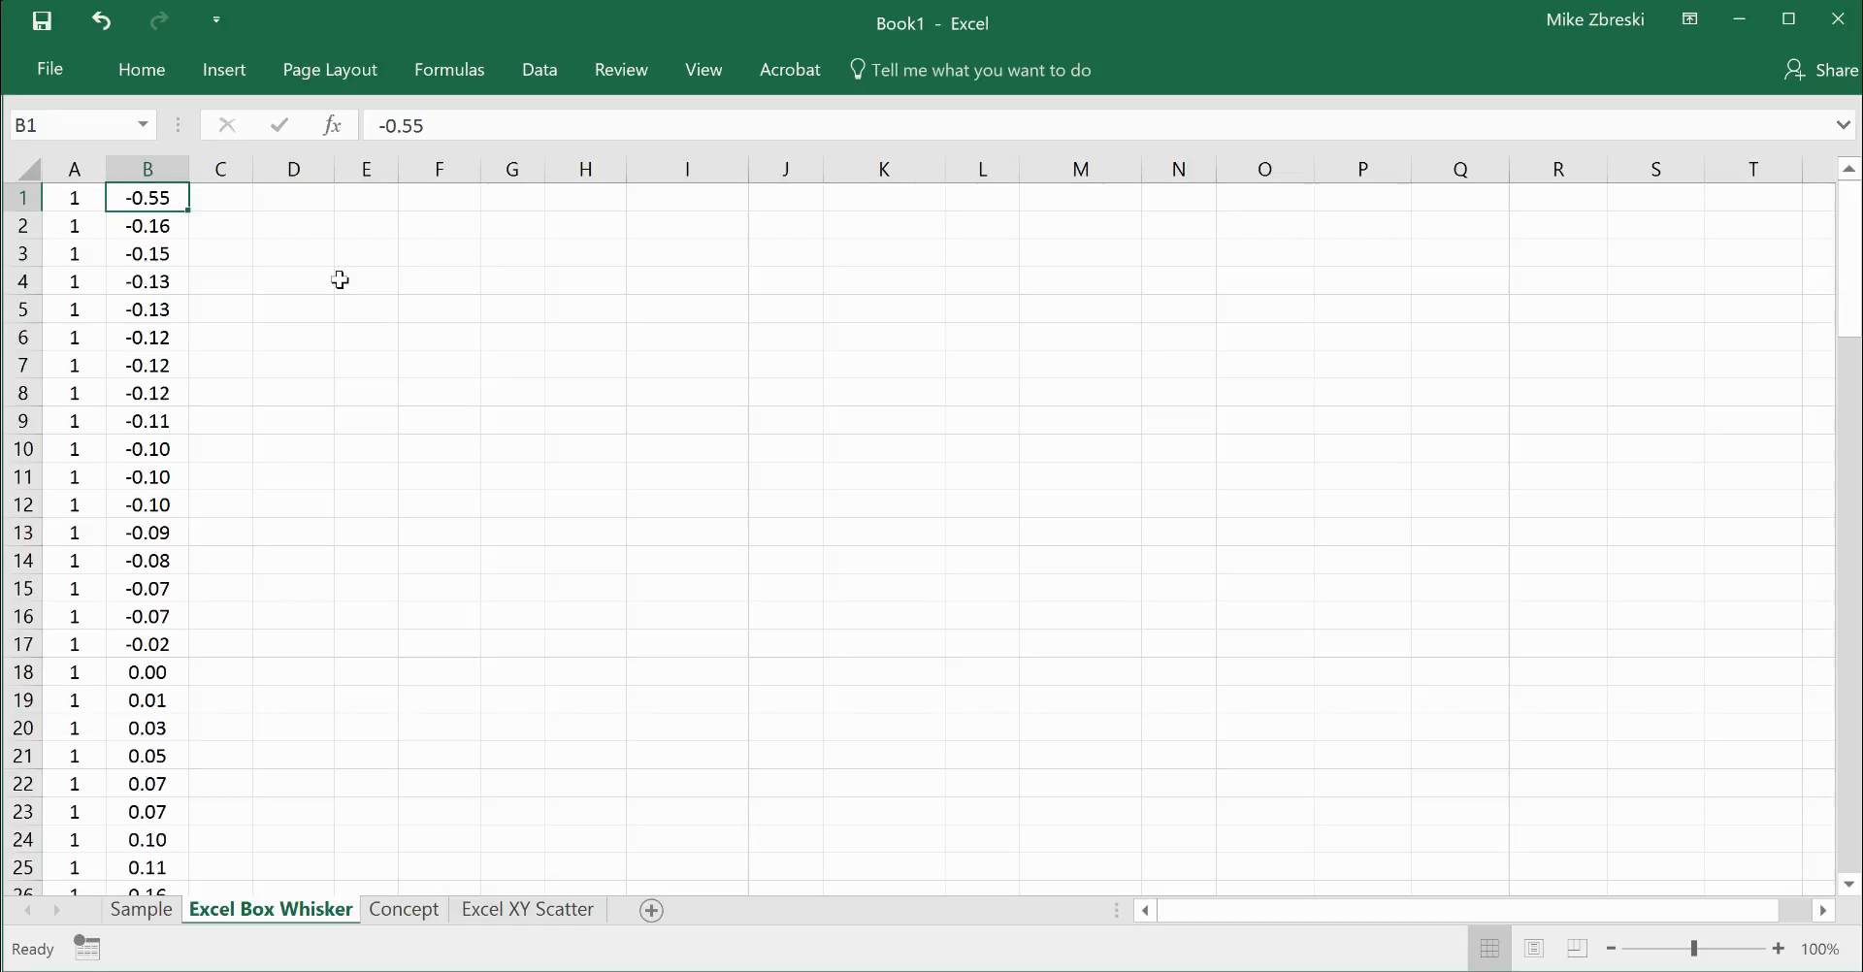
click(224, 69)
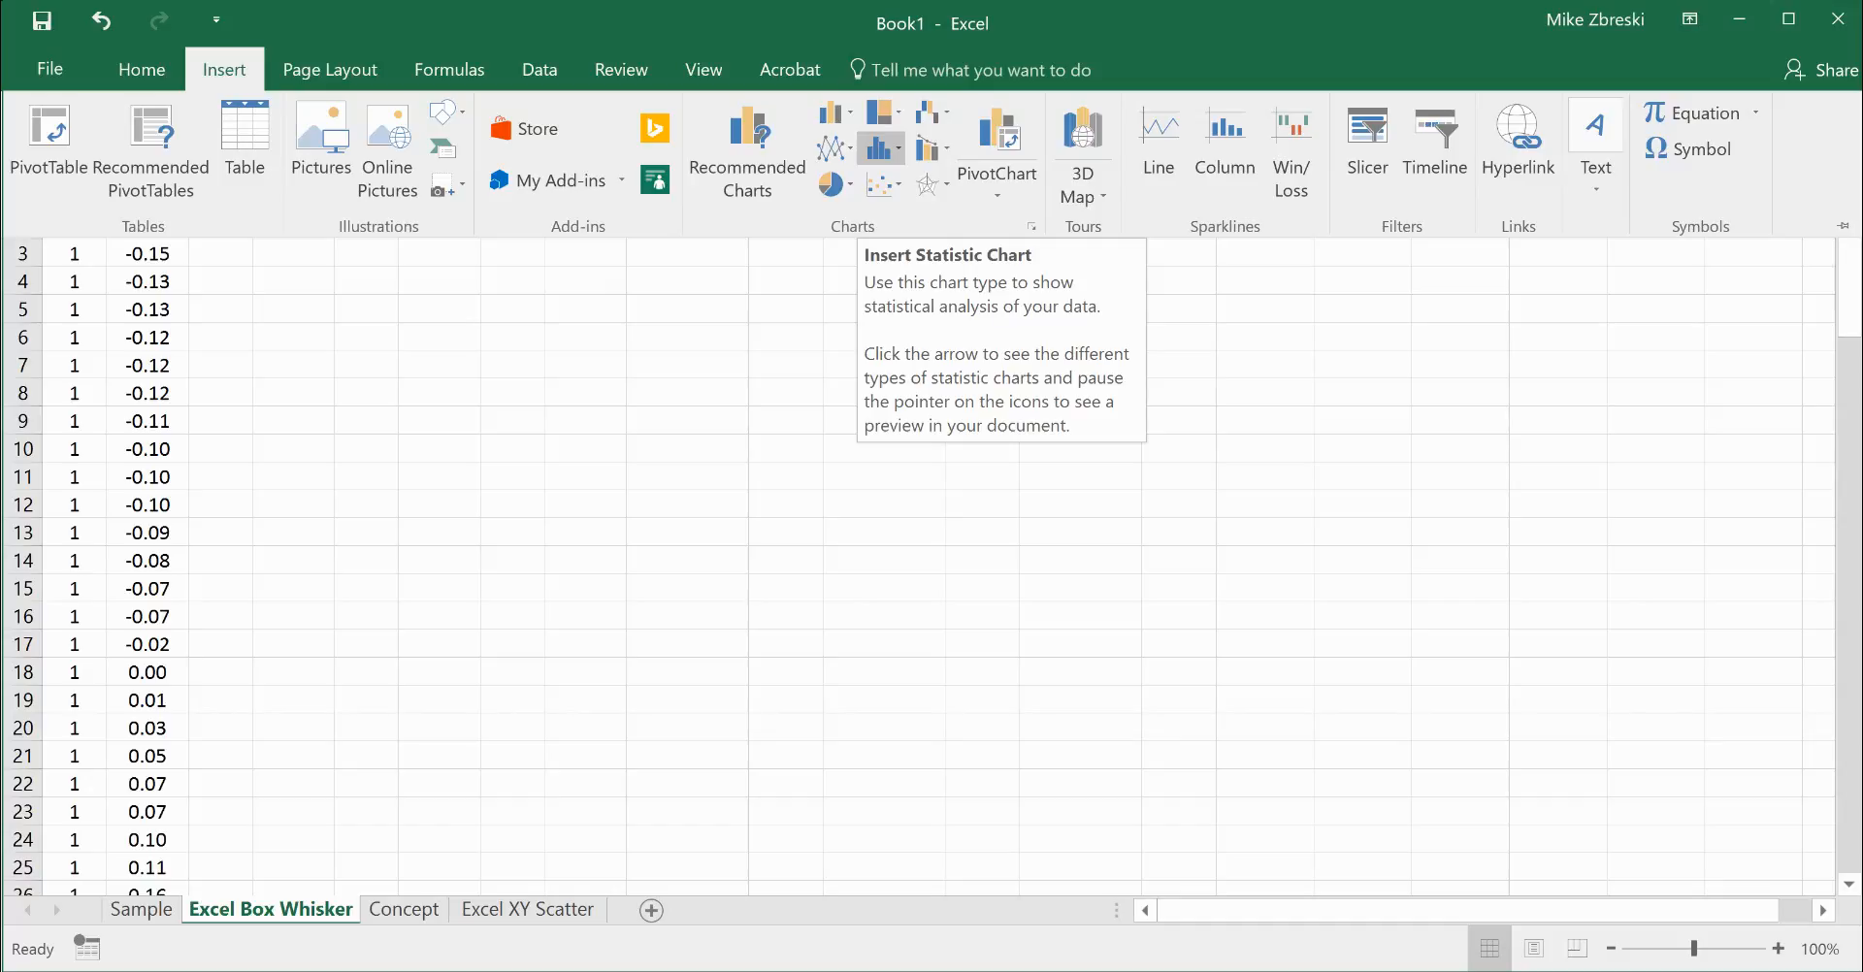
click(883, 148)
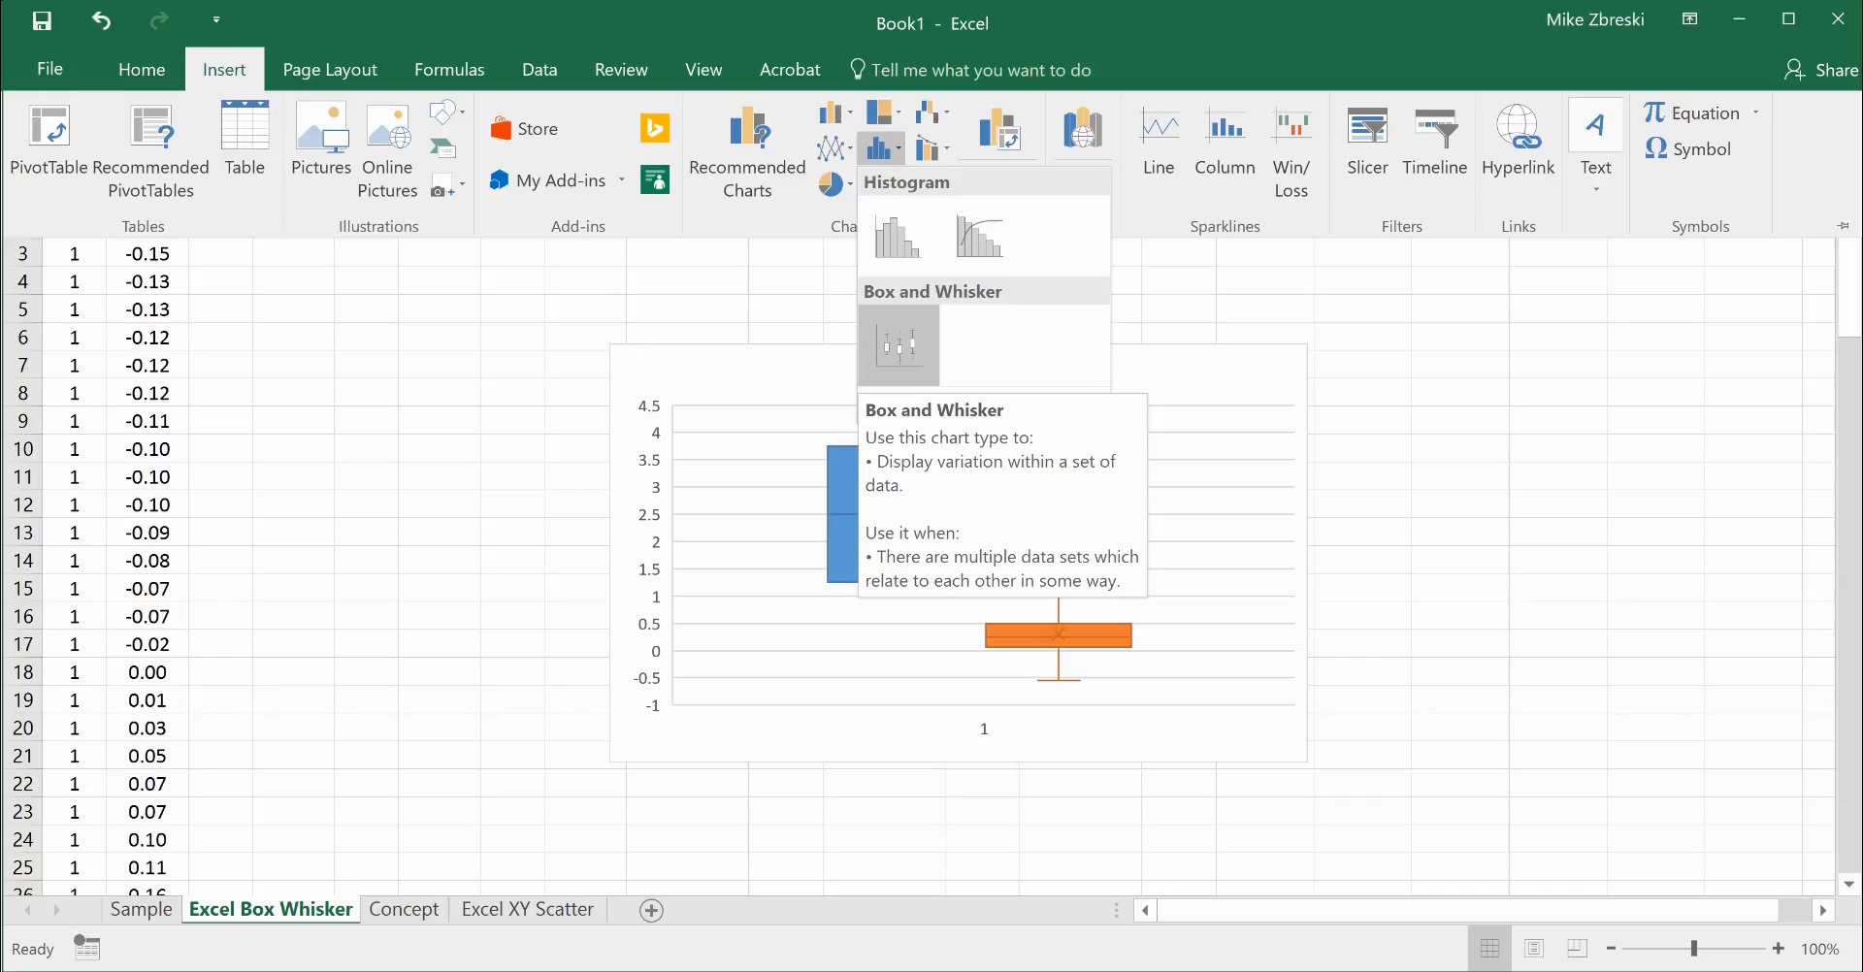
click(886, 340)
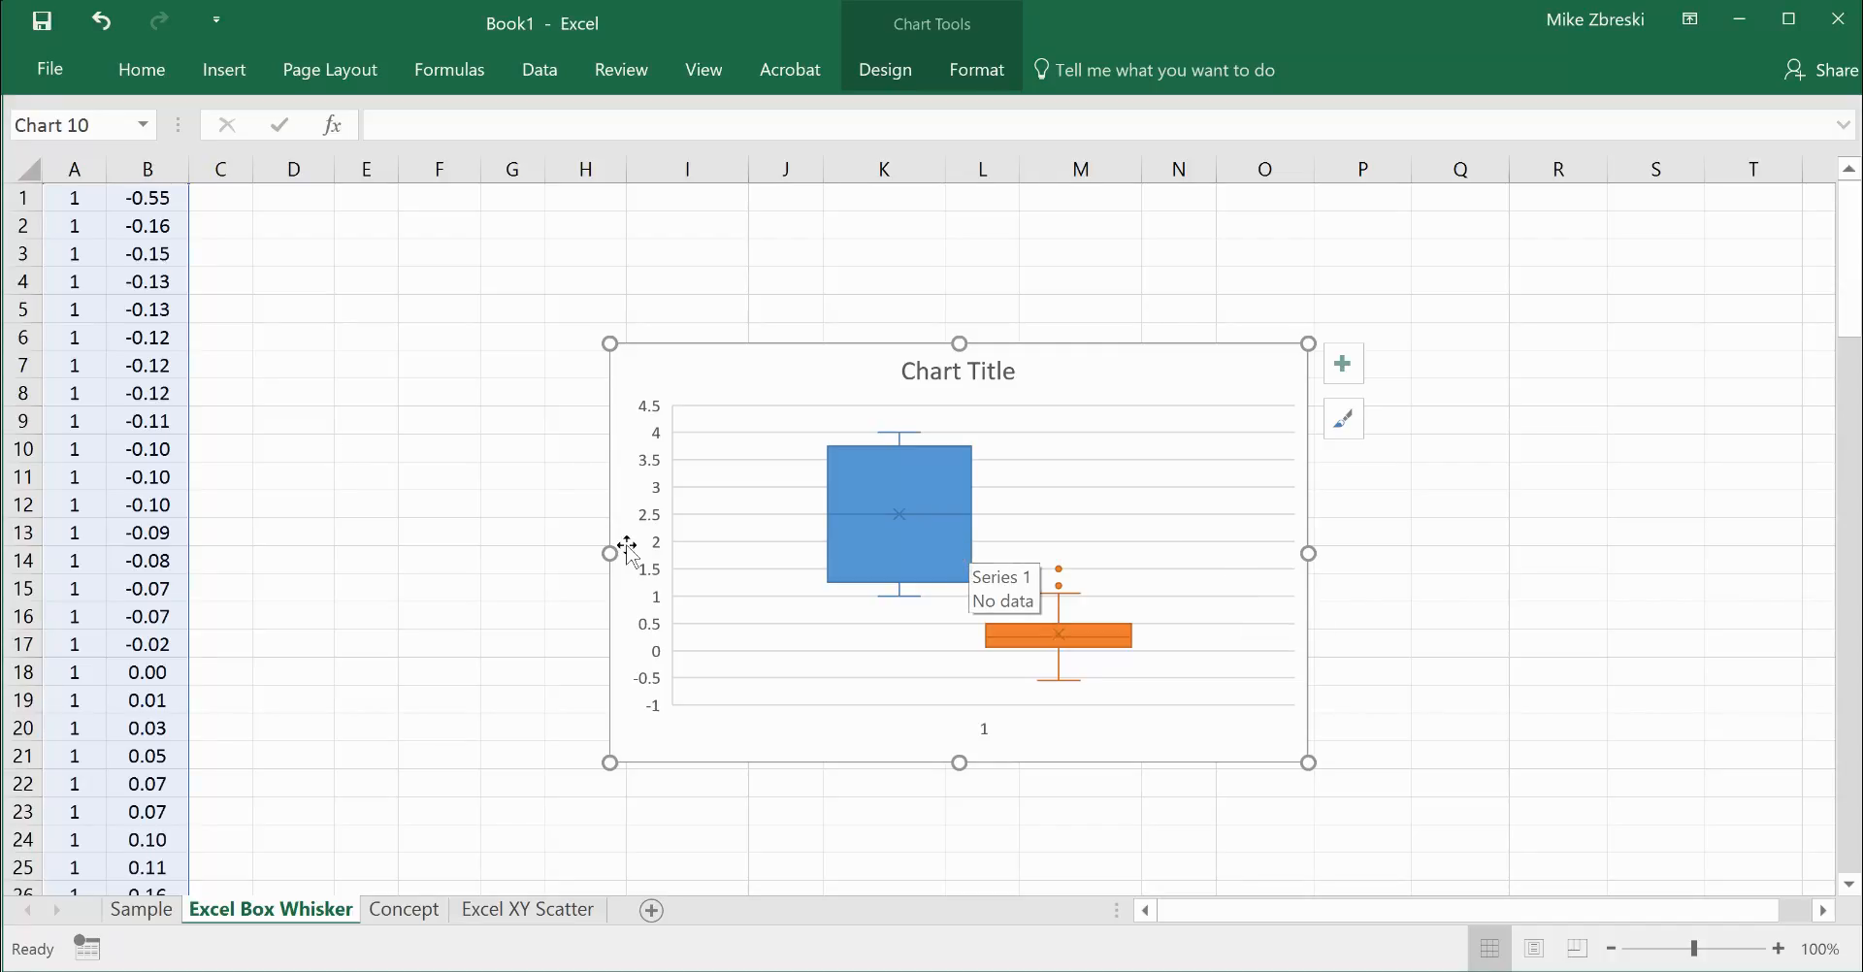
Inspect the highlighted source range of the new chart down to its last row.
scroll(91, 519, down, 13)
scroll(216, 580, down, 20)
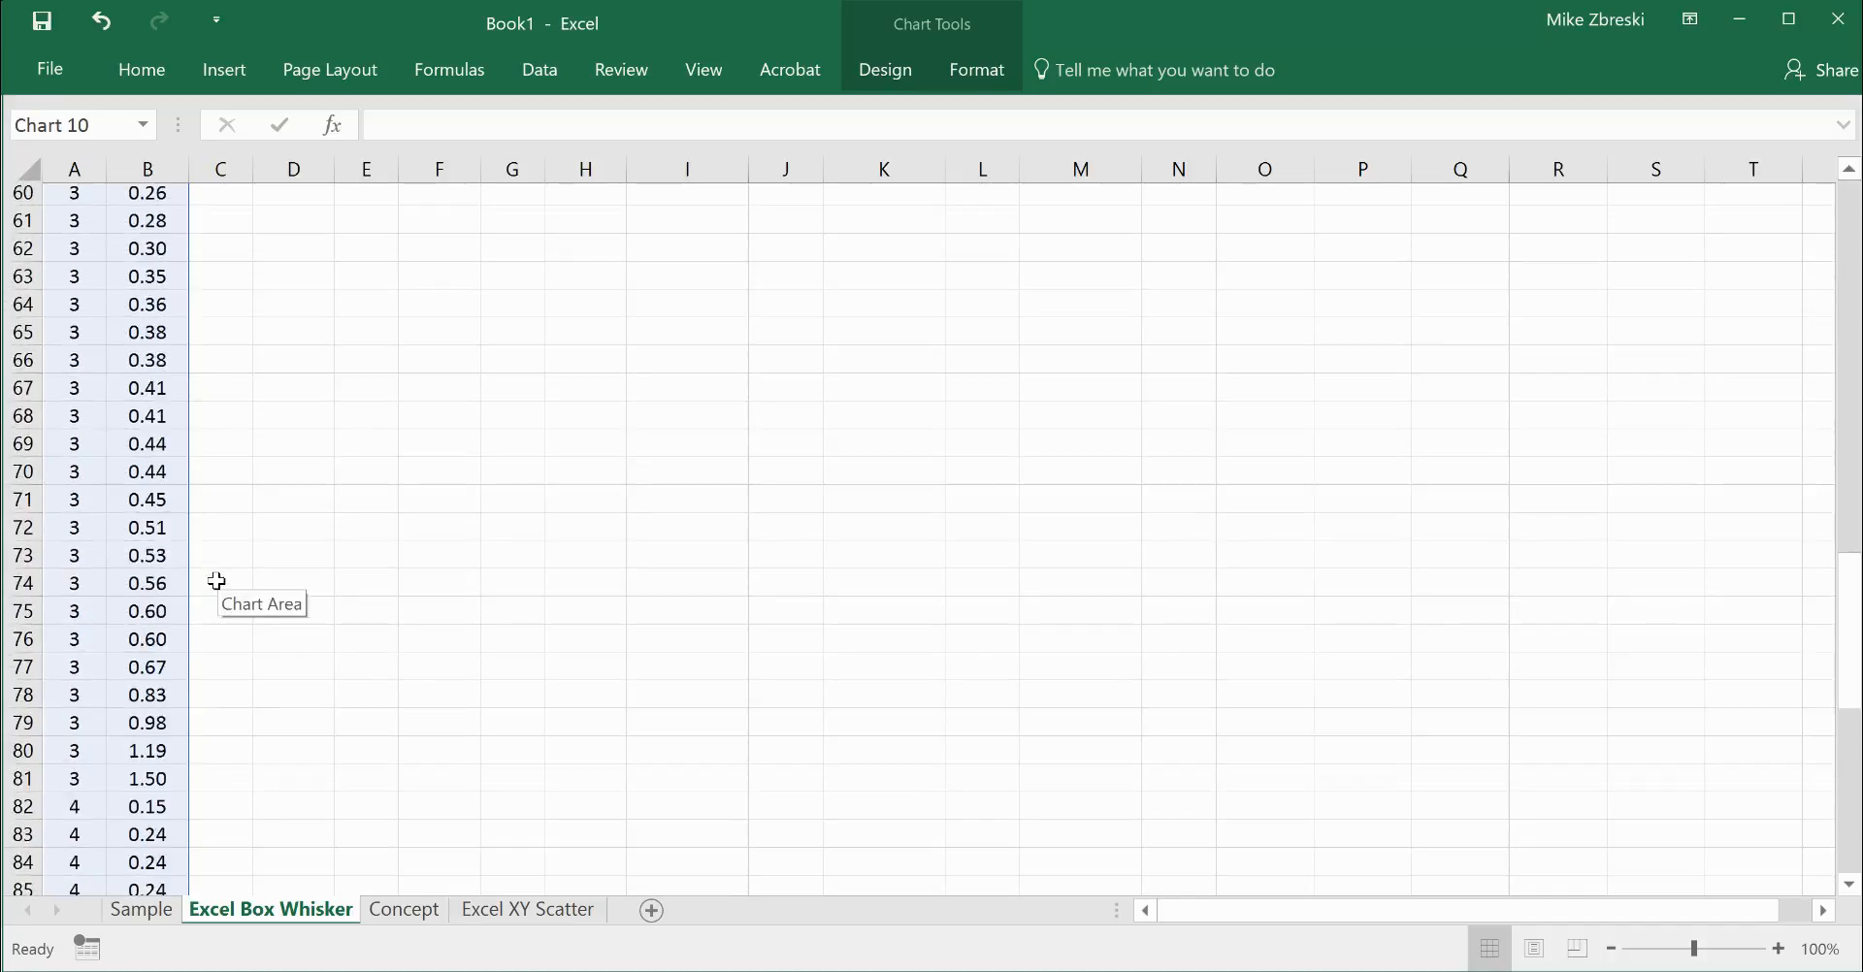
scroll(217, 581, up, 7)
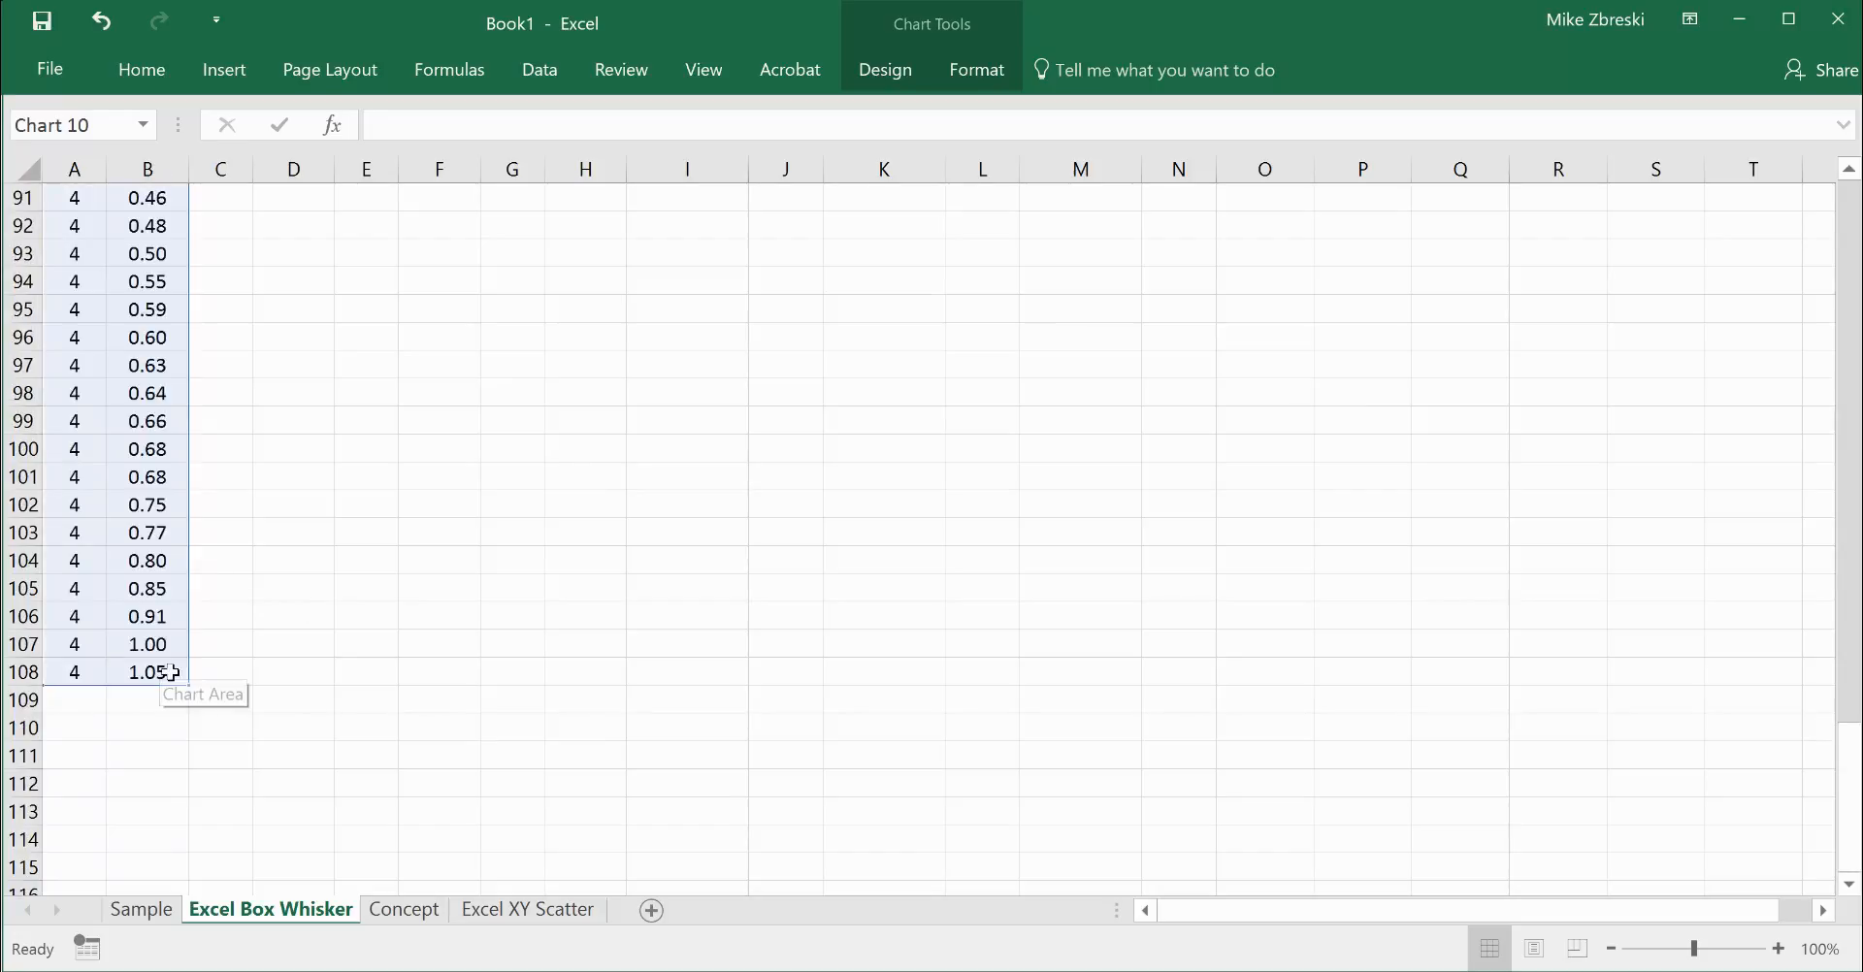
scroll(176, 662, up, 3)
scroll(177, 661, up, 20)
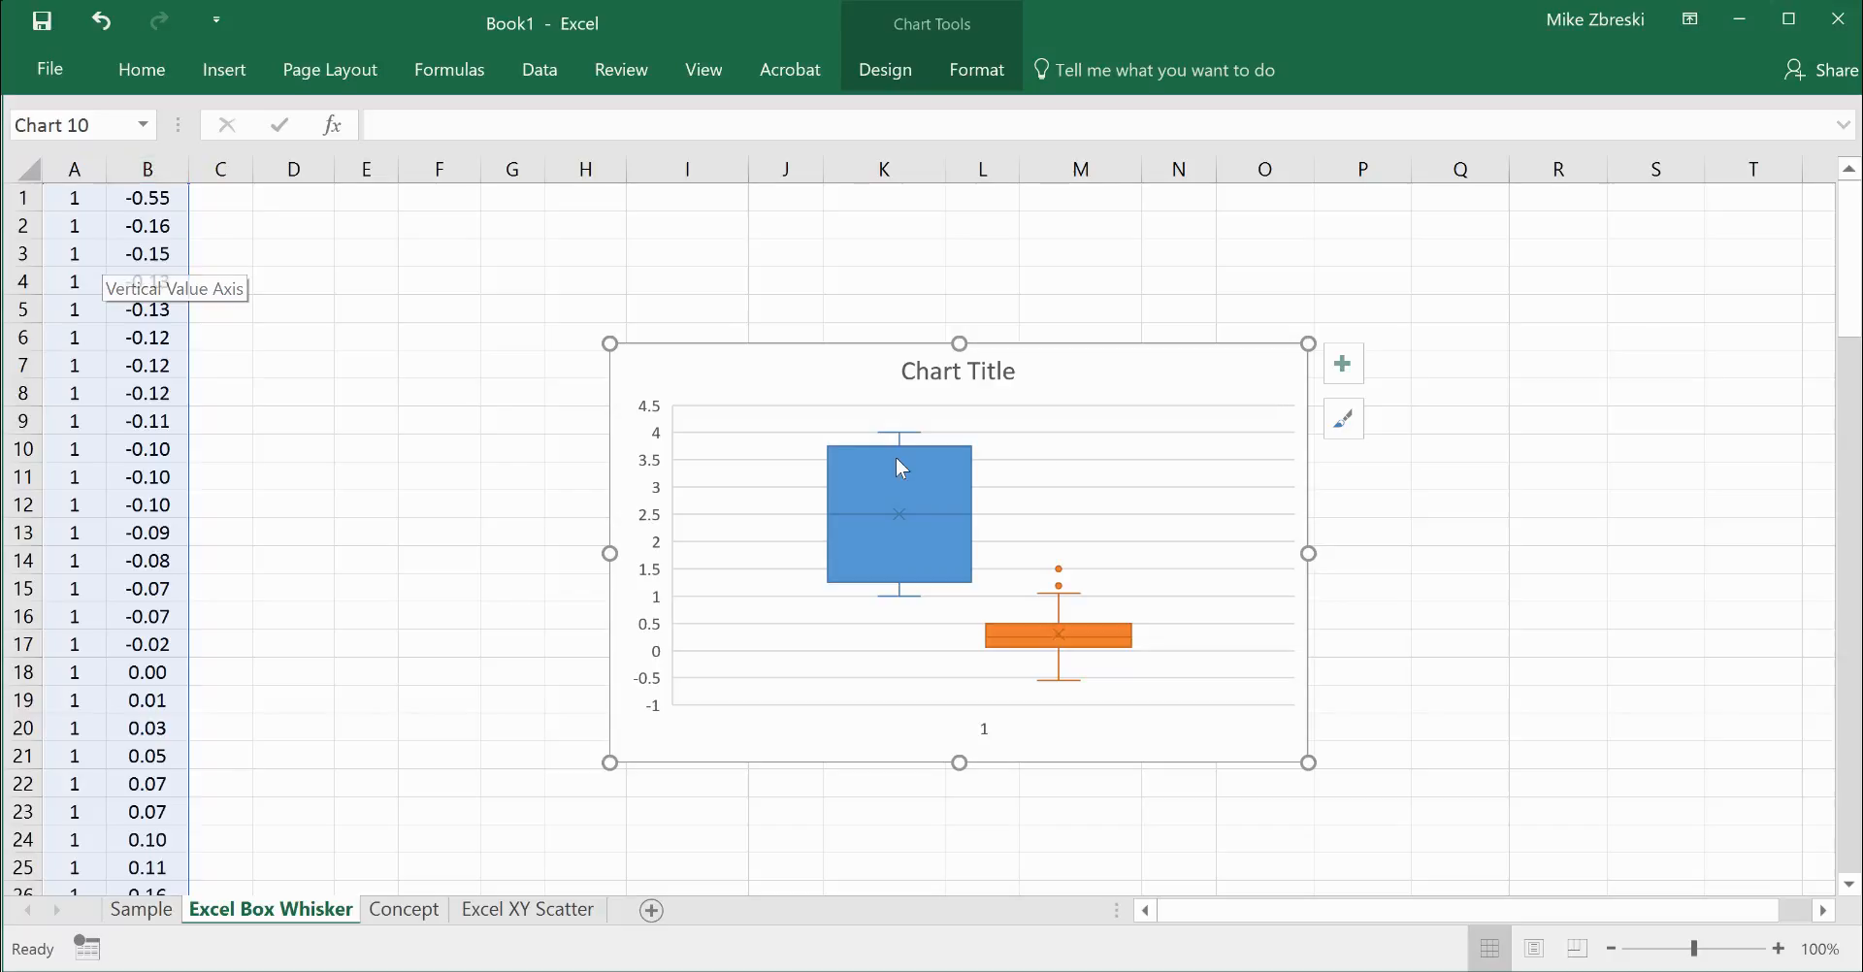
Redefine the chart's data so that groups 1 and 2 are plotted as separate series of column B values.
click(1055, 448)
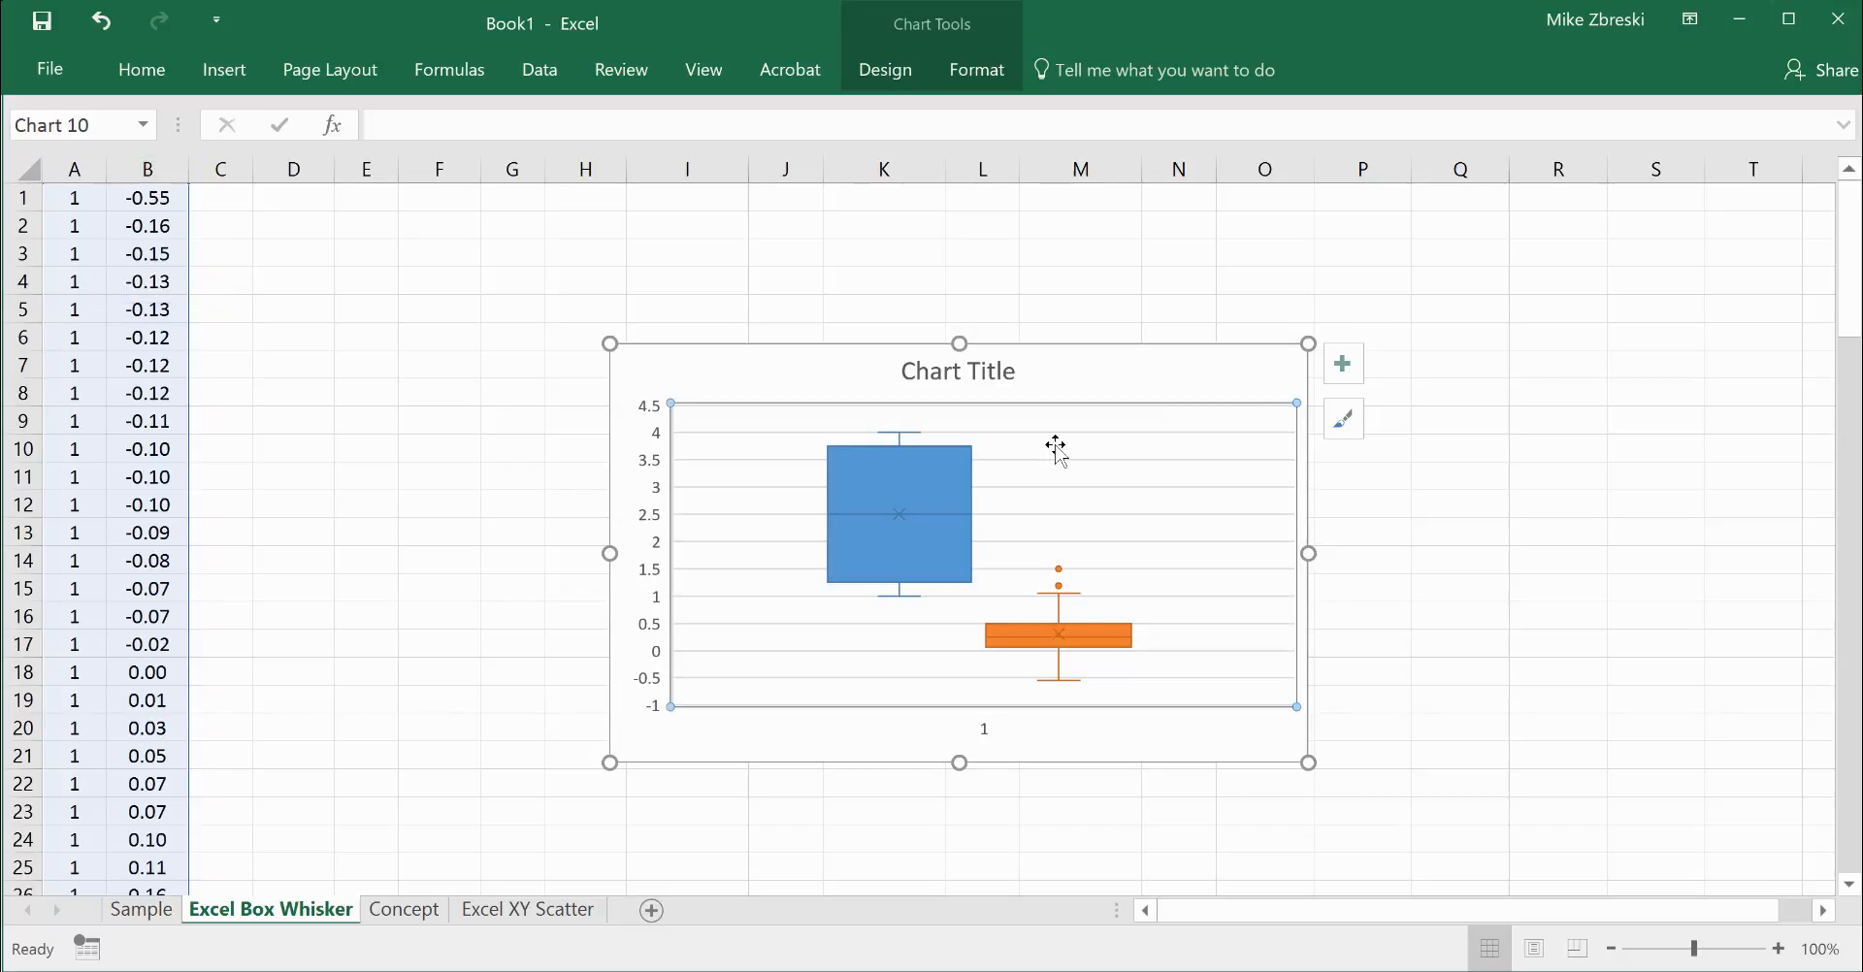
click(885, 69)
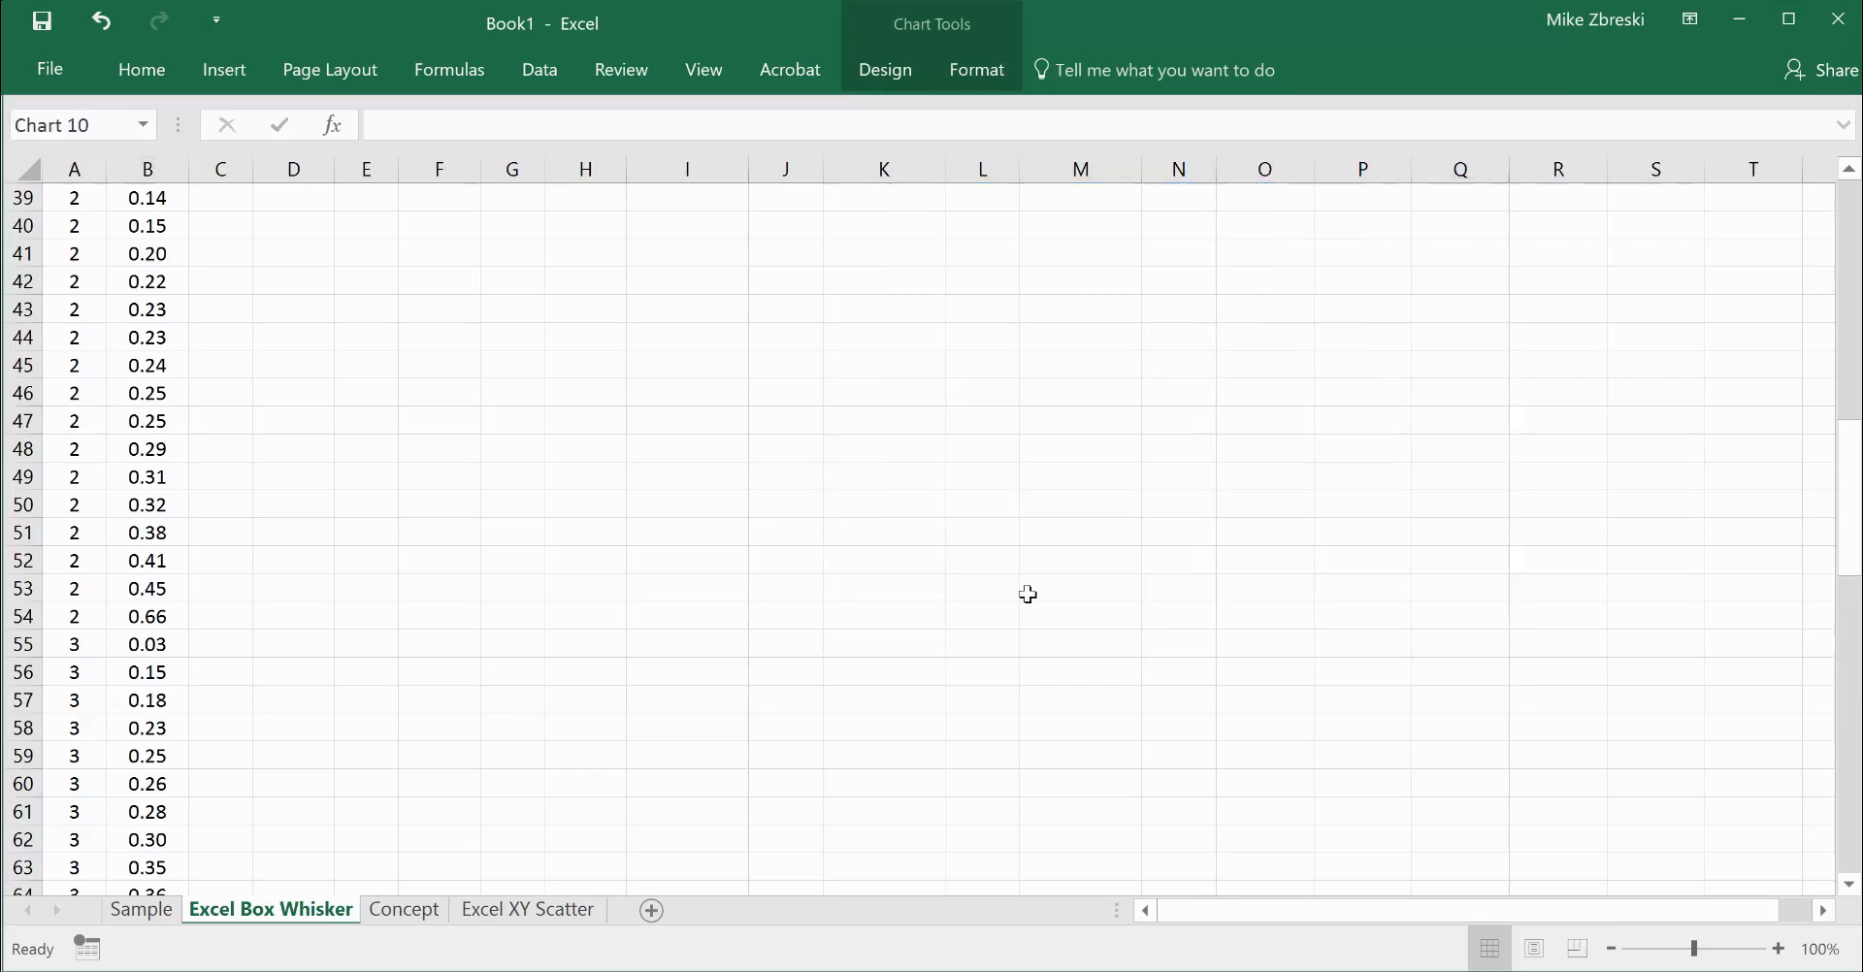
scroll(1029, 592, up, 13)
click(1436, 570)
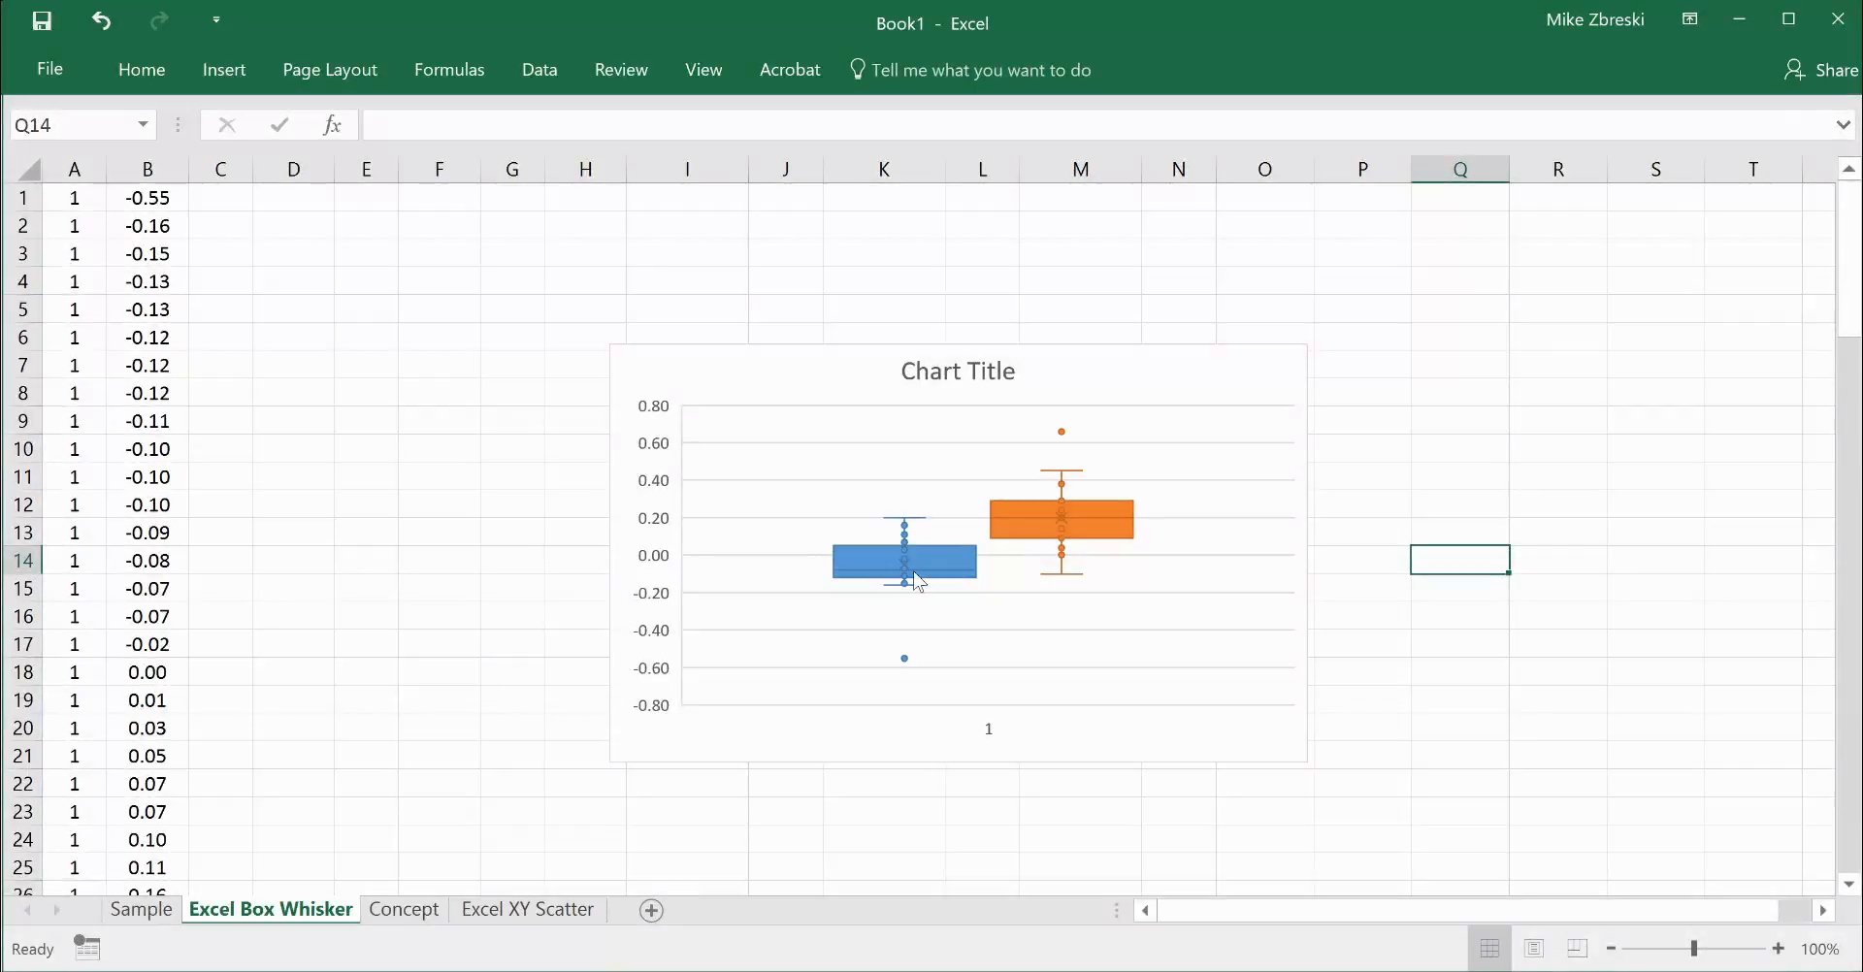
Open the format options of the orange group 2 series and turn off its inner points.
mouse_move(917, 580)
mouse_move(1118, 544)
click(990, 377)
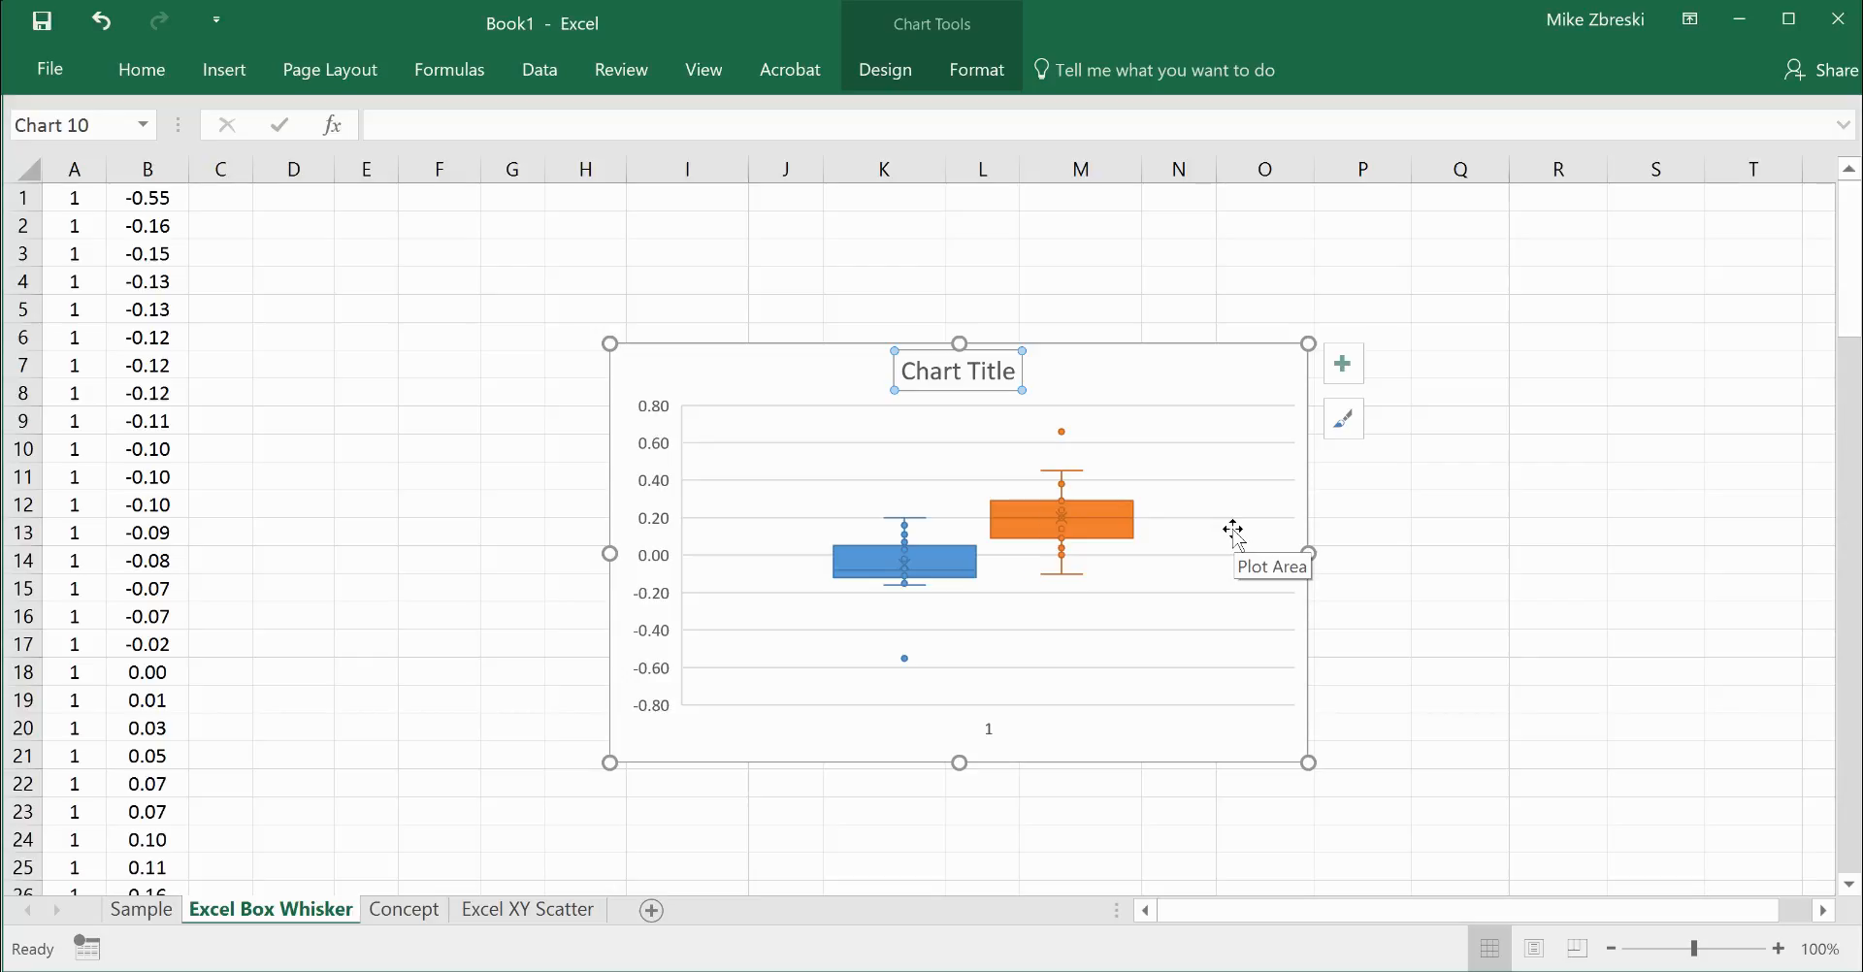
click(1114, 508)
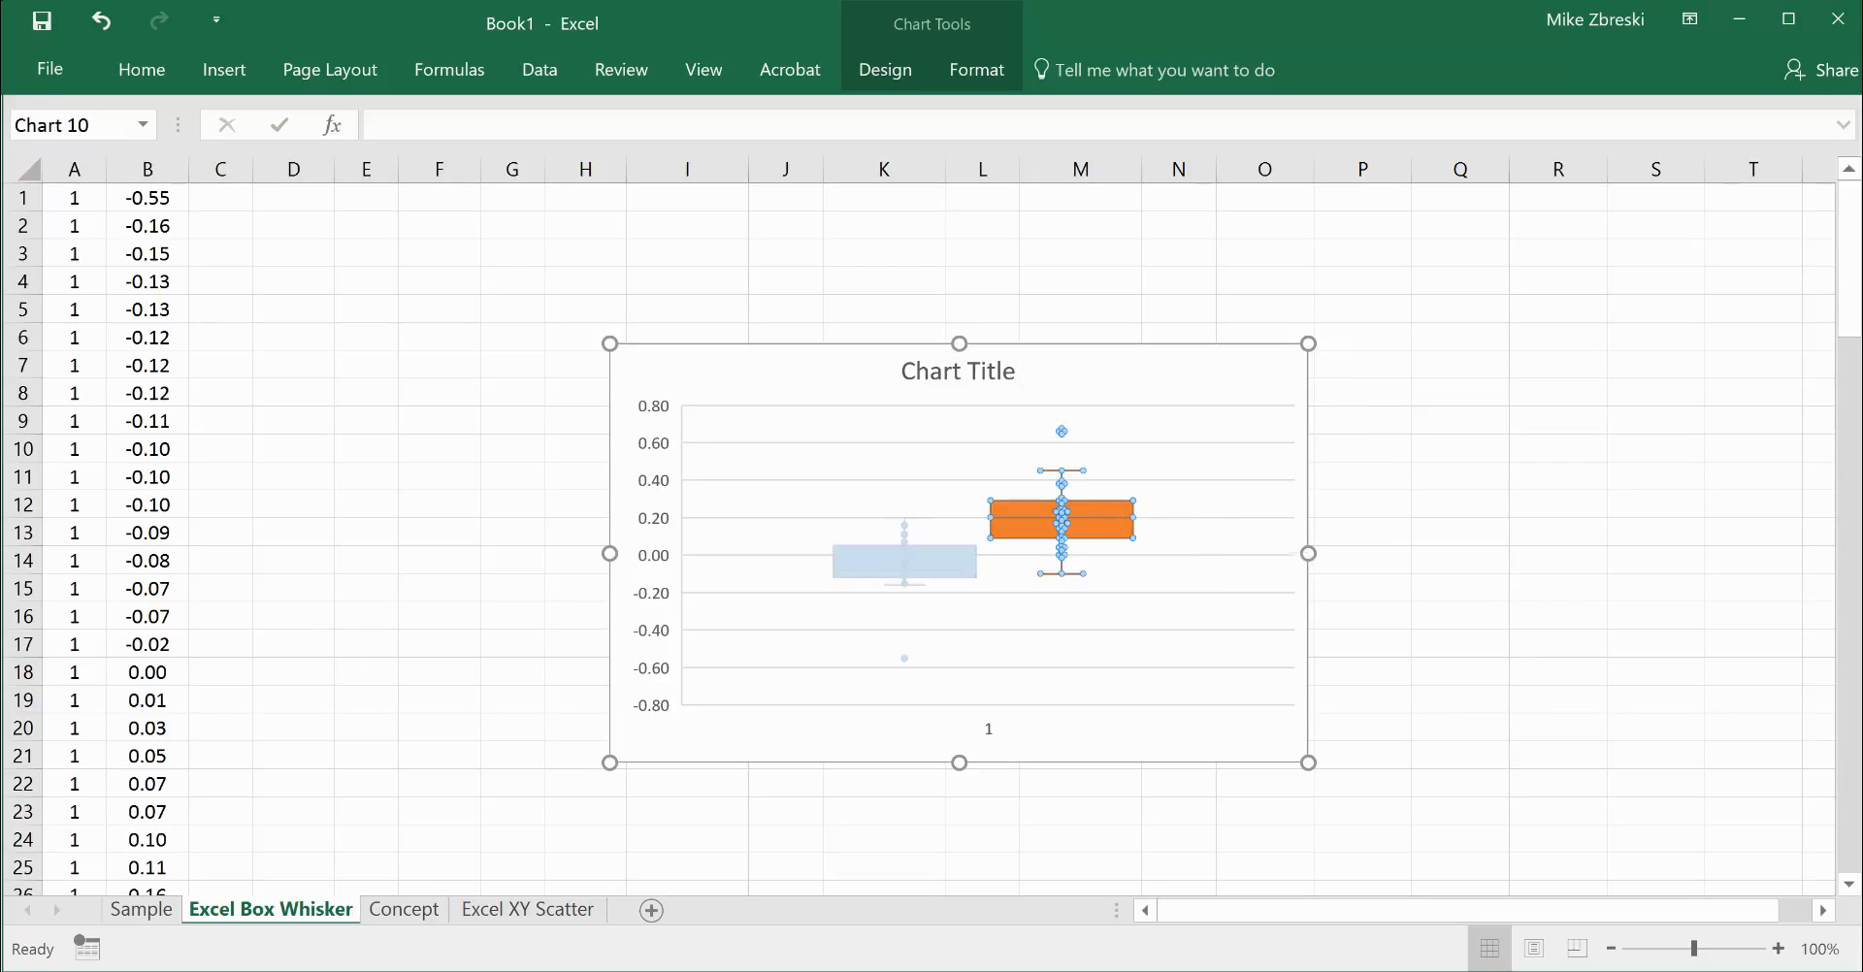
double_click(1116, 514)
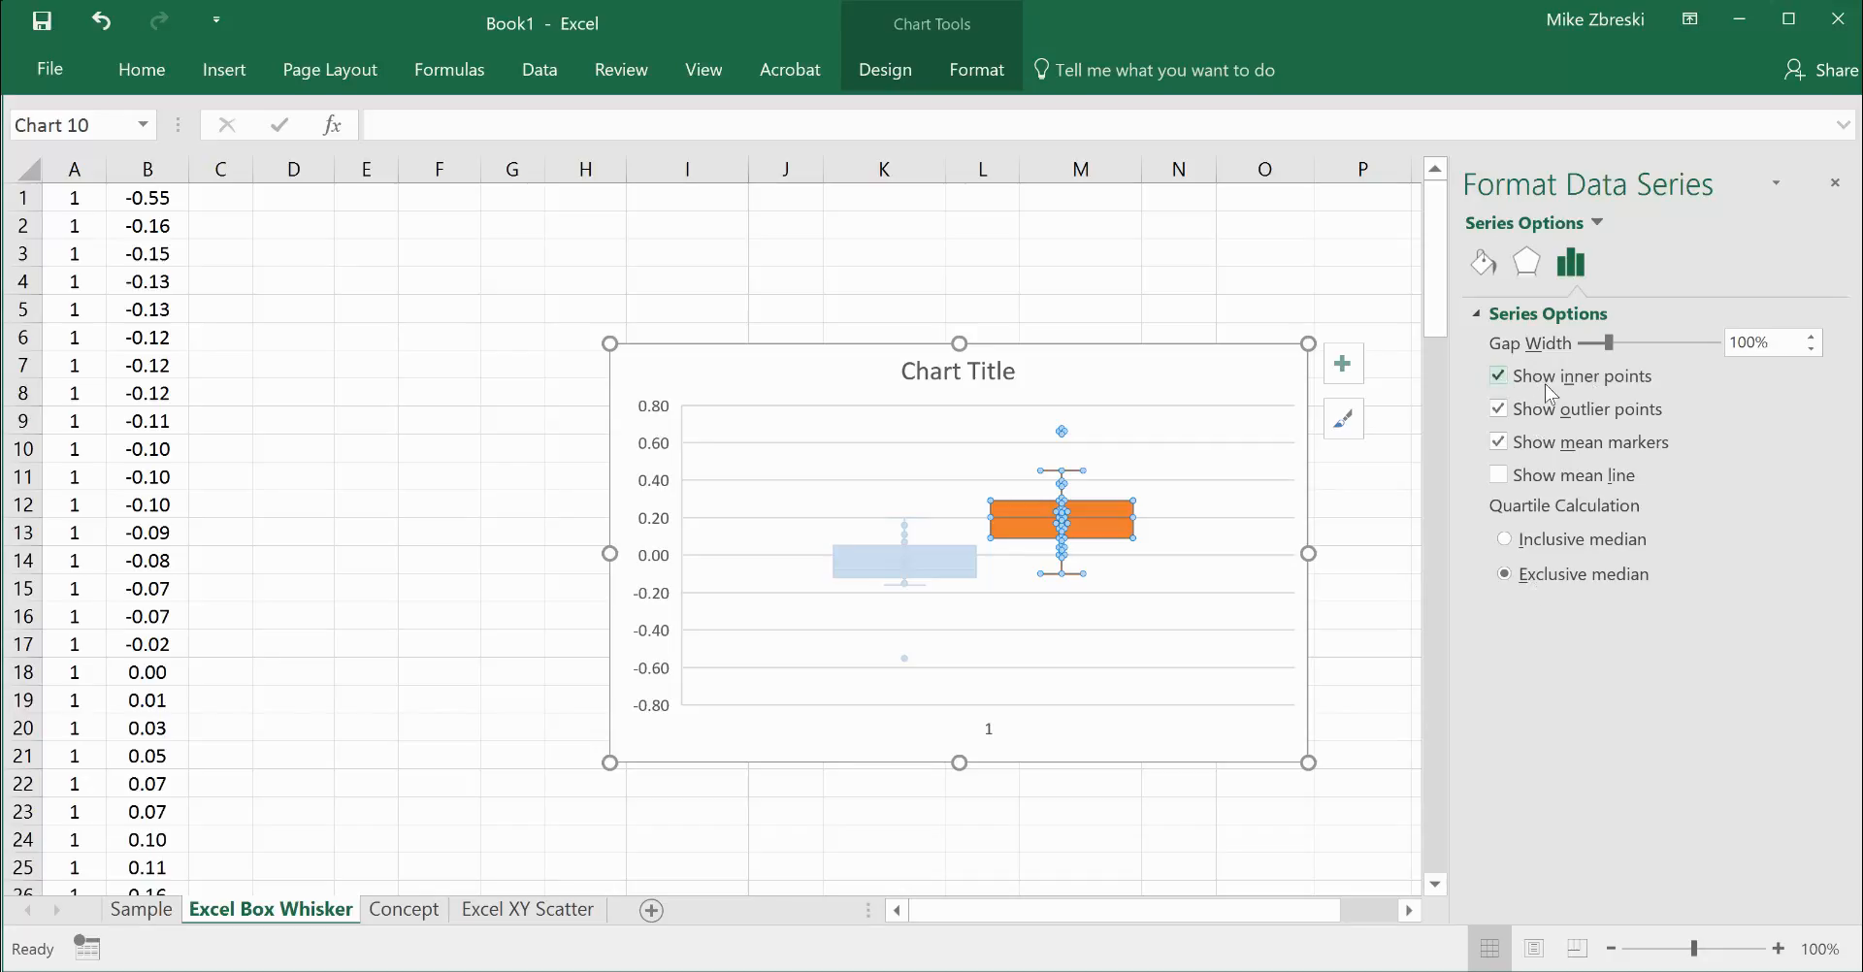
click(1498, 378)
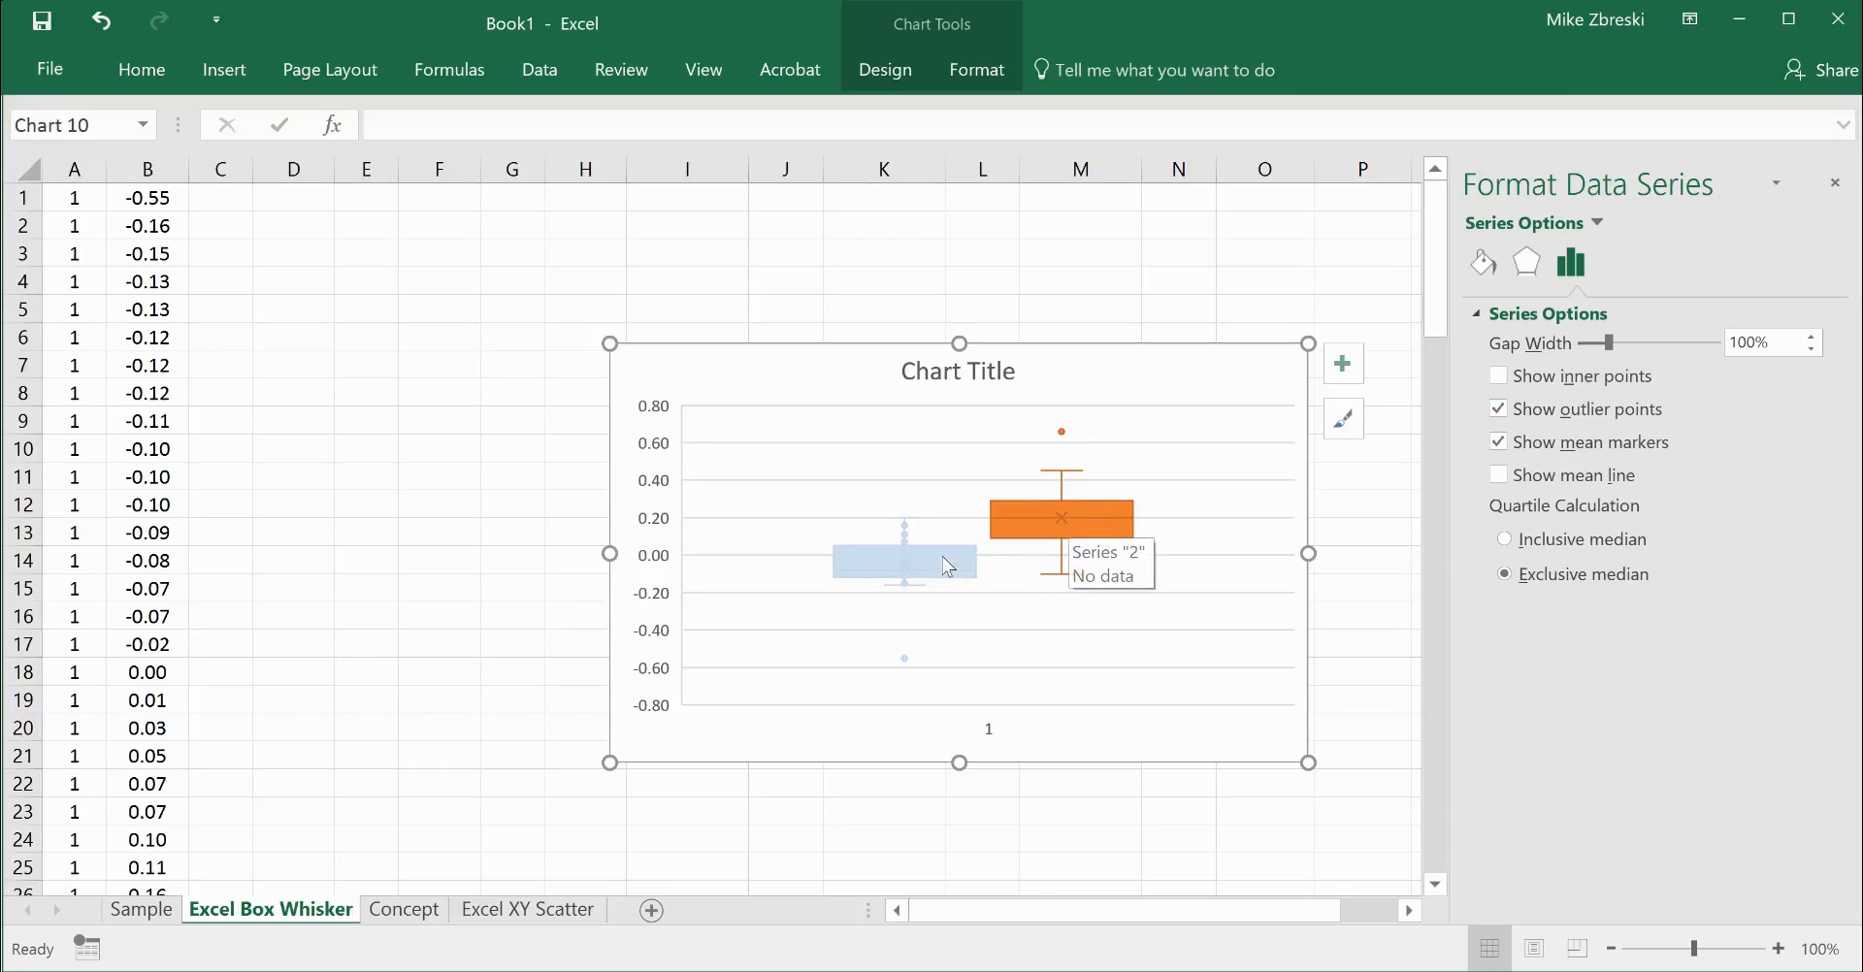
Try switching the orange series' inner points on and off again.
click(1067, 529)
click(908, 551)
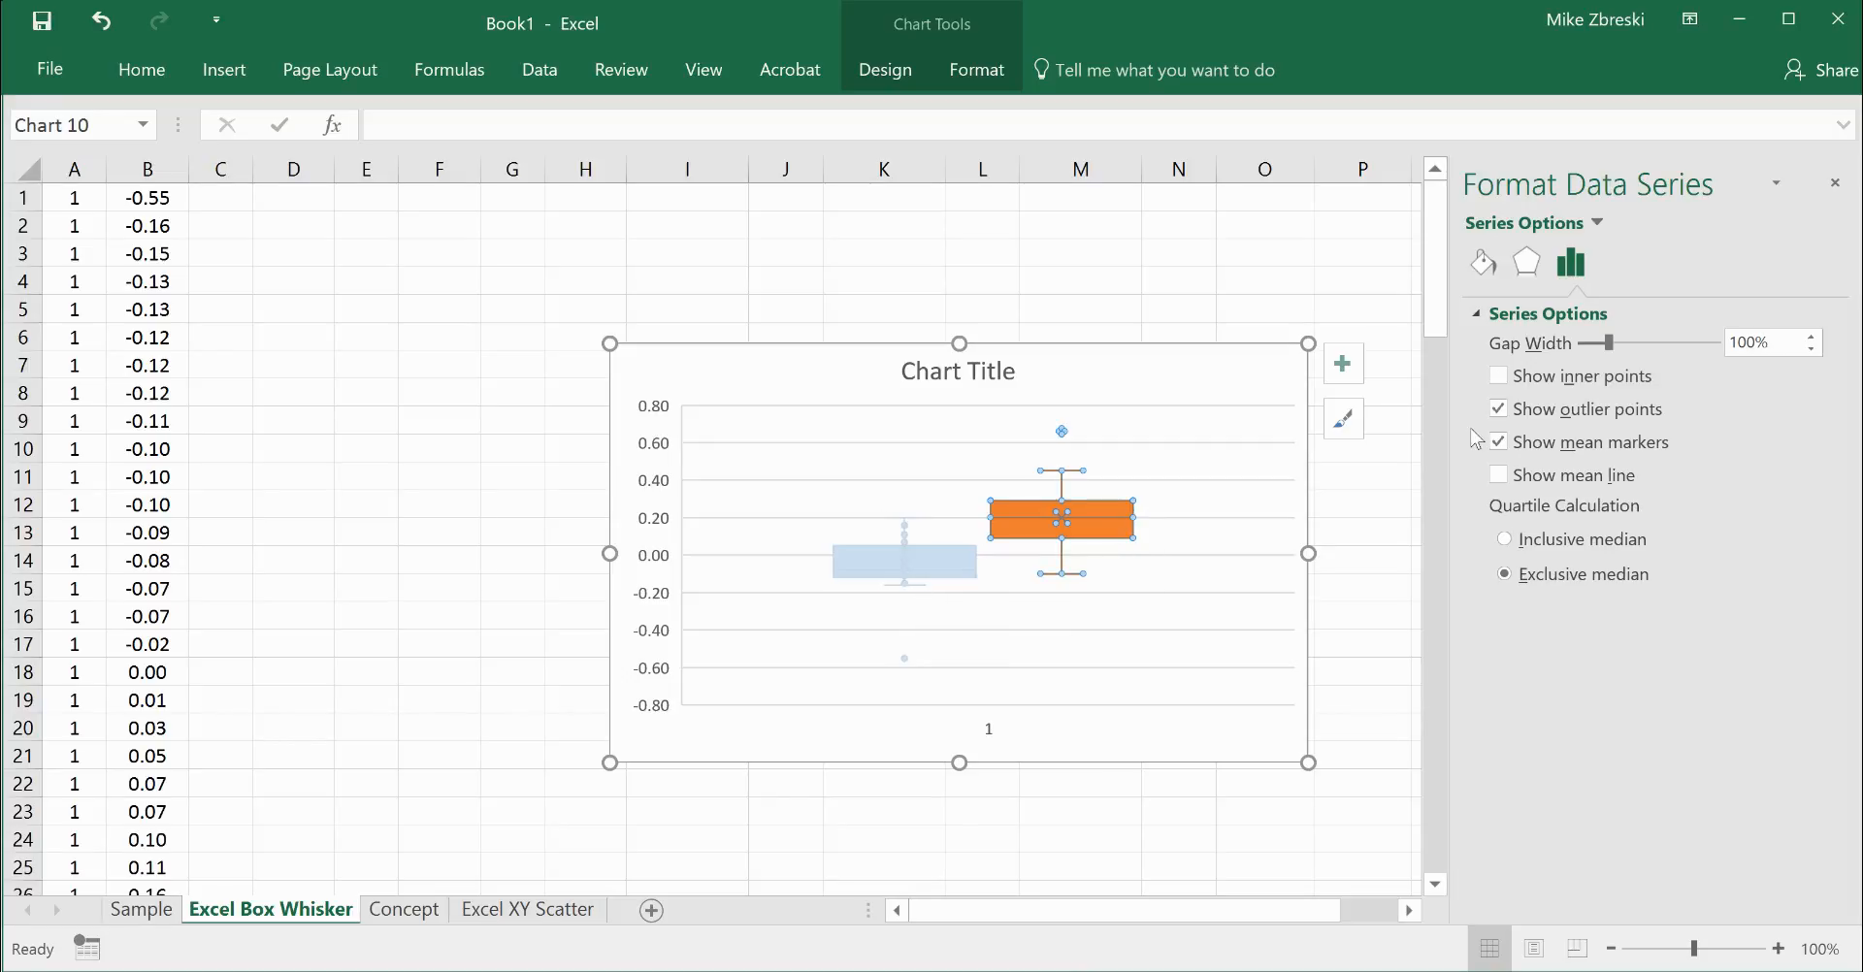
click(1499, 378)
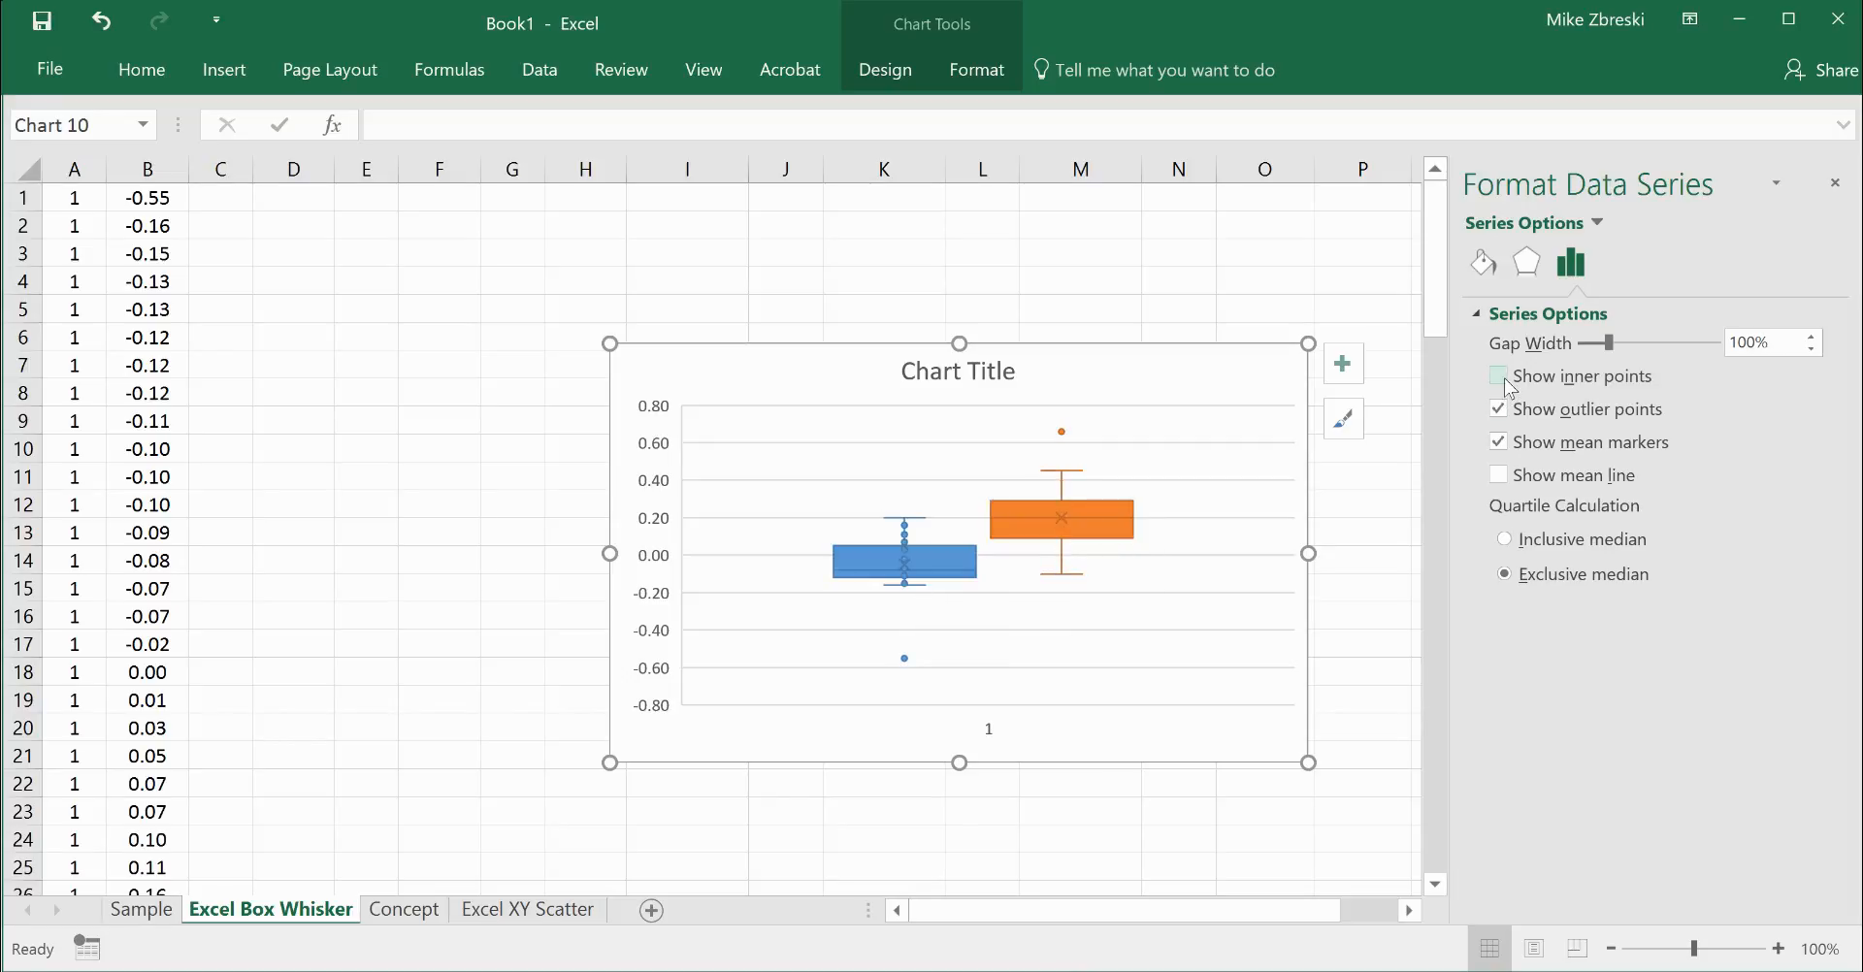
click(1501, 378)
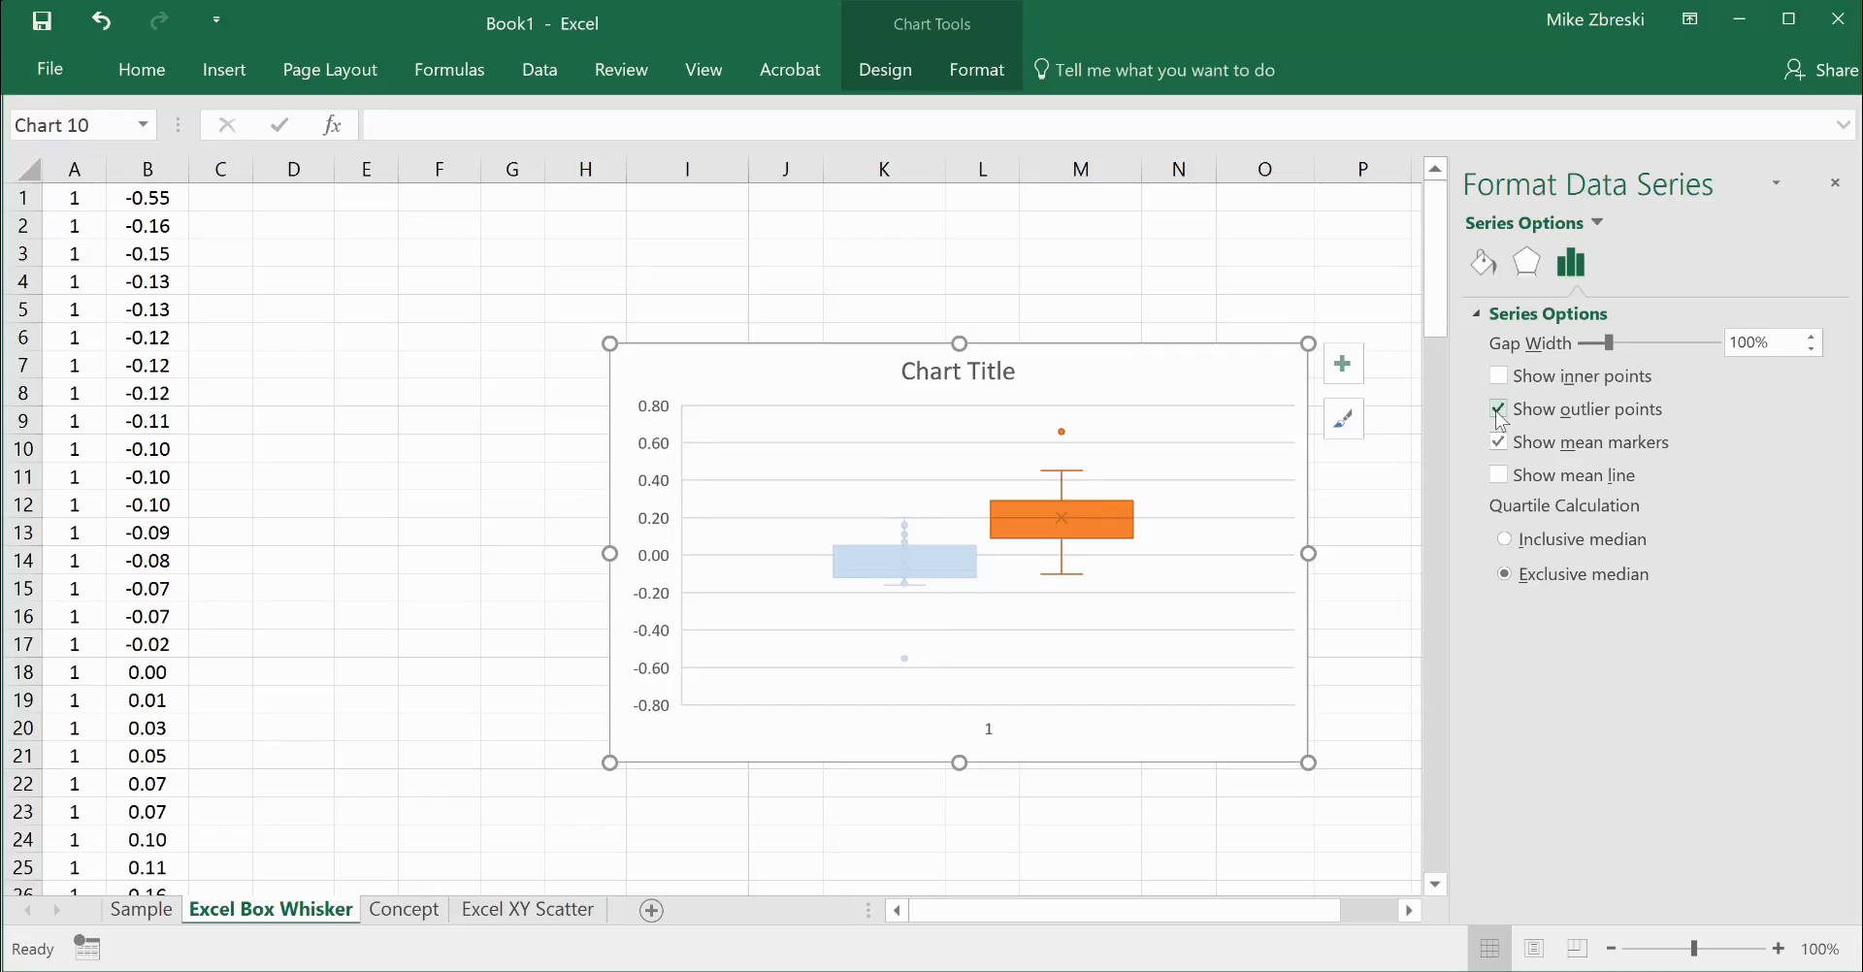
Try switching the orange series' outlier points and mean markers off and on again.
click(1500, 410)
click(1500, 410)
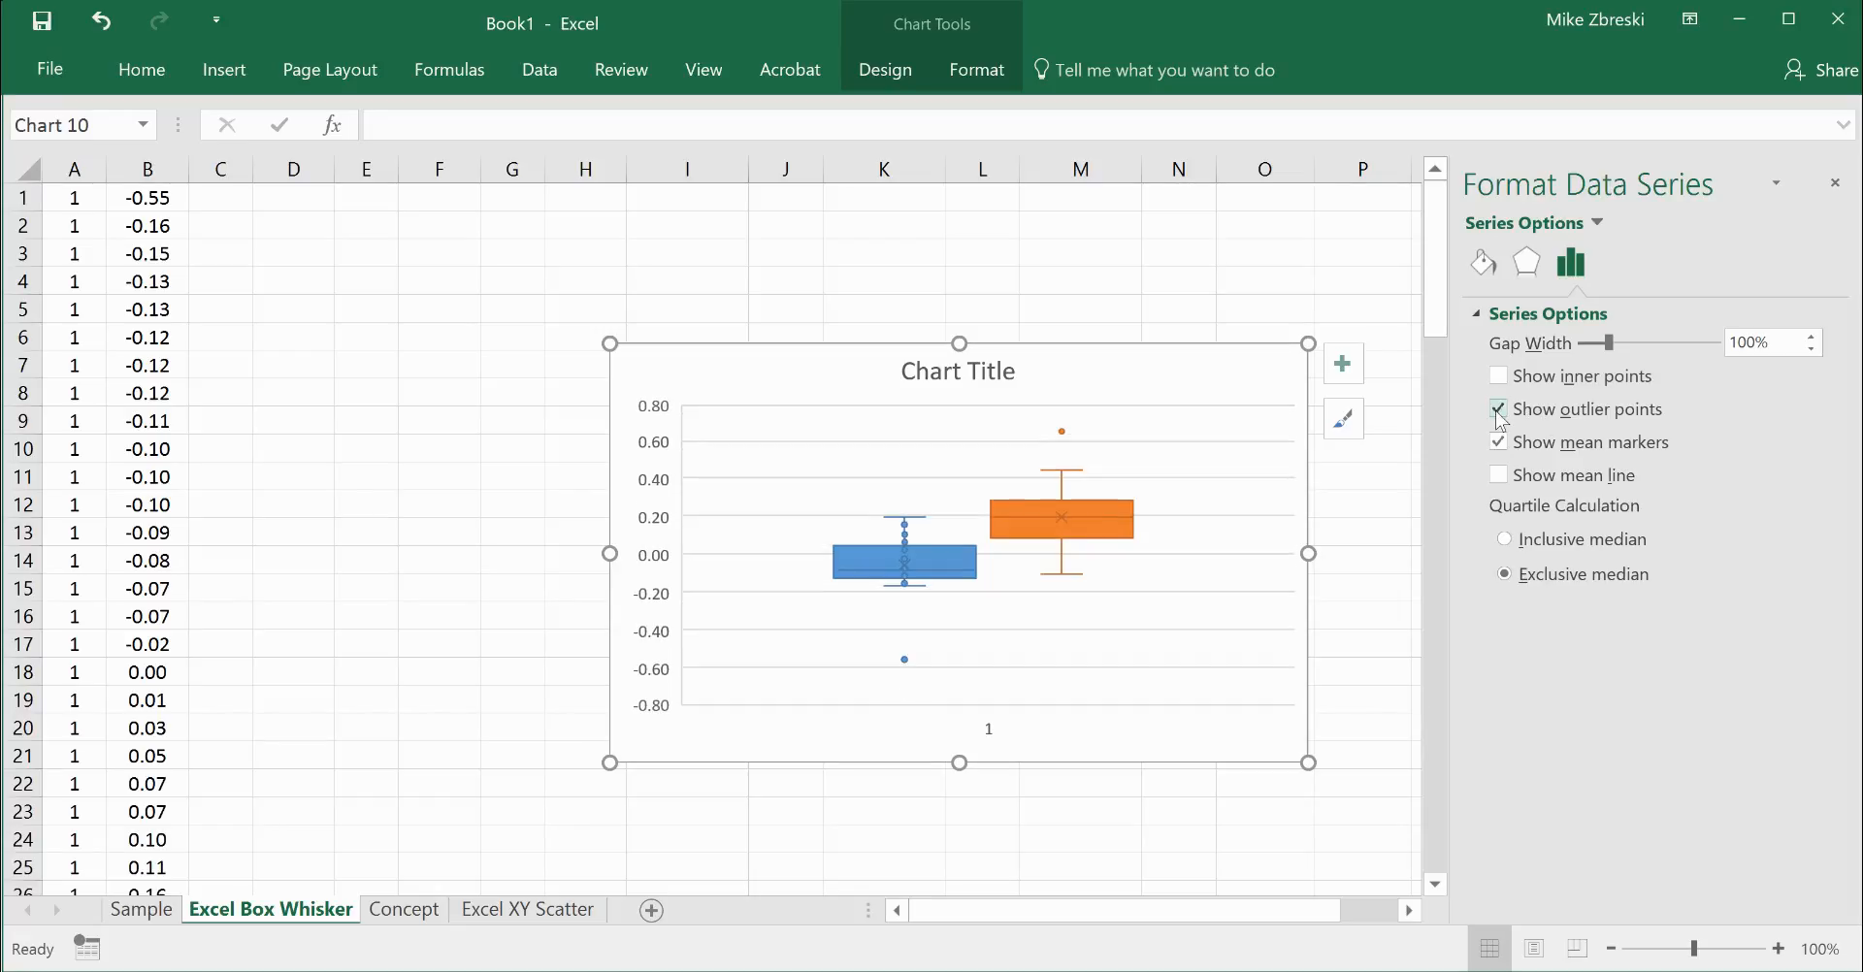
click(1061, 432)
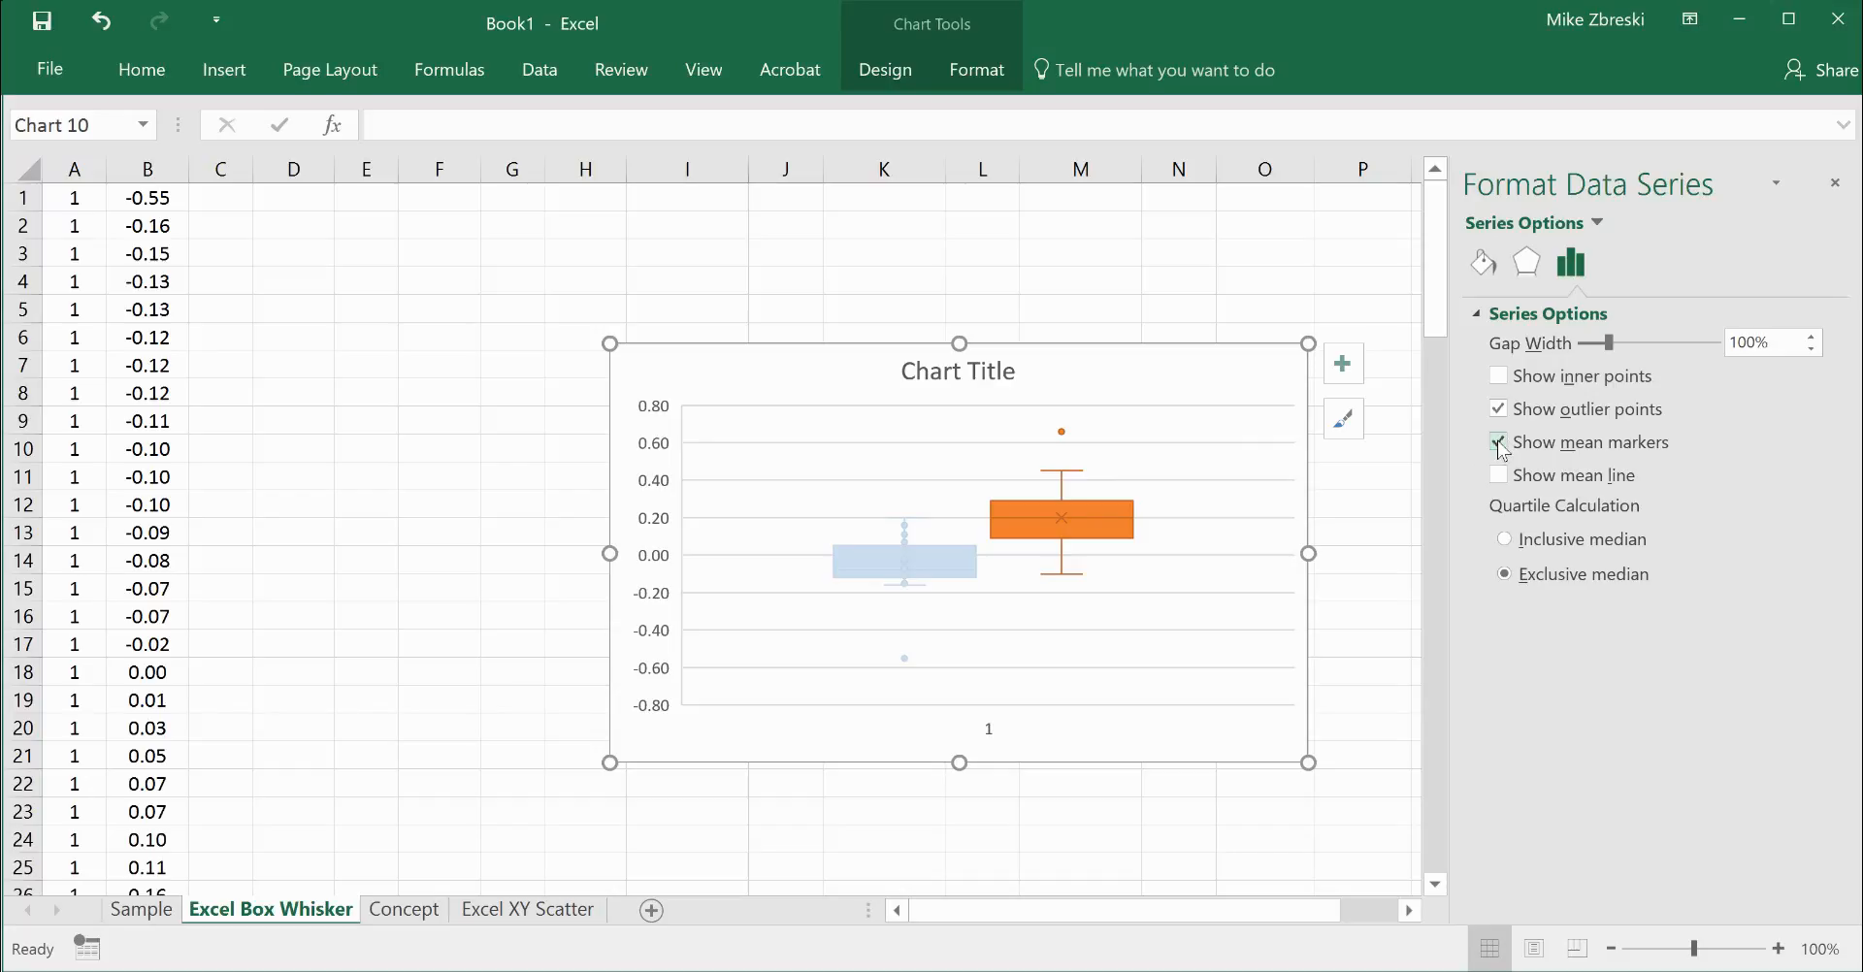
click(1499, 445)
click(1500, 444)
Give the orange group 2 series a solid fill in standard red.
click(1116, 536)
click(1490, 272)
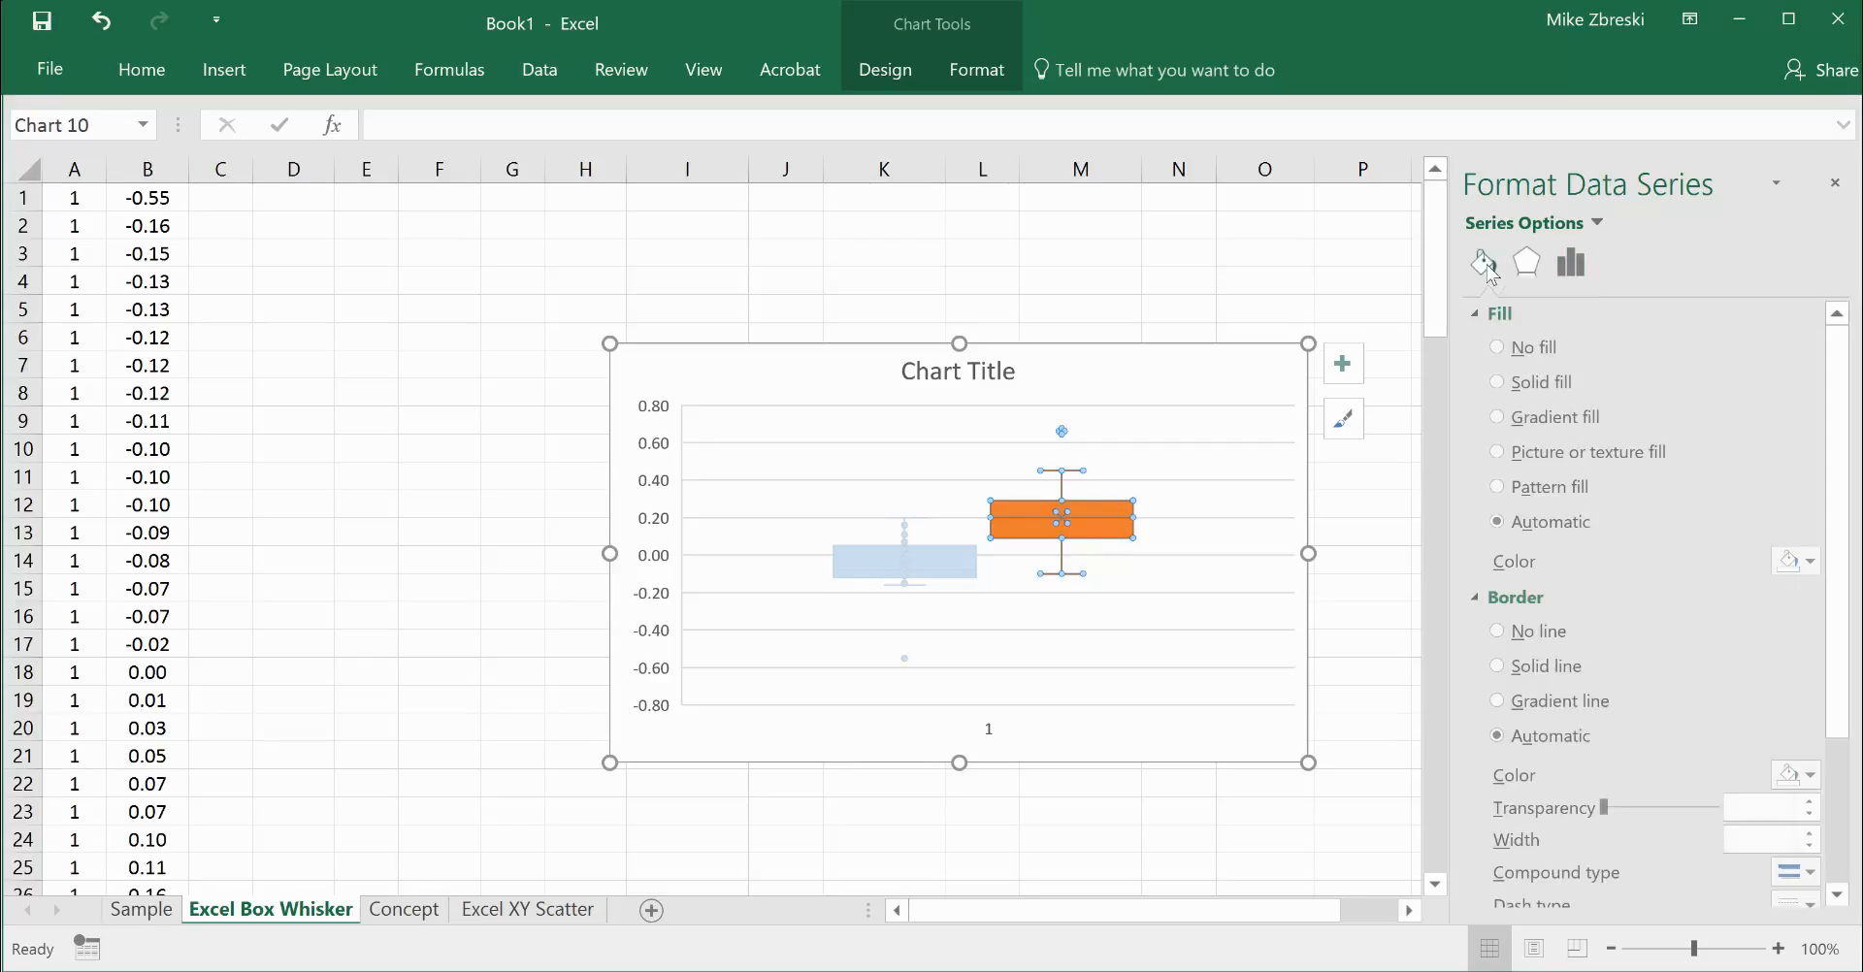
click(1499, 381)
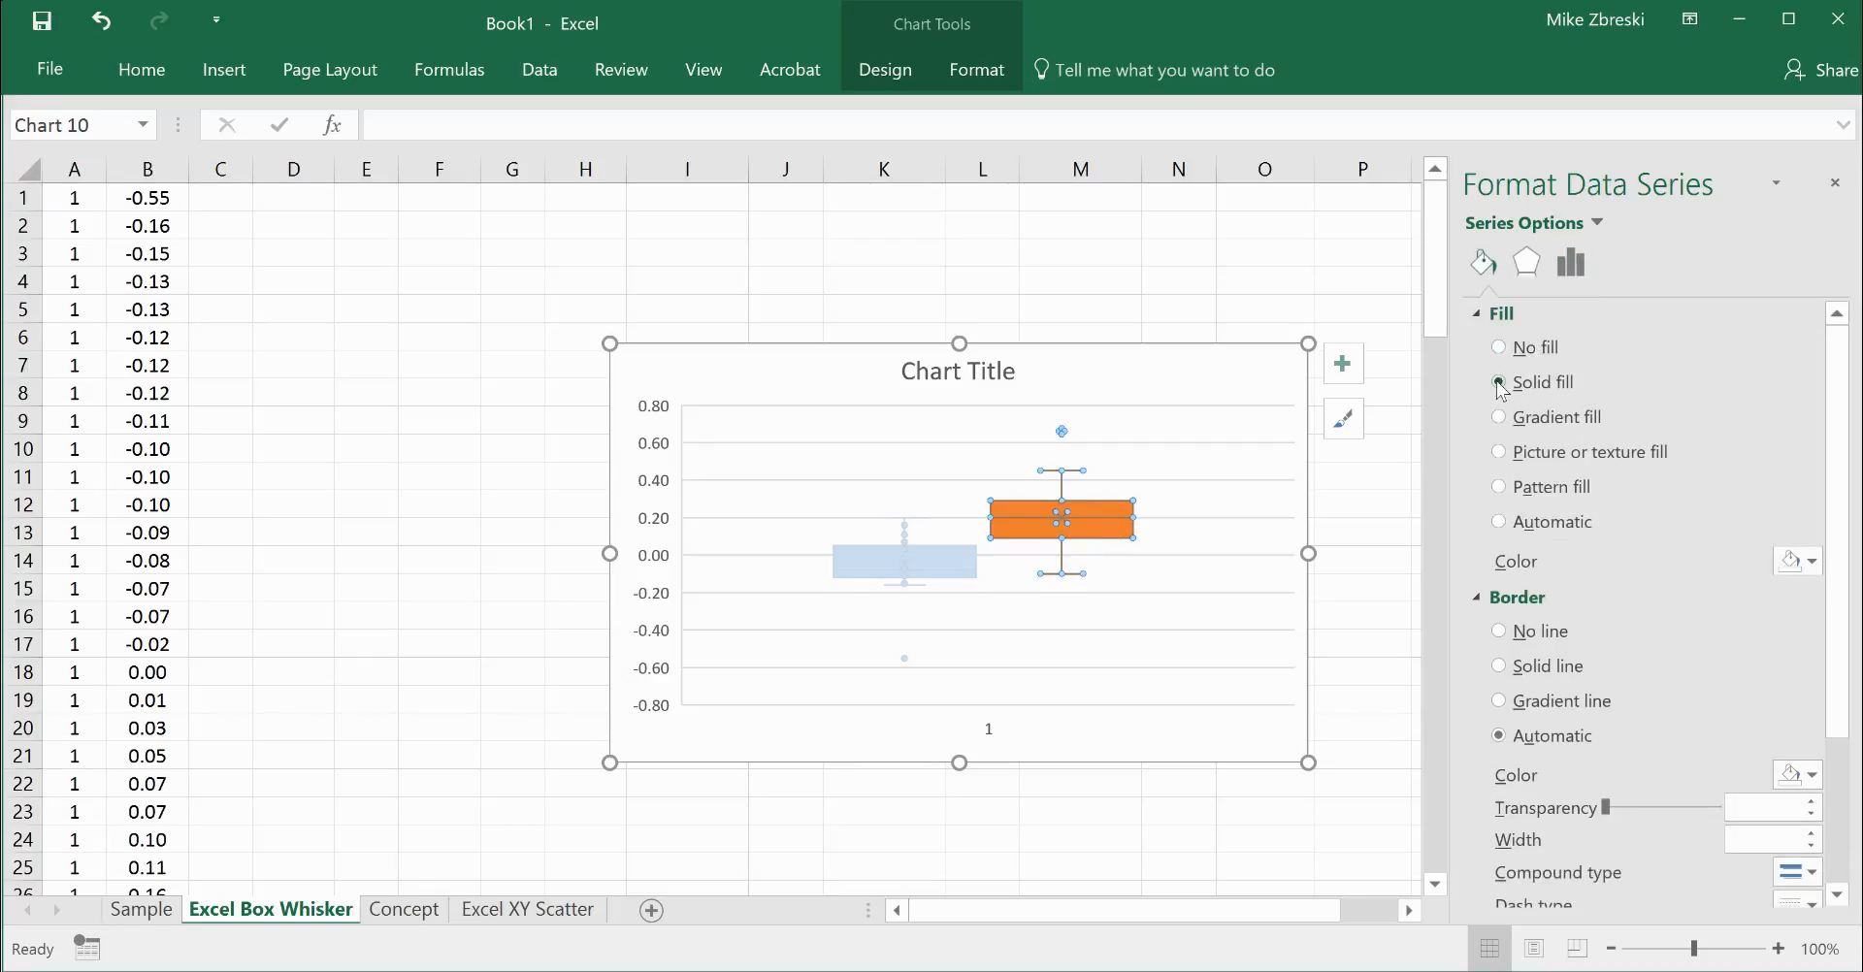
click(1811, 561)
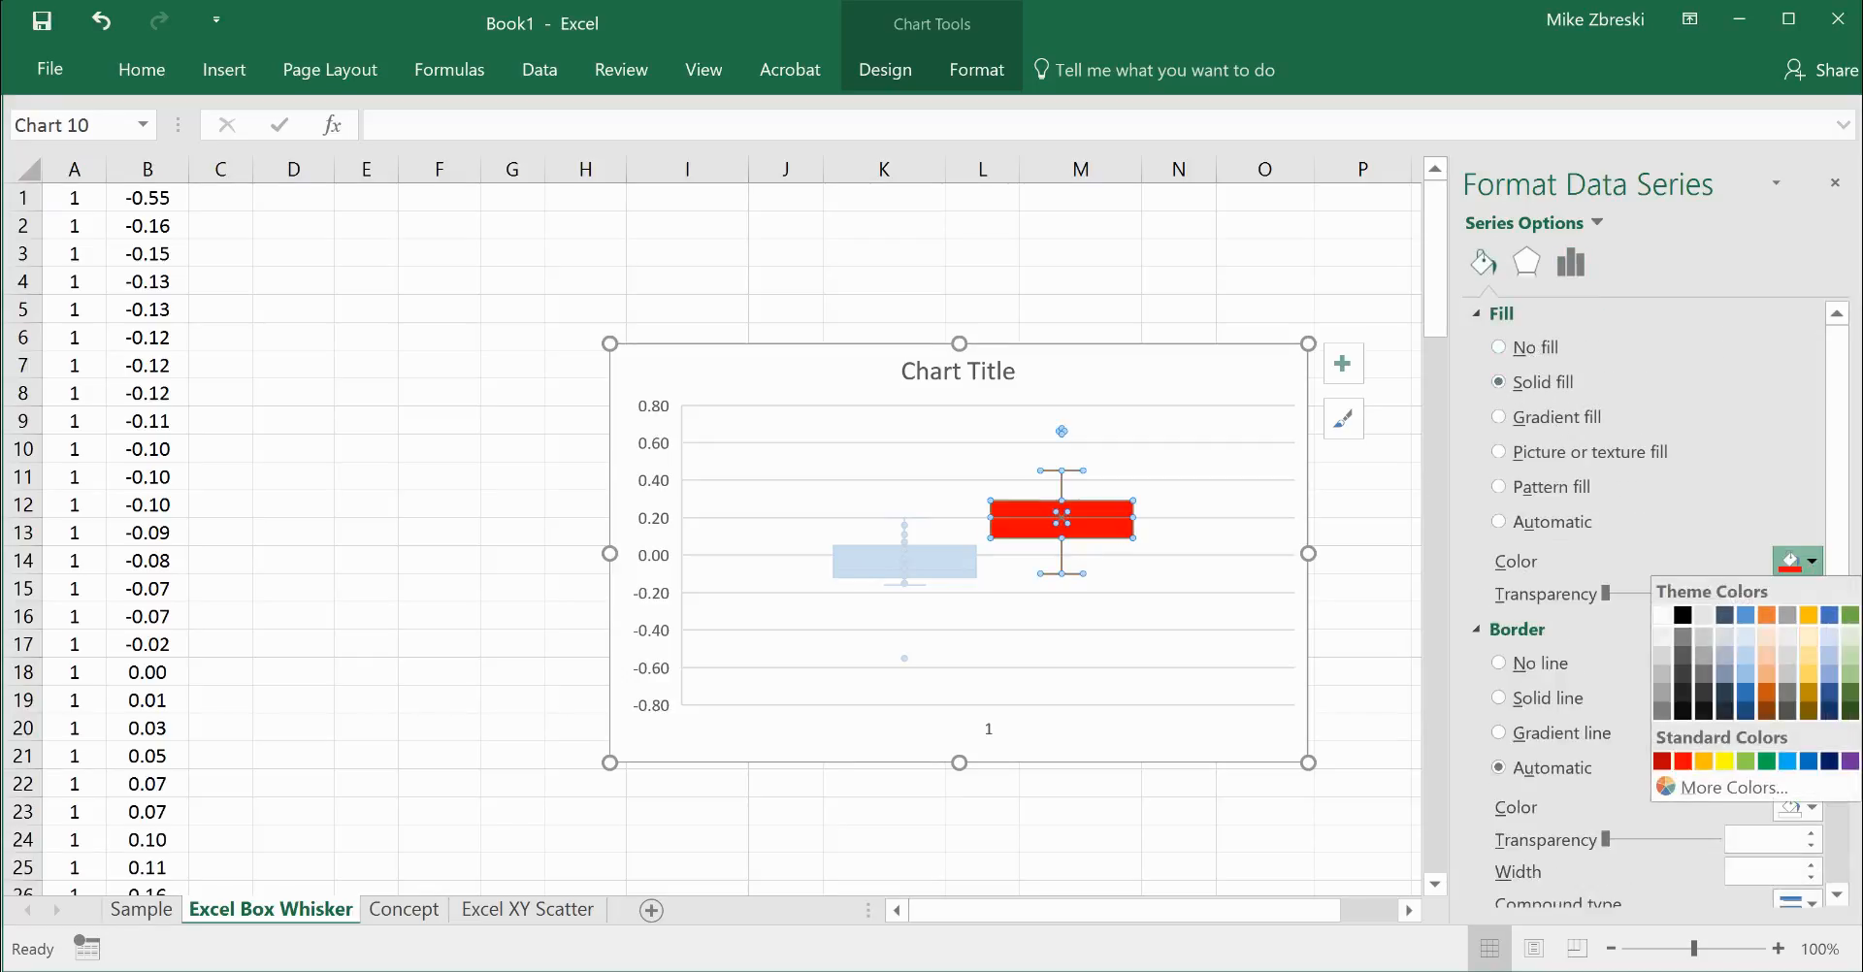
click(1851, 692)
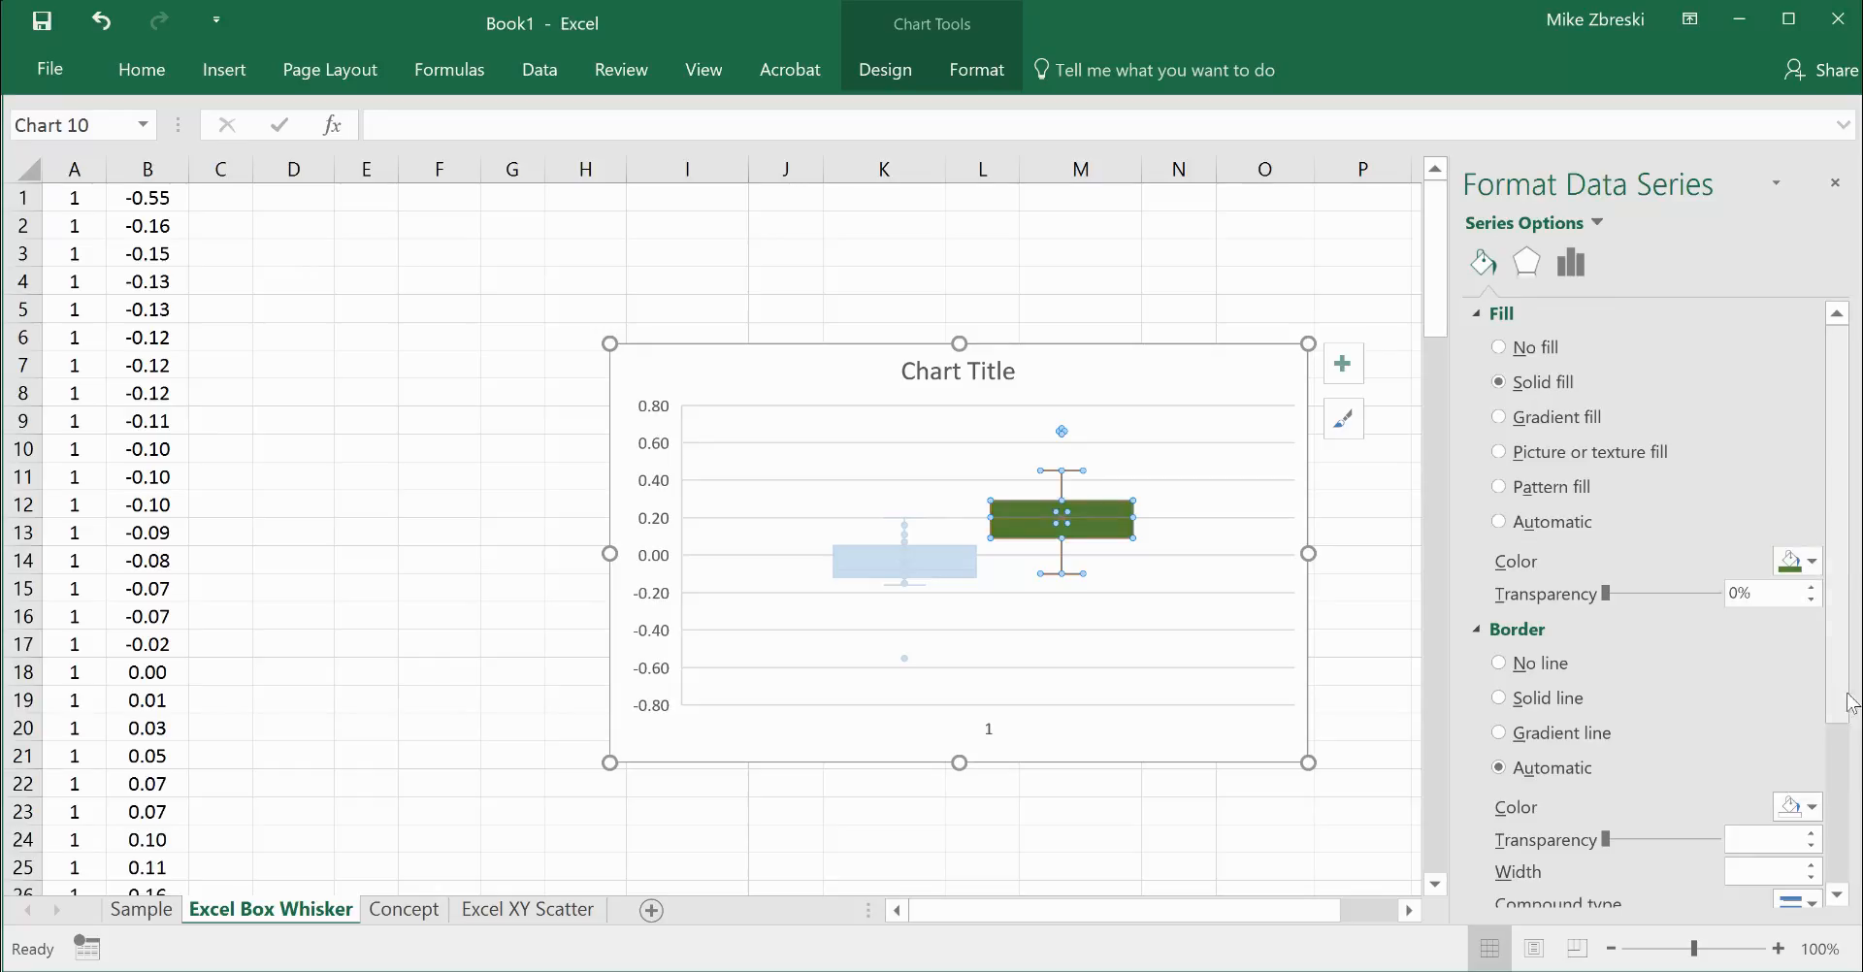
click(1811, 561)
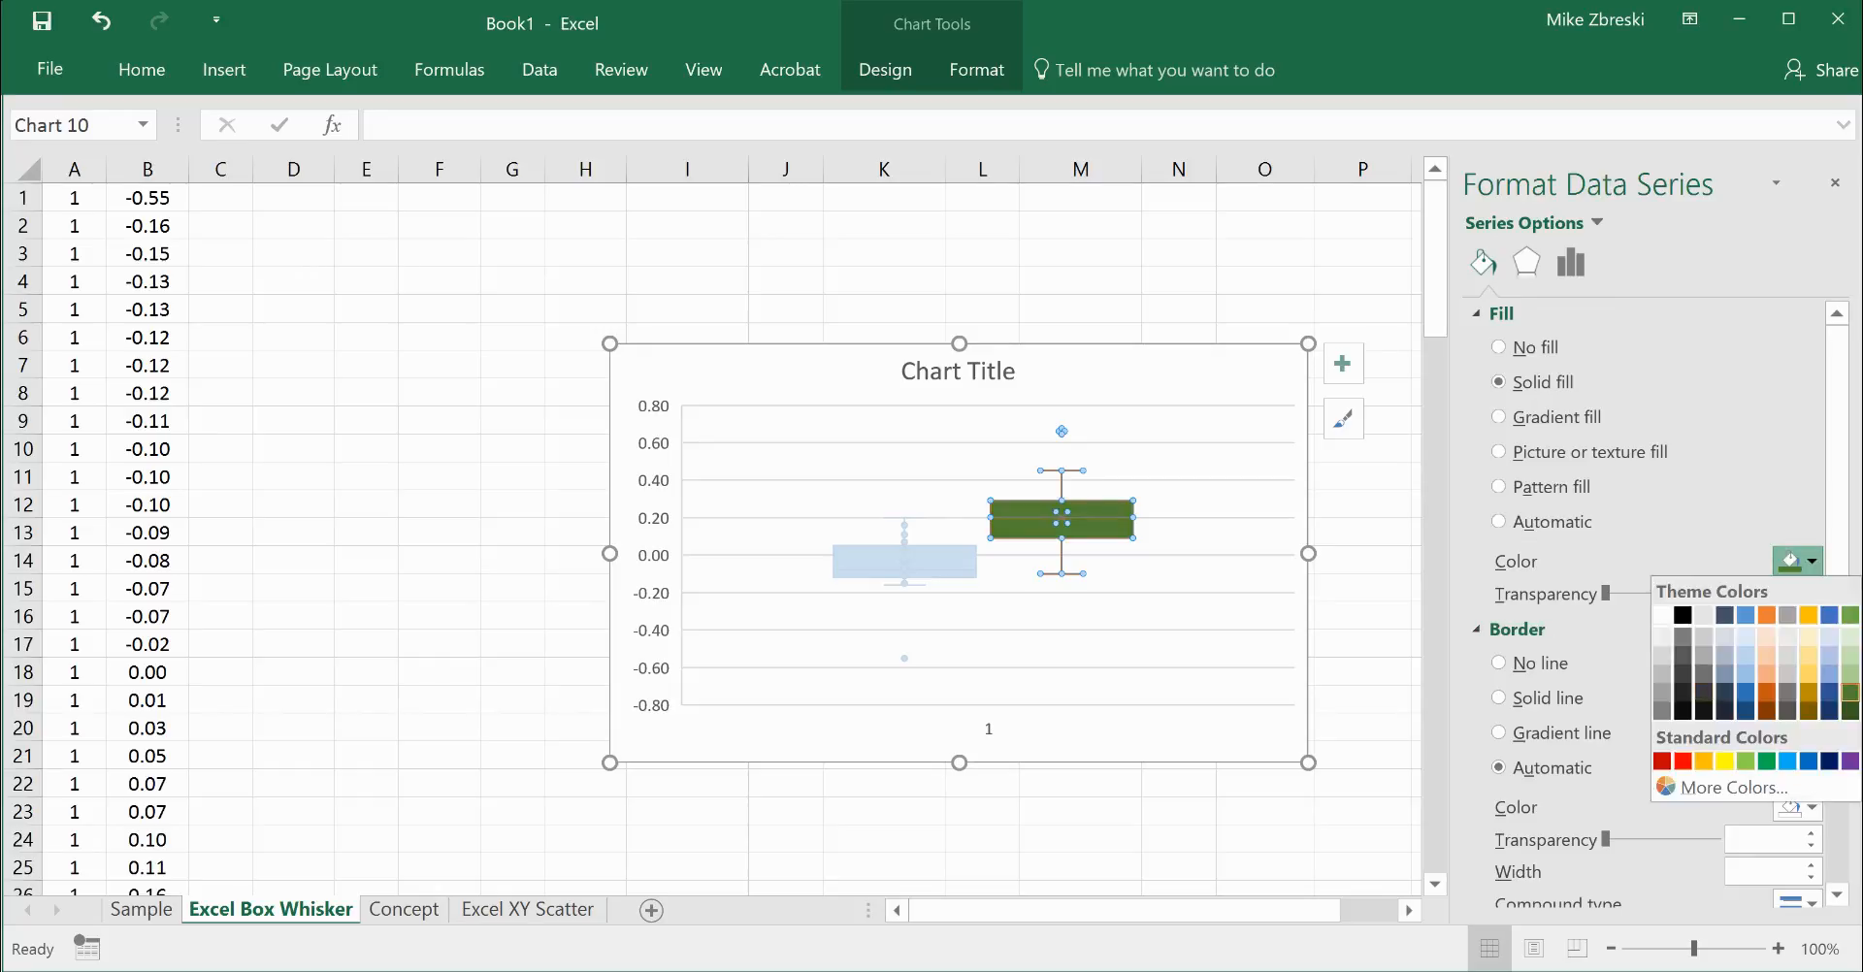
click(1683, 761)
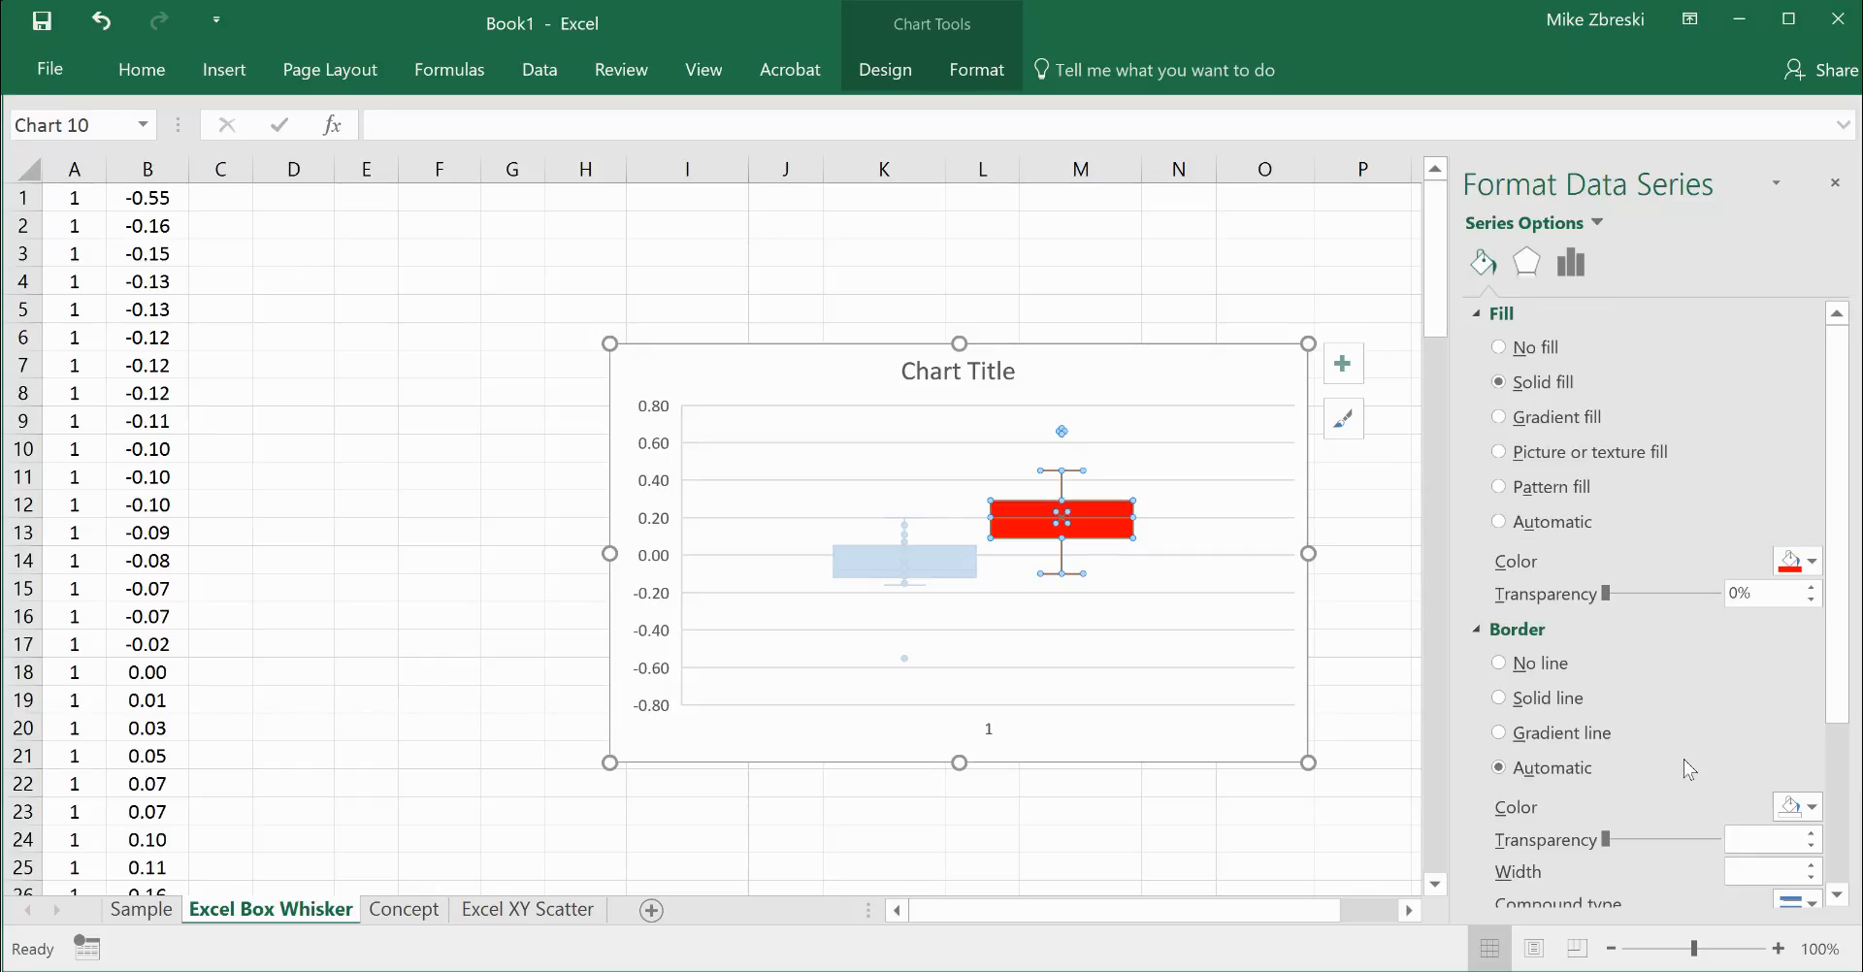
Set the red series' border to a solid black line and deselect the chart.
click(1515, 697)
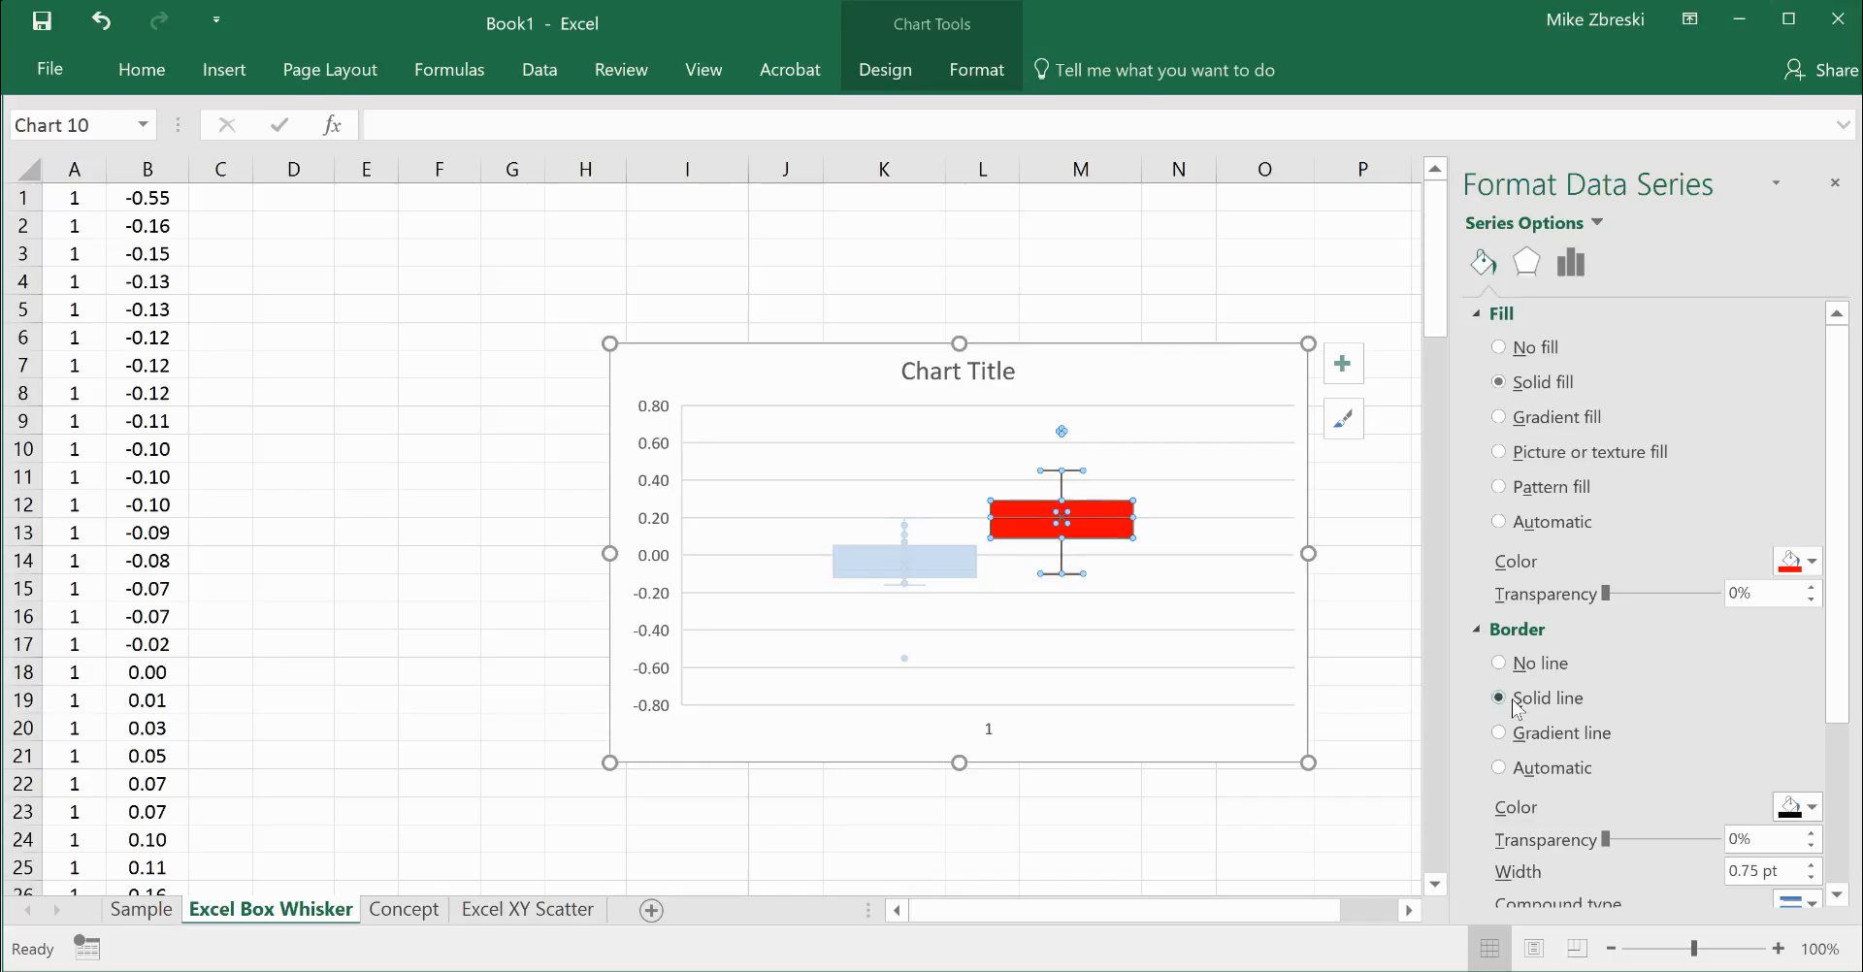
click(1813, 808)
click(1683, 604)
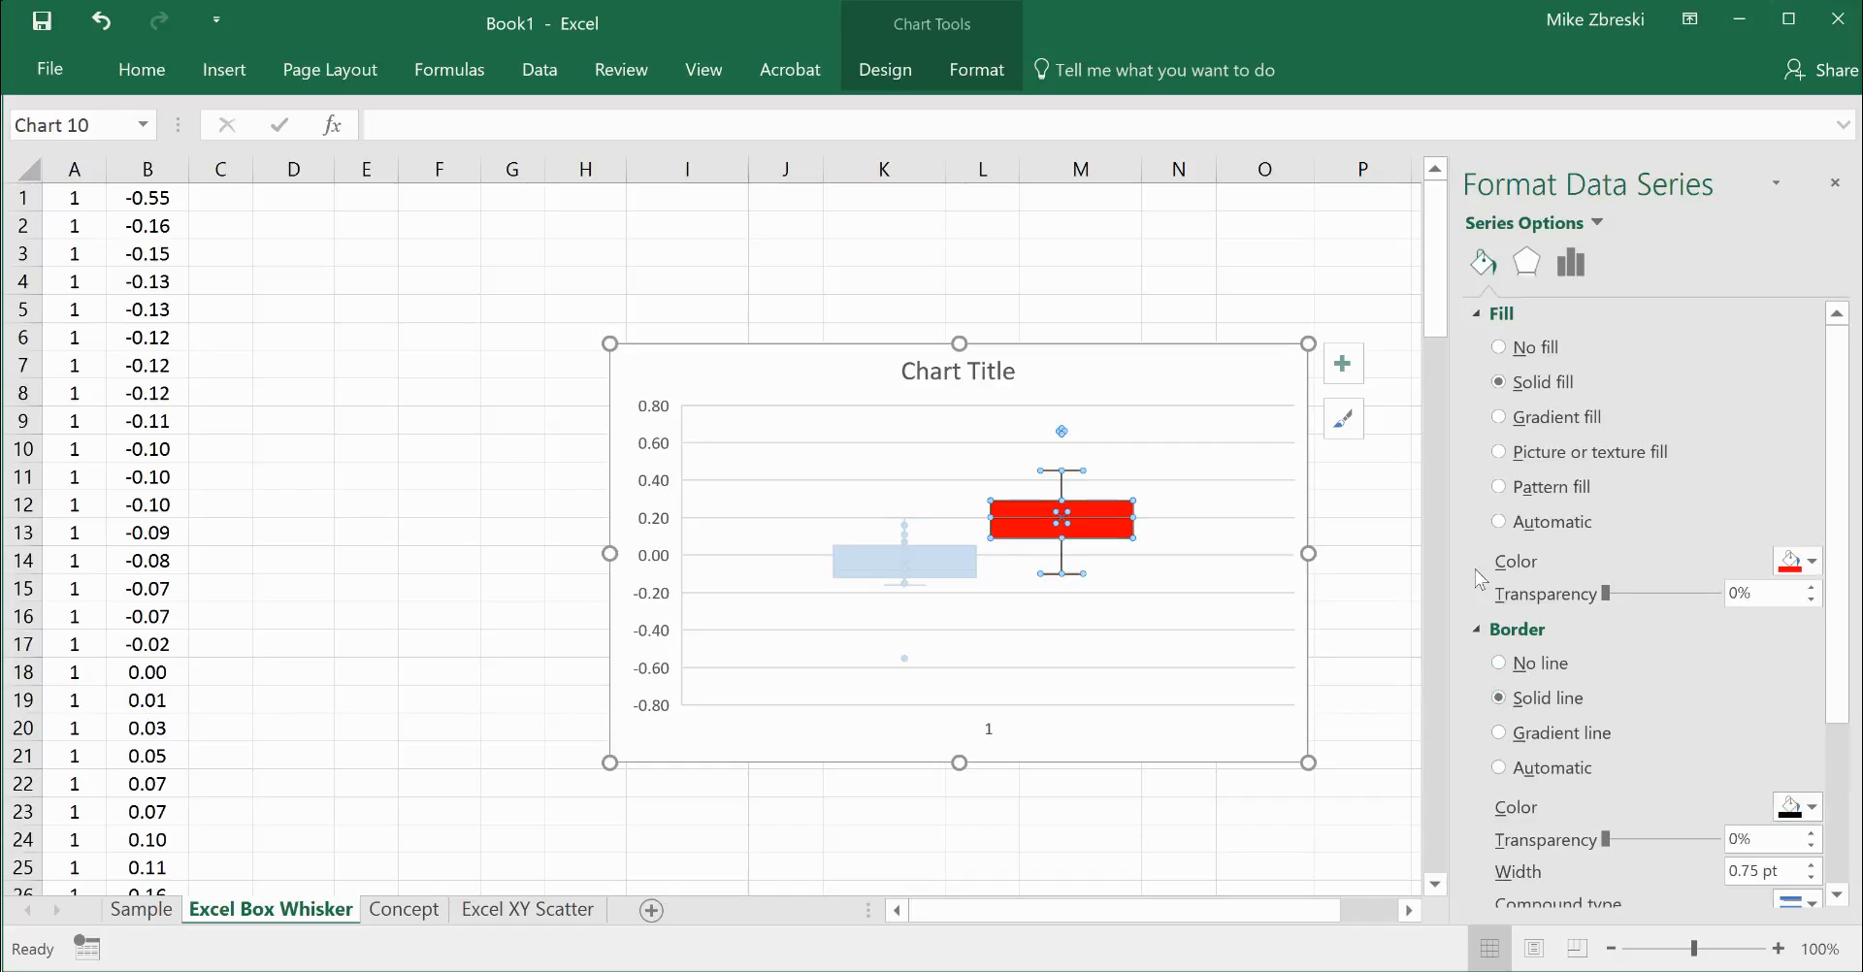
click(1367, 537)
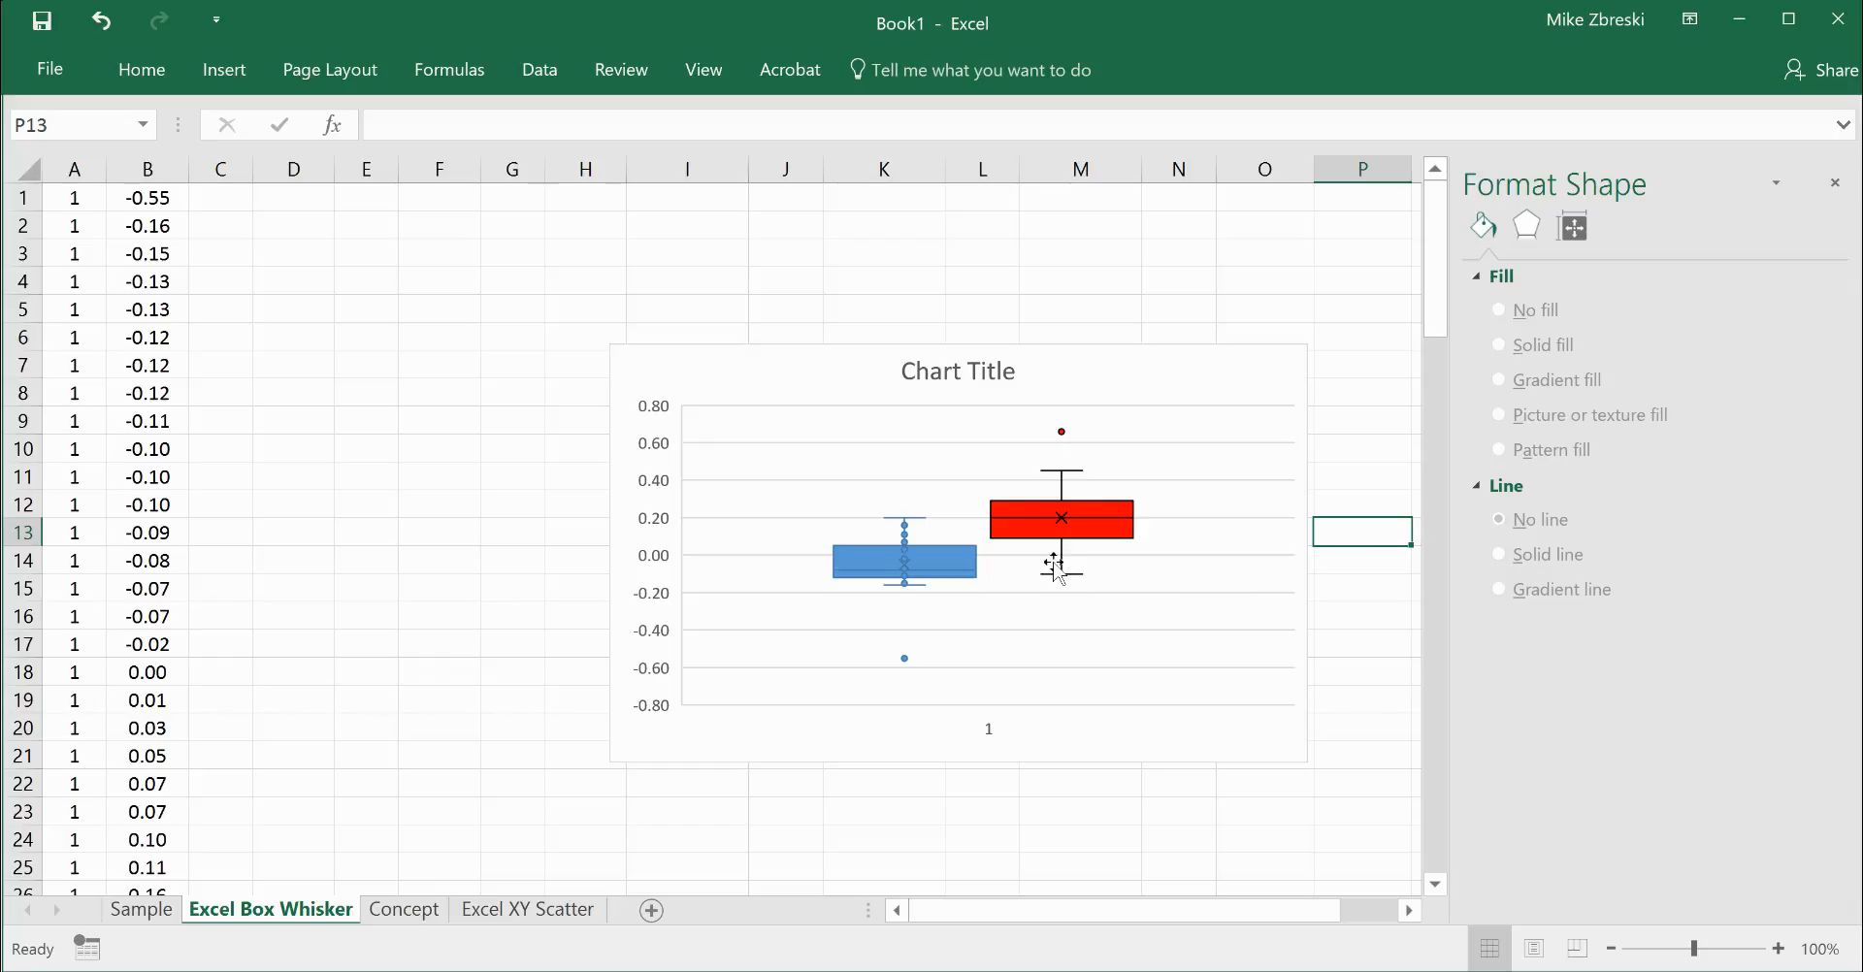
Compare the red series' box, whiskers and outlier marker with the finished chart on the Sample sheet.
click(141, 910)
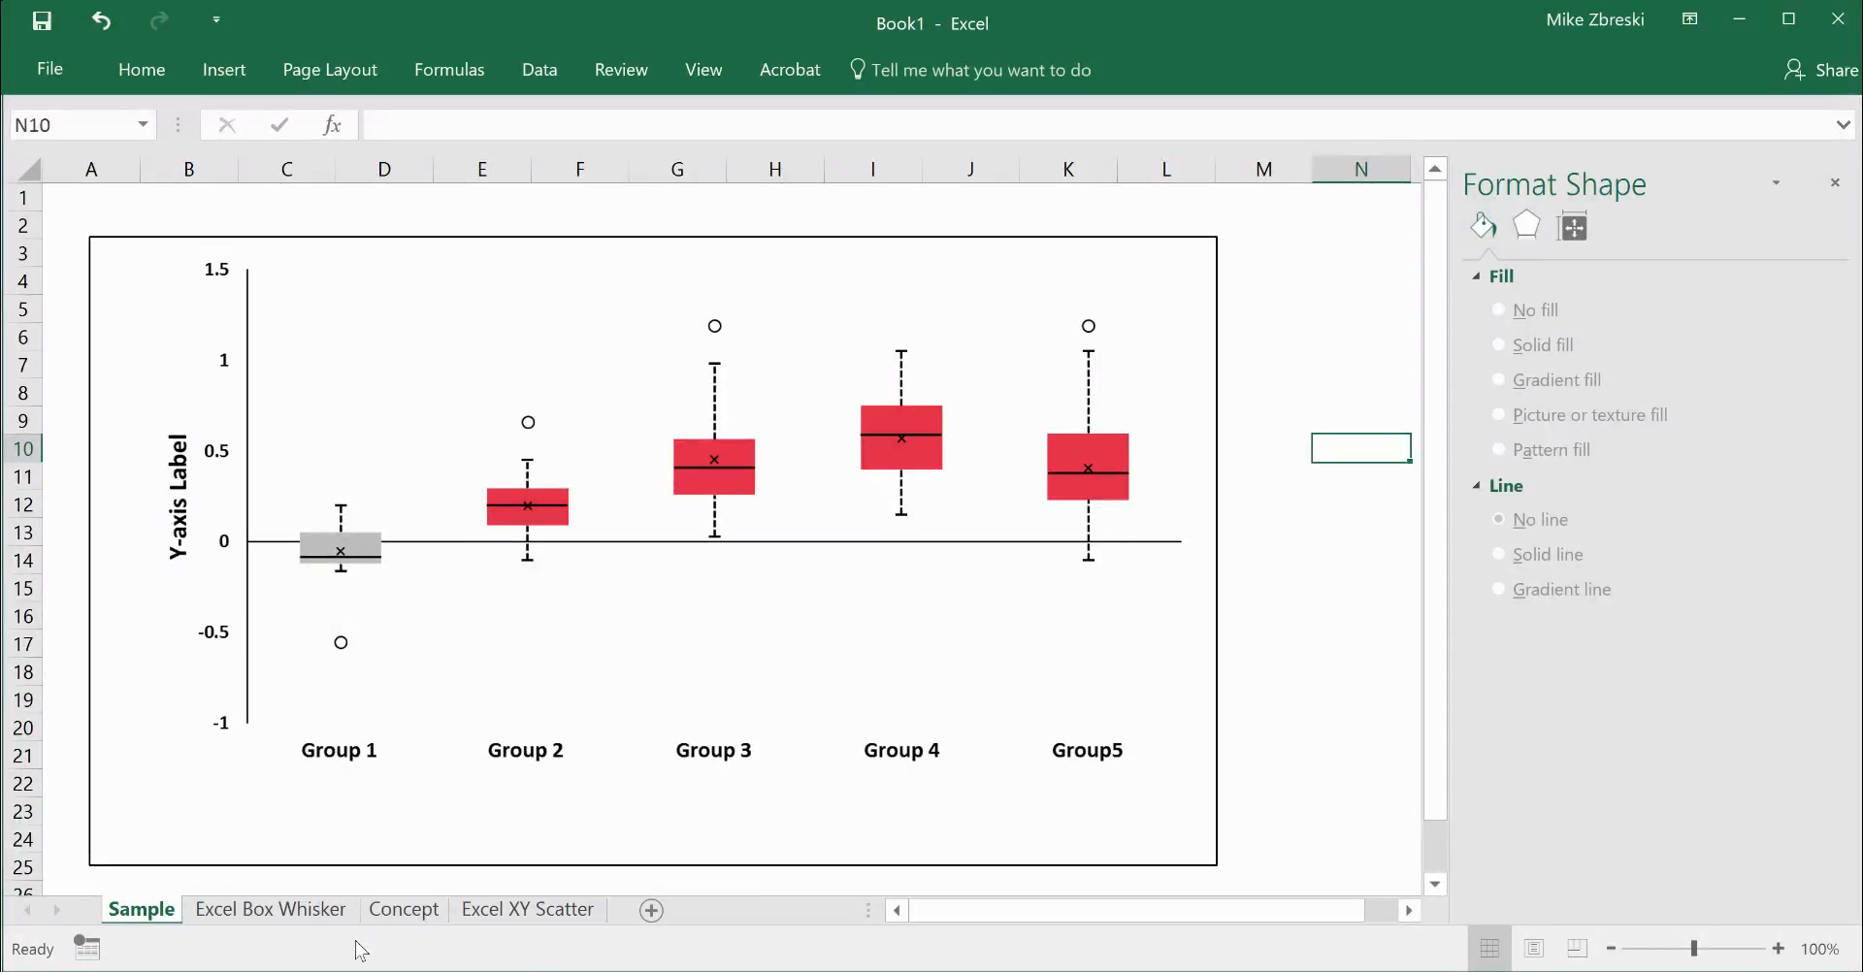
click(310, 910)
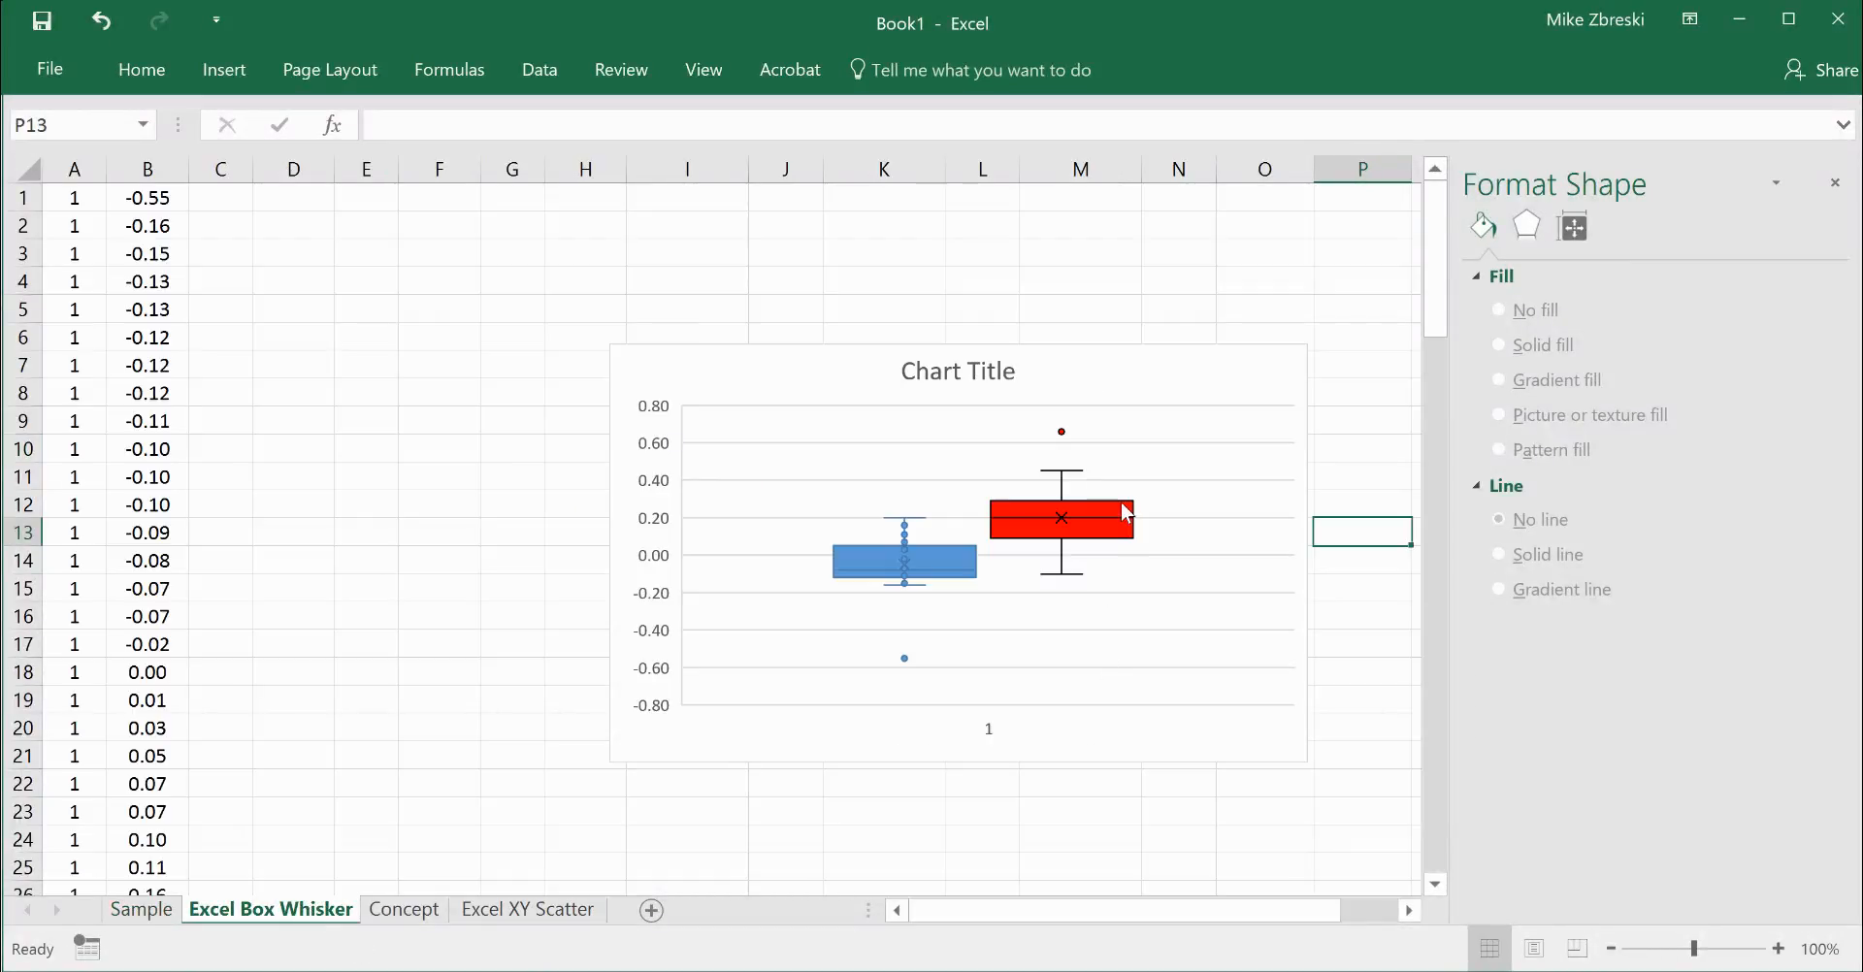
click(1123, 516)
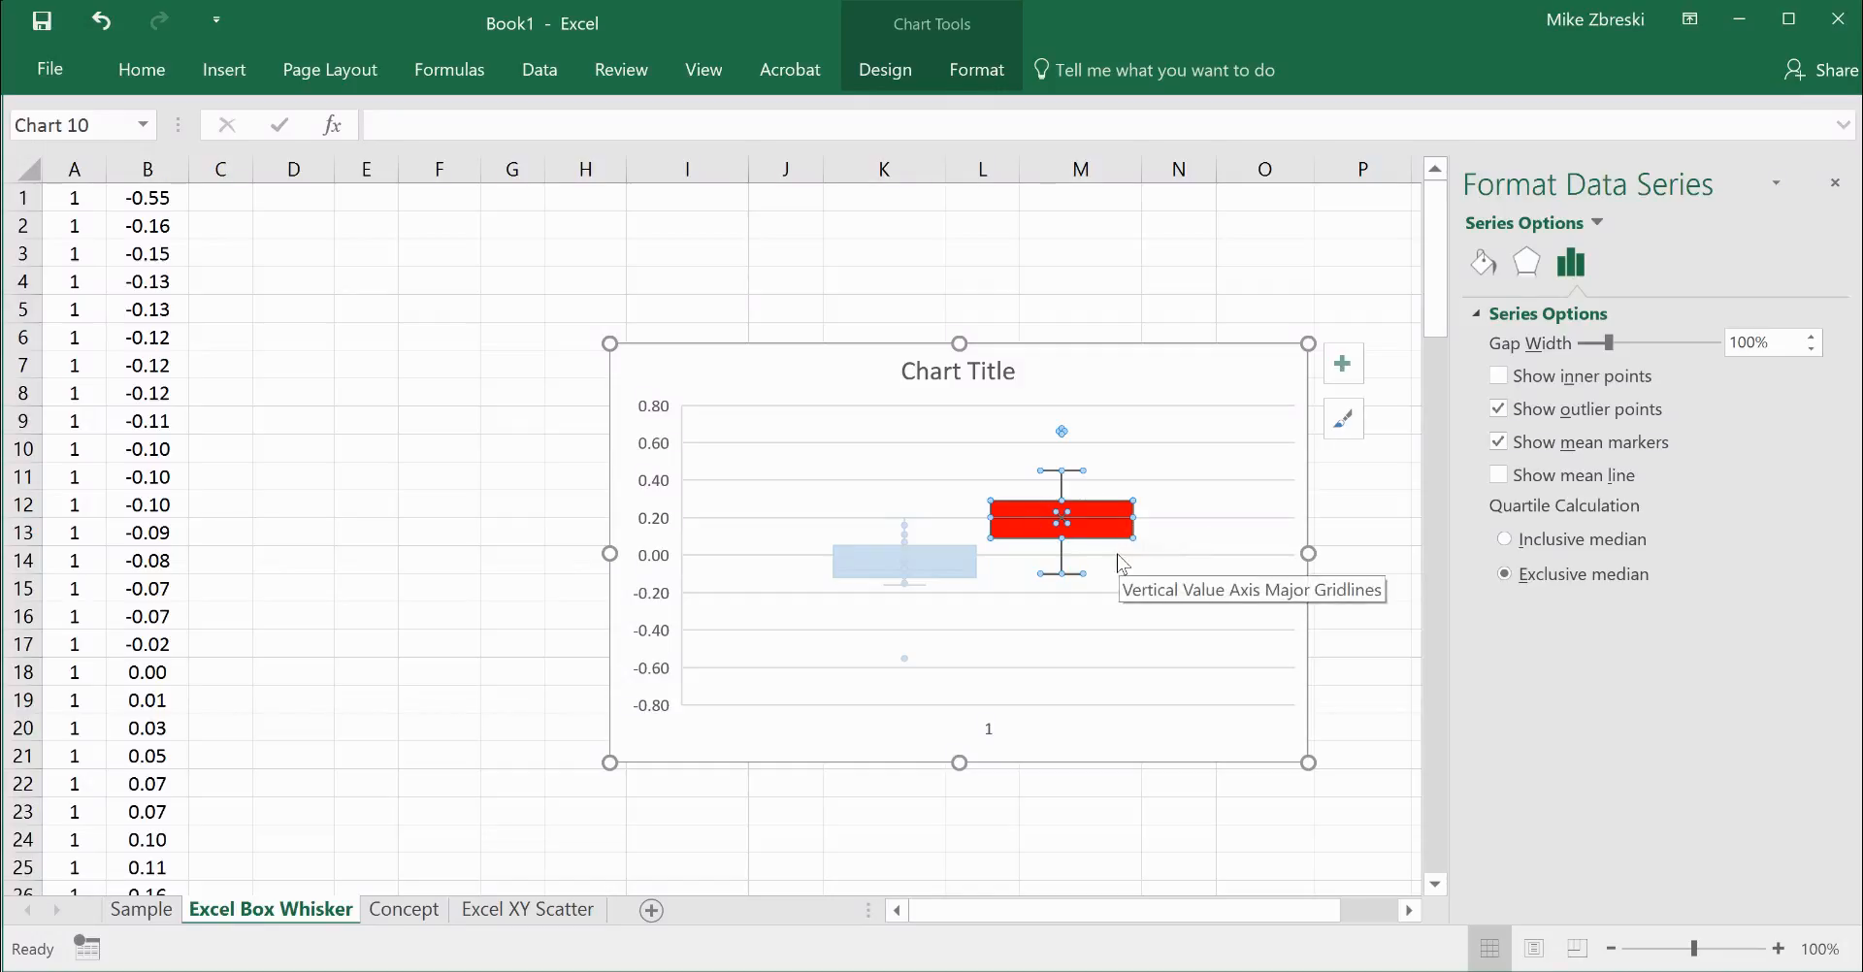
click(1379, 512)
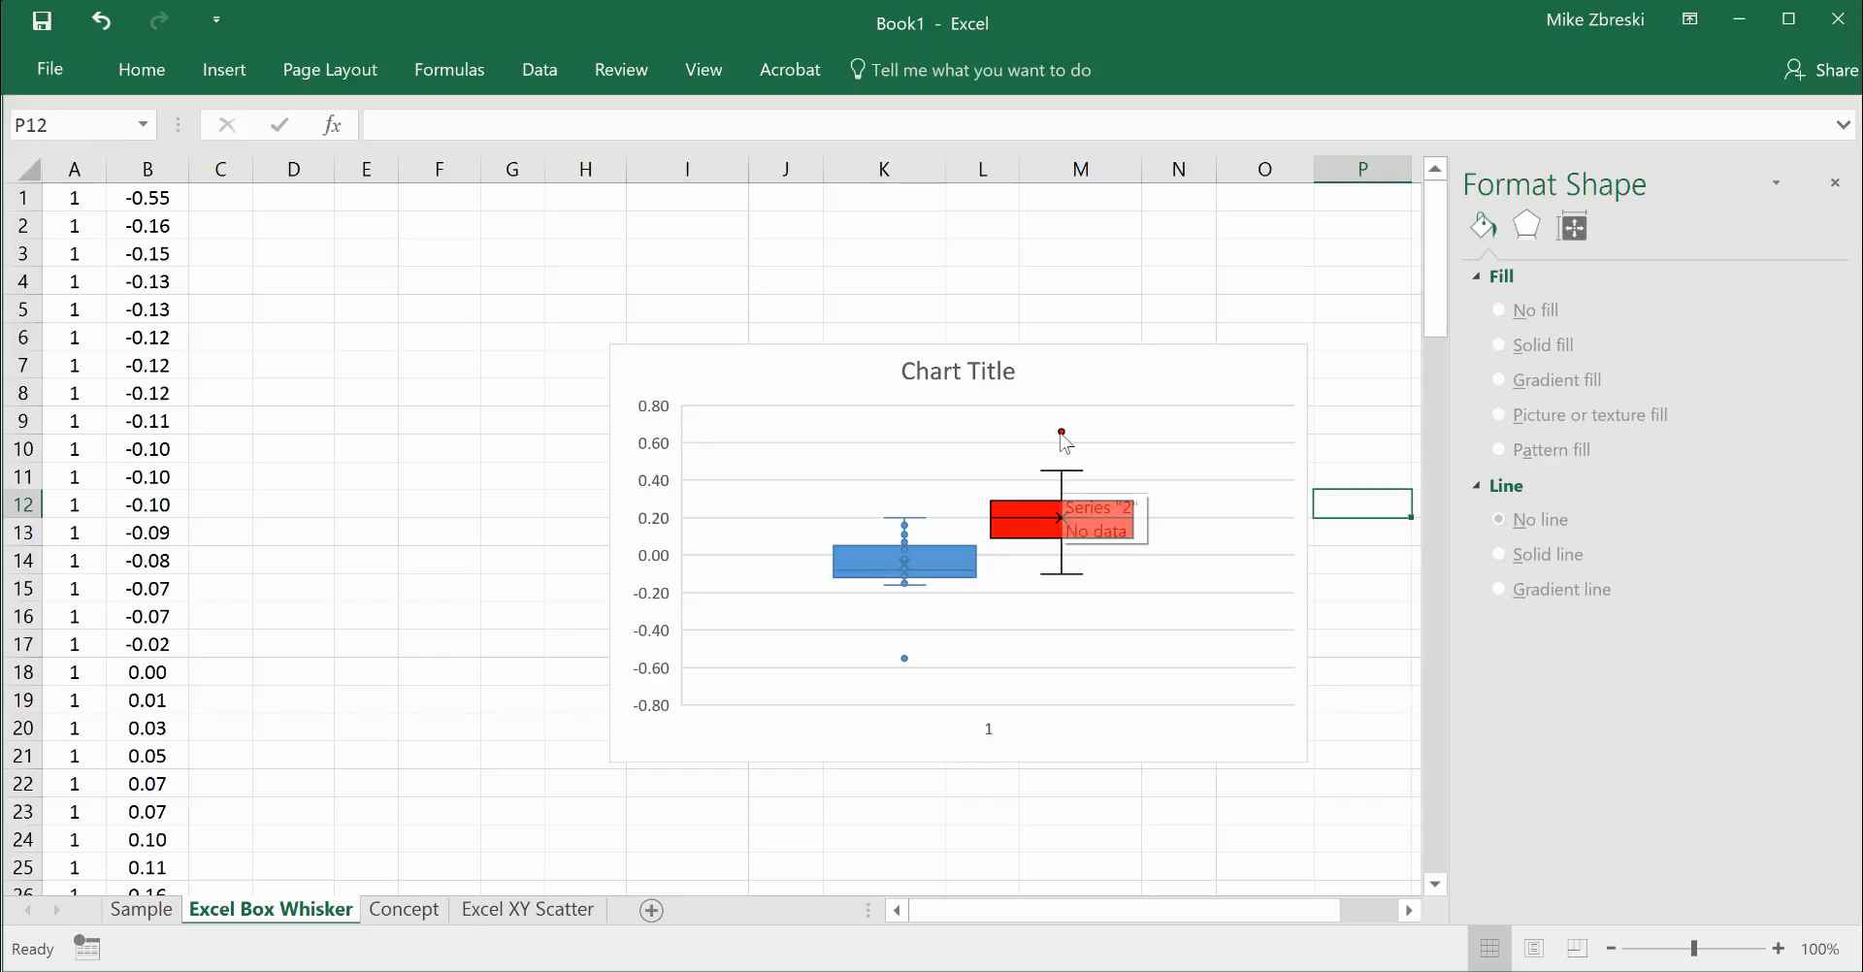
mouse_move(1061, 431)
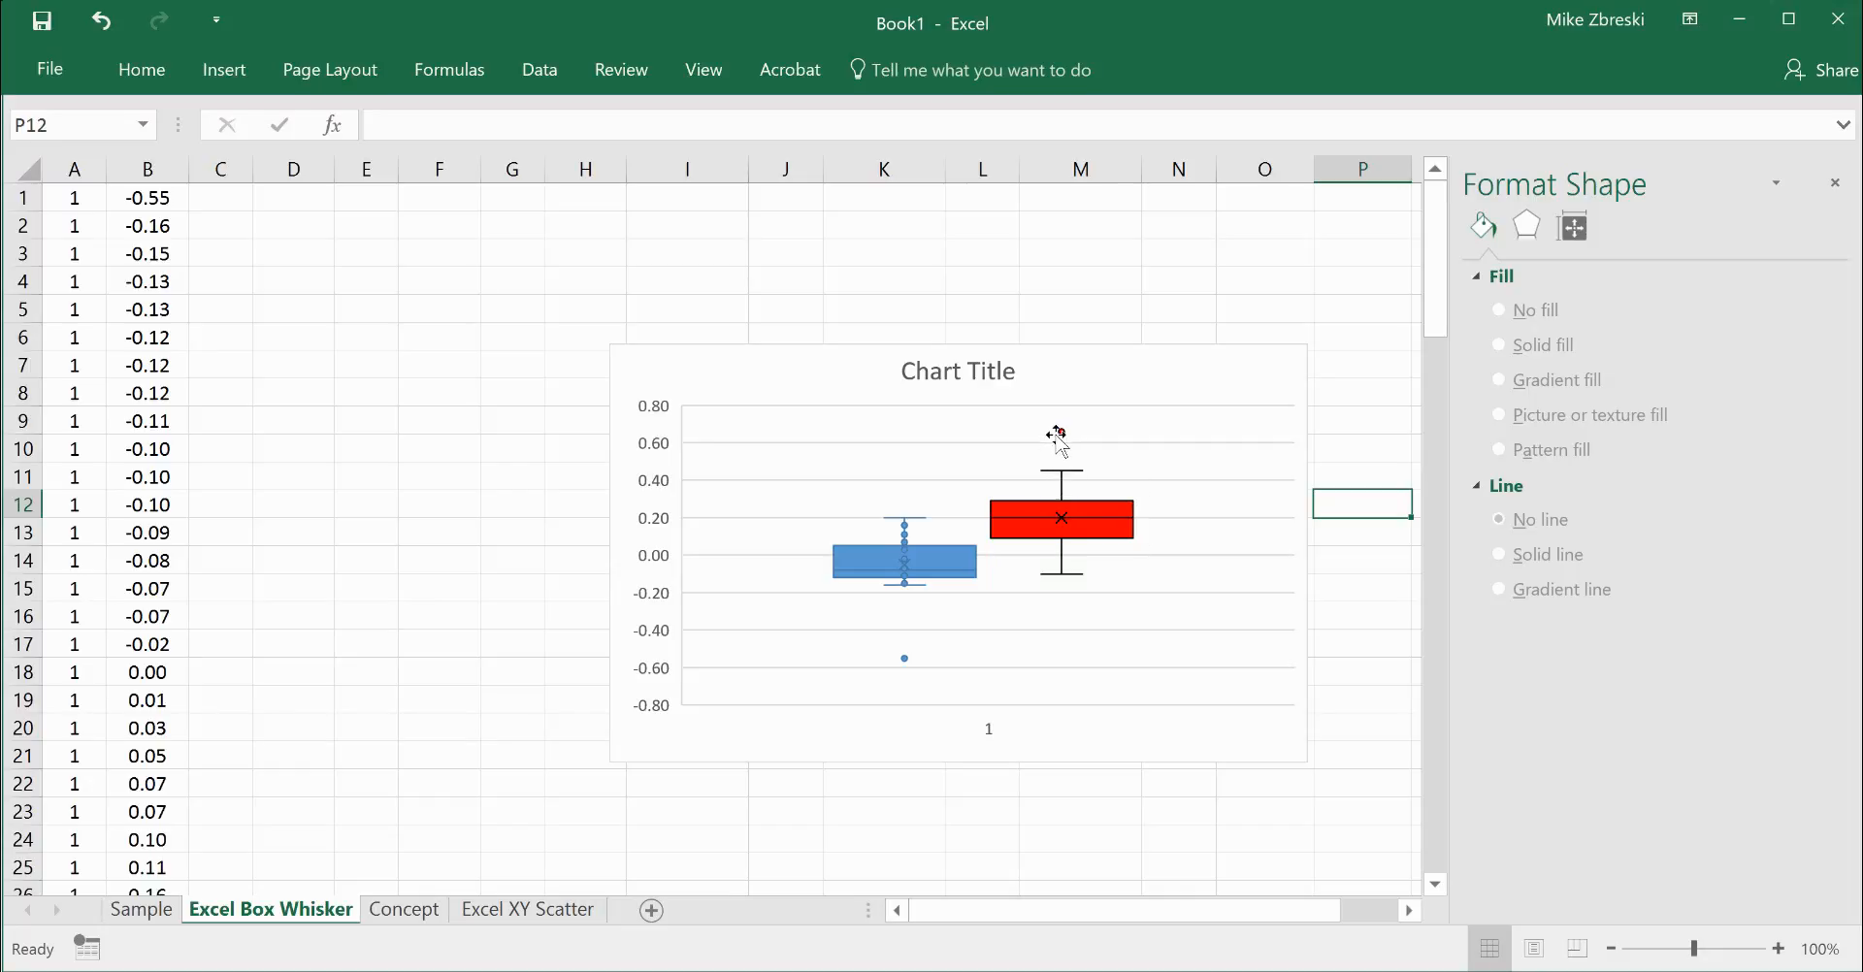
click(151, 912)
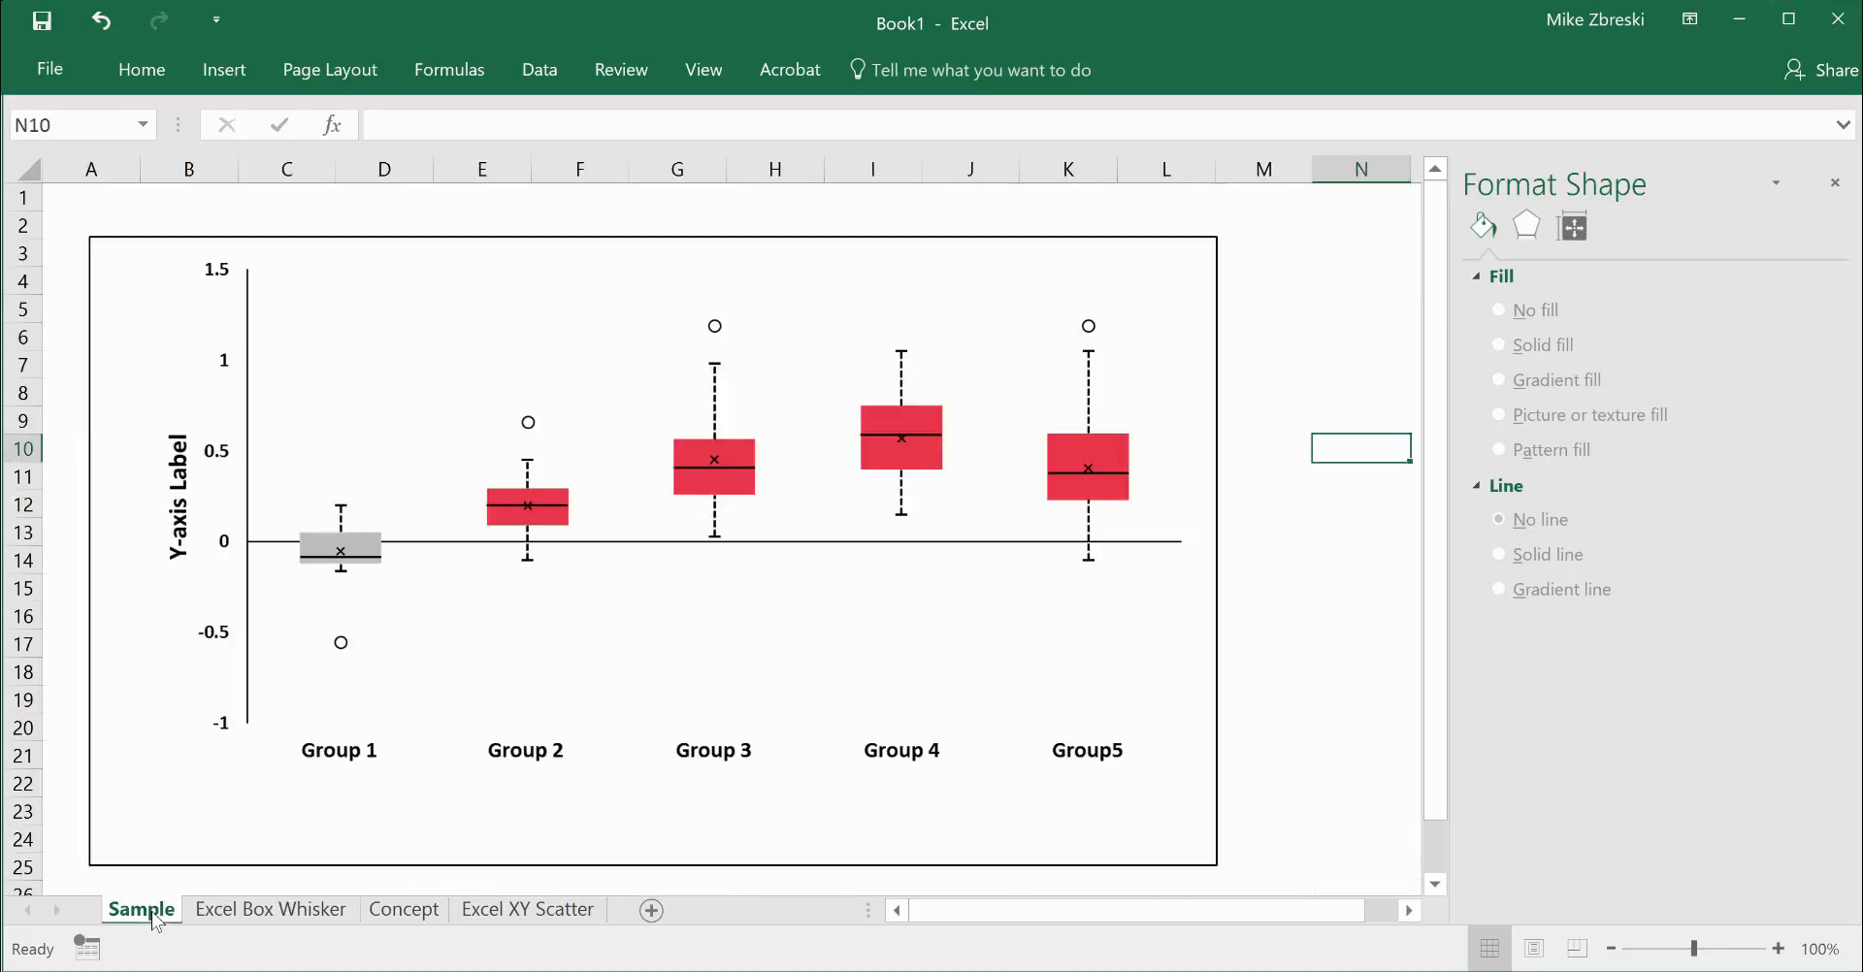
click(1325, 560)
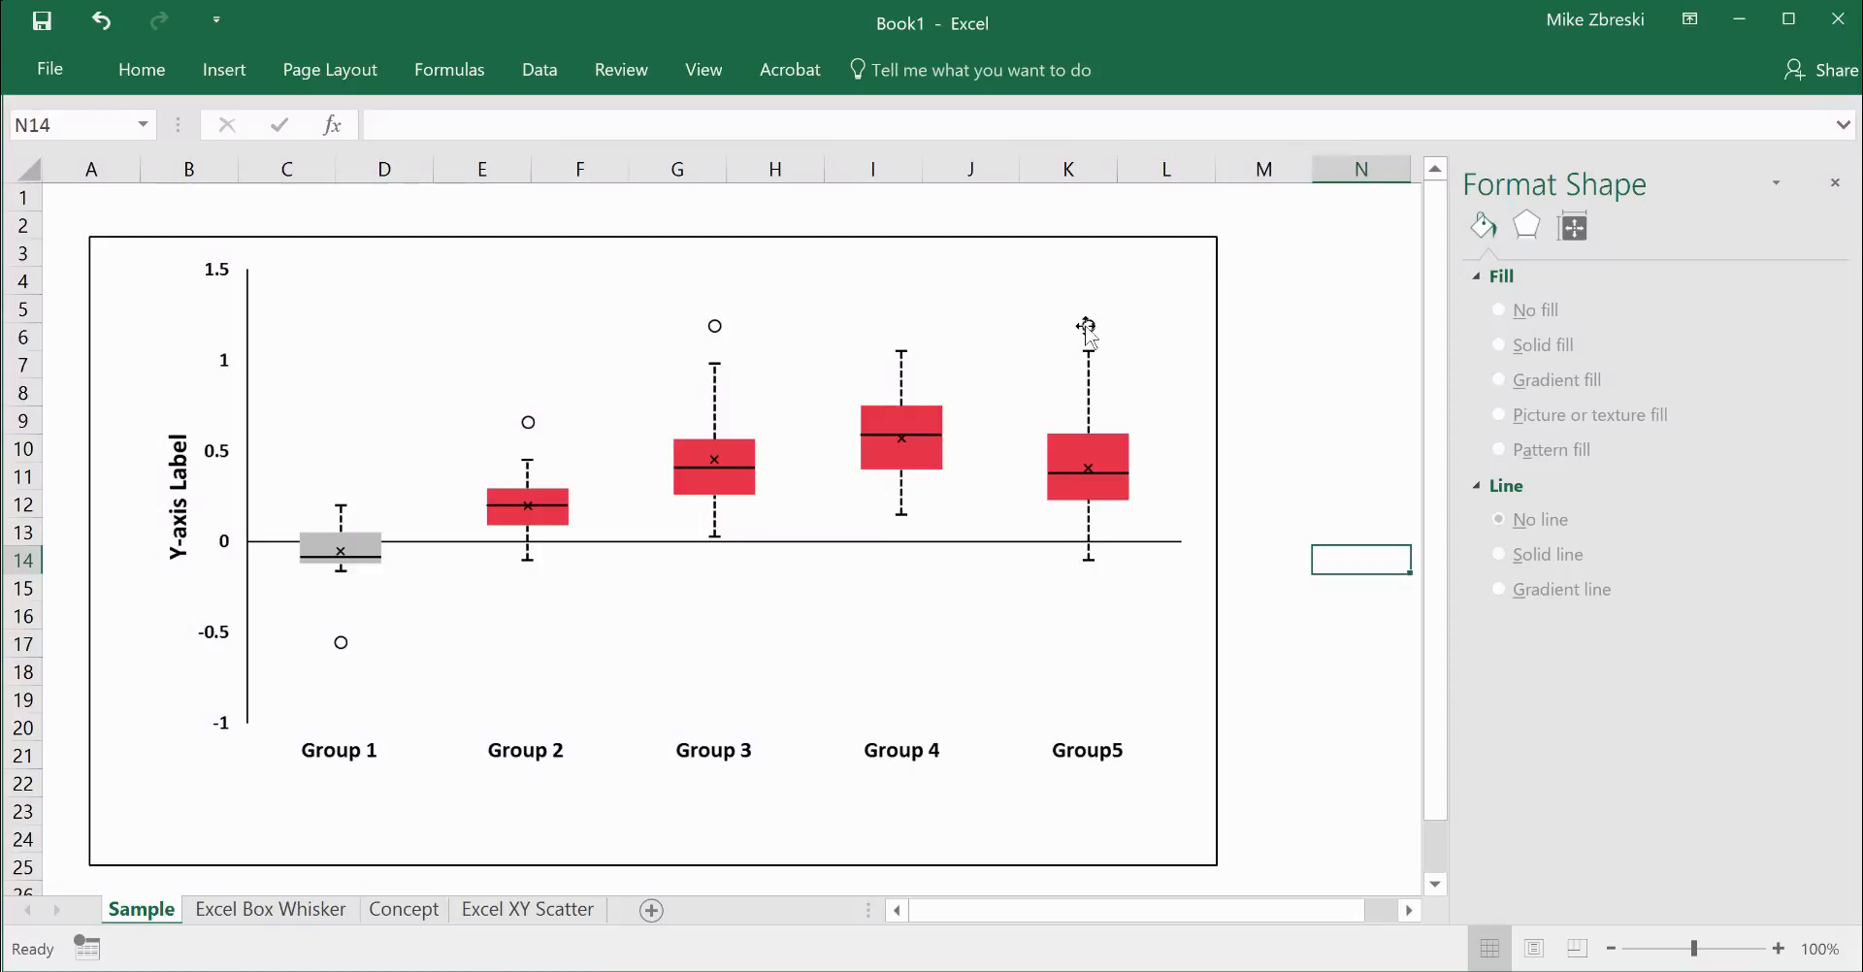
click(279, 912)
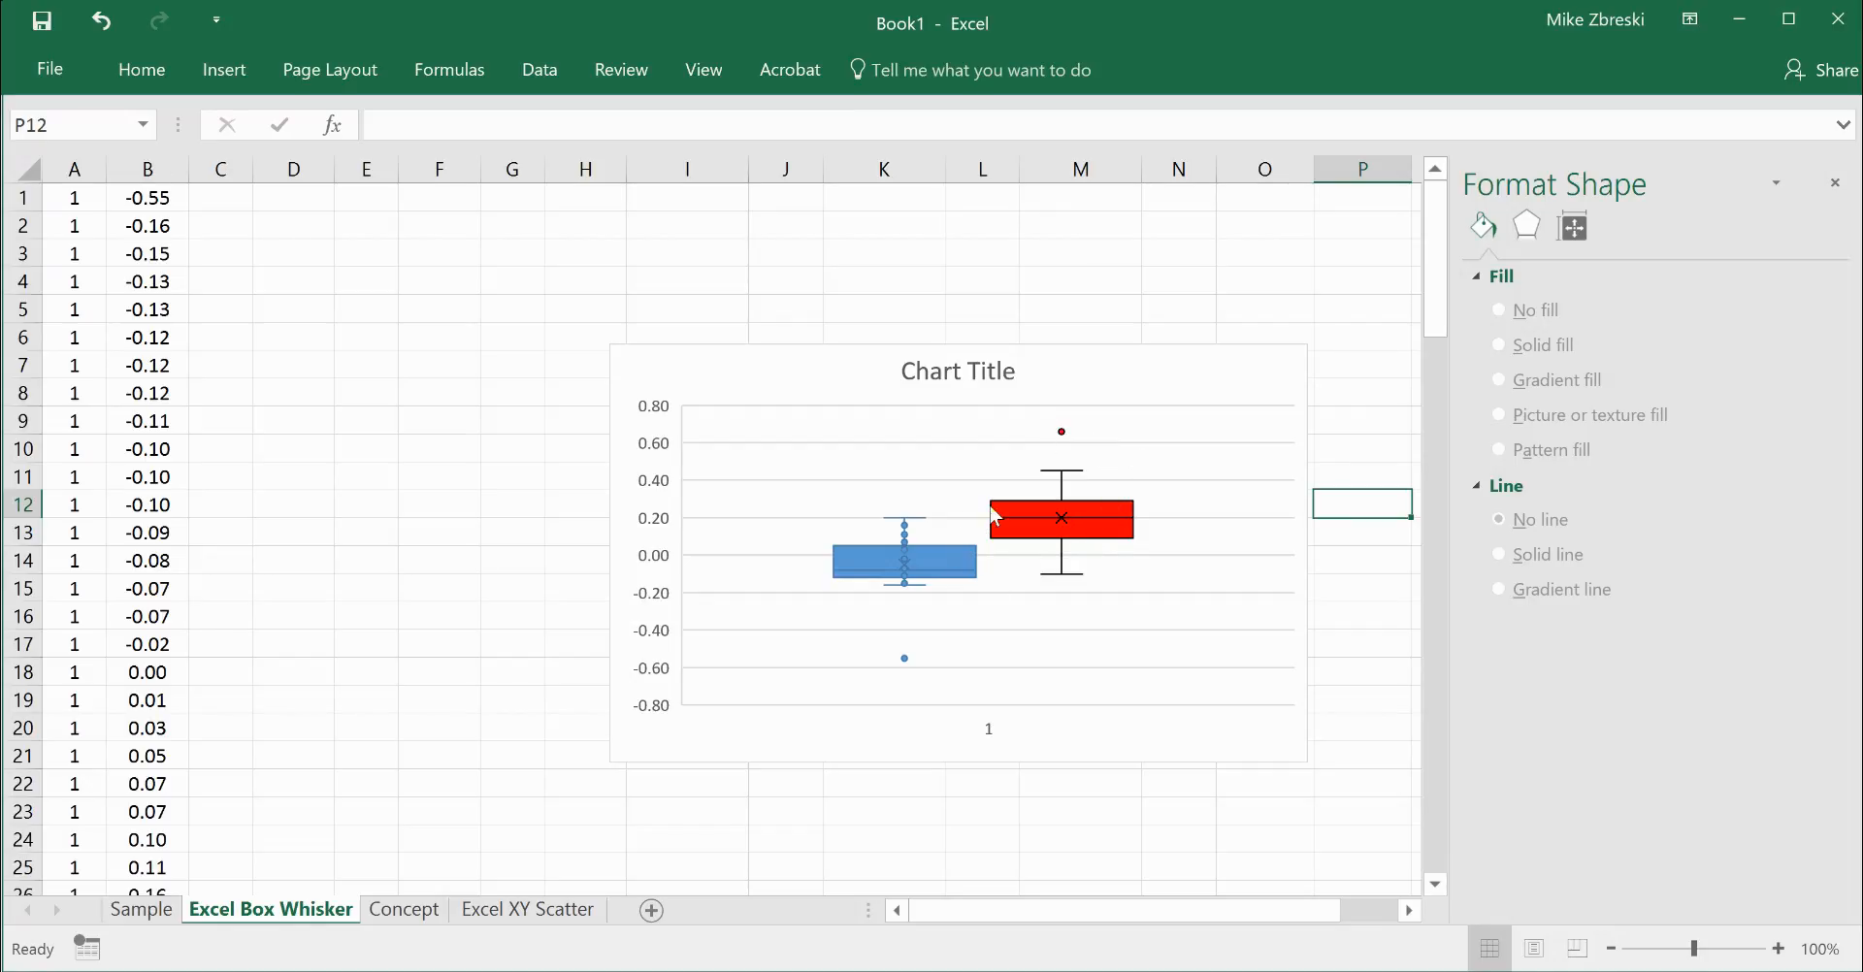
On the Concept sheet, insert a scatter chart with straight lines and markers that plots the range A1:B5.
click(136, 909)
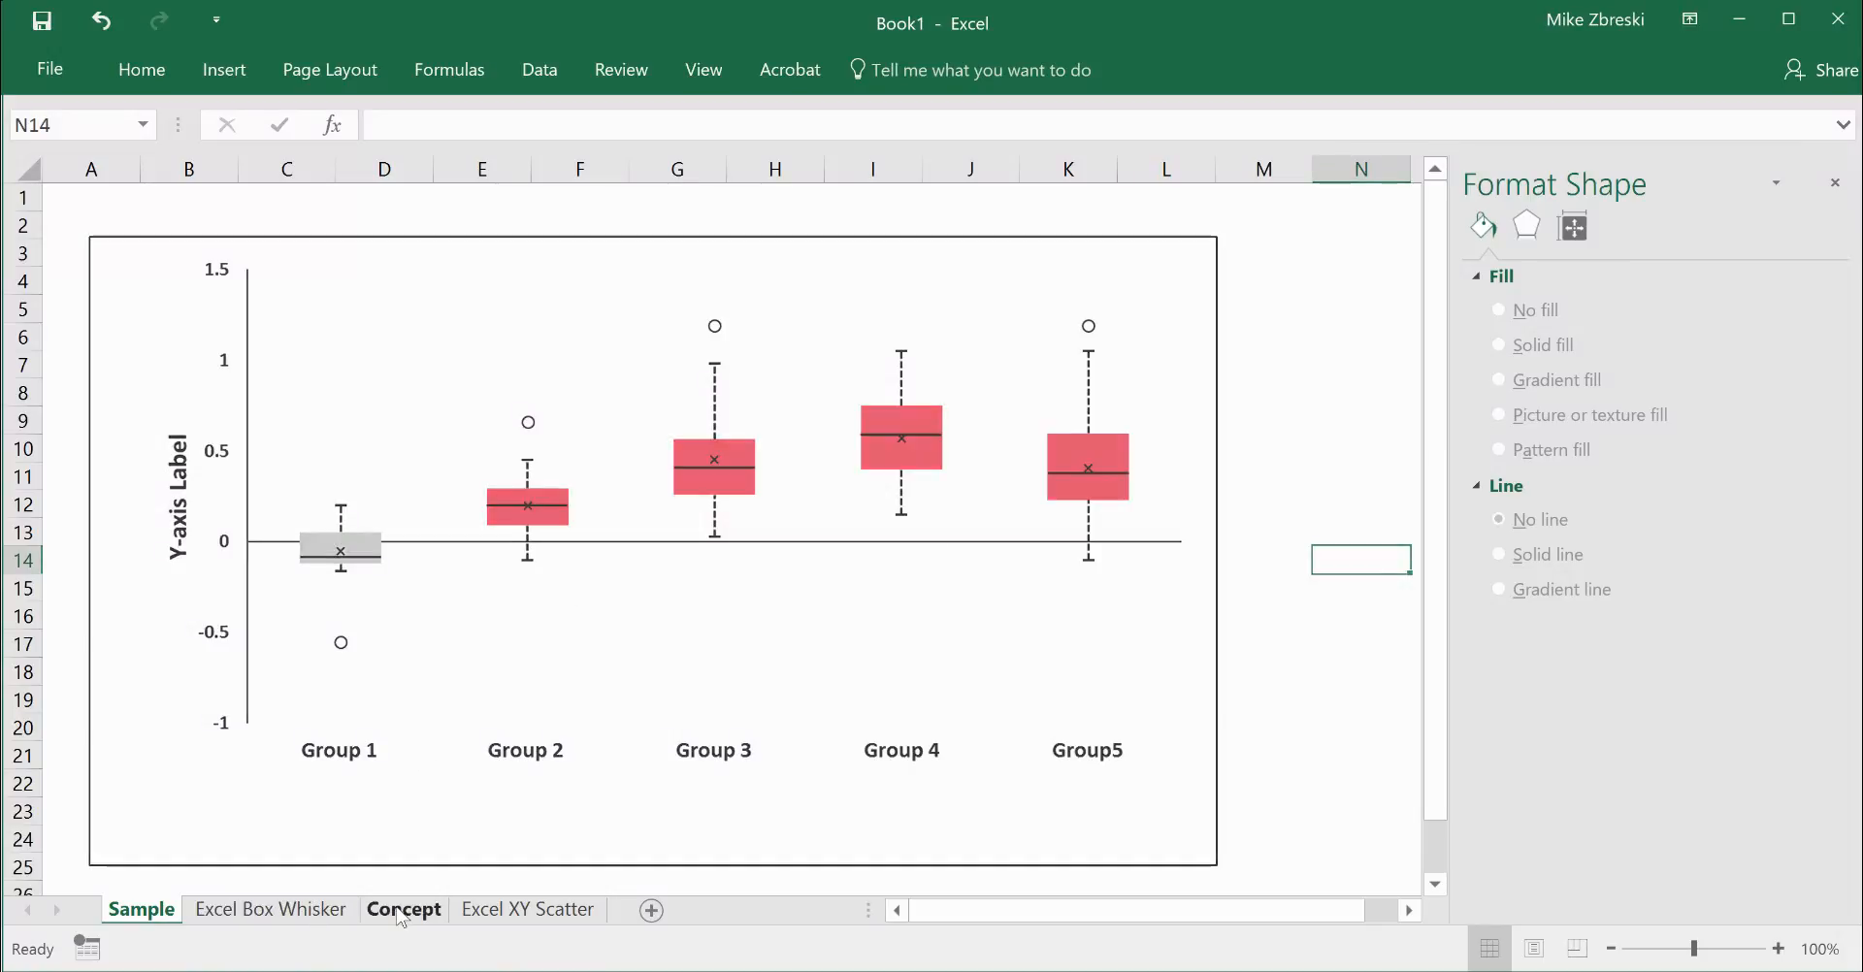
click(401, 913)
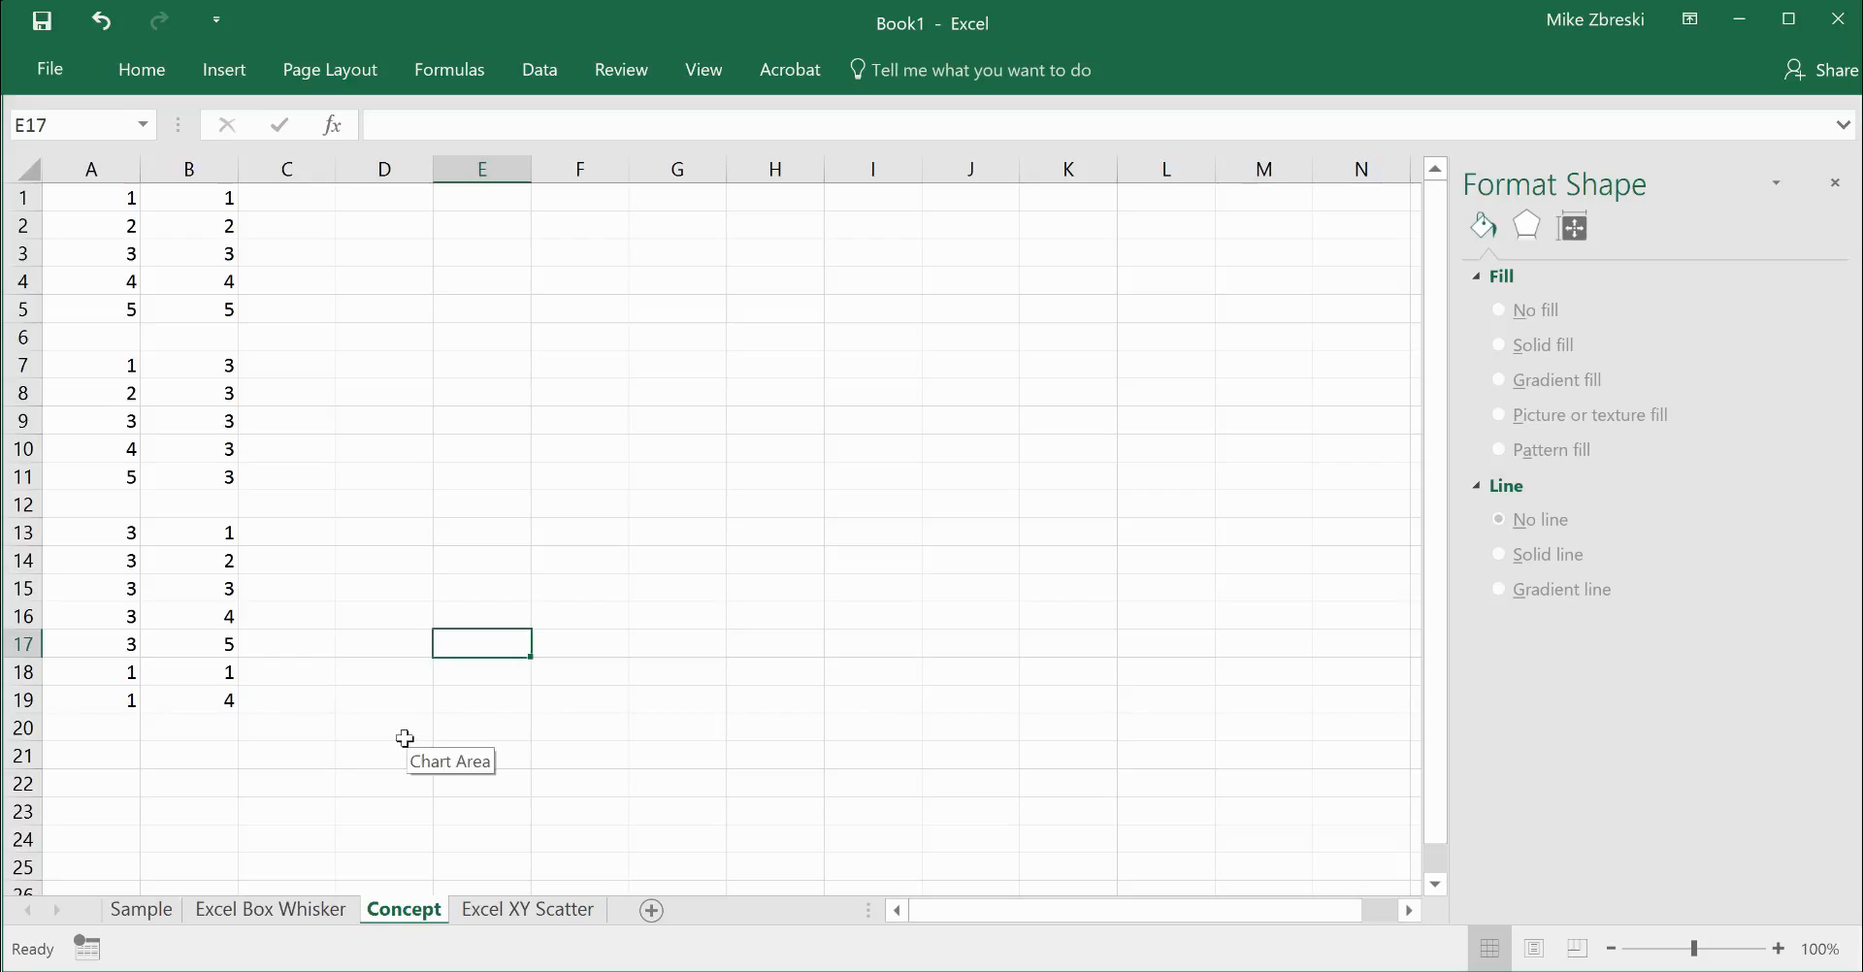
click(462, 448)
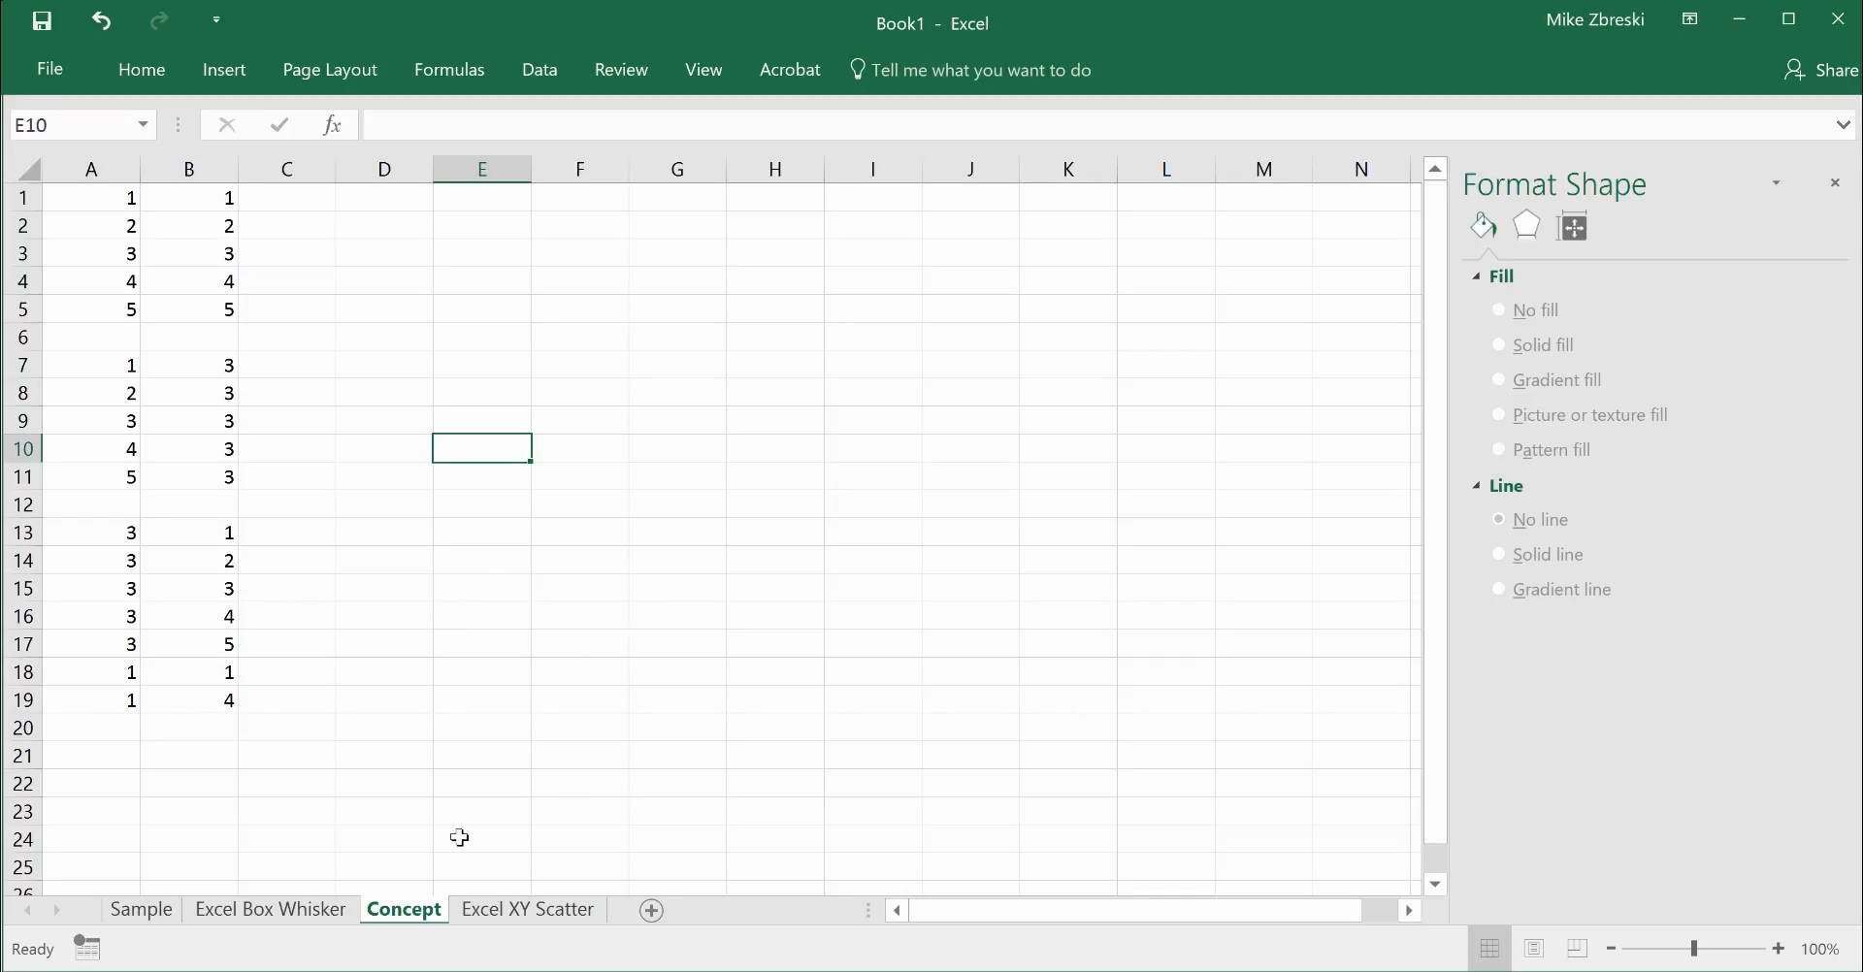
click(145, 912)
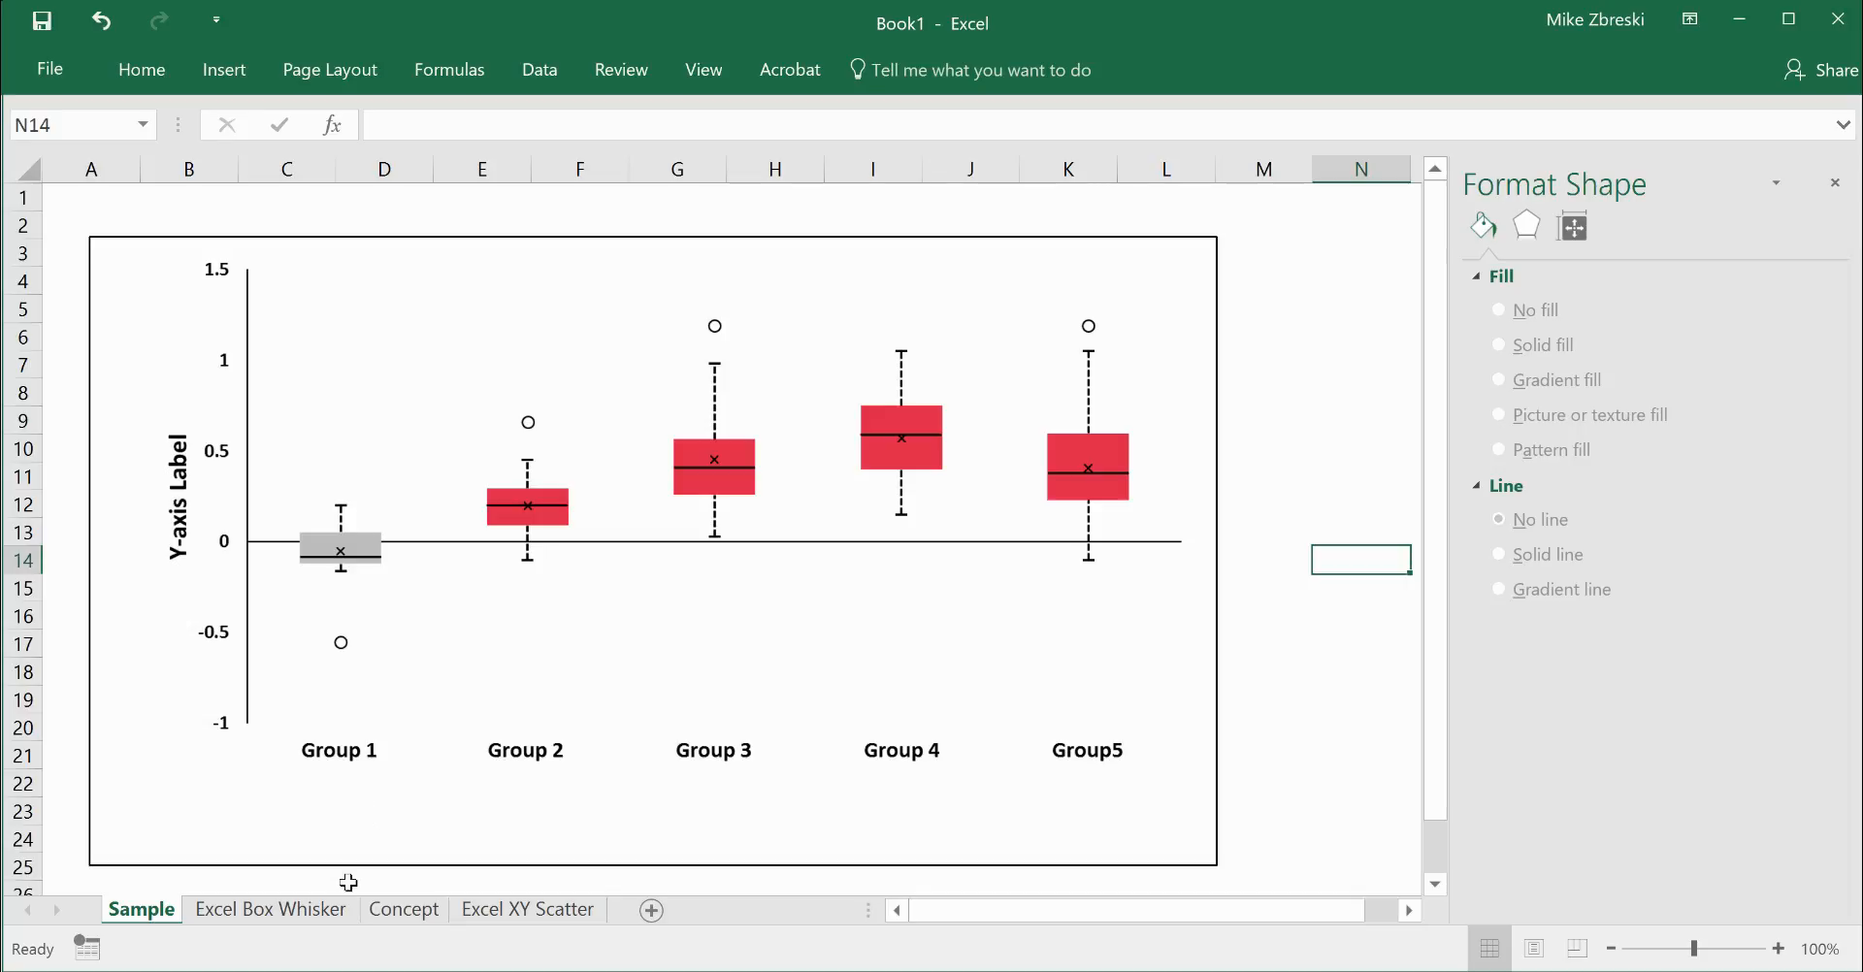
click(408, 908)
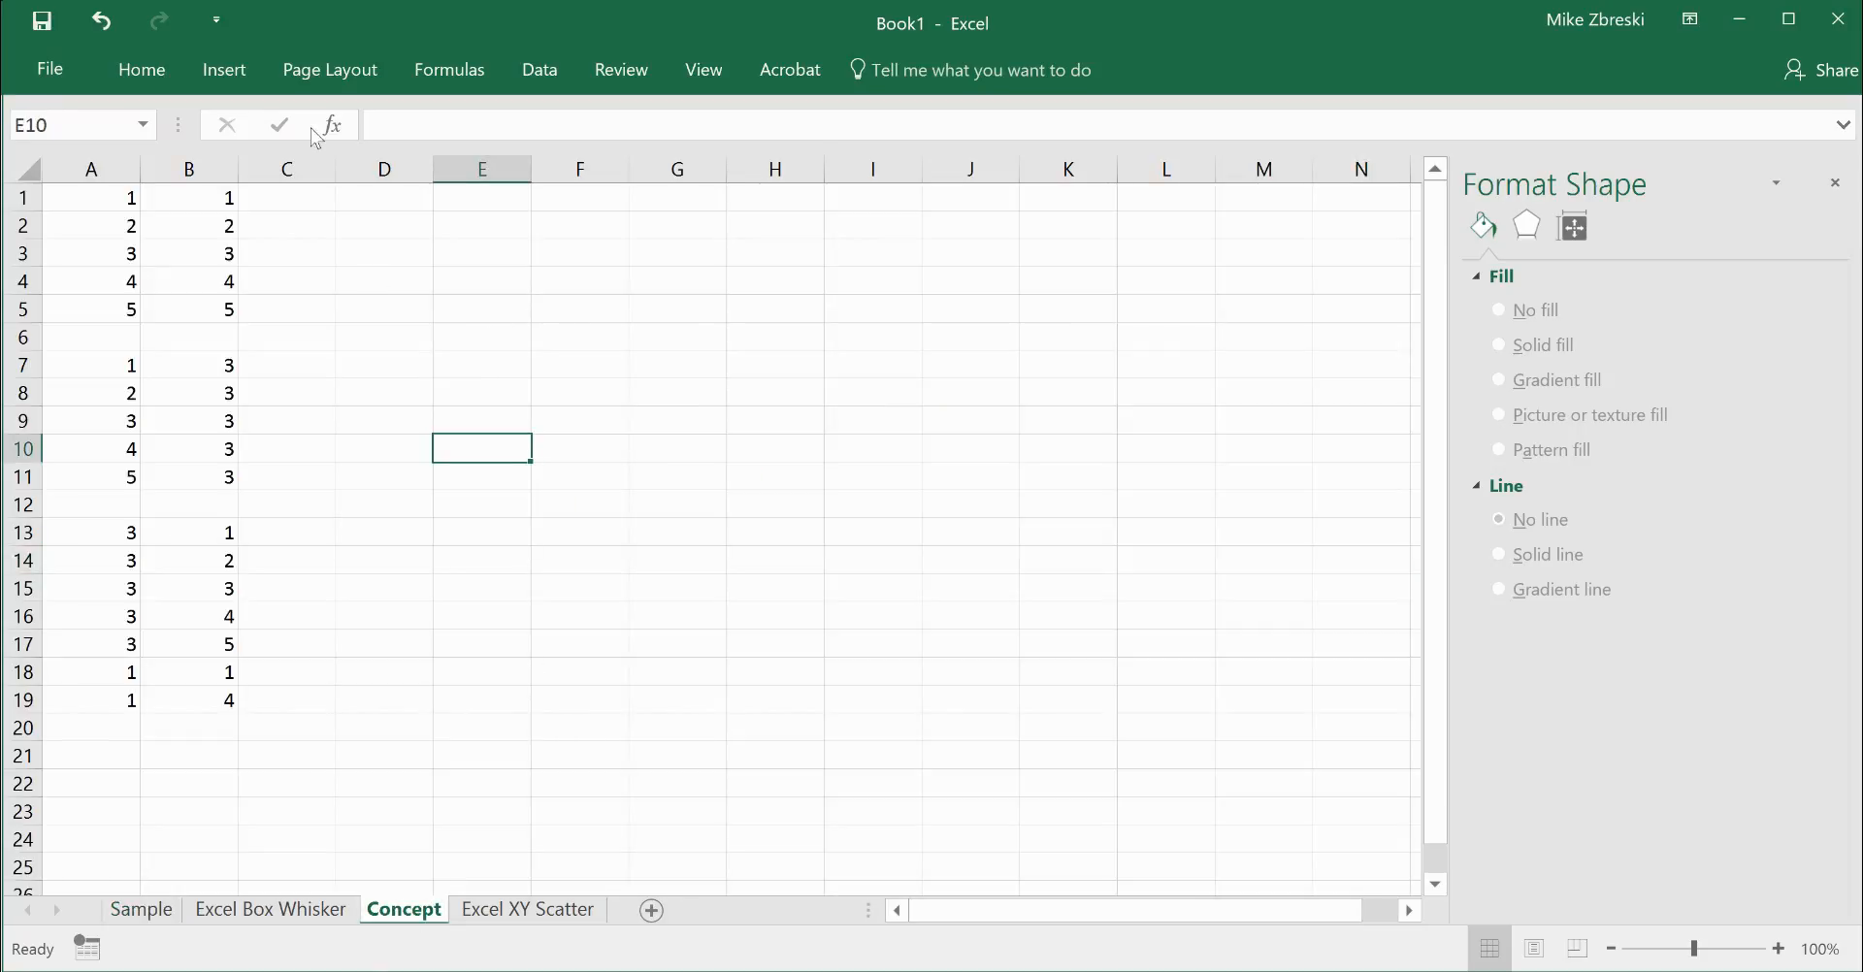
click(224, 69)
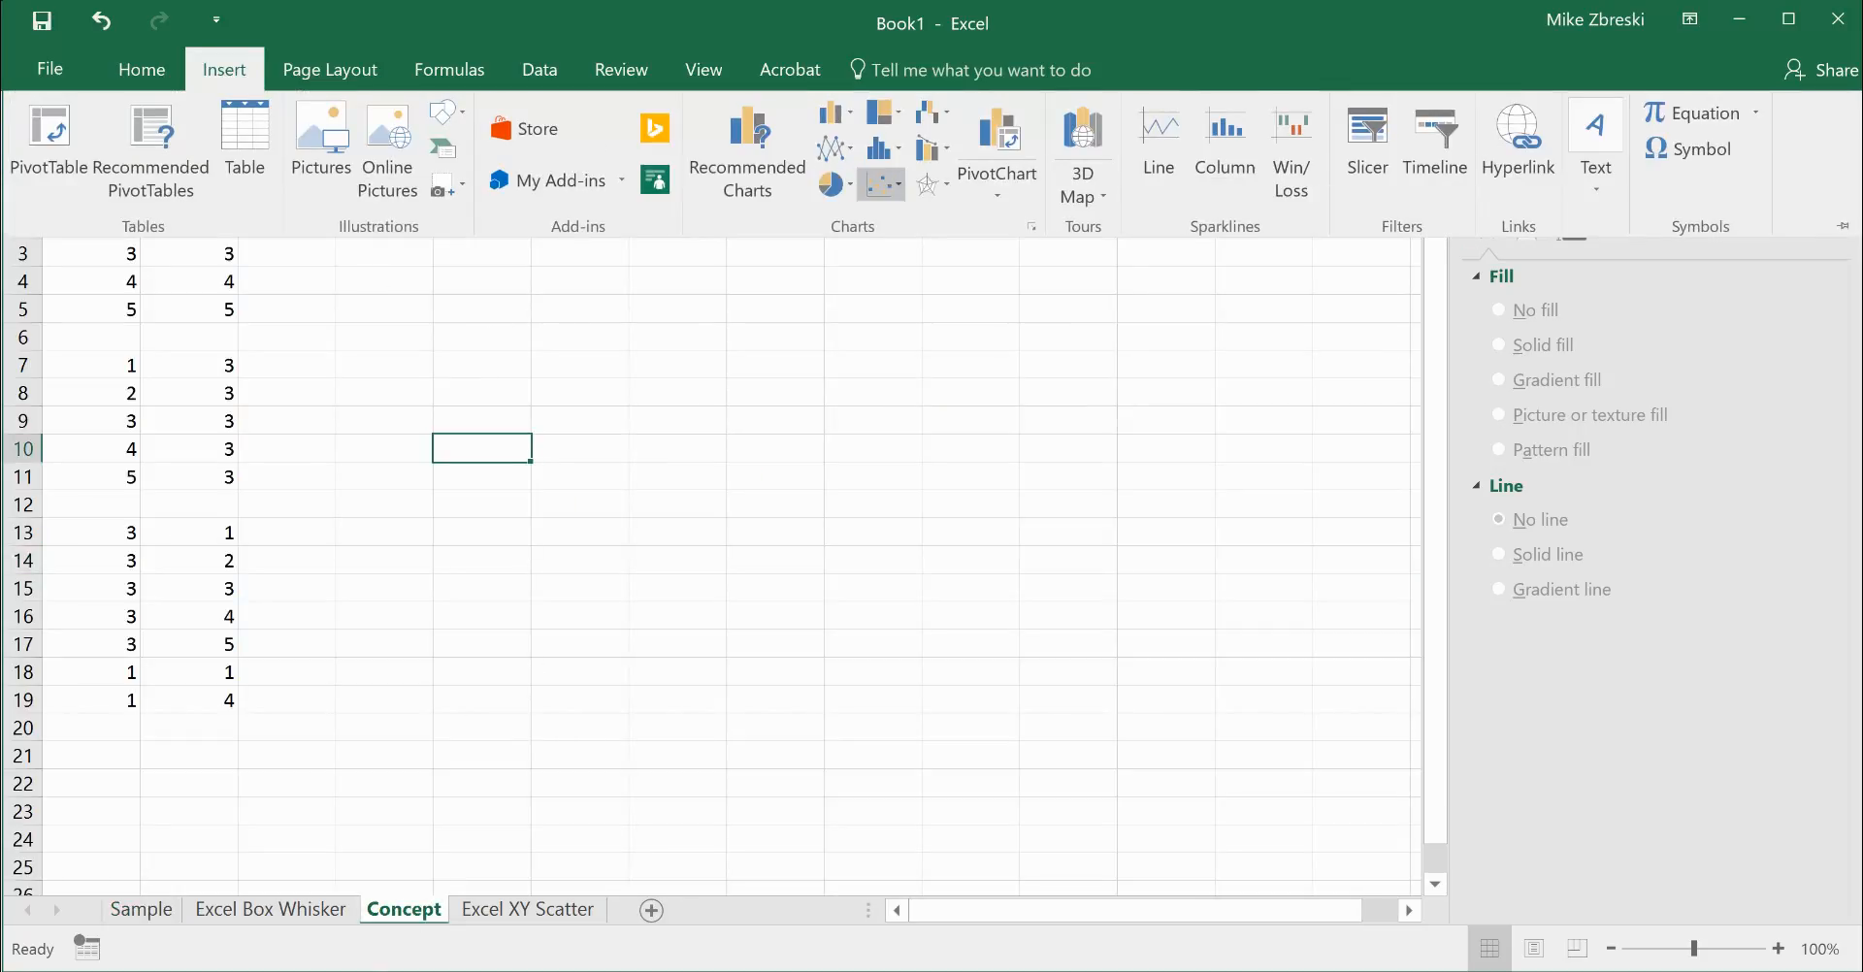
click(881, 183)
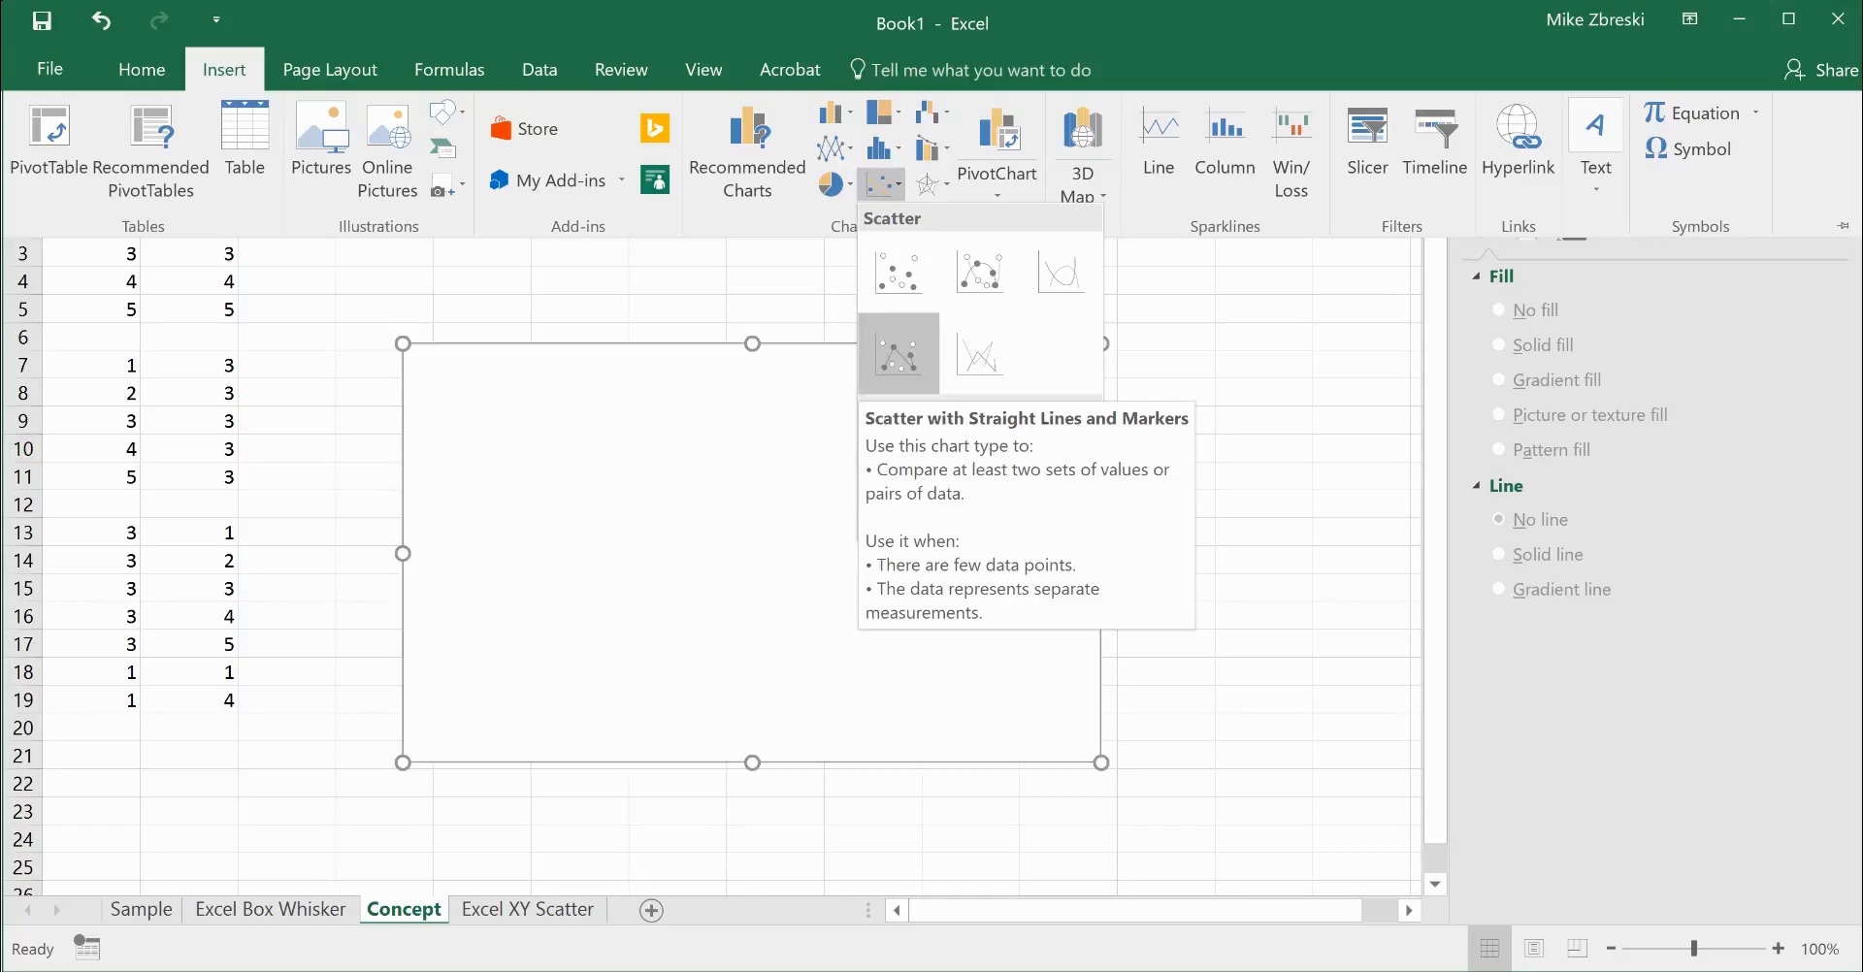
click(903, 351)
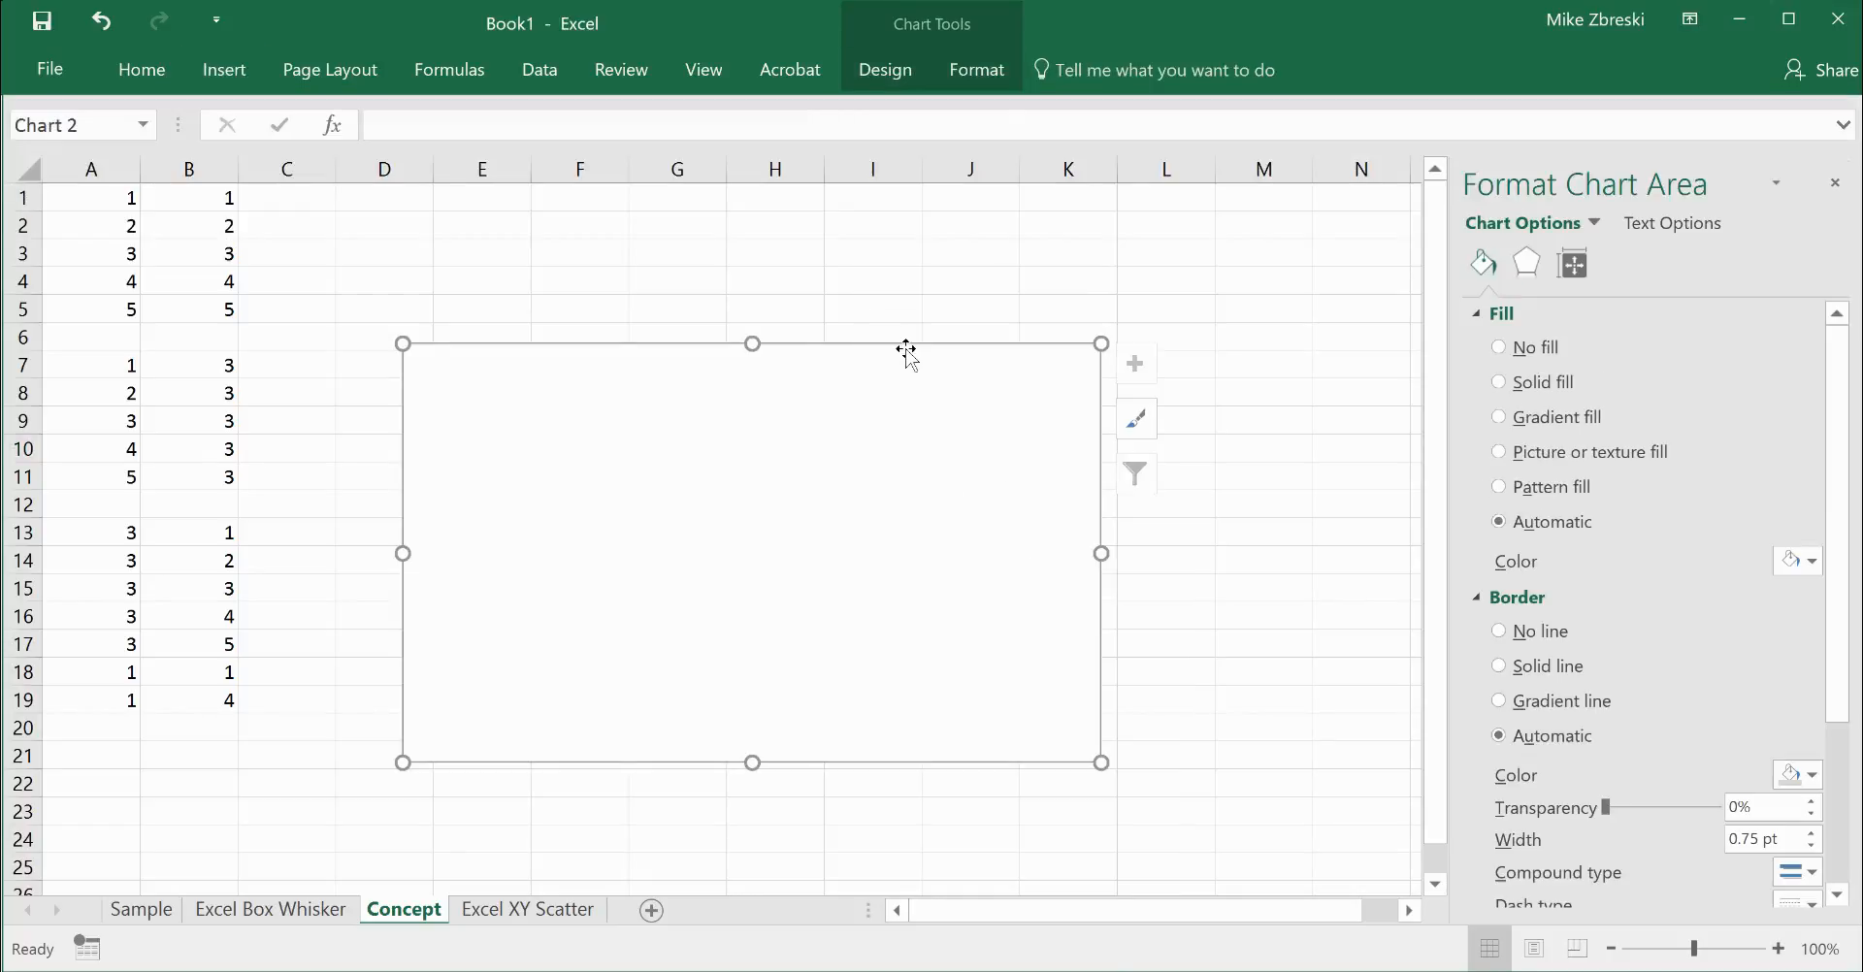
click(912, 88)
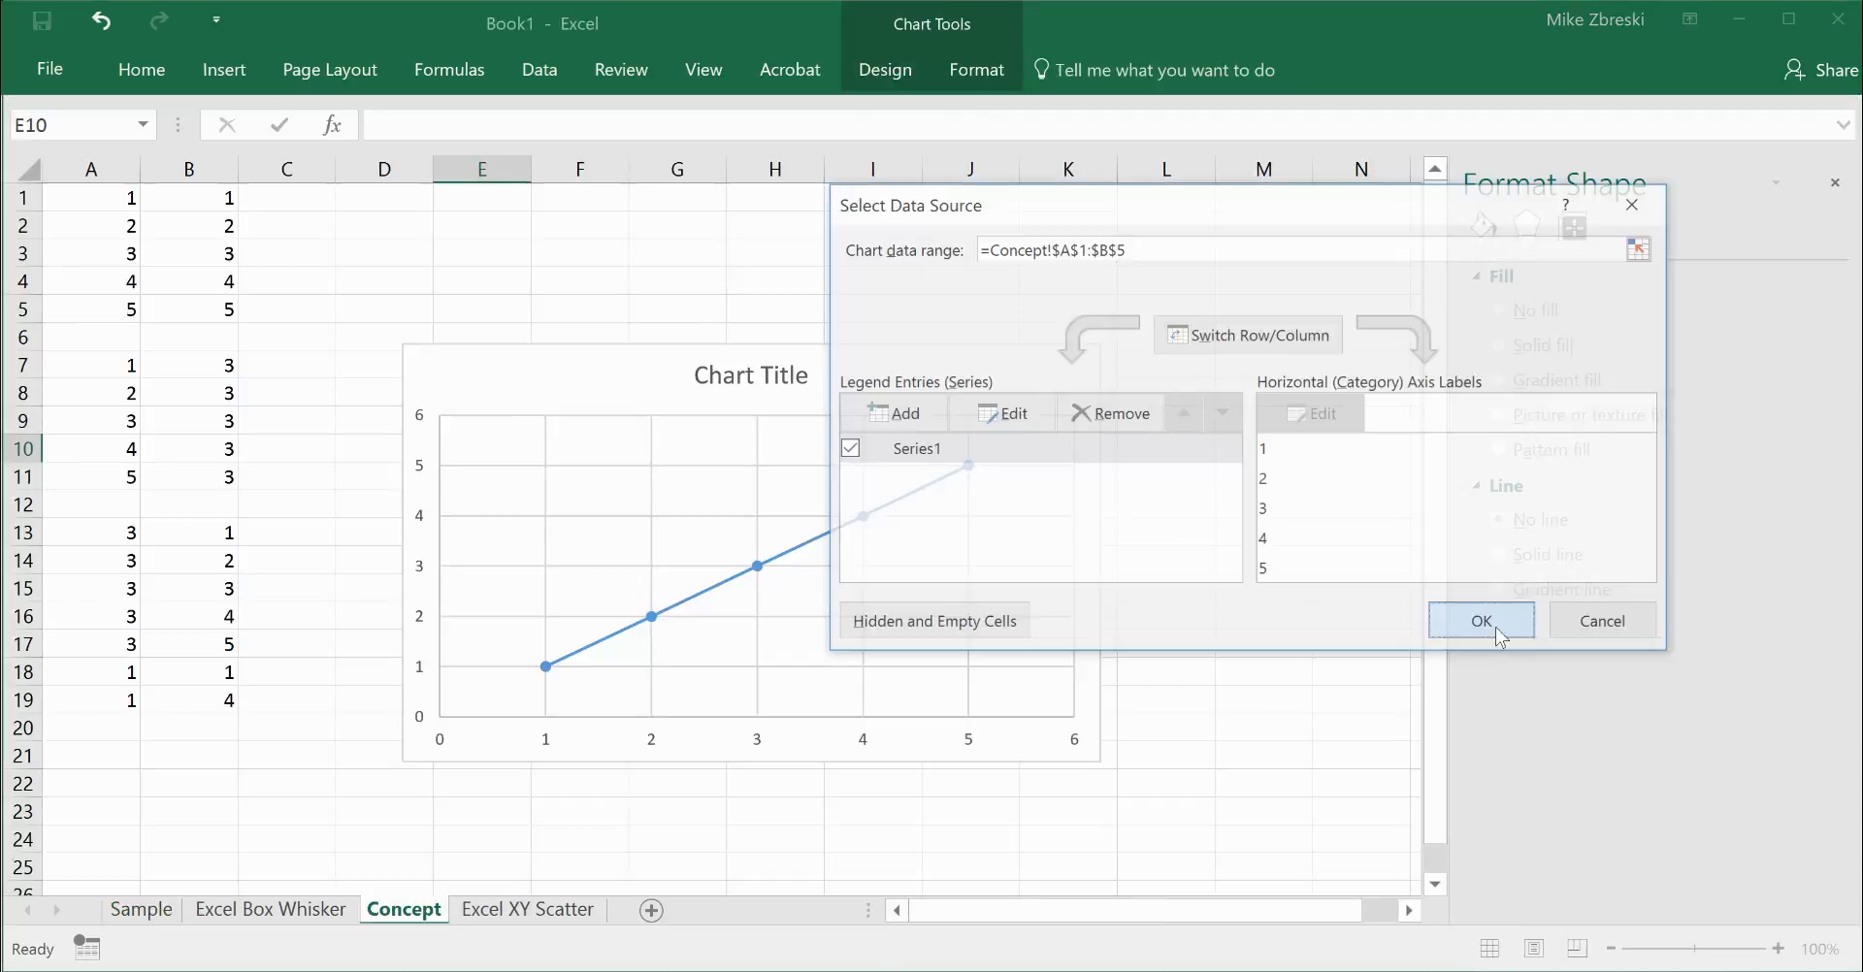
click(1489, 623)
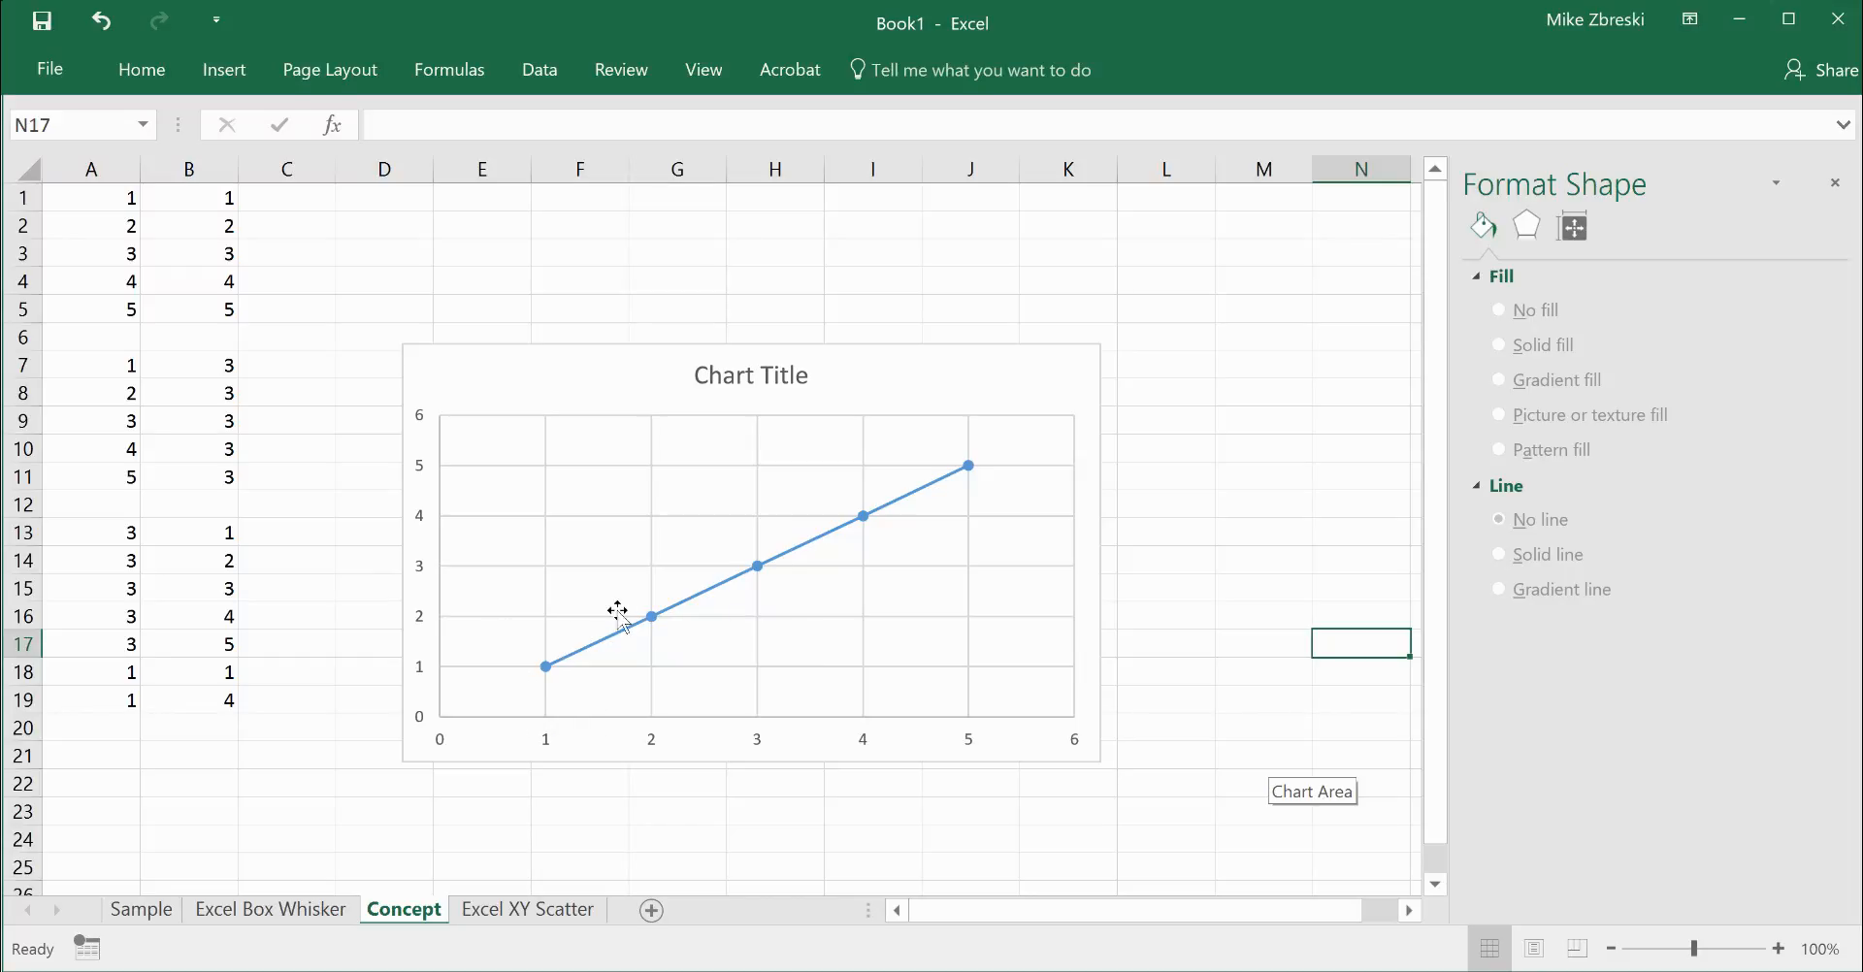
Change the Concept scatter chart's data range to A7:B11.
click(825, 485)
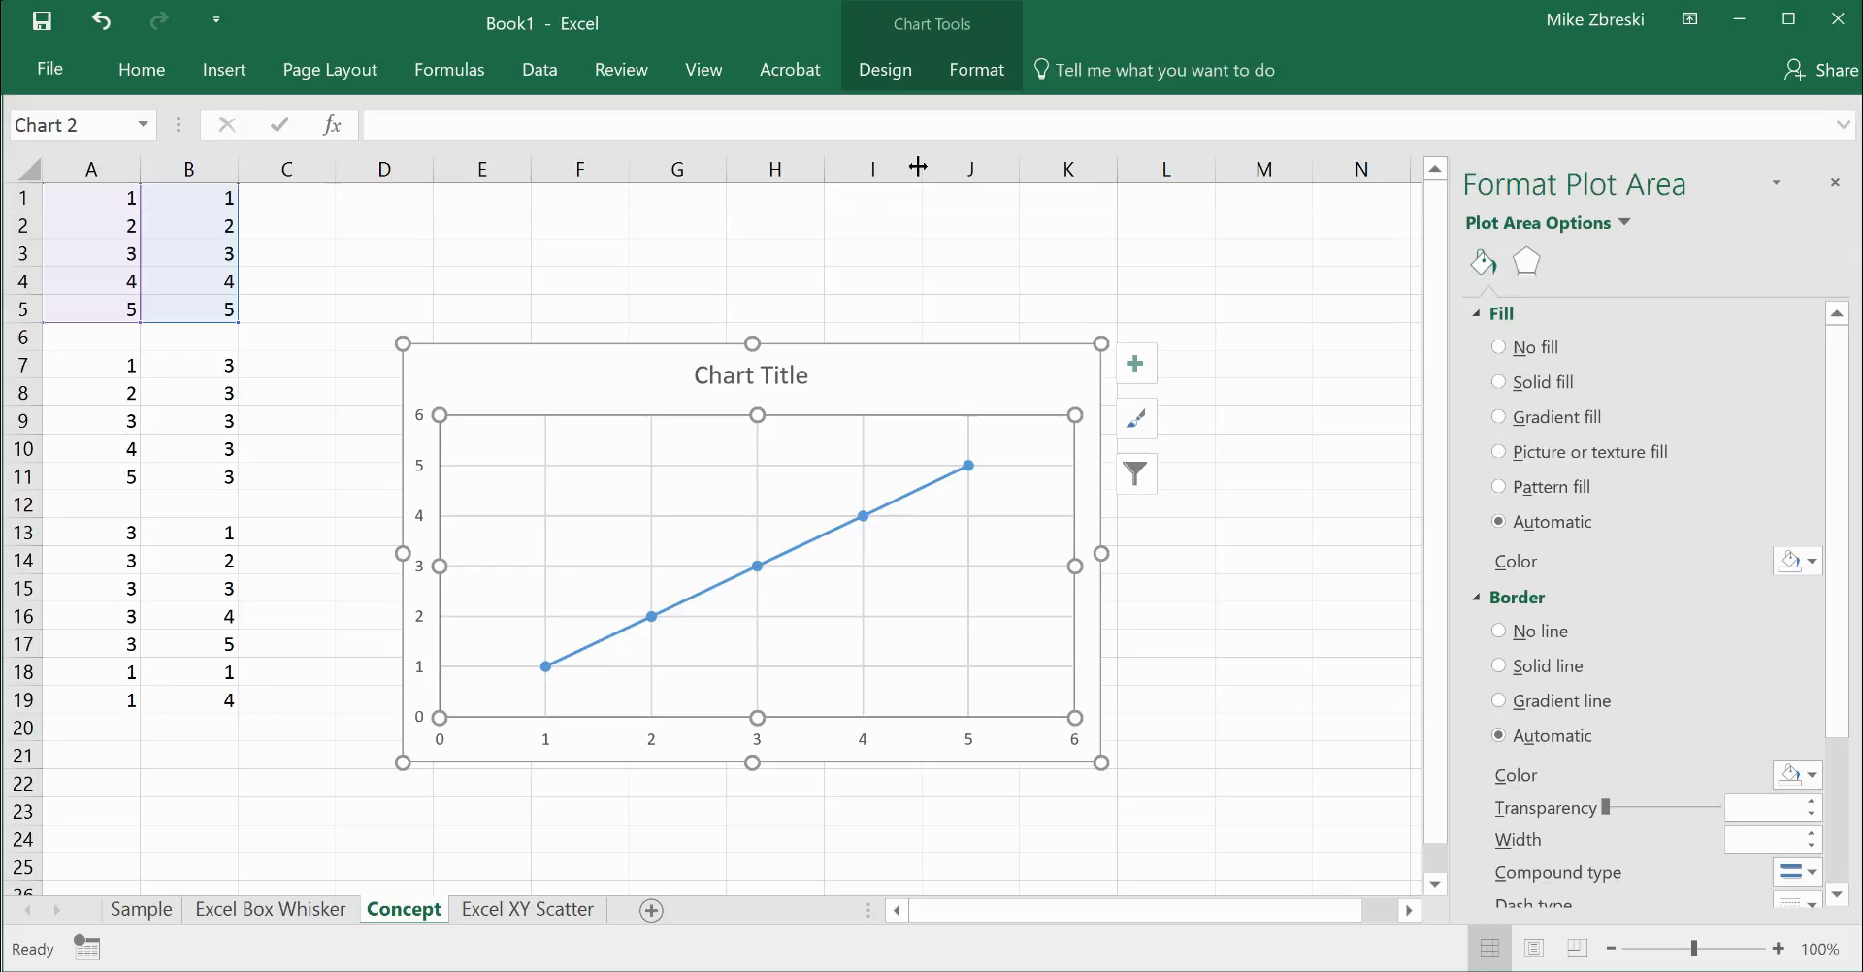
click(885, 69)
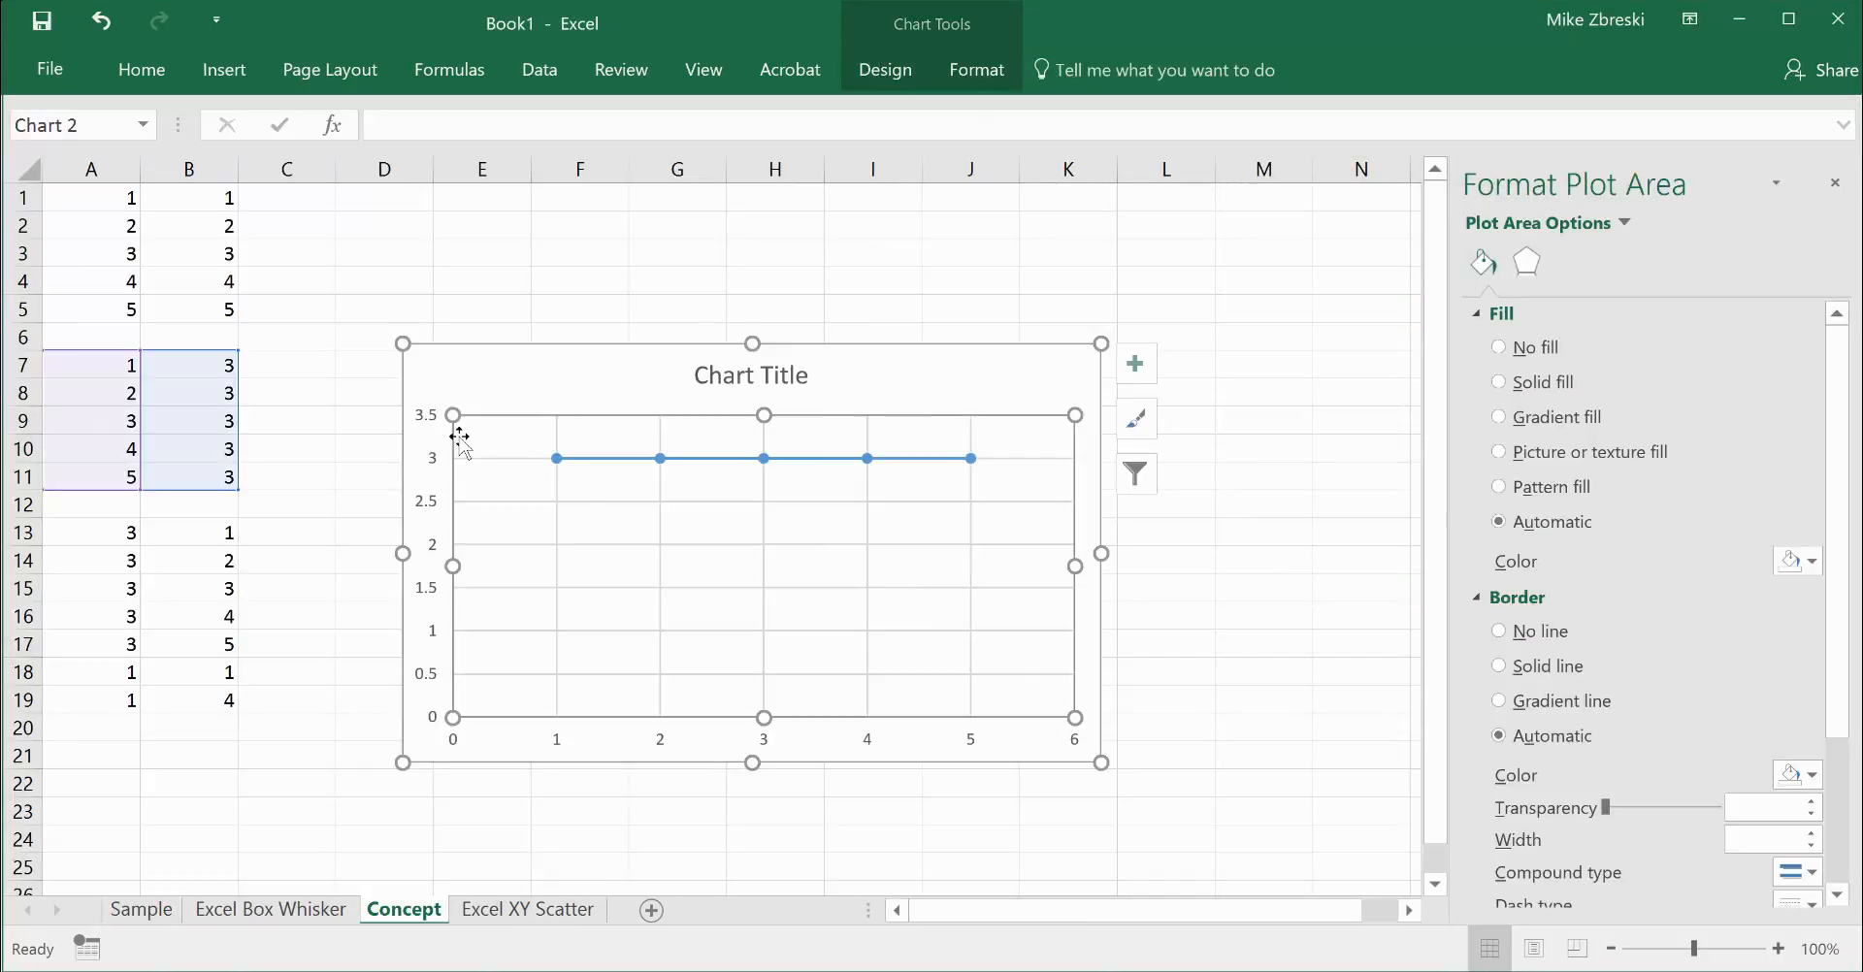
click(1261, 503)
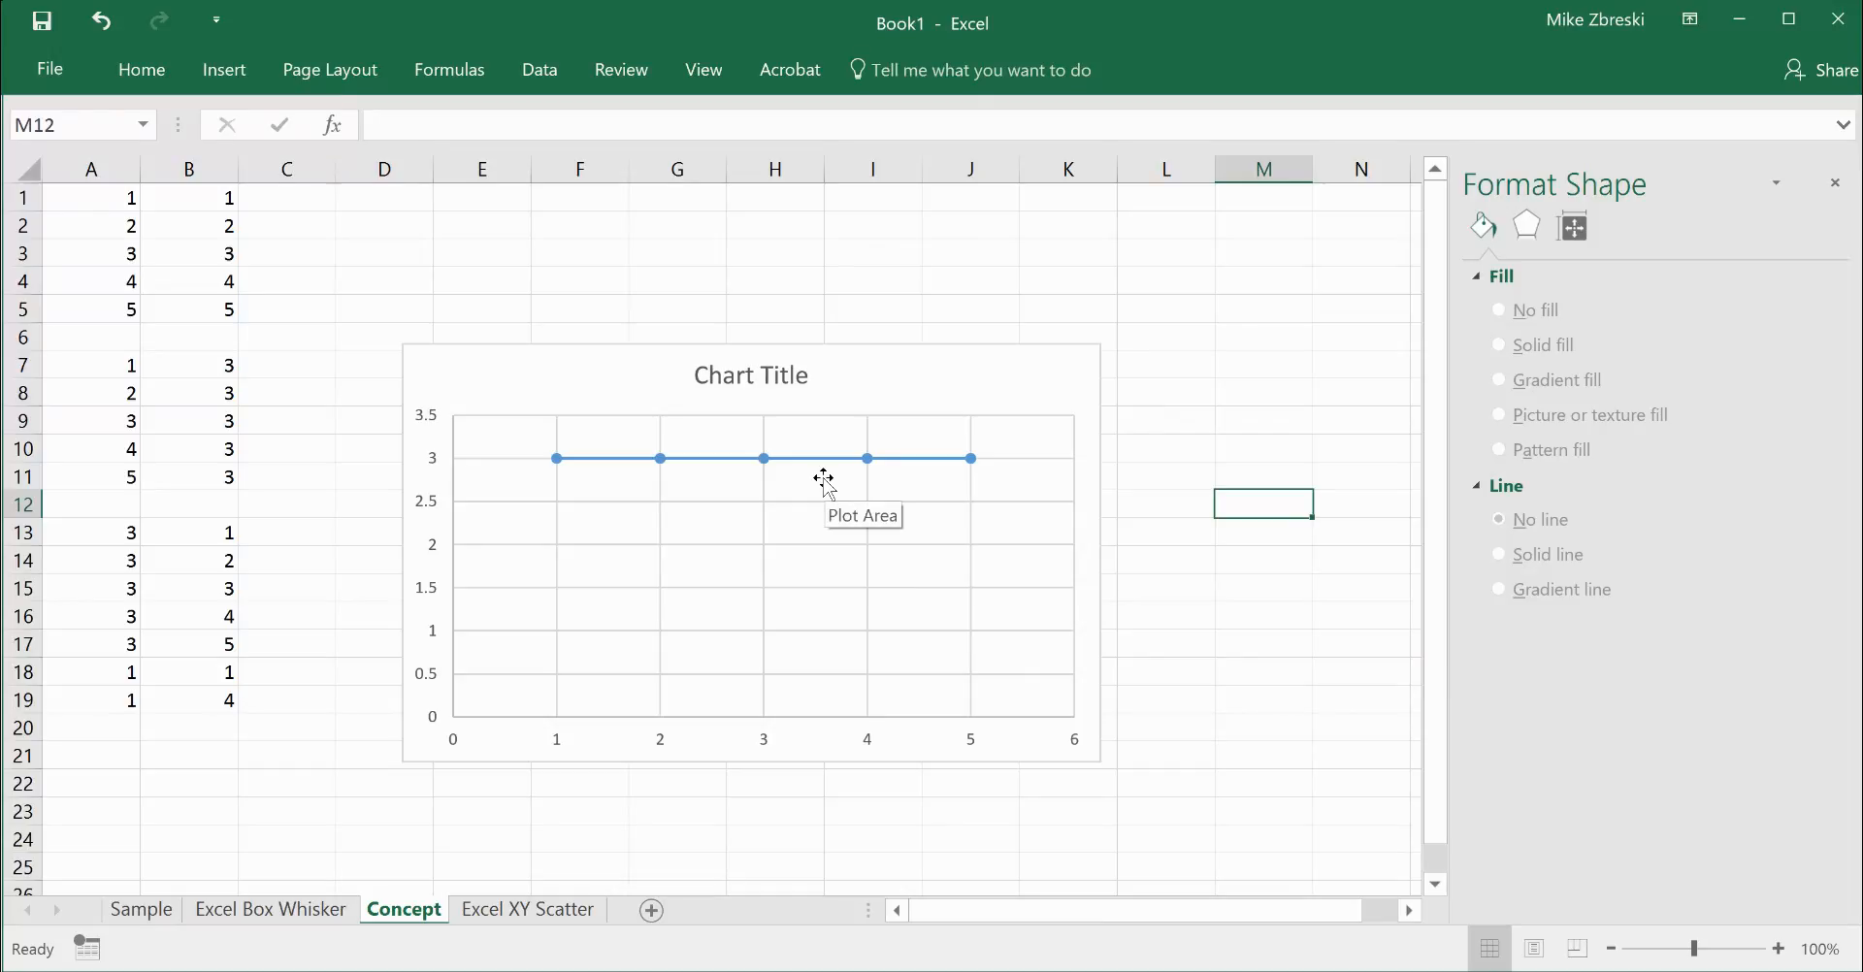
Change the Concept scatter chart's data range to A13:B17.
click(832, 568)
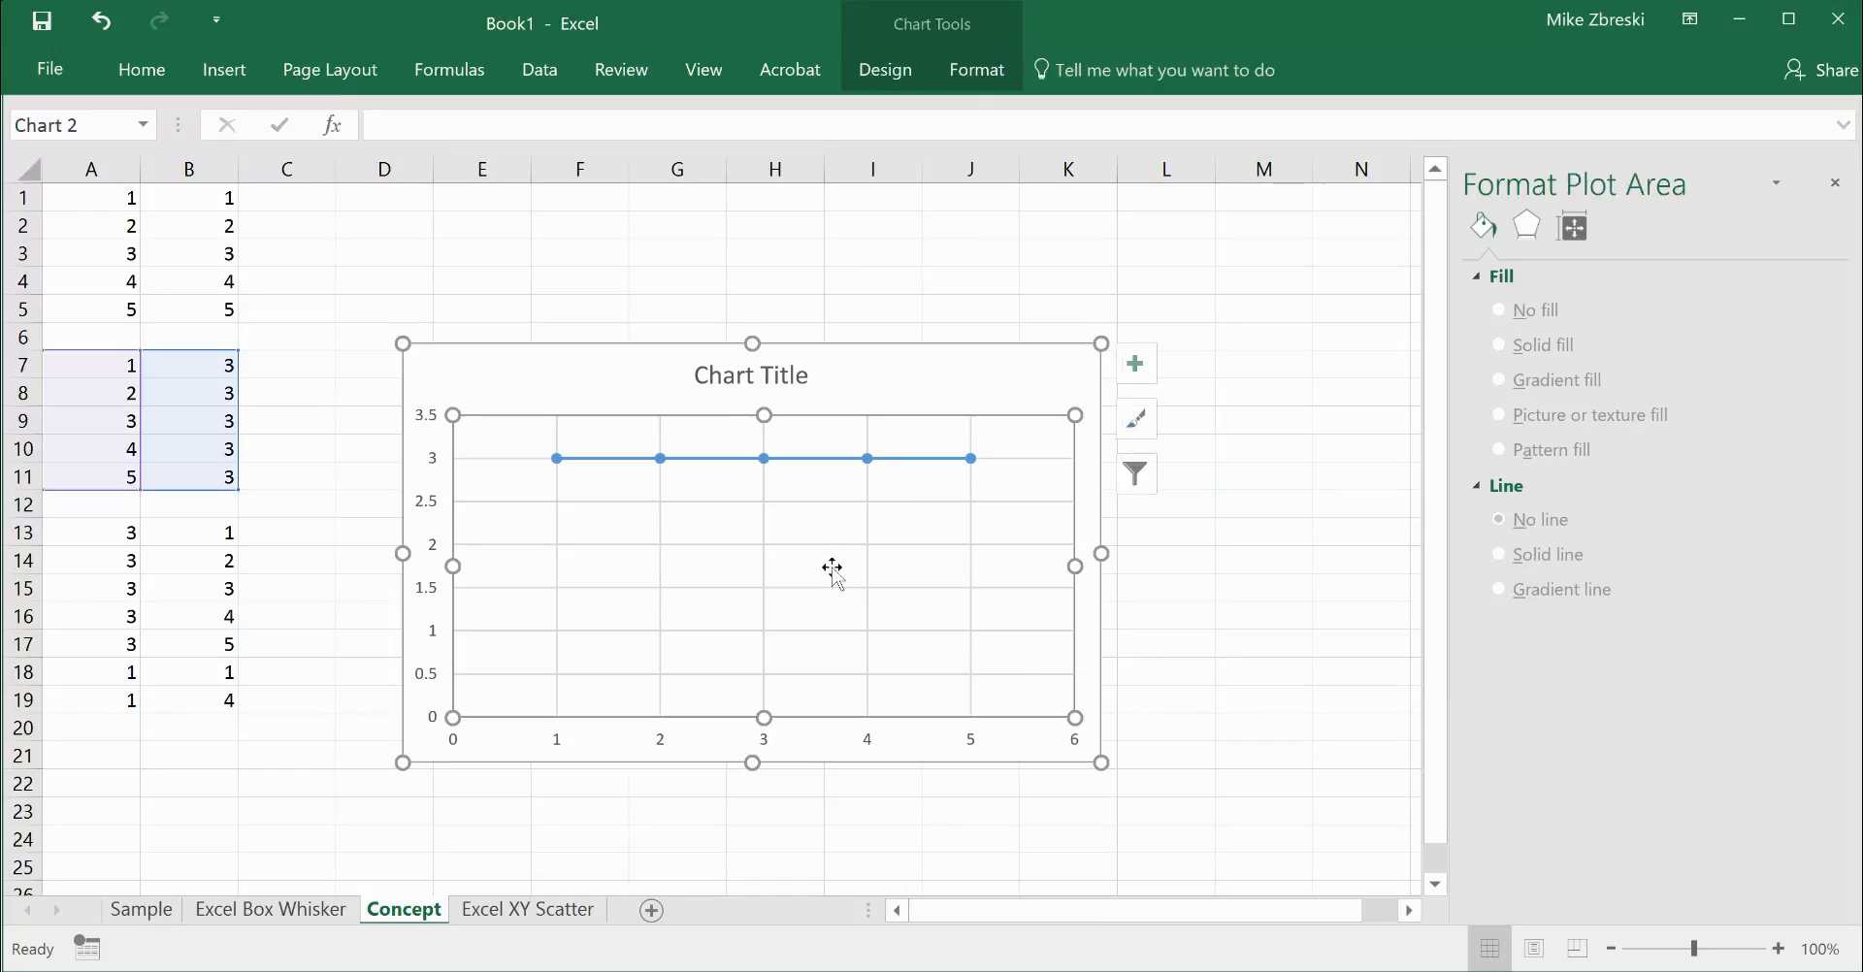
click(885, 70)
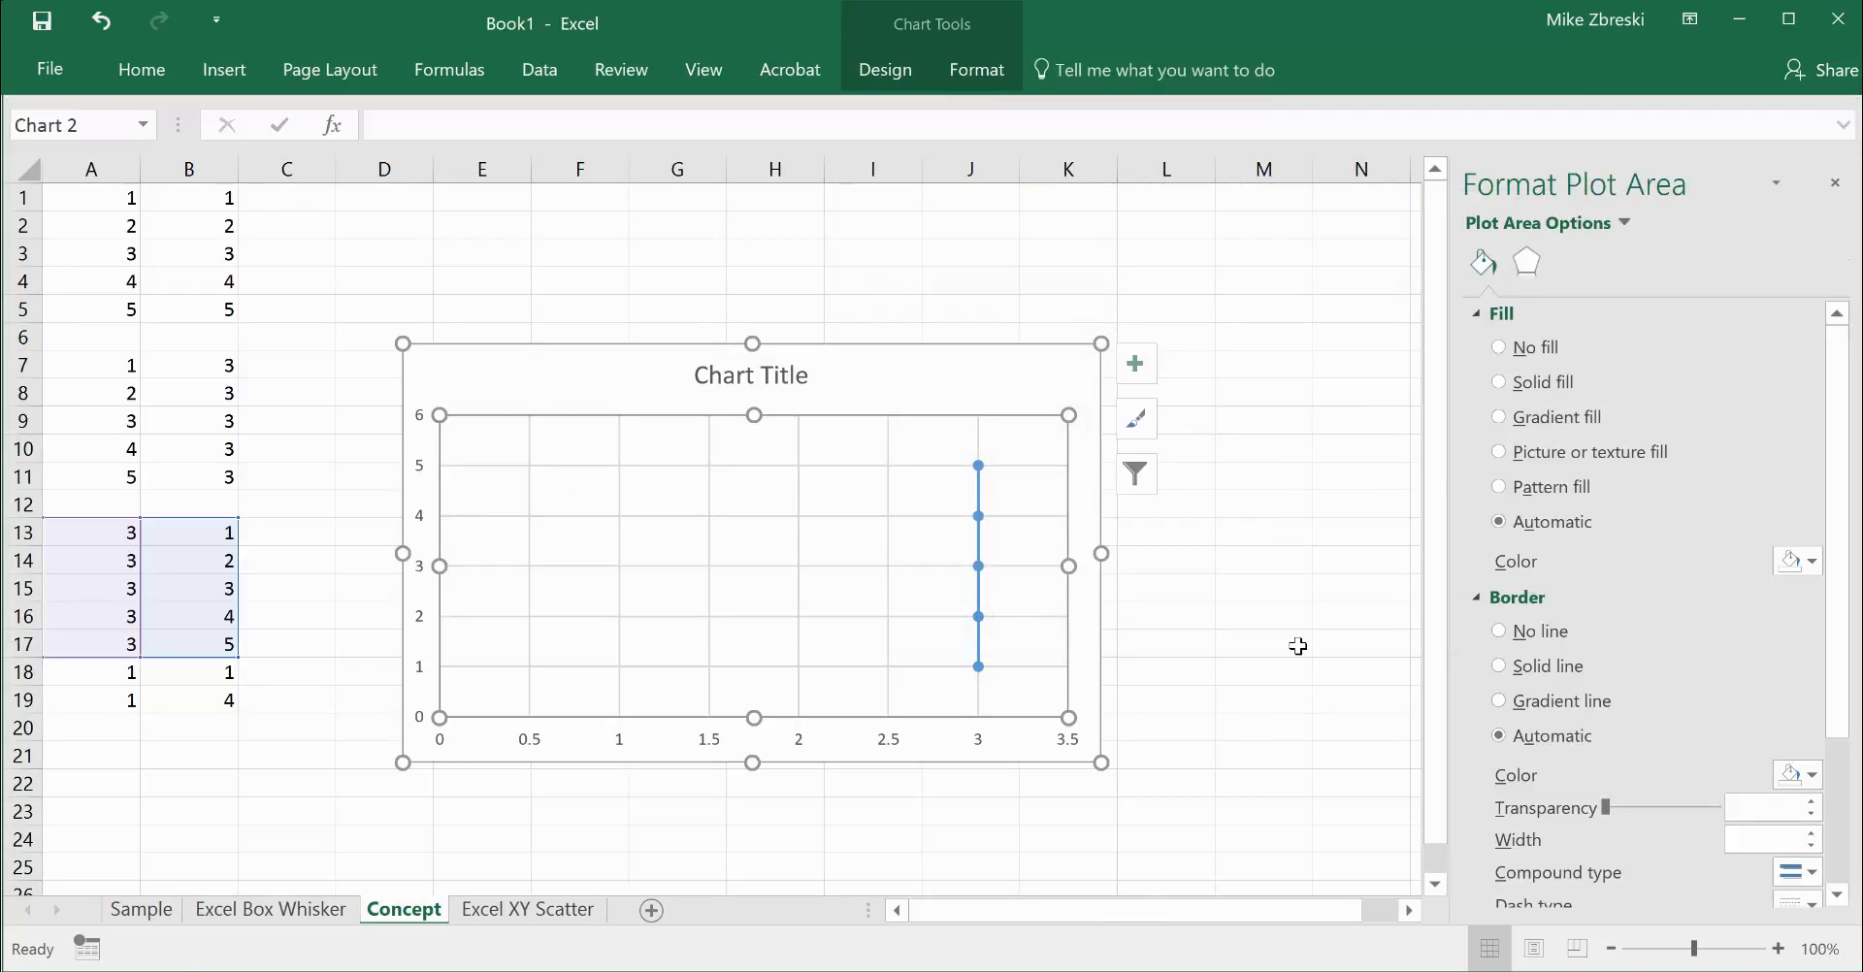
click(1298, 646)
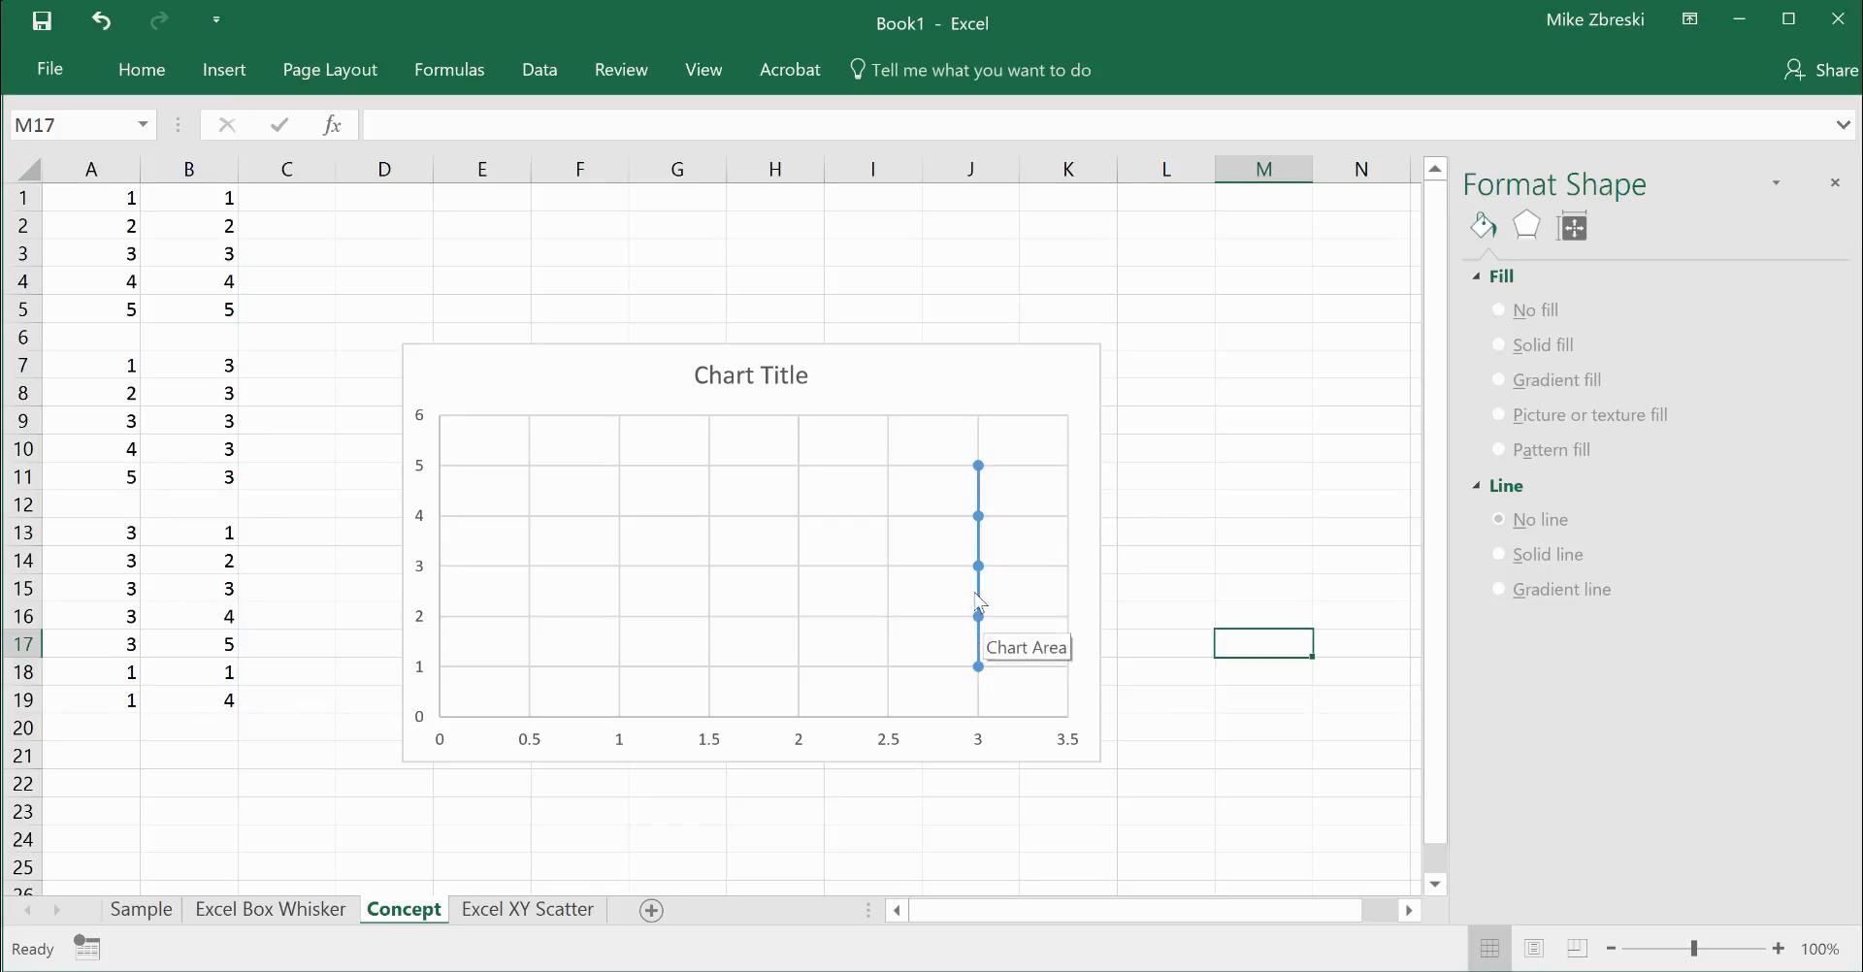
Check the Sample chart's layout, then add a second series to the Concept scatter chart using A18:A19 as x-values and B18:B19 as y-values.
mouse_move(978, 464)
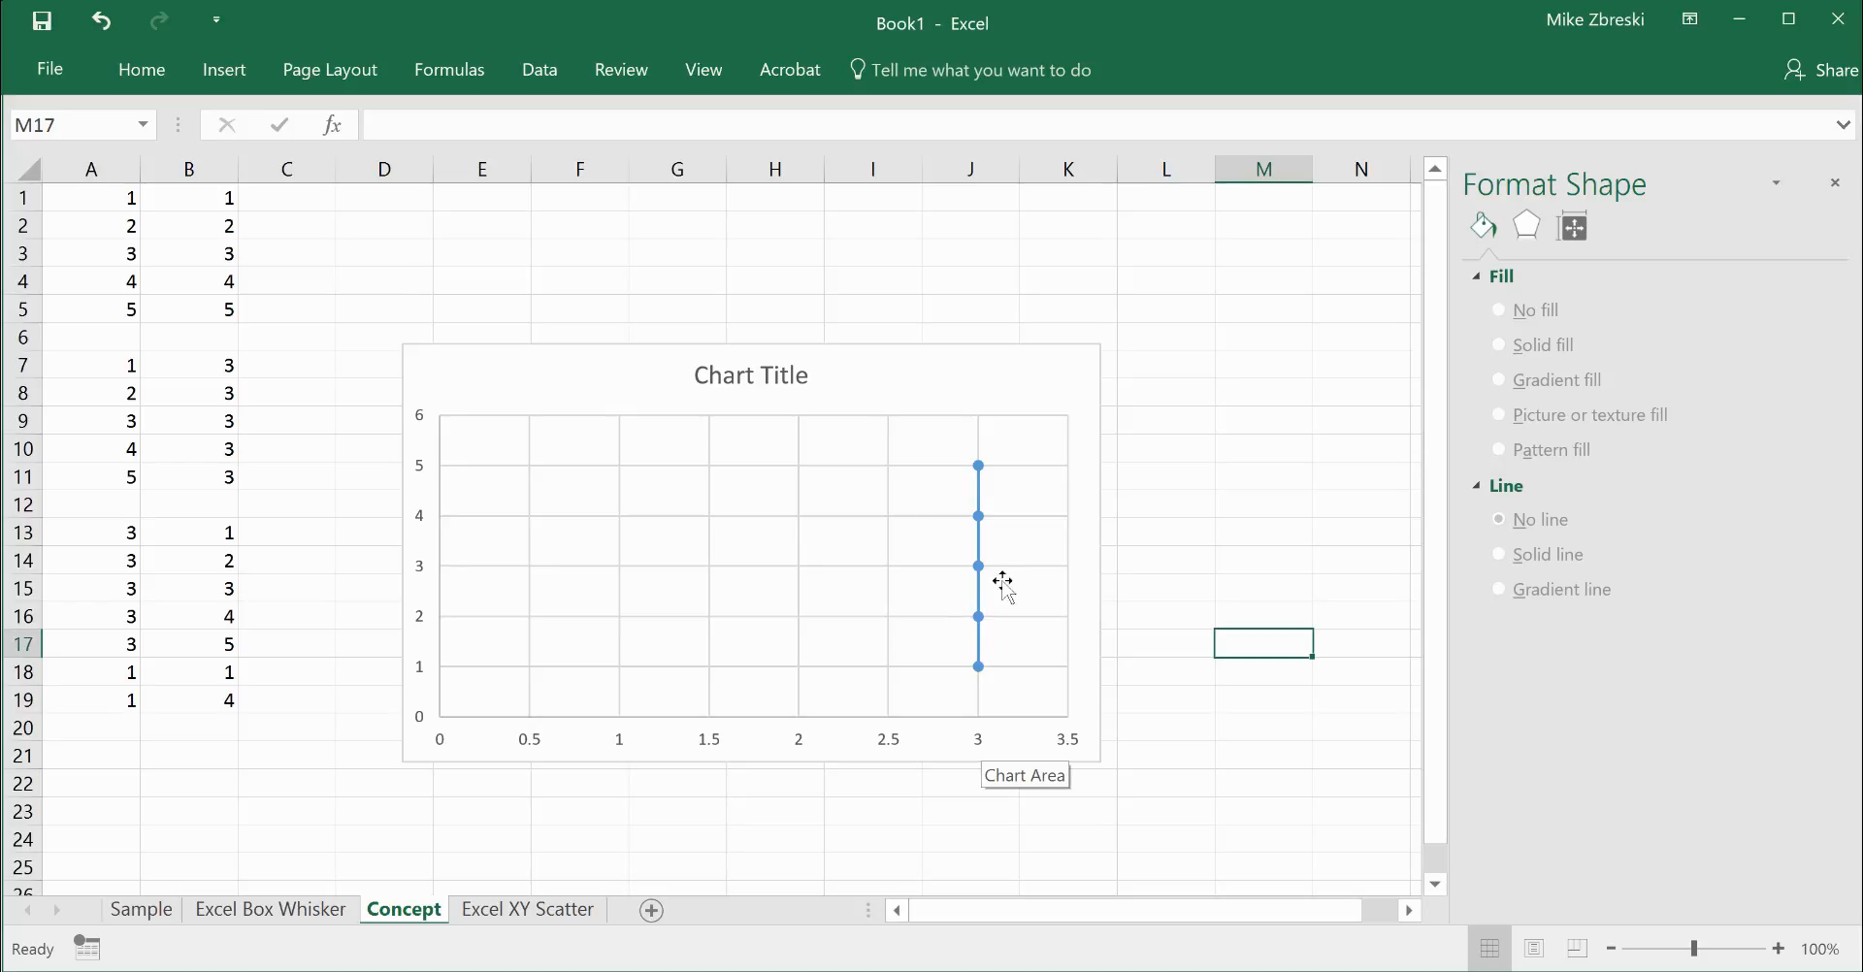
click(141, 910)
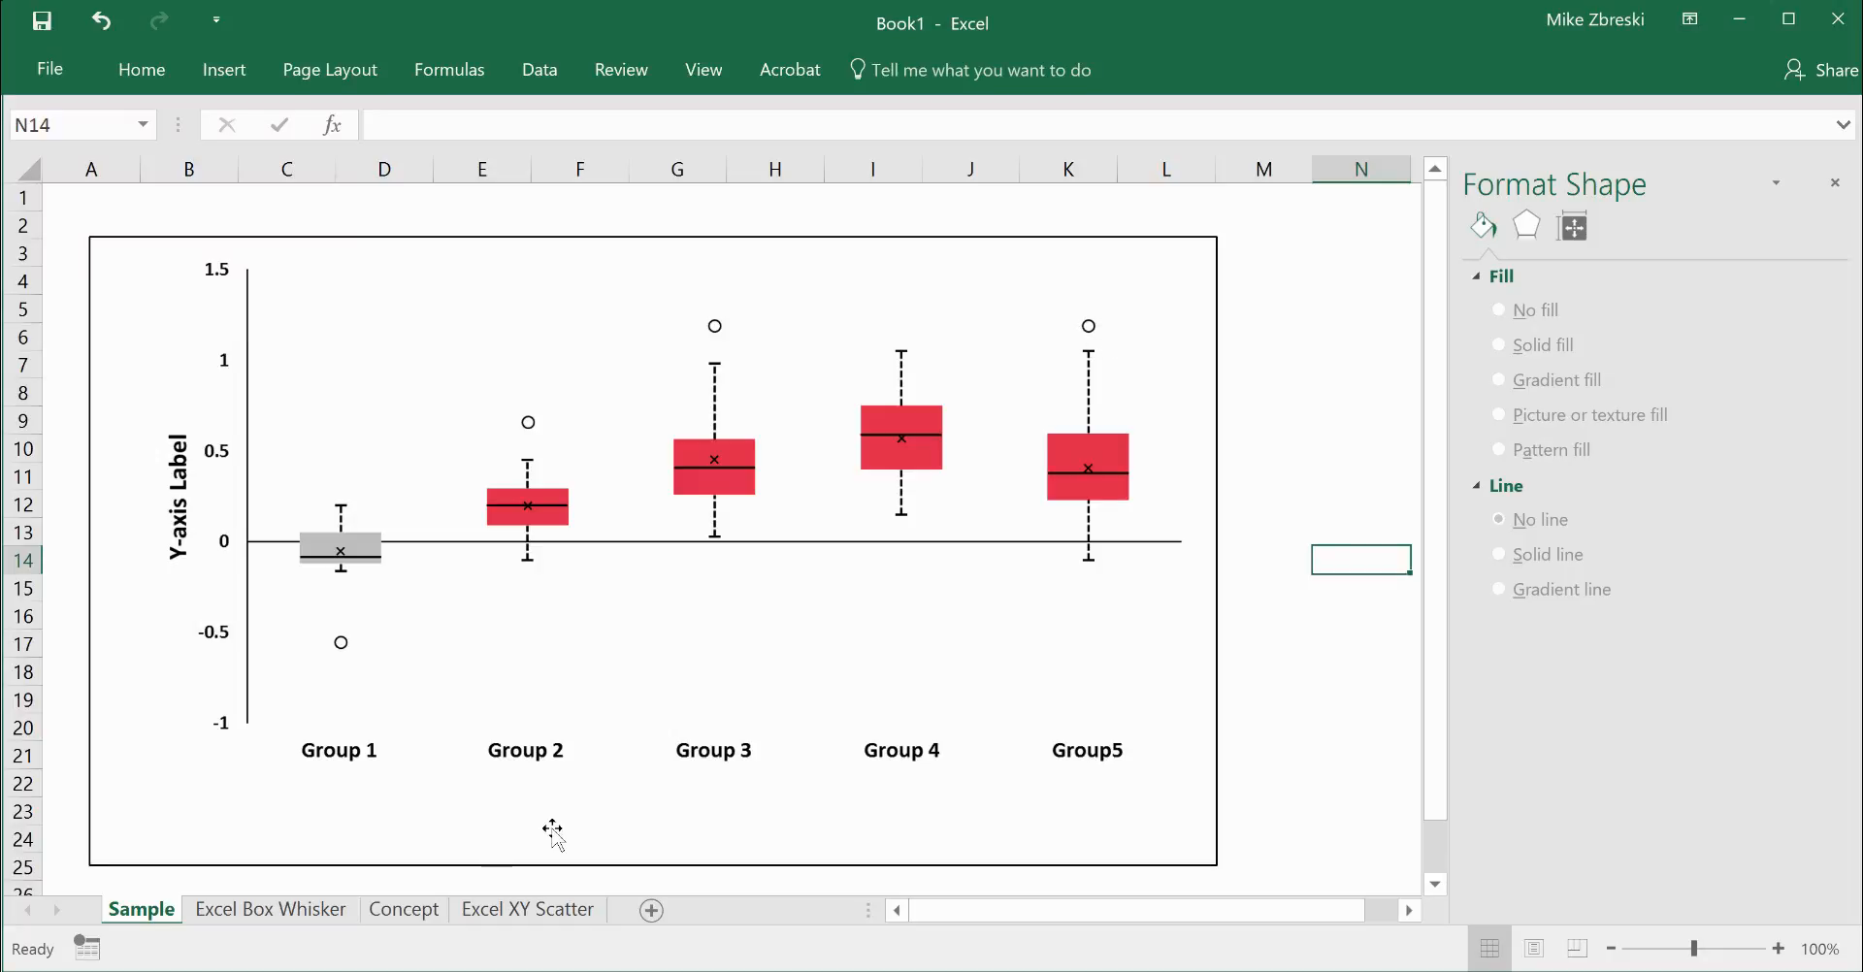
click(427, 914)
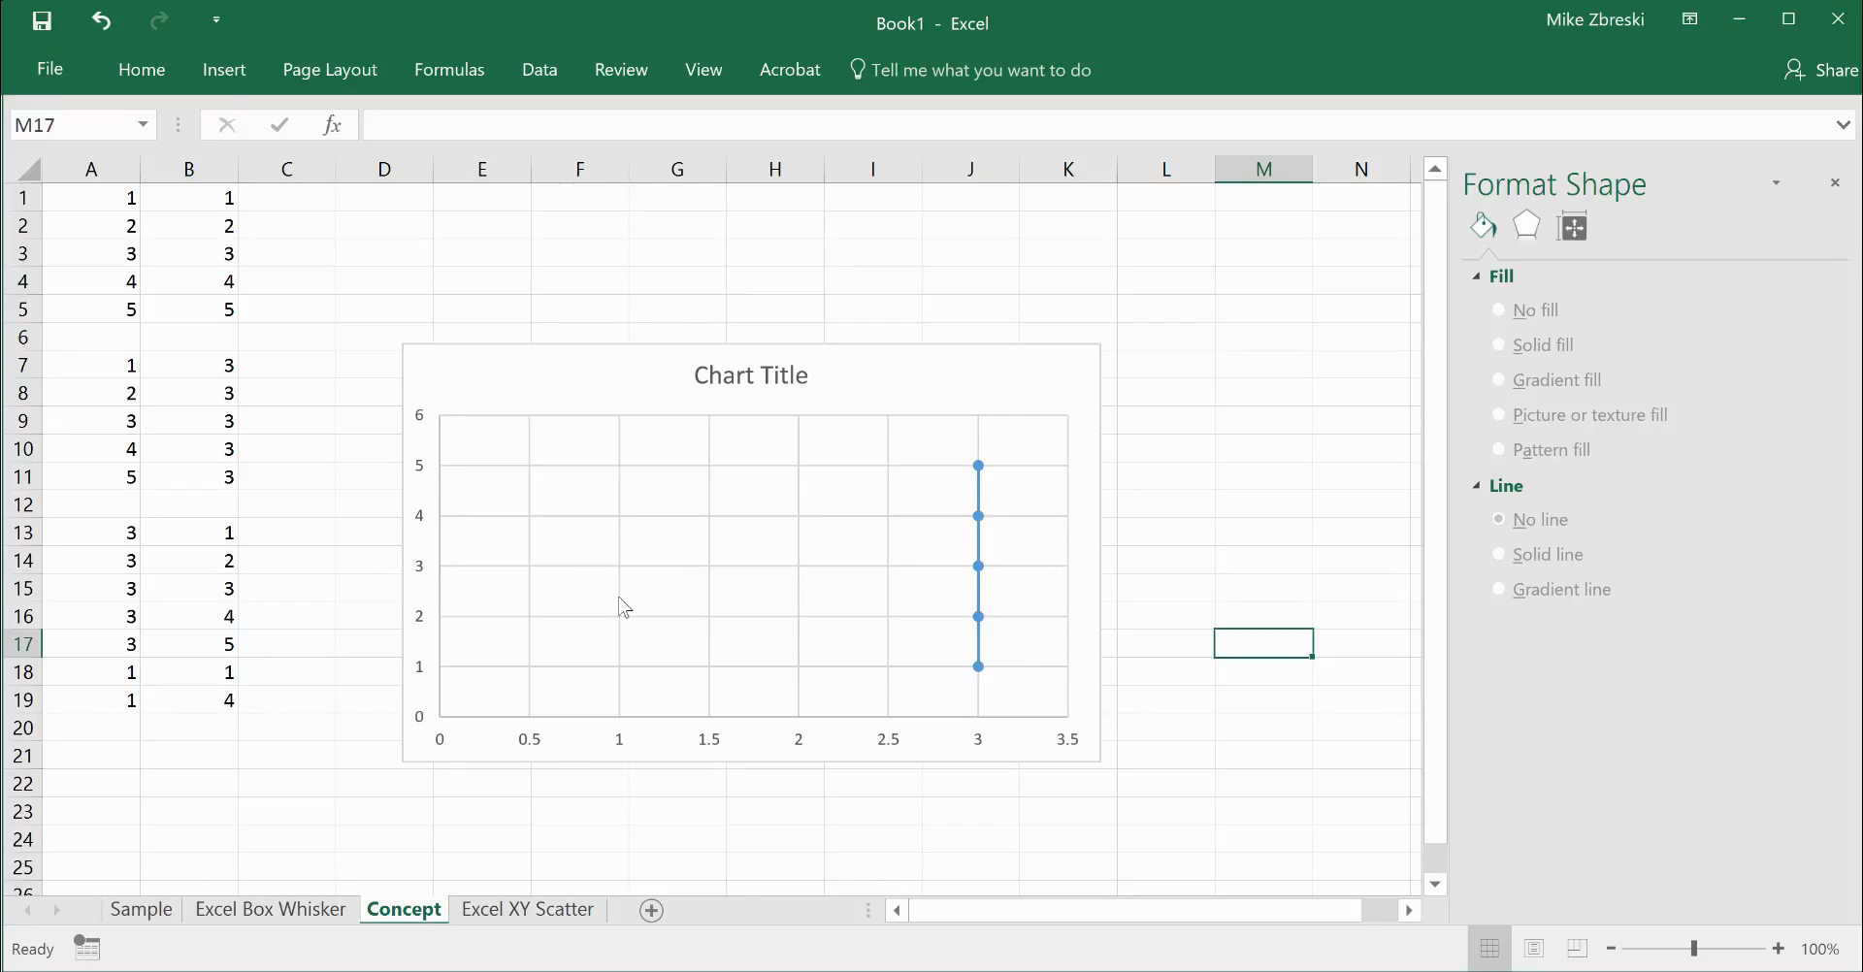
click(753, 504)
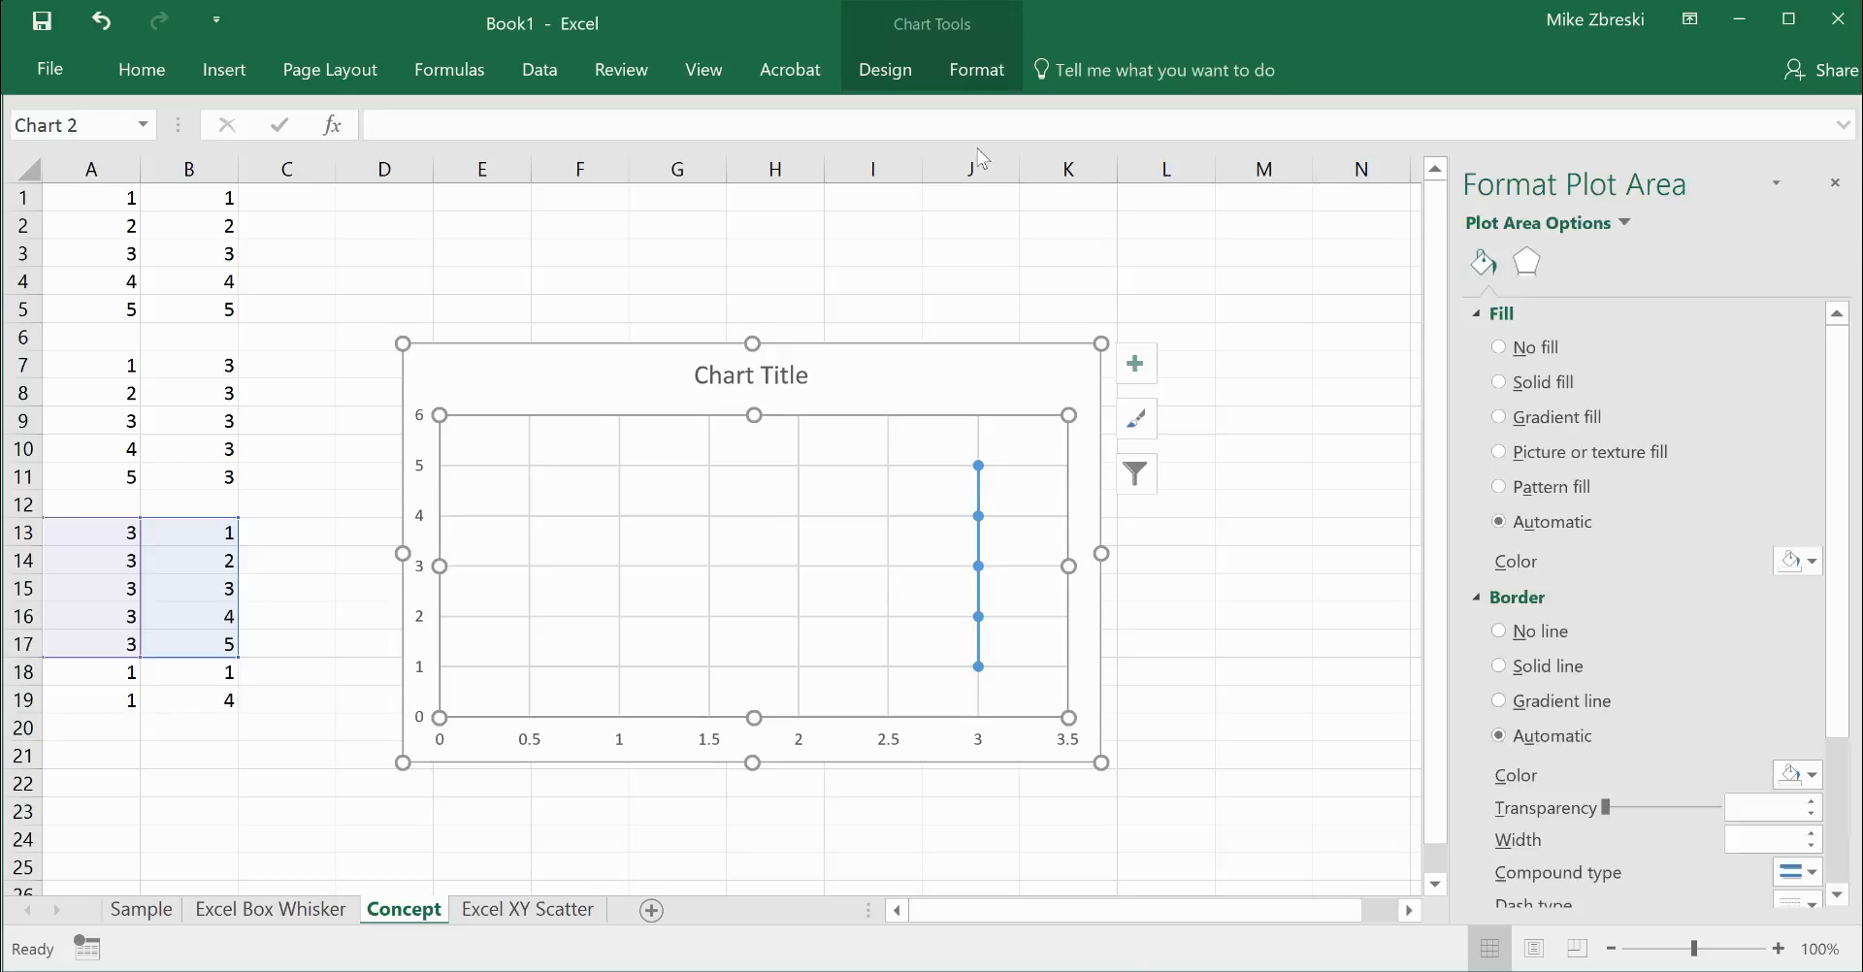
click(891, 75)
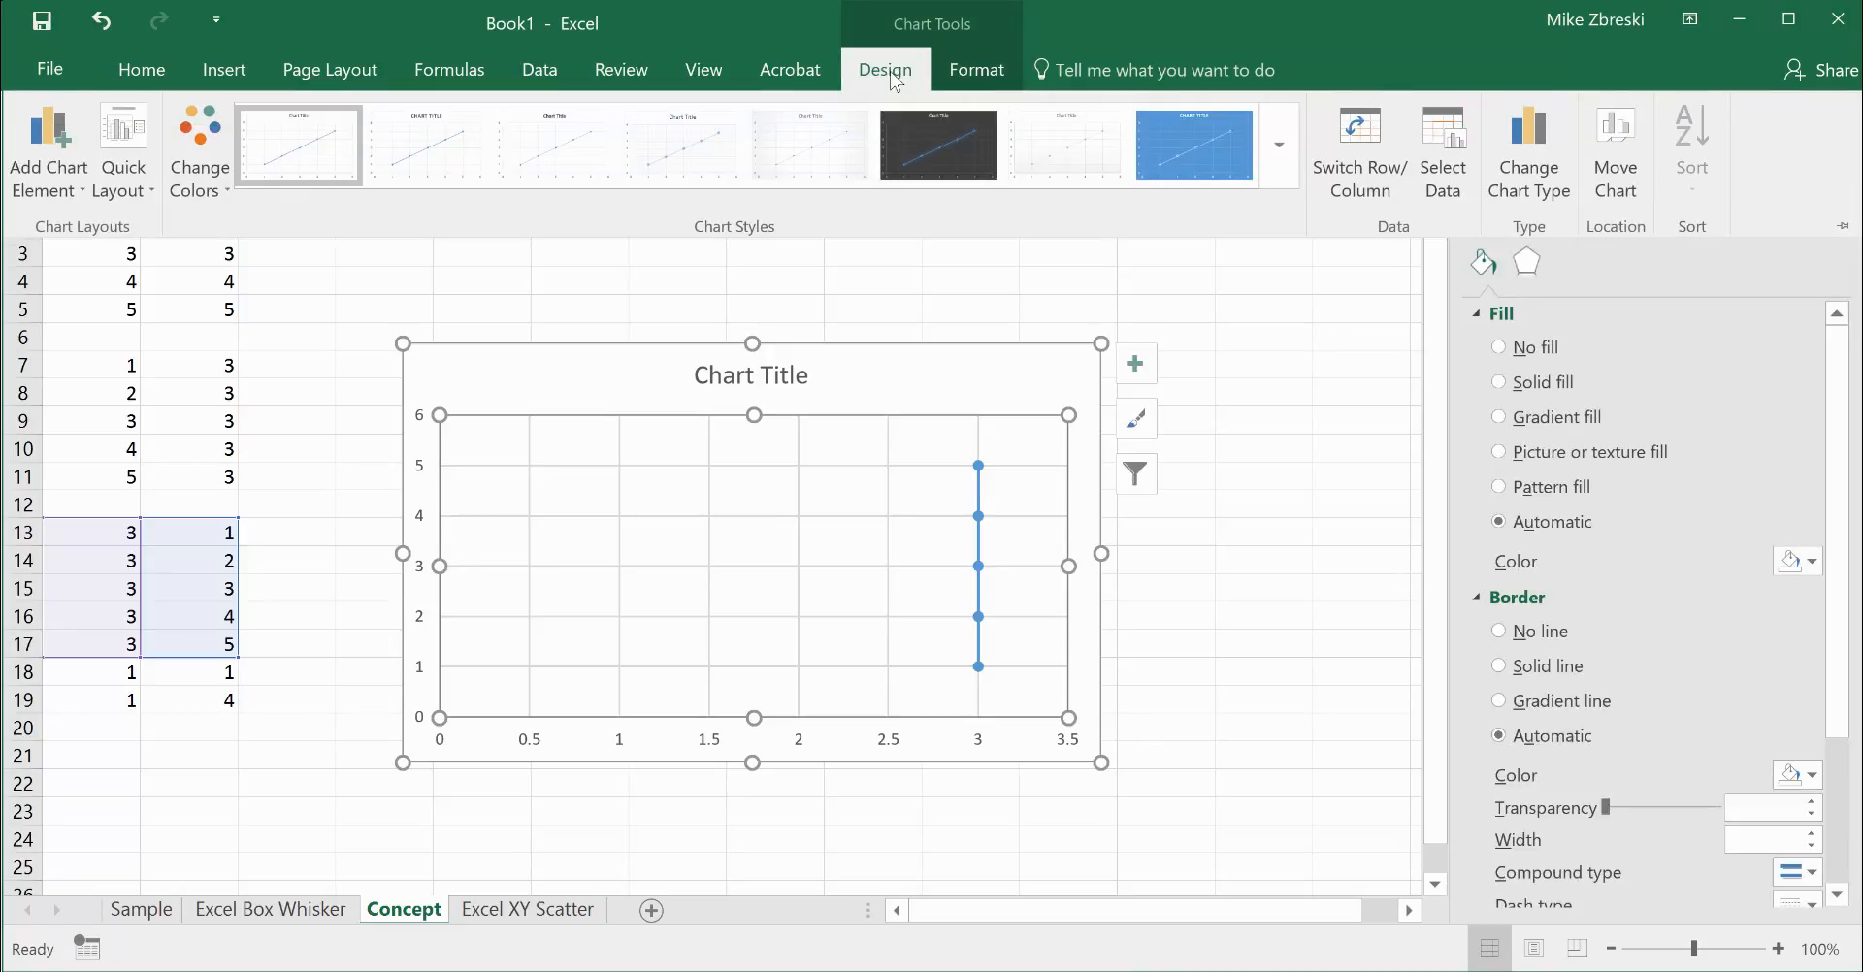
click(1444, 155)
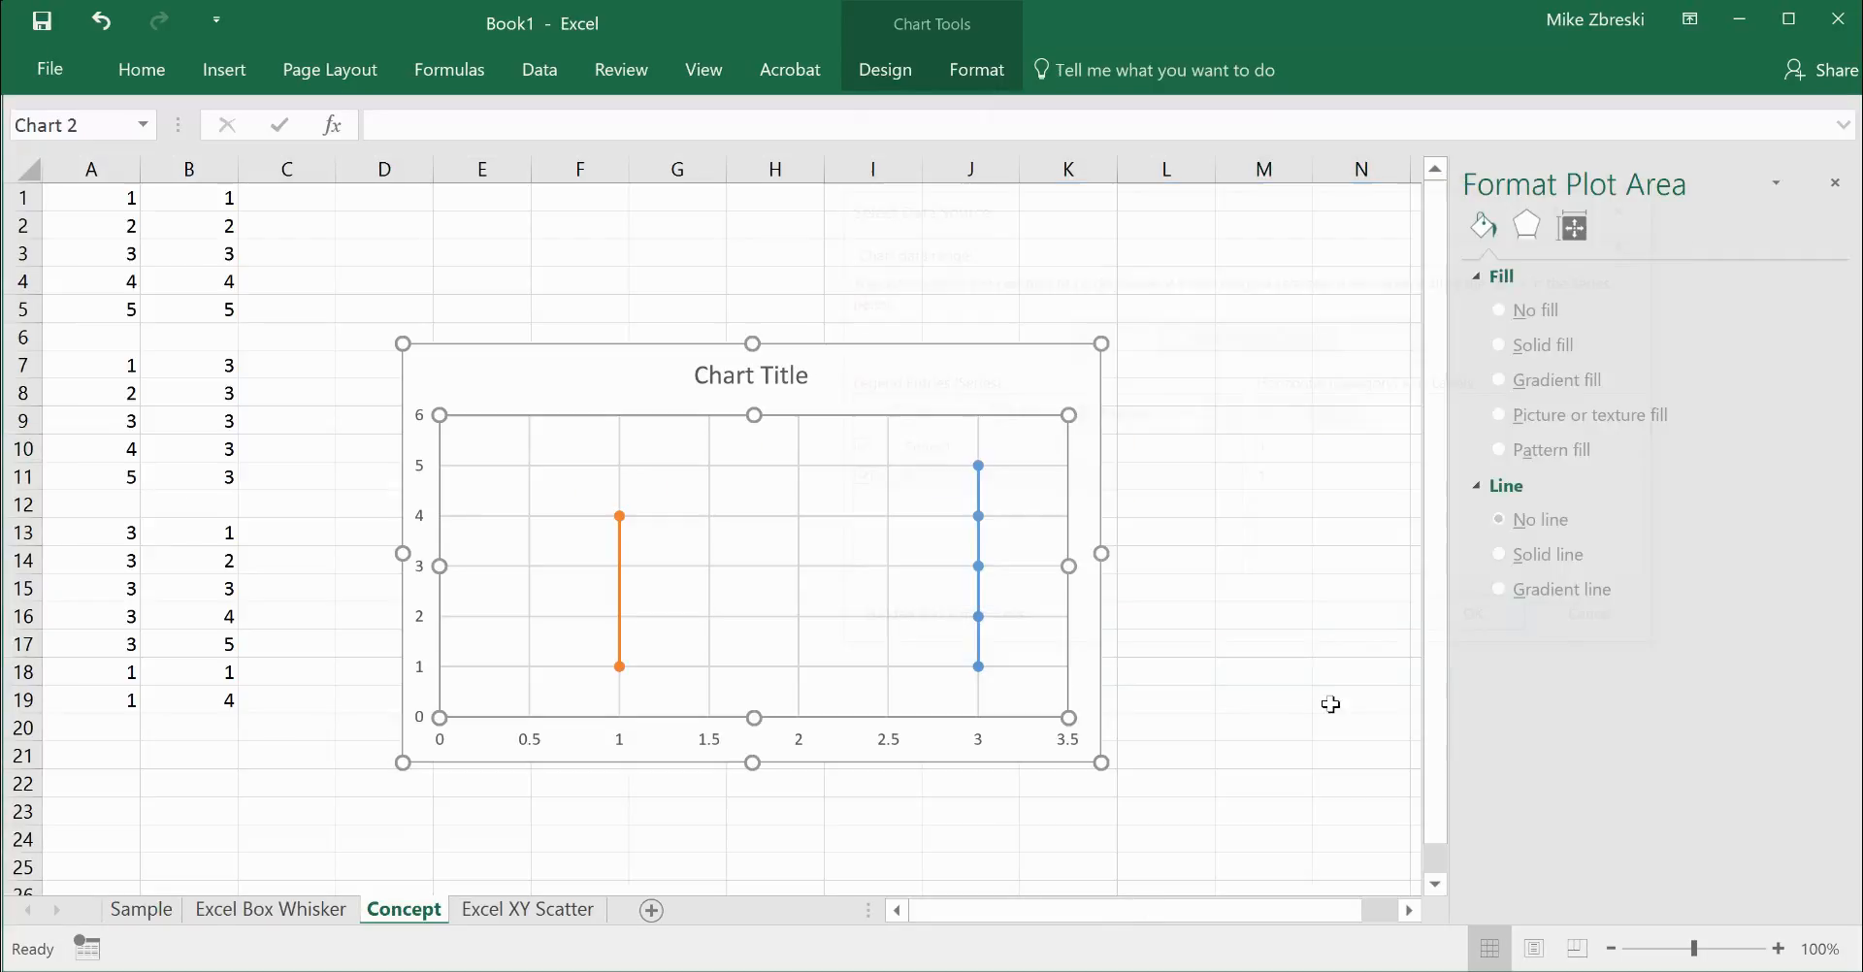
click(1310, 716)
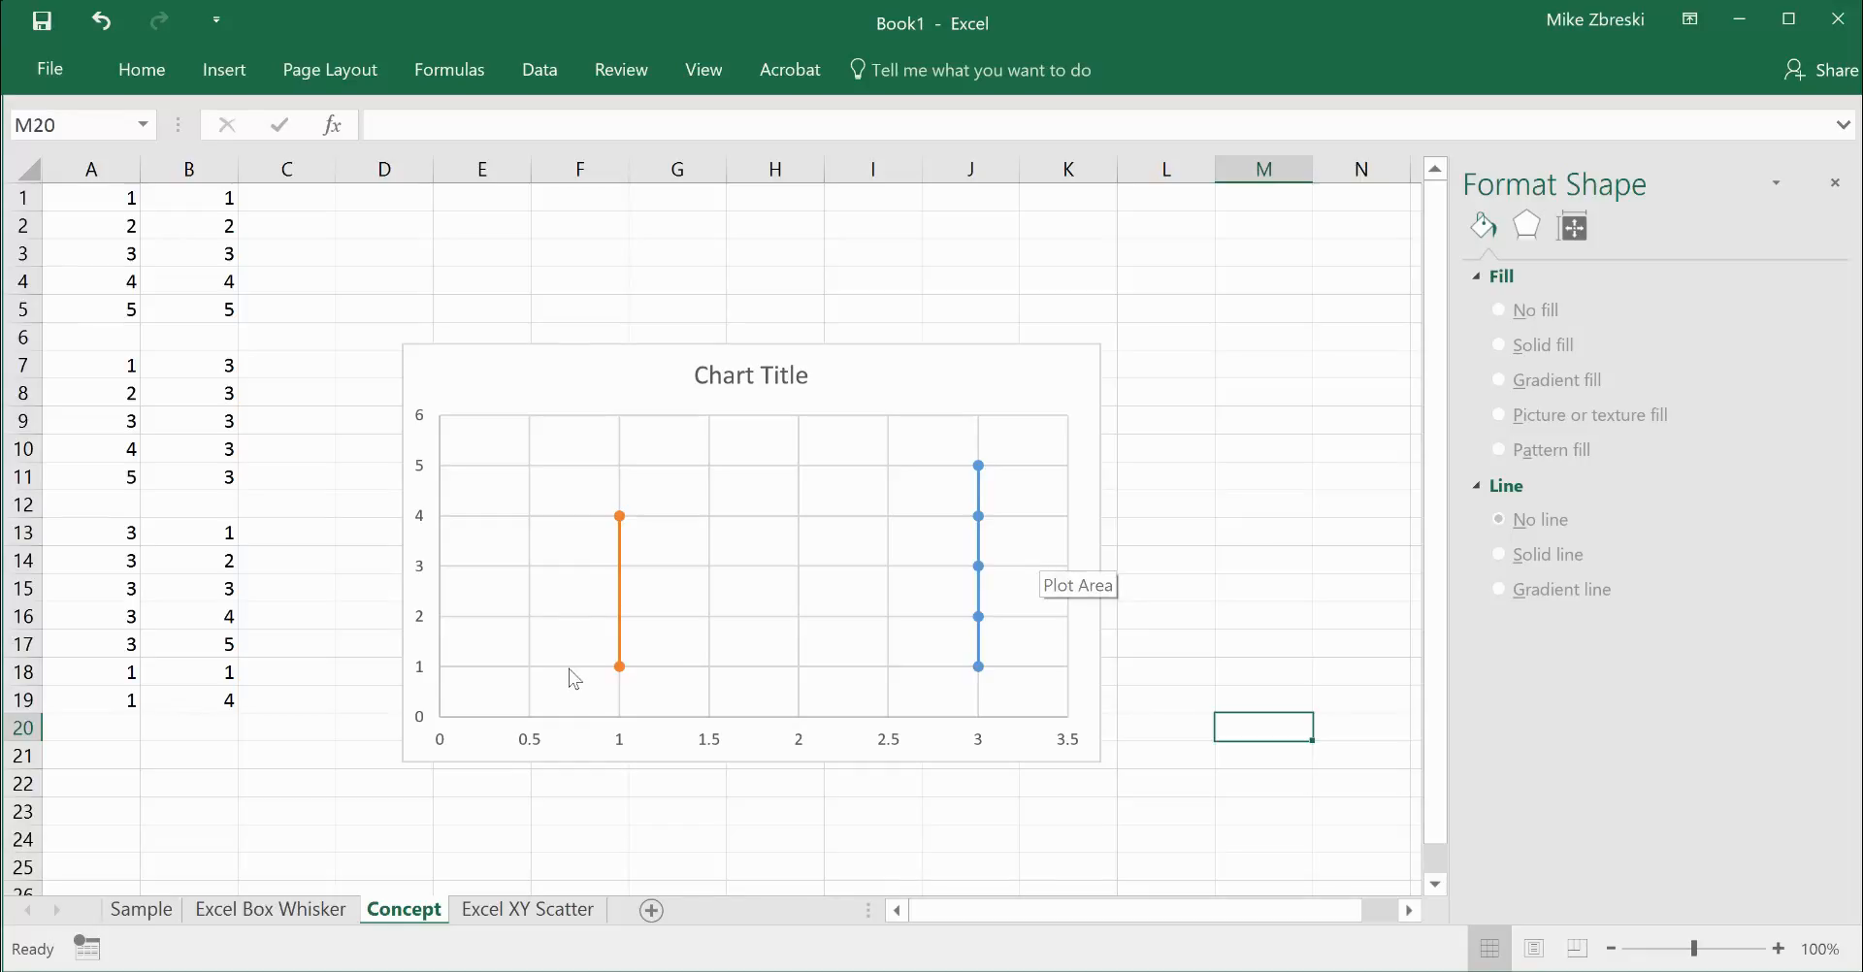
Look through the raw data and the summary value blocks on the Excel XY Scatter sheet.
click(545, 916)
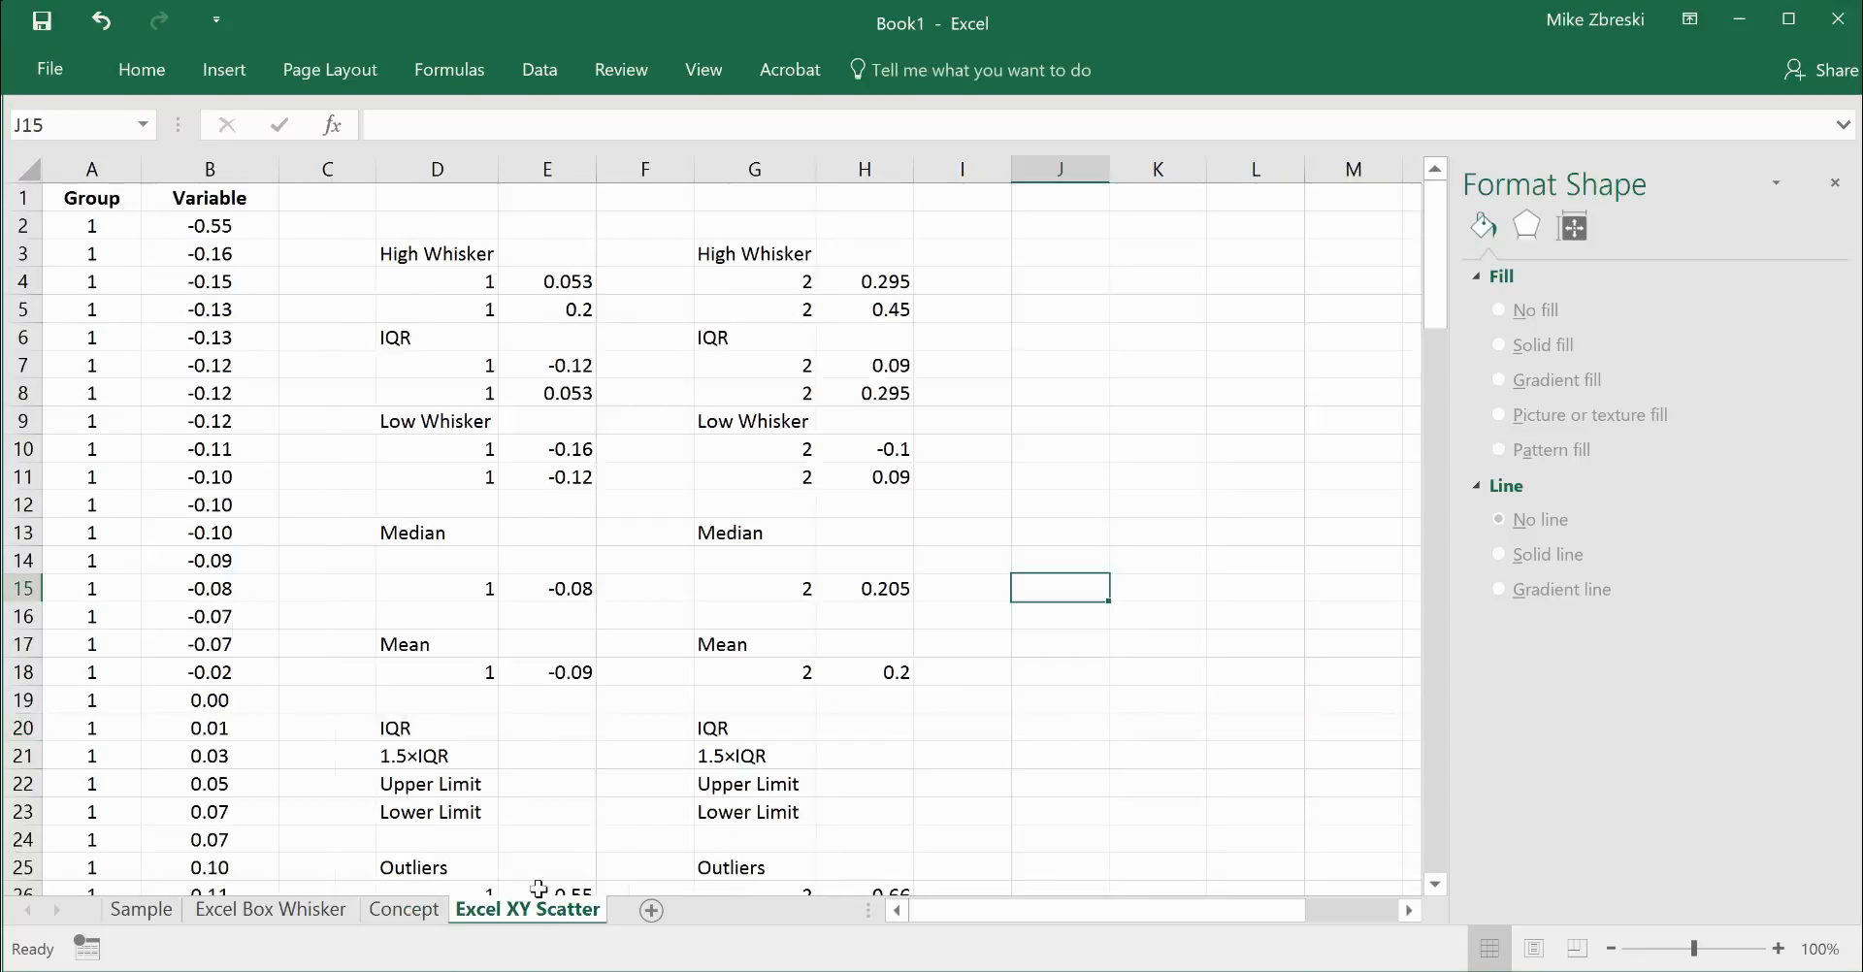
click(574, 283)
click(1021, 370)
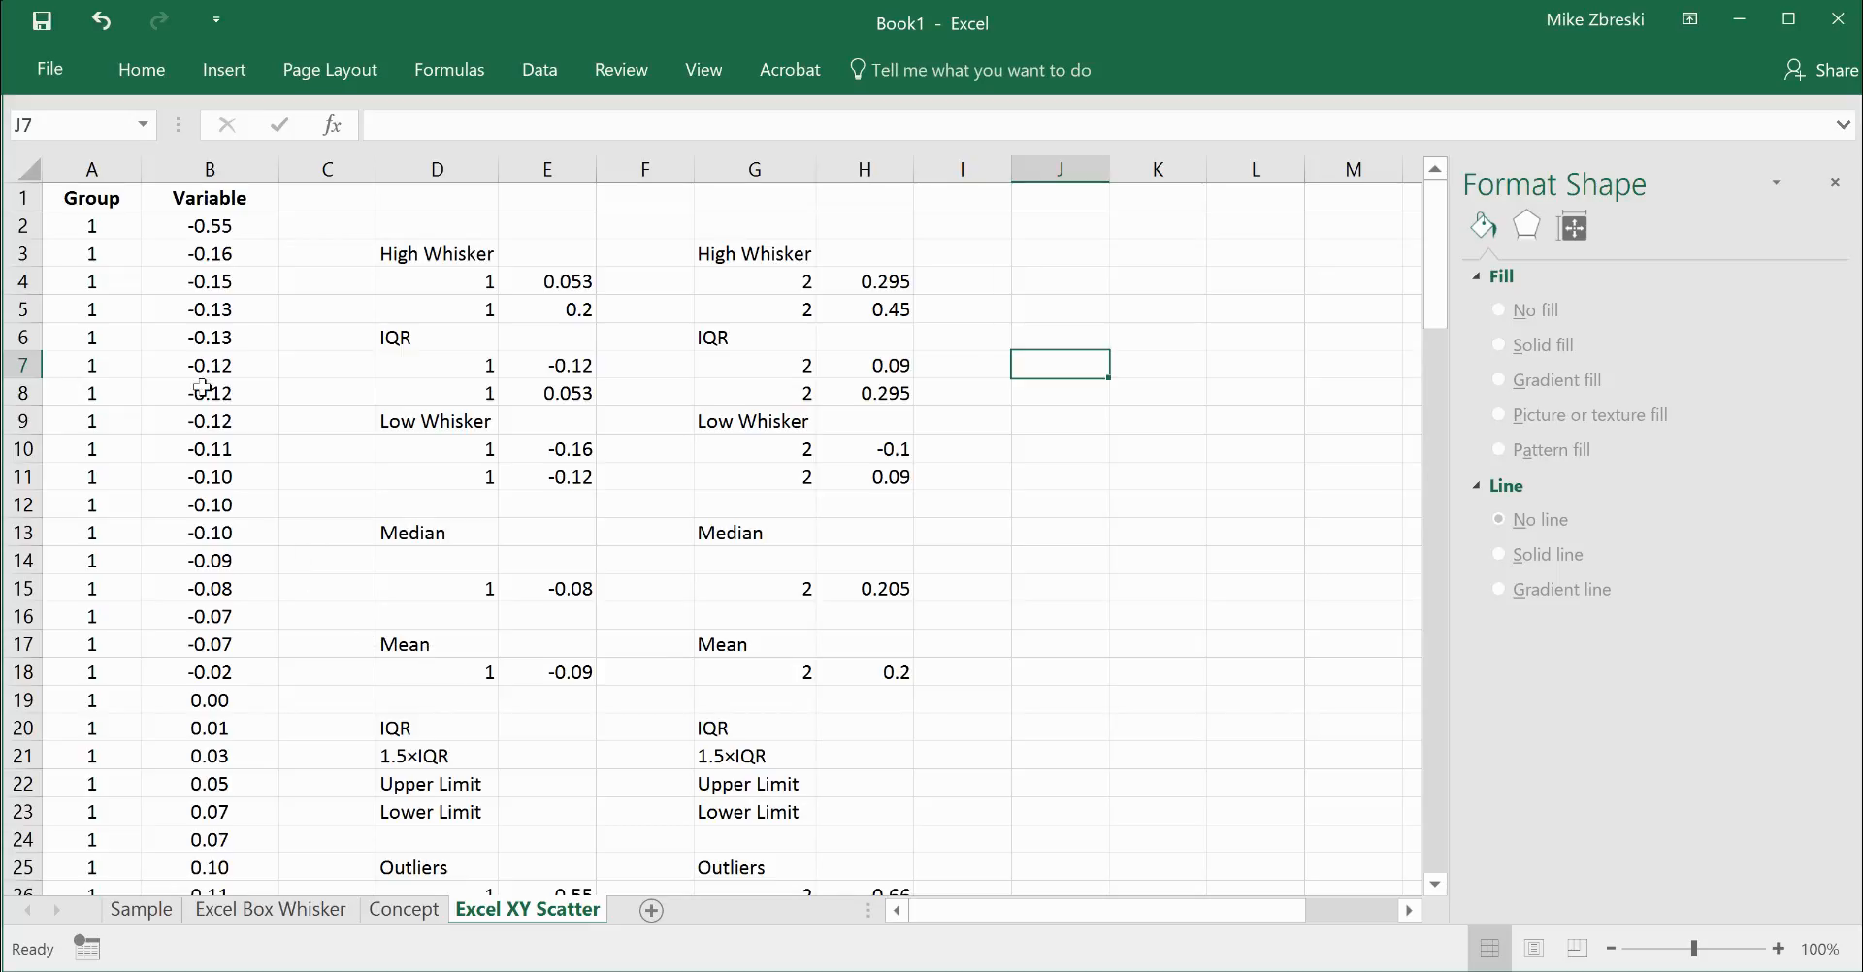
scroll(200, 382, down, 20)
scroll(202, 386, up, 17)
scroll(202, 386, up, 4)
scroll(124, 457, down, 13)
scroll(125, 457, up, 13)
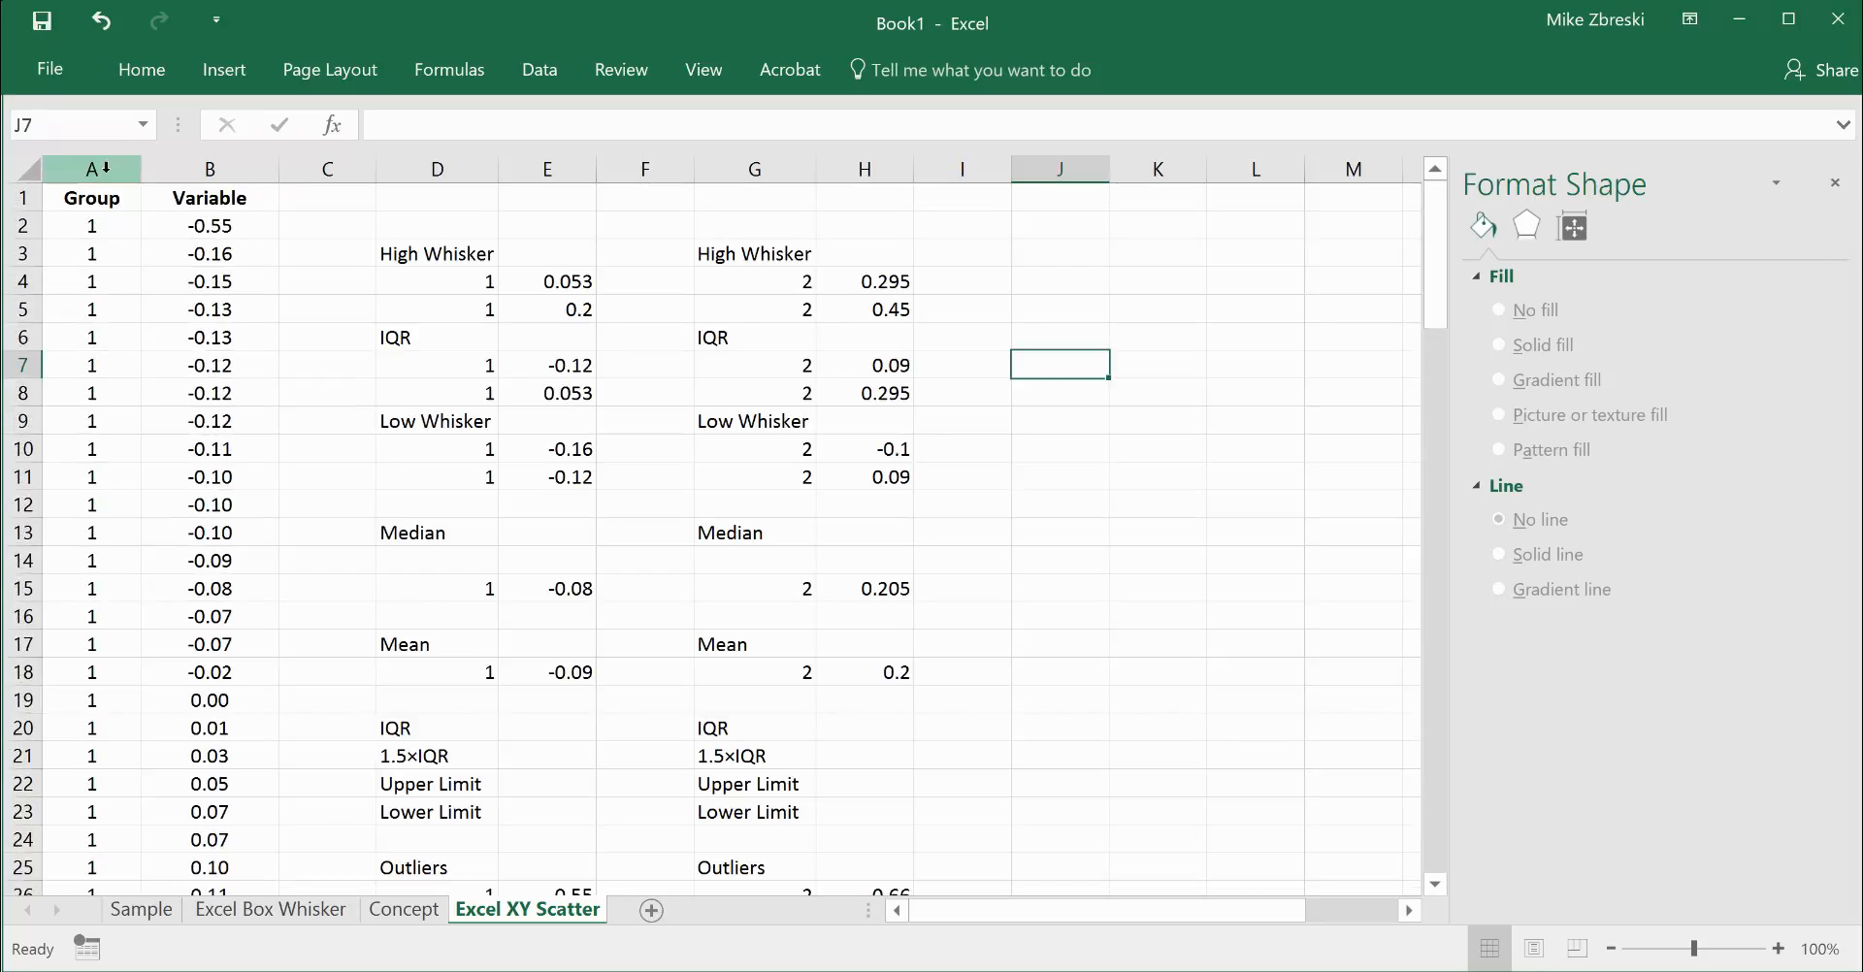
Examine the full Group and Variable columns on the Excel XY Scatter sheet down to their last entries.
click(93, 198)
key(ctrl+shift+Down)
scroll(89, 582, down, 10)
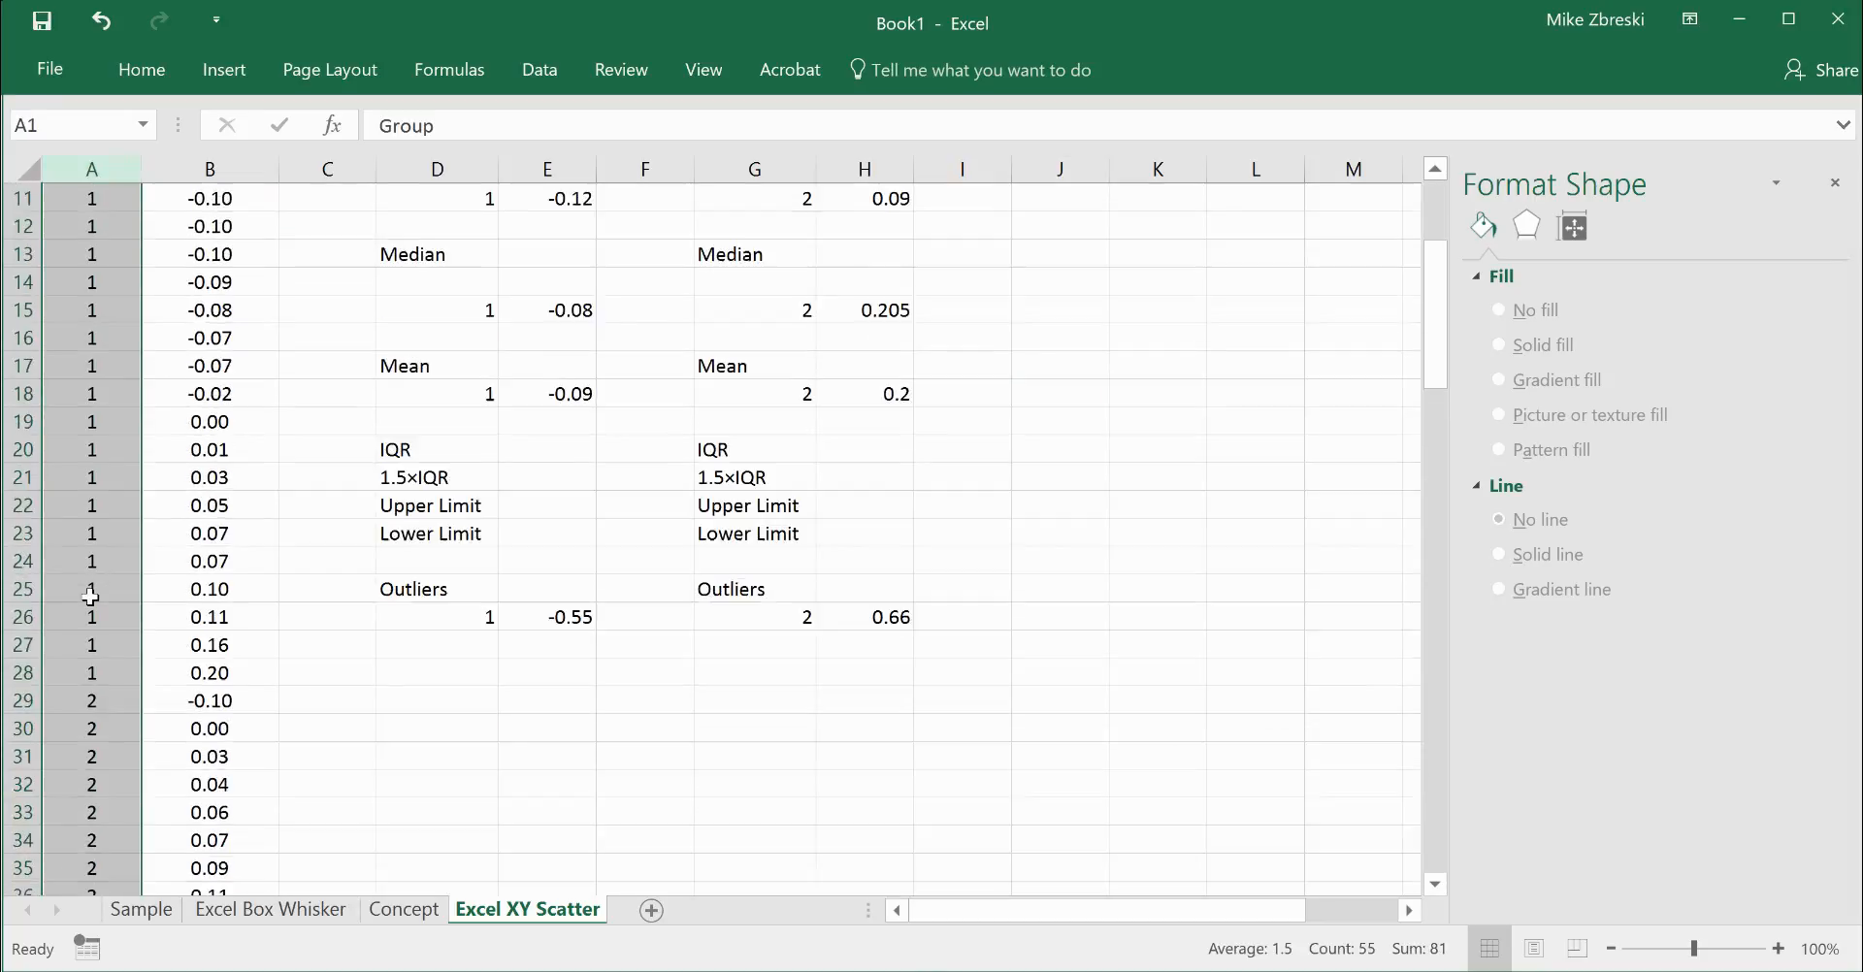
scroll(228, 583, up, 10)
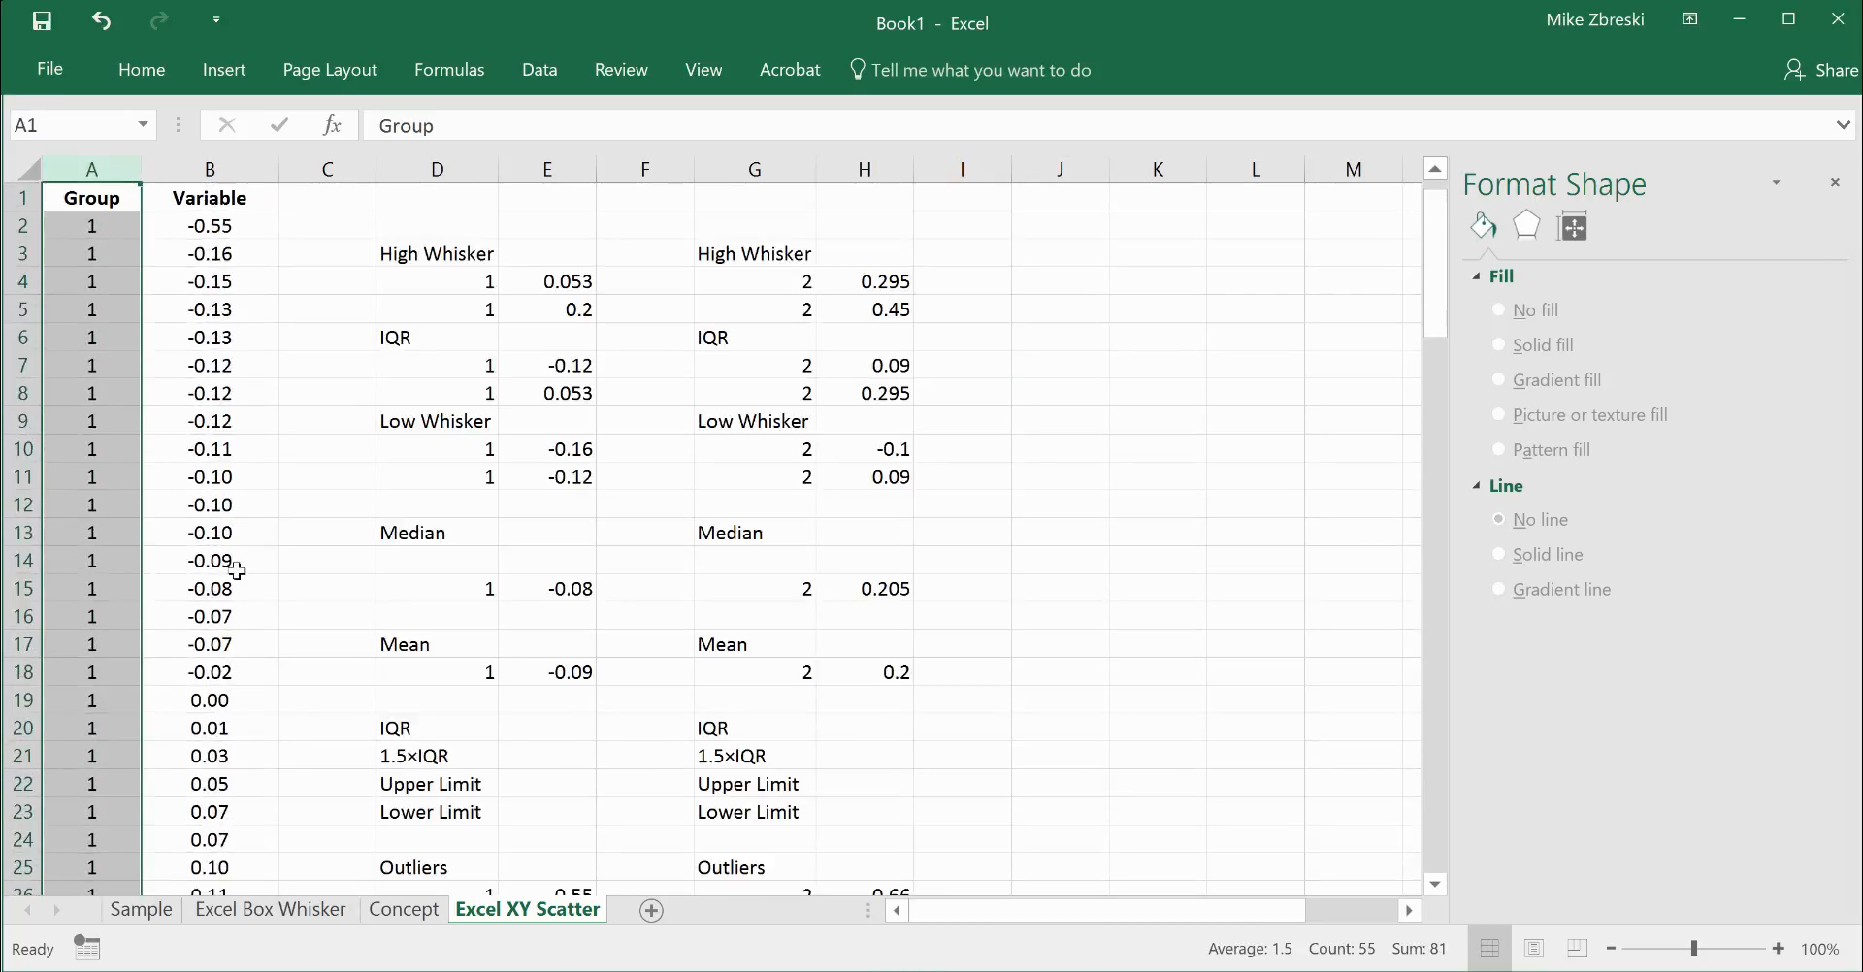
click(233, 197)
key(ctrl+shift+Down)
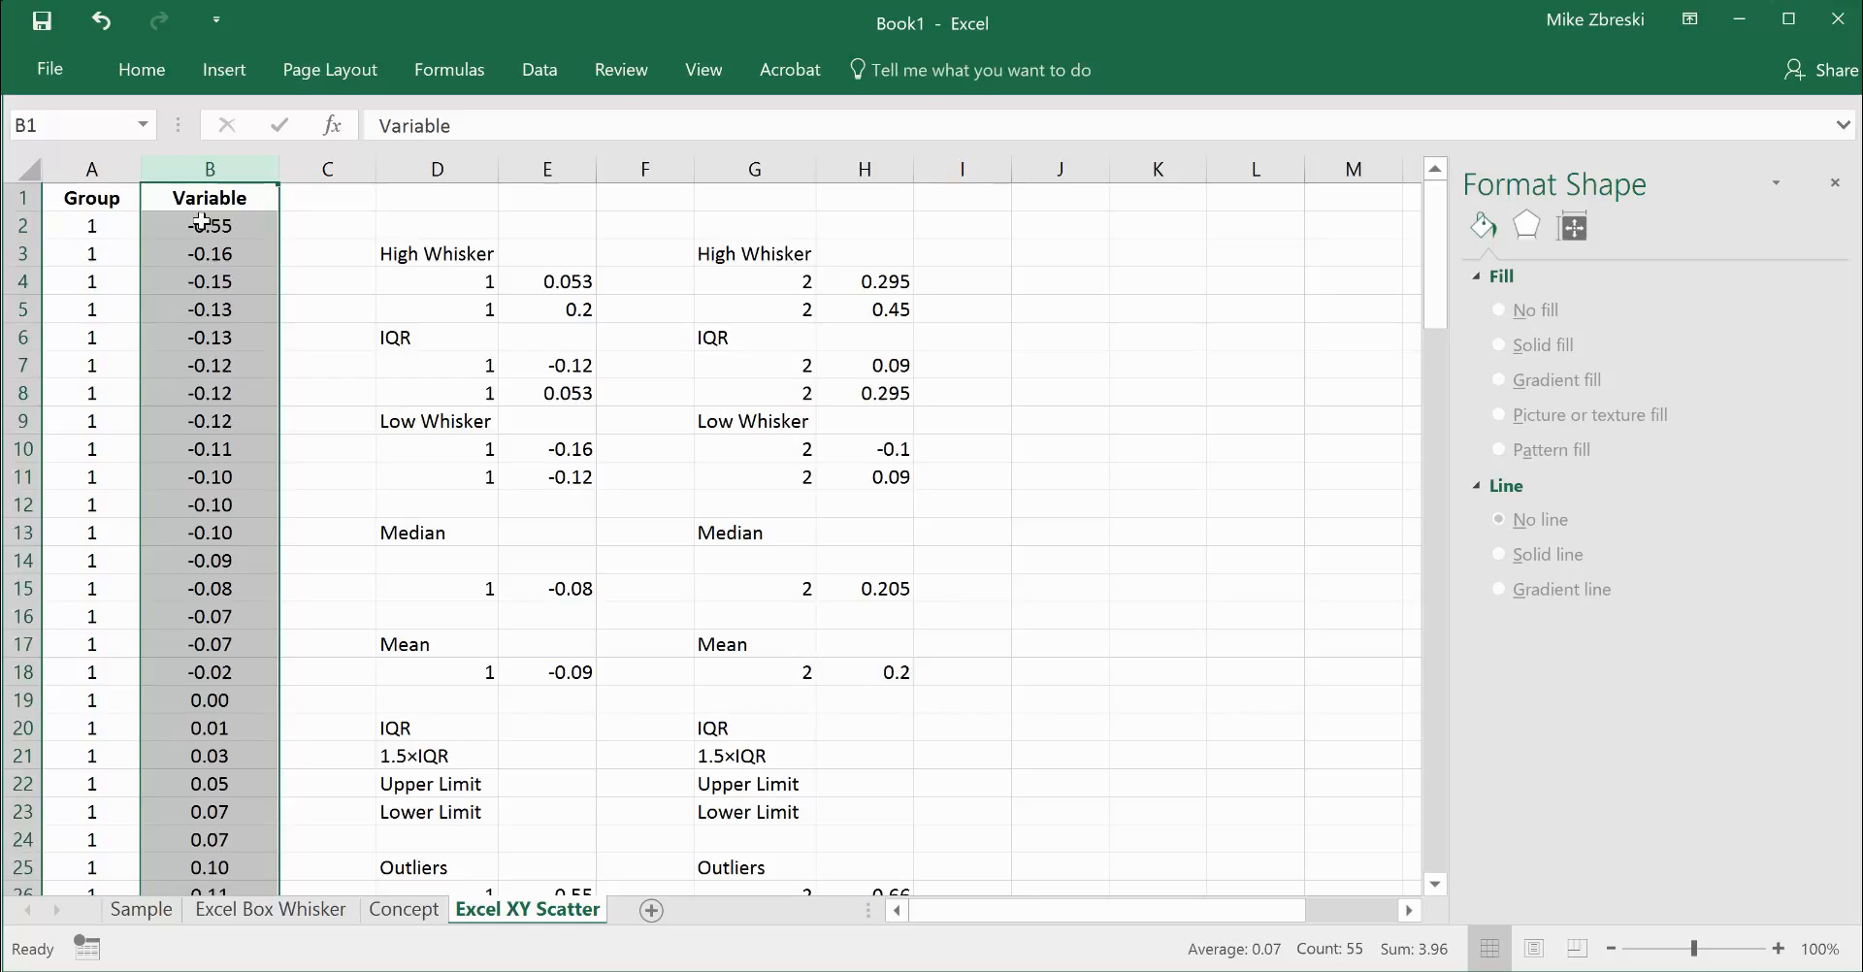
scroll(213, 521, down, 10)
scroll(214, 521, down, 7)
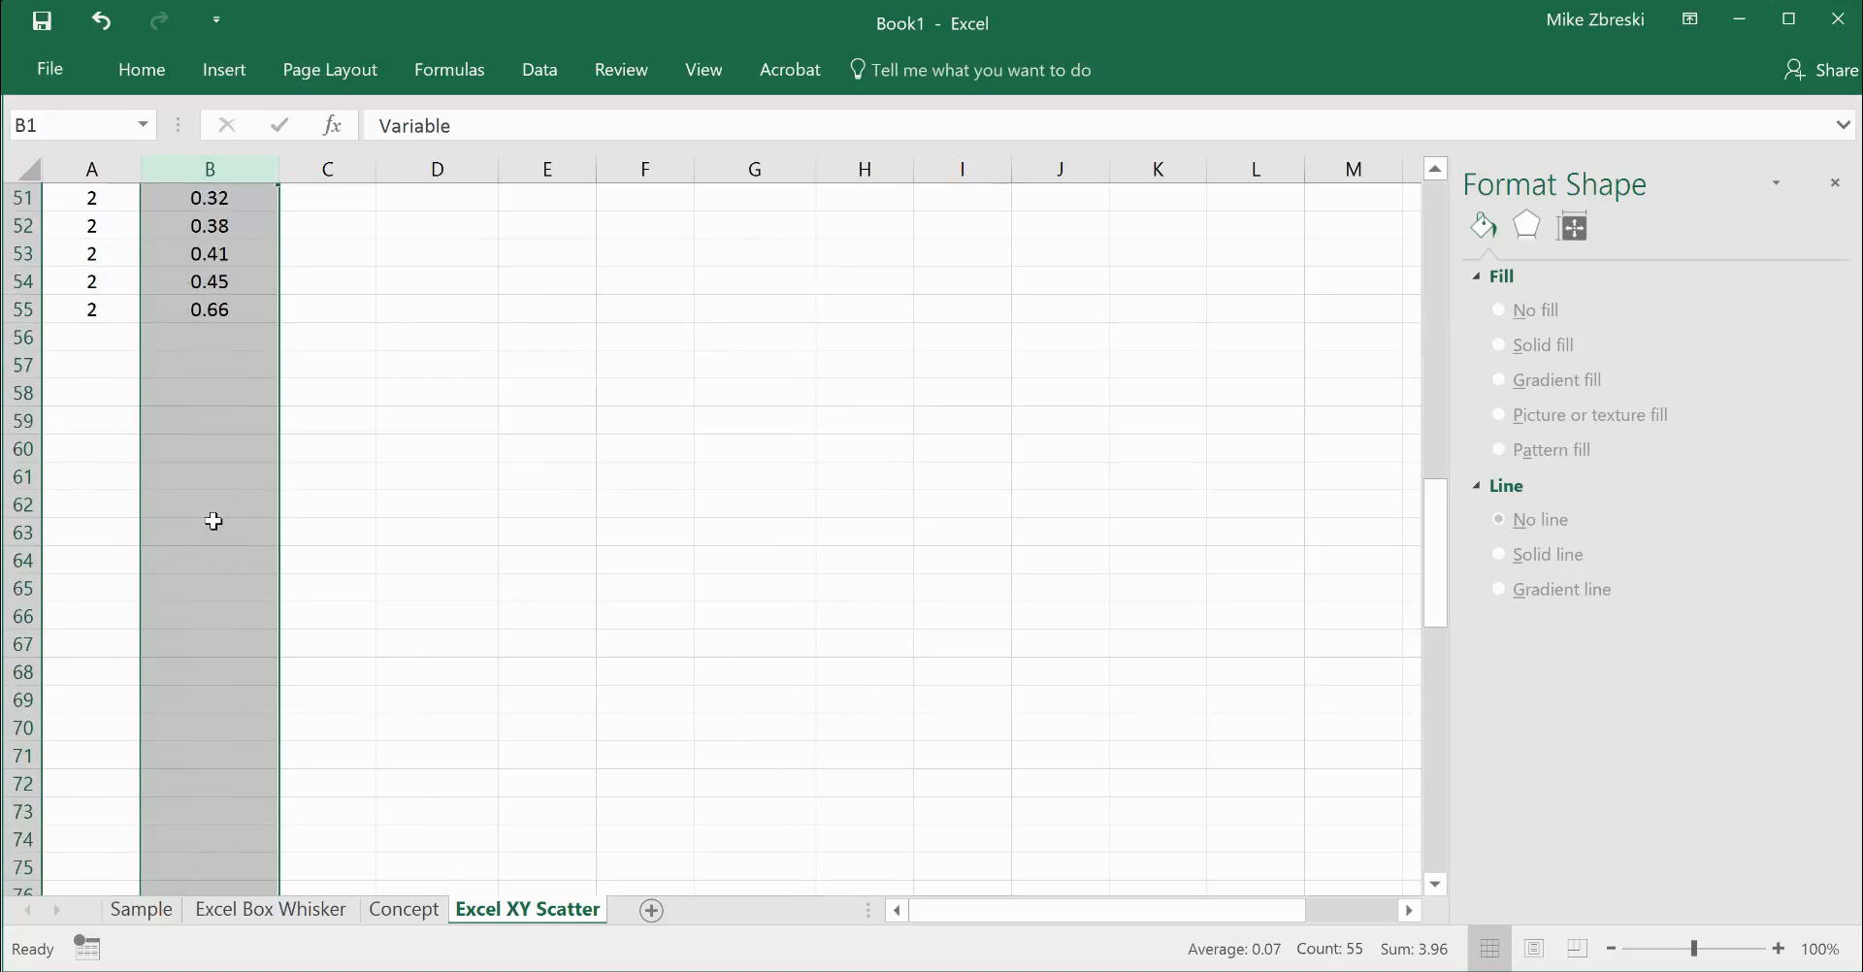
scroll(213, 521, up, 17)
Deselect the Variable column and close the shape formatting pane to give the worksheet more room.
click(1028, 497)
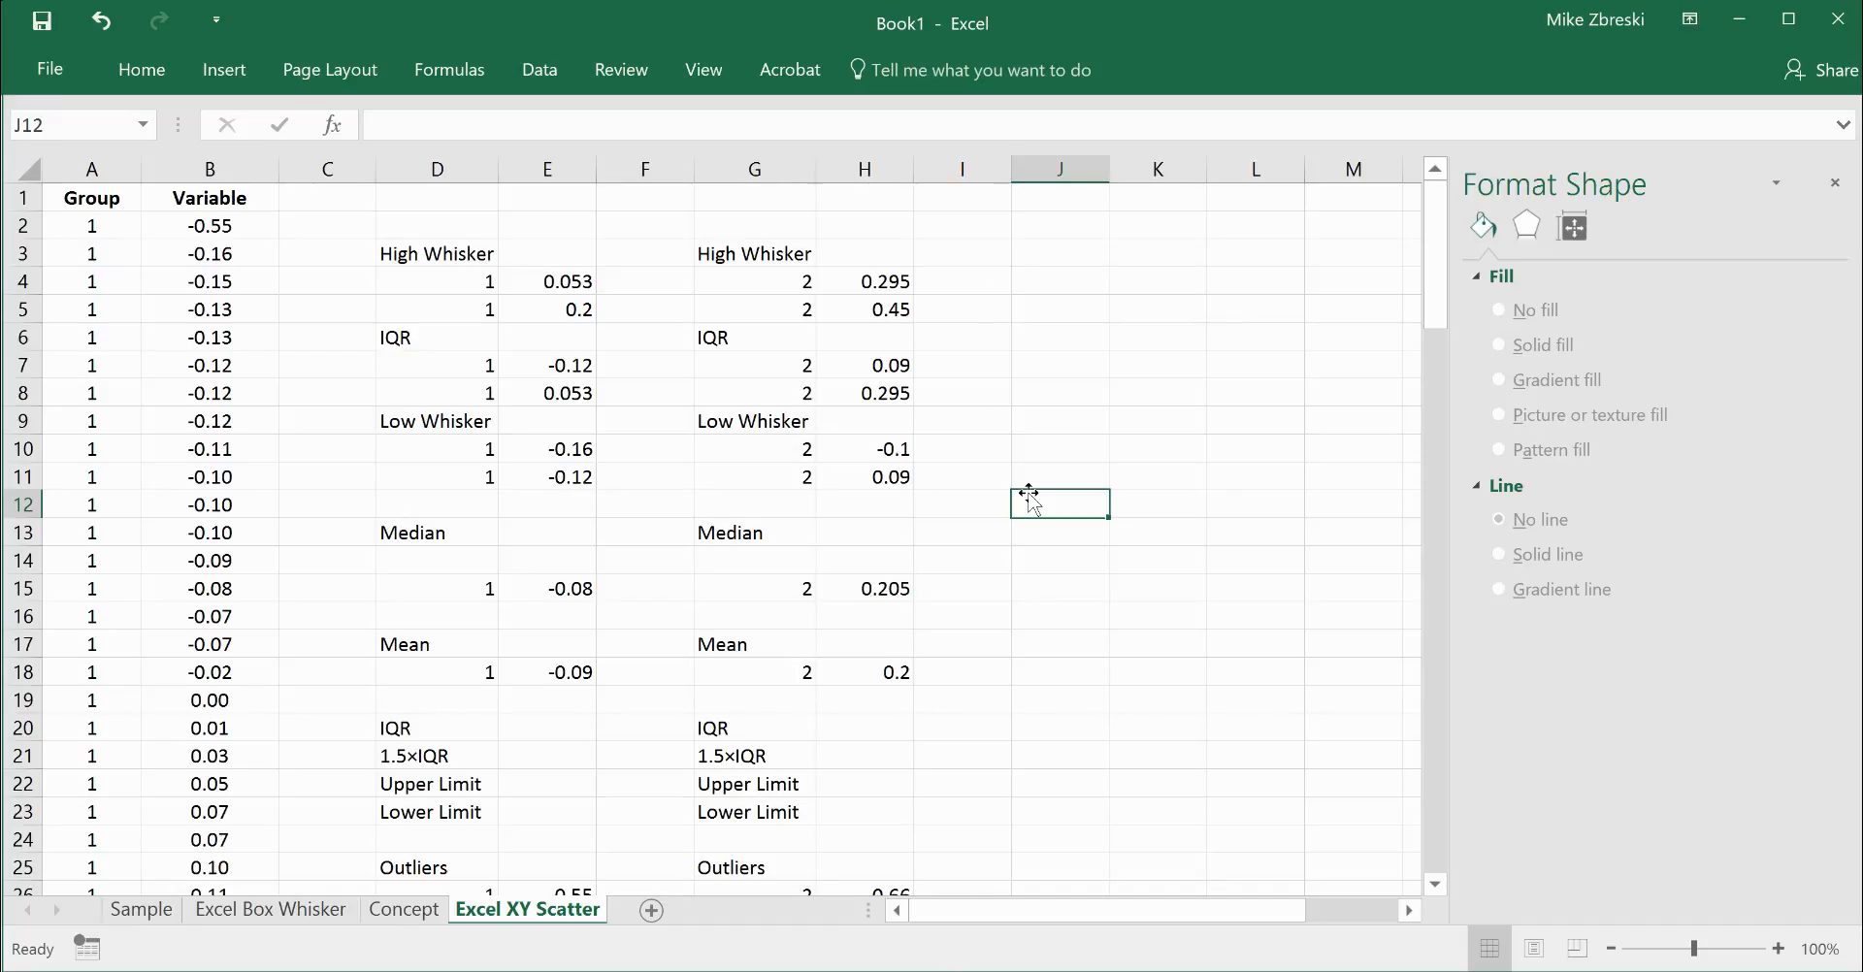
click(1834, 182)
click(1047, 233)
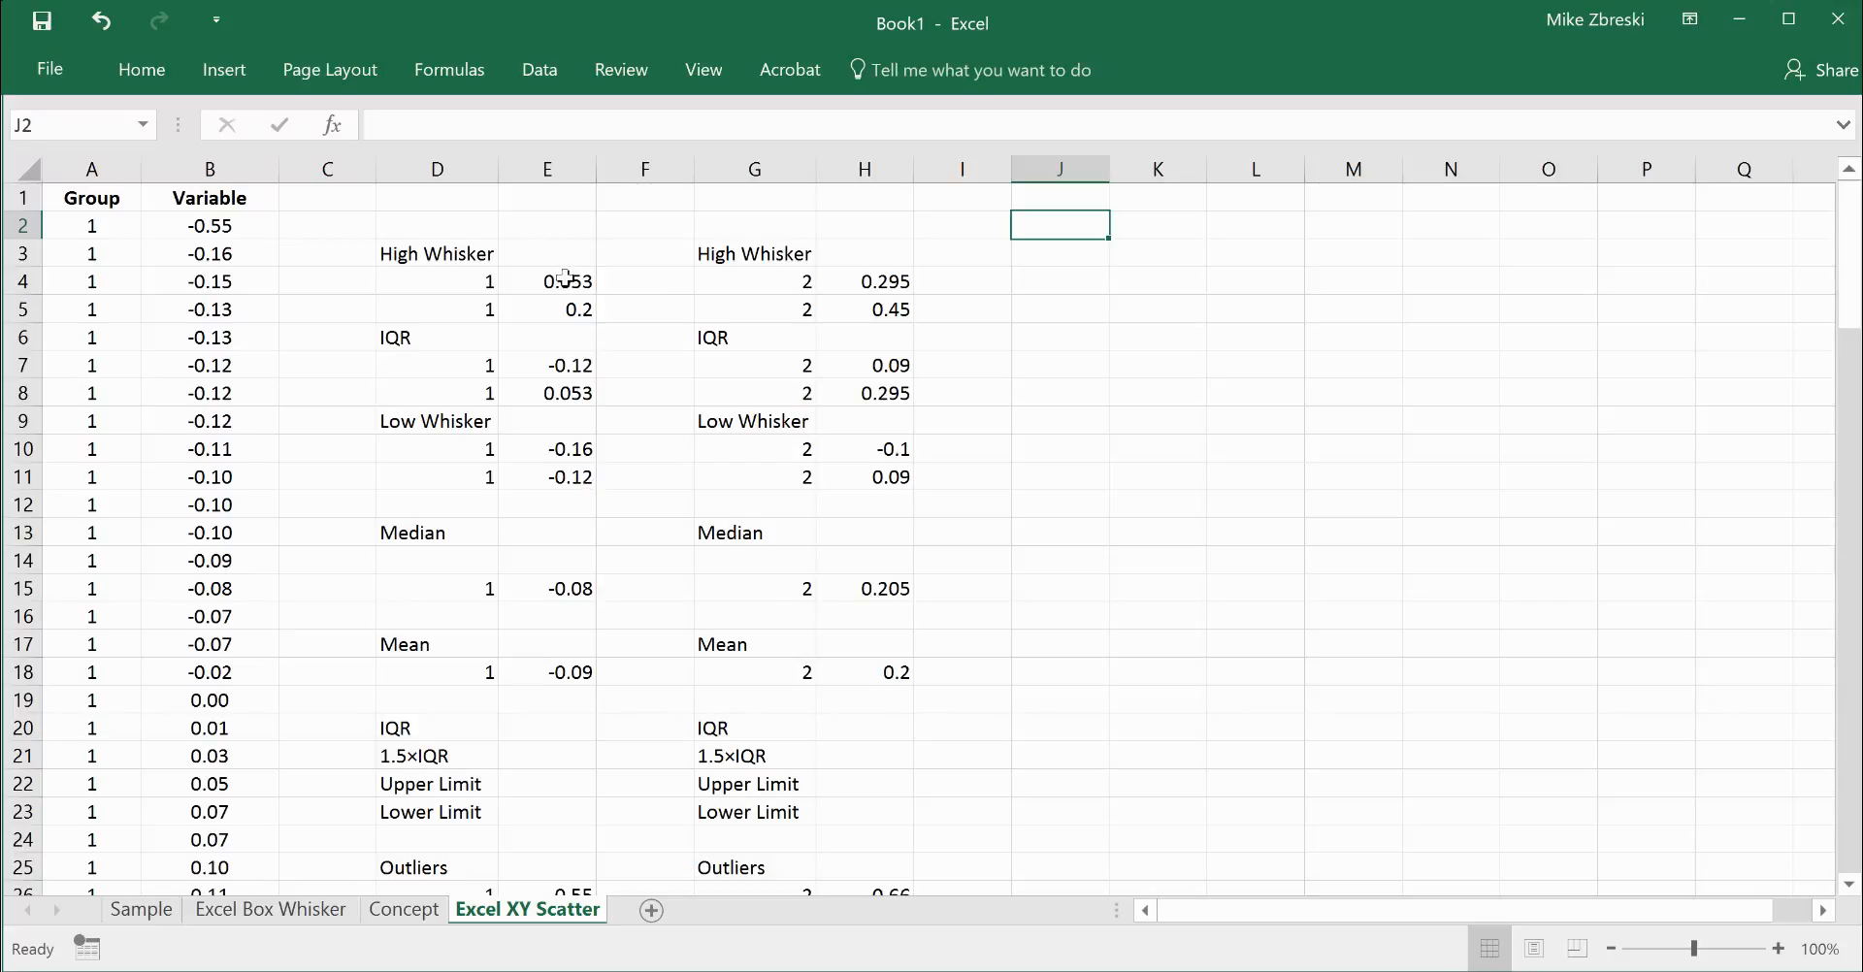
Examine Group 1's high whisker, IQR, low whisker, median, mean, limit and outlier cells in columns D and E.
drag(566, 276, 573, 309)
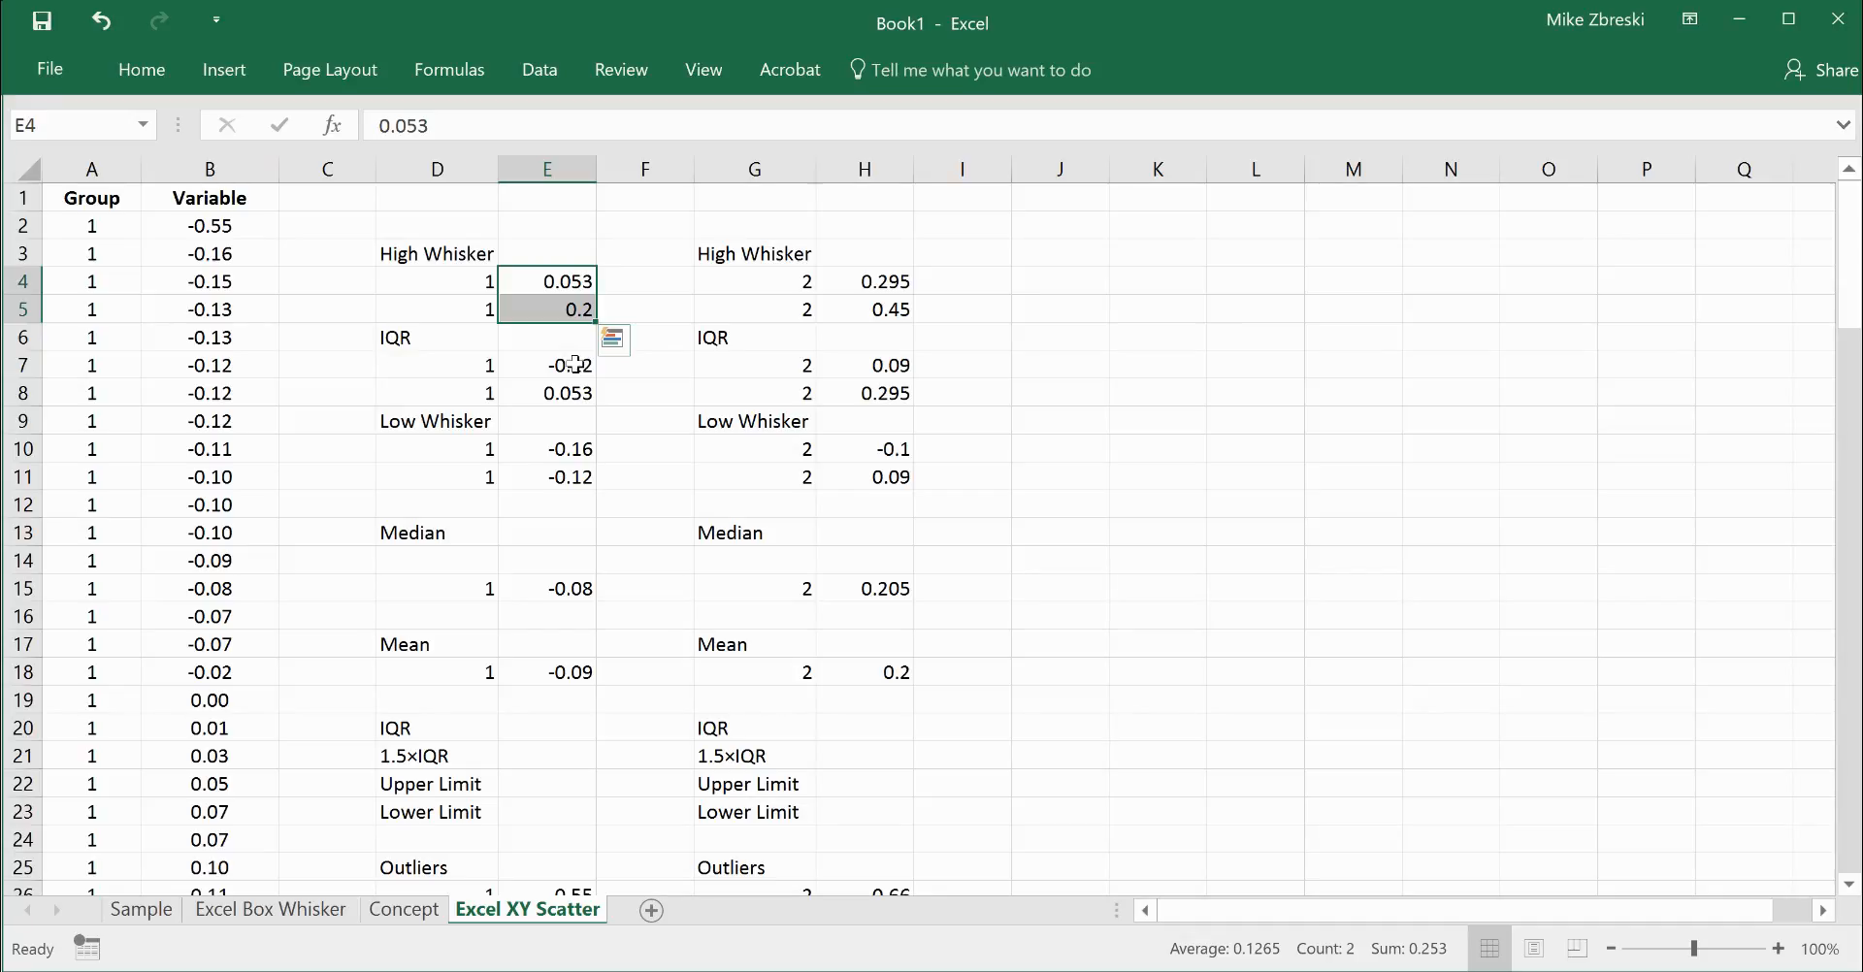
drag(574, 364, 572, 398)
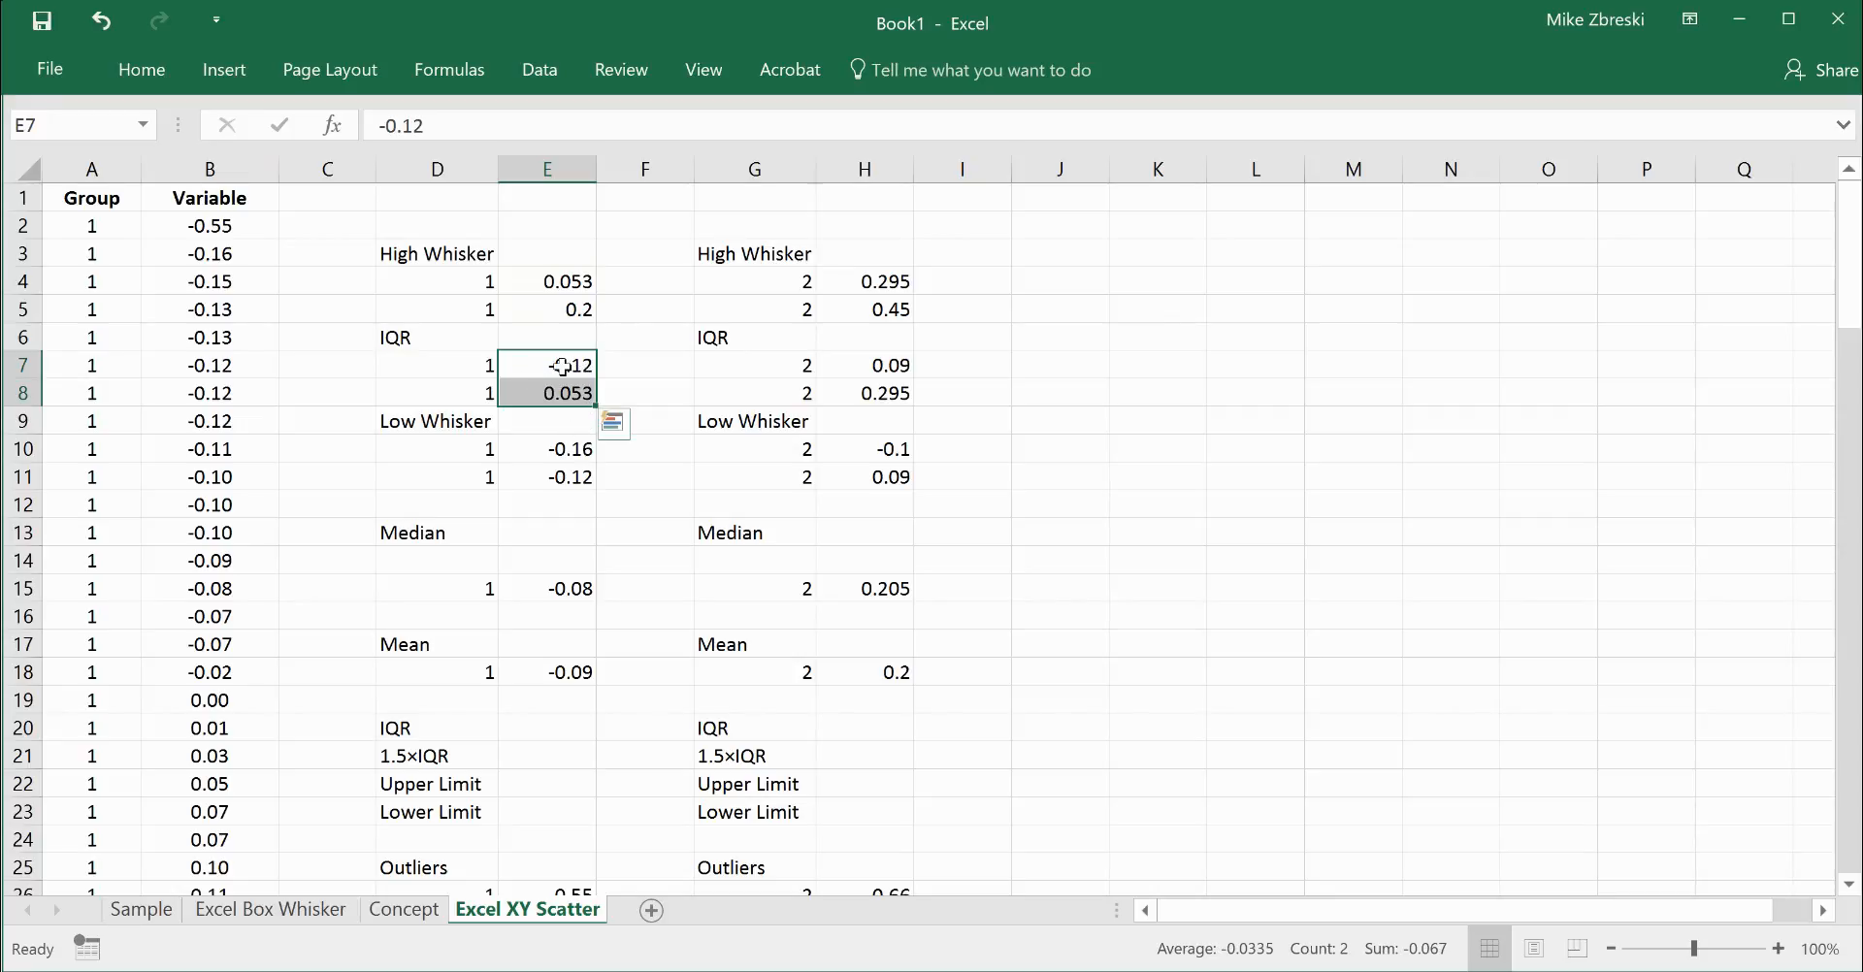
drag(558, 448, 557, 466)
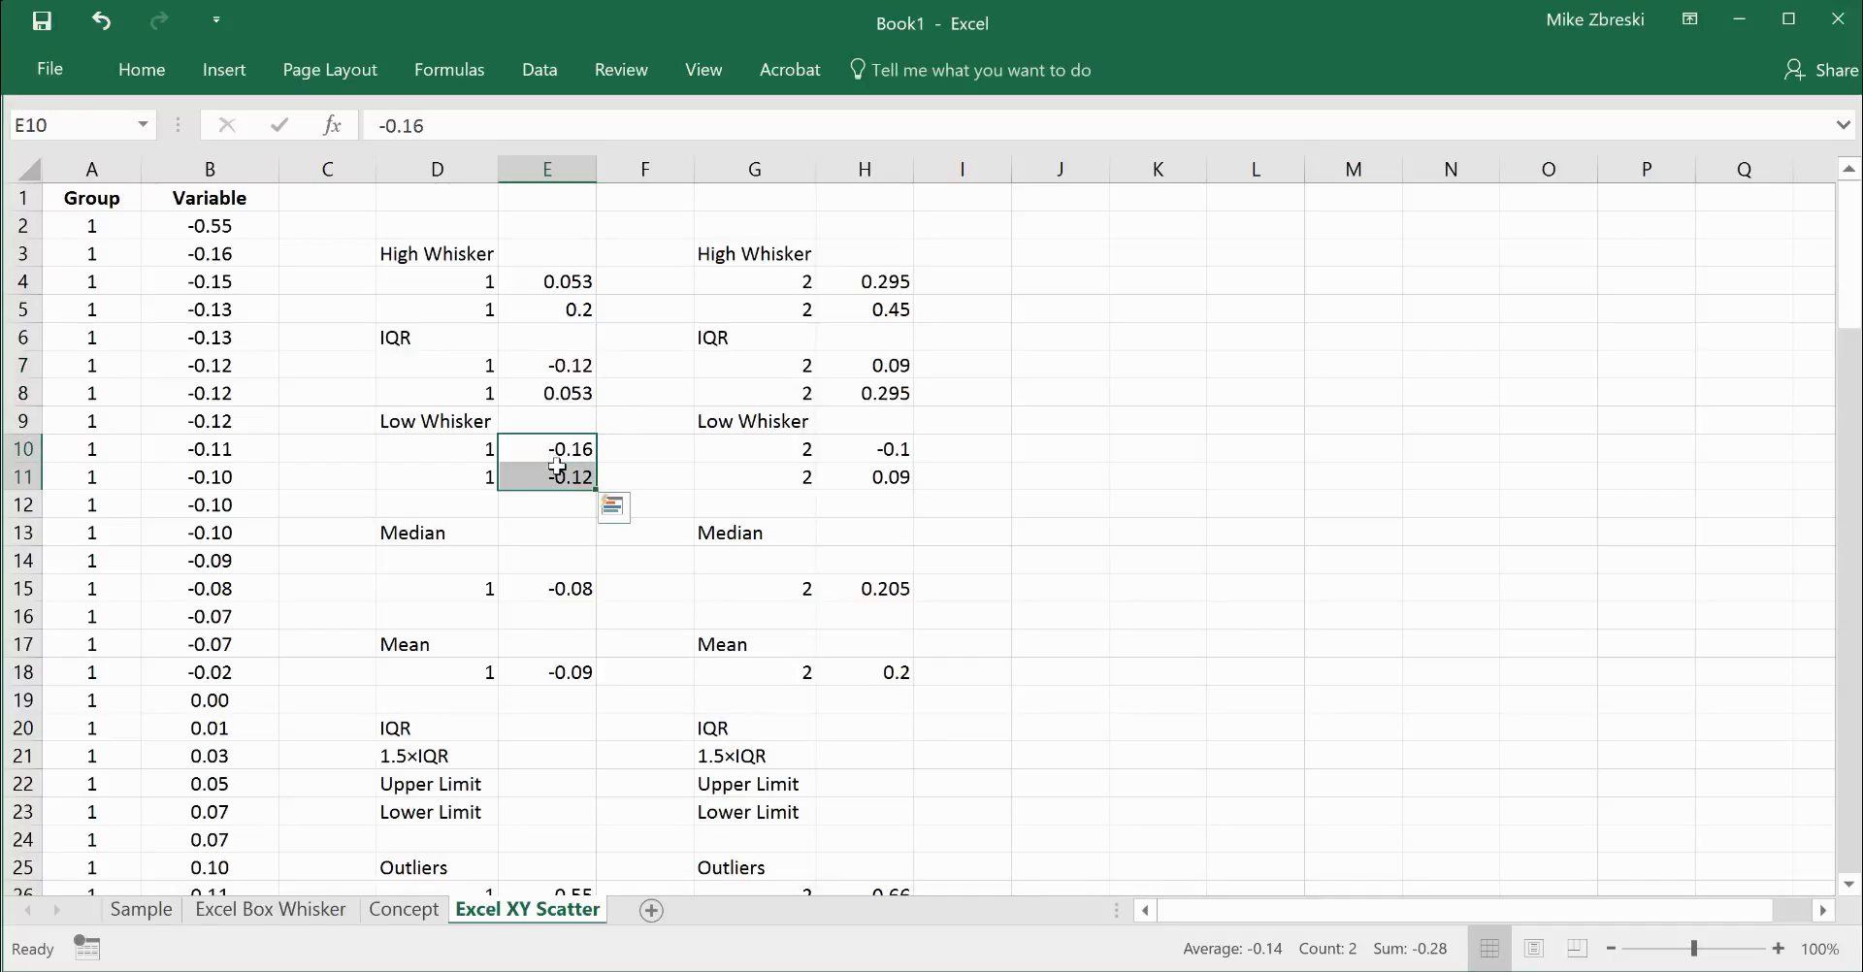
click(562, 586)
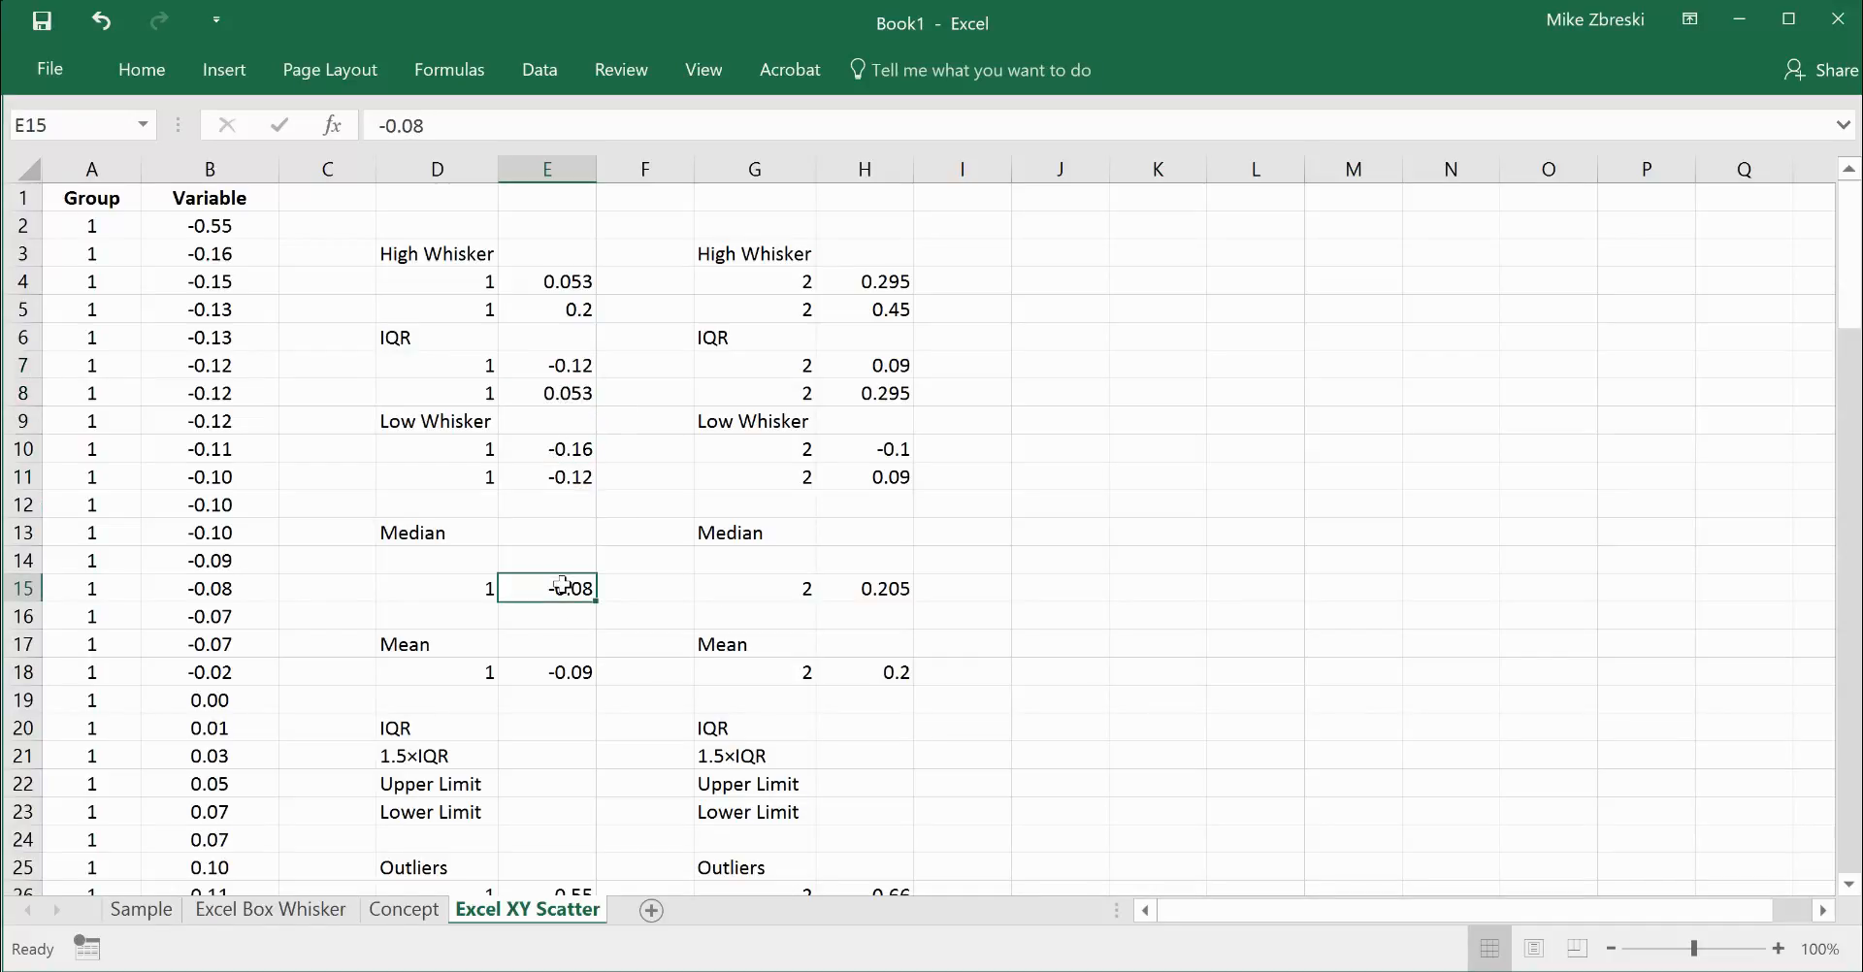
click(558, 673)
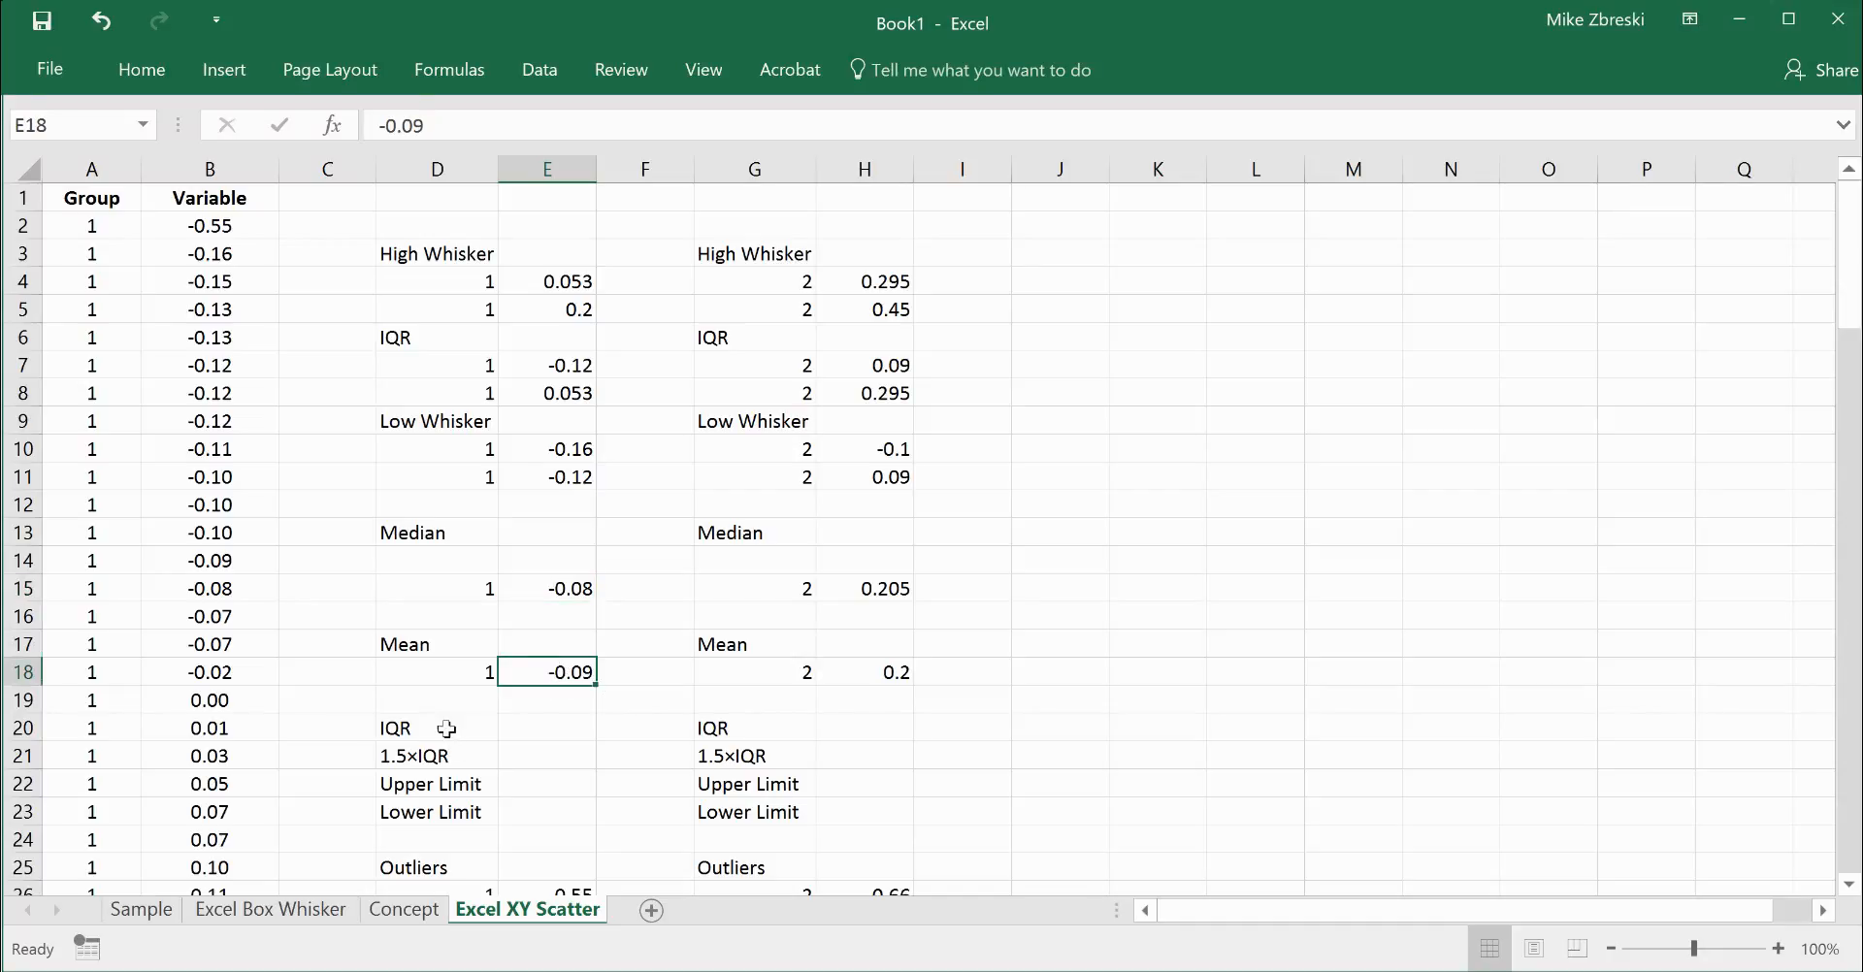
drag(445, 728, 537, 811)
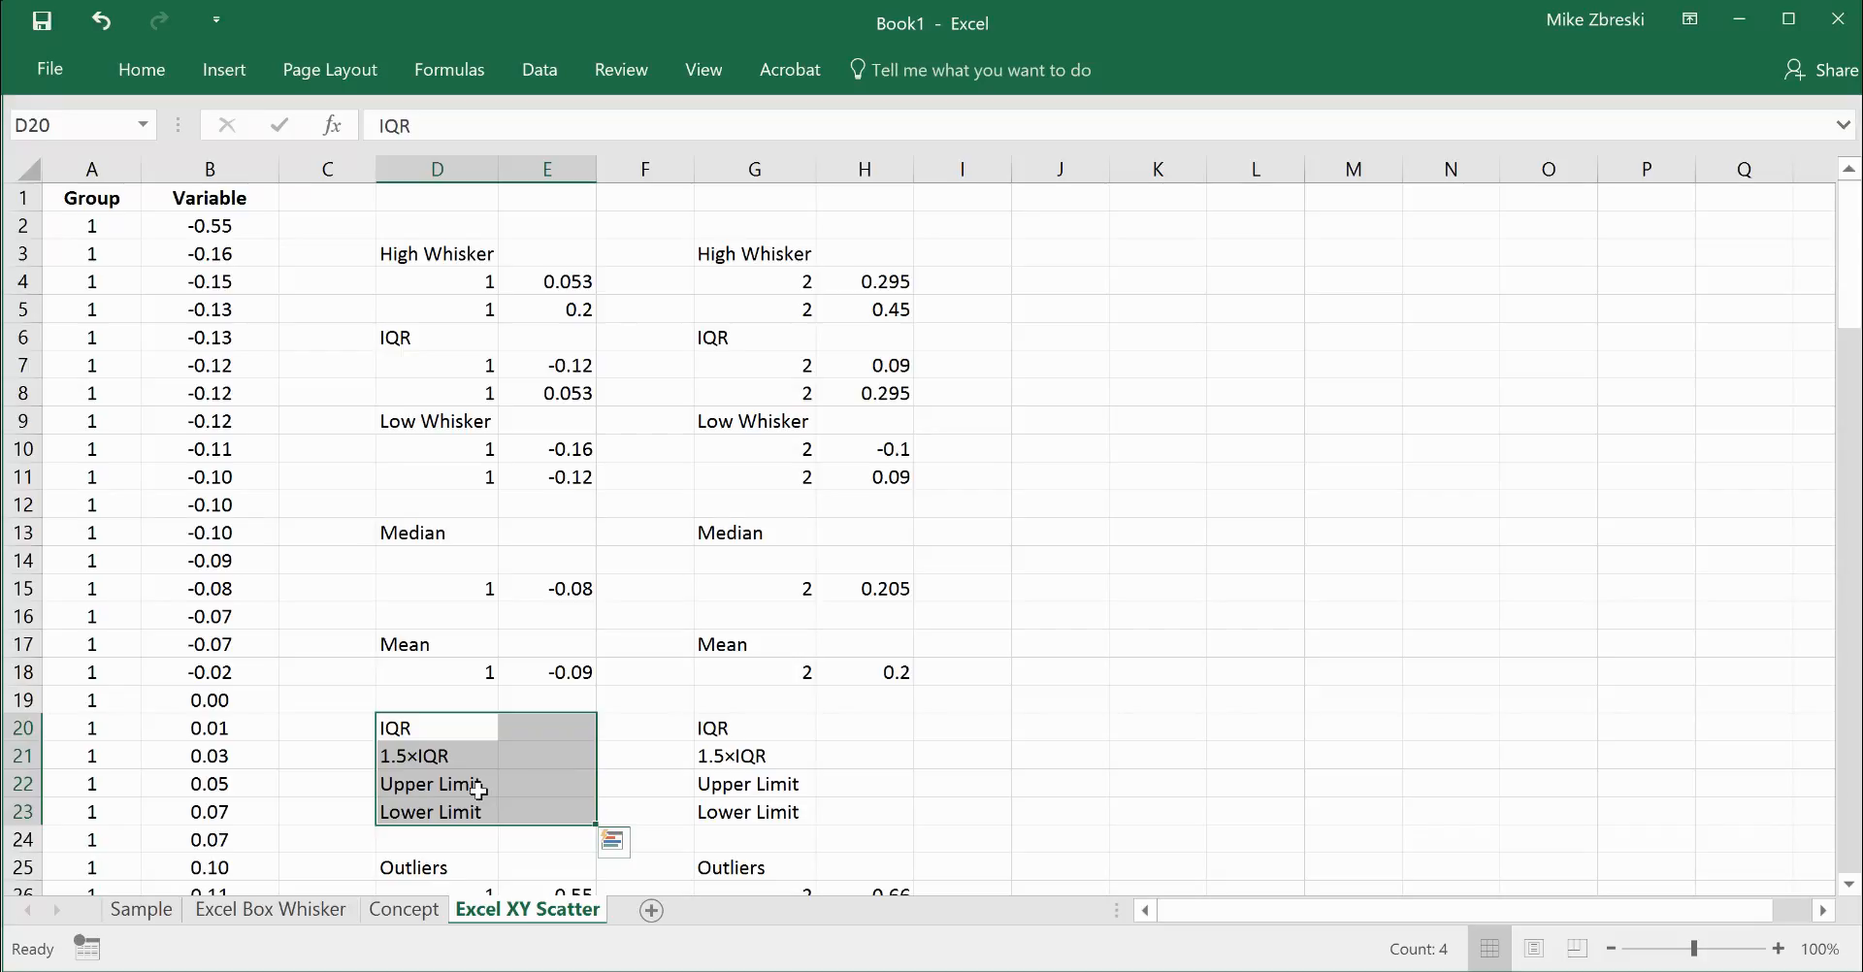
scroll(485, 788, down, 4)
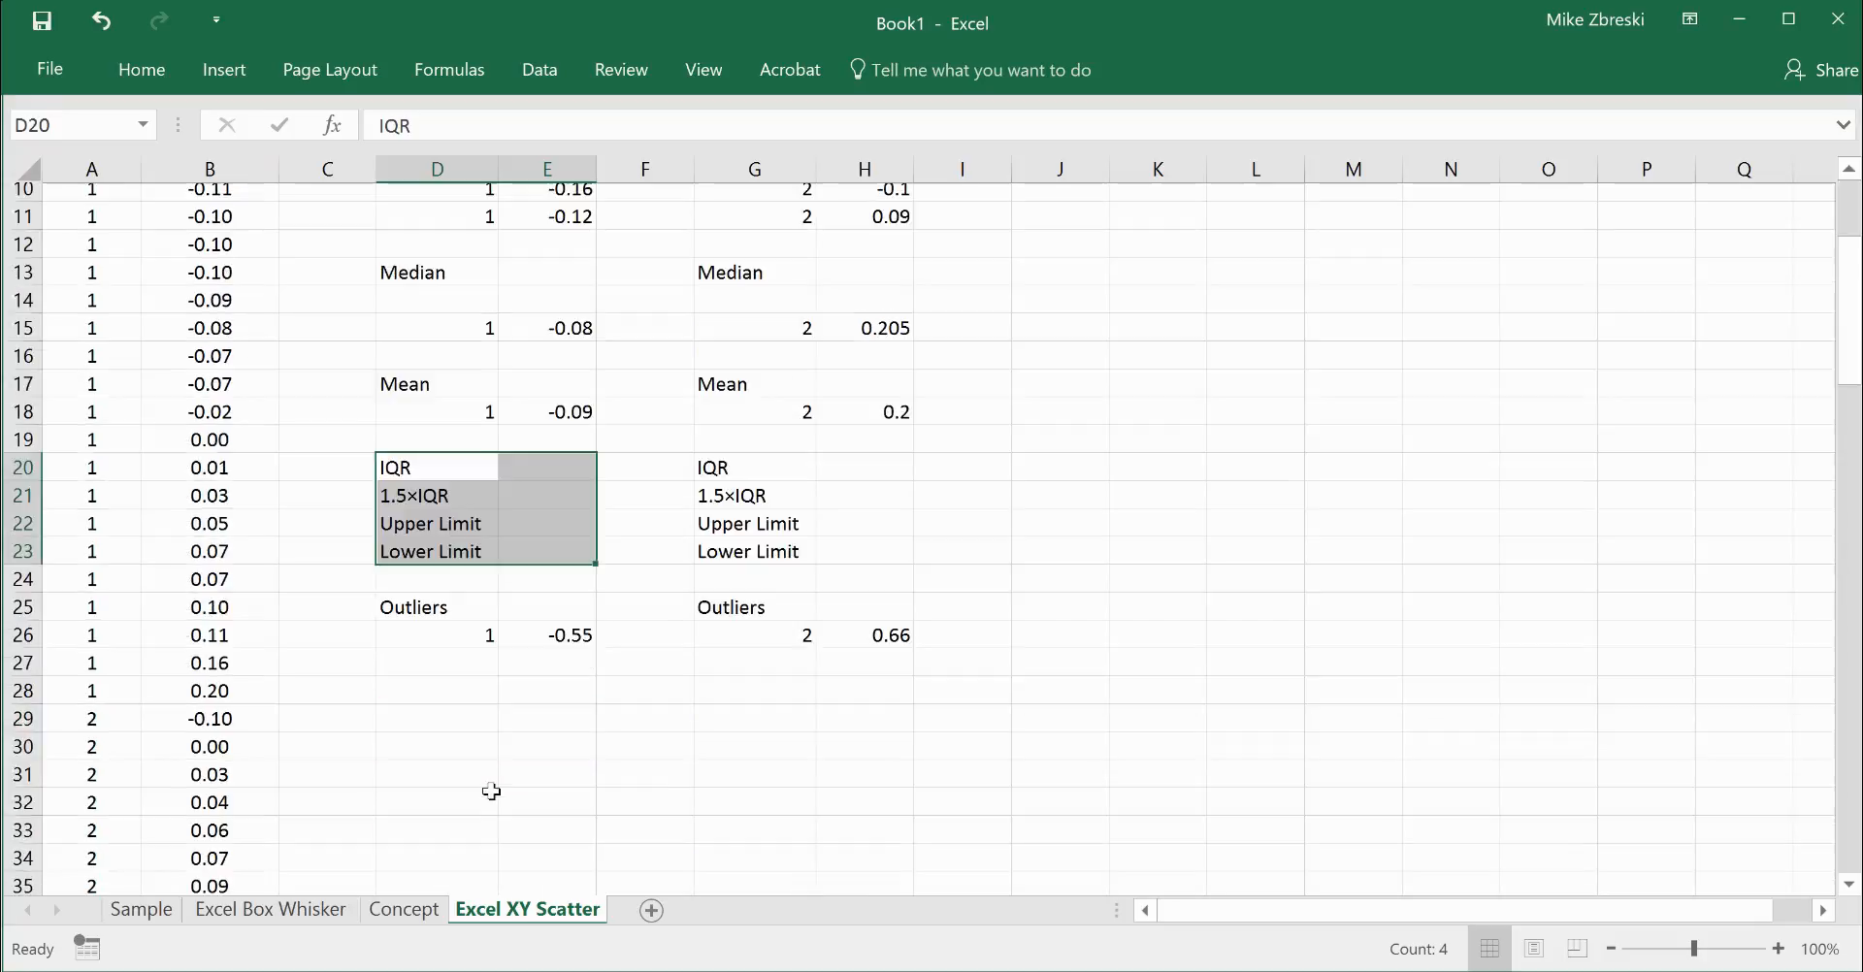
click(581, 663)
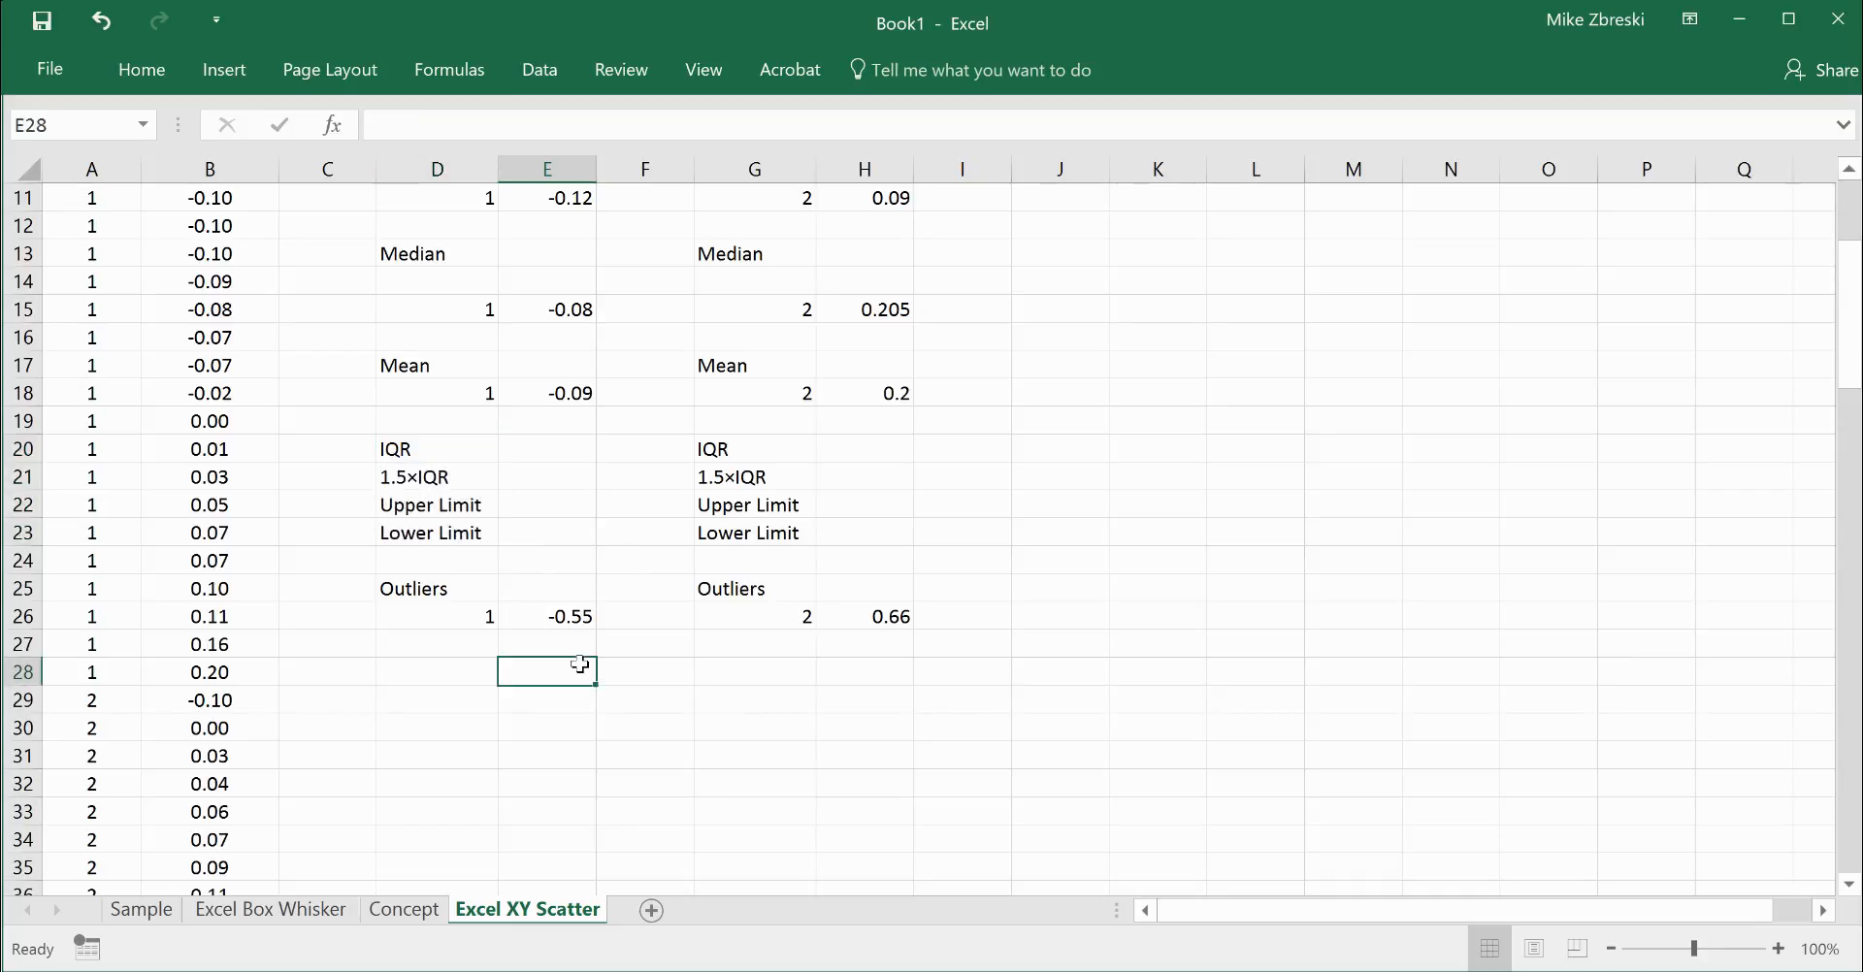
click(527, 618)
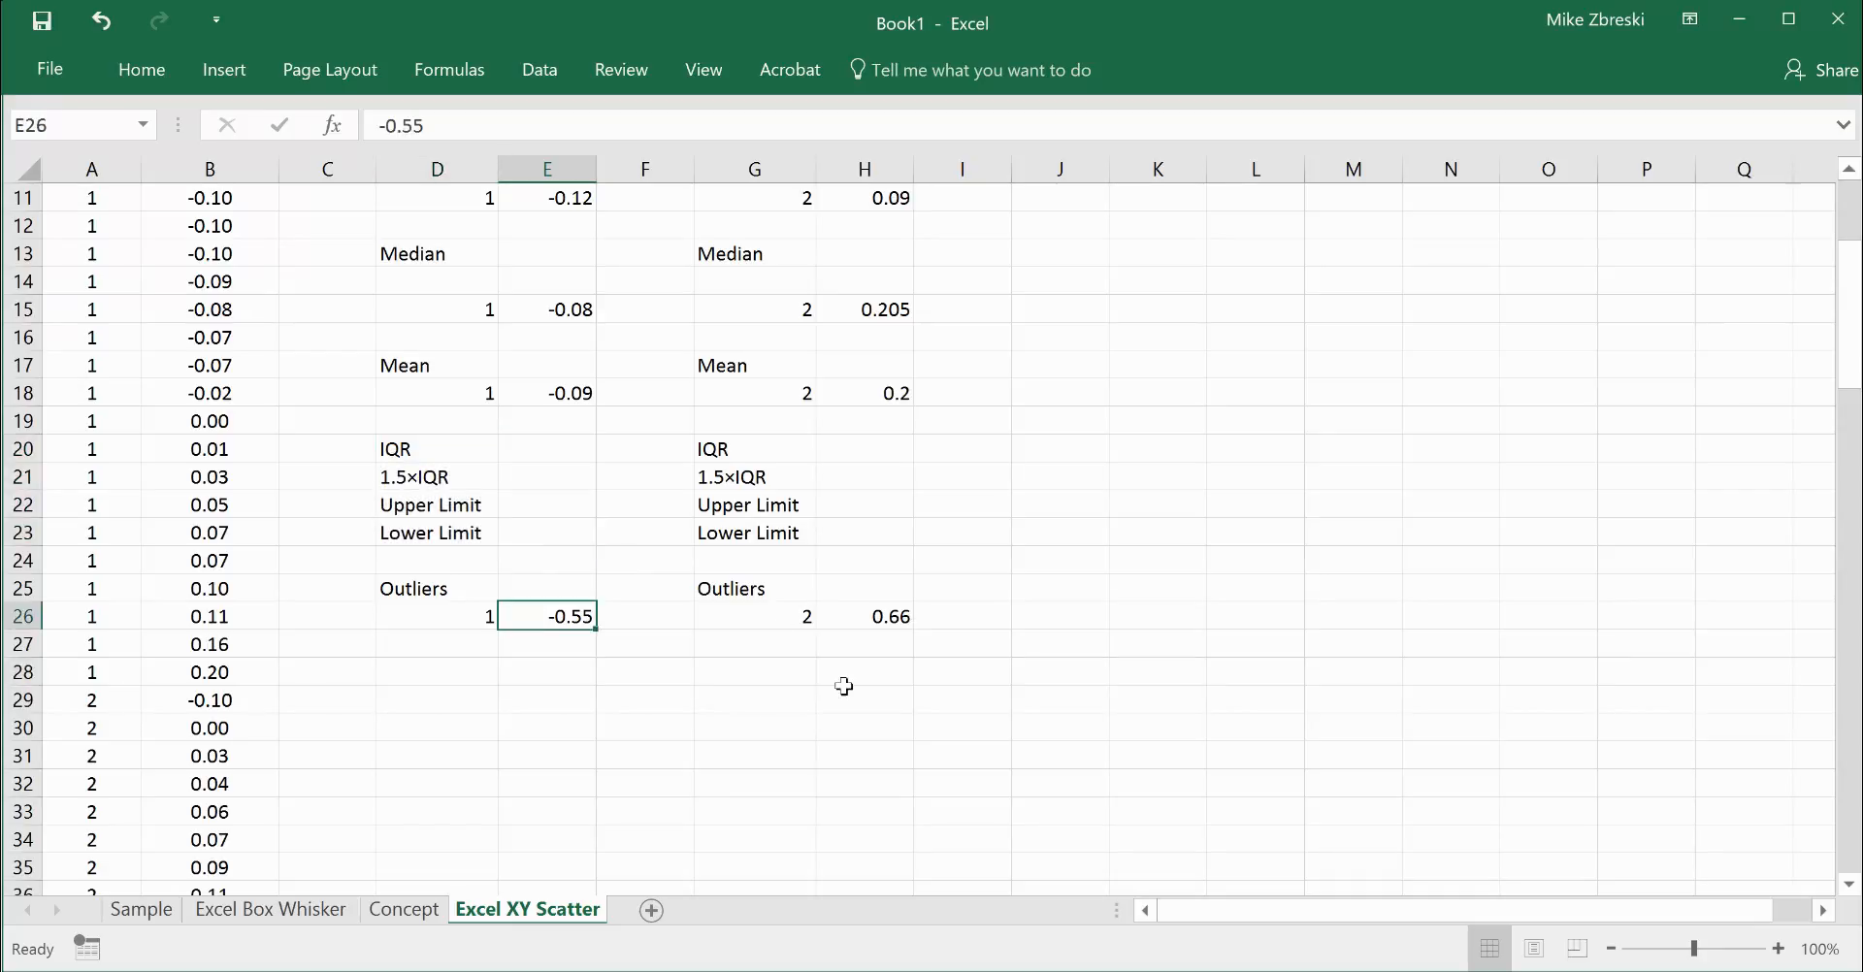
scroll(844, 686, up, 3)
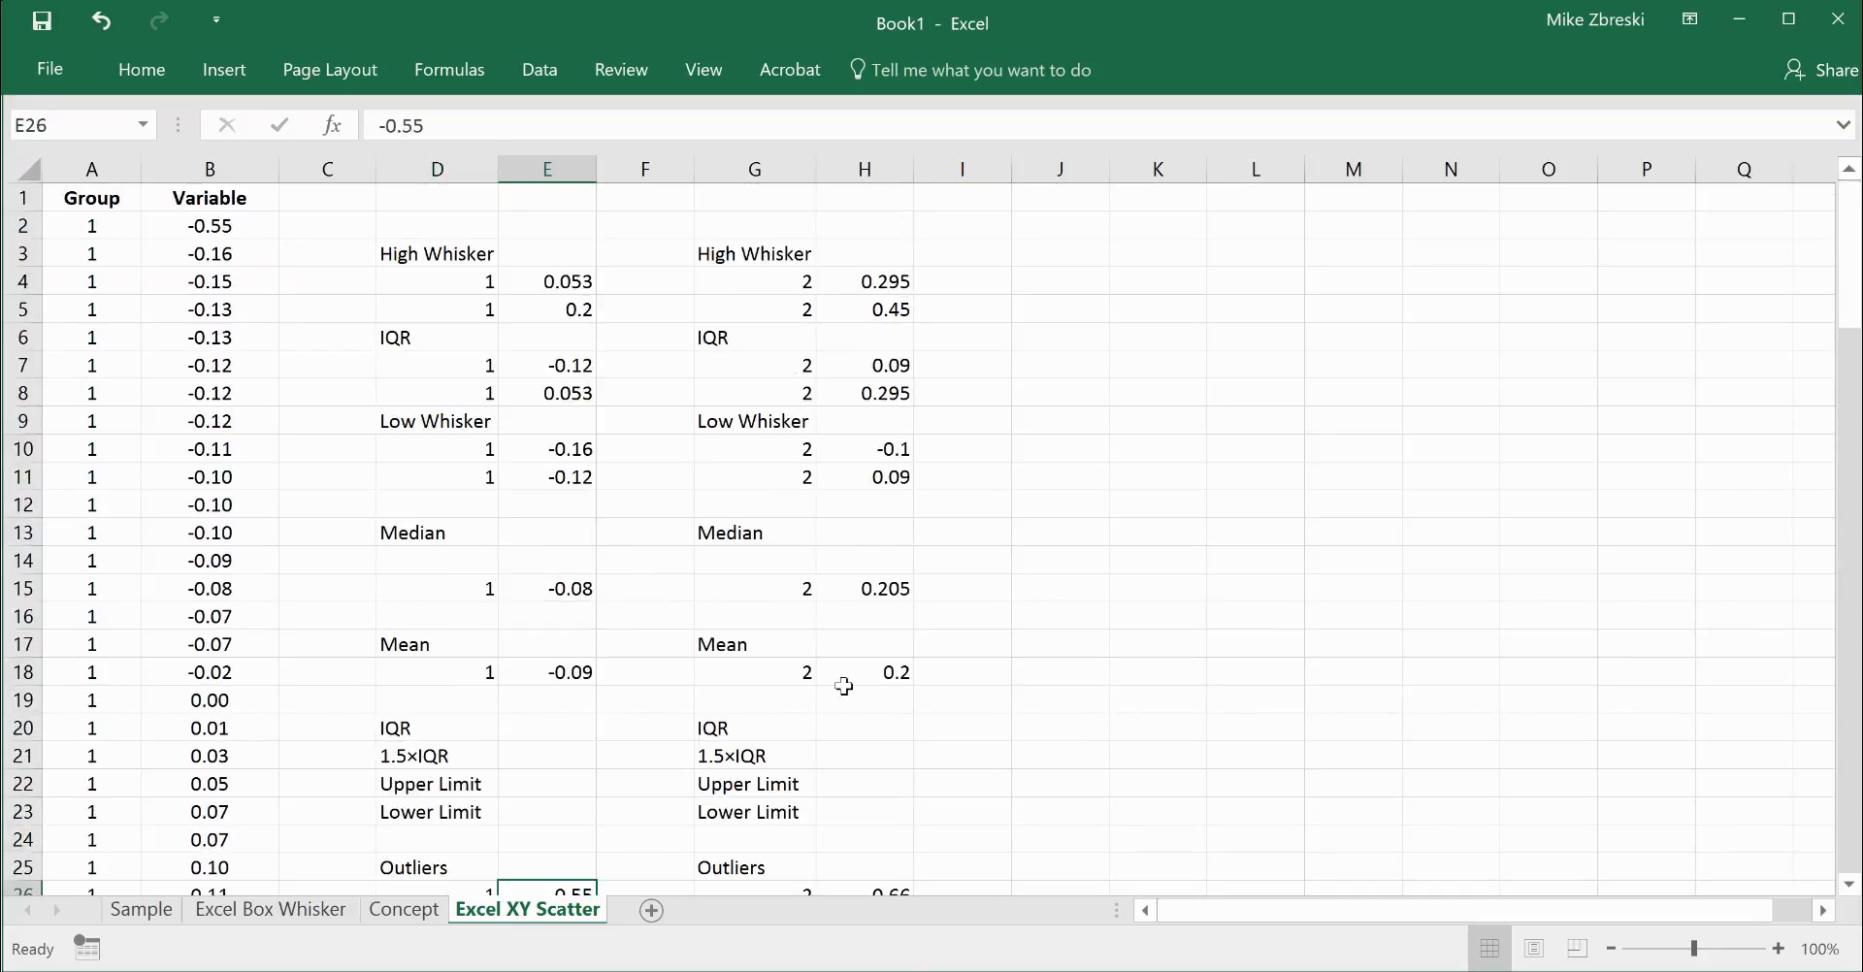
Compare the Concept chart's vertical lines with the Sample chart's Group 1 box and whiskers, returning to the Excel XY Scatter sheet.
click(404, 909)
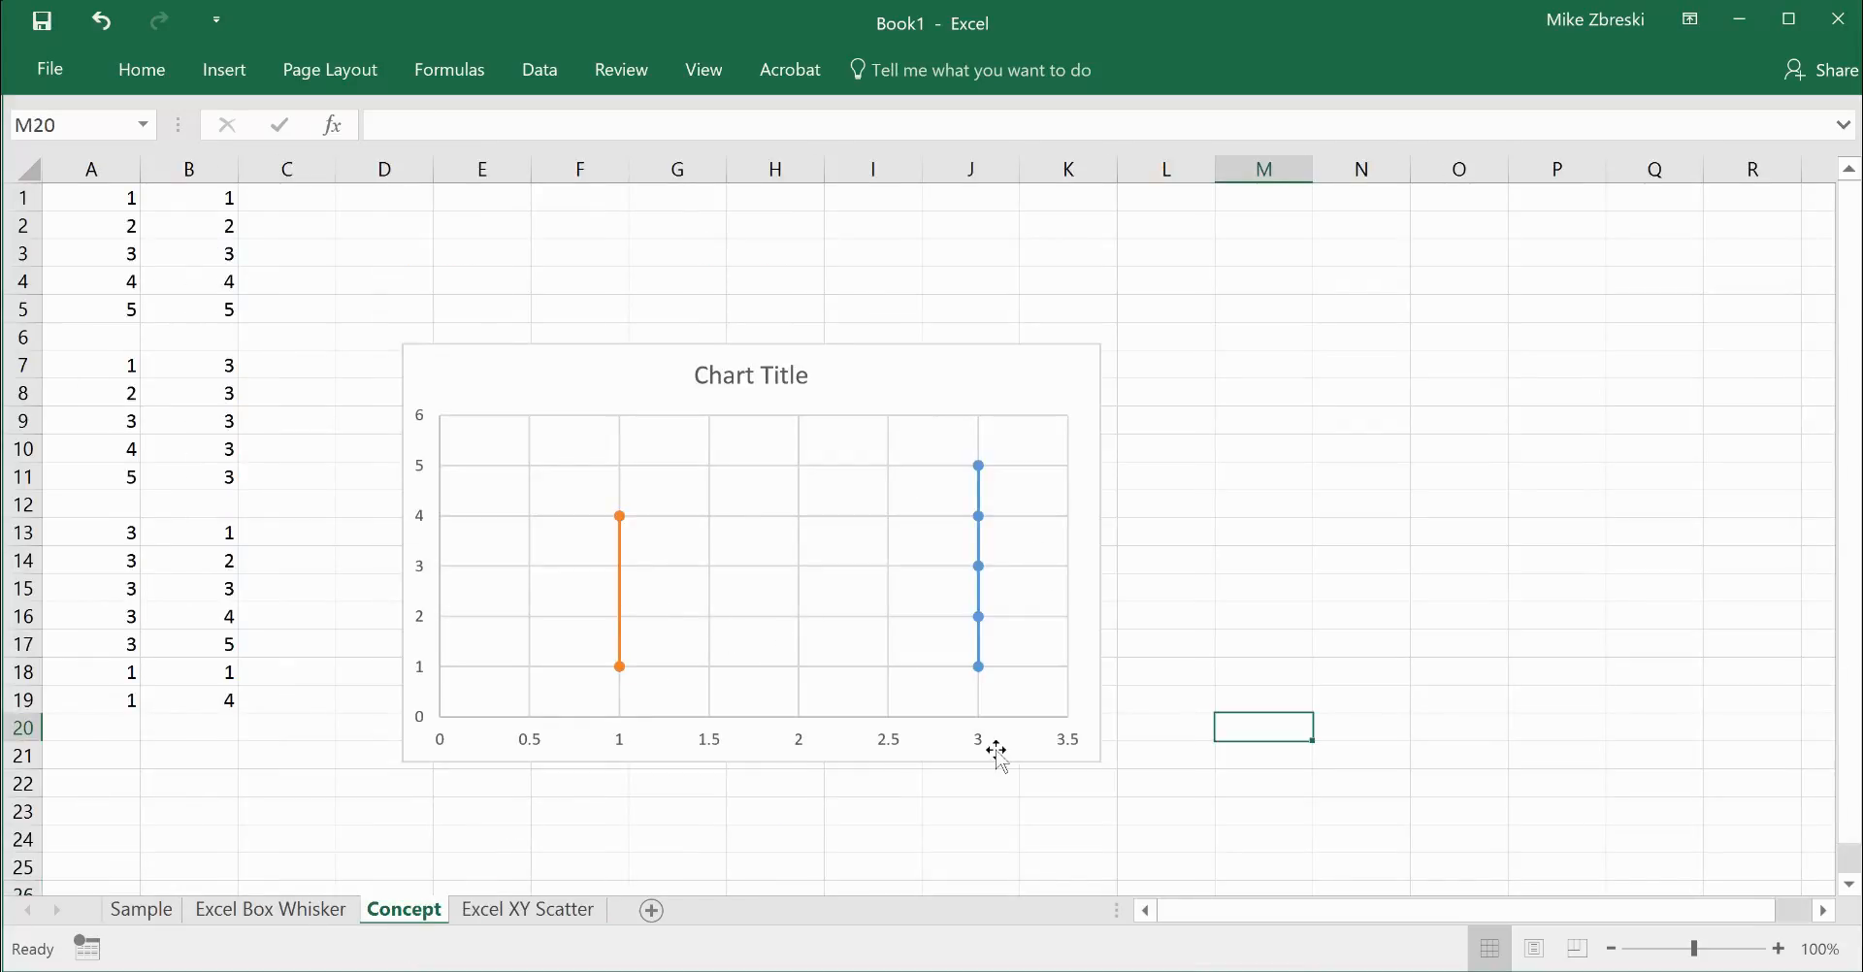
click(522, 918)
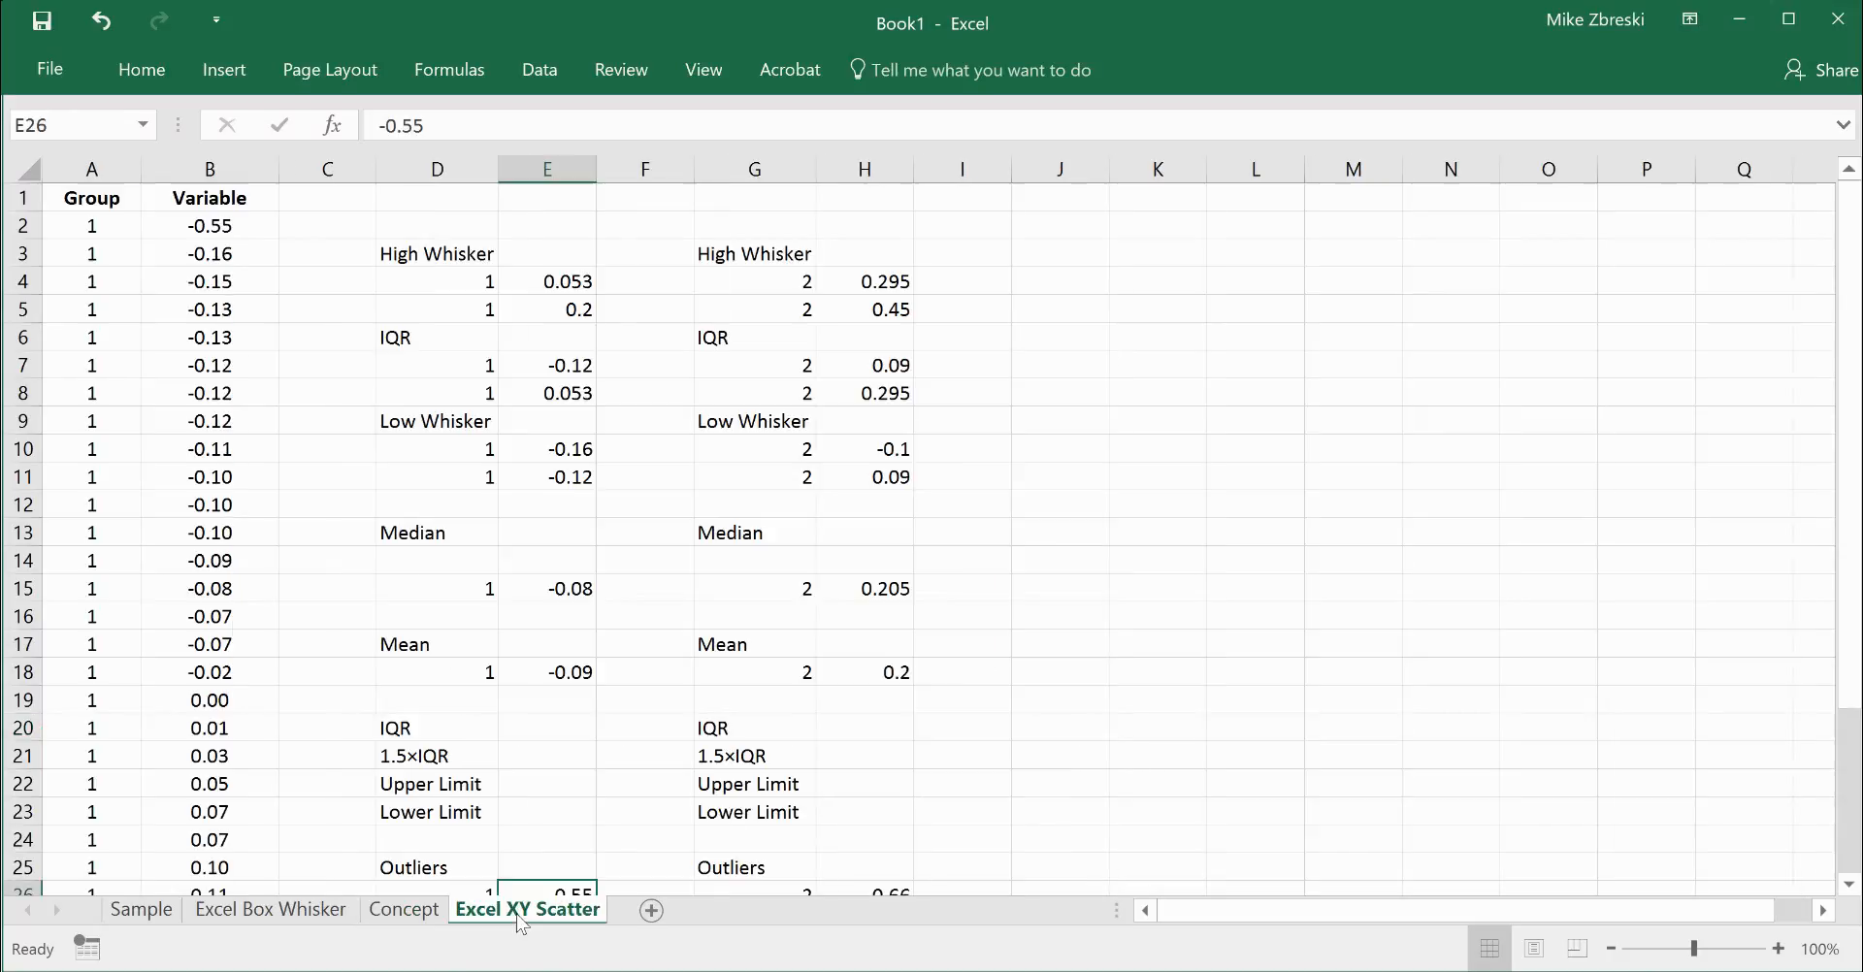
click(133, 917)
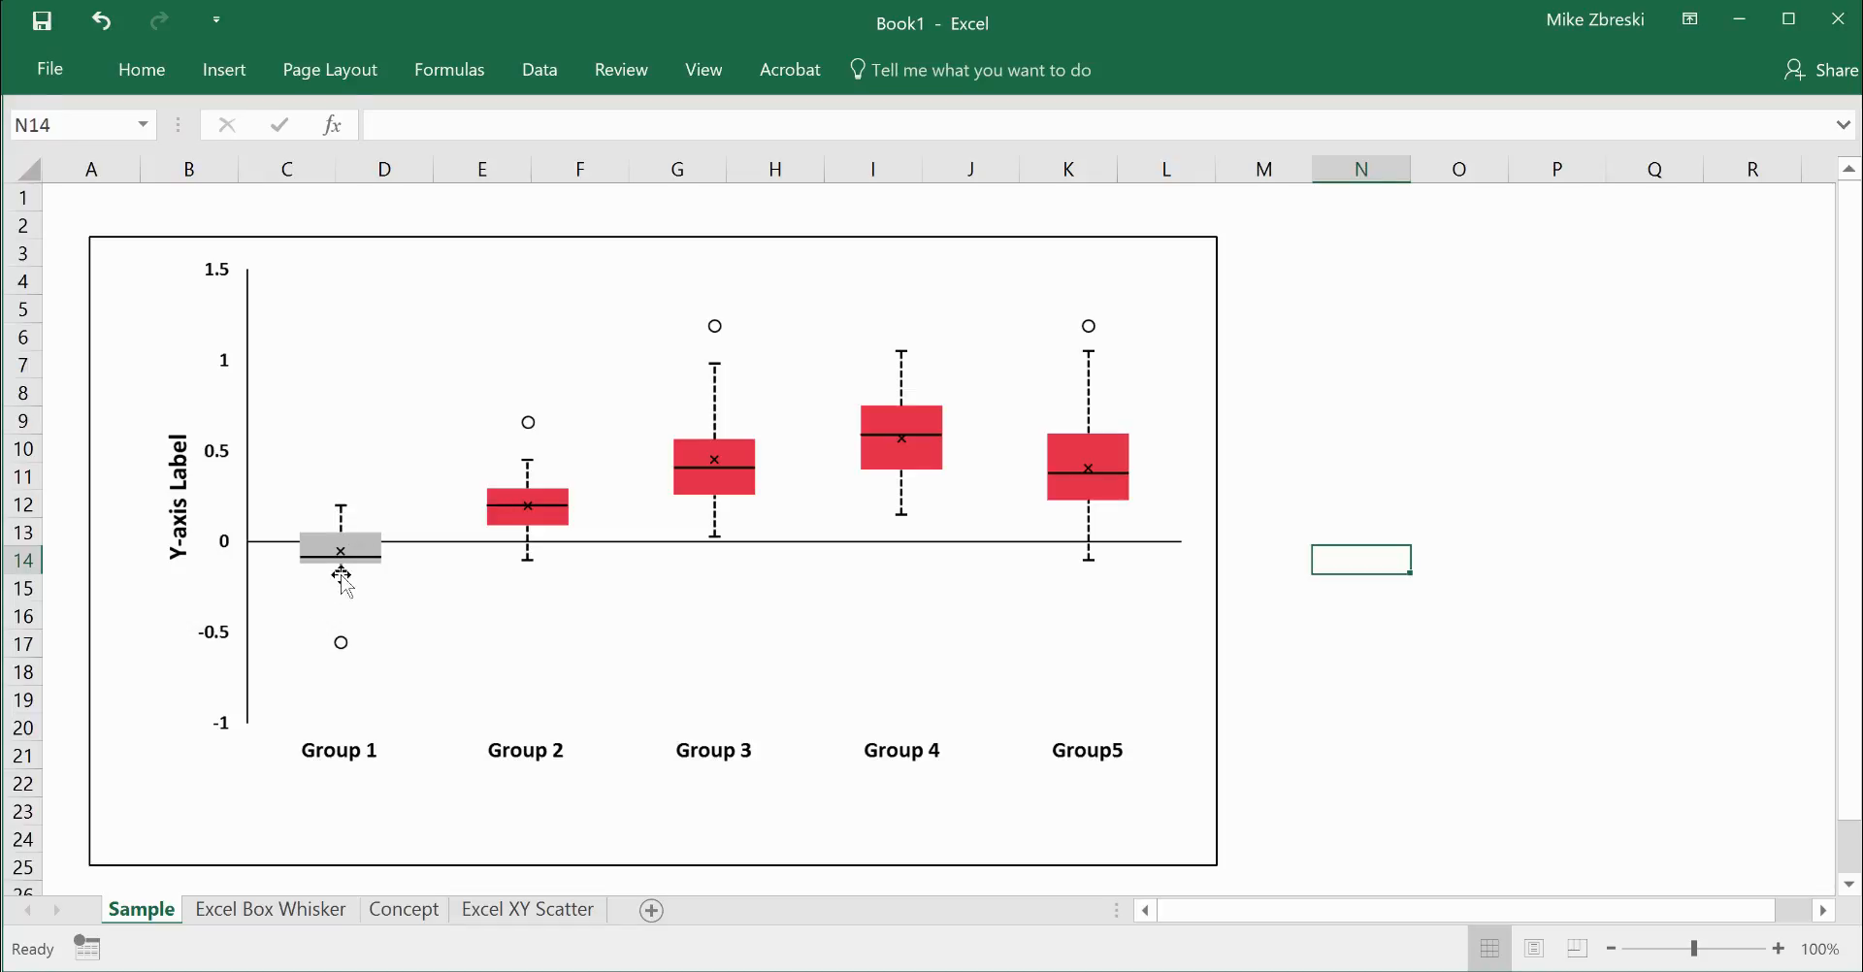
click(497, 913)
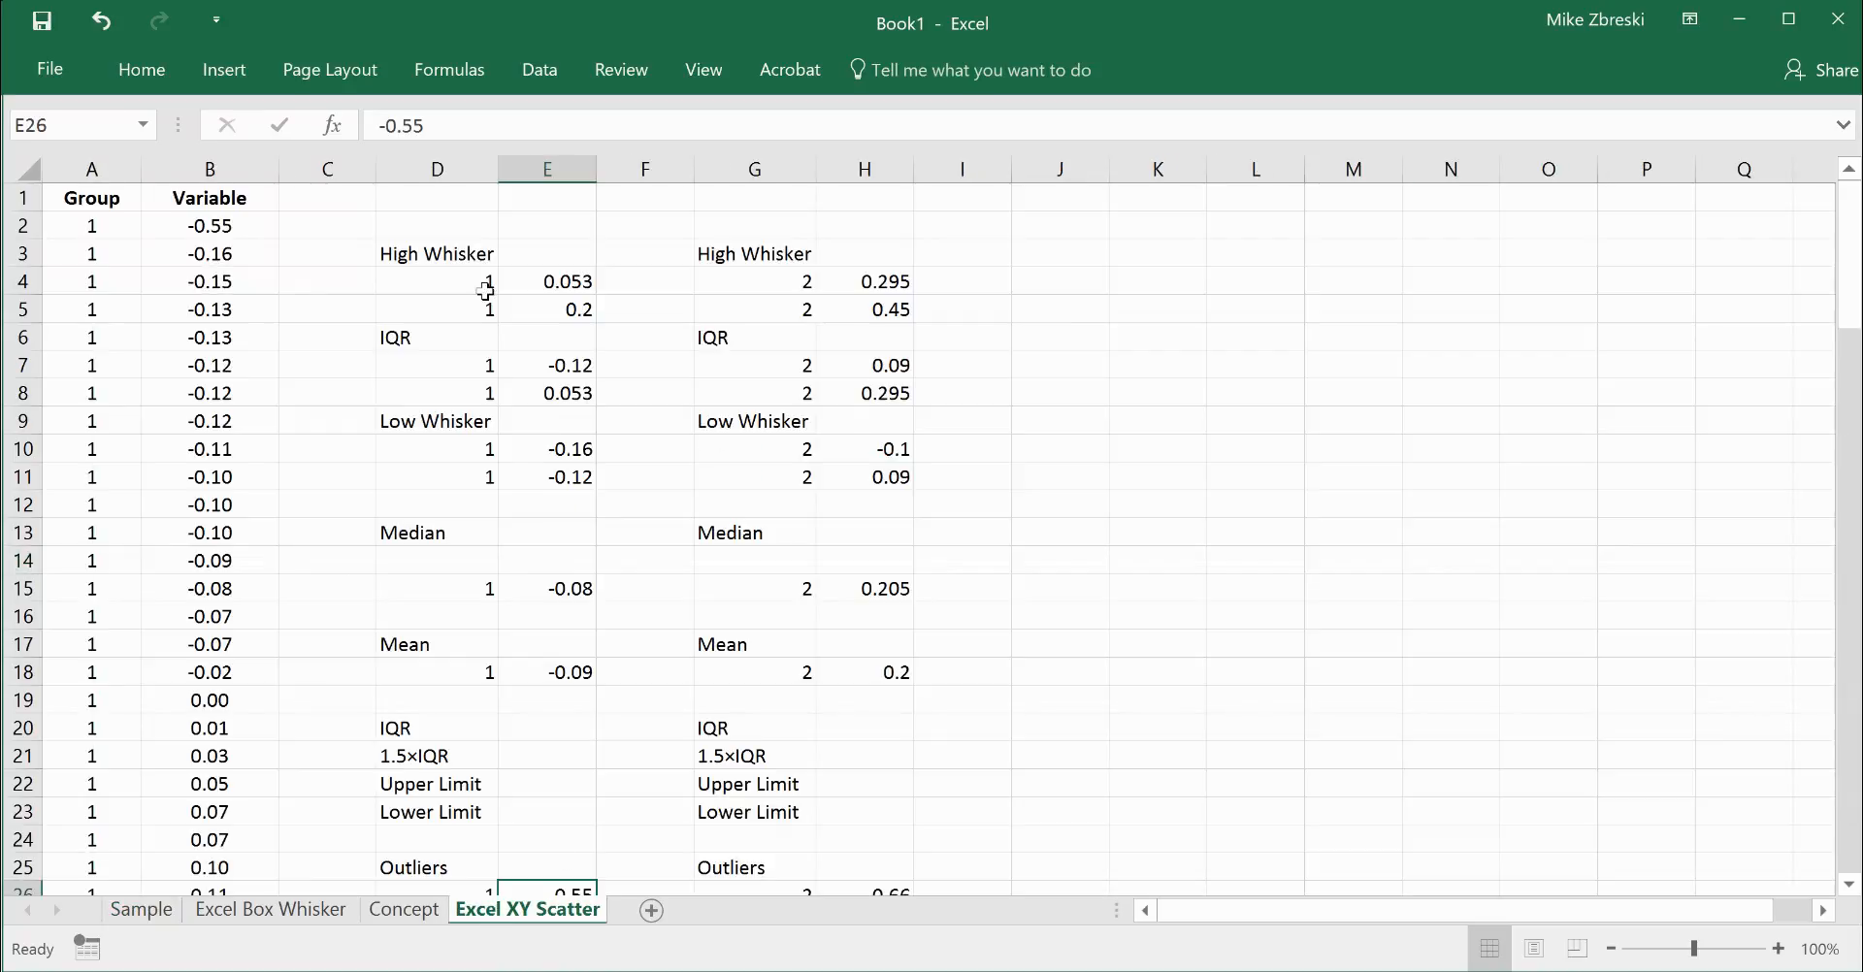
Examine the x-values given to the high whisker, IQR and low whisker points of both groups in columns D and G.
drag(479, 280, 474, 300)
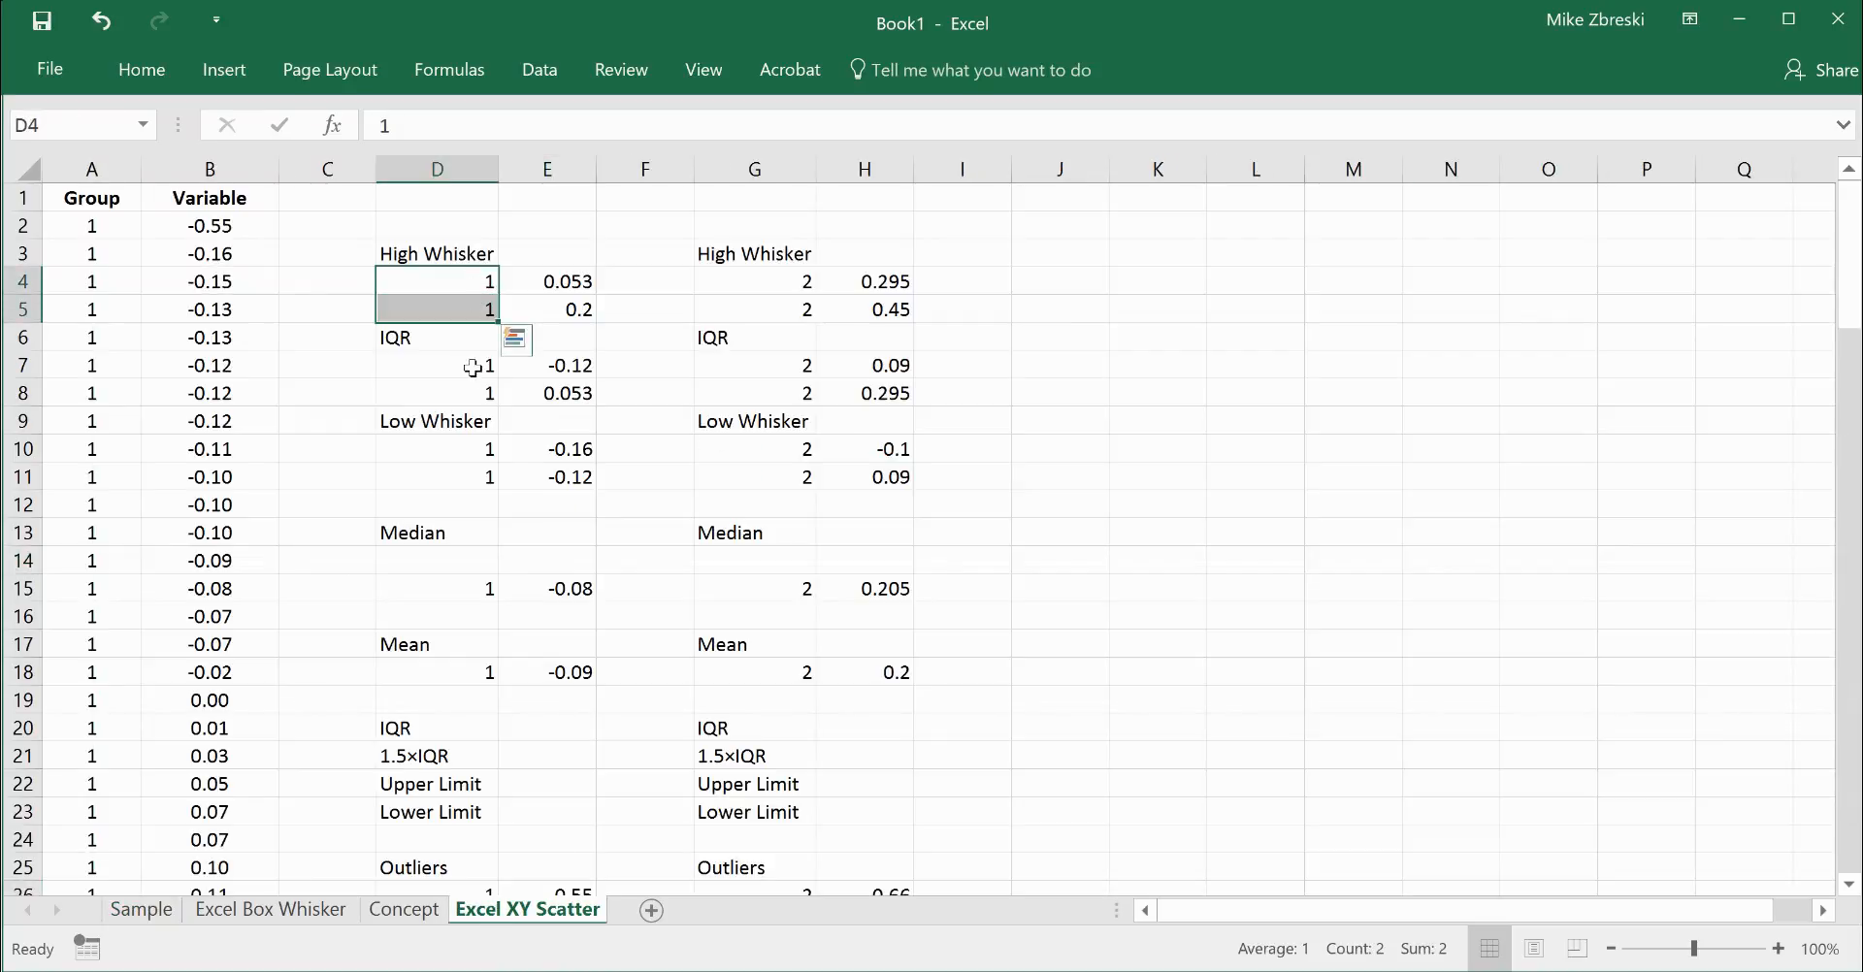
drag(474, 369, 473, 469)
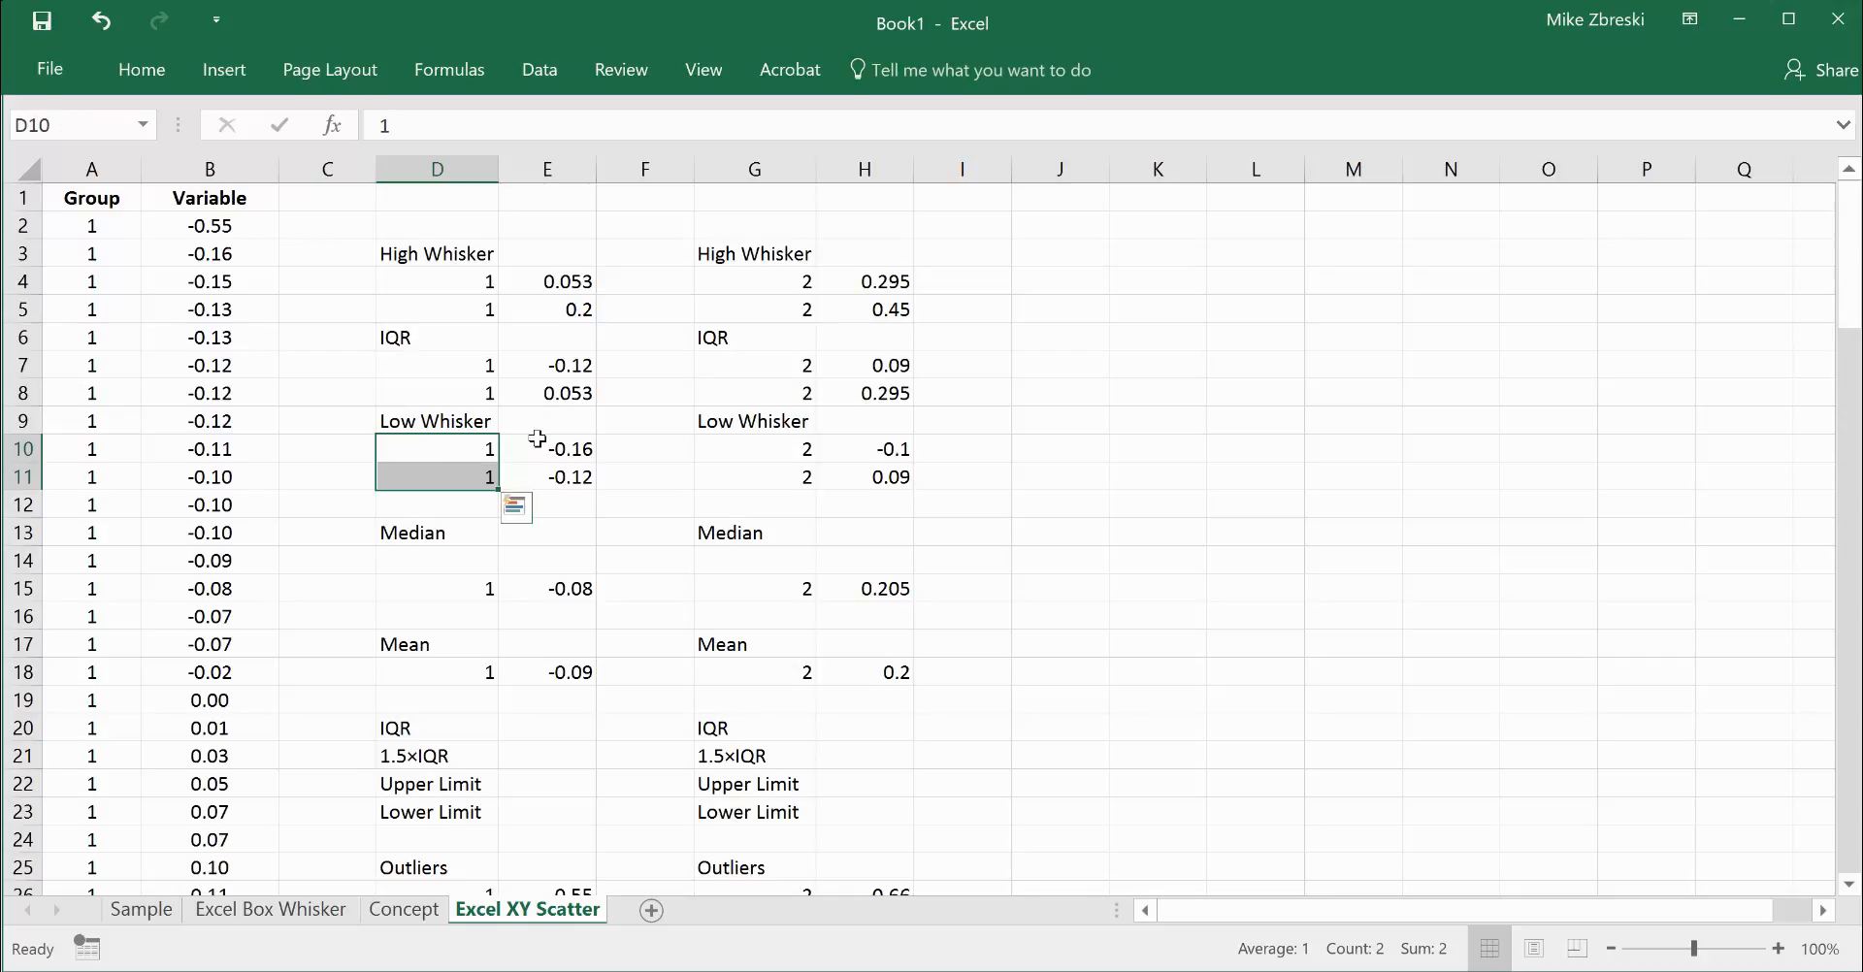
drag(800, 281, 802, 308)
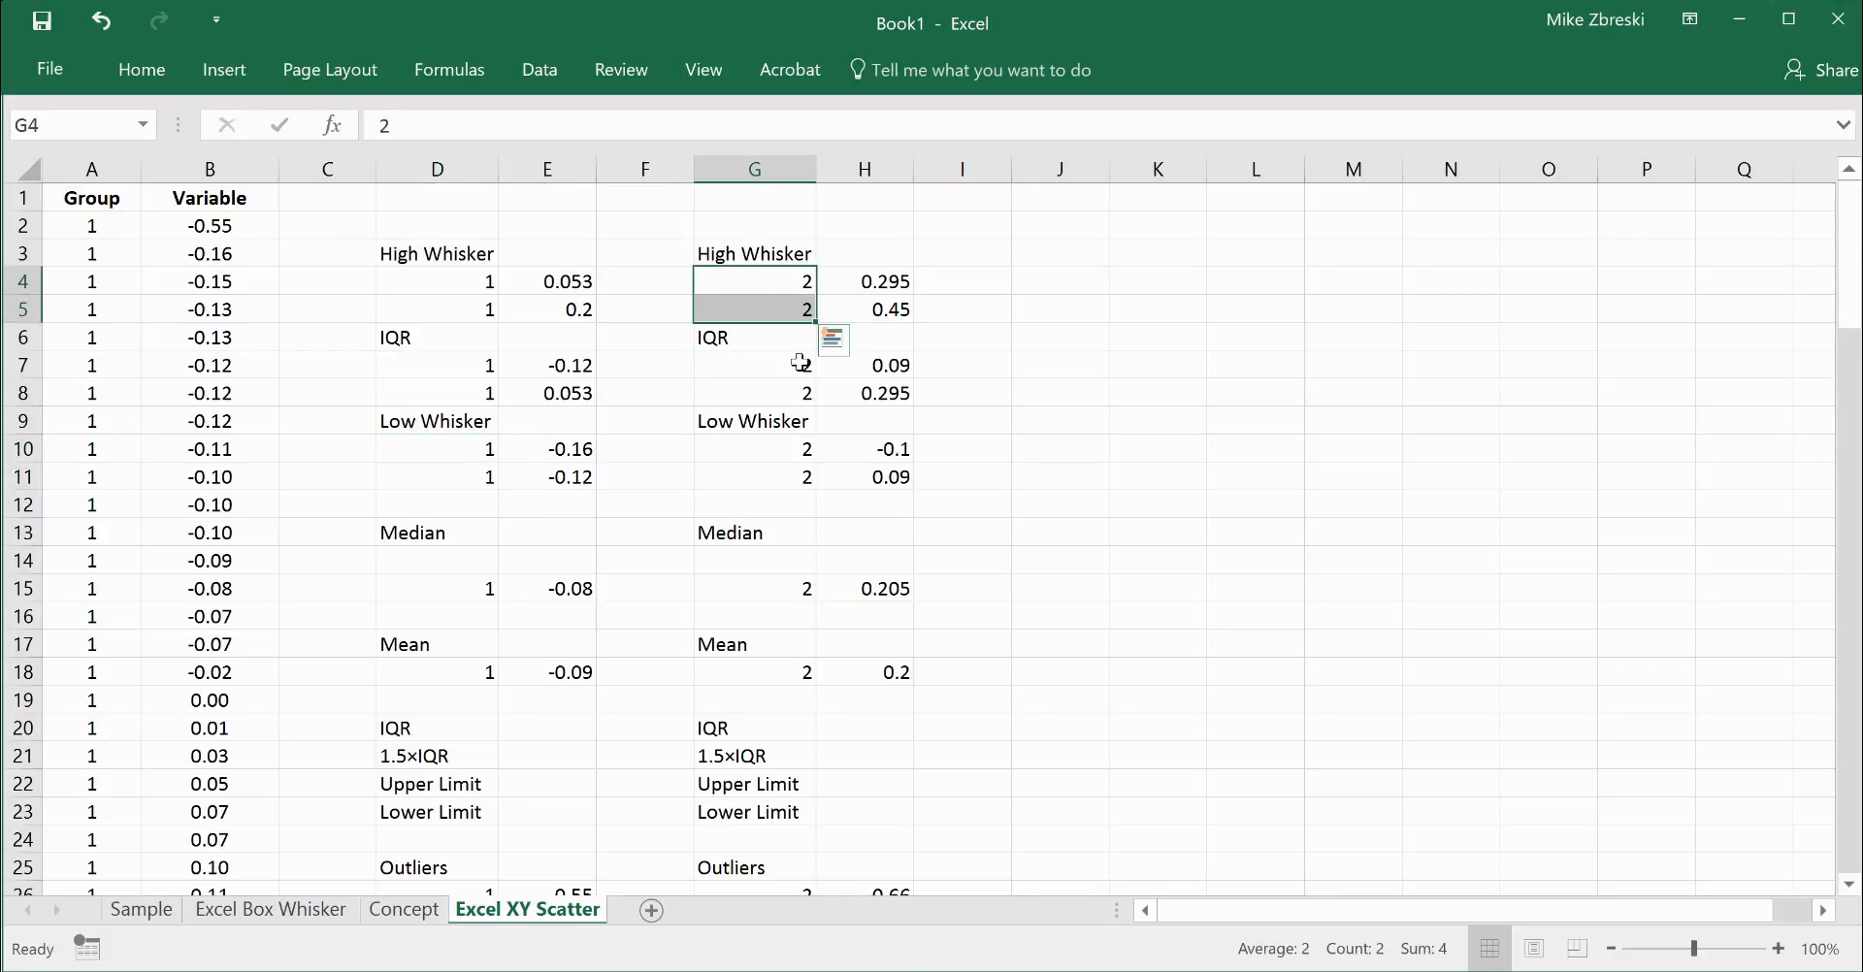
drag(801, 369, 802, 476)
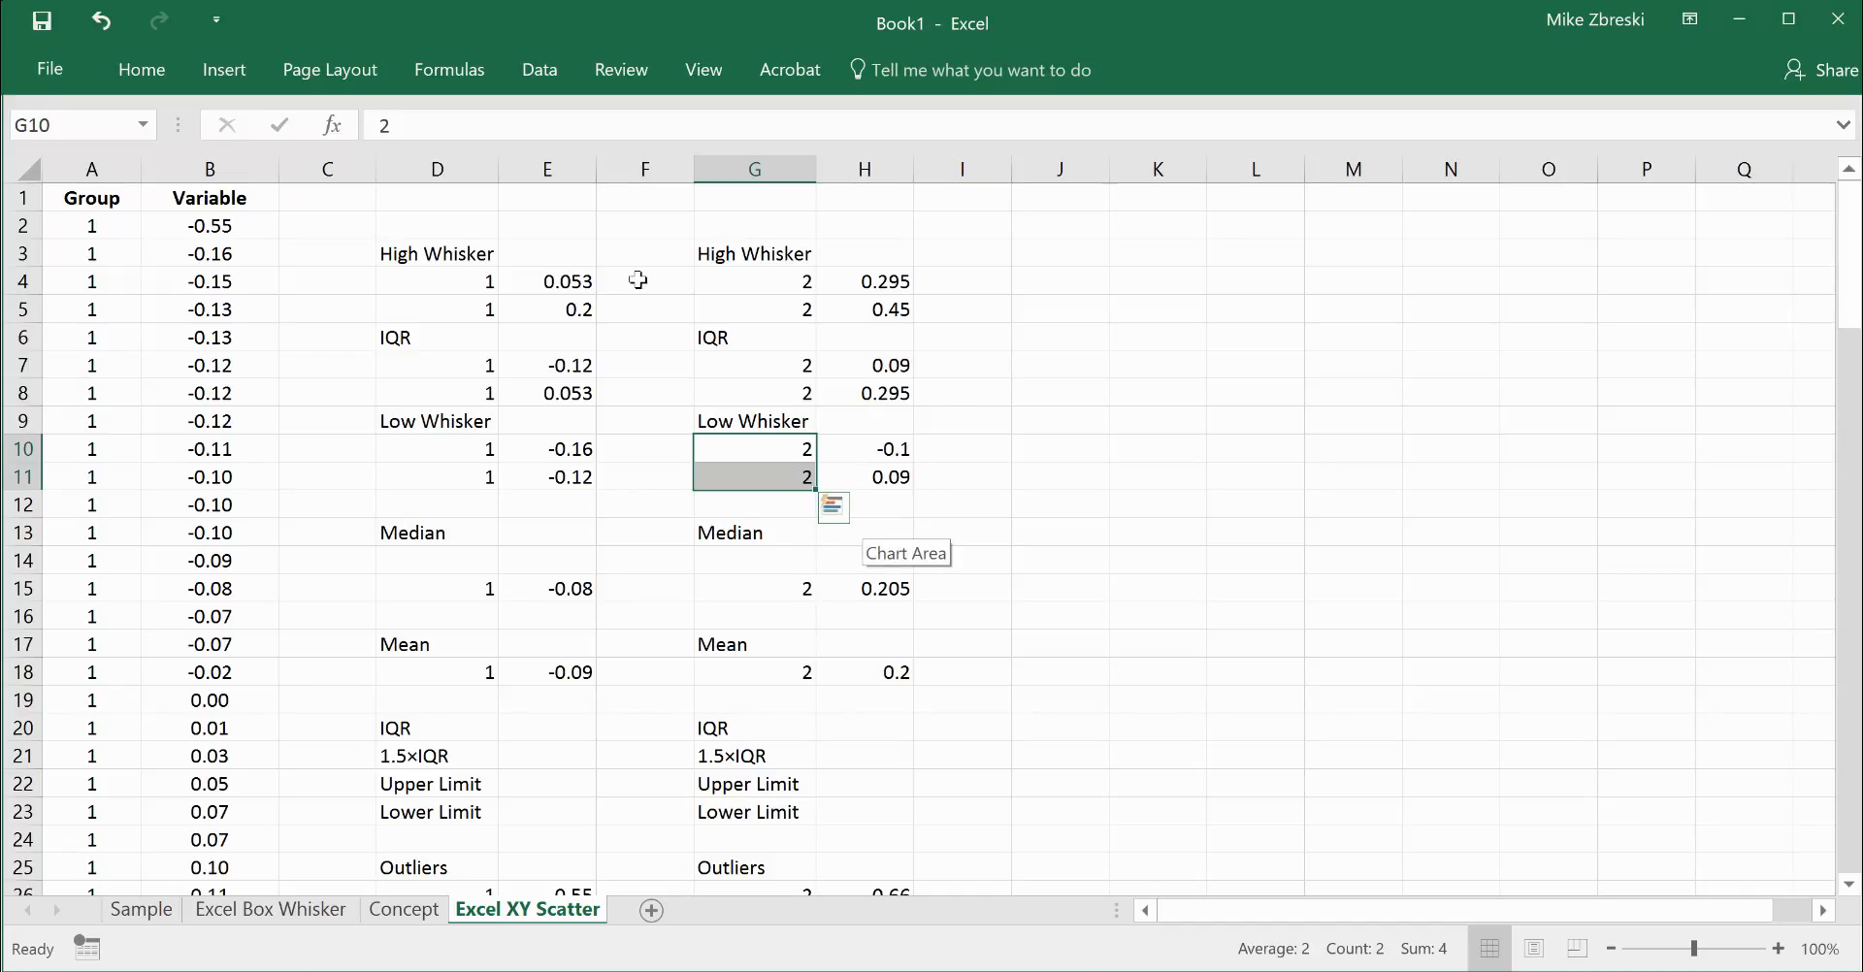
click(551, 252)
drag(486, 281, 486, 308)
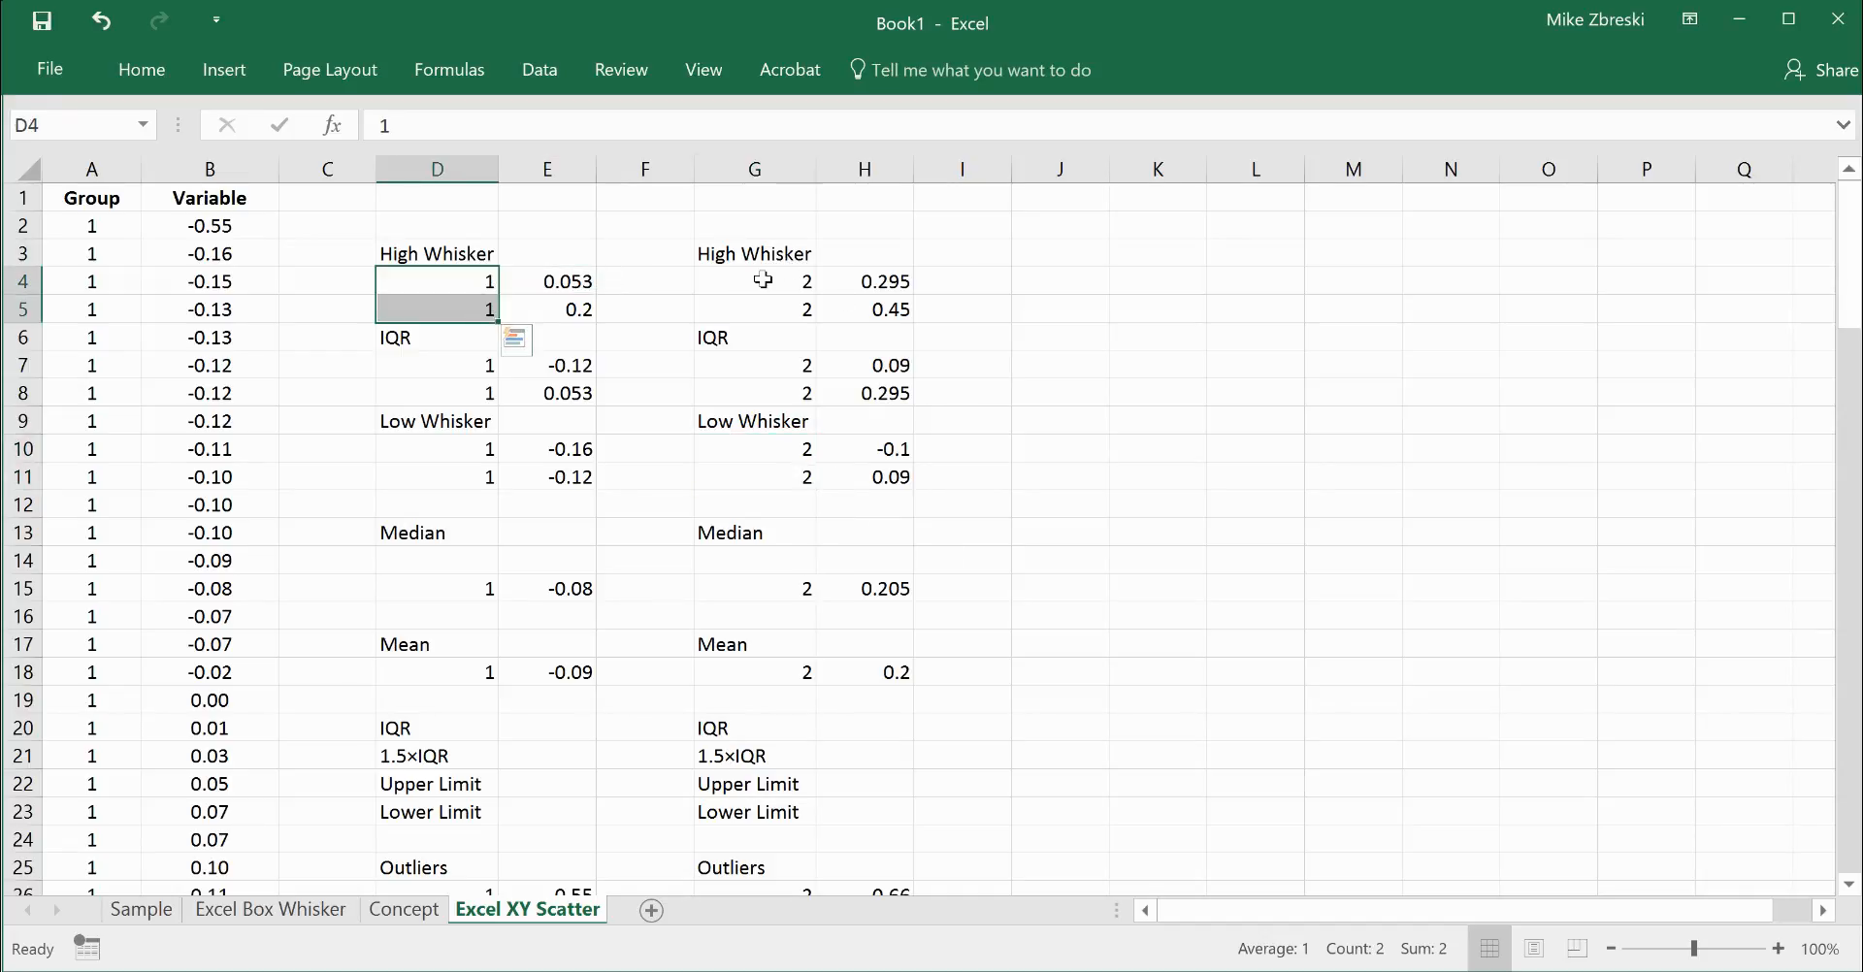
Enter 1 in cells D27 to D30 as additional x-values beneath Group 1's outlier entry.
drag(764, 281, 767, 302)
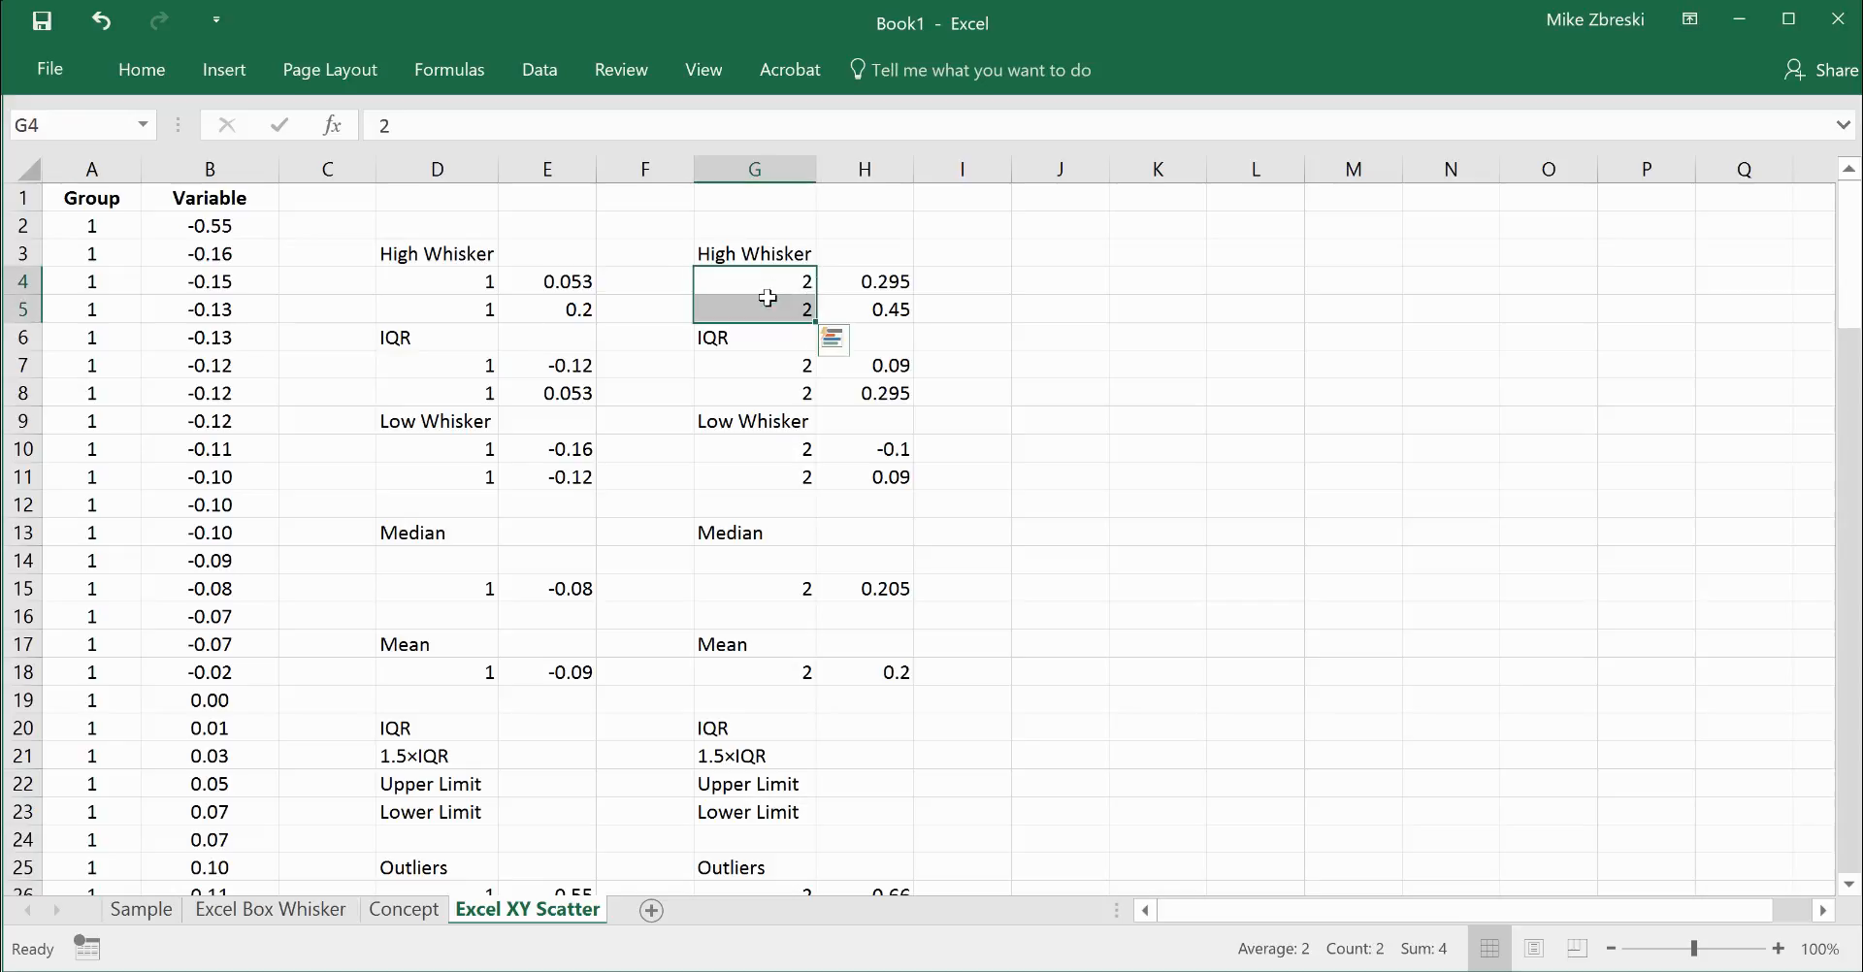
click(472, 281)
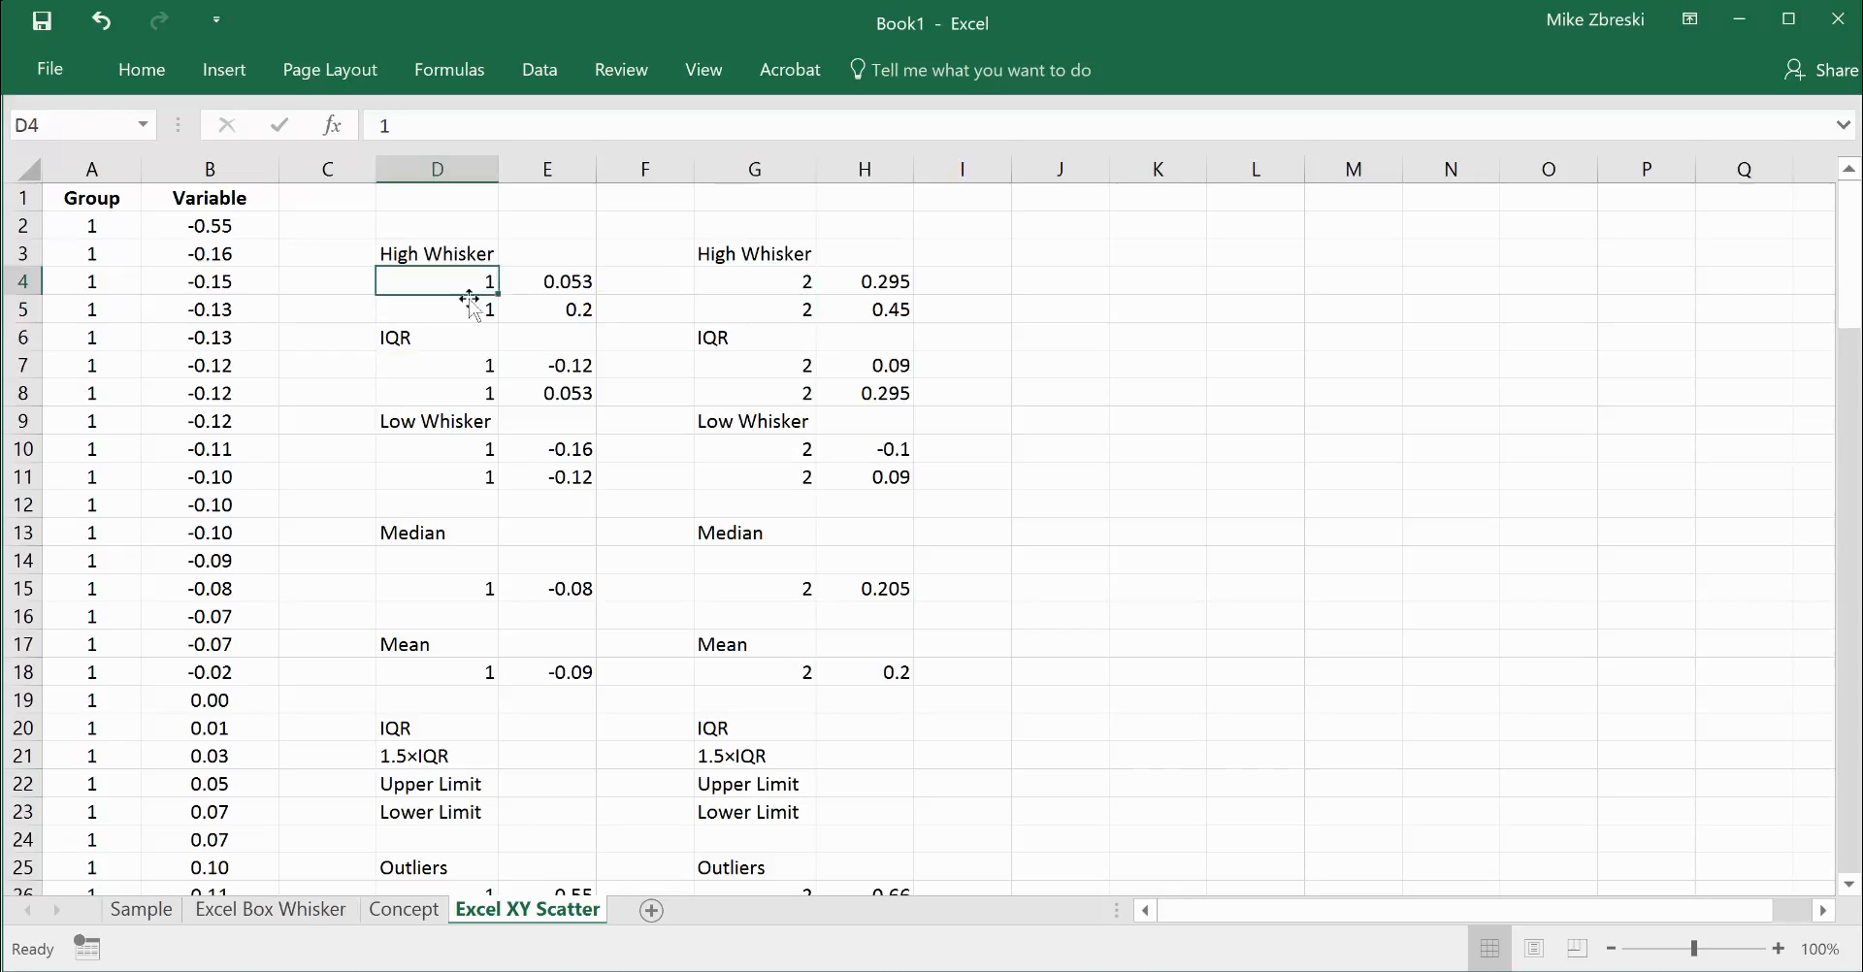
scroll(475, 743, down, 3)
click(467, 644)
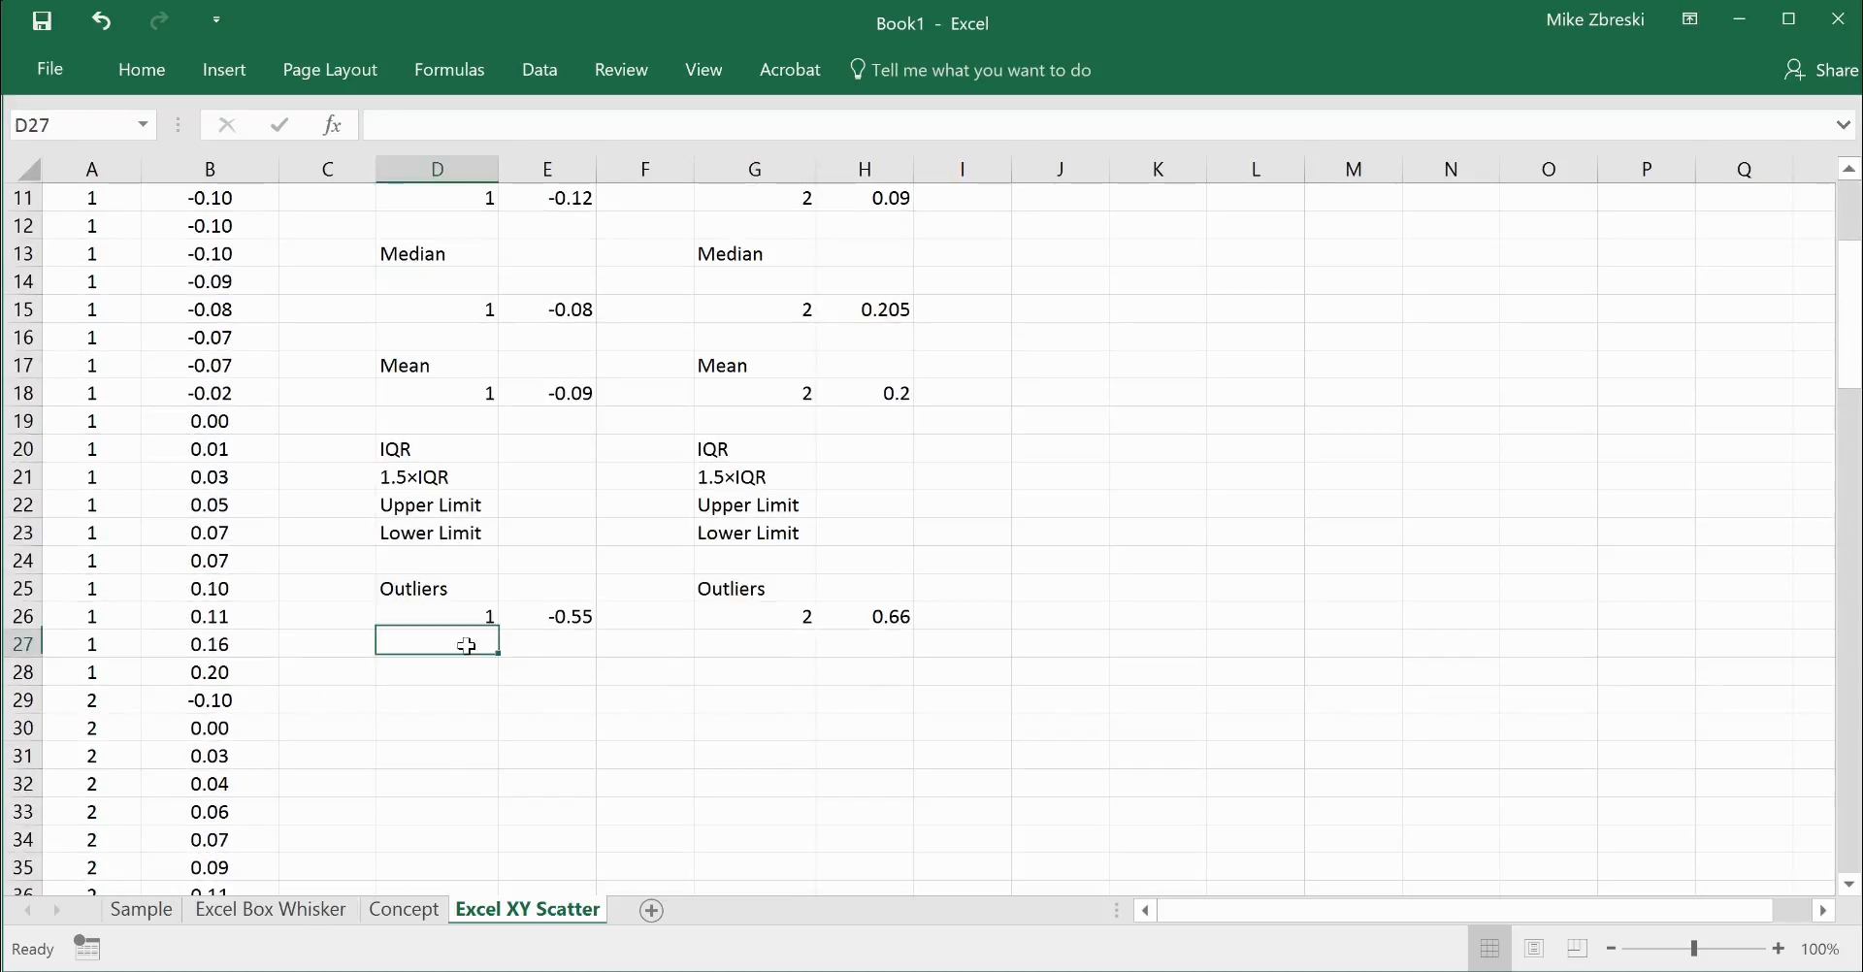
text(1)
key(Return)
text(1)
key(Return)
text(1)
key(Return)
text(1)
key(Return)
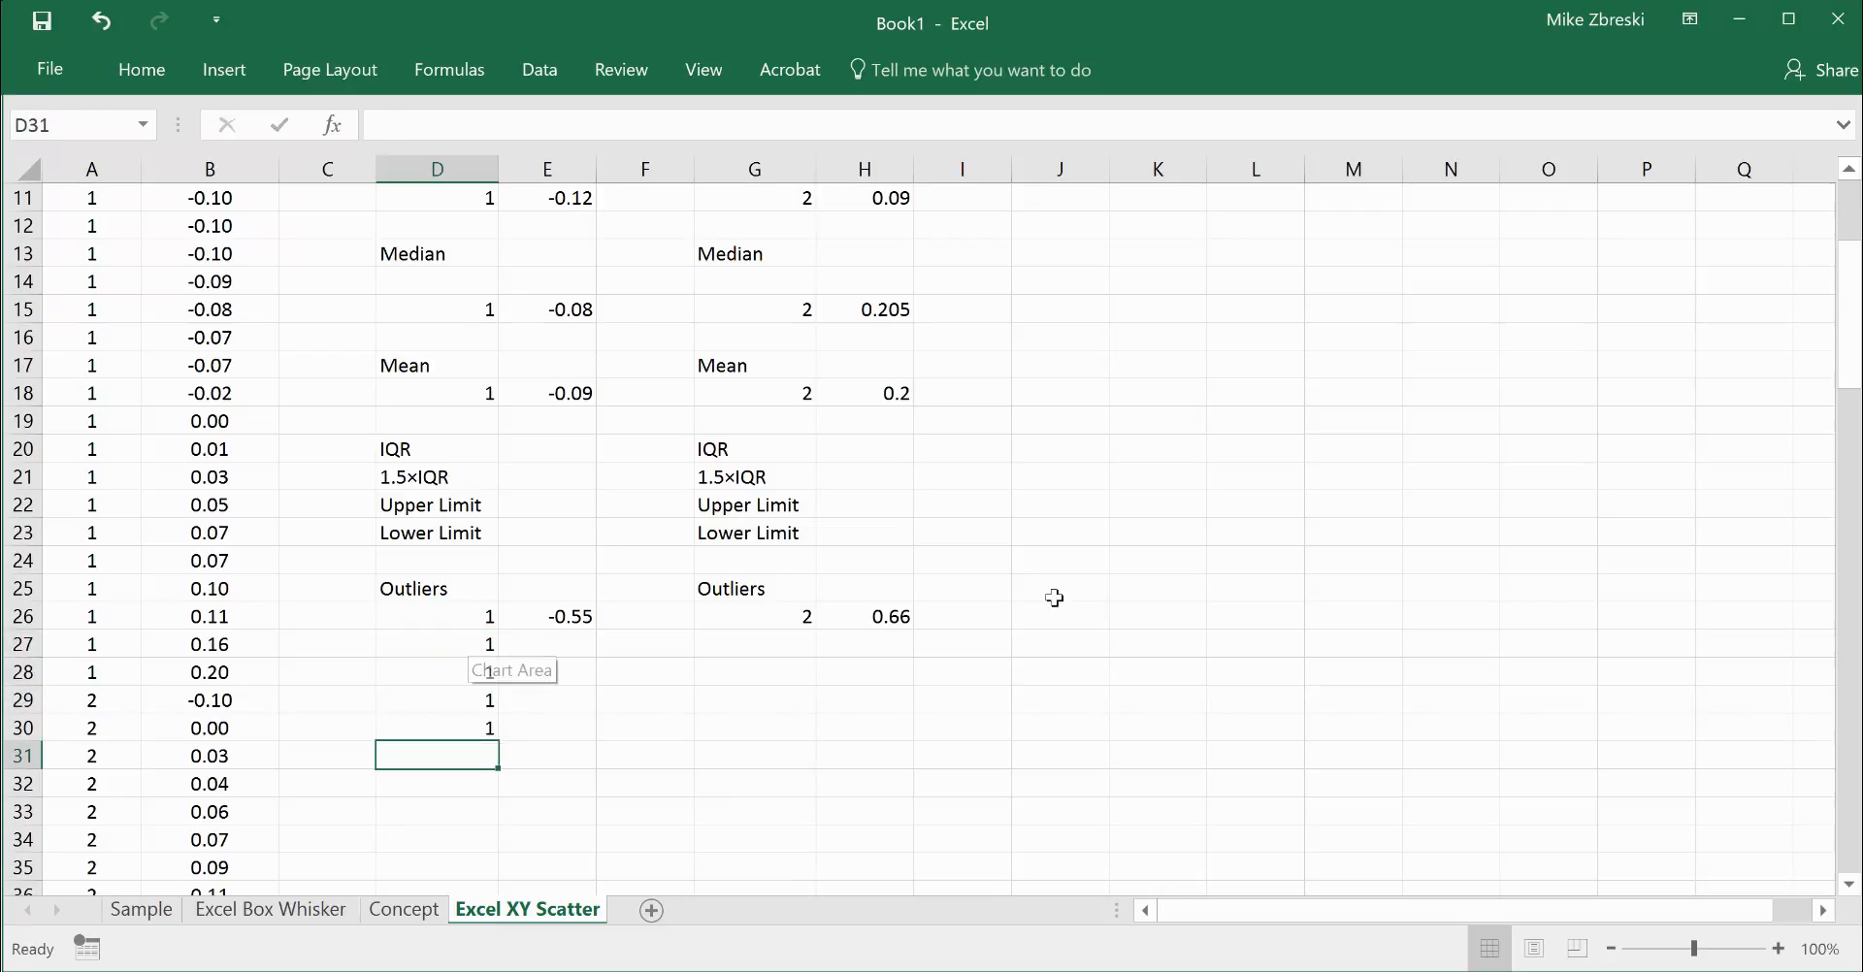
Enter 2 in cells G27 to G29 as additional x-values beneath Group 2's outlier entry.
click(729, 646)
text(2)
key(Return)
text(2)
key(Return)
text(2)
key(Return)
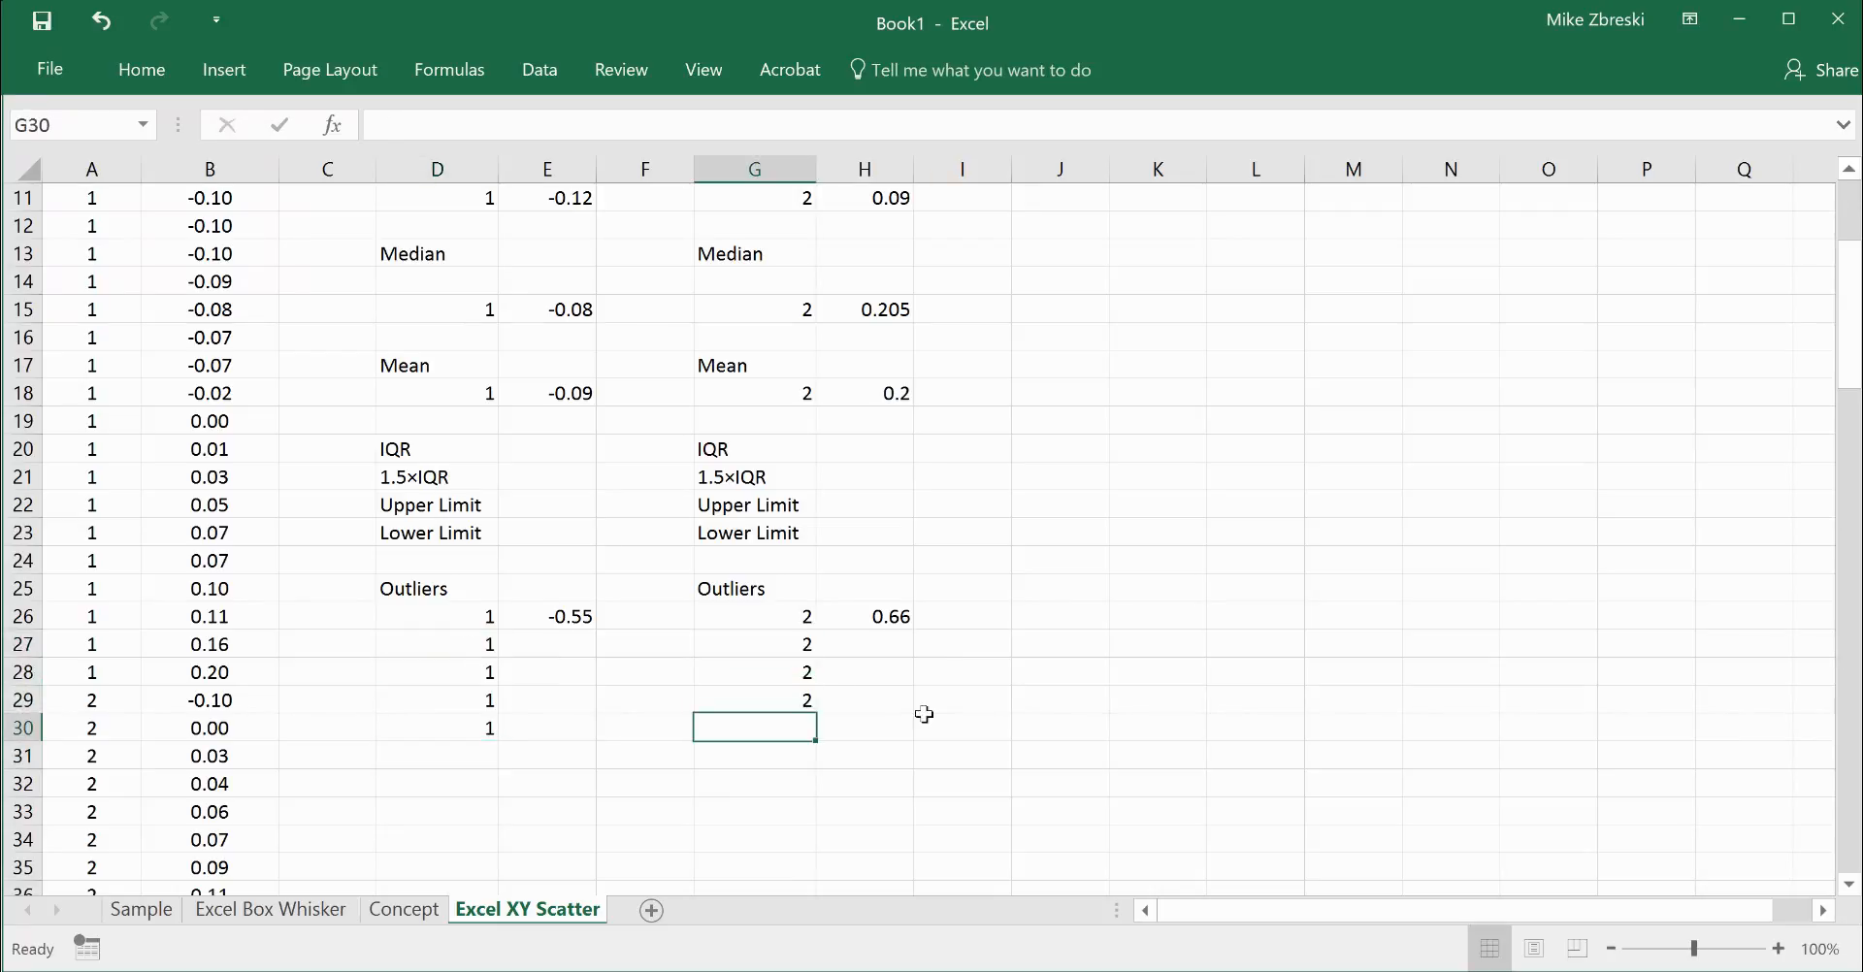
click(1050, 671)
click(570, 616)
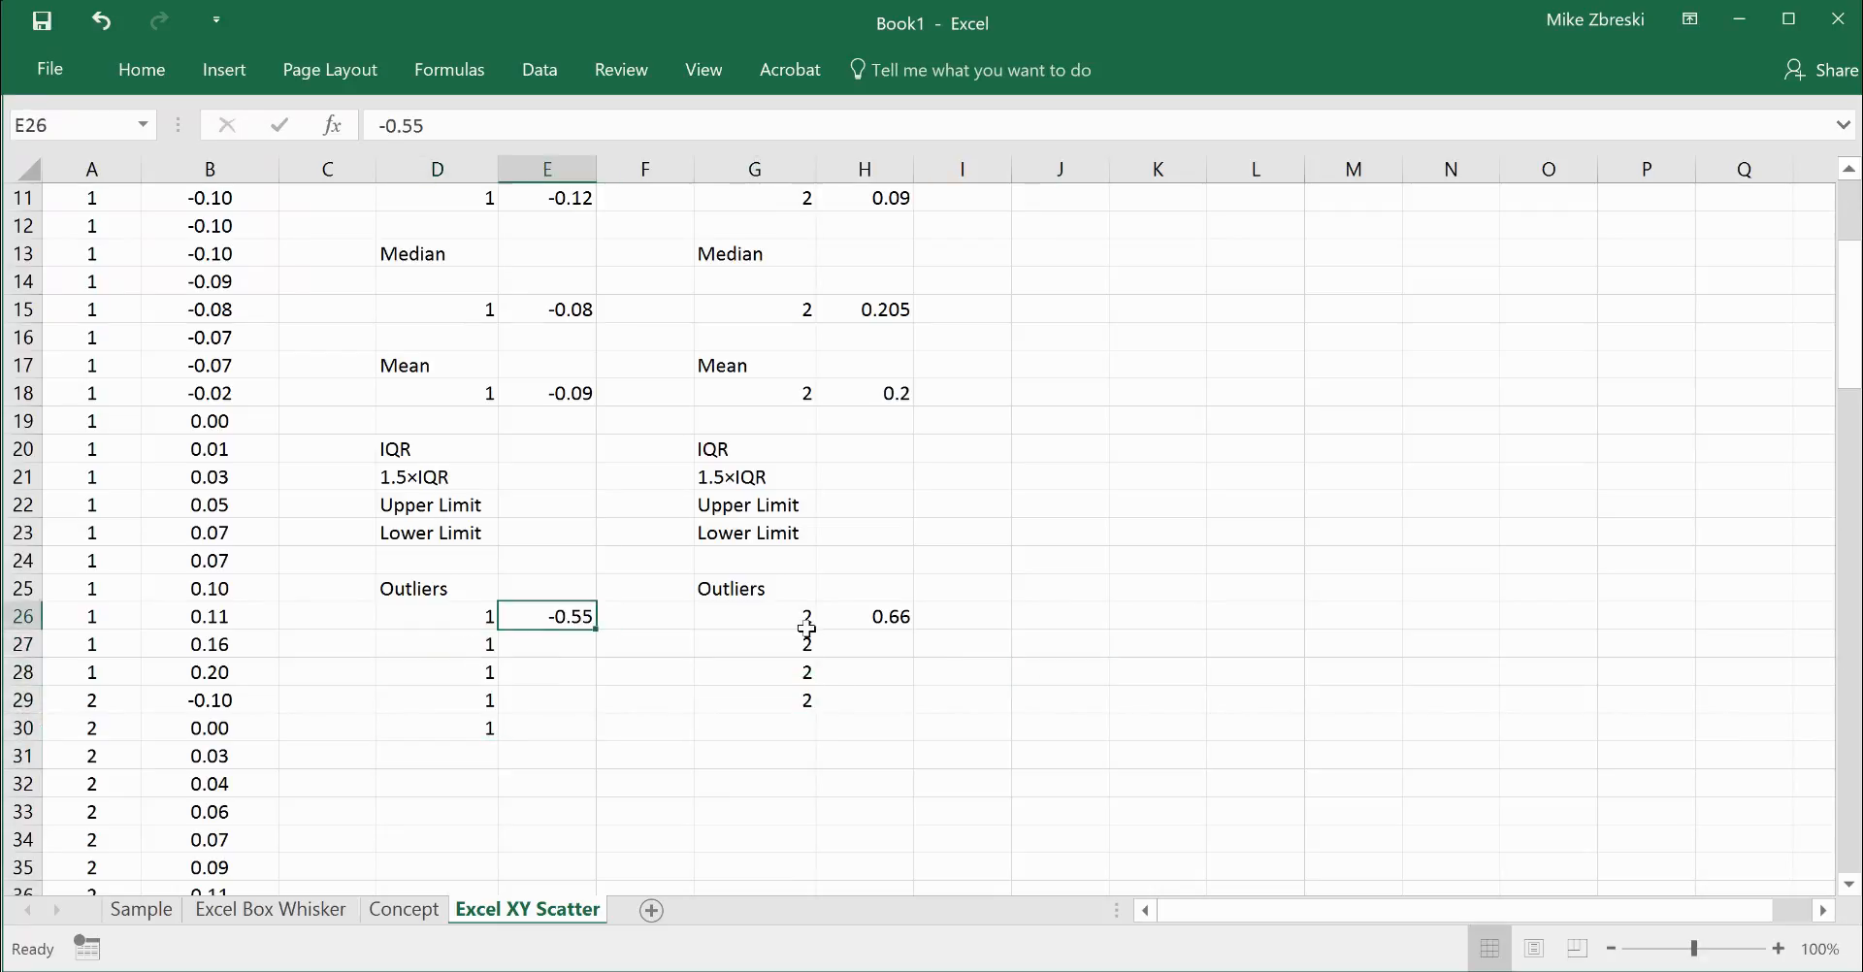
click(892, 619)
Insert a Scatter with Straight Lines and Markers chart and place it beside the data, starting in column I.
scroll(895, 619, up, 4)
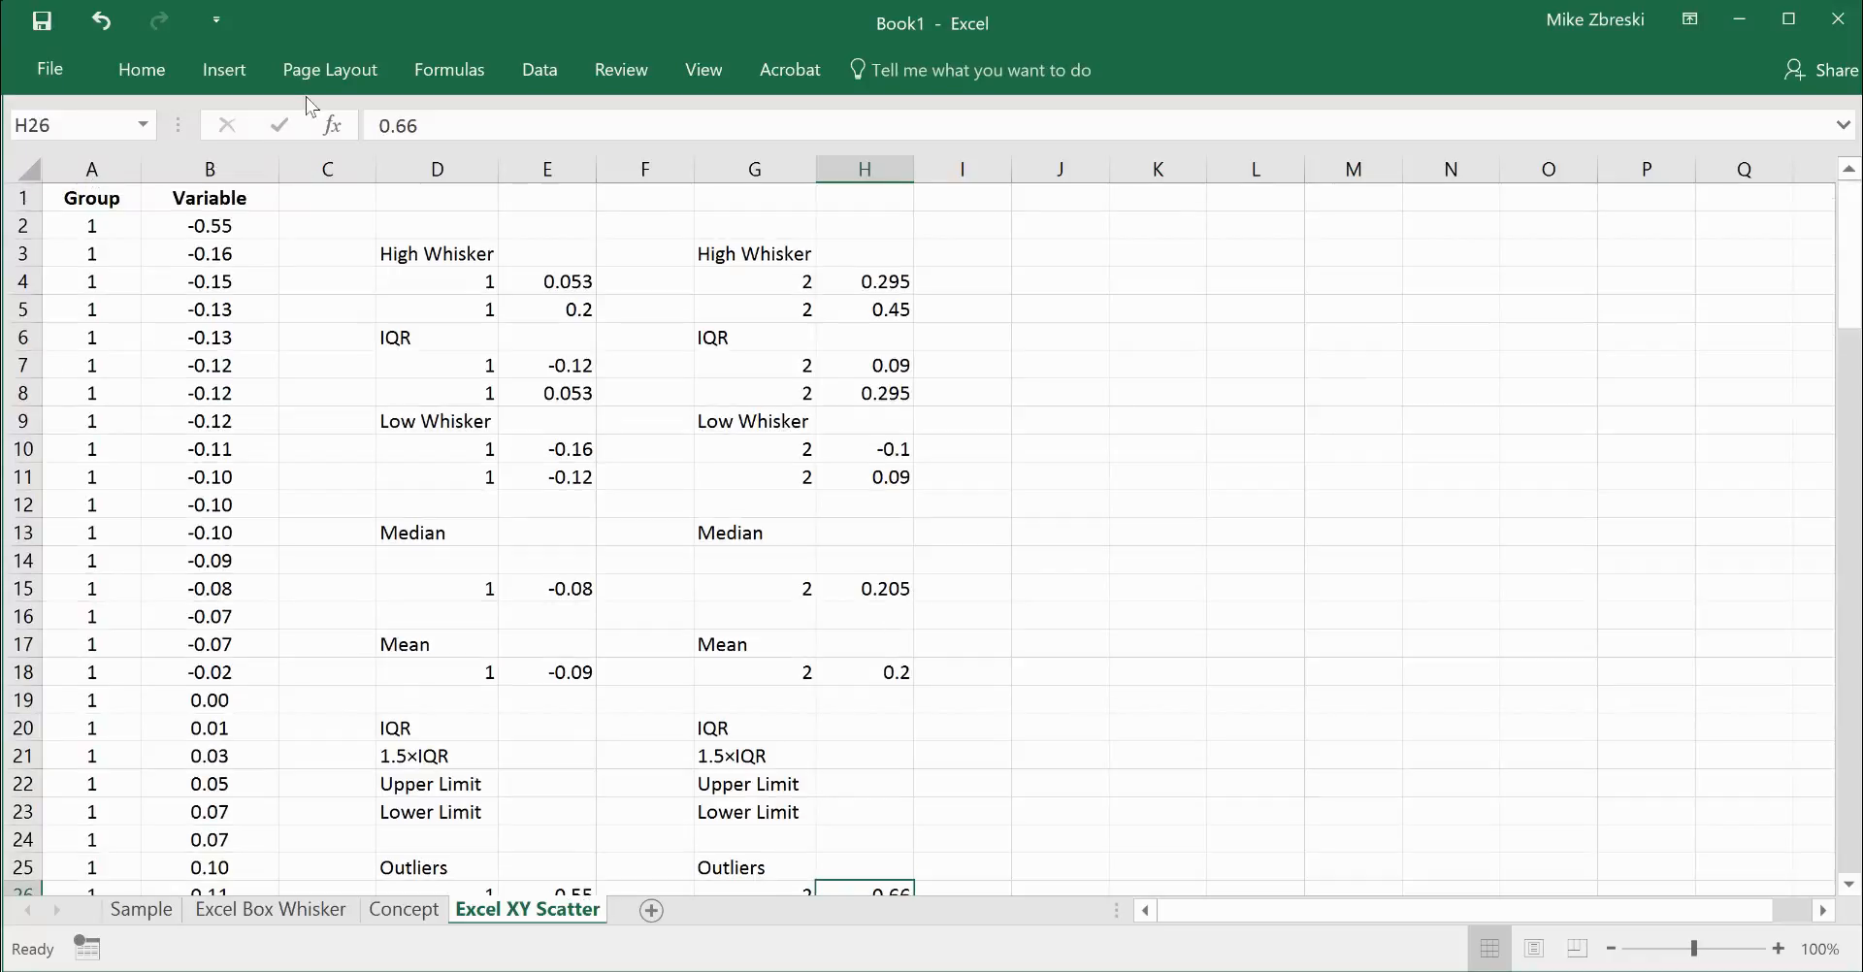
click(247, 66)
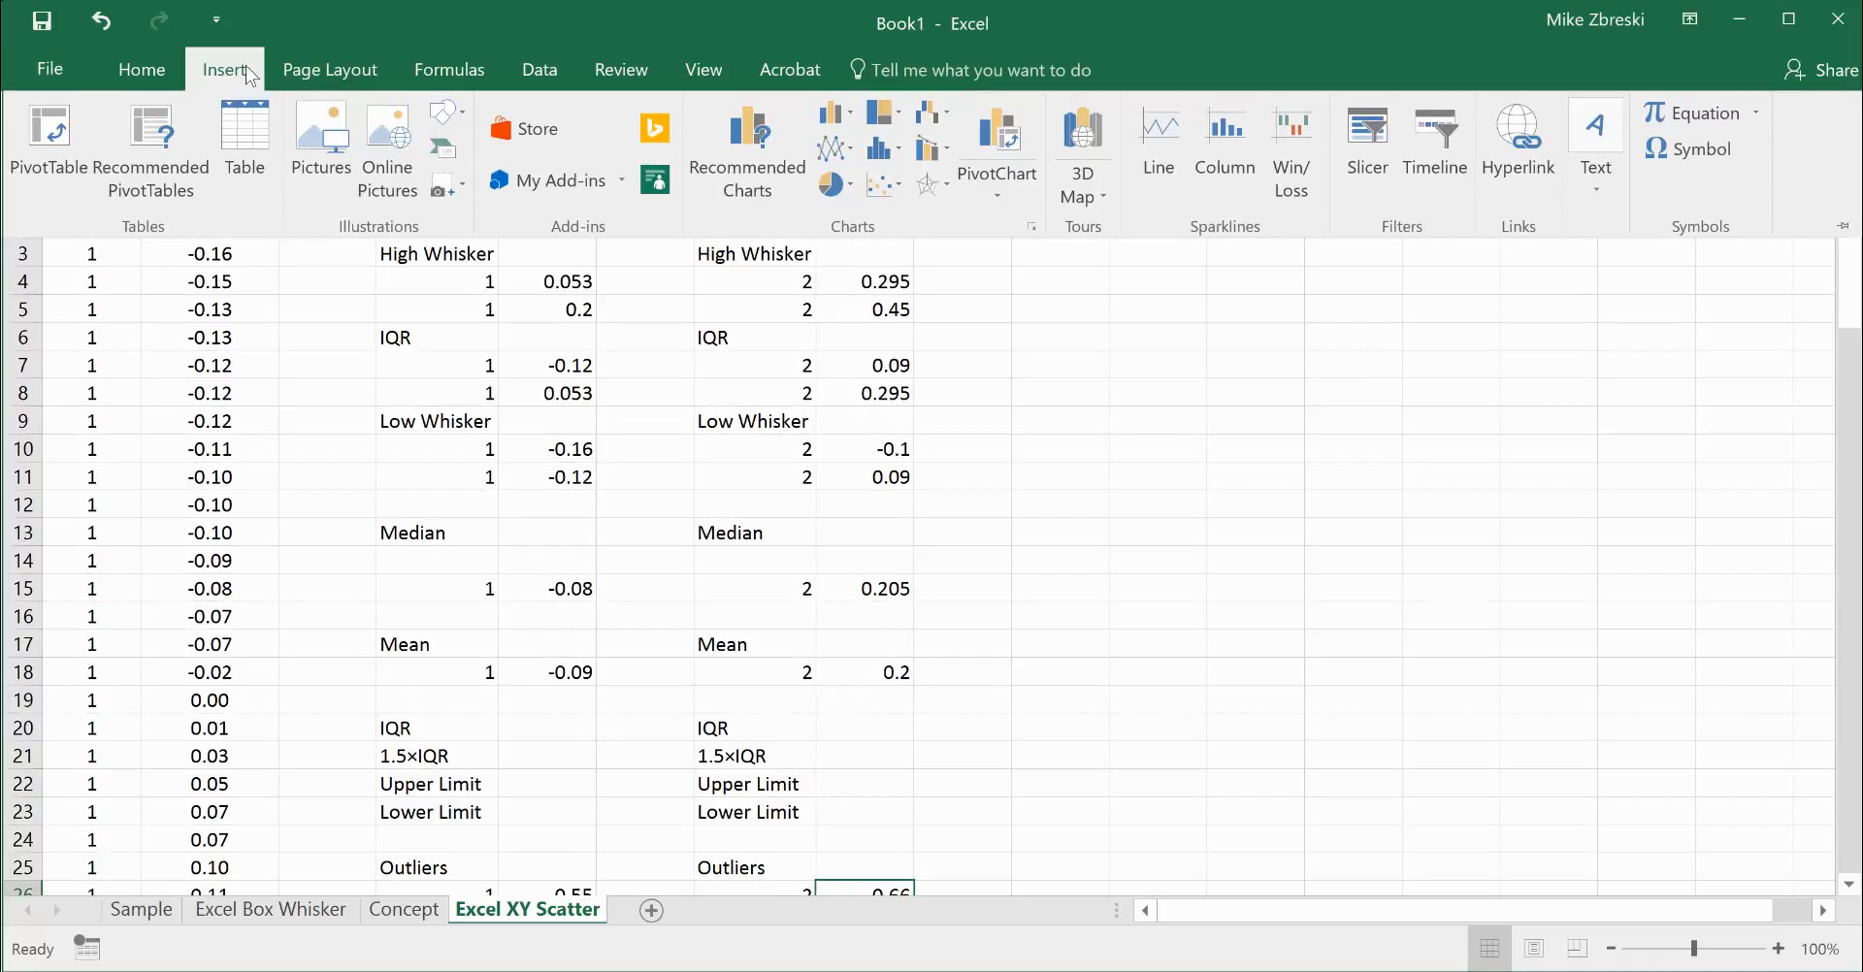
click(882, 183)
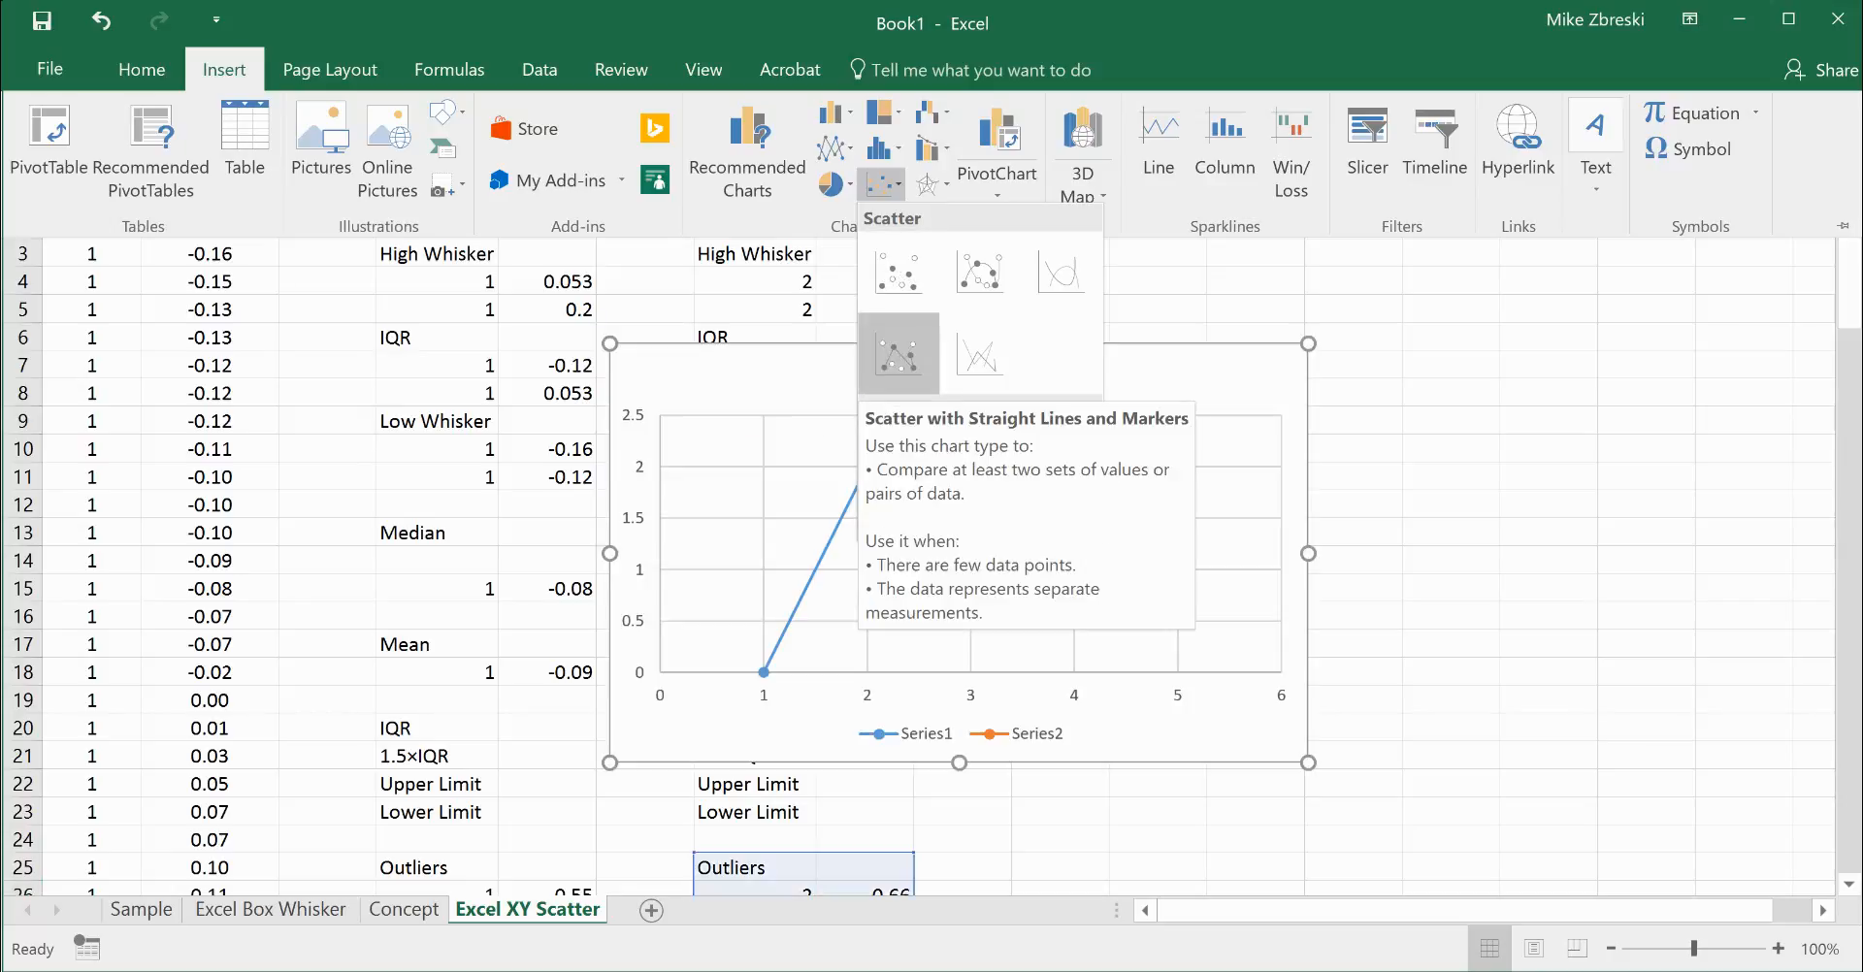
click(899, 354)
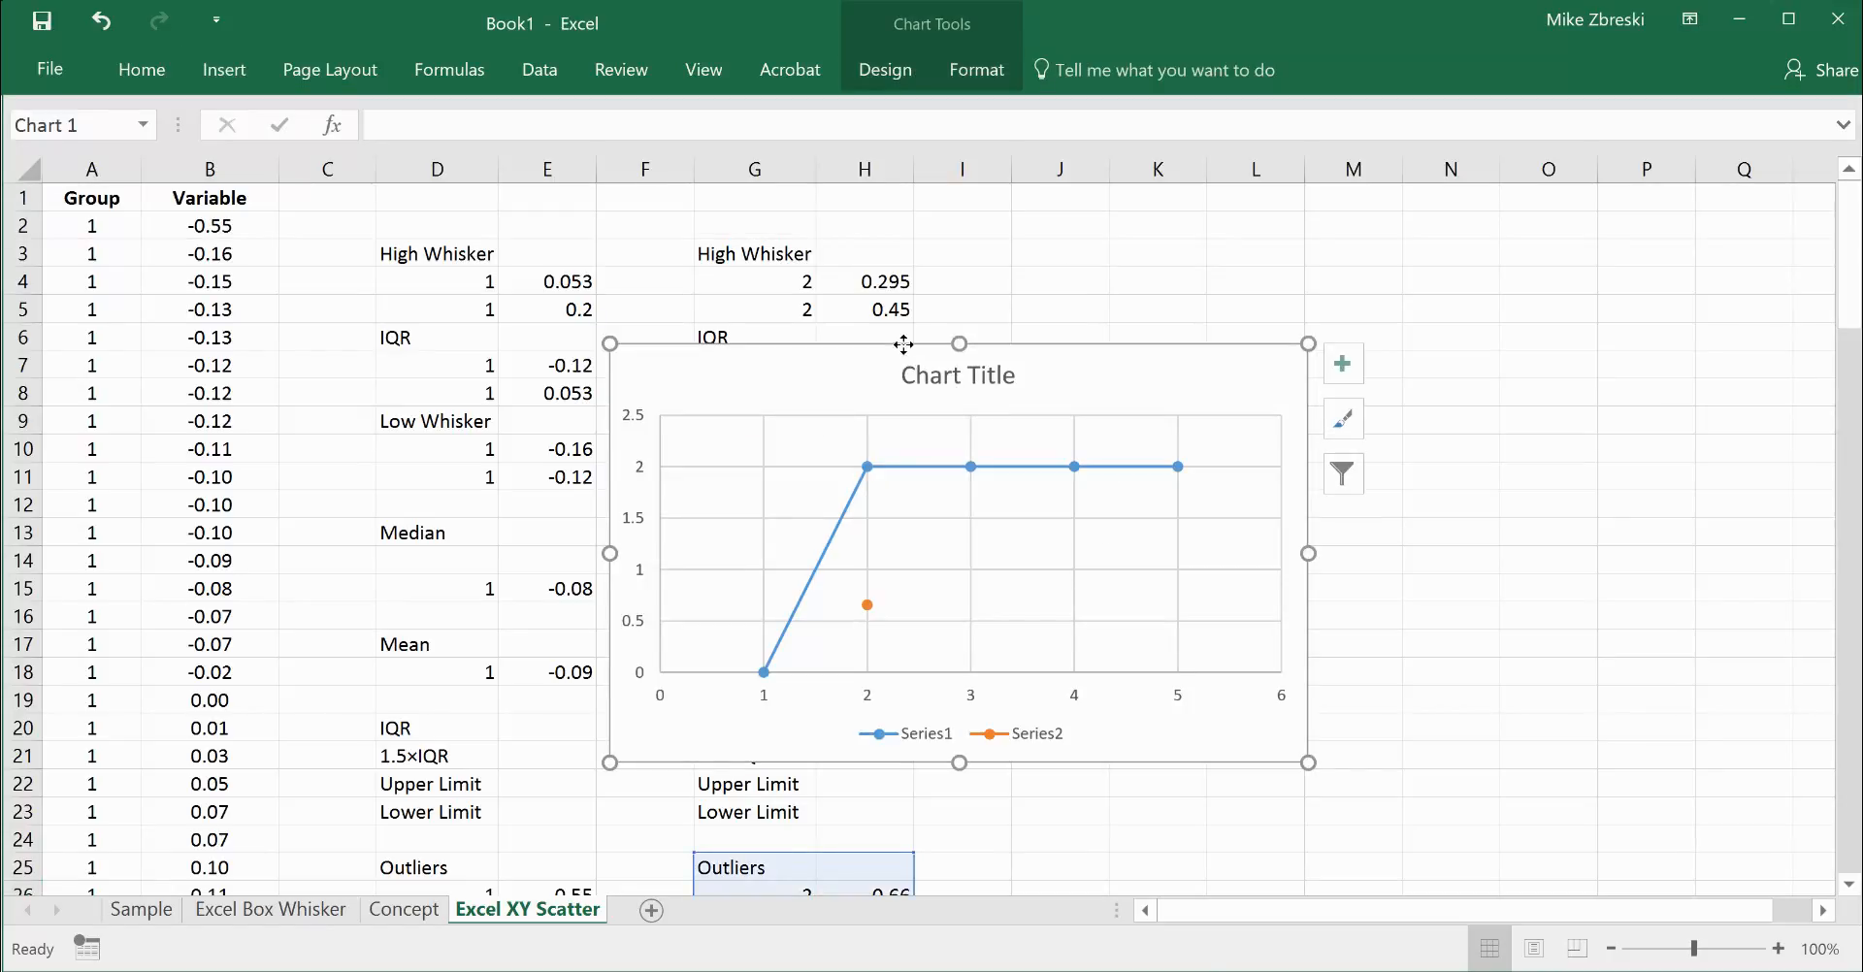
drag(904, 345, 1235, 229)
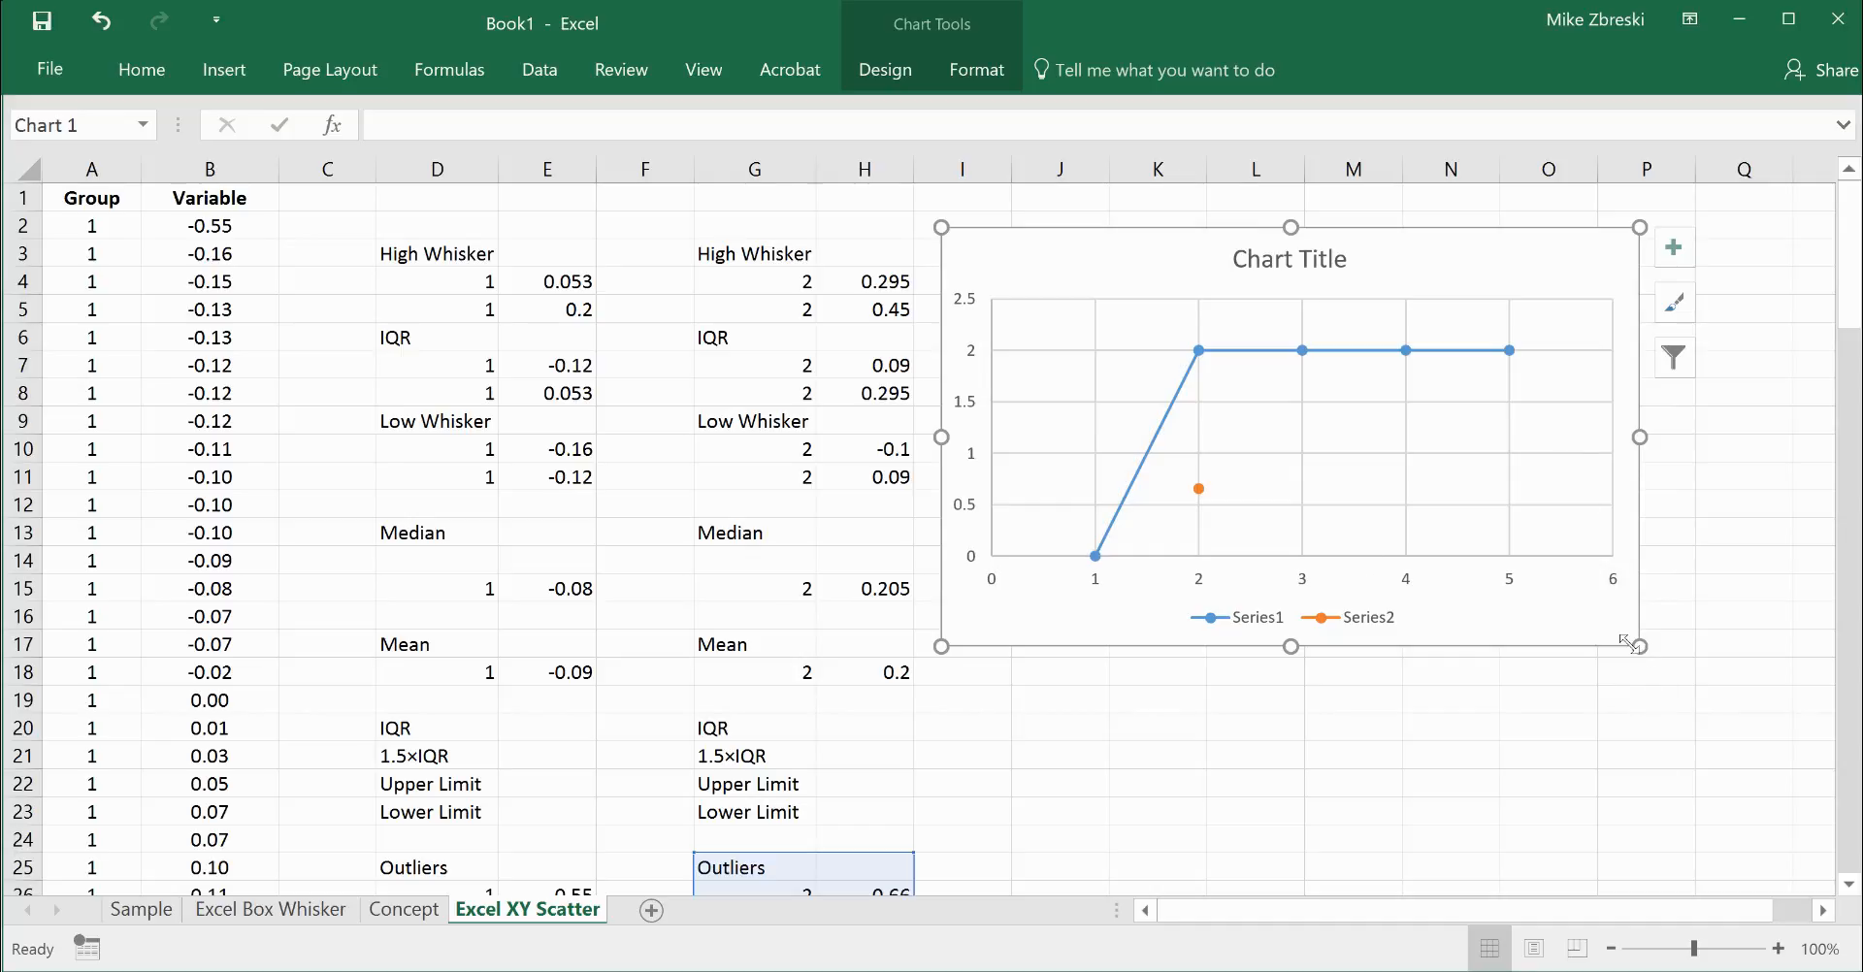
Make the chart's data a single series named IQR1 with x-values D7:D8 and y-values E7:E8.
click(1257, 441)
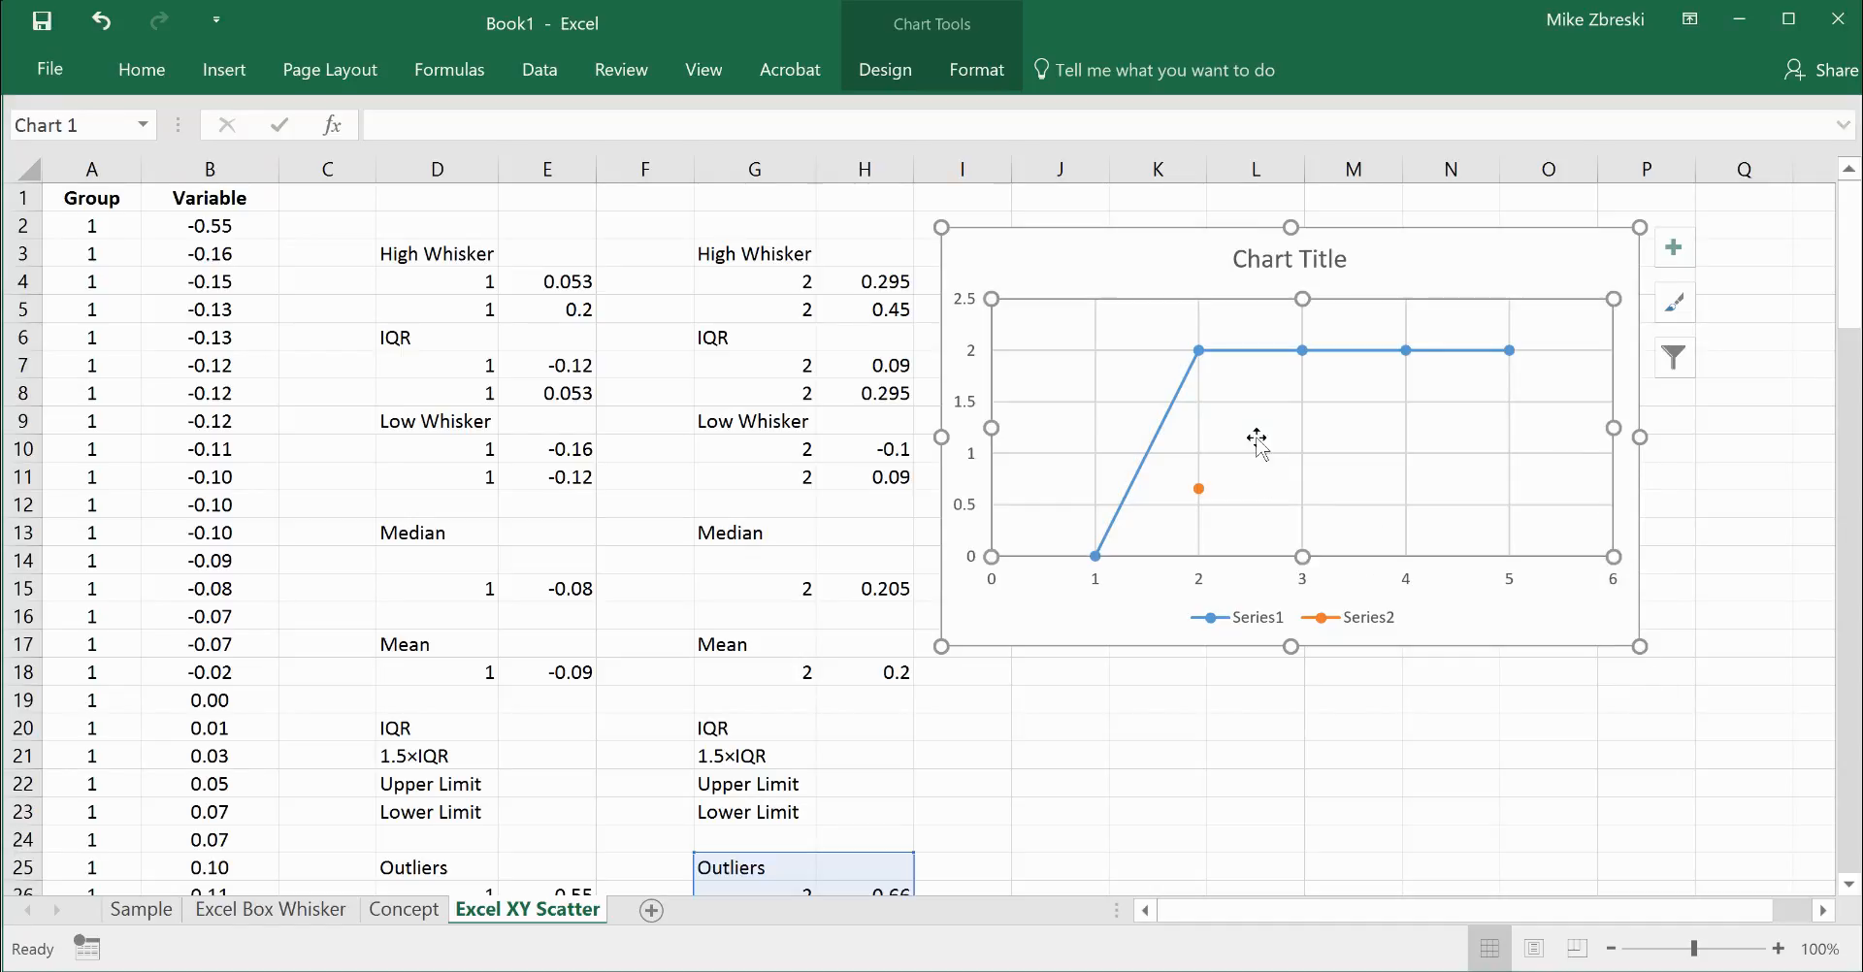
click(885, 69)
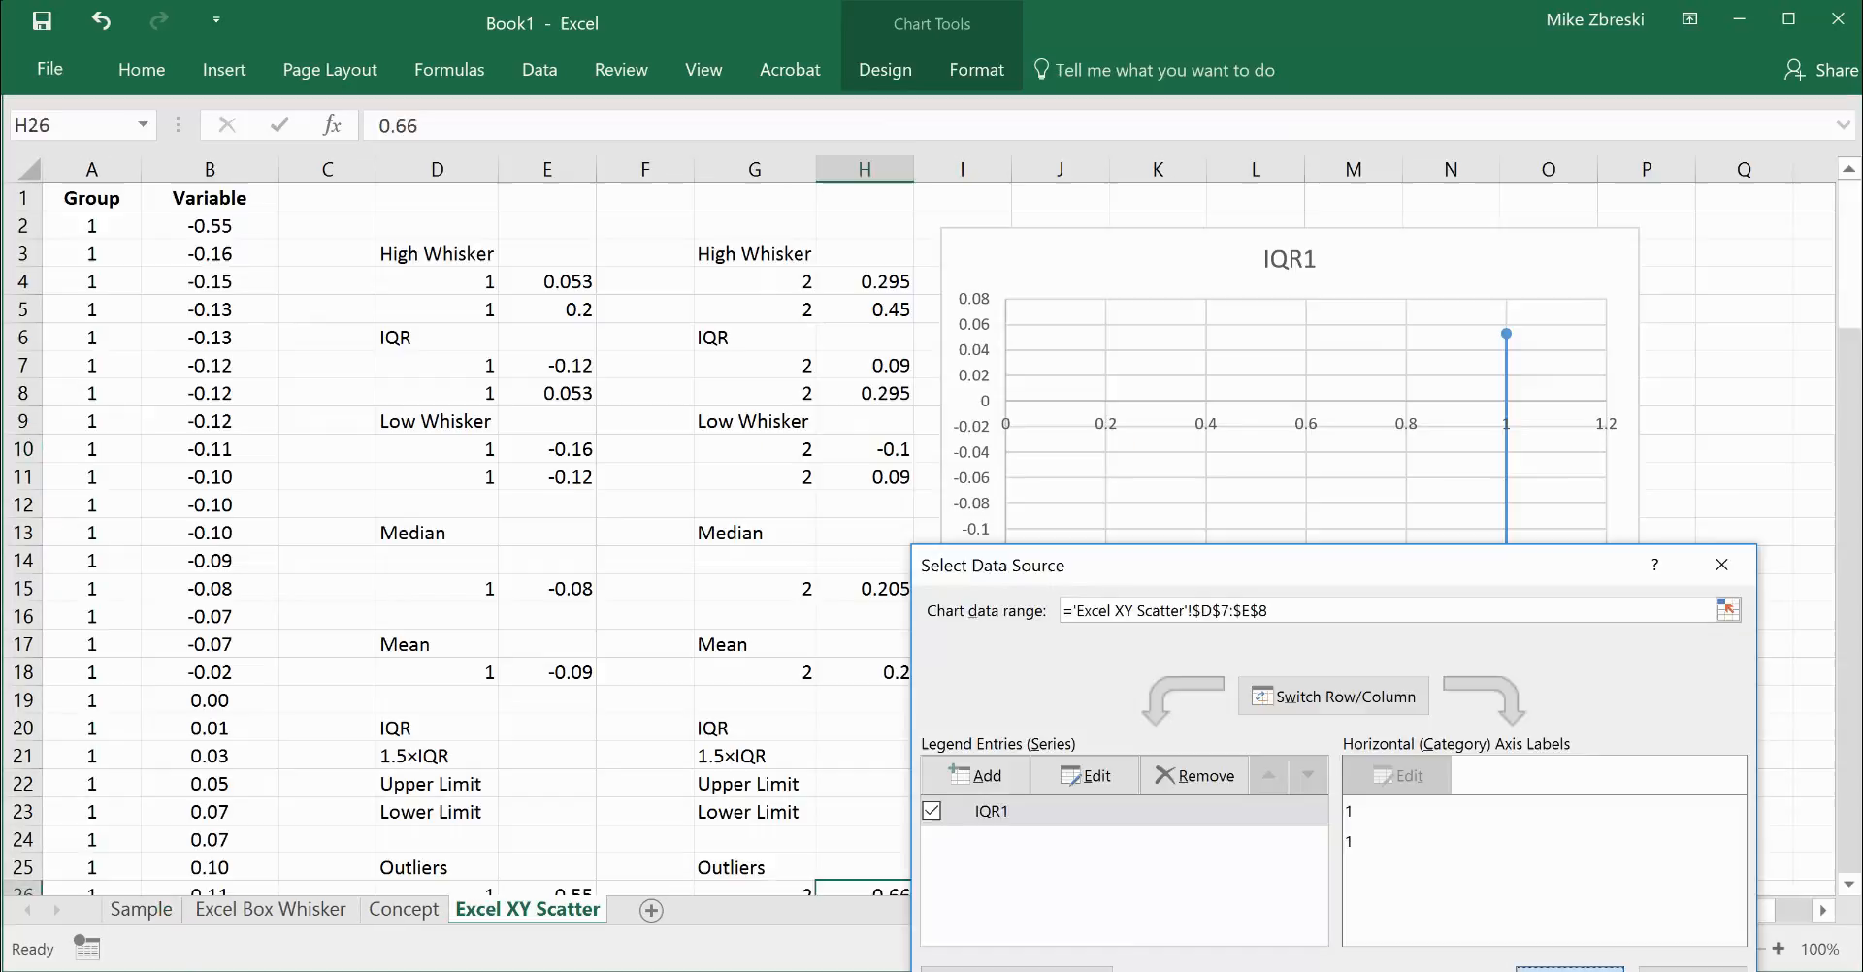
key(Return)
click(1097, 781)
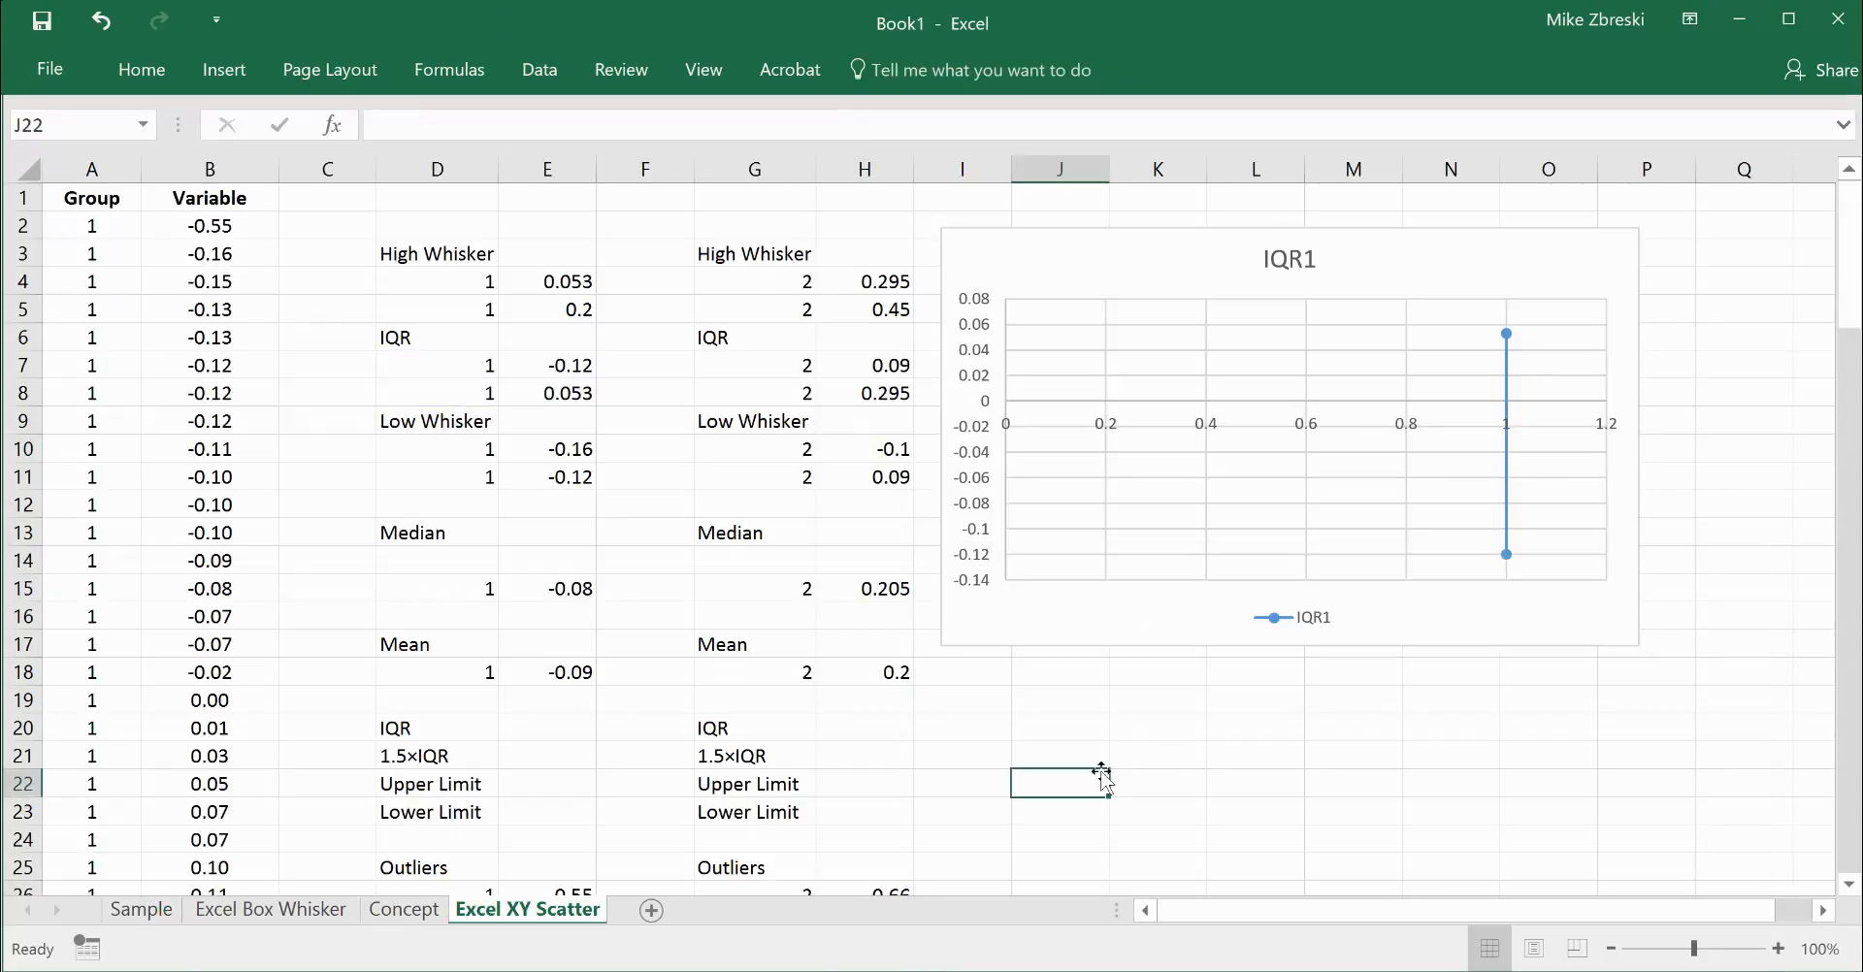
Examine the y-values of Group 1 in E4:E18 and of Group 2 in H4:H18.
drag(561, 282, 561, 665)
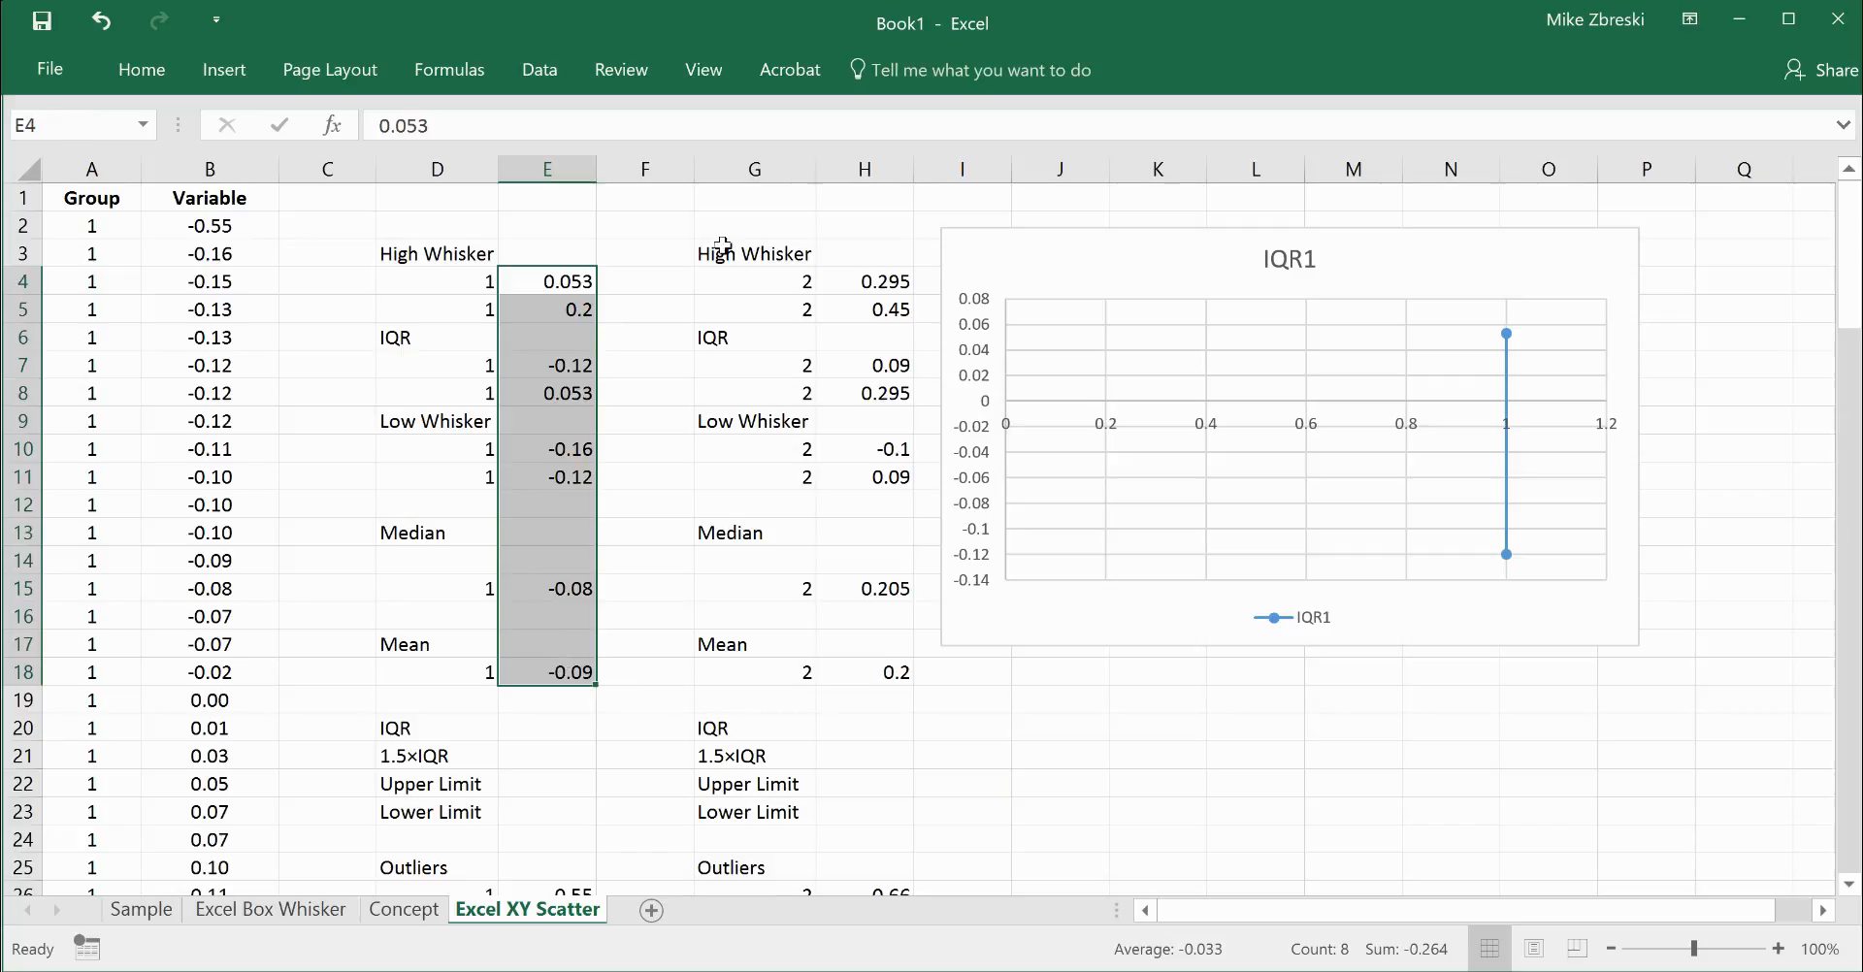
drag(864, 282, 874, 673)
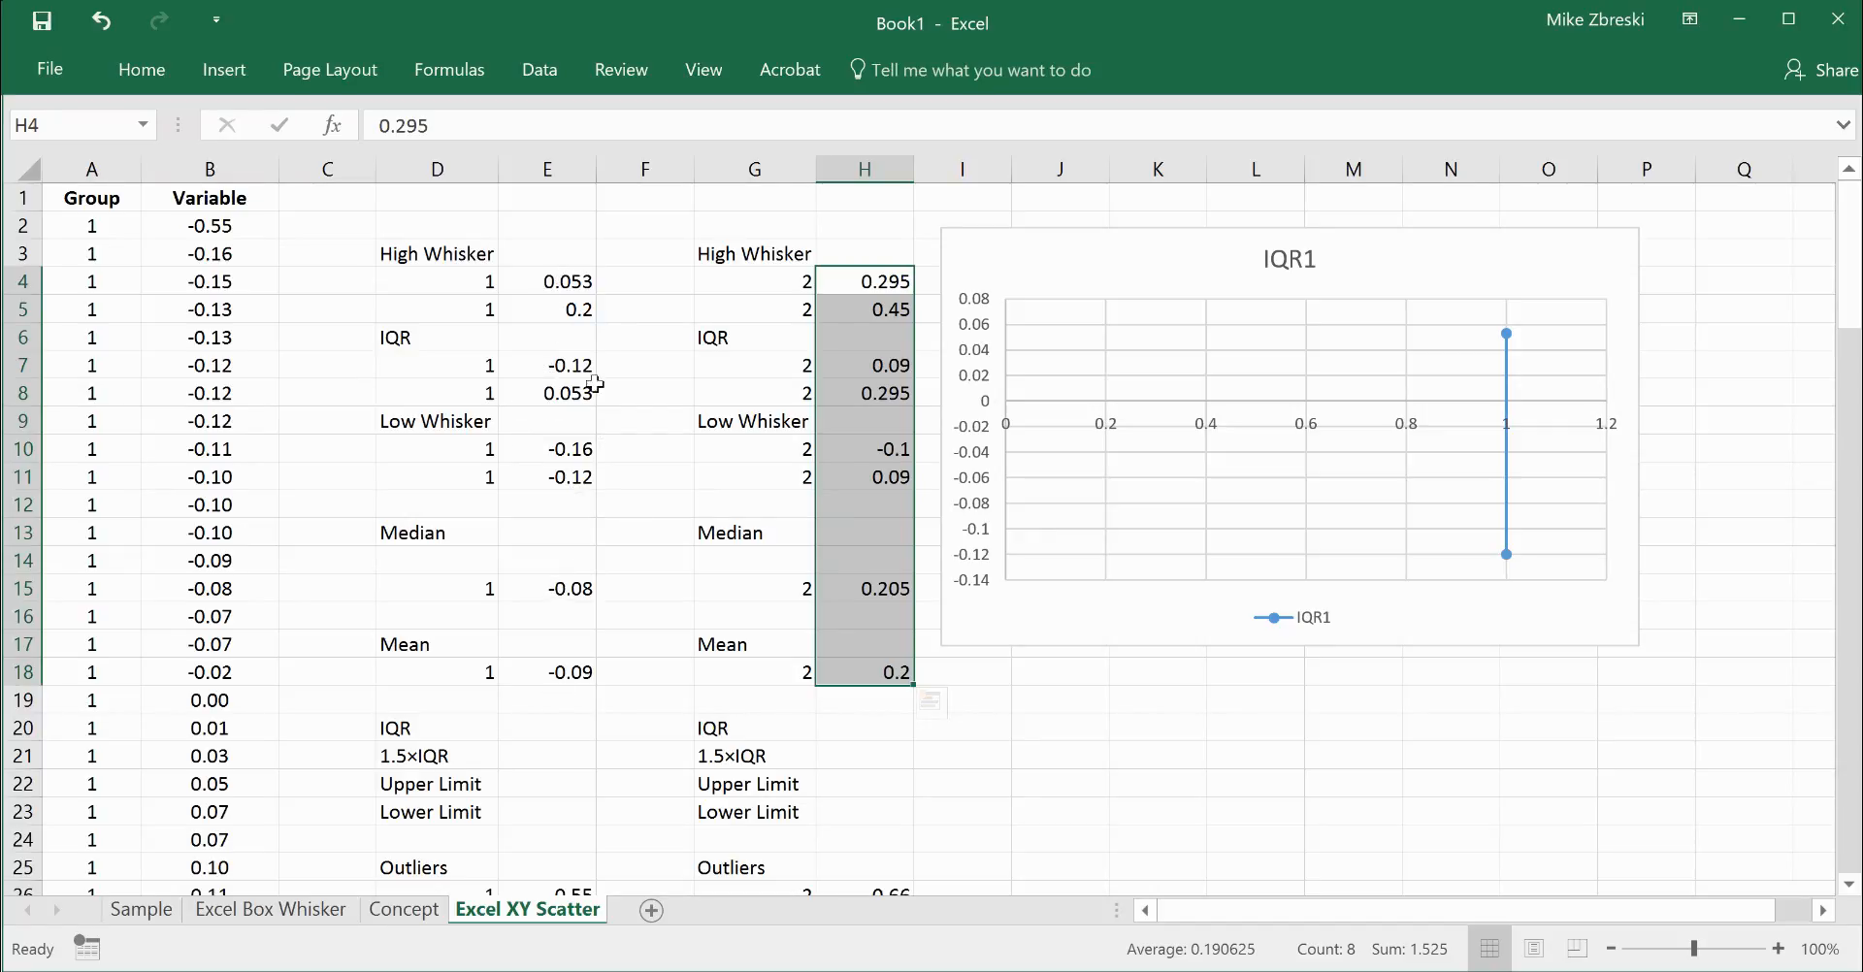
click(566, 283)
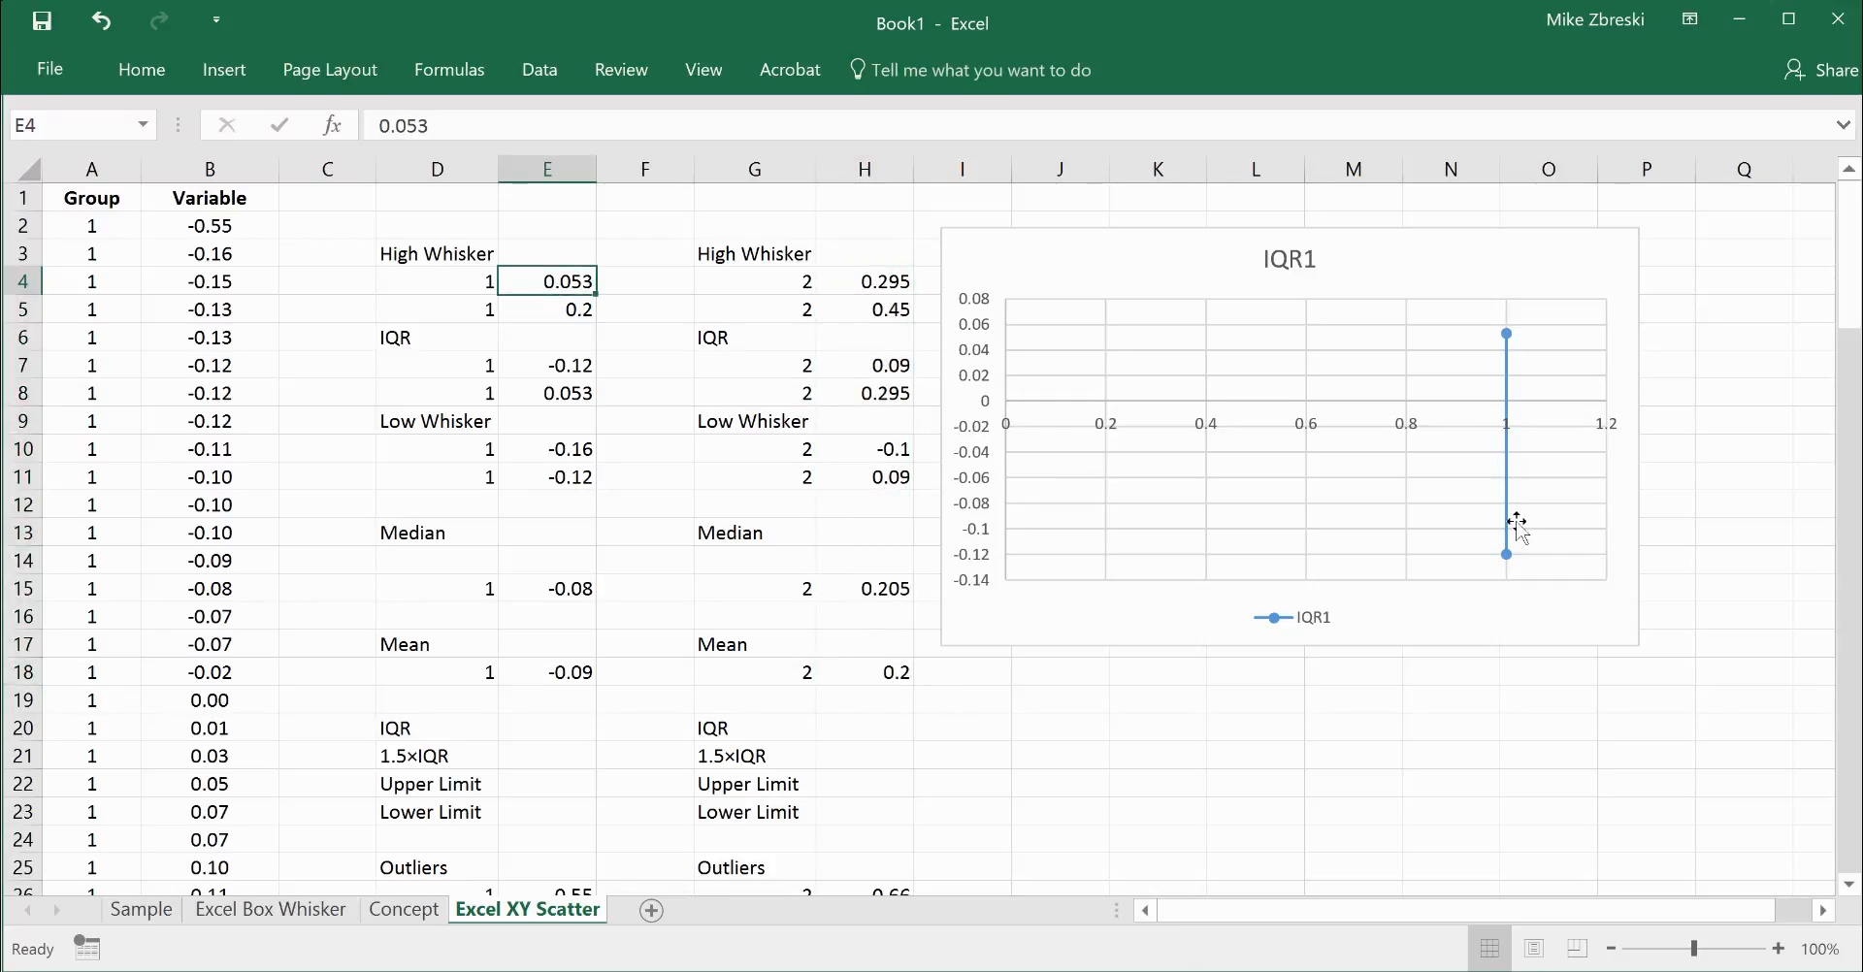
Format the line at the IQR1 series' upper data point as a solid light gray line.
click(1507, 366)
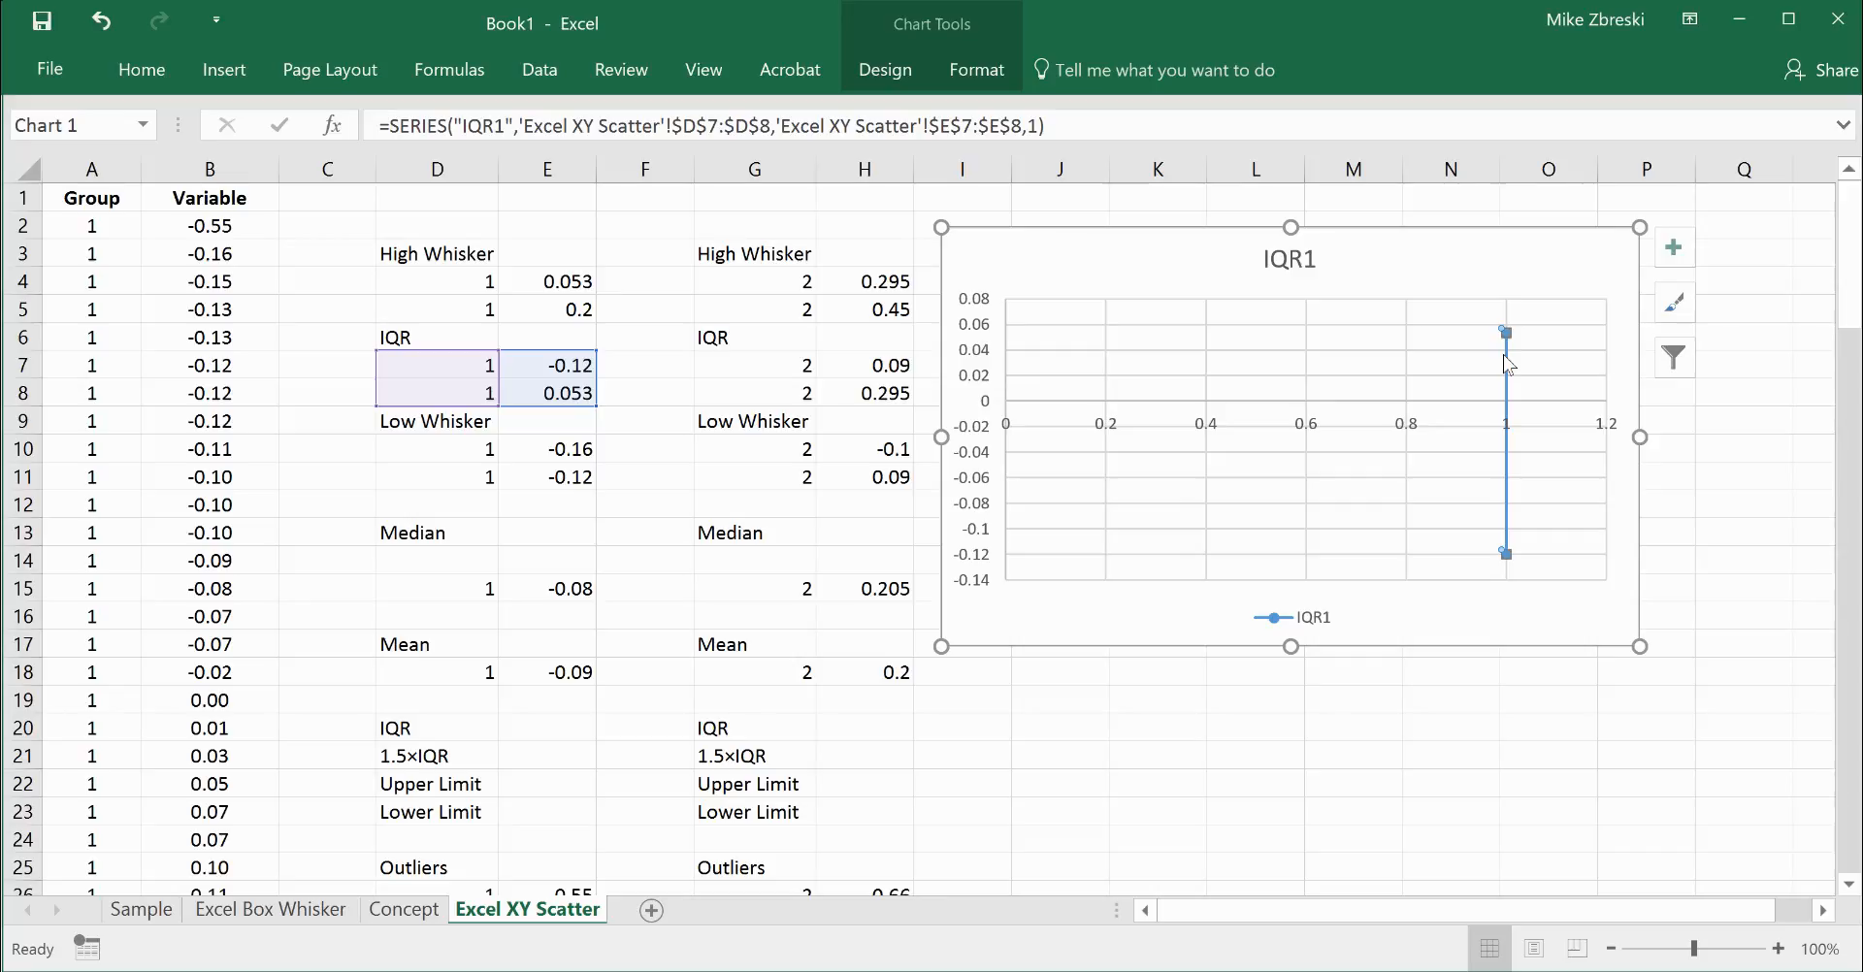
double_click(1507, 395)
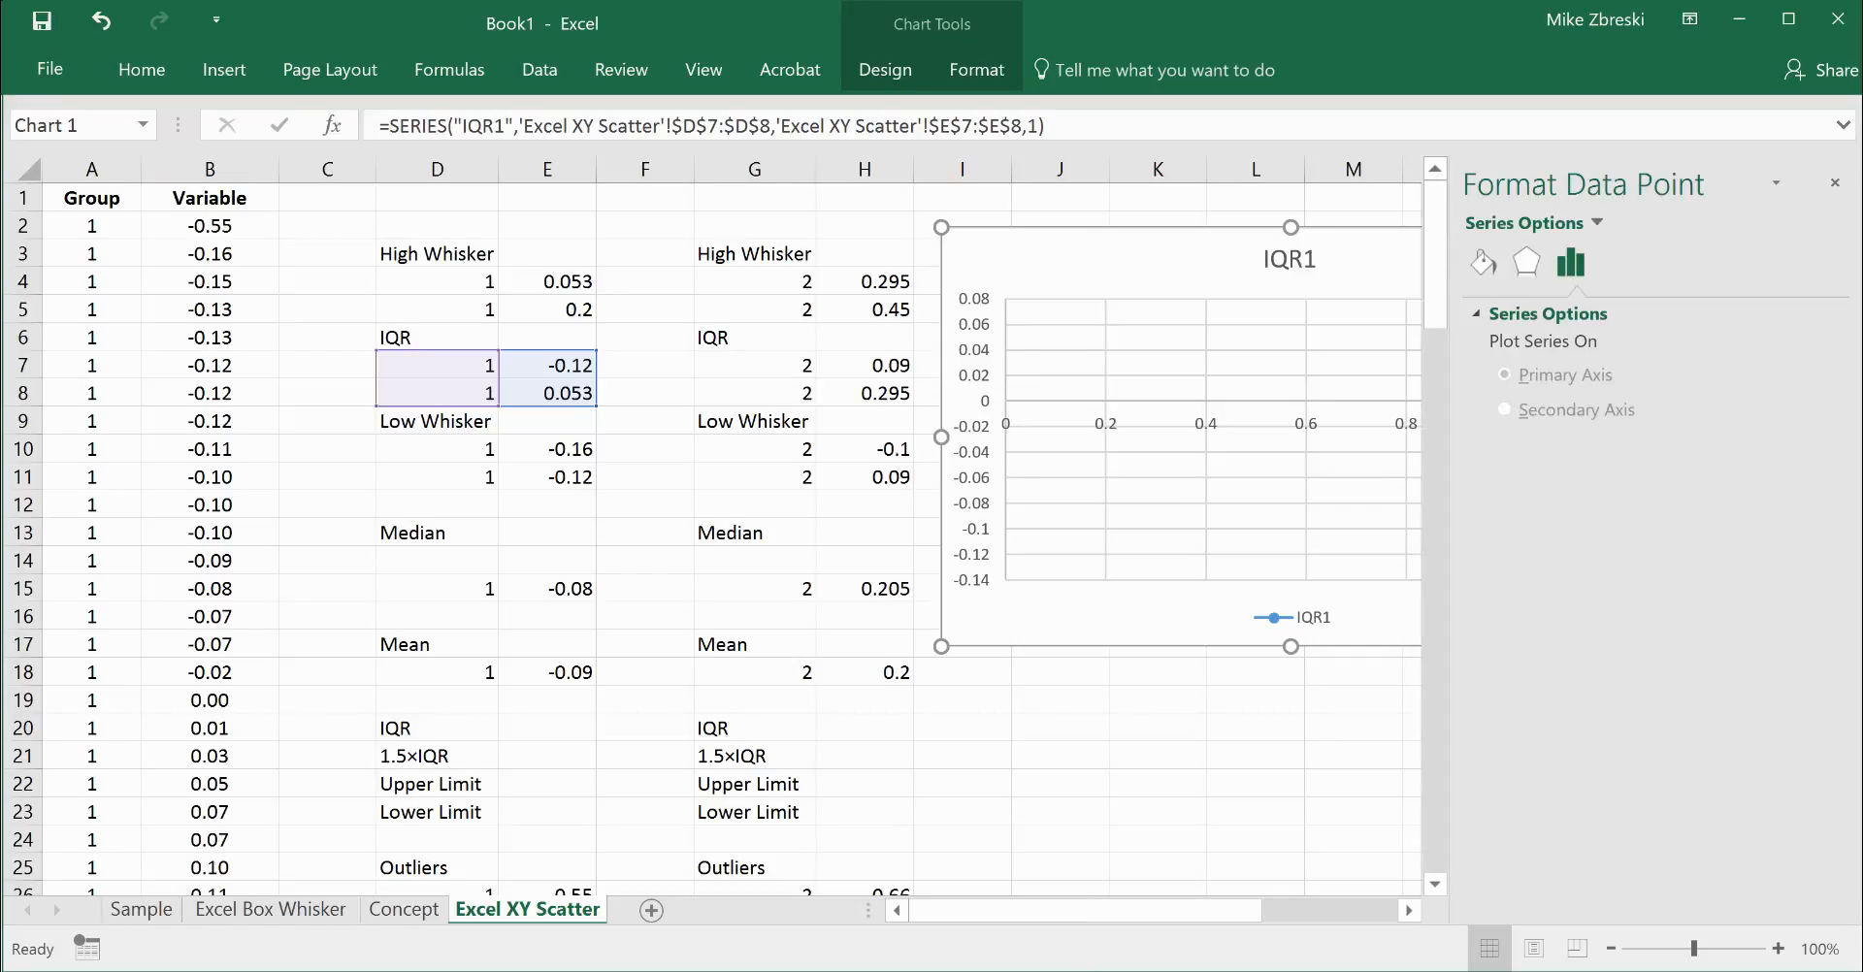
drag(1201, 910, 1337, 910)
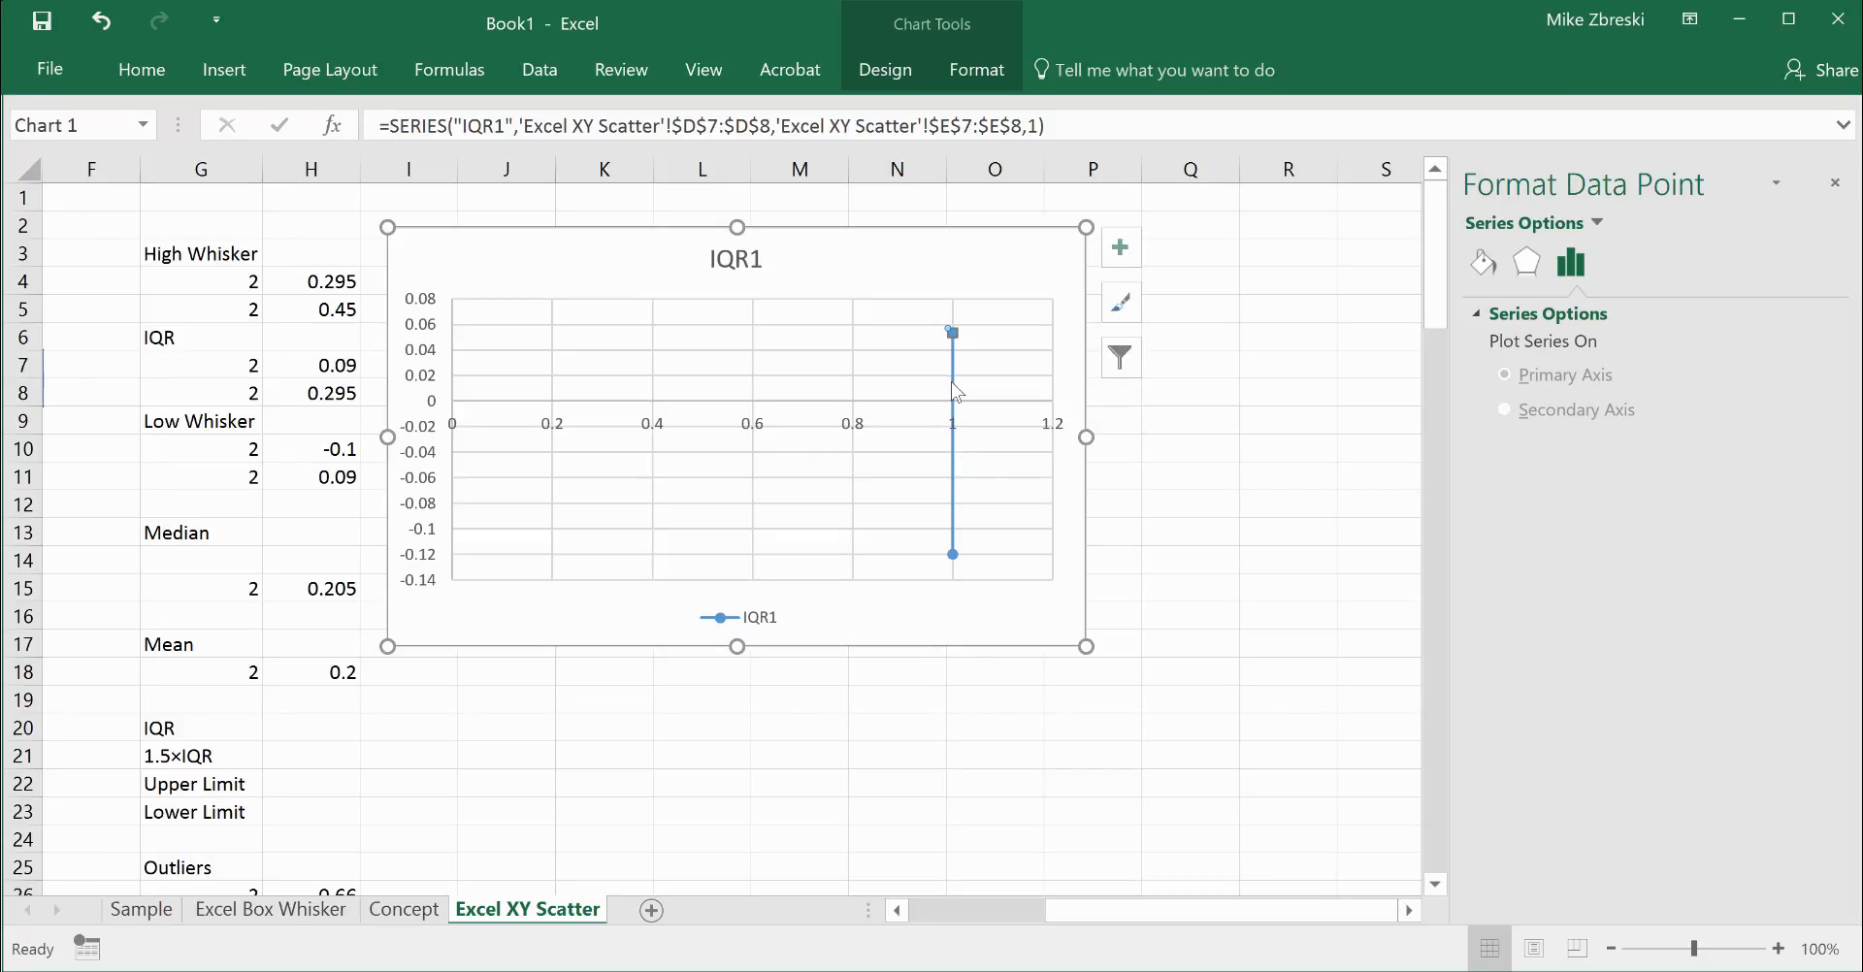
click(1475, 315)
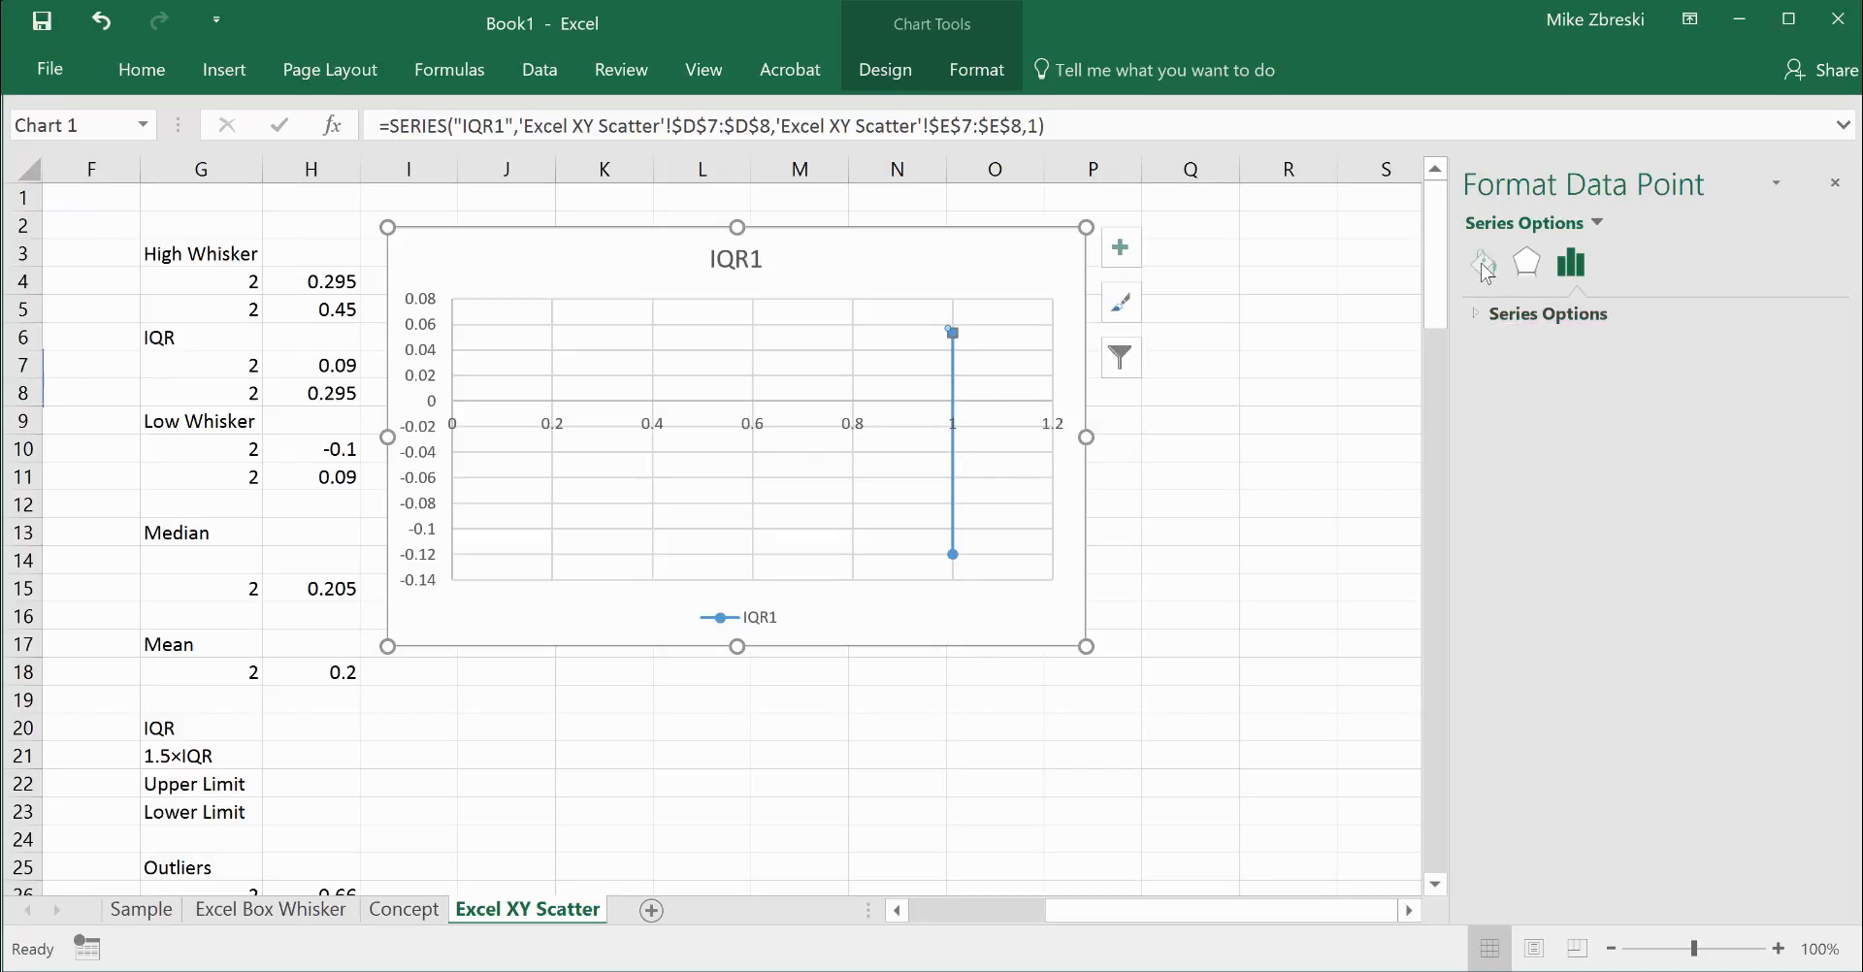
click(1483, 262)
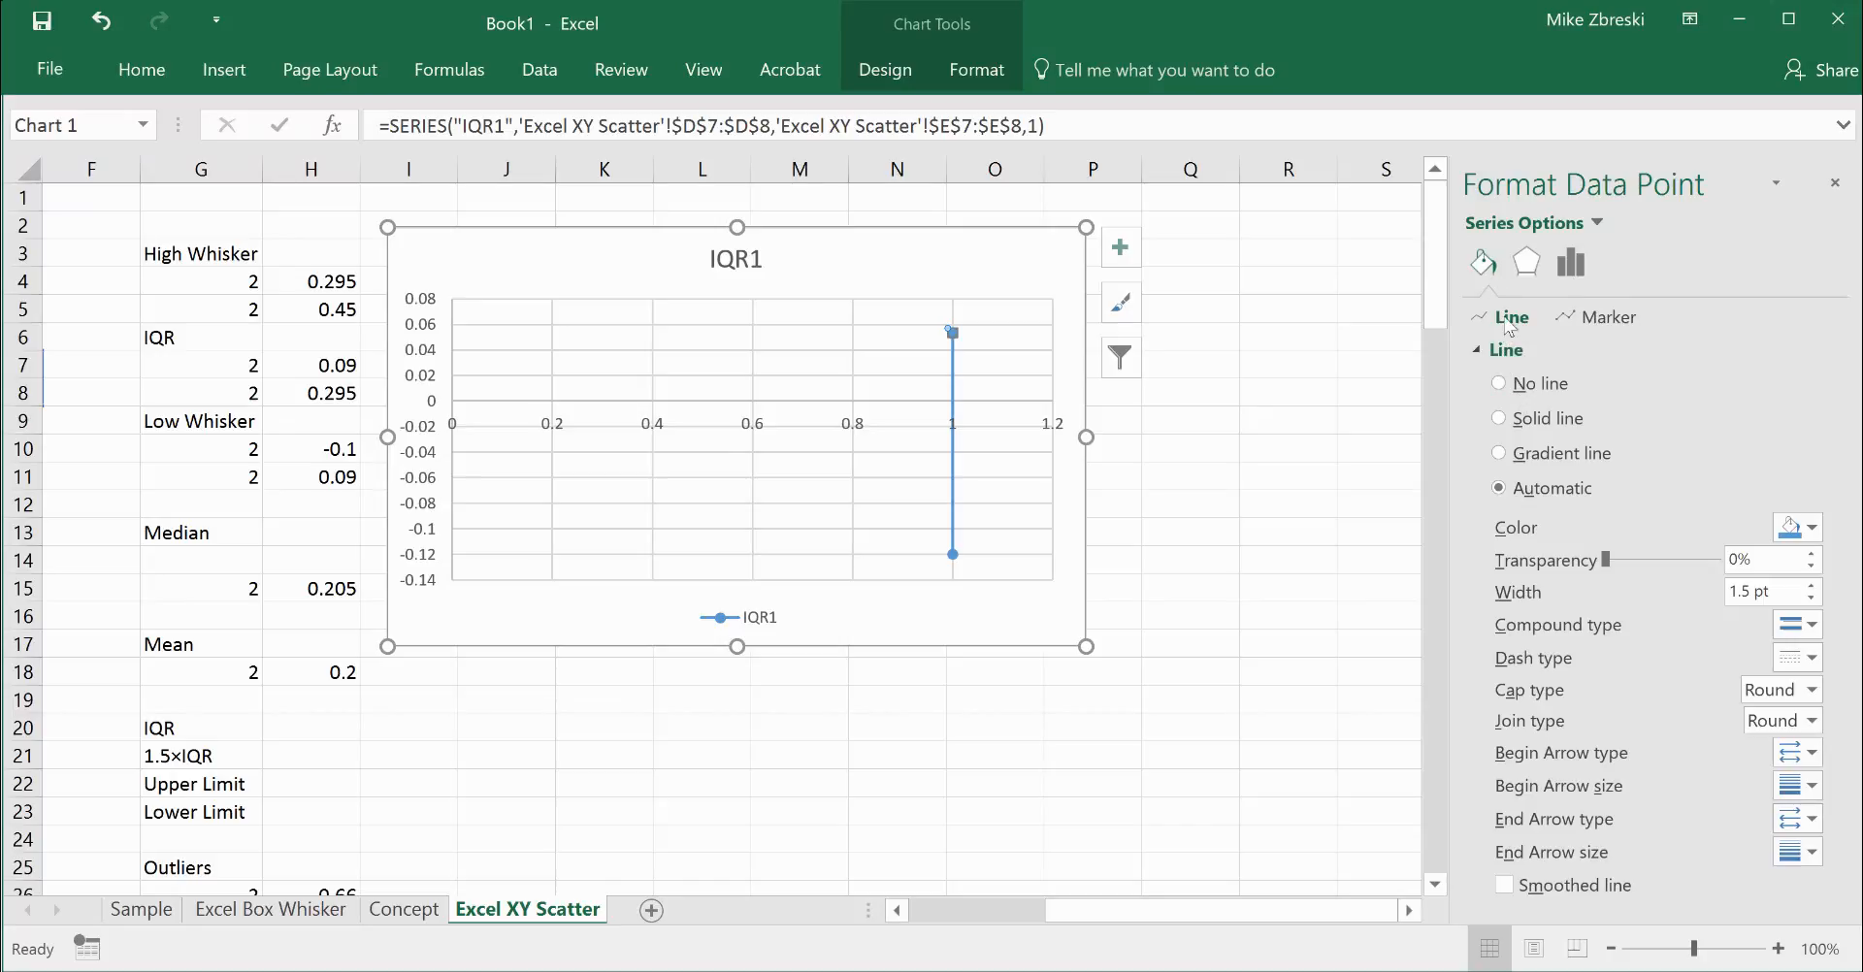
click(1502, 418)
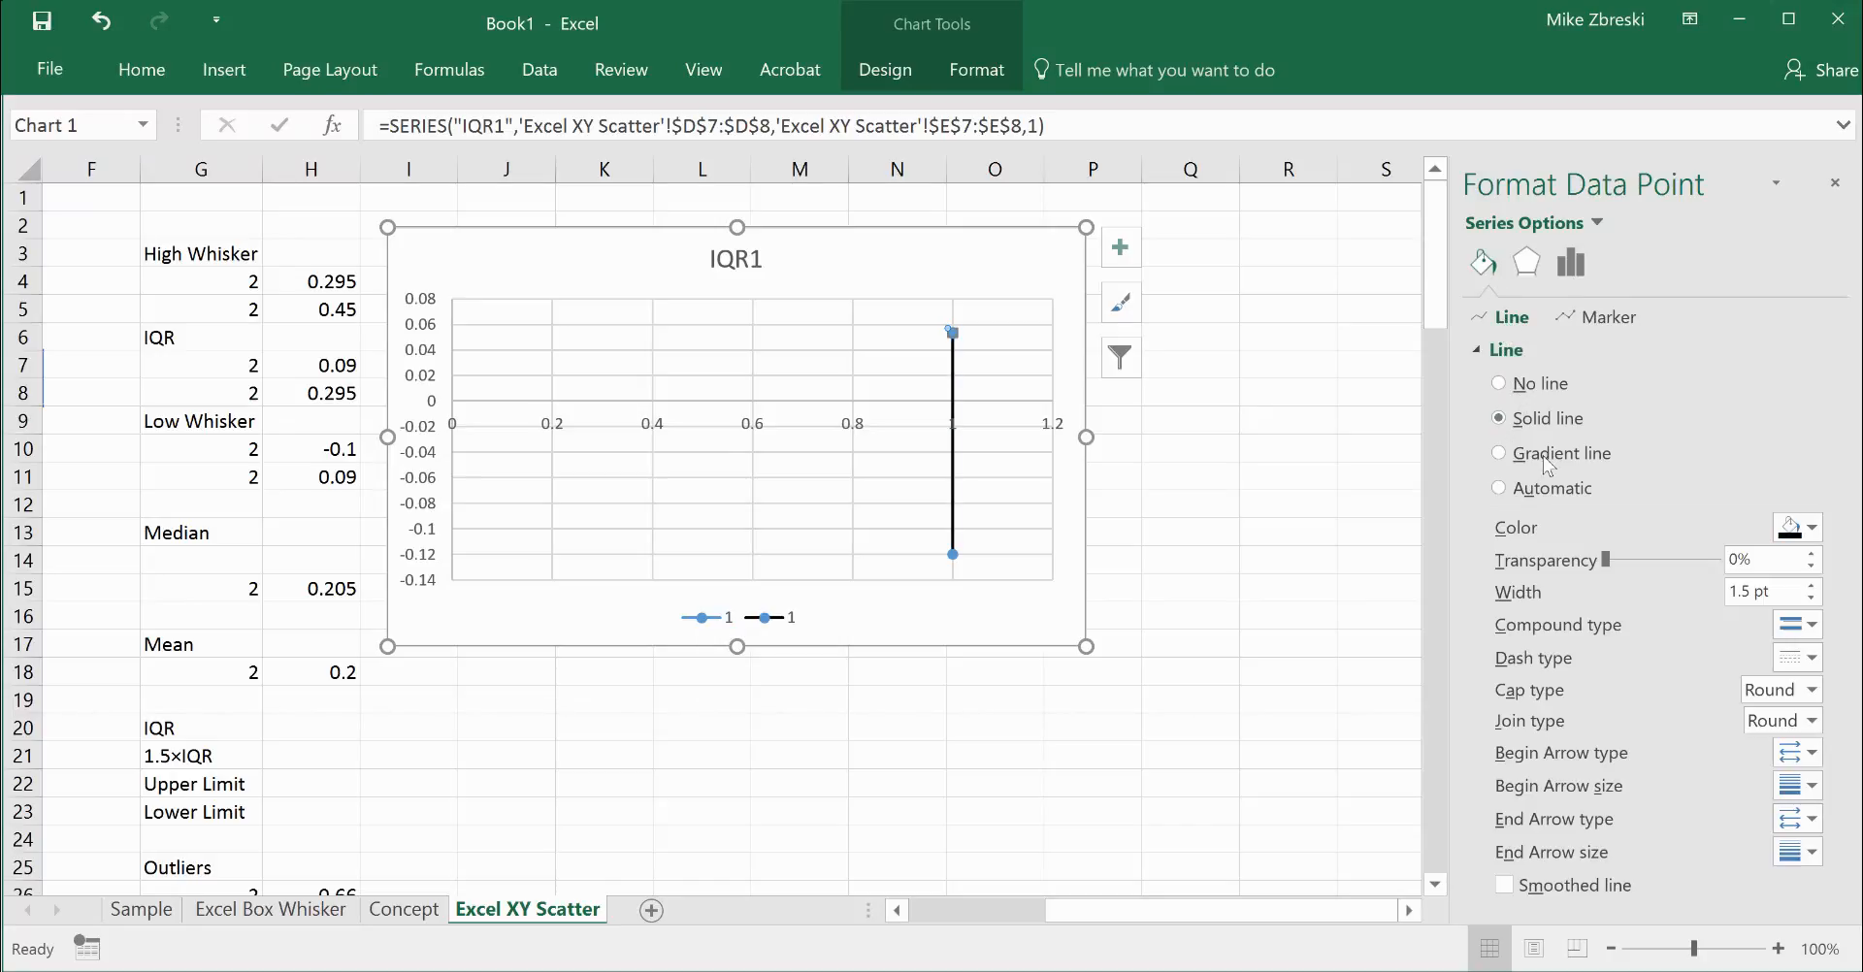
click(1811, 531)
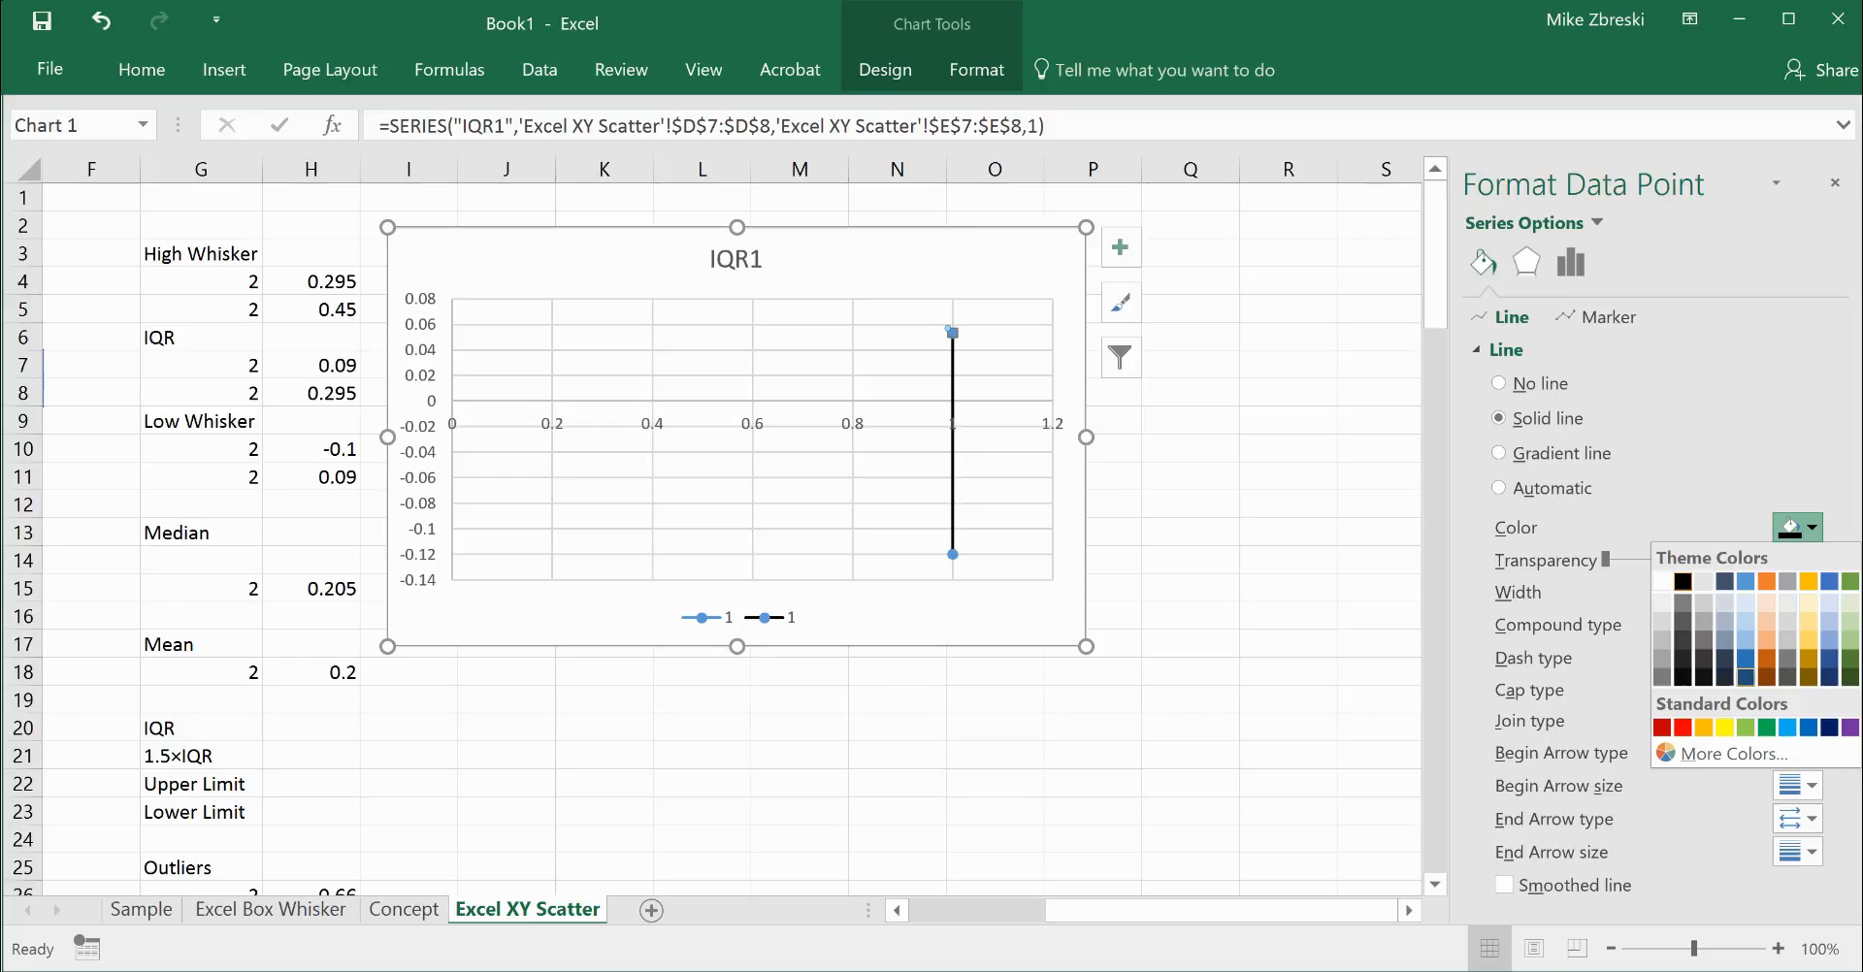
click(1662, 641)
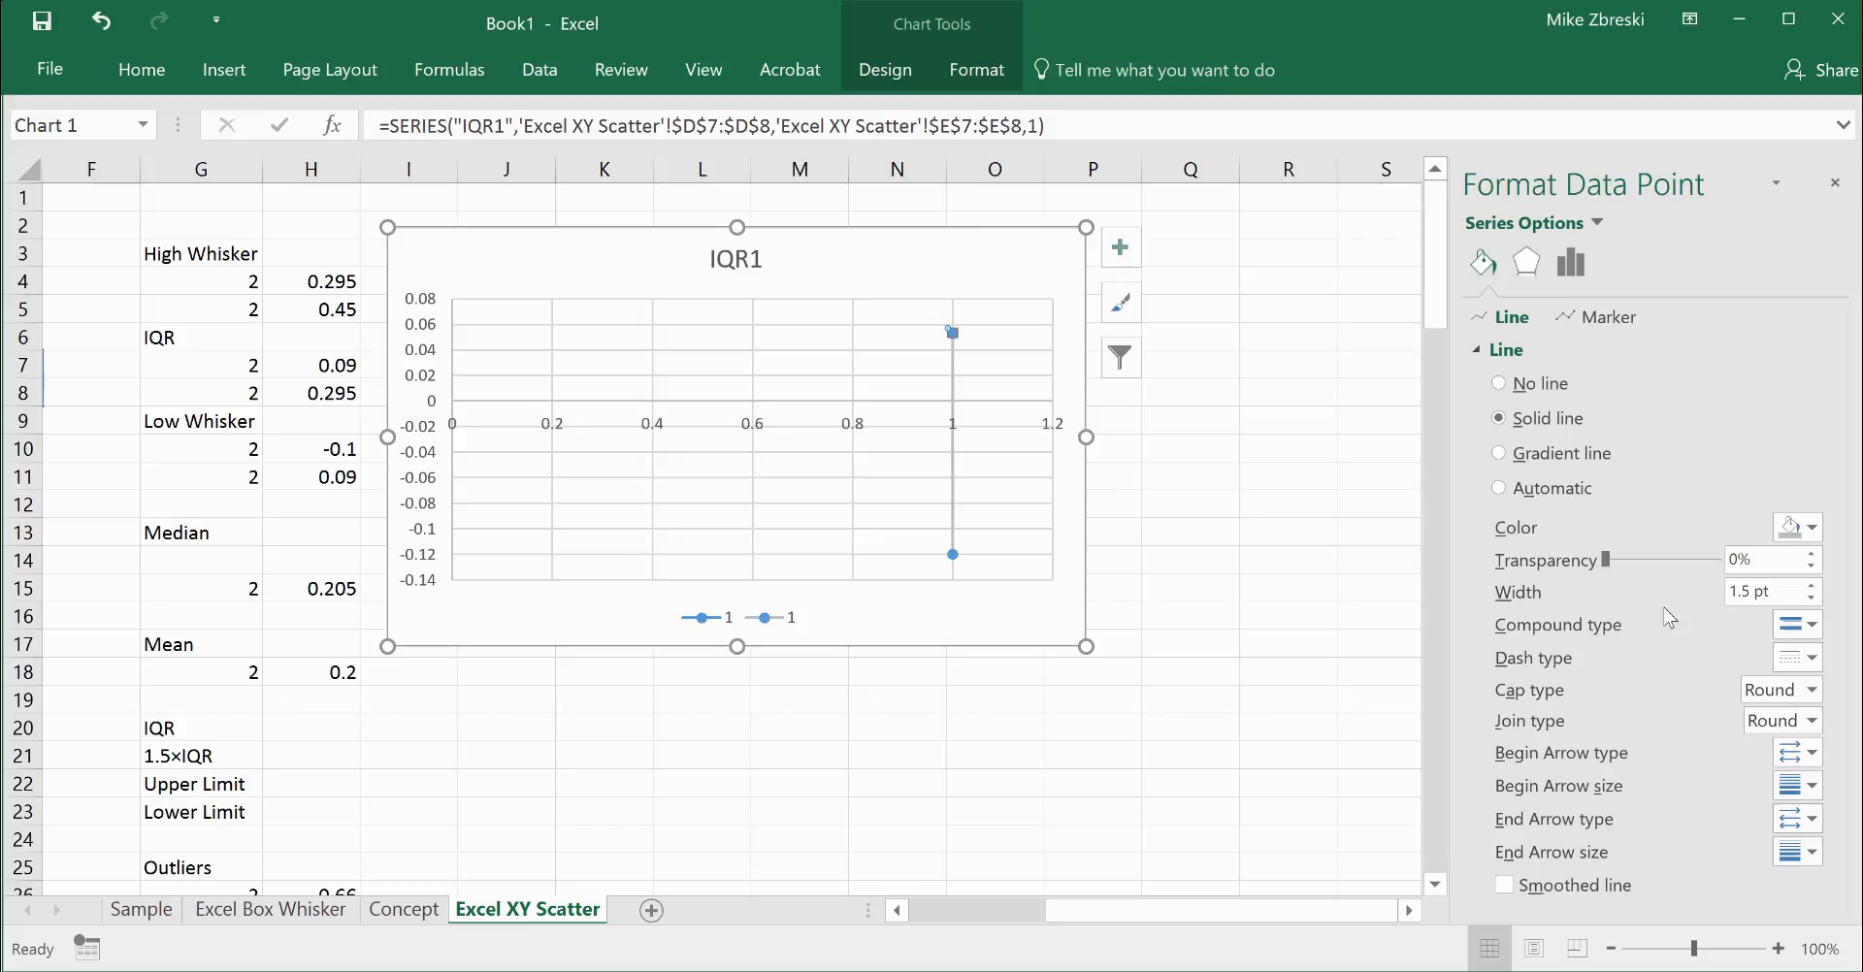
Set the gray IQR1 line's width to 50 pt and its cap type to Flat.
drag(1785, 592, 1705, 602)
text(30)
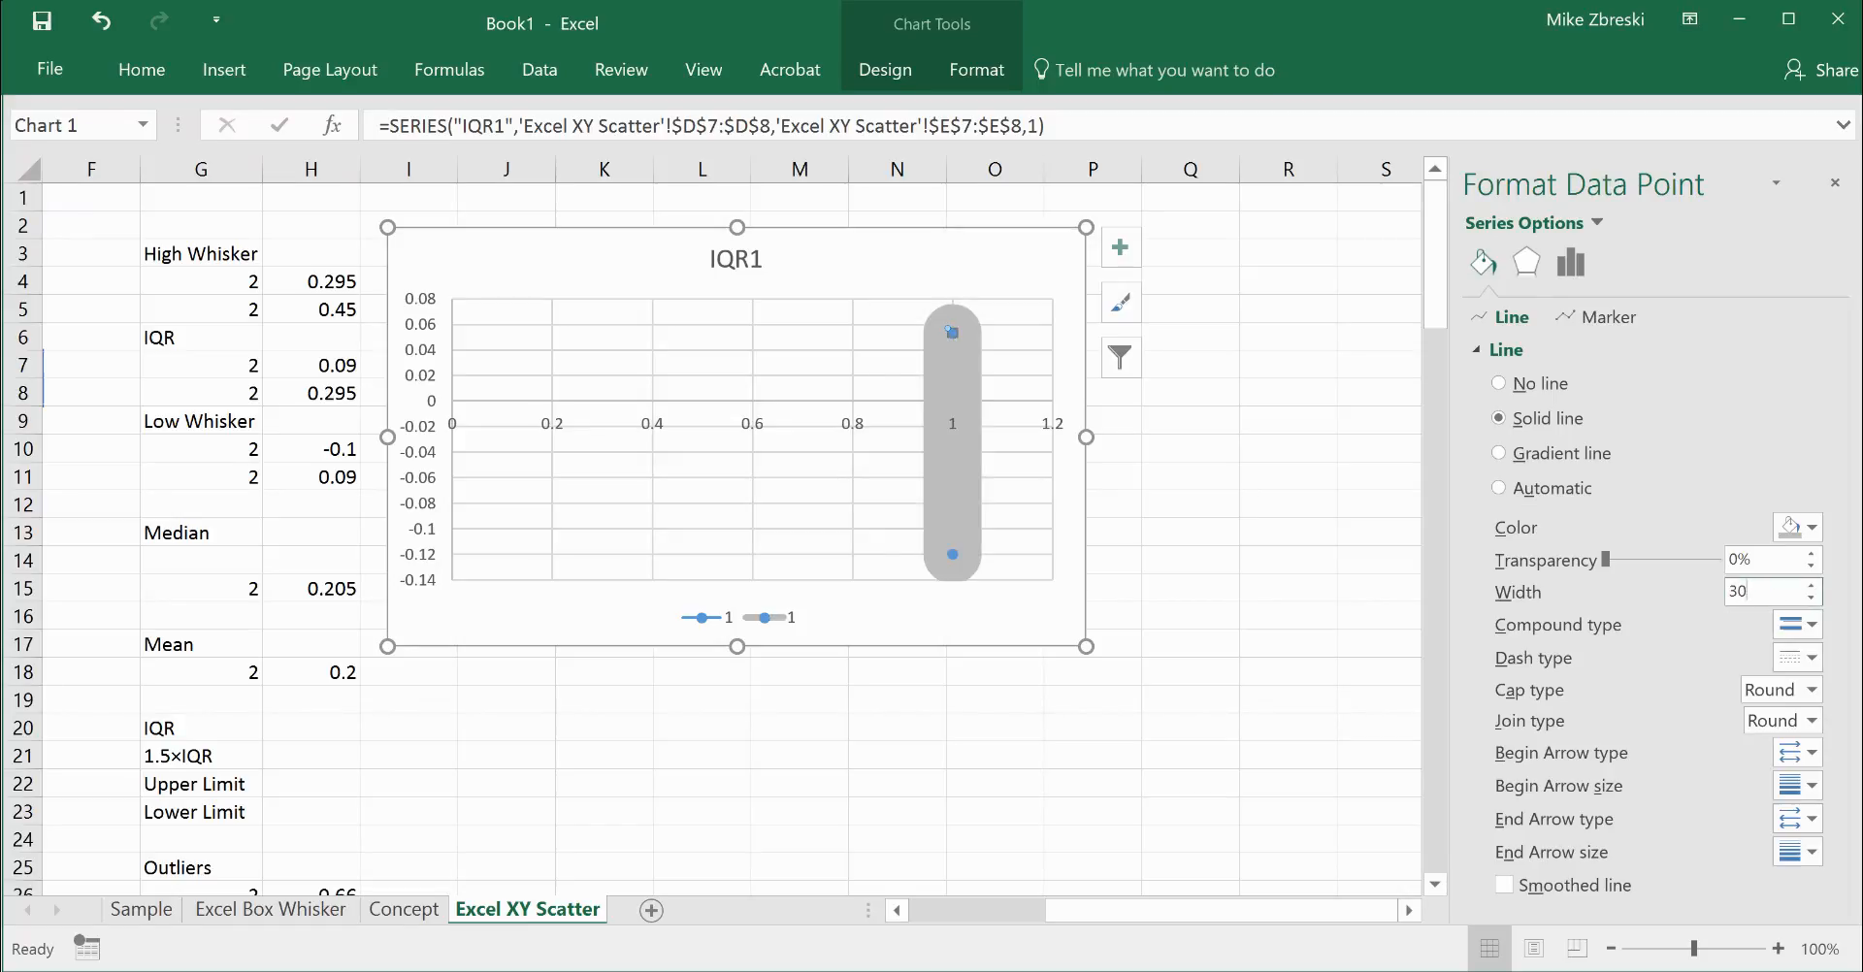
drag(1752, 592, 1691, 594)
text(4)
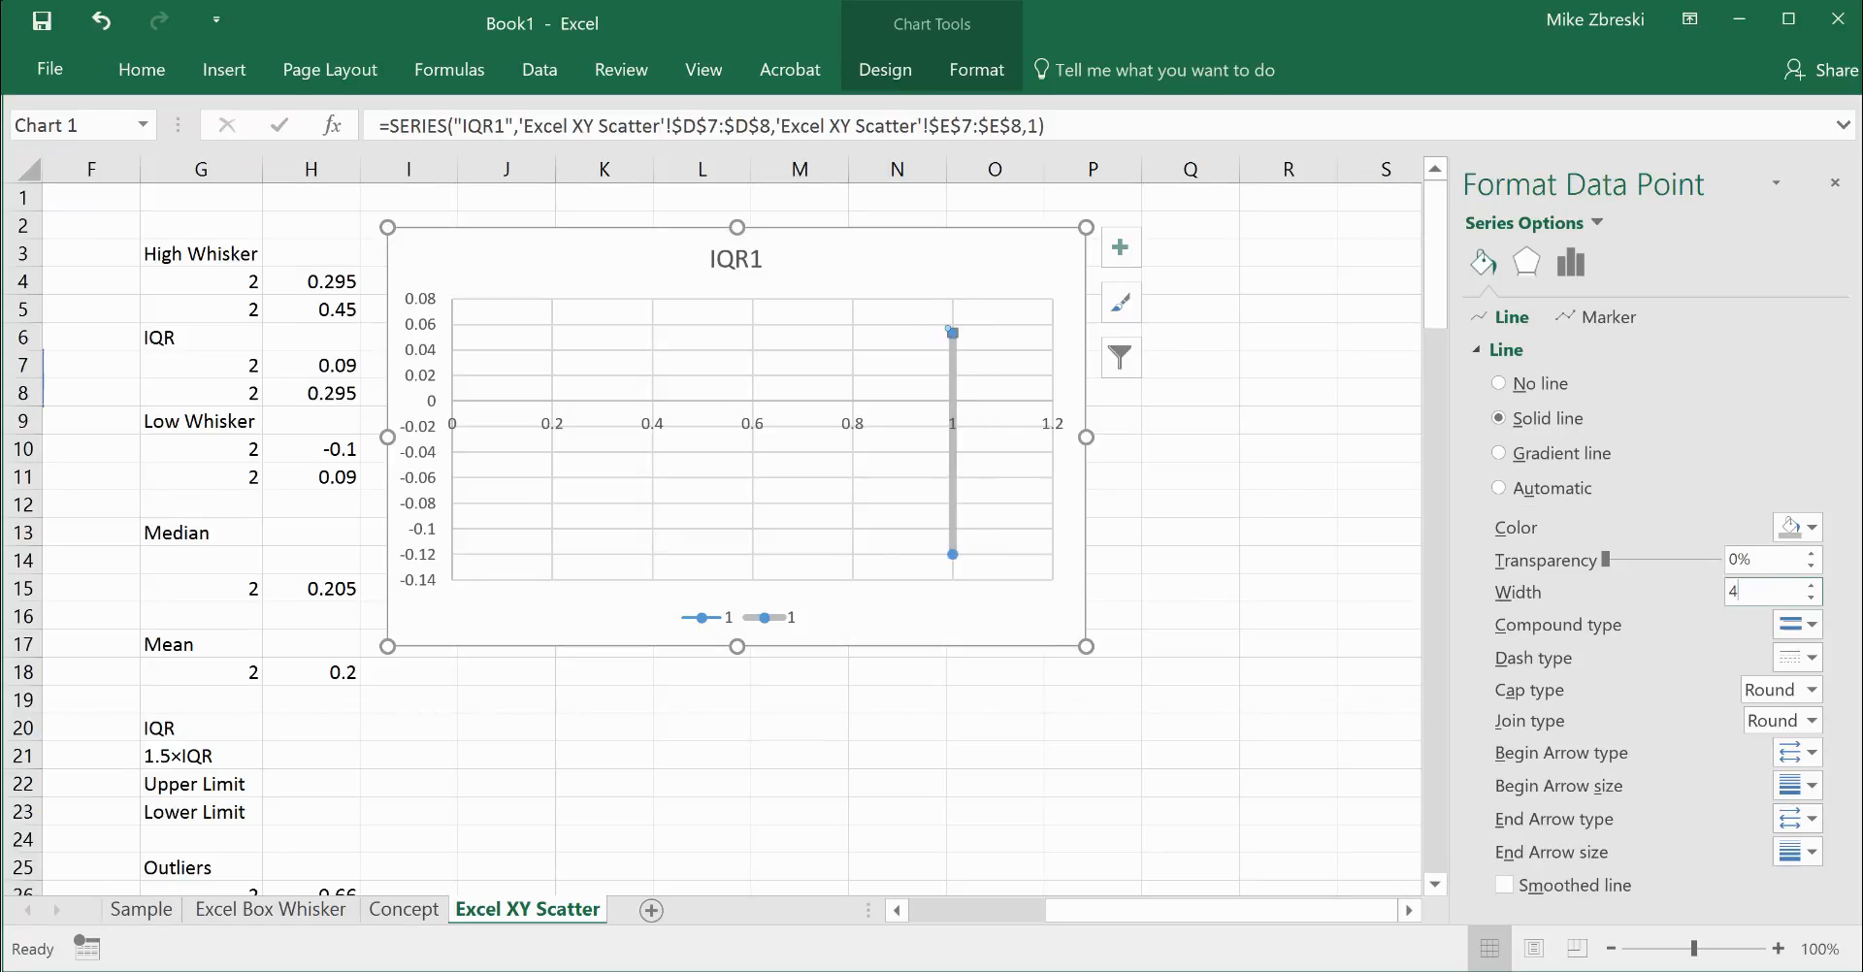
text(50)
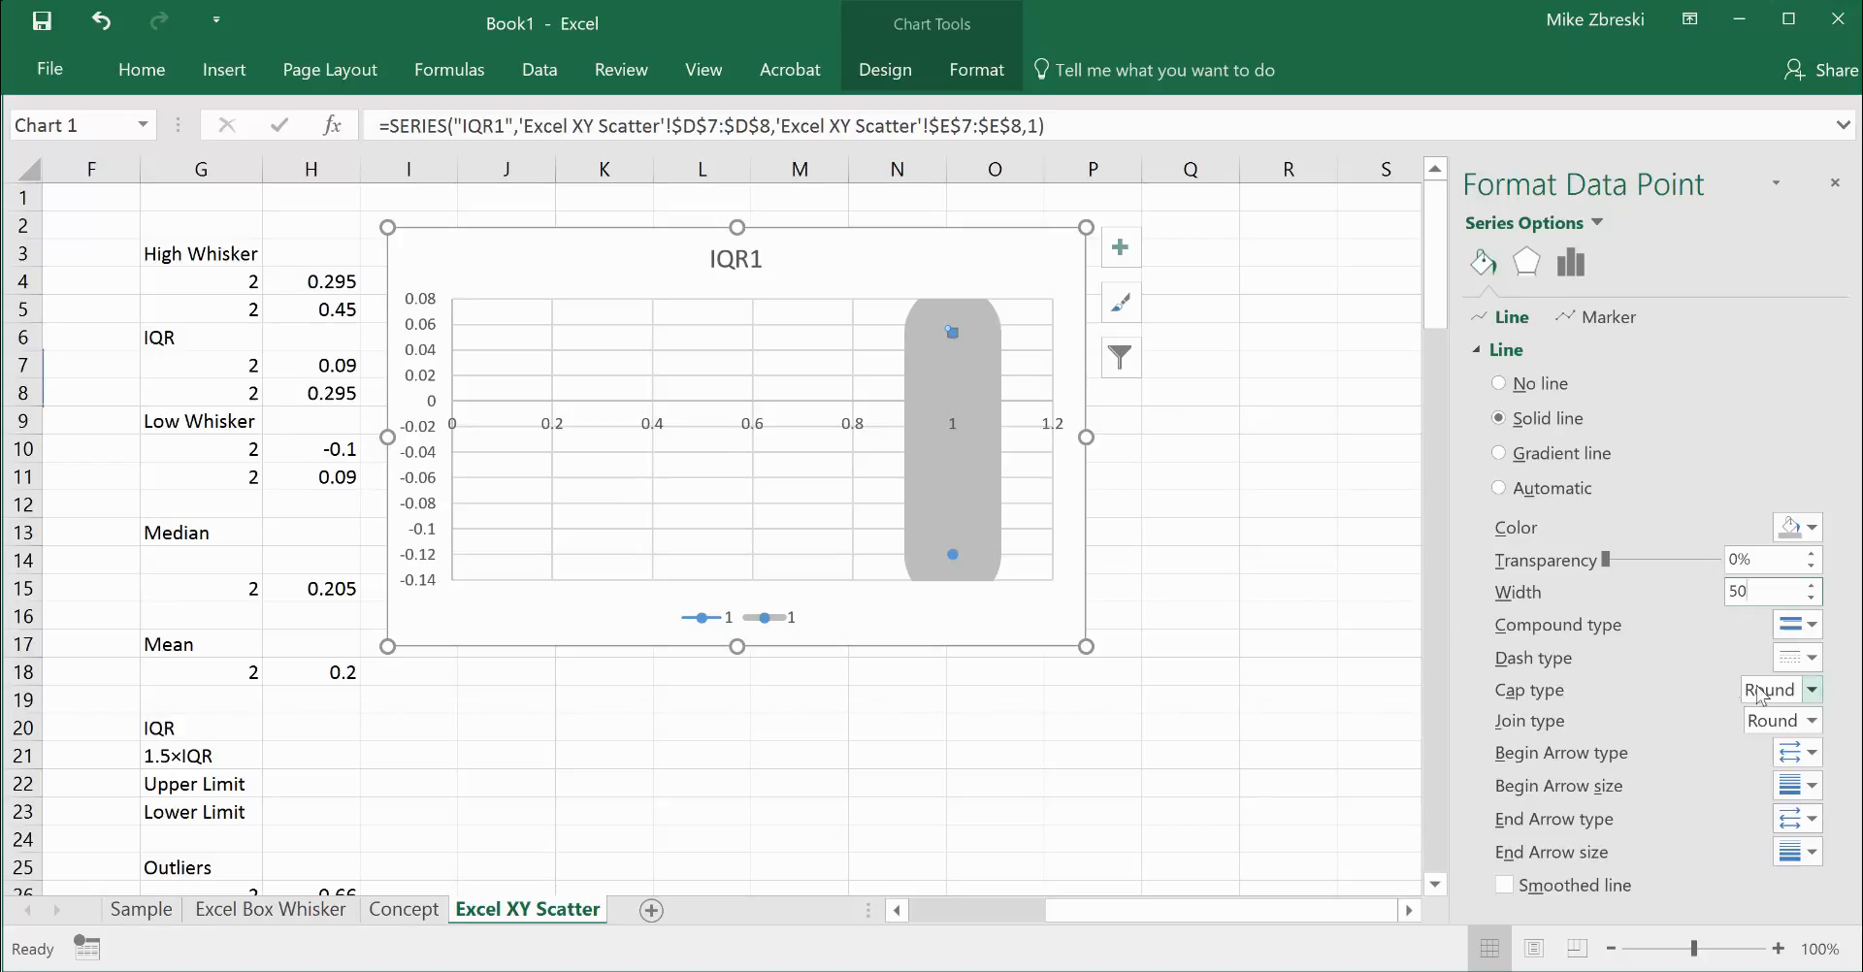
click(1812, 691)
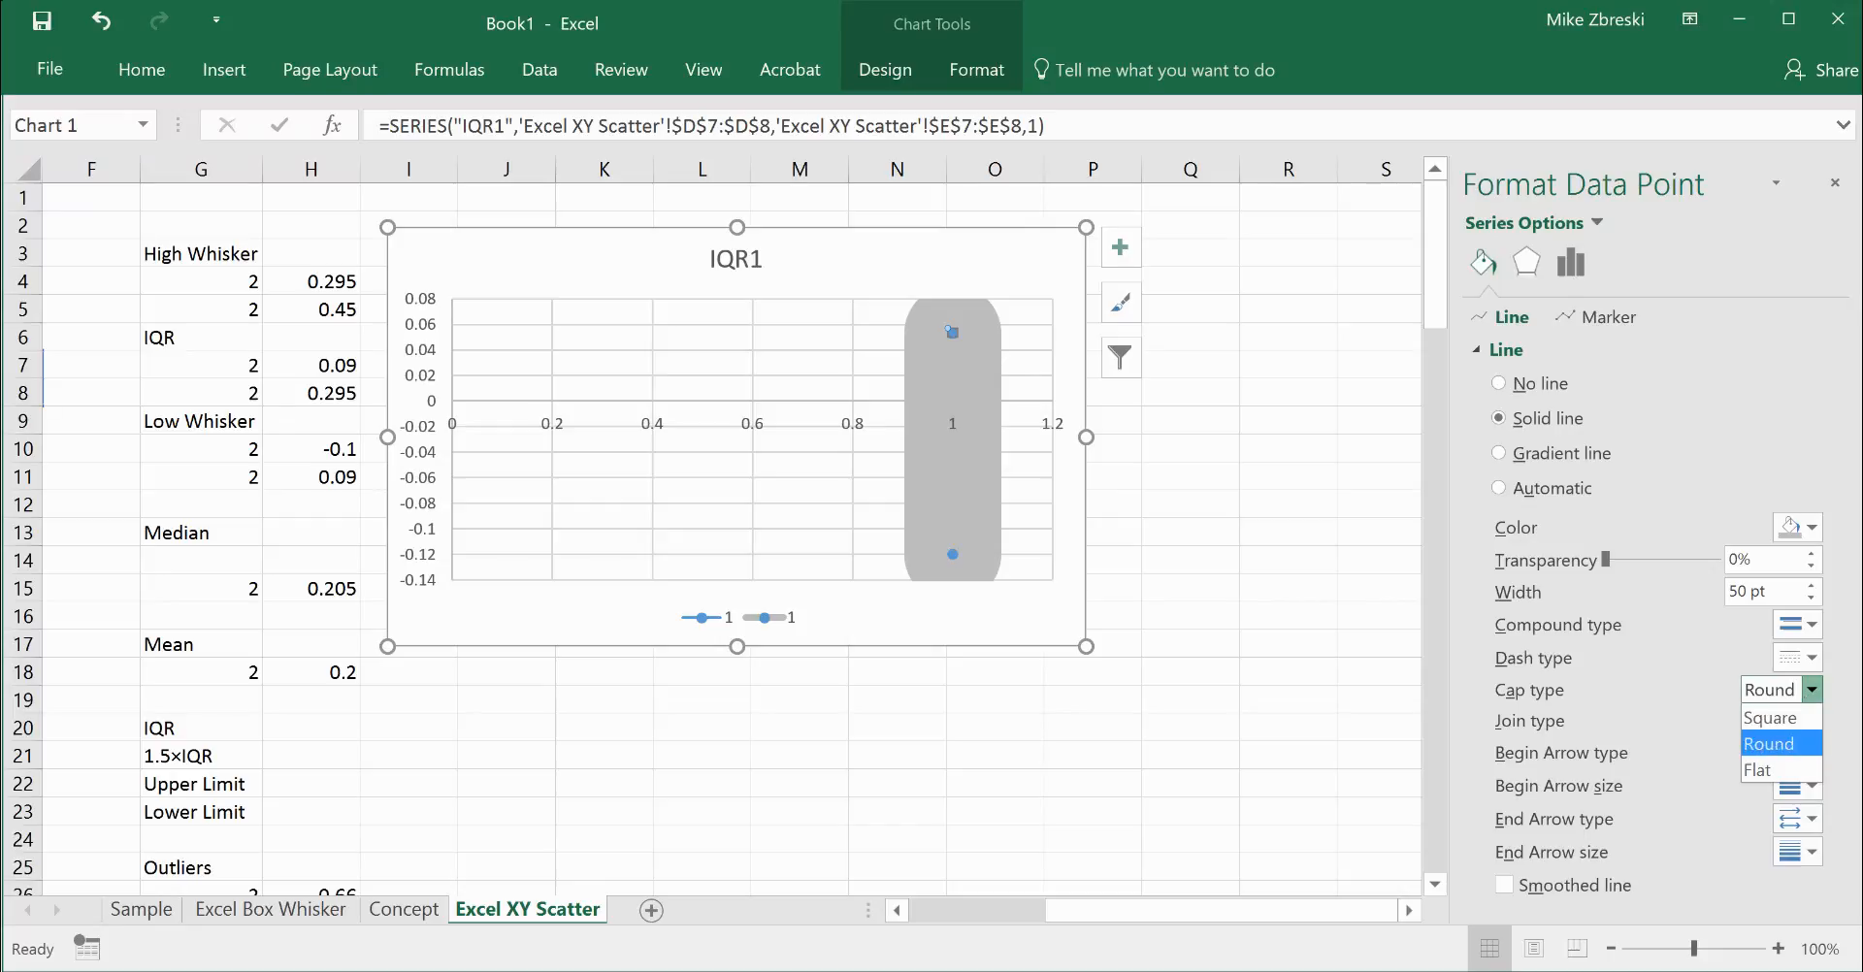
click(1785, 772)
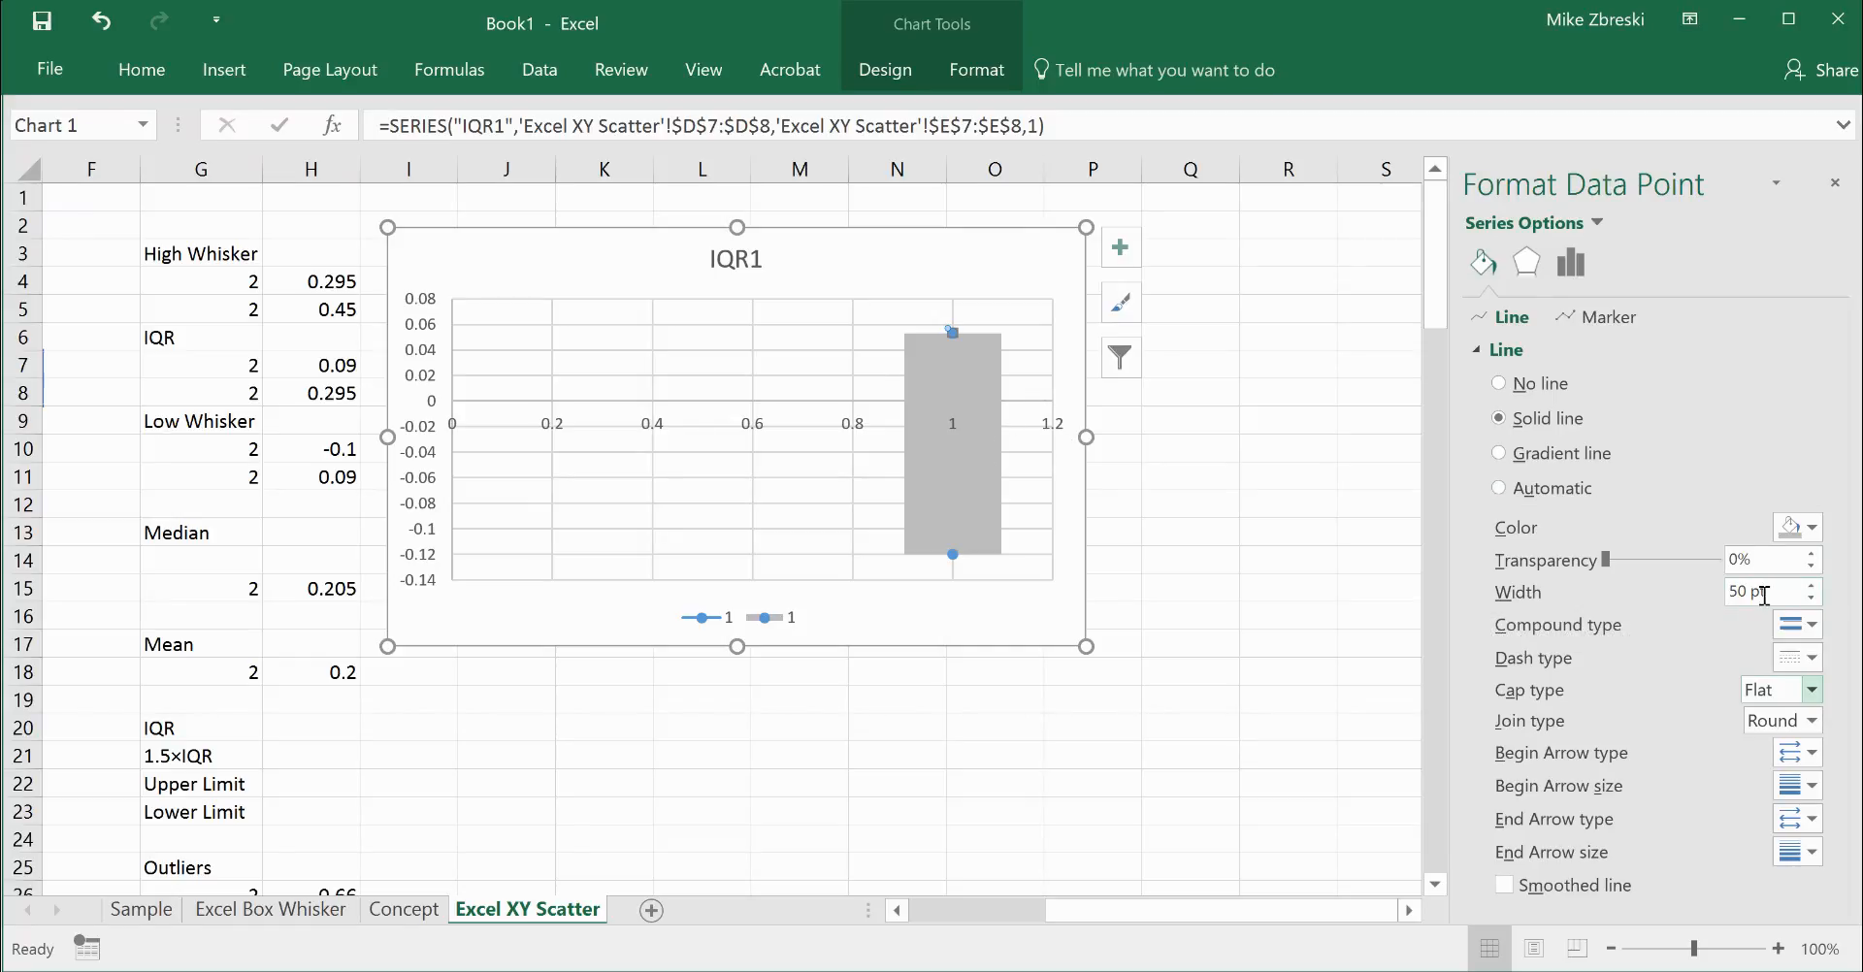
Set the marker of the IQR1 series' upper data point to None.
click(1600, 320)
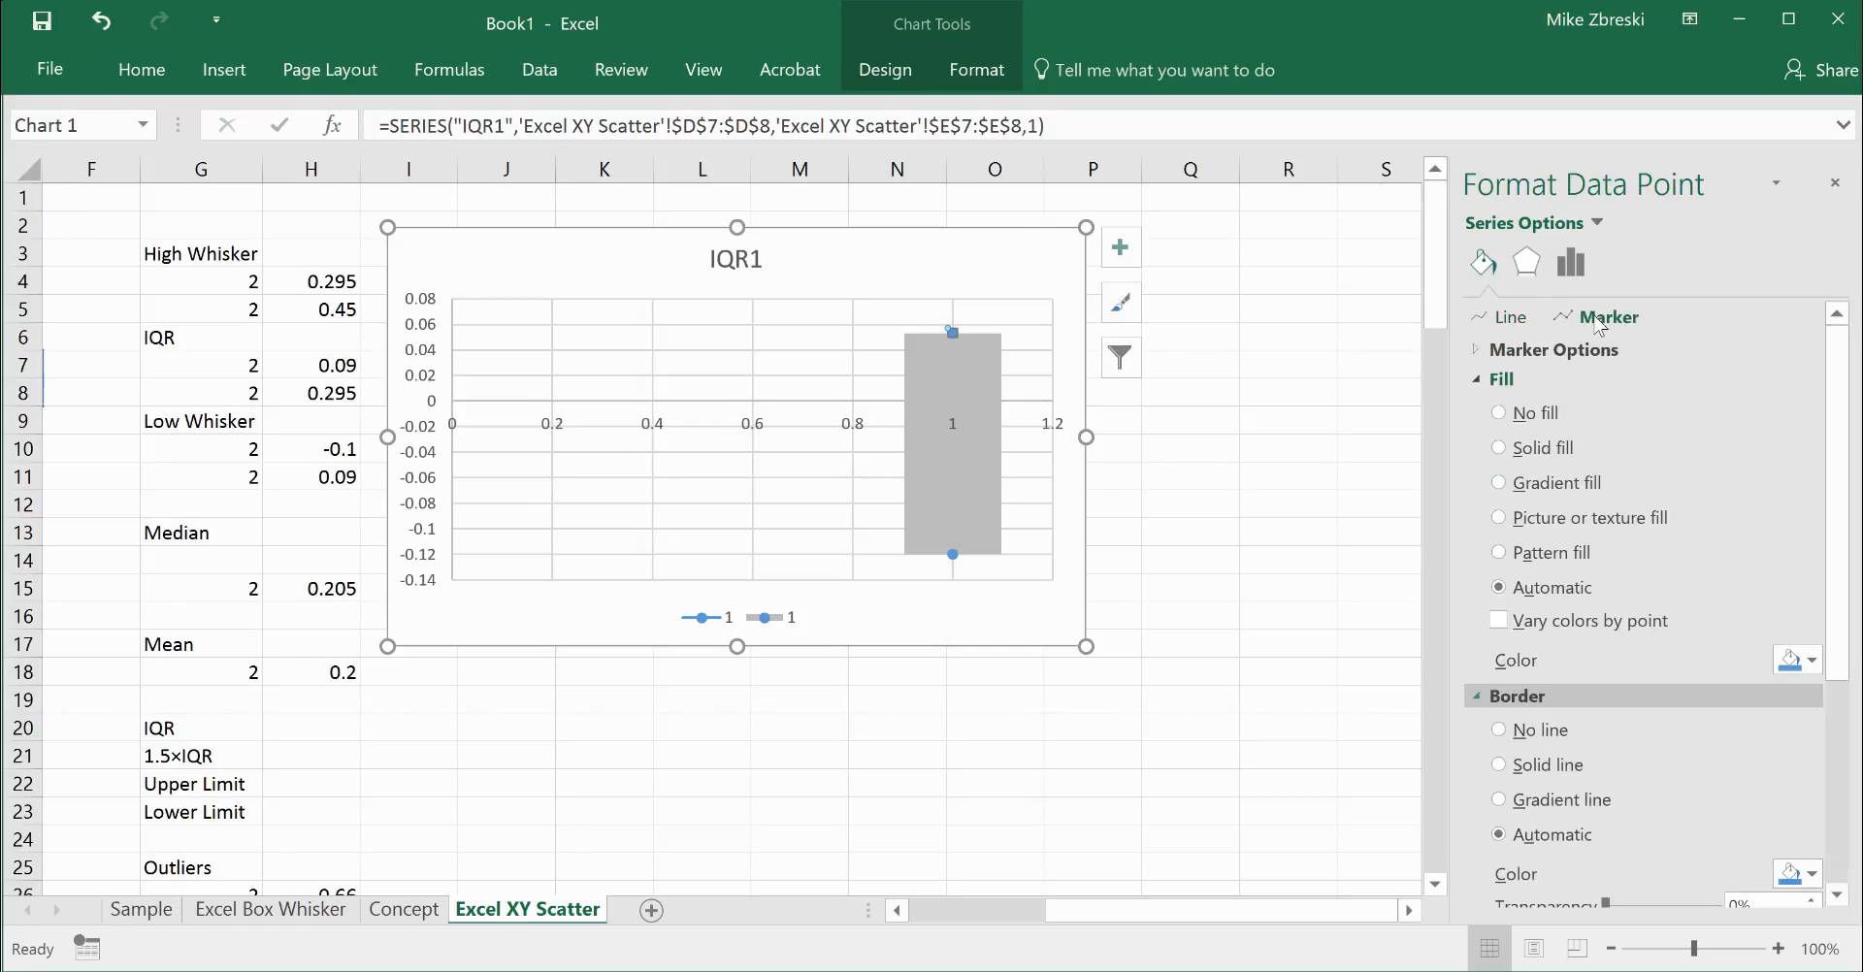
mouse_move(955, 561)
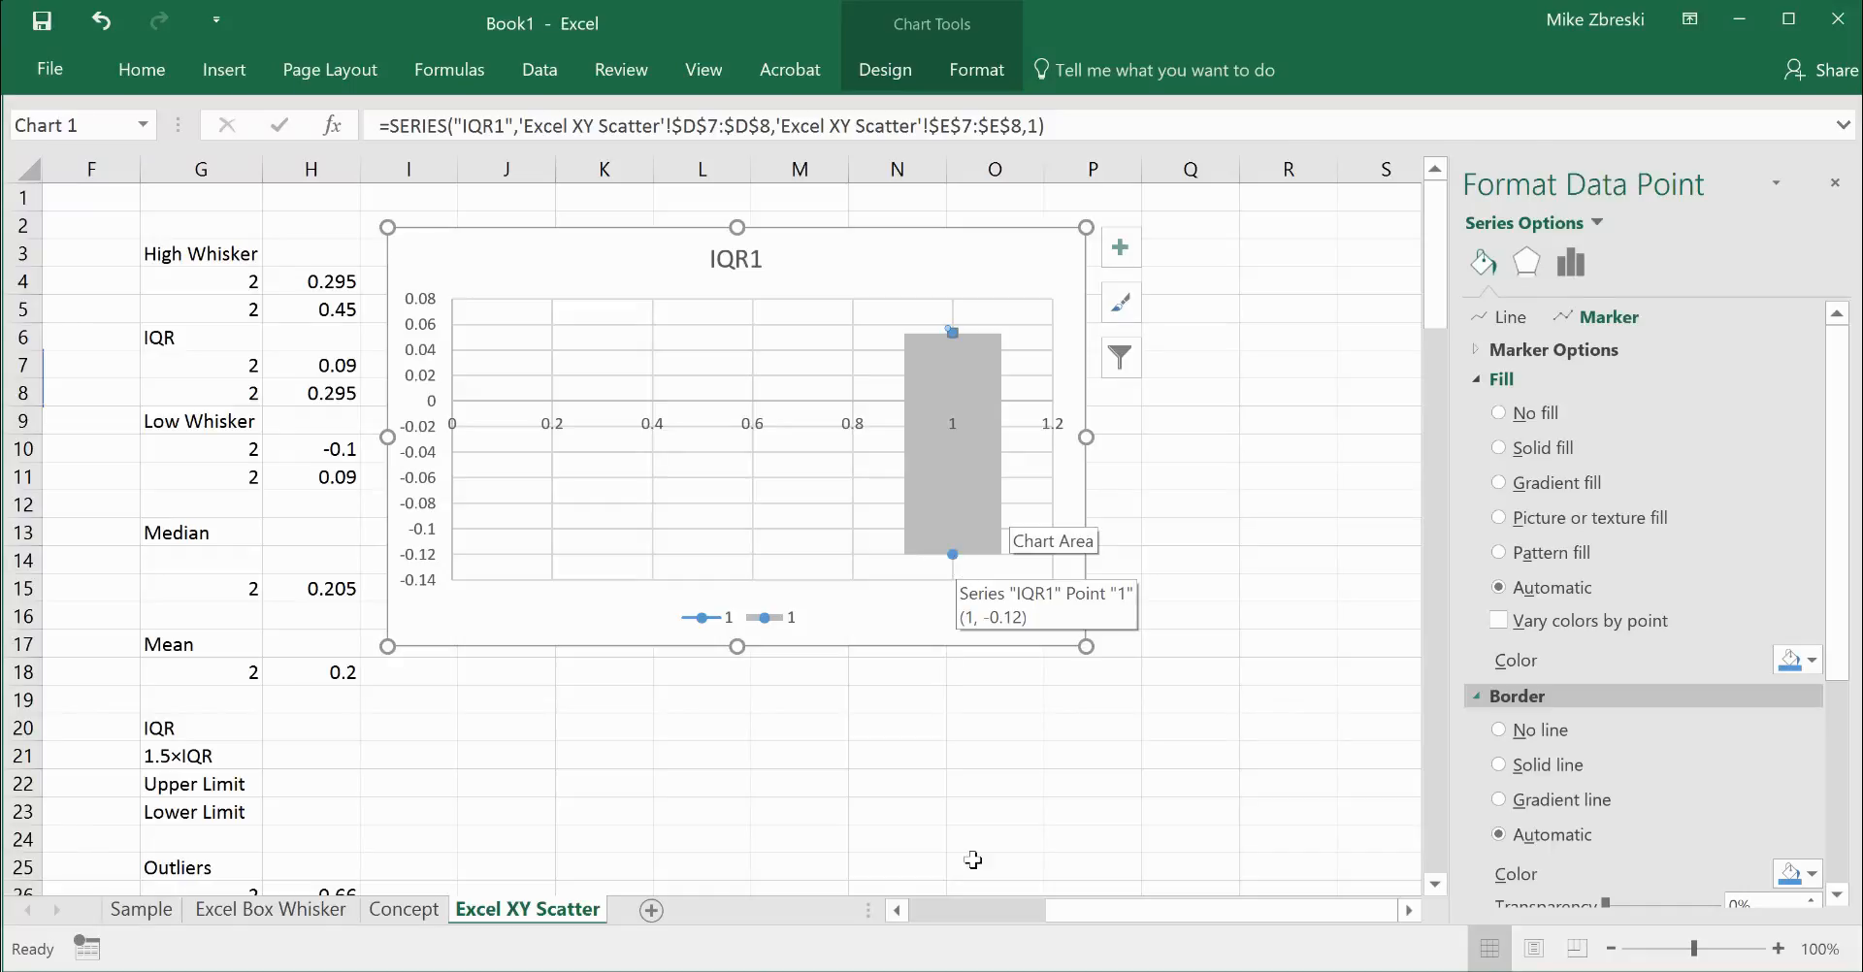
drag(1087, 910, 1032, 910)
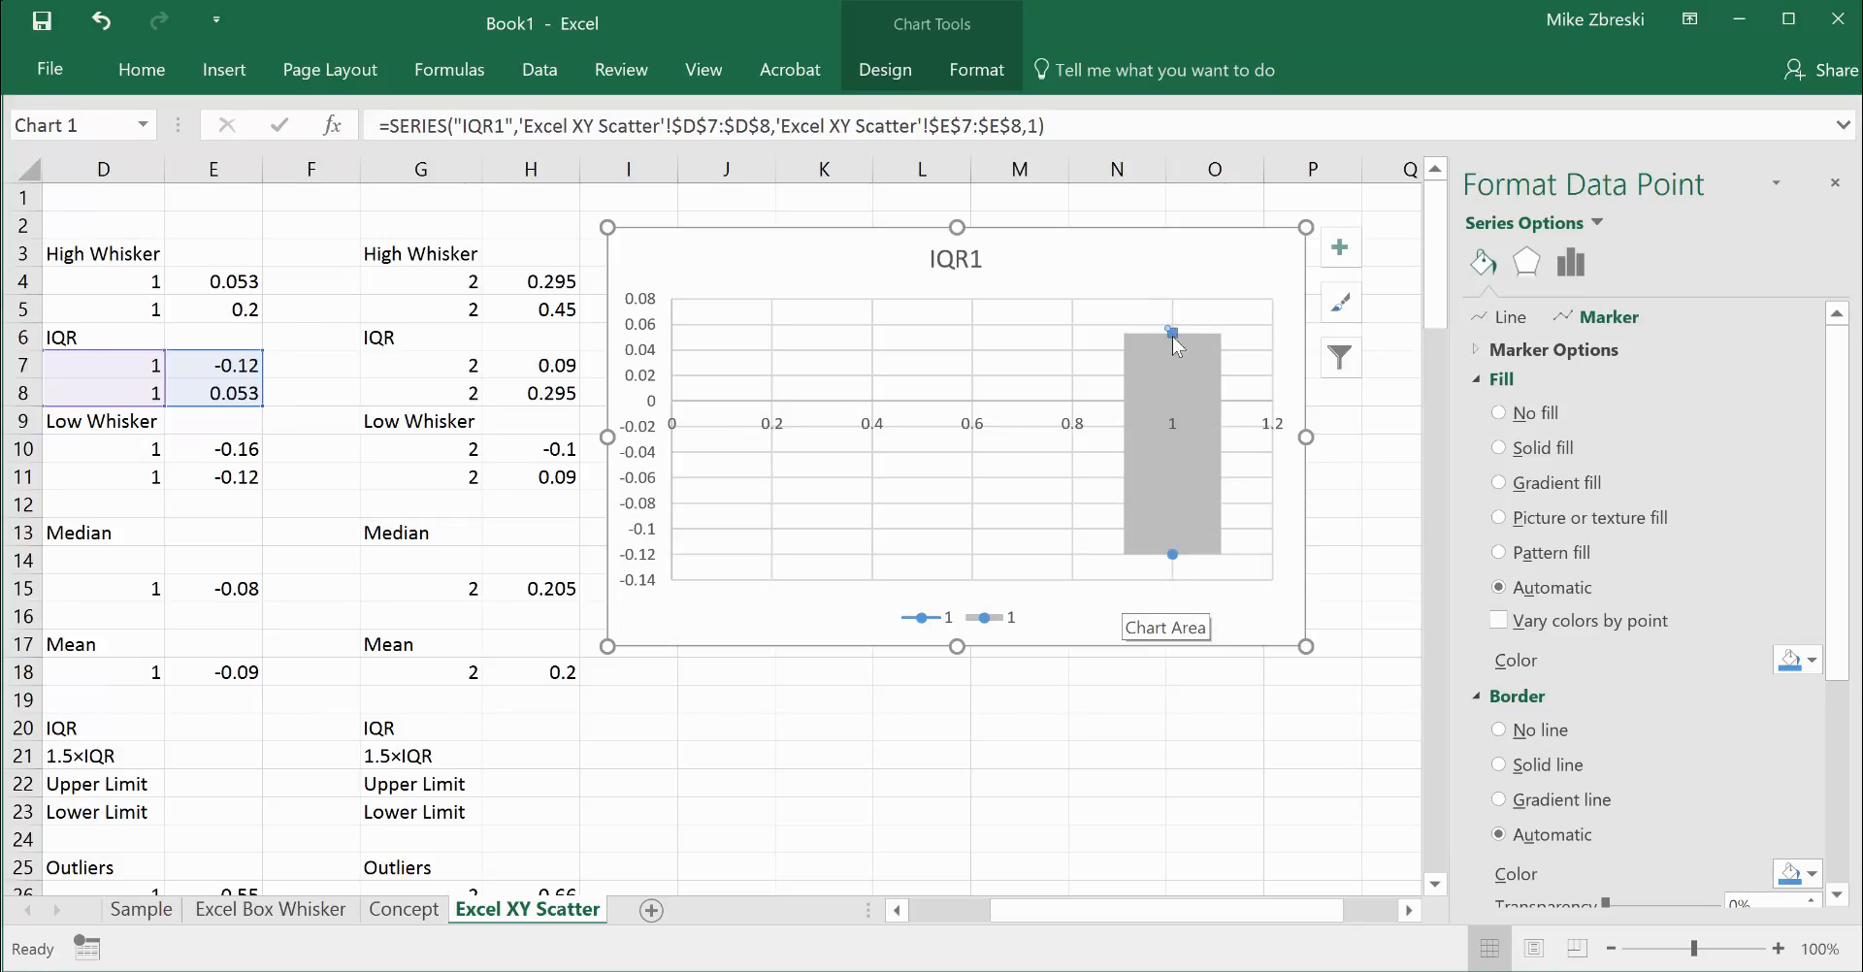
mouse_move(1173, 333)
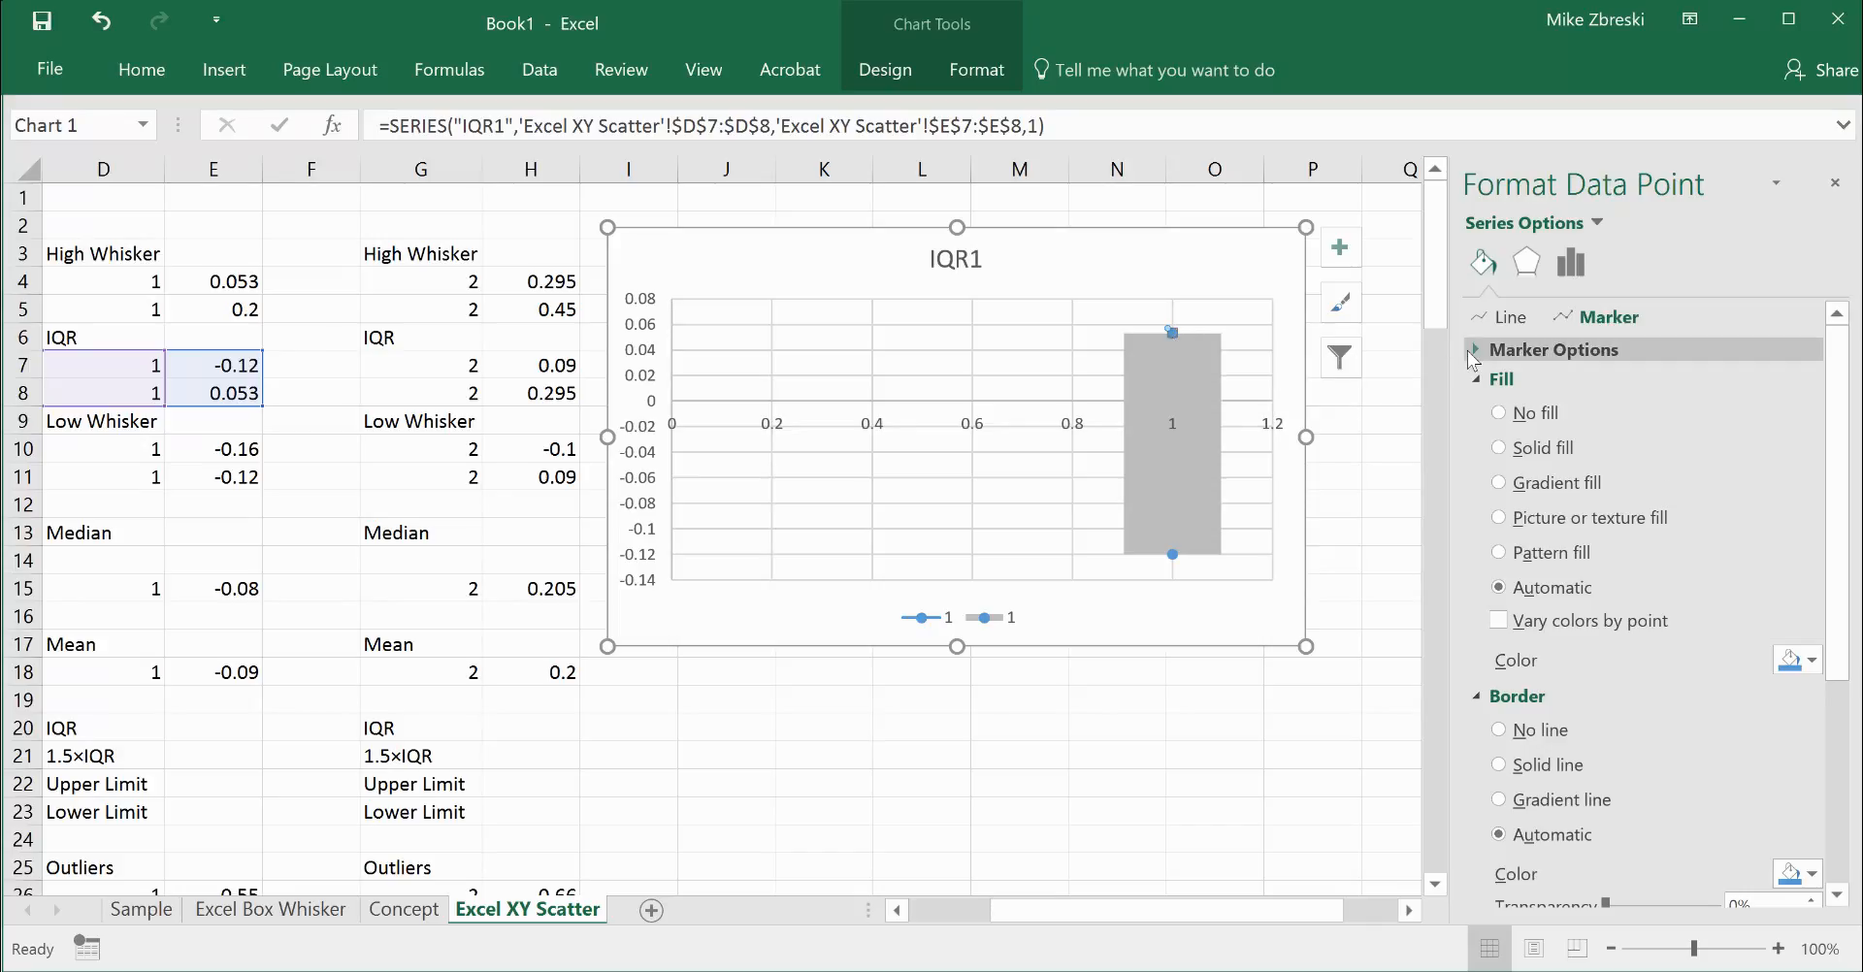
click(1514, 352)
click(1500, 417)
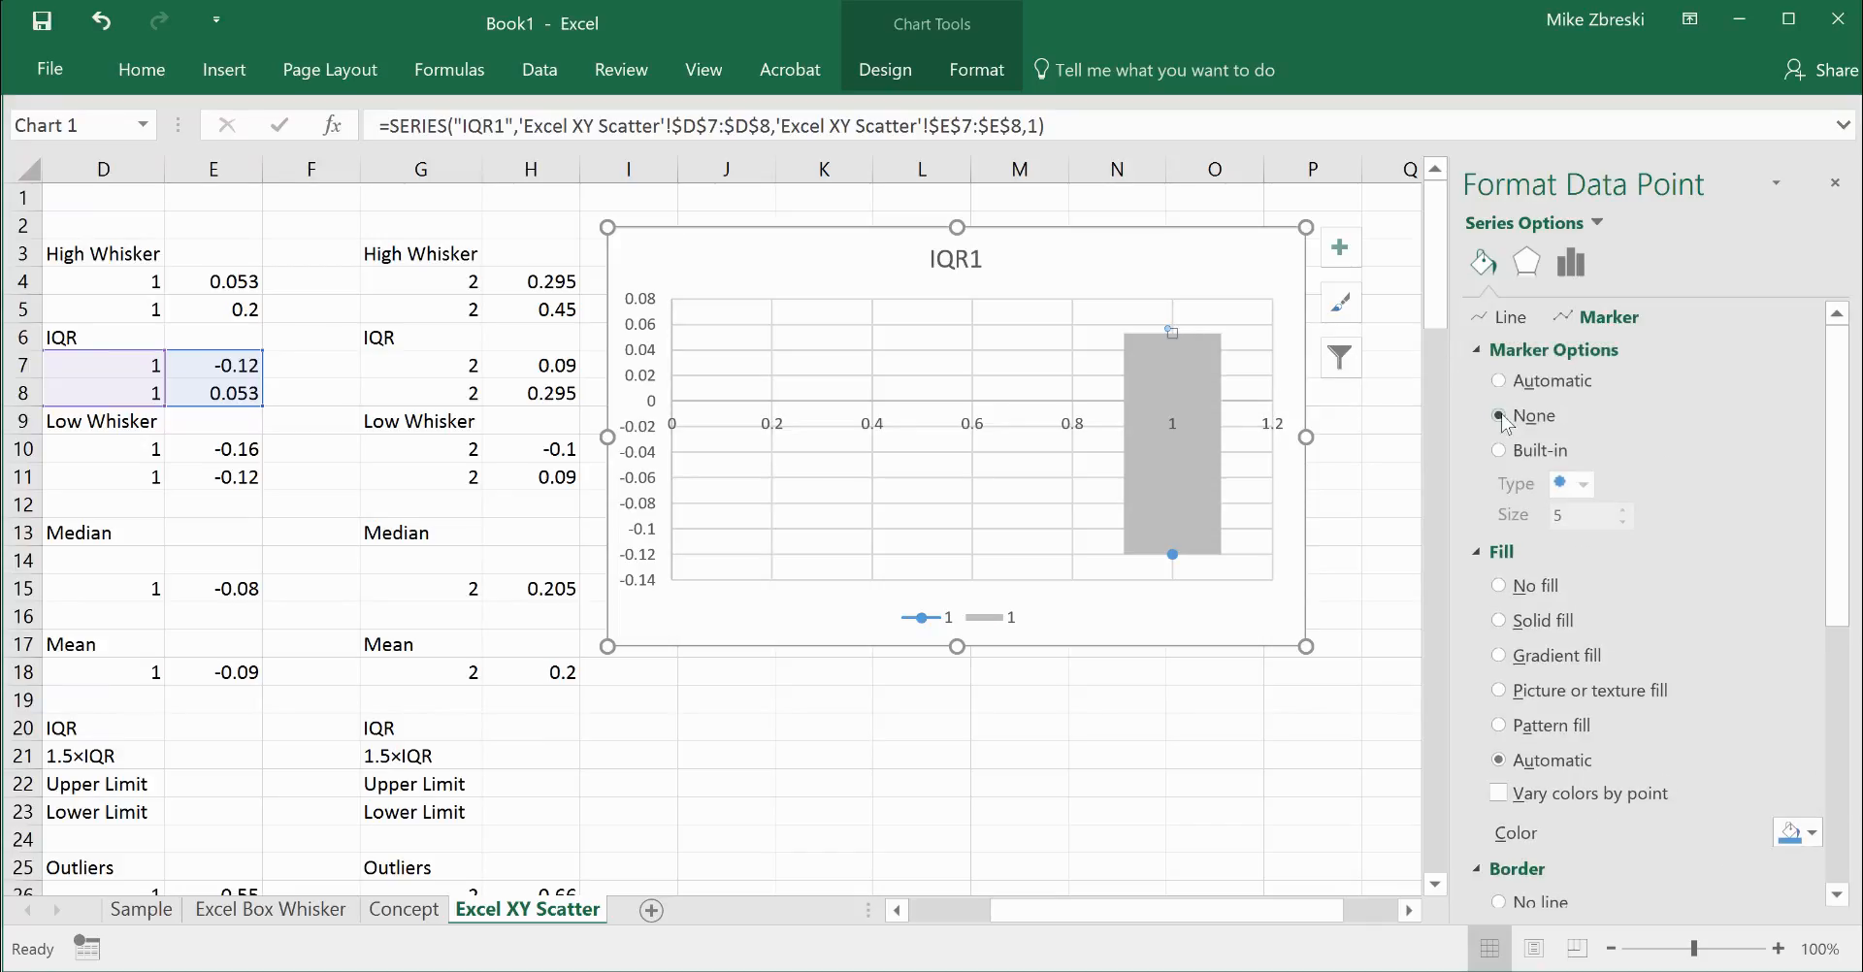
Set the marker of the whole IQR1 series to None so its lower data point has no marker either.
click(1323, 752)
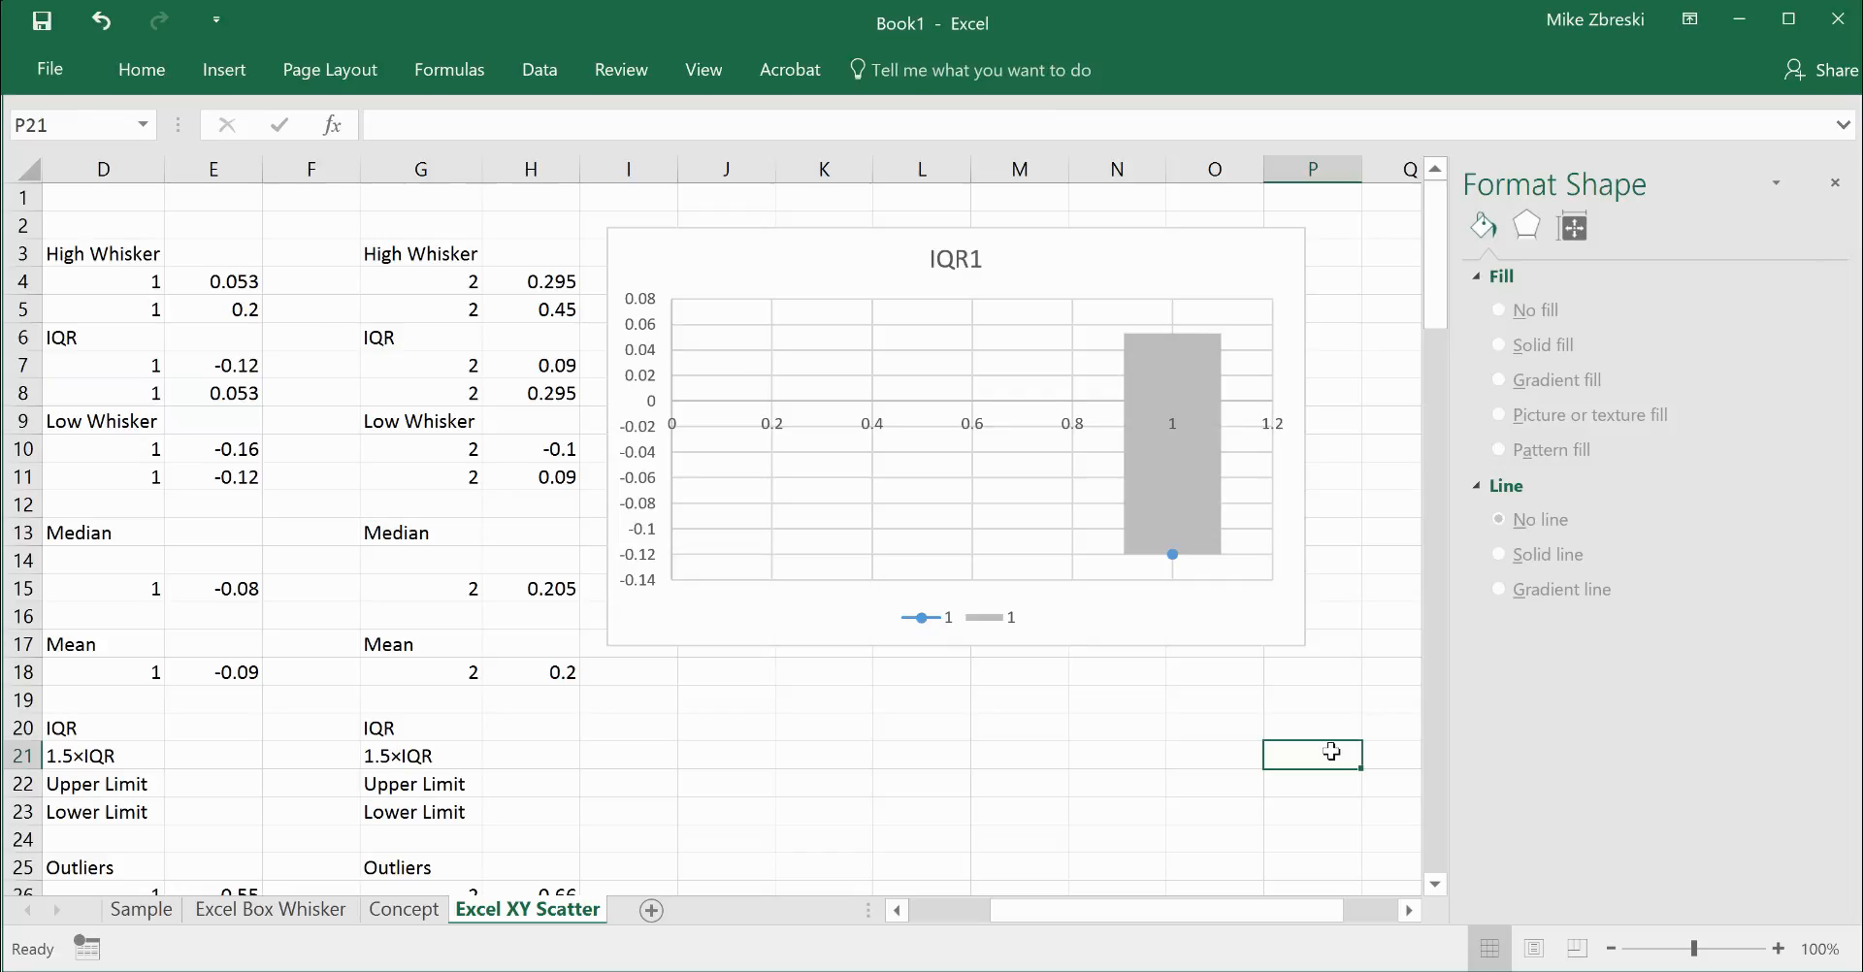
click(1172, 554)
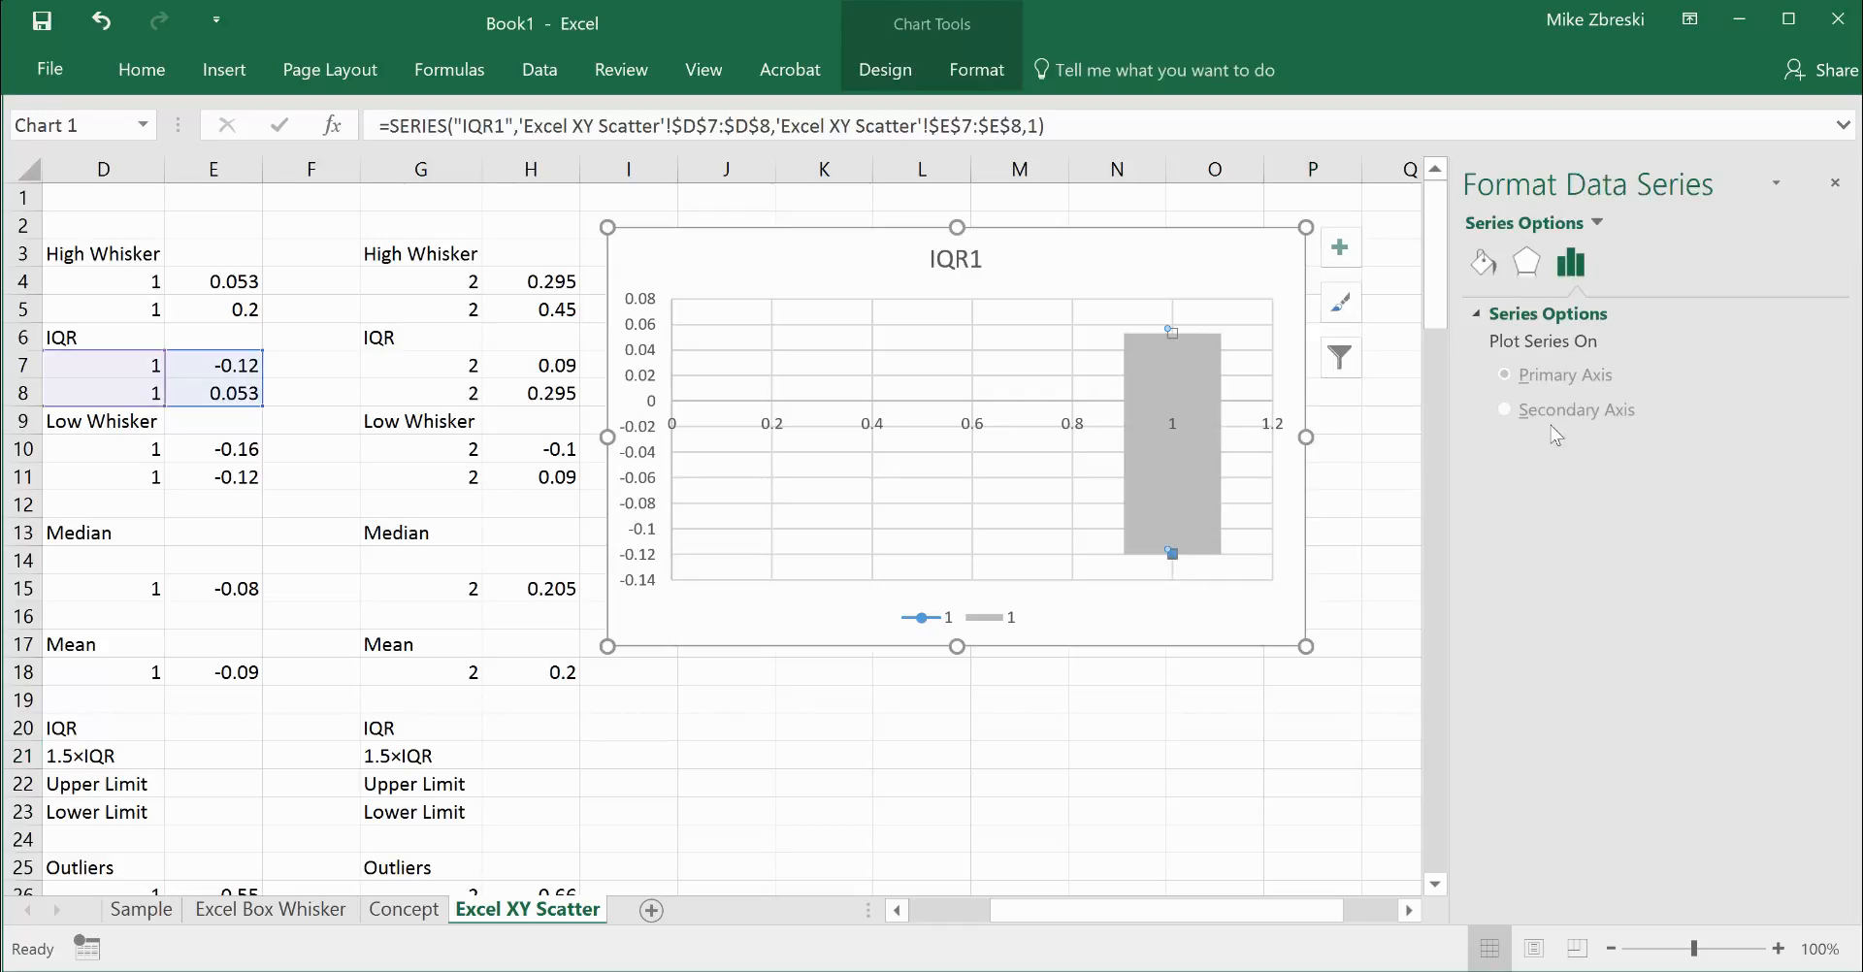
click(1483, 262)
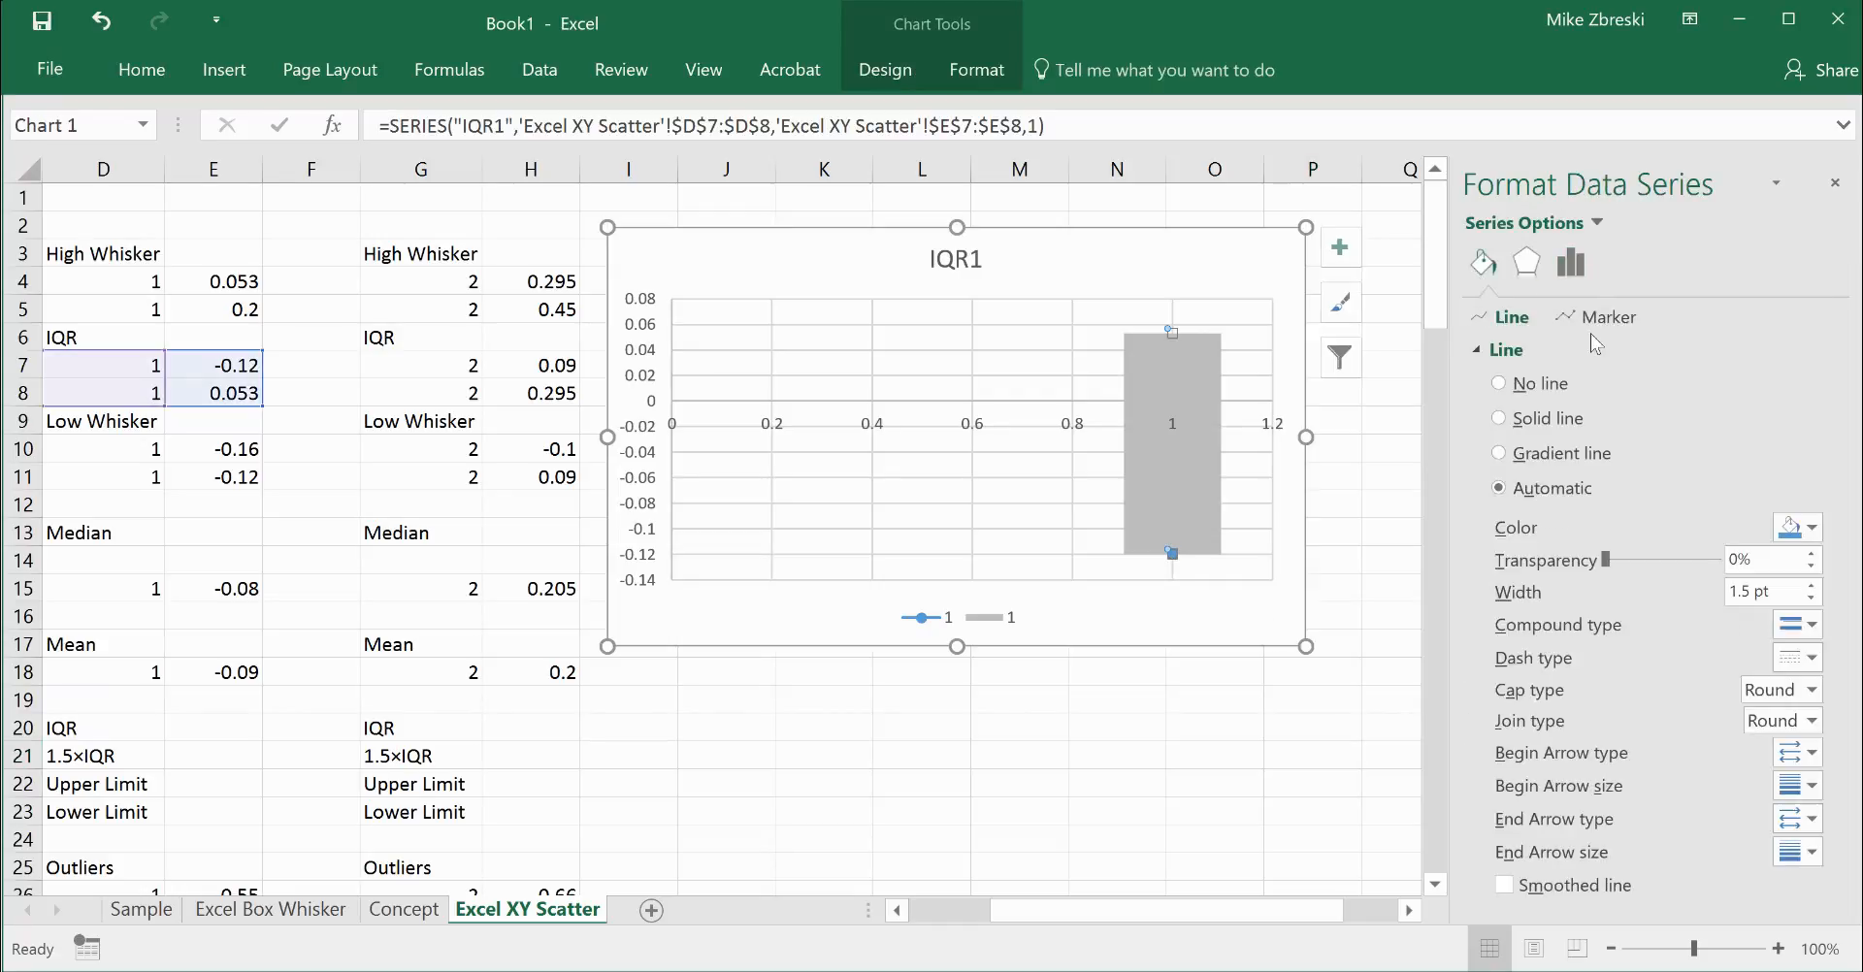
click(1599, 317)
click(1553, 351)
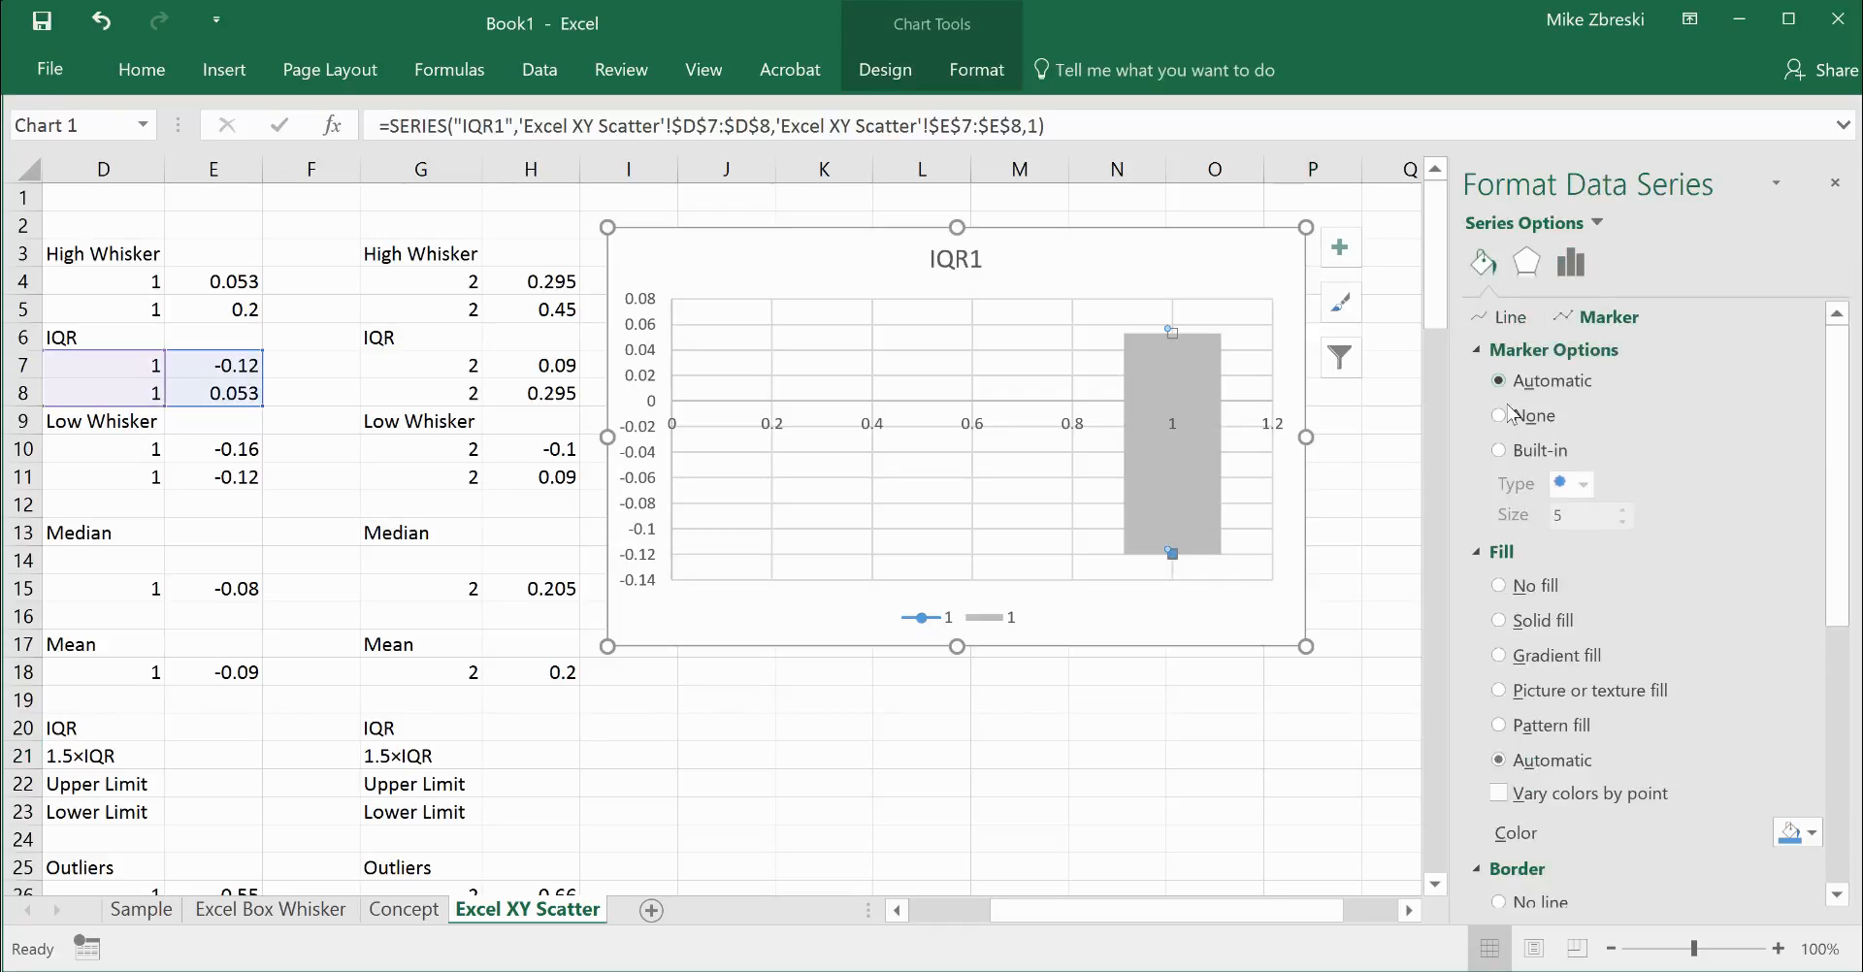
click(1503, 415)
click(1240, 762)
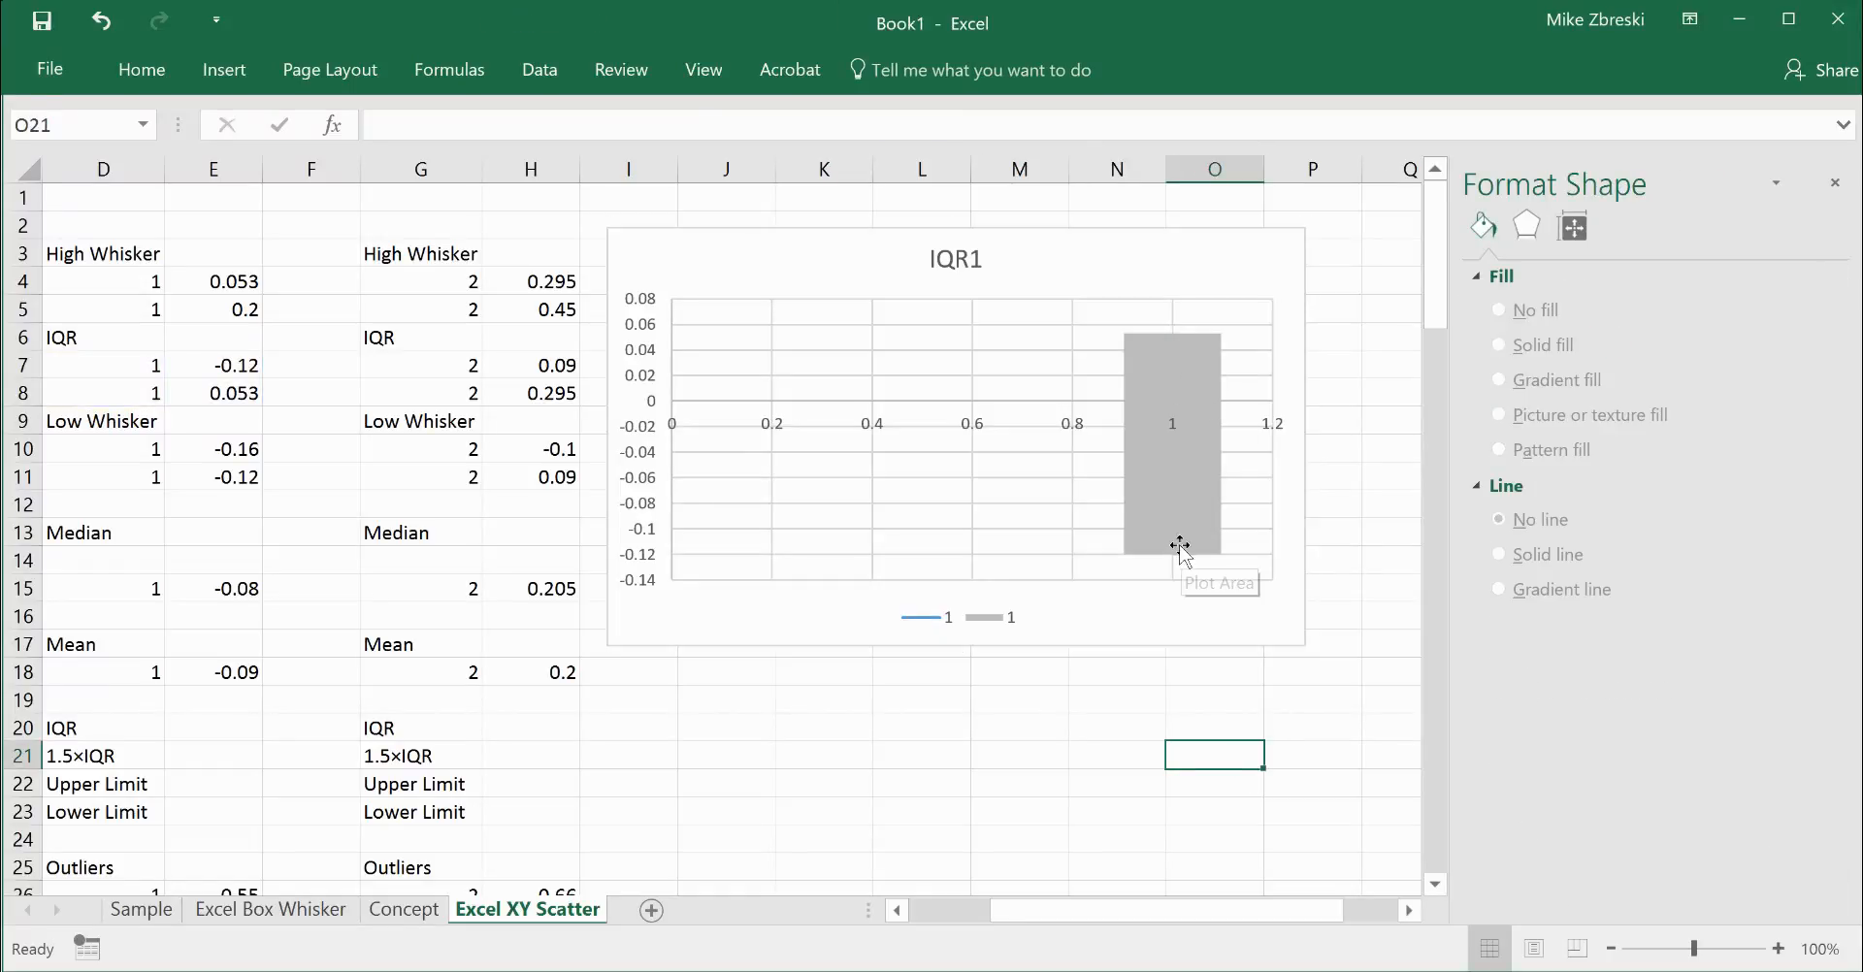
click(977, 427)
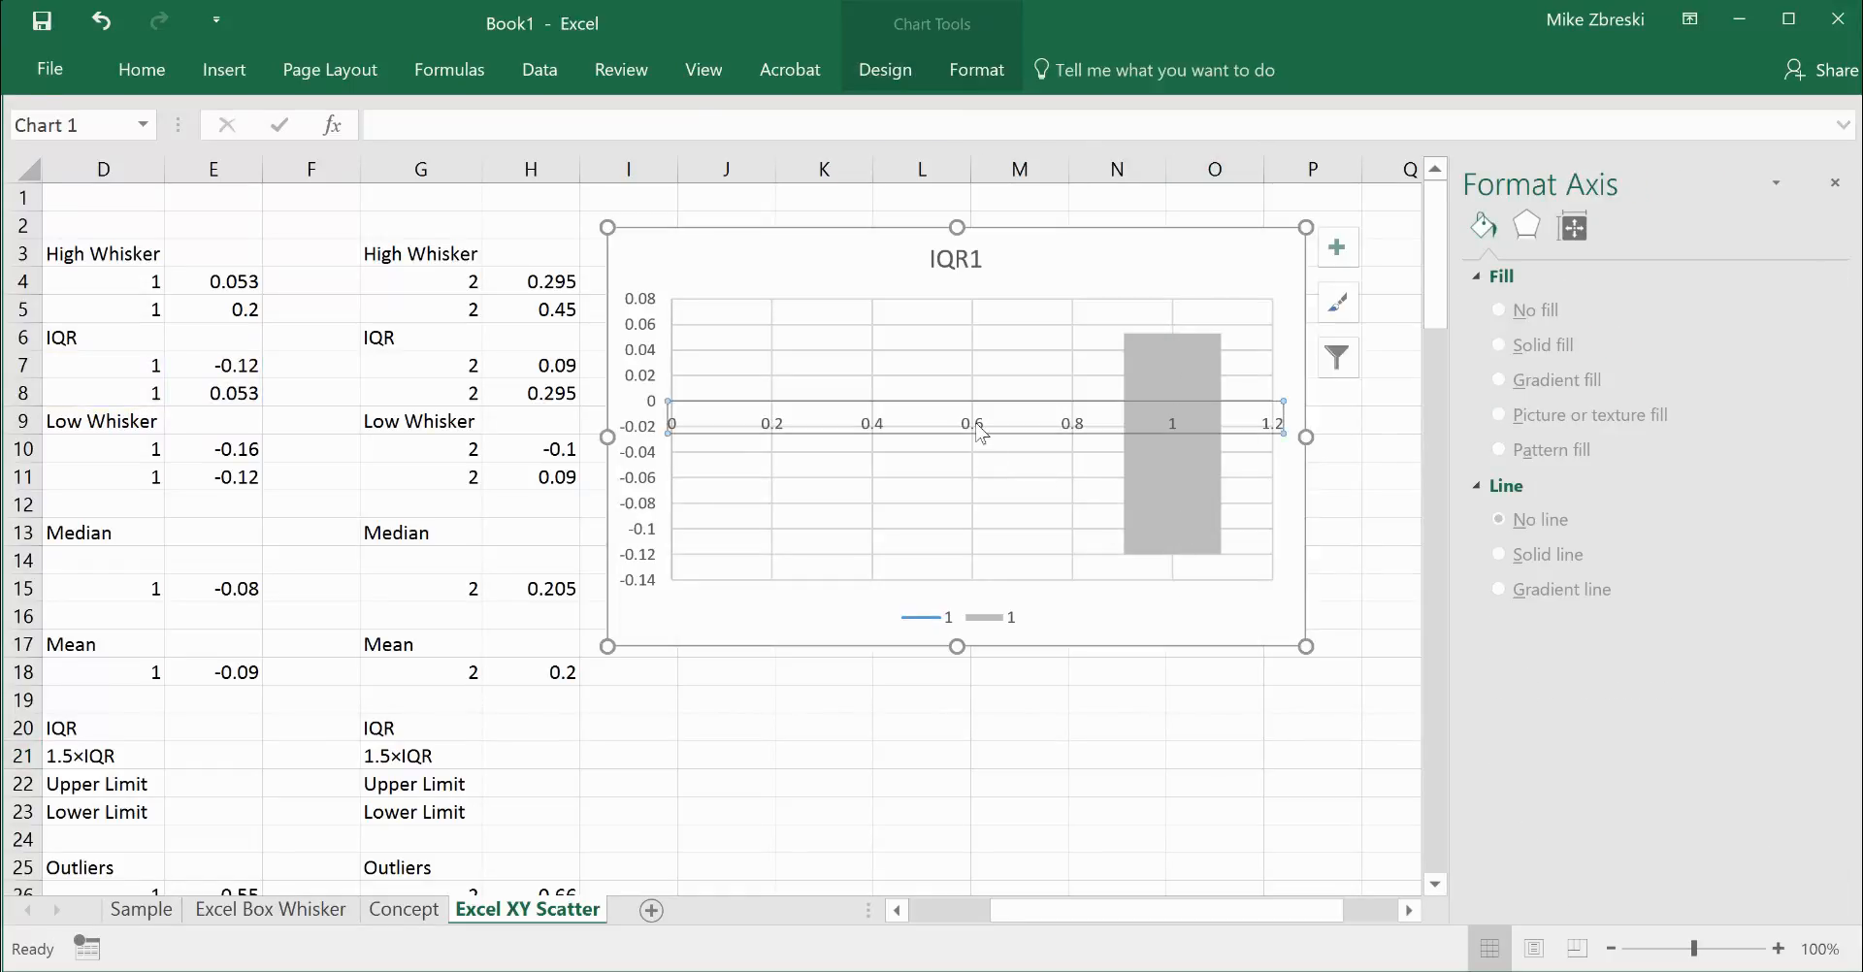
key(Delete)
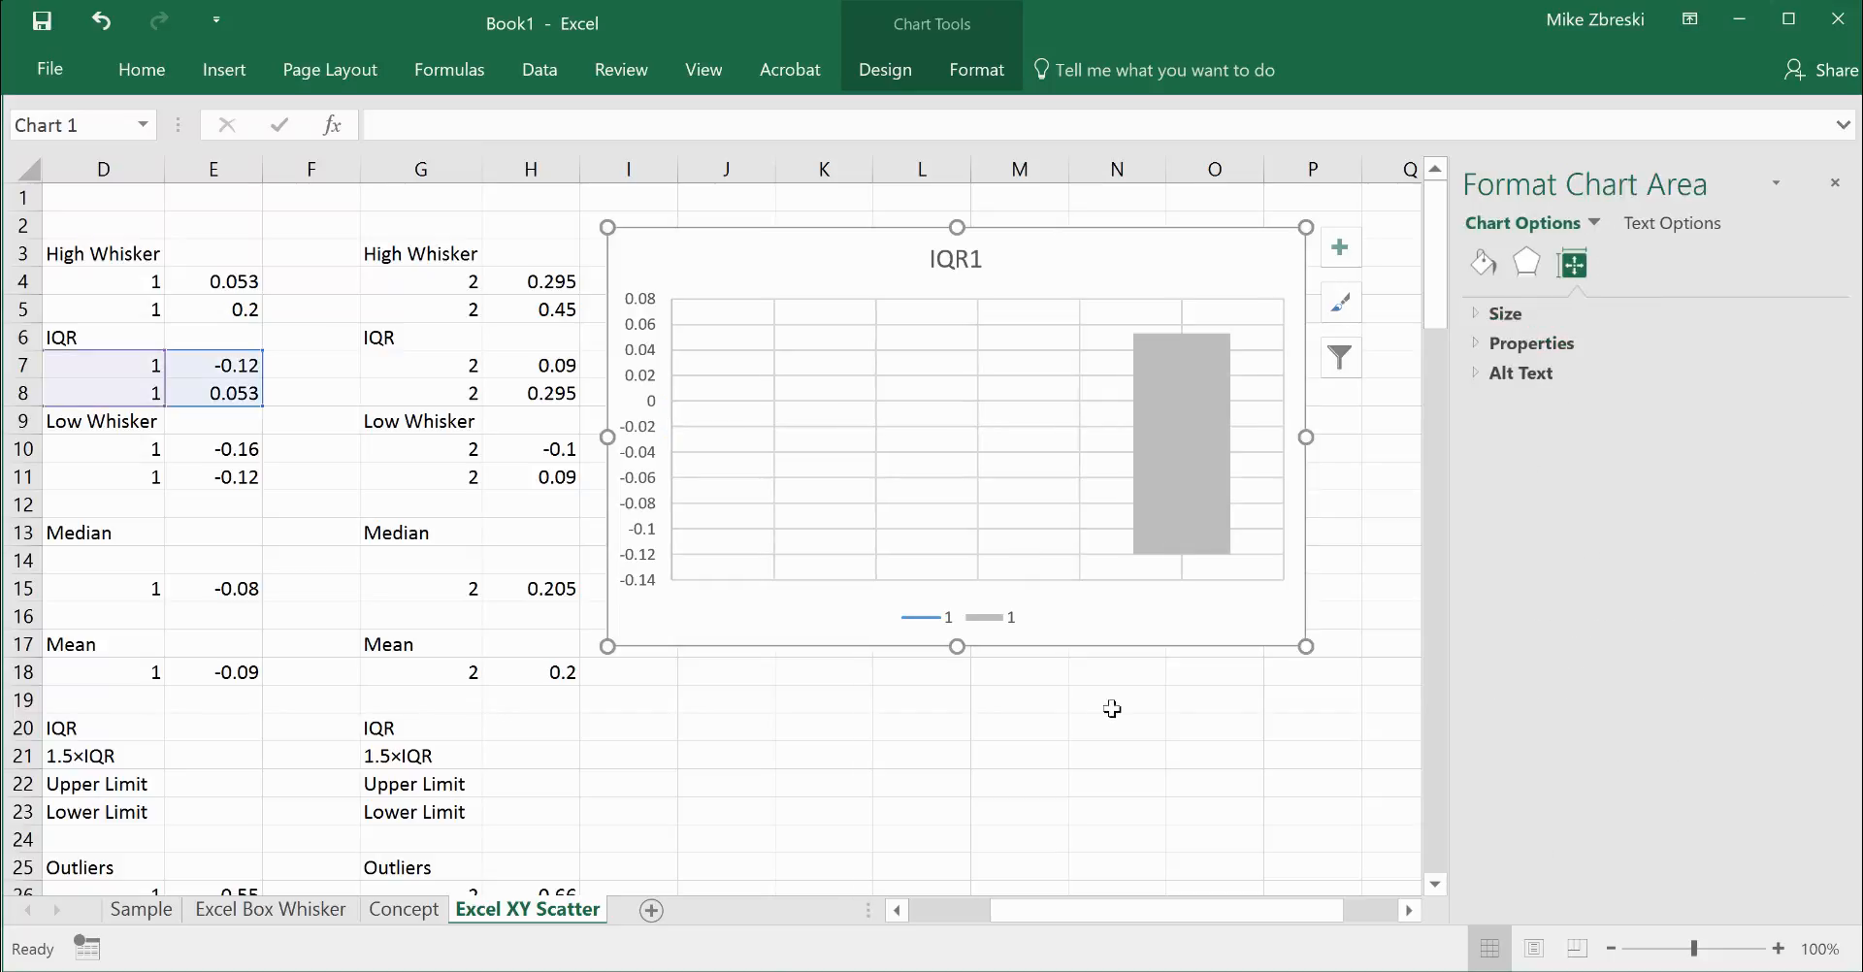
key(ctrl+z)
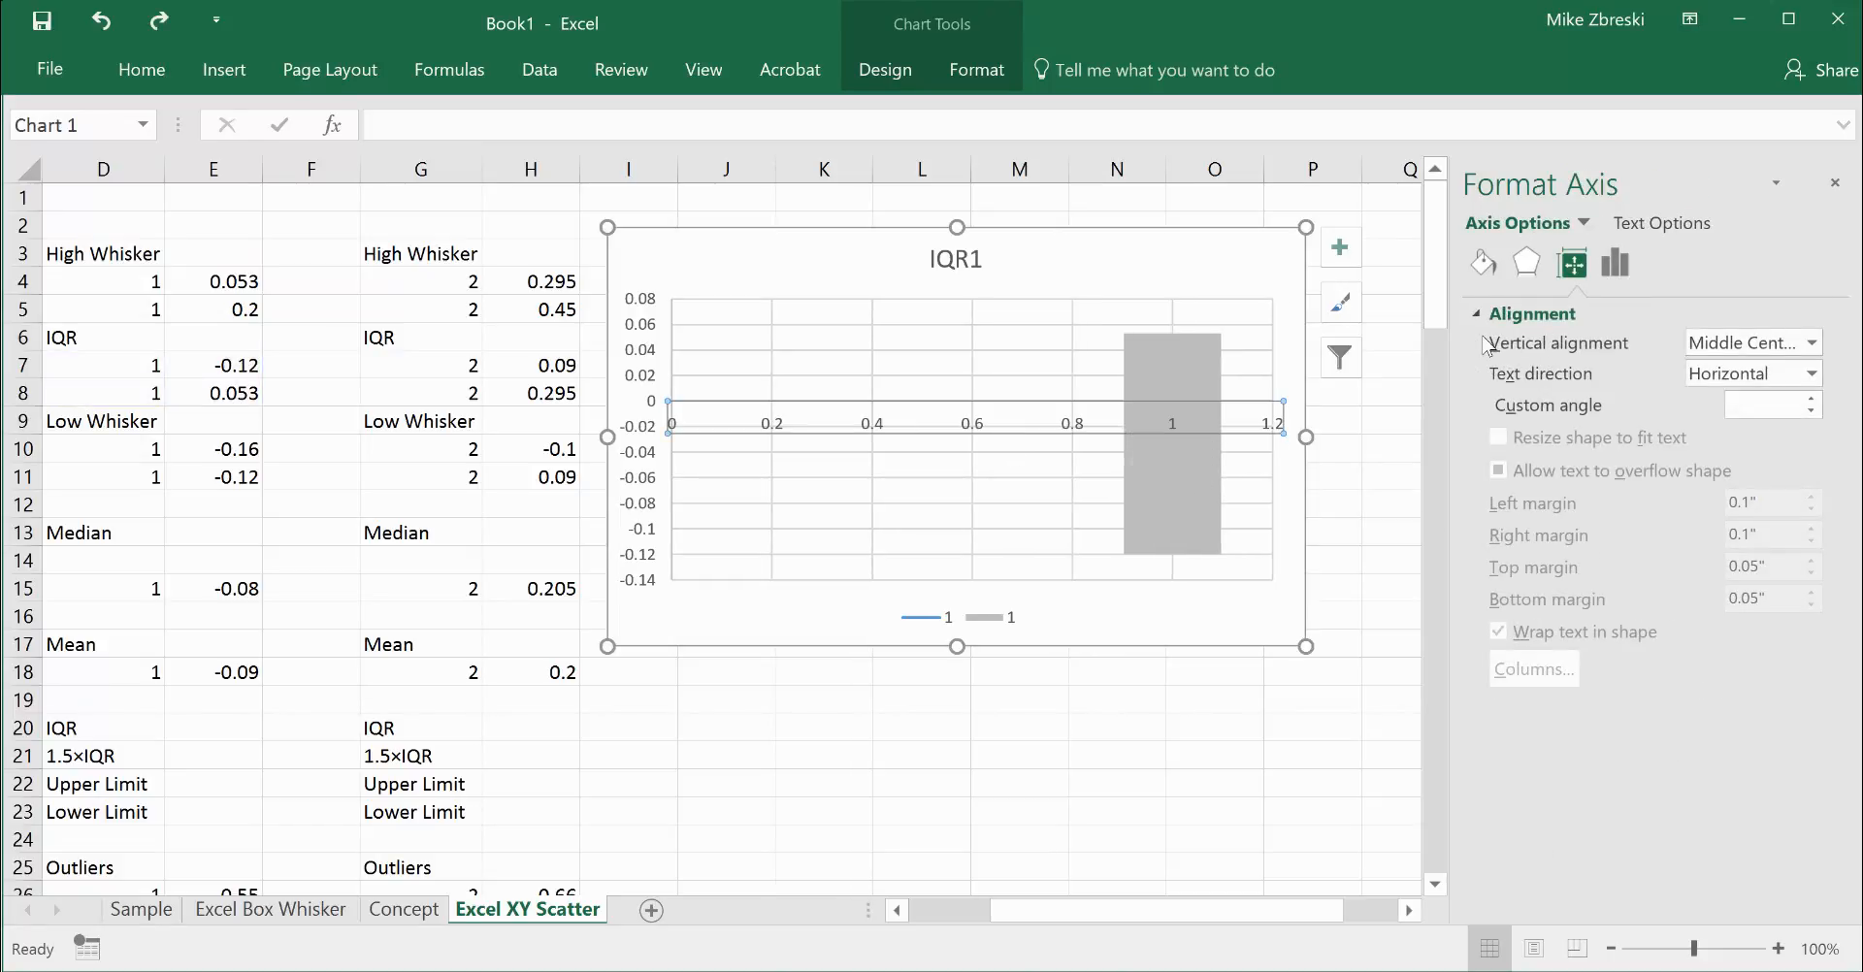
Set the label position of the chart's horizontal axis to None.
click(1483, 263)
click(1615, 263)
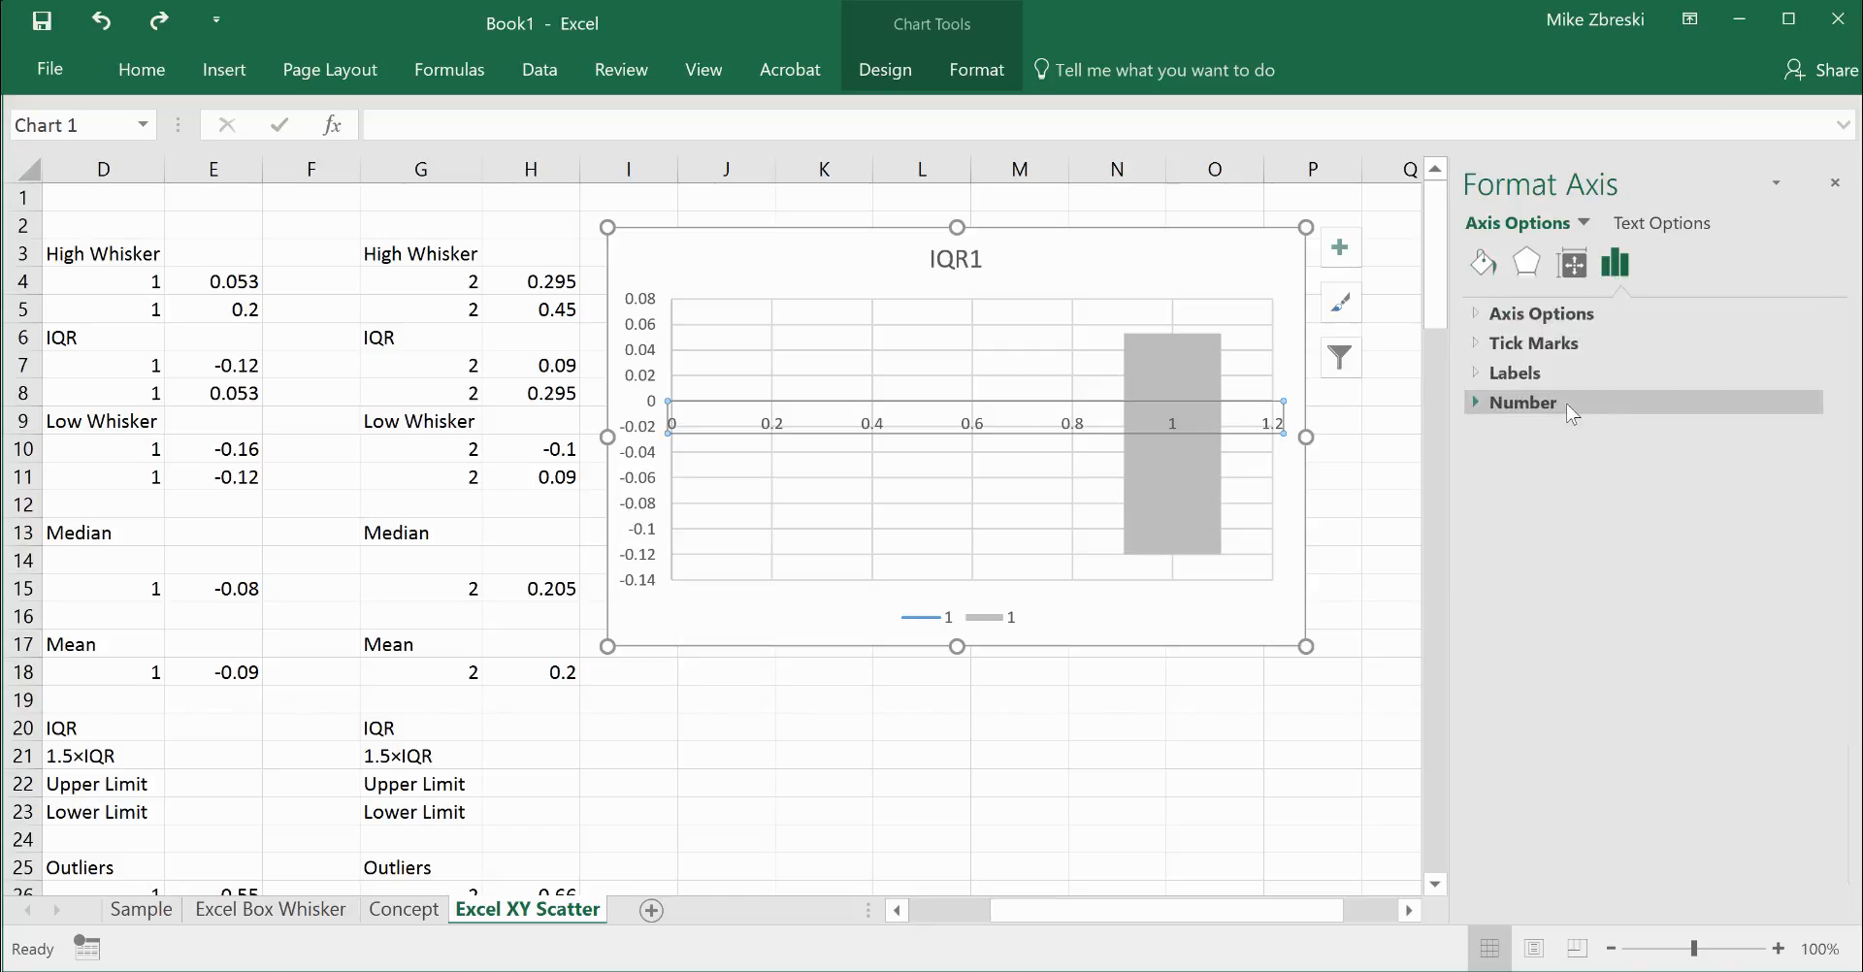
click(1477, 406)
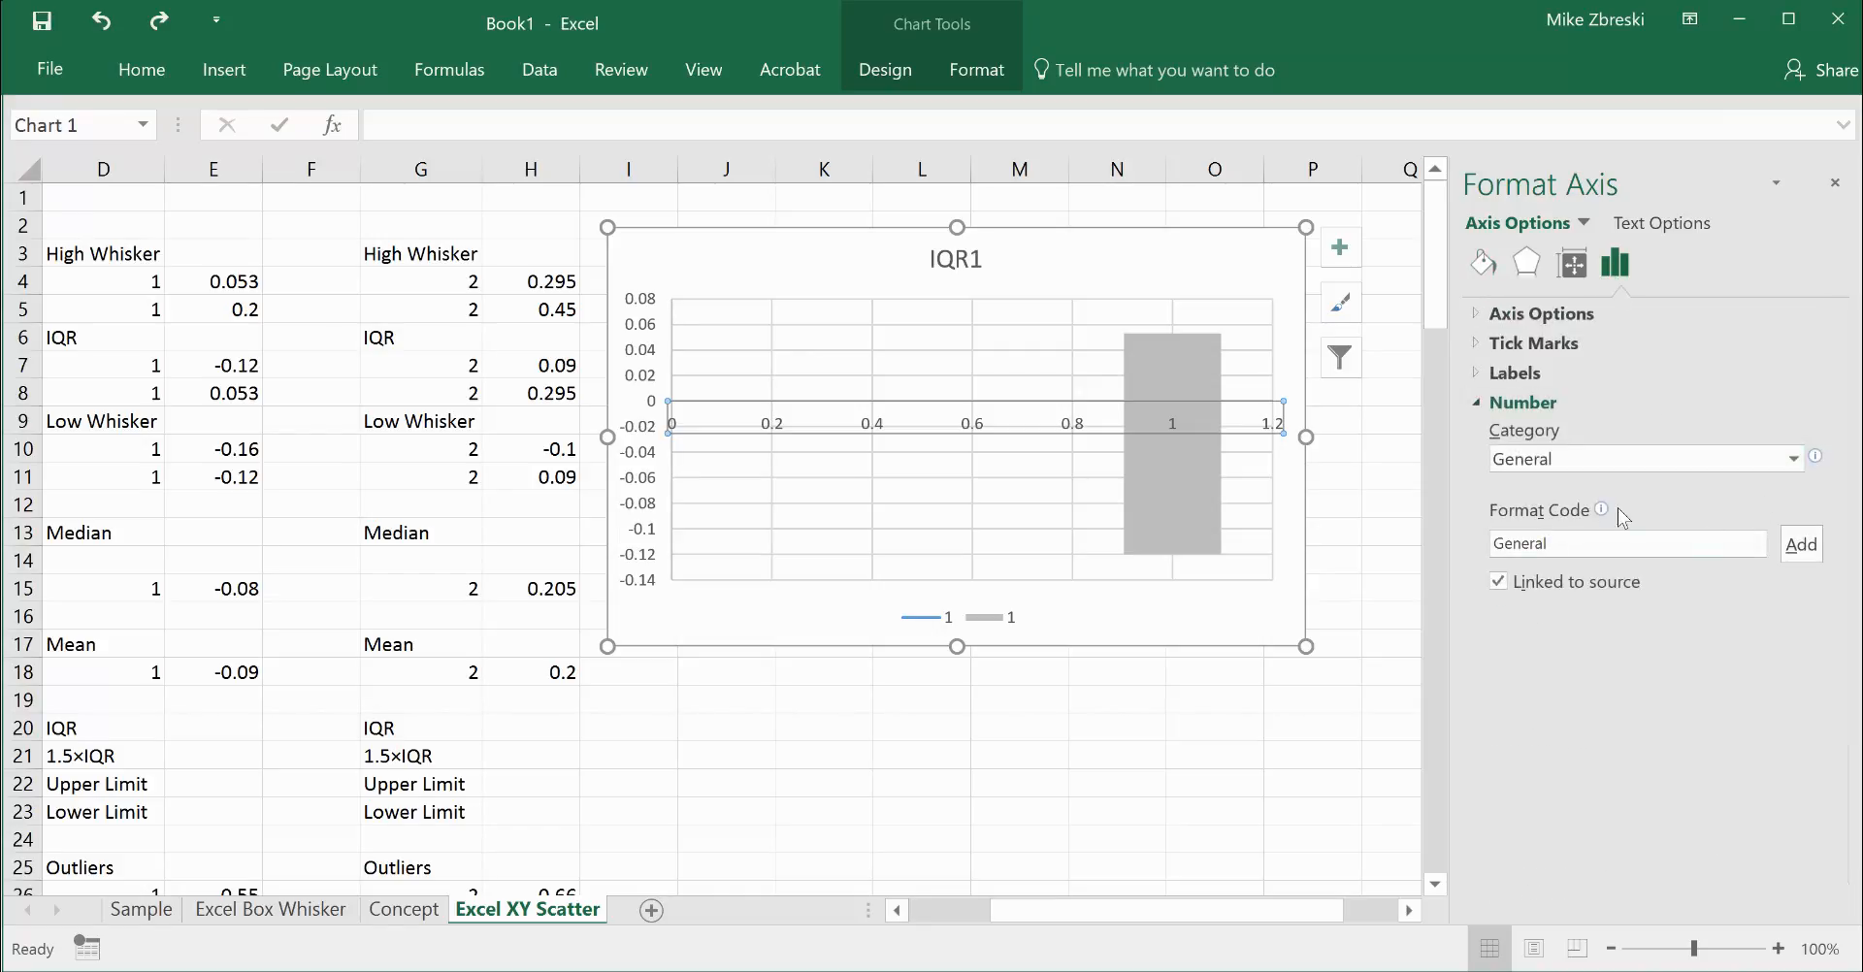
click(1500, 374)
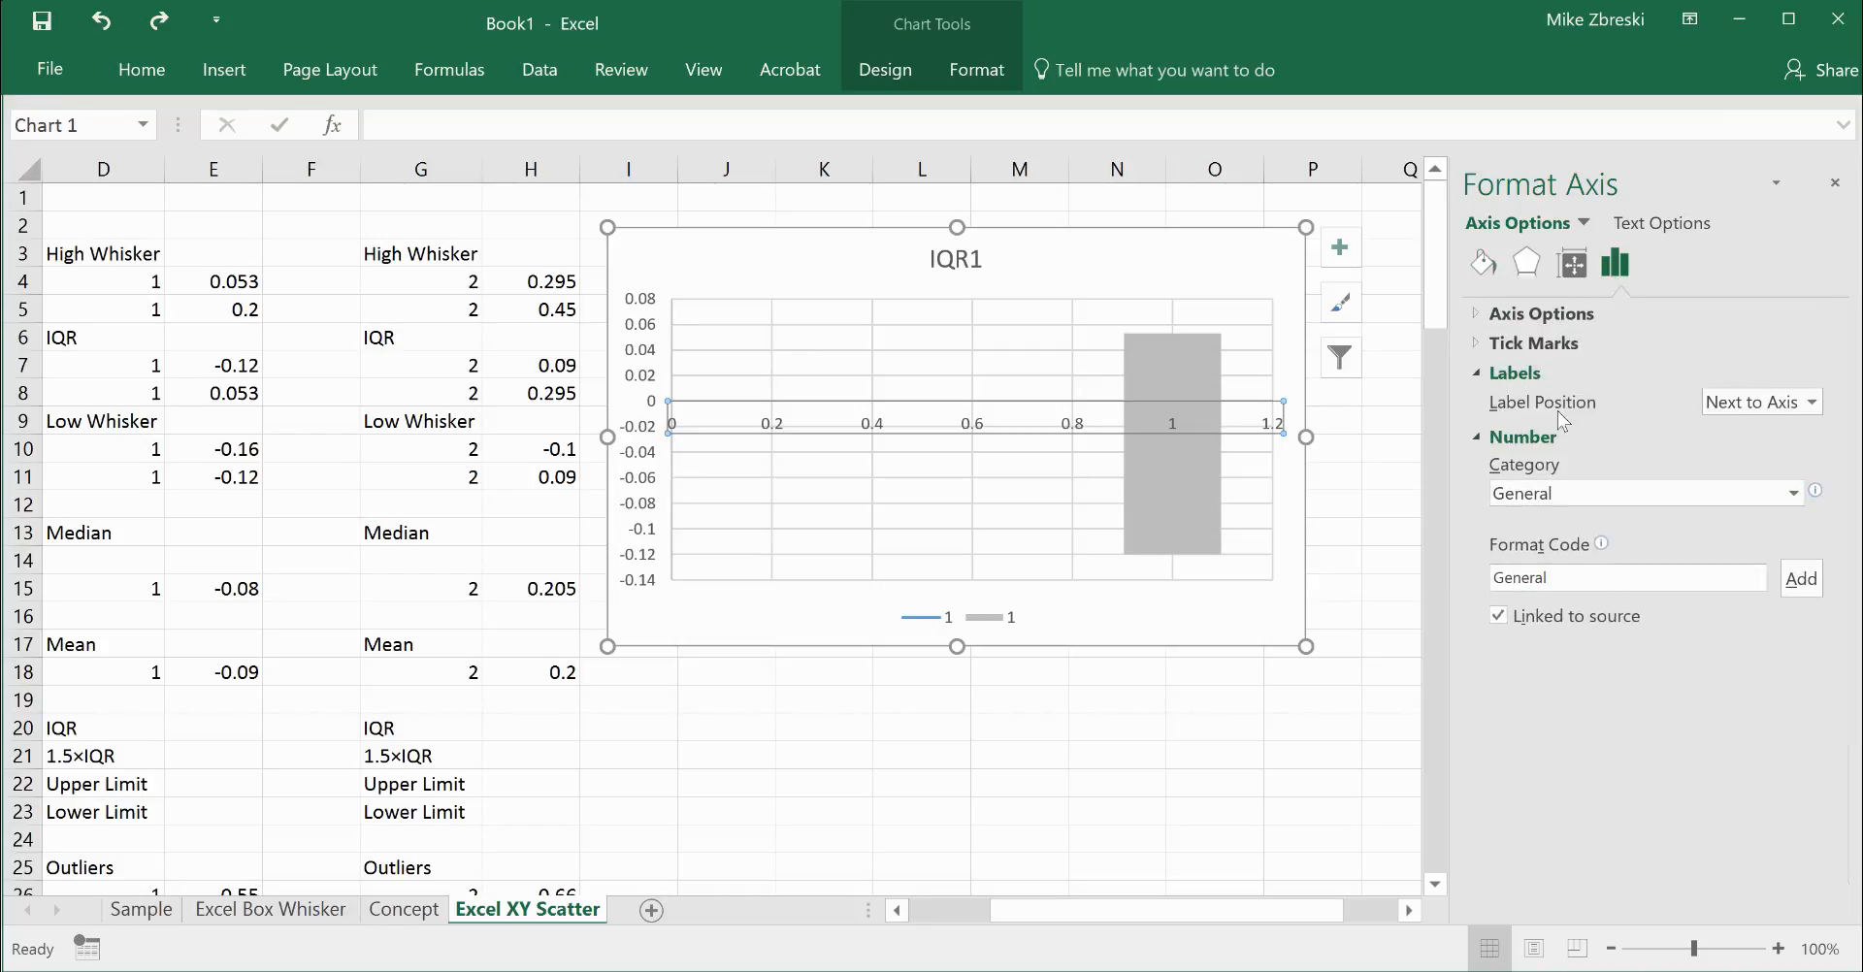
click(1775, 419)
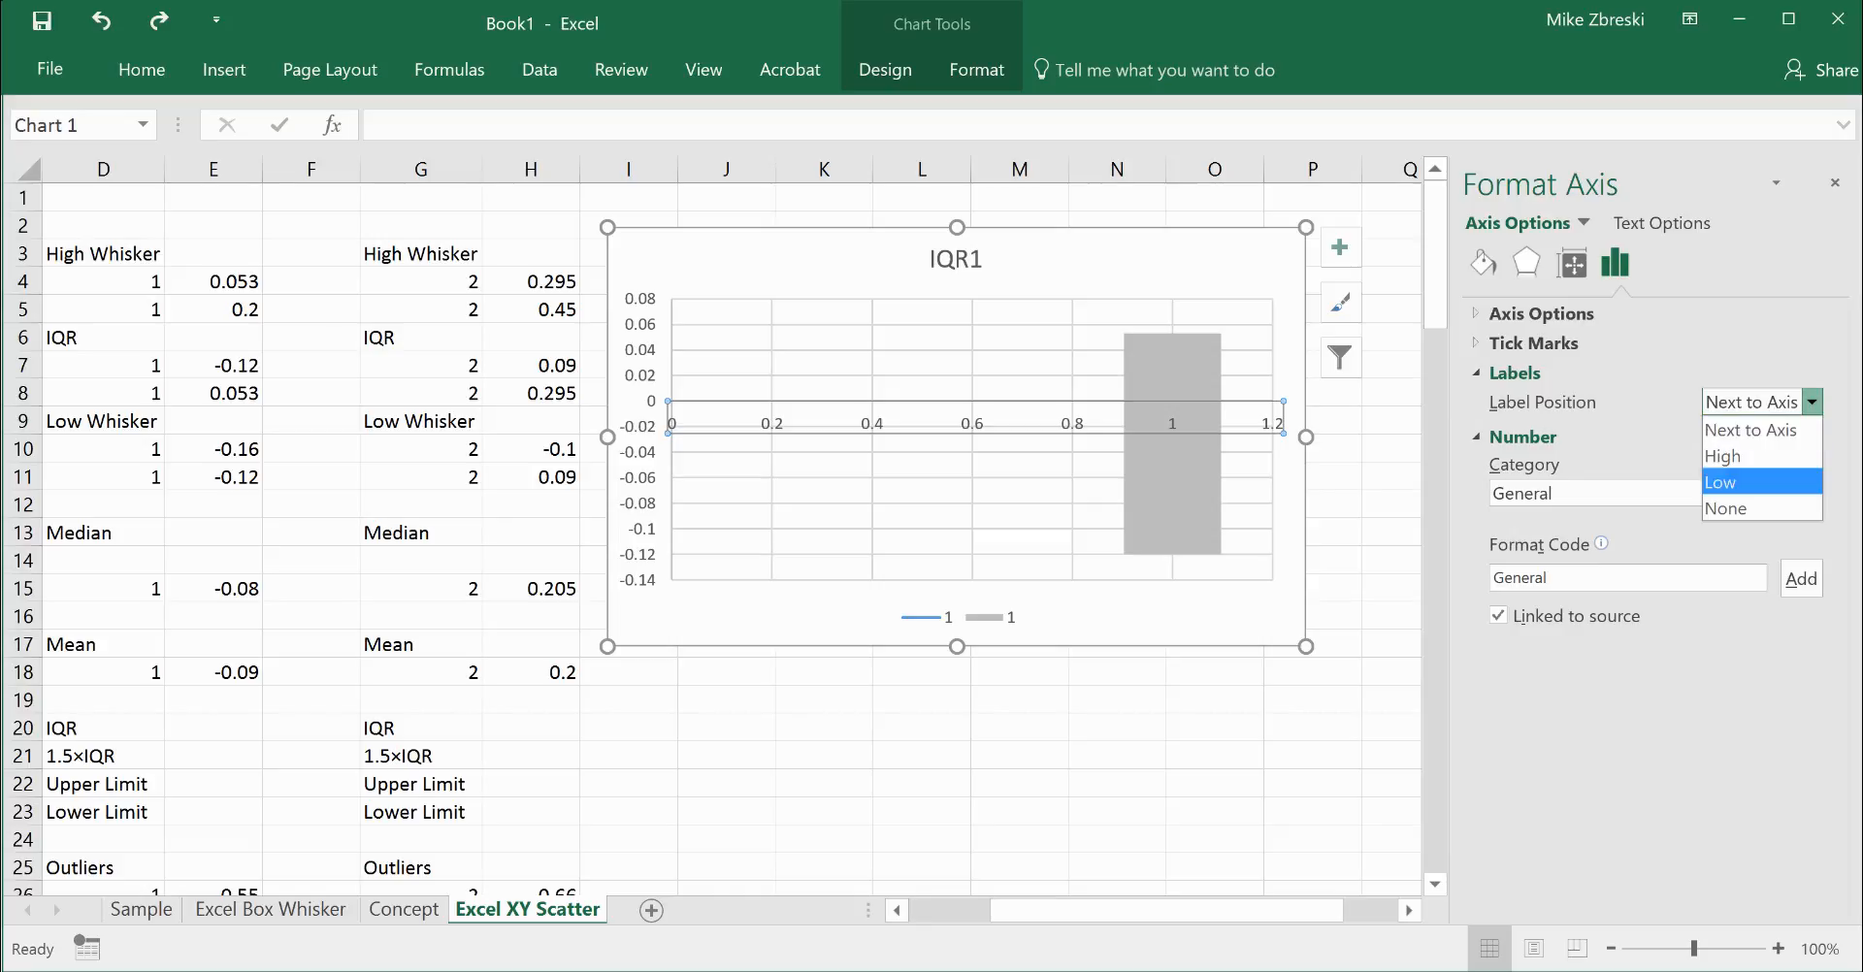
click(1754, 505)
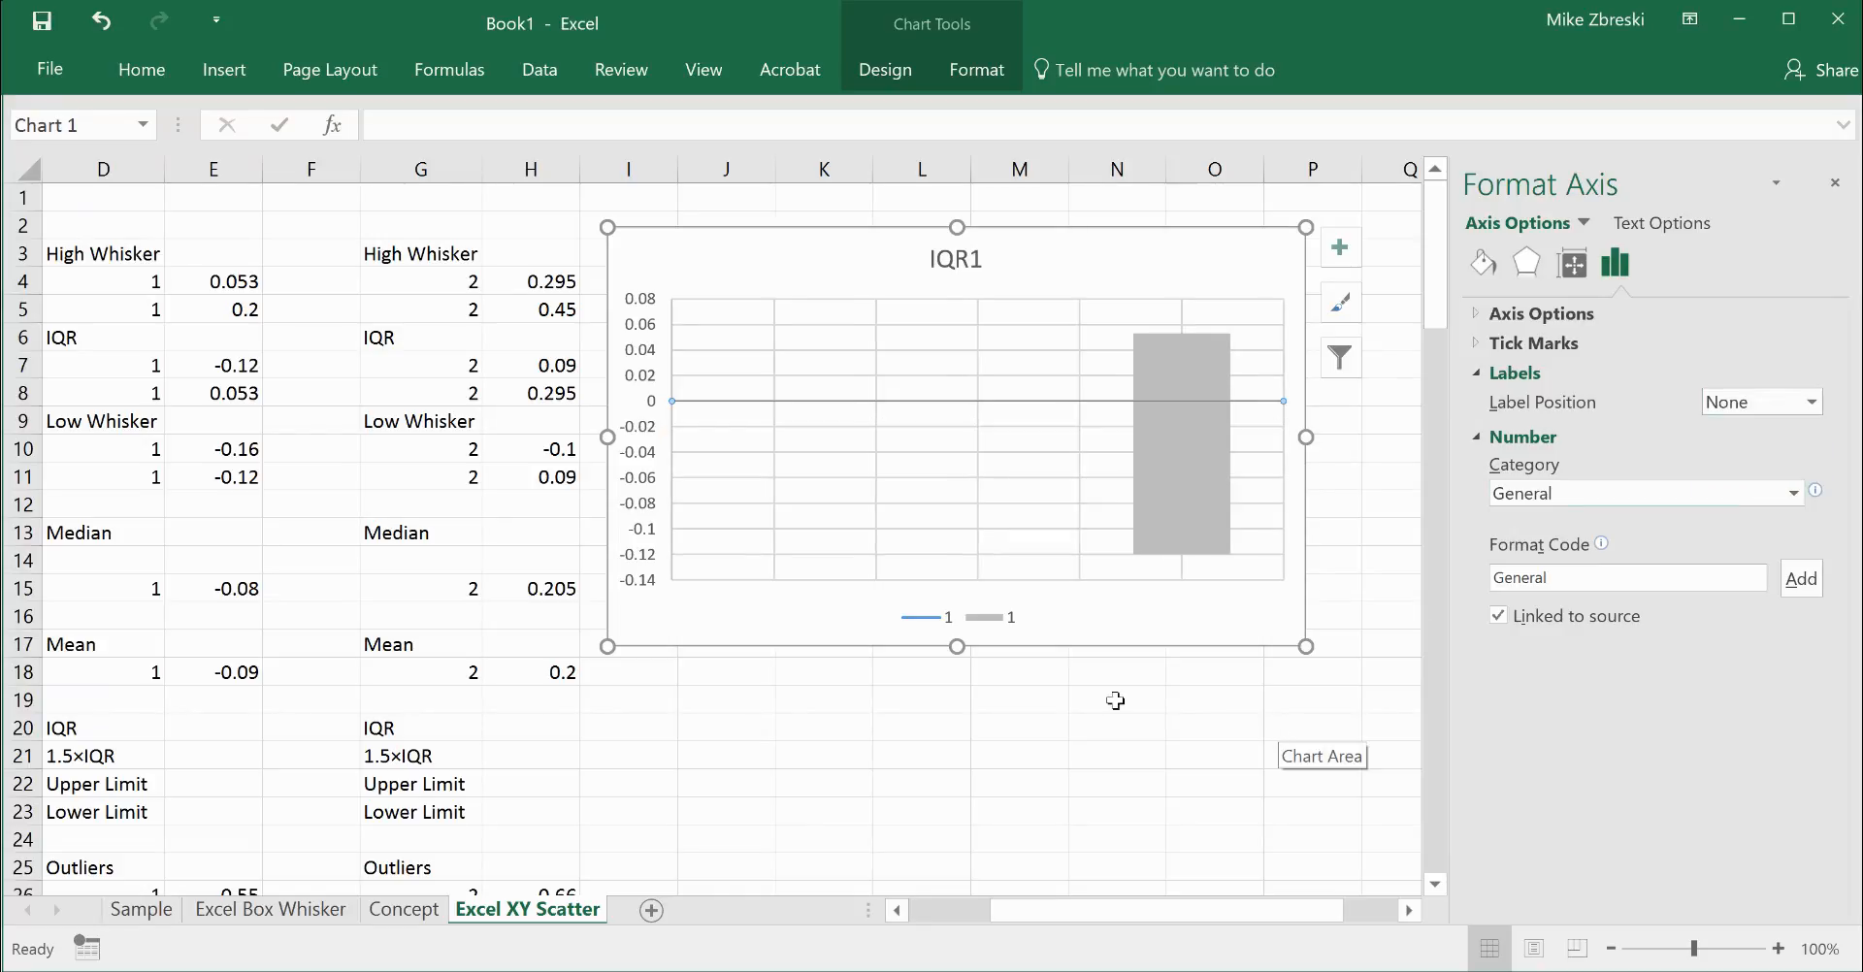
Delete the legend from the IQR1 chart.
click(989, 619)
key(Delete)
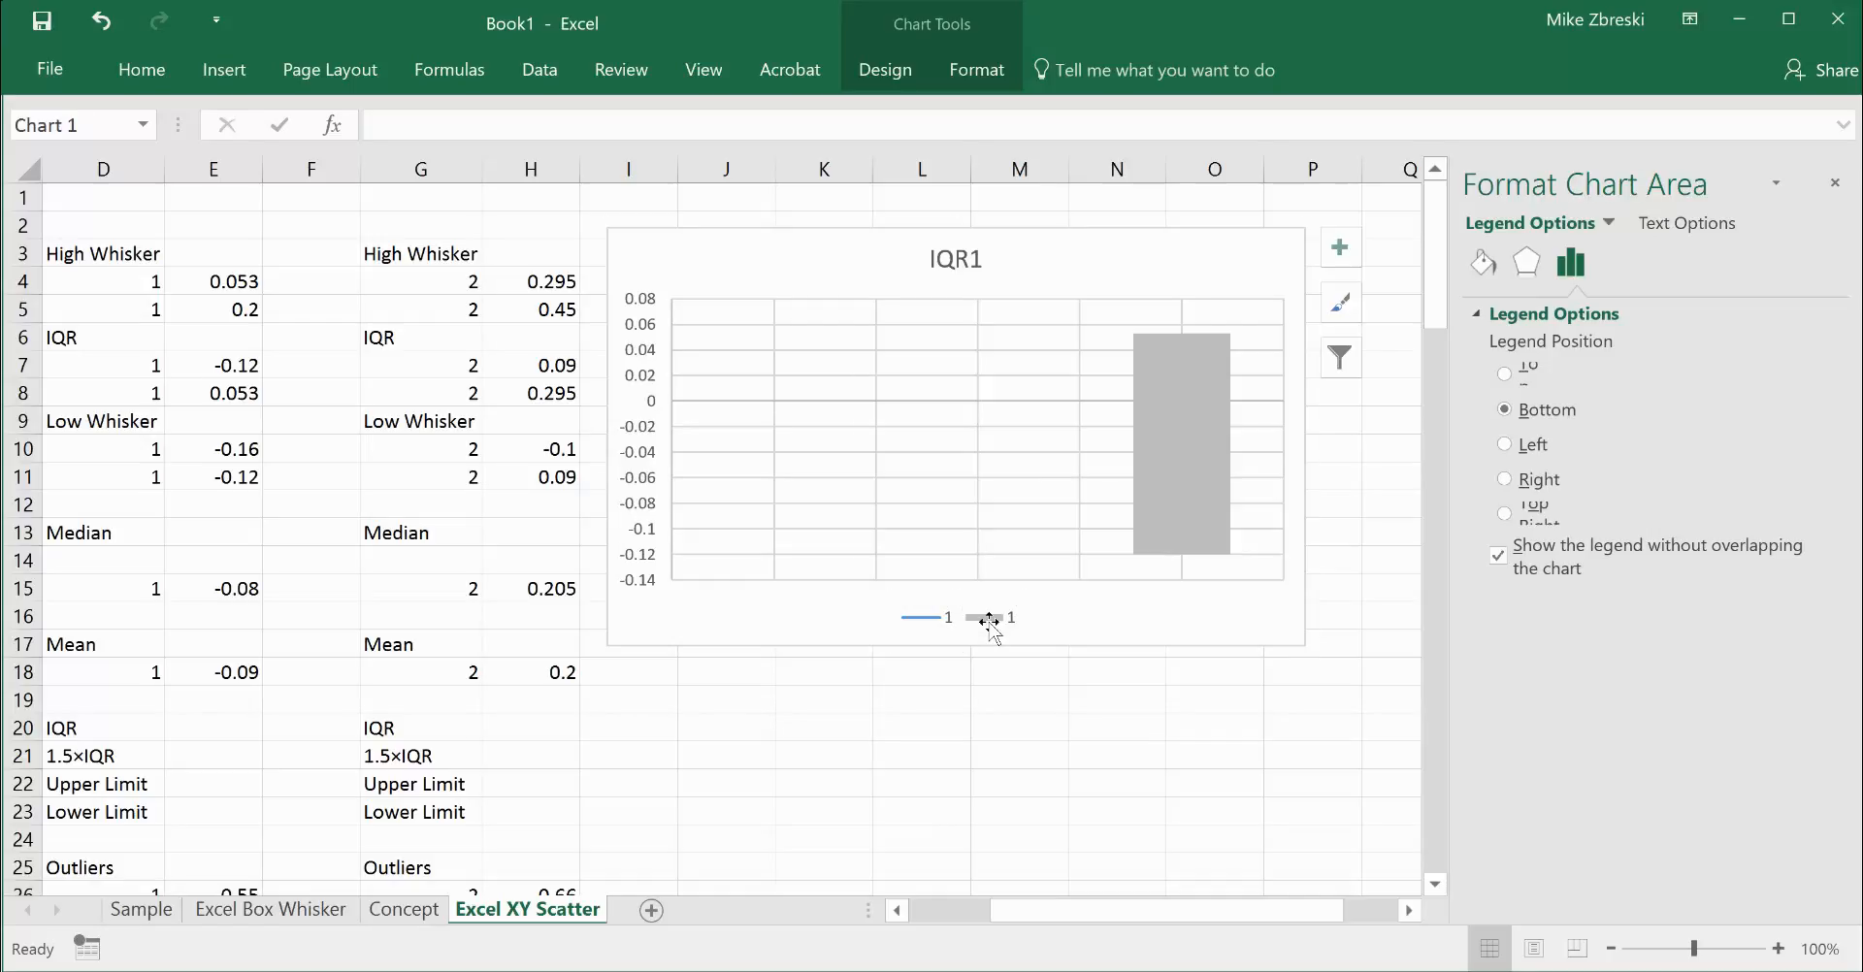
click(1141, 704)
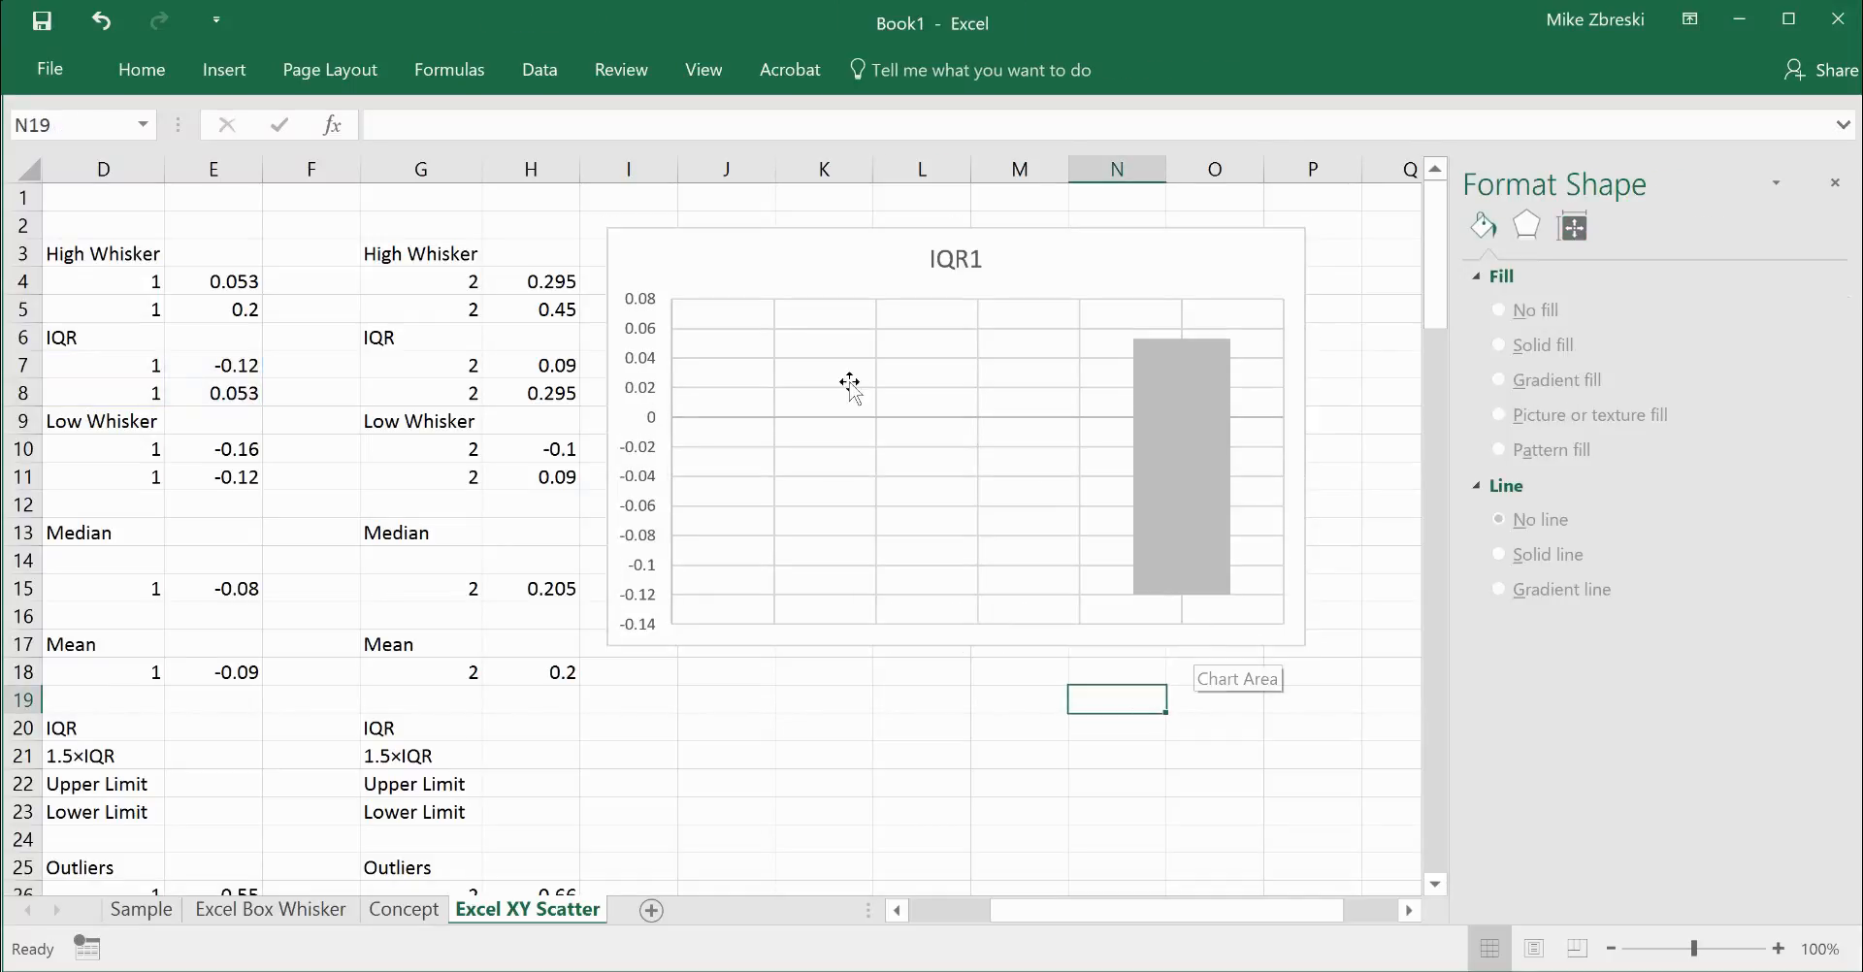
Insert a text box reading "Group 1" at the lower edge of the chart, below the gray IQR box.
click(225, 69)
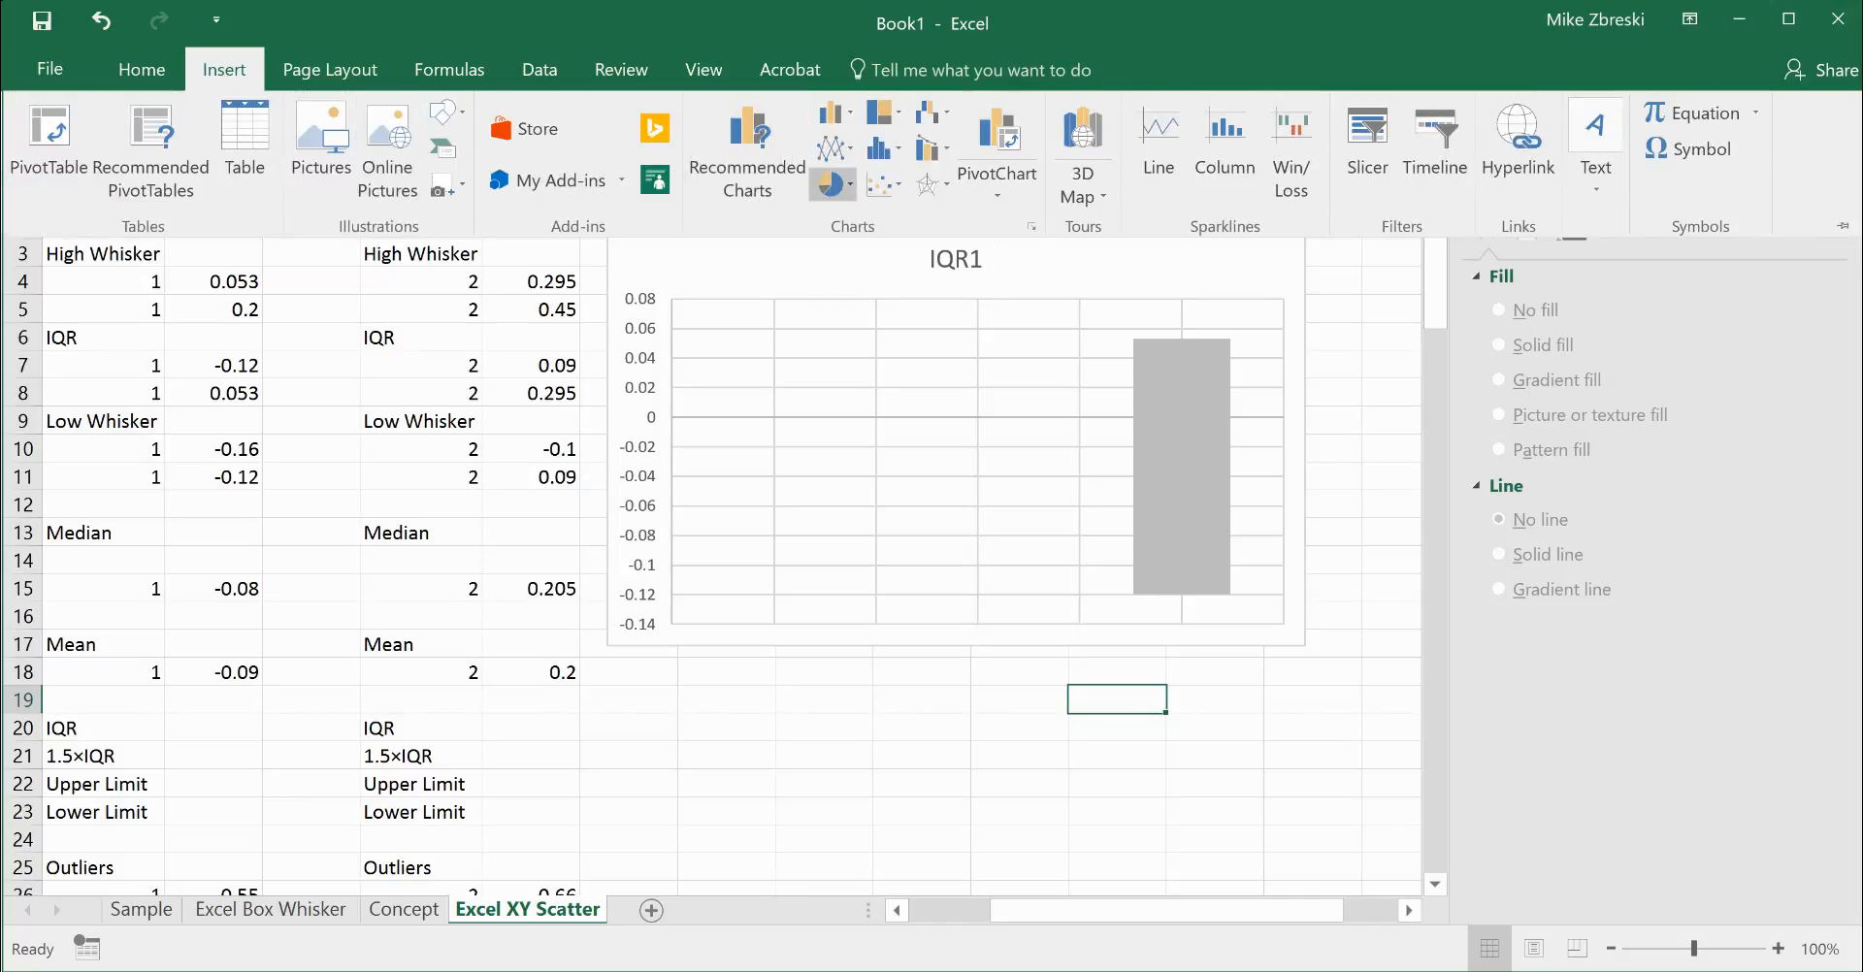
click(1596, 146)
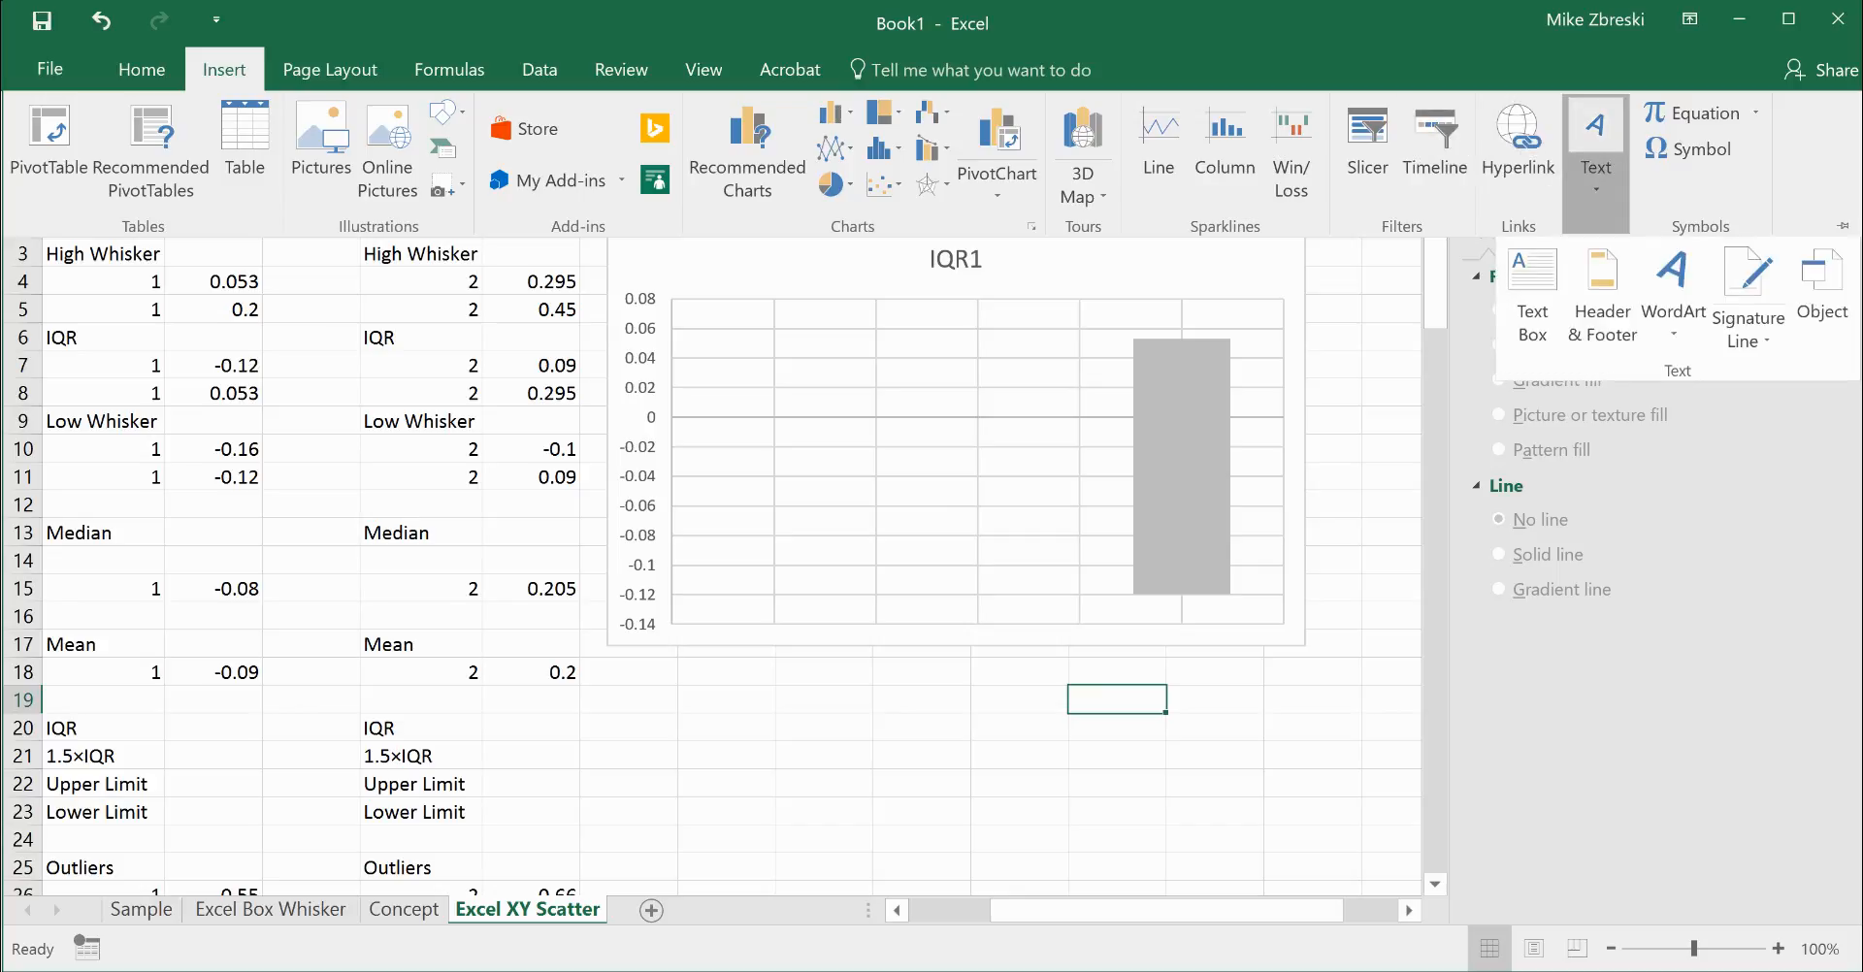
click(1533, 291)
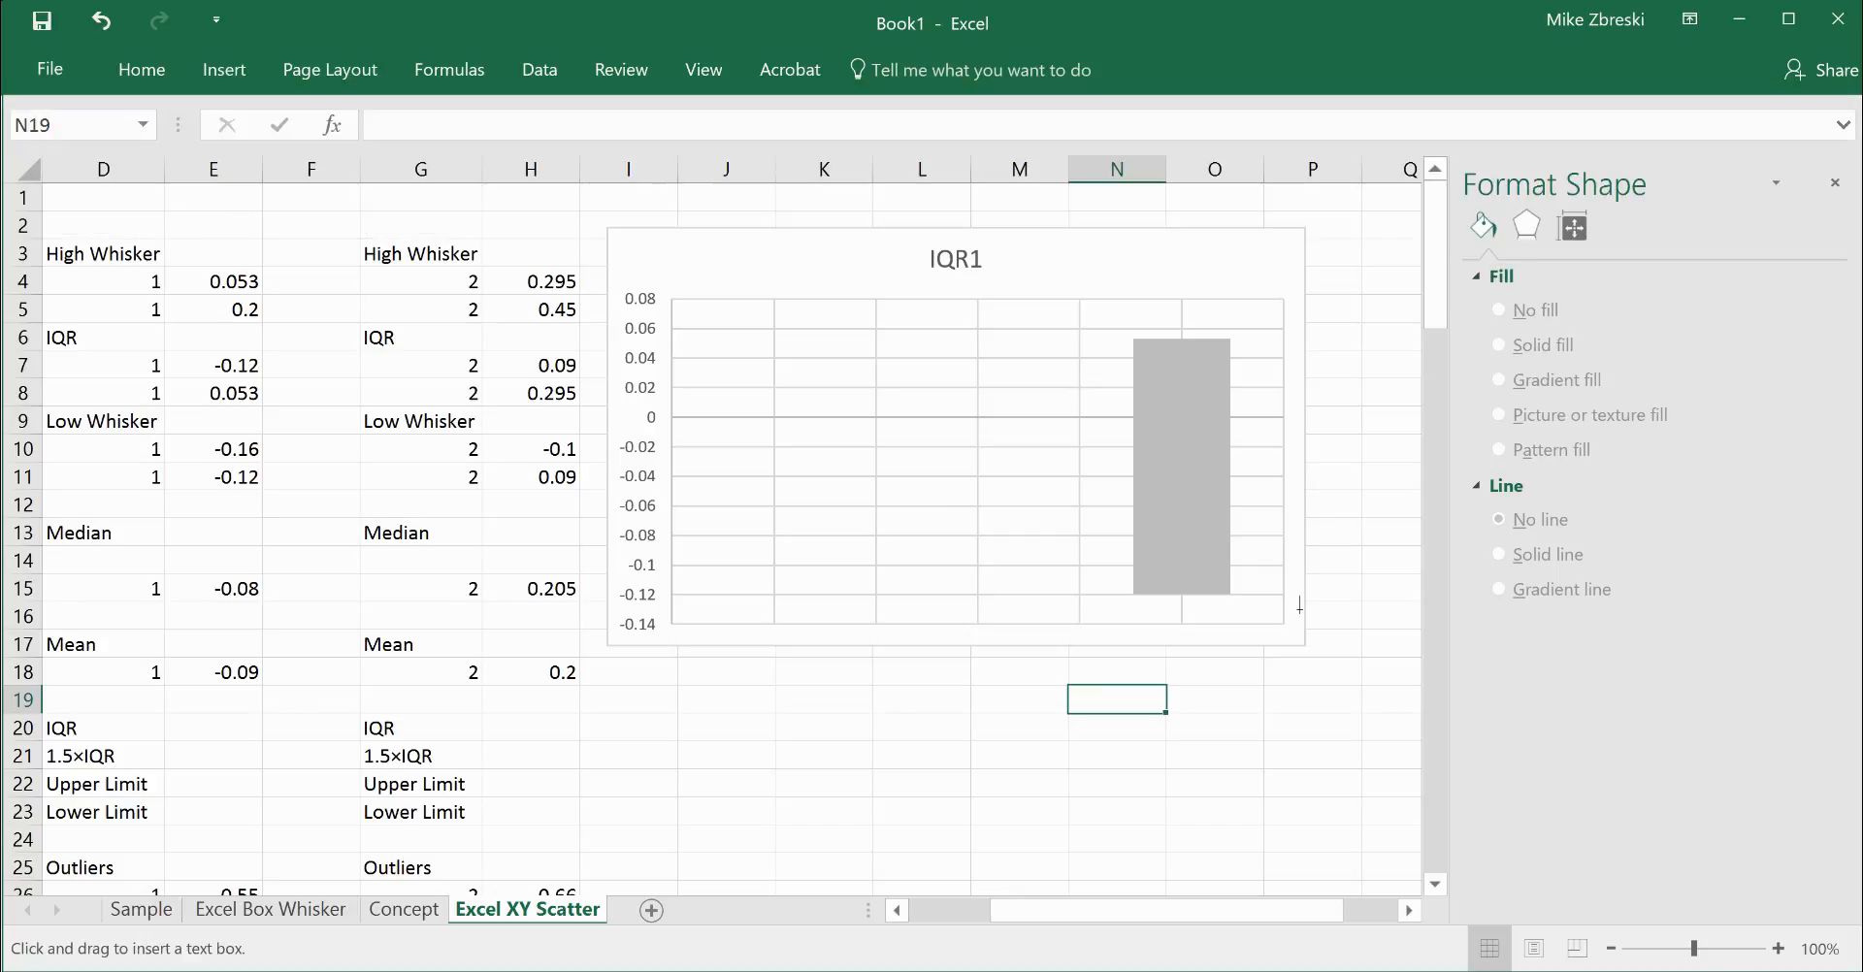
click(1181, 637)
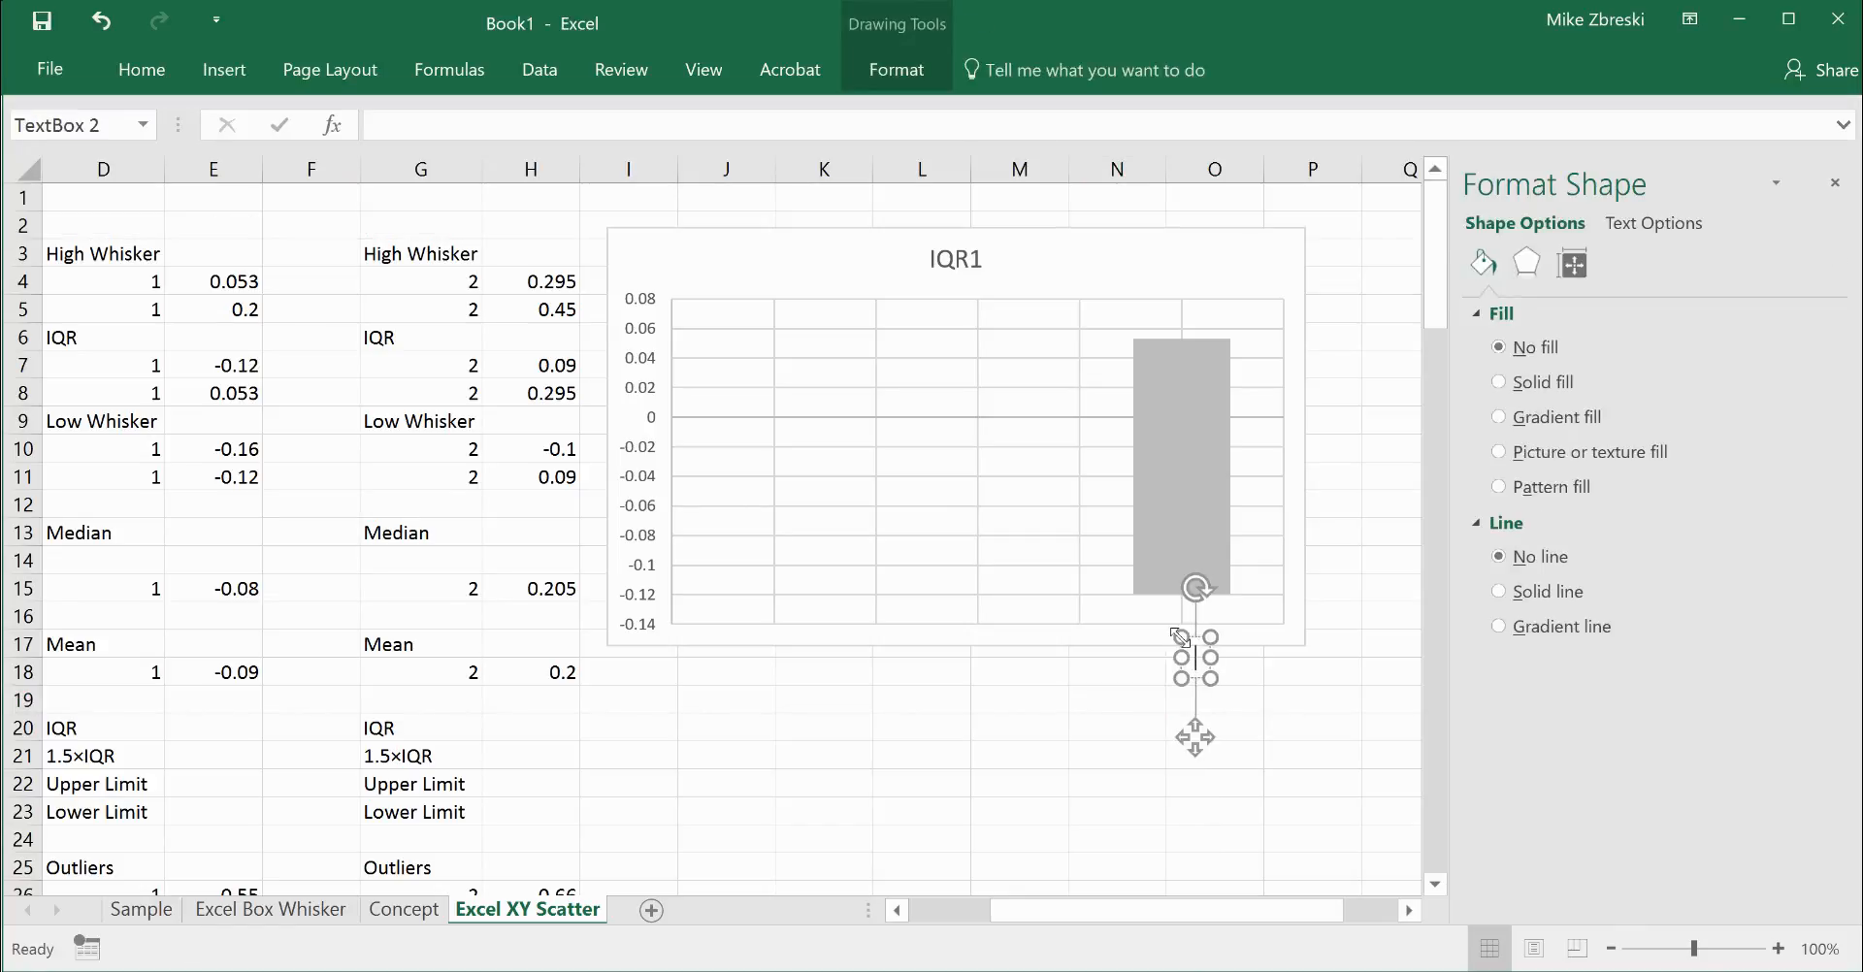
text(Group 1)
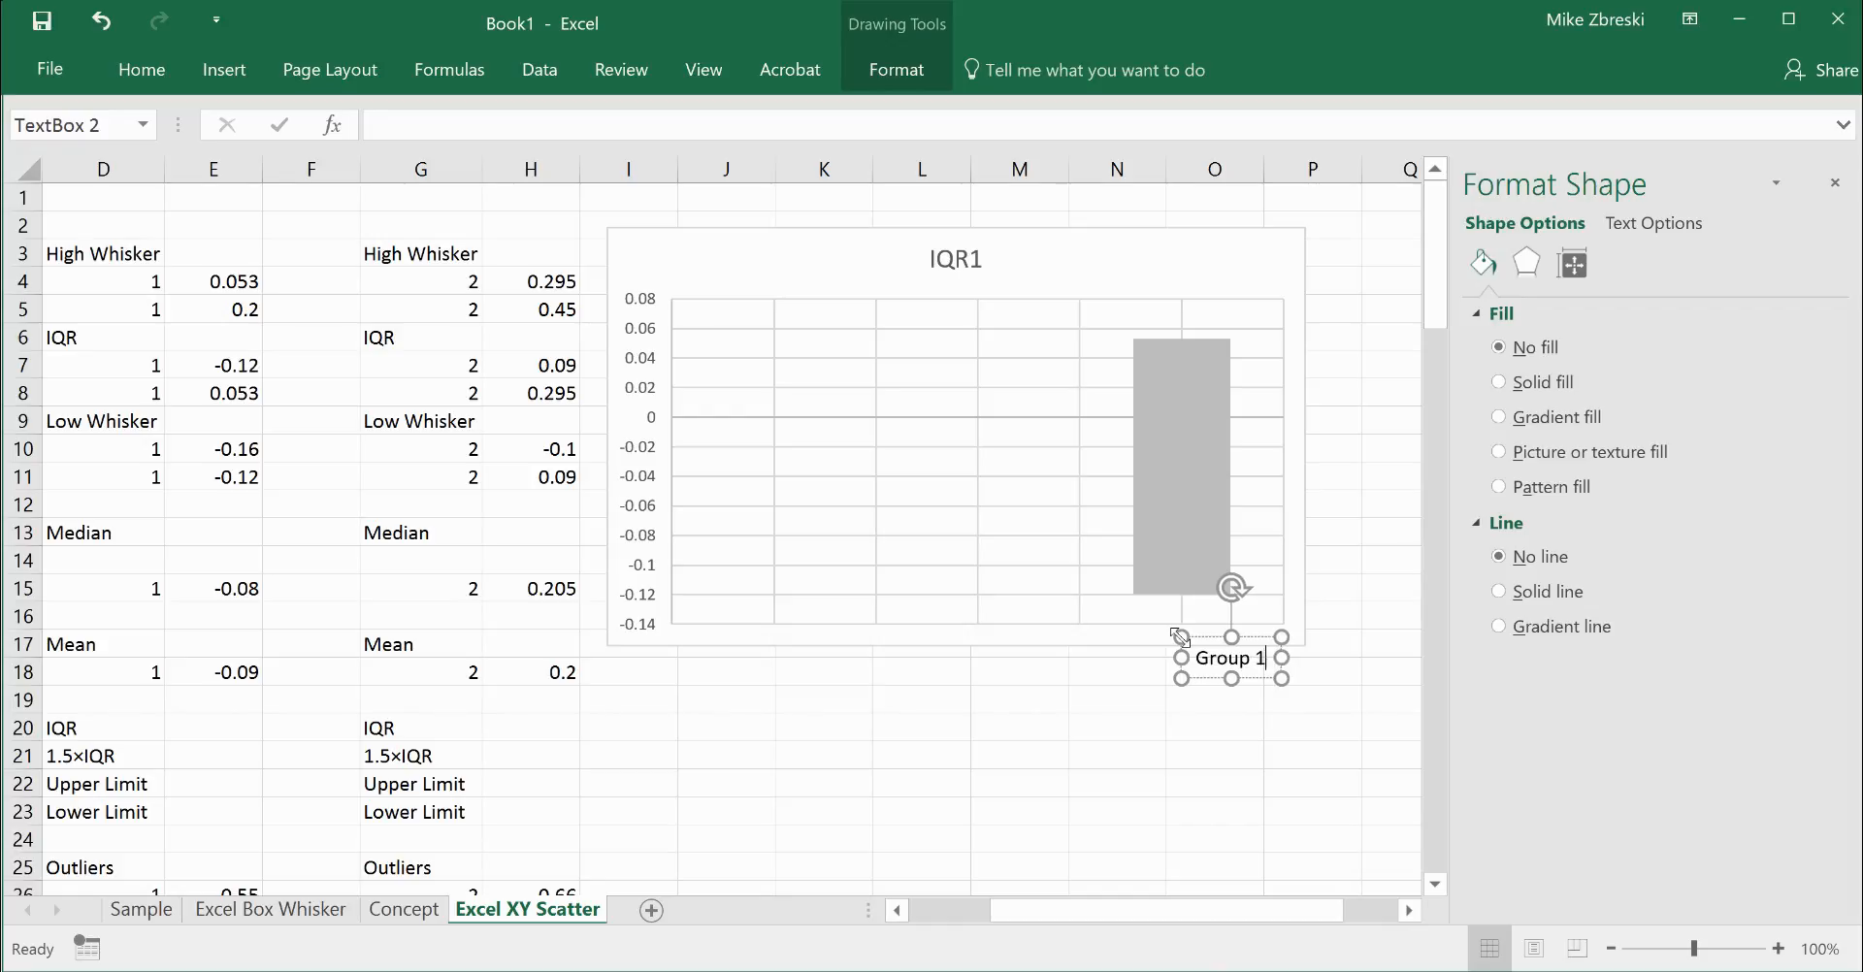
Move the "Group 1" text box so it is centered beneath the gray IQR box, just under the plot area.
click(1257, 749)
click(1244, 682)
drag(1244, 682, 1207, 658)
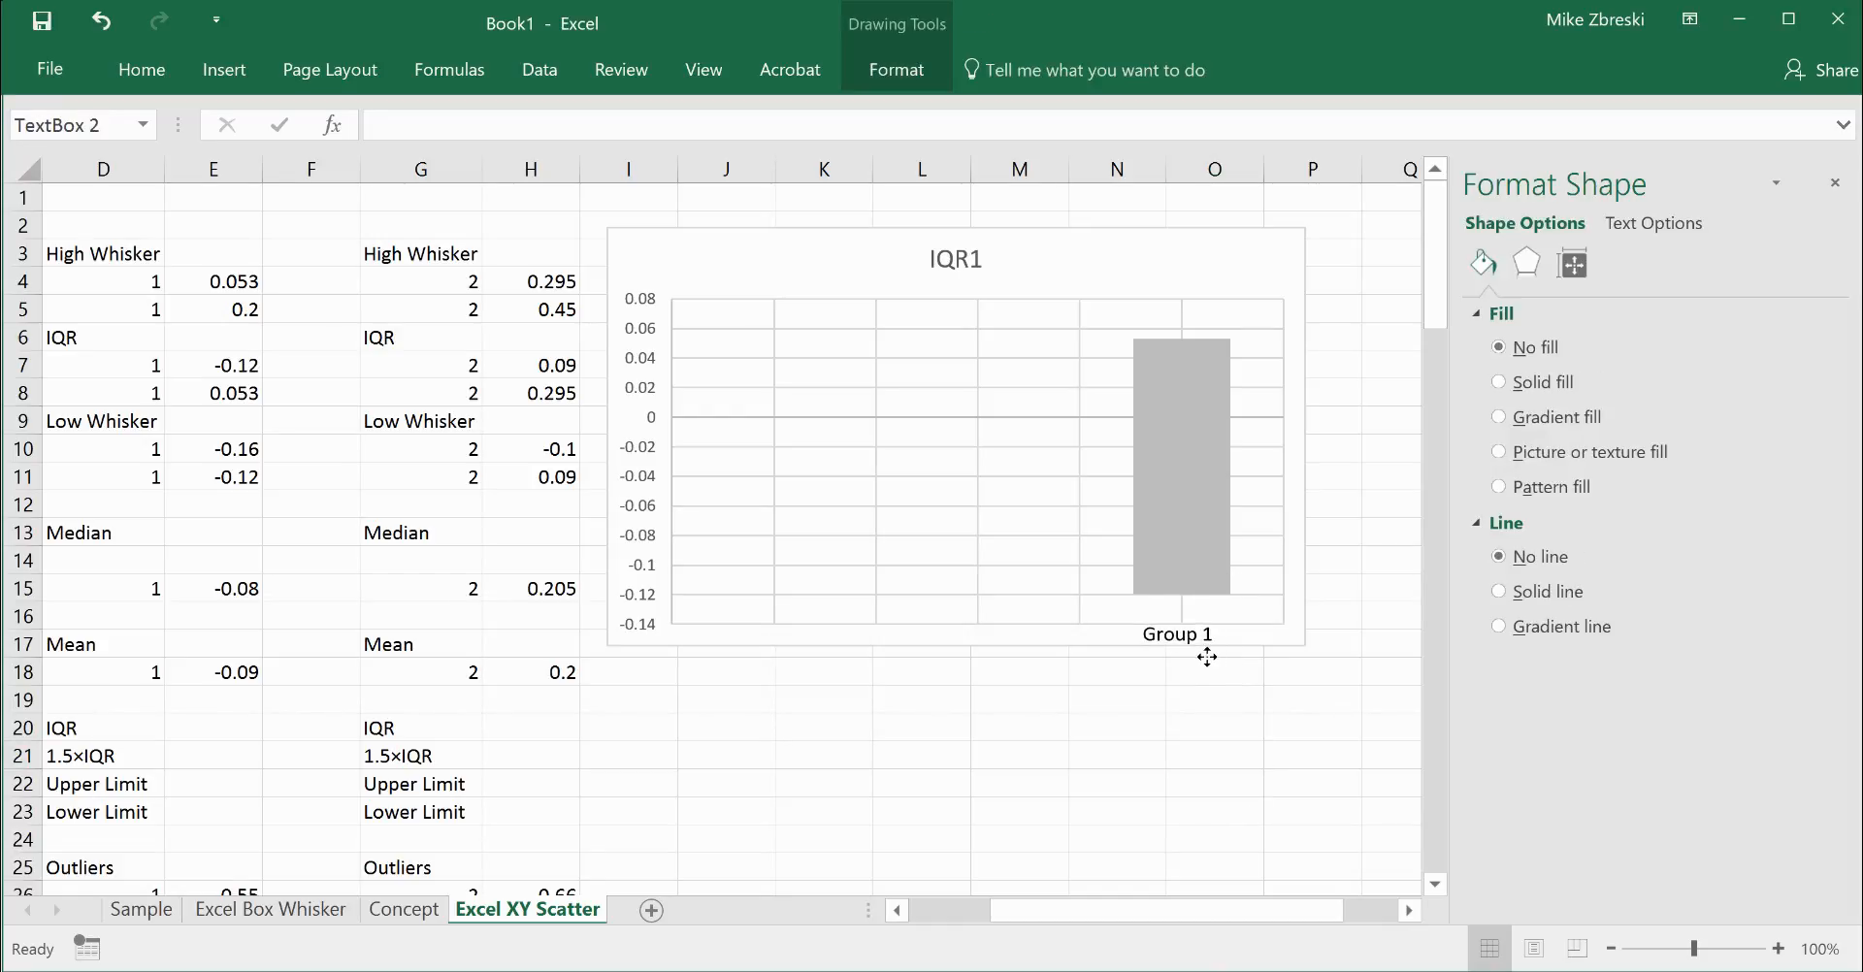
click(1302, 723)
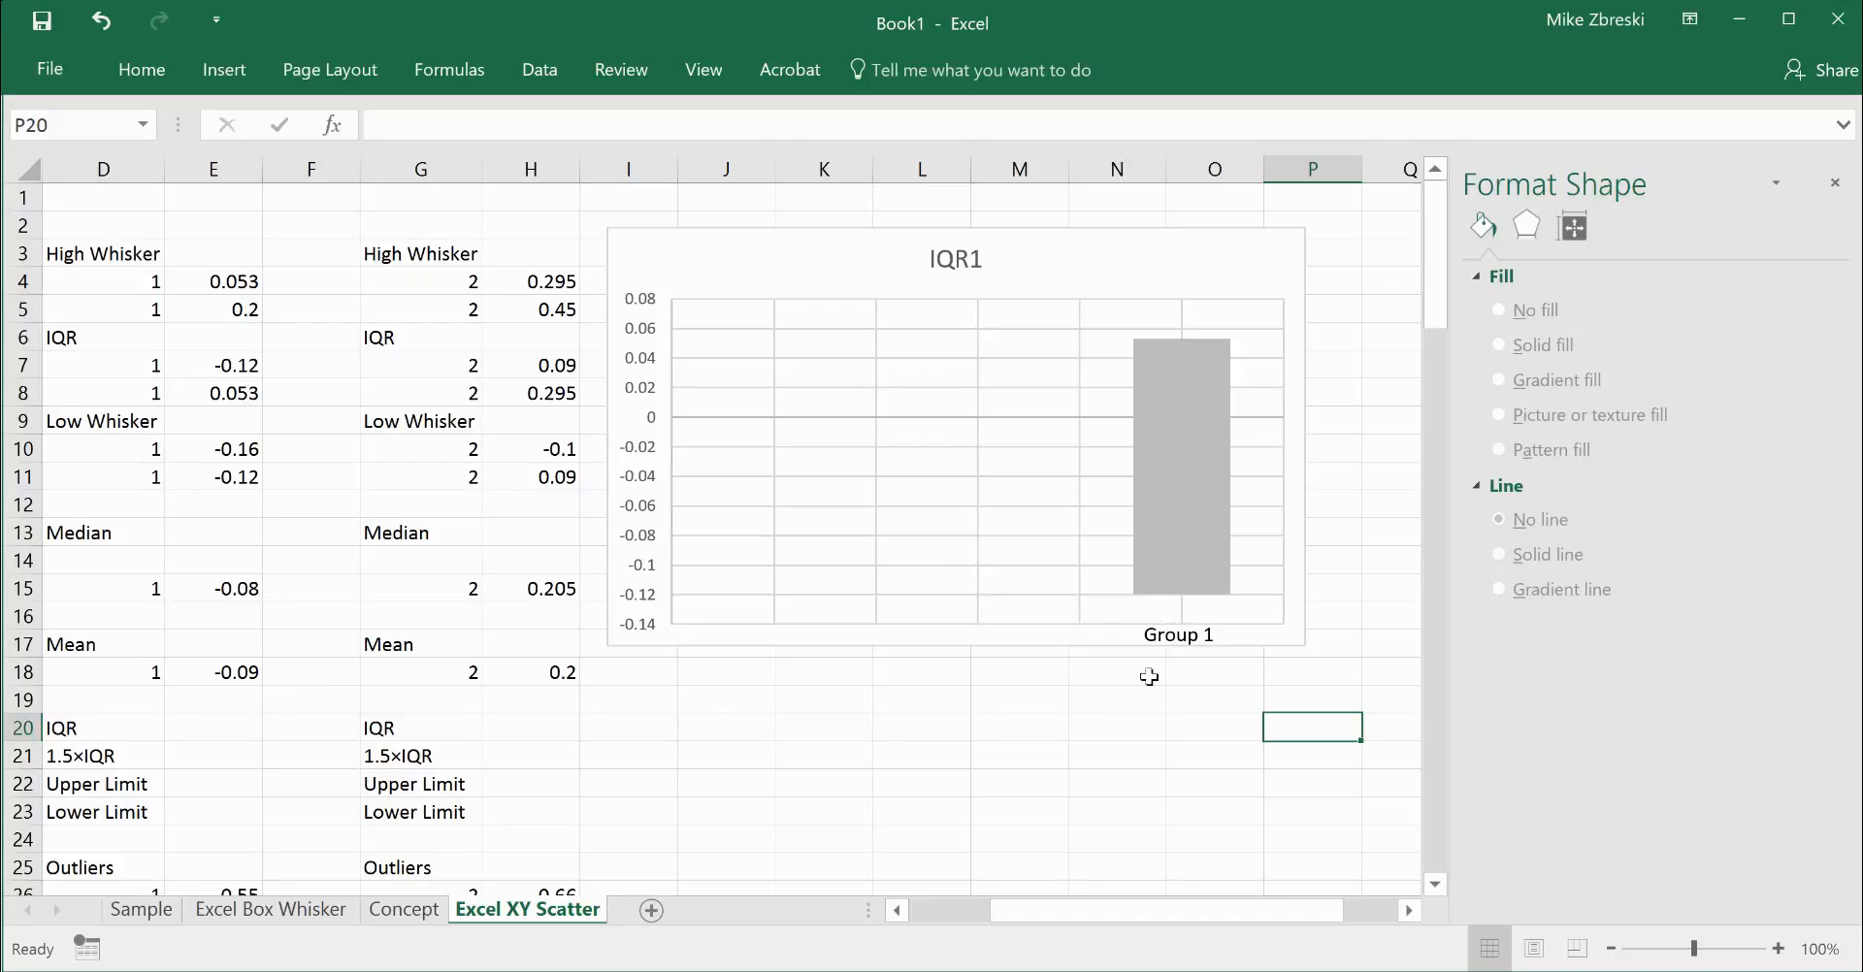
click(1237, 488)
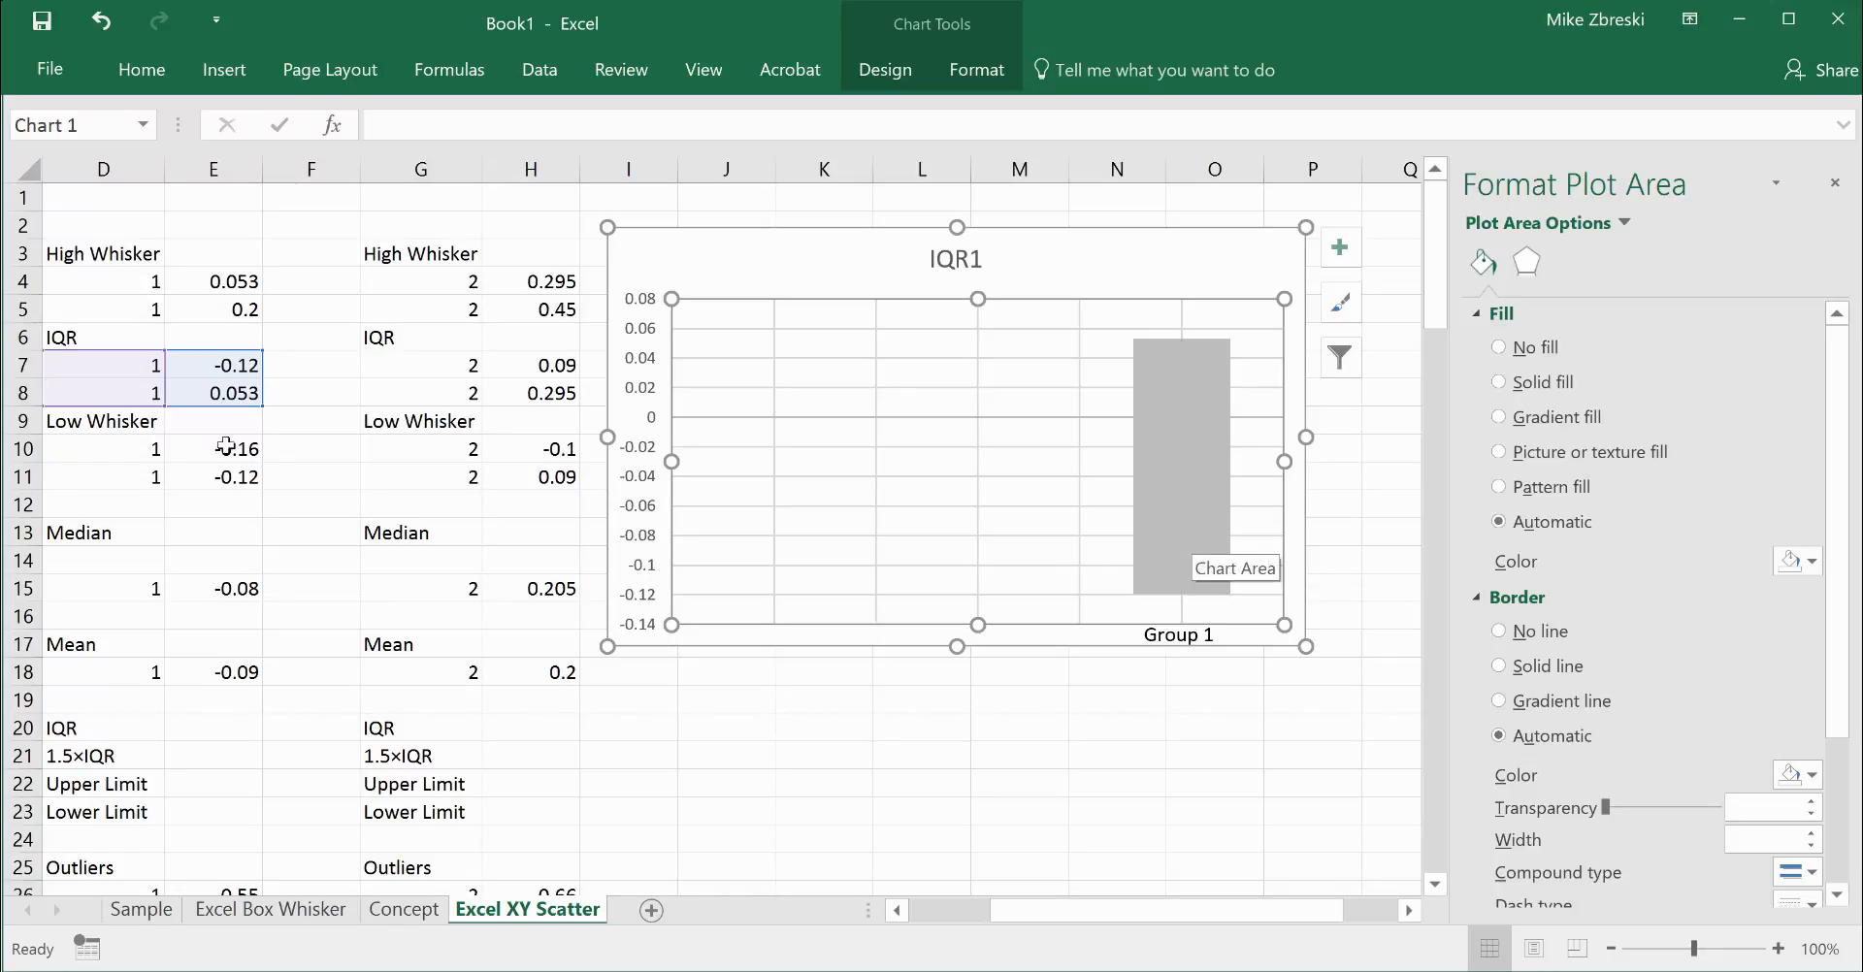
click(1014, 448)
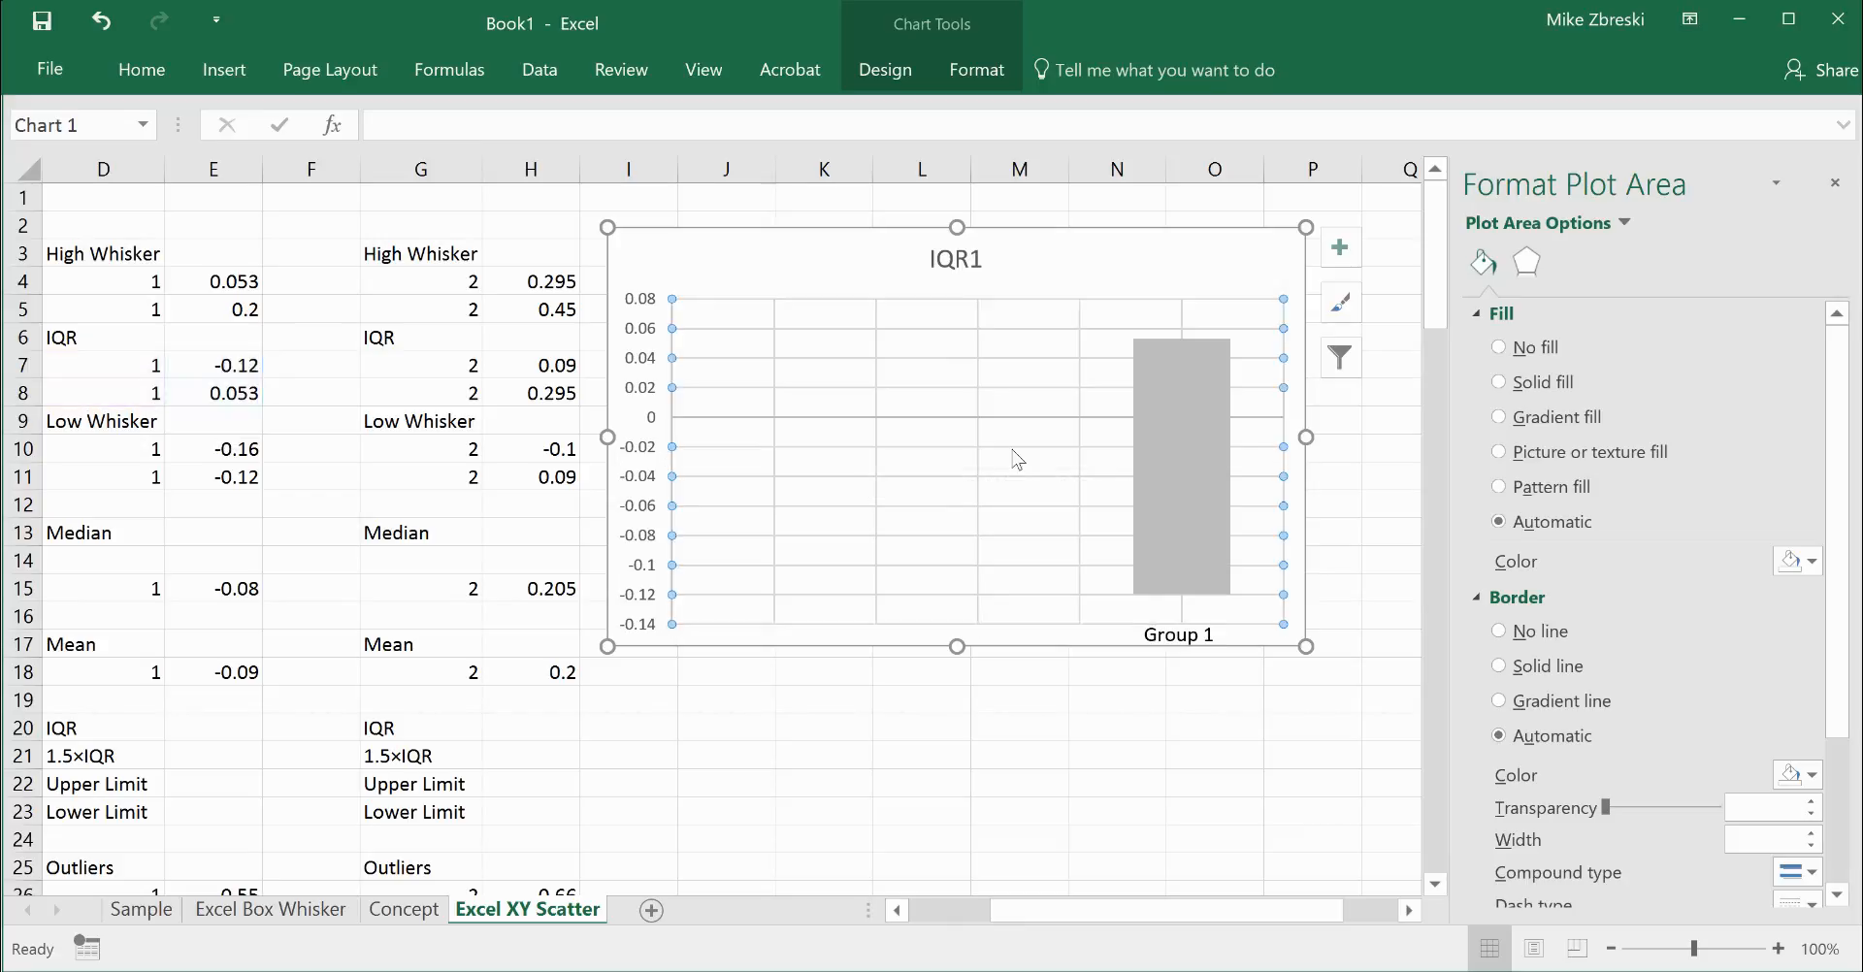
click(886, 73)
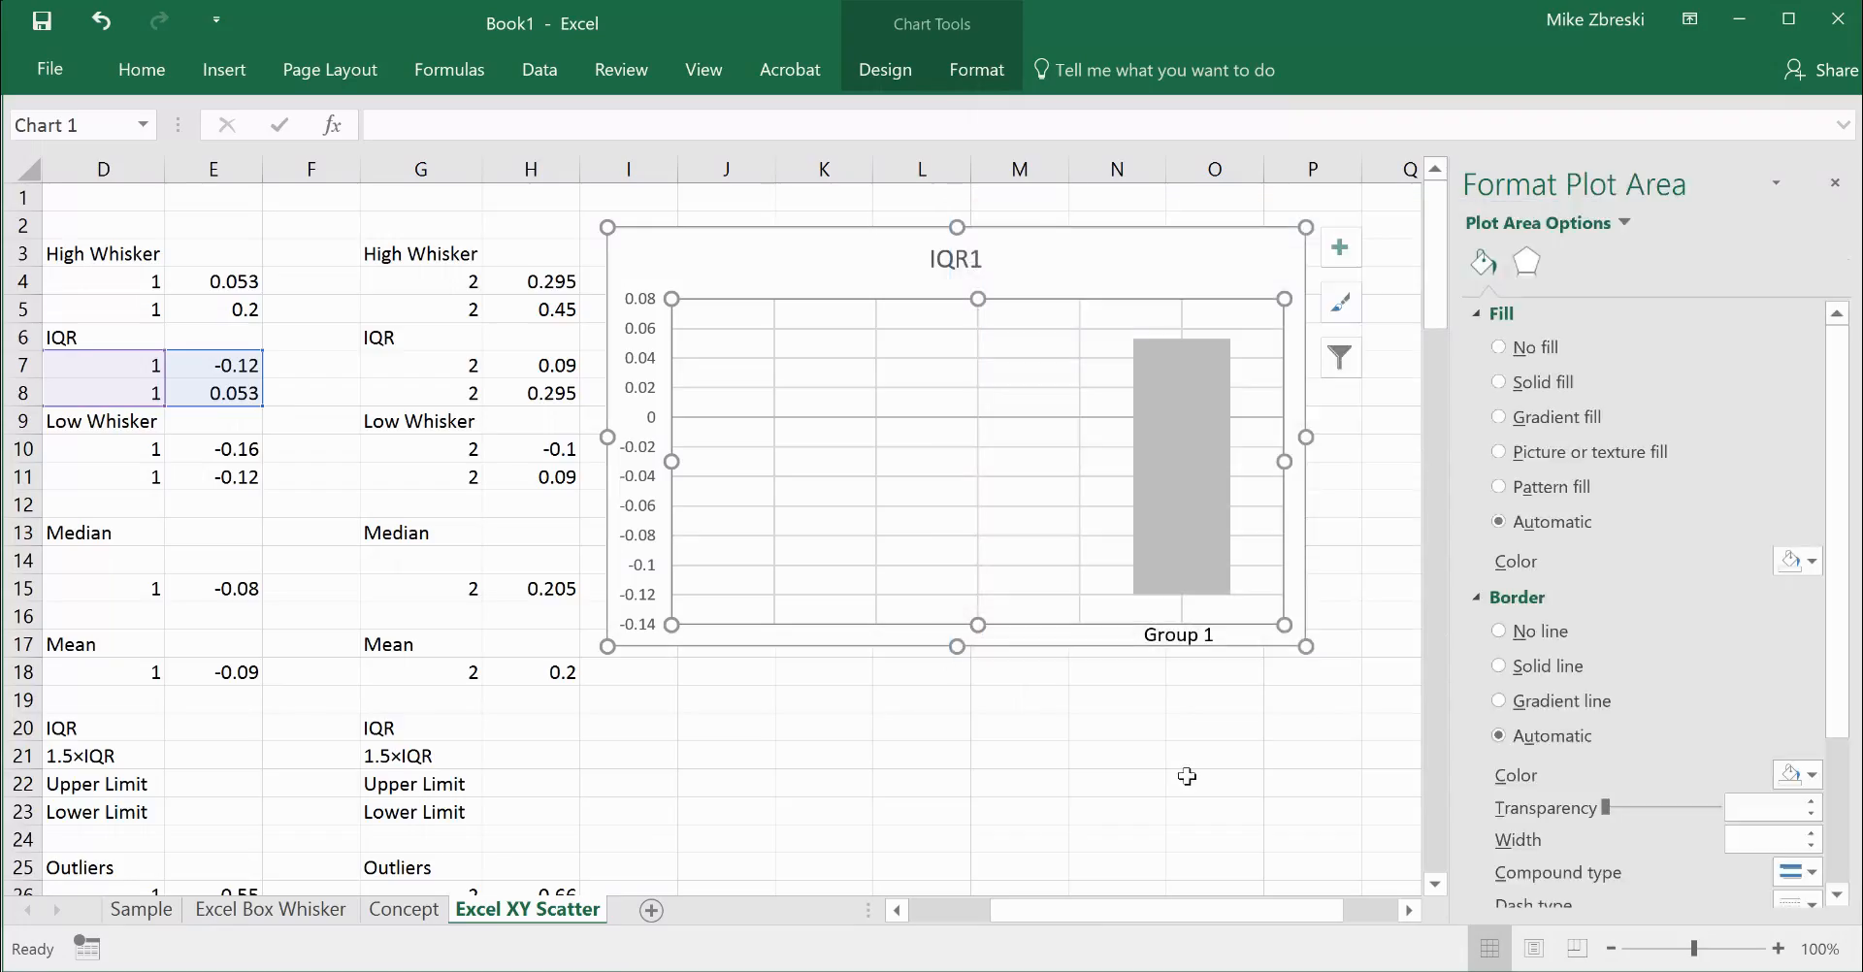
click(1196, 774)
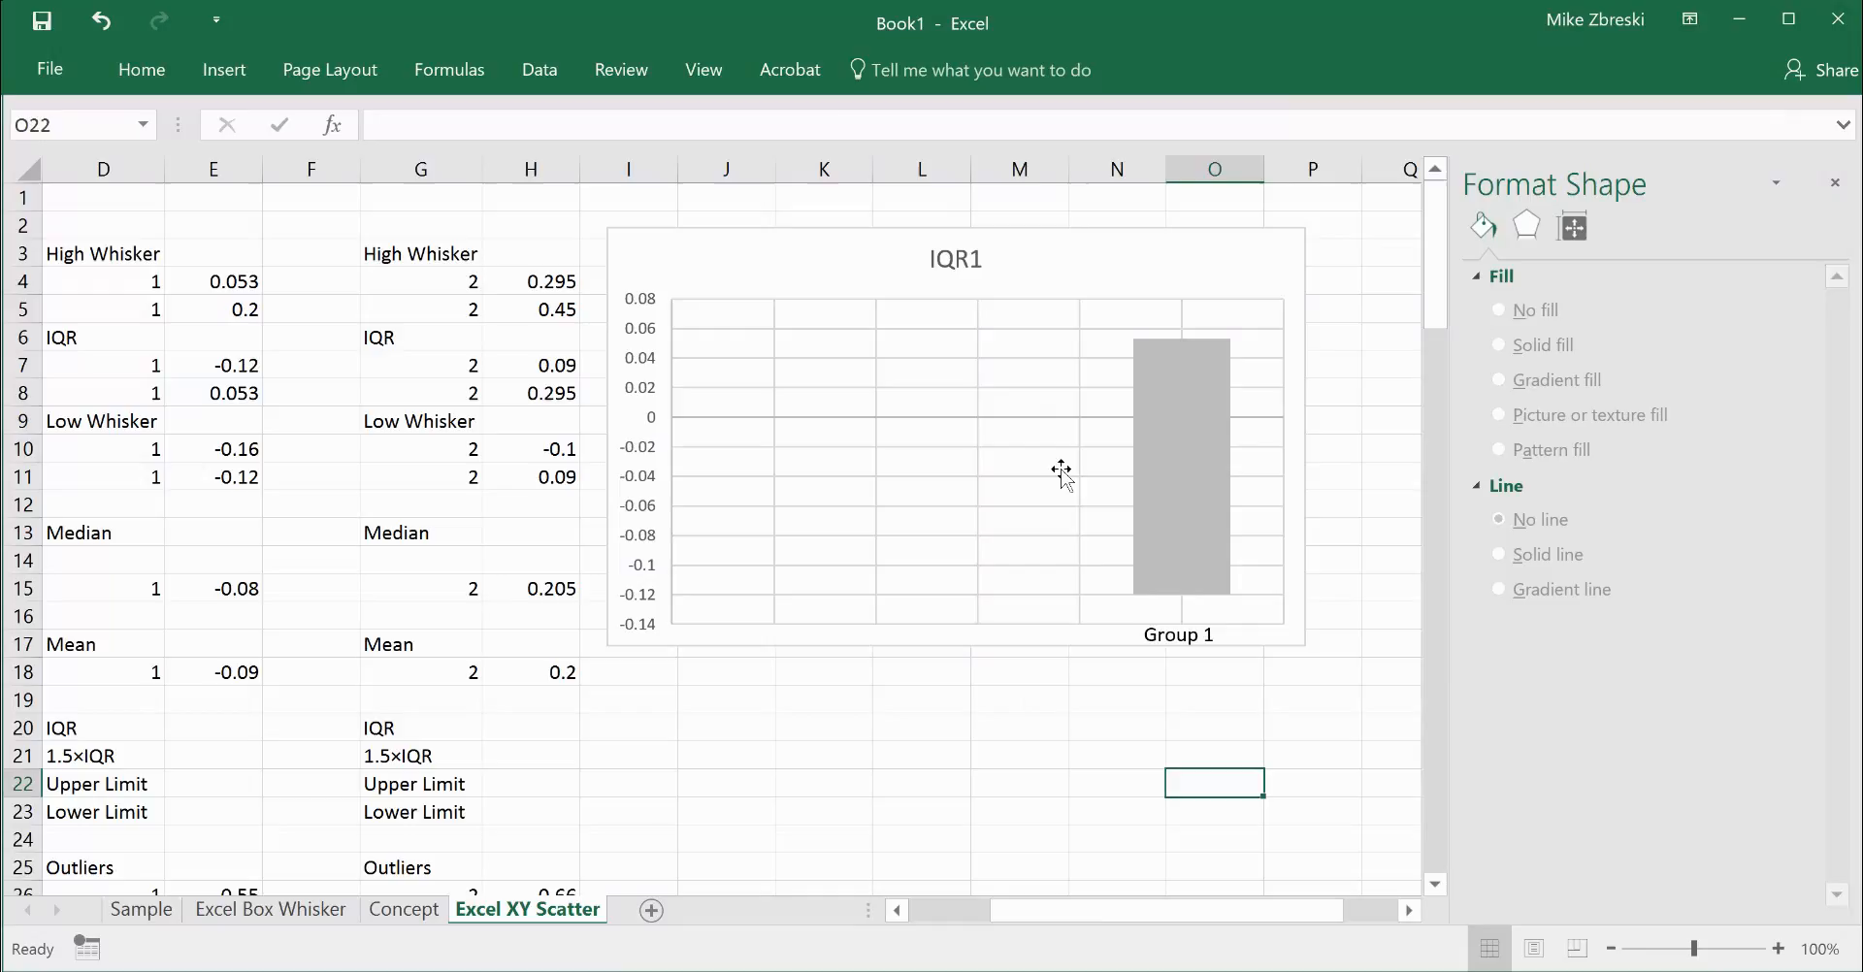
Add a series named High Whisker 1 to the chart with X values D4:D5 and Y values E4:E5.
click(1015, 395)
click(883, 70)
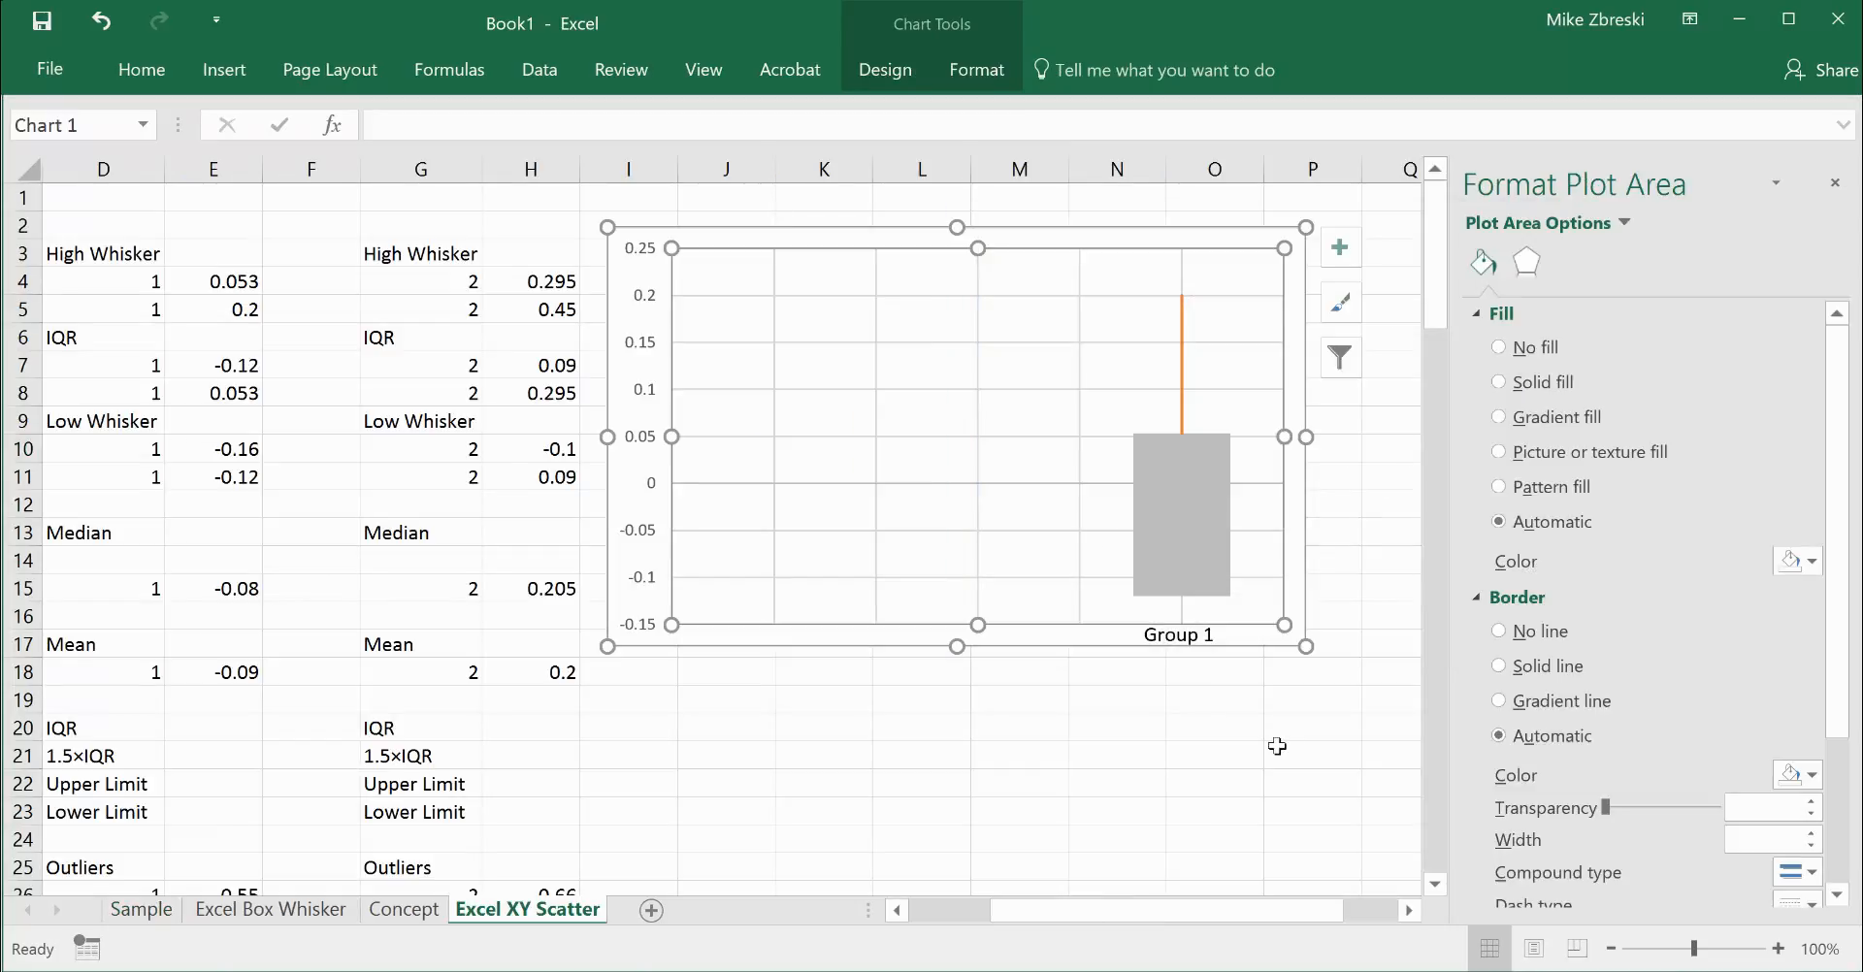
click(1277, 749)
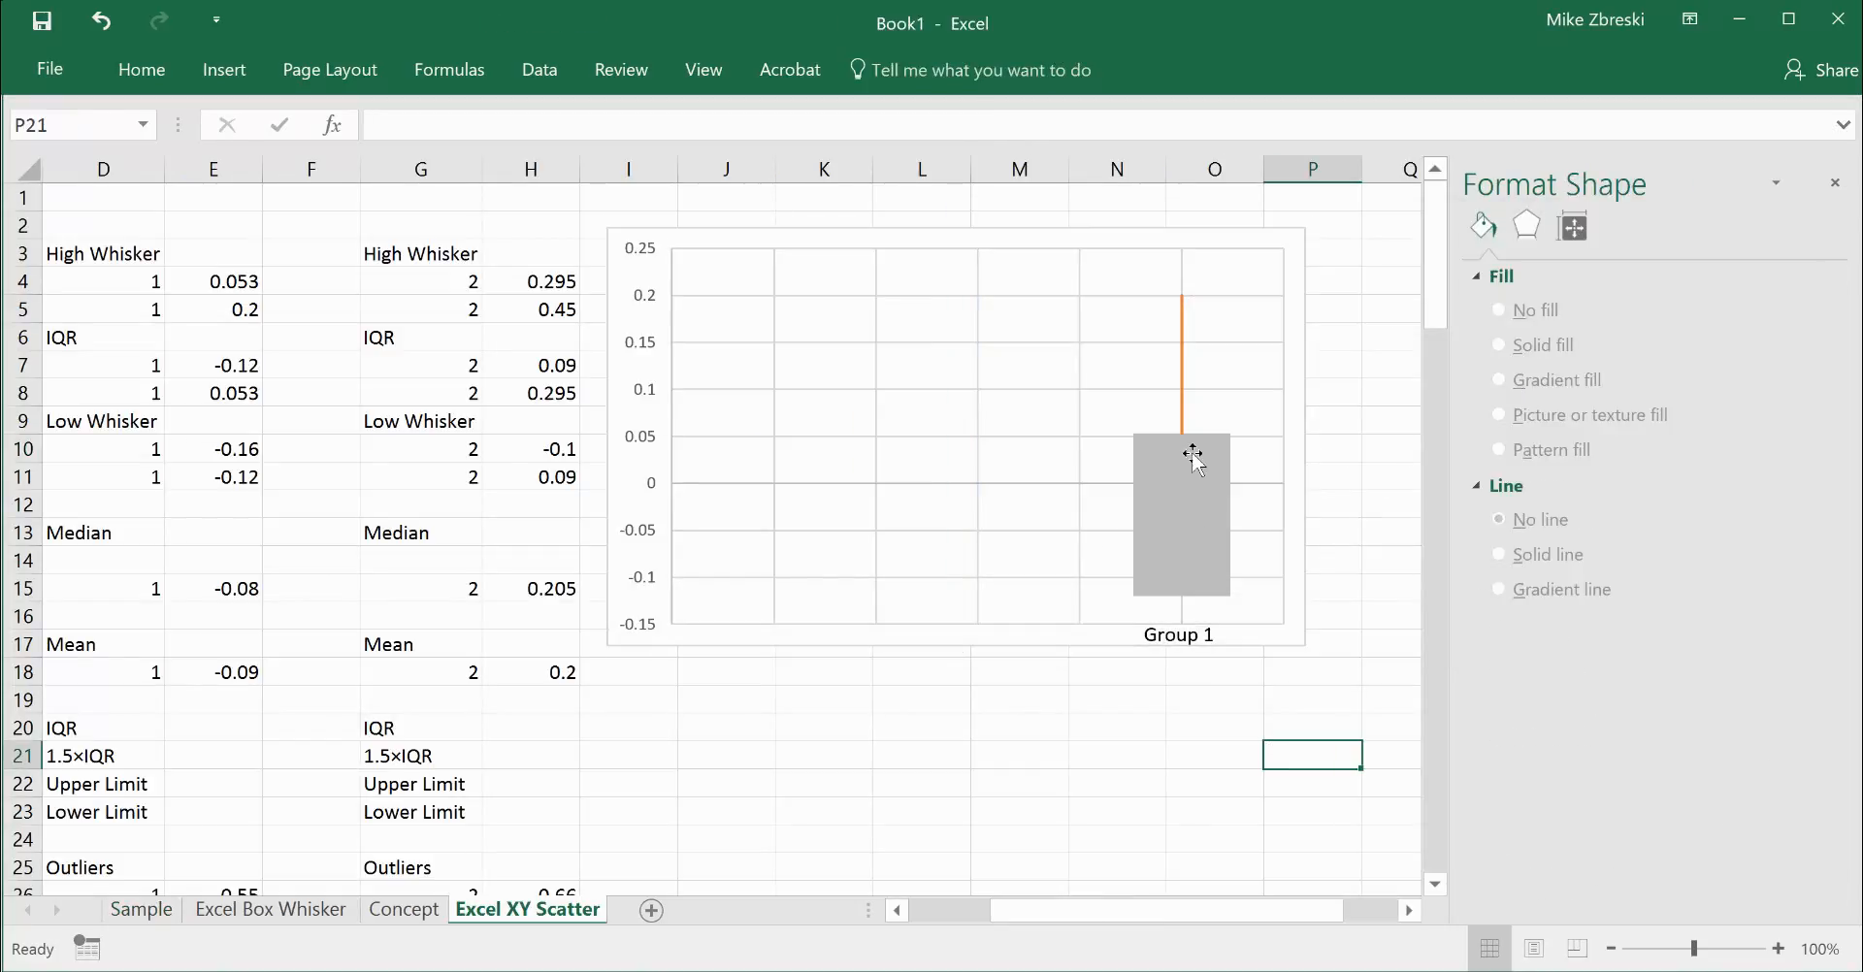
Give the High Whisker 1 series a built-in marker of the long dash type.
click(1182, 379)
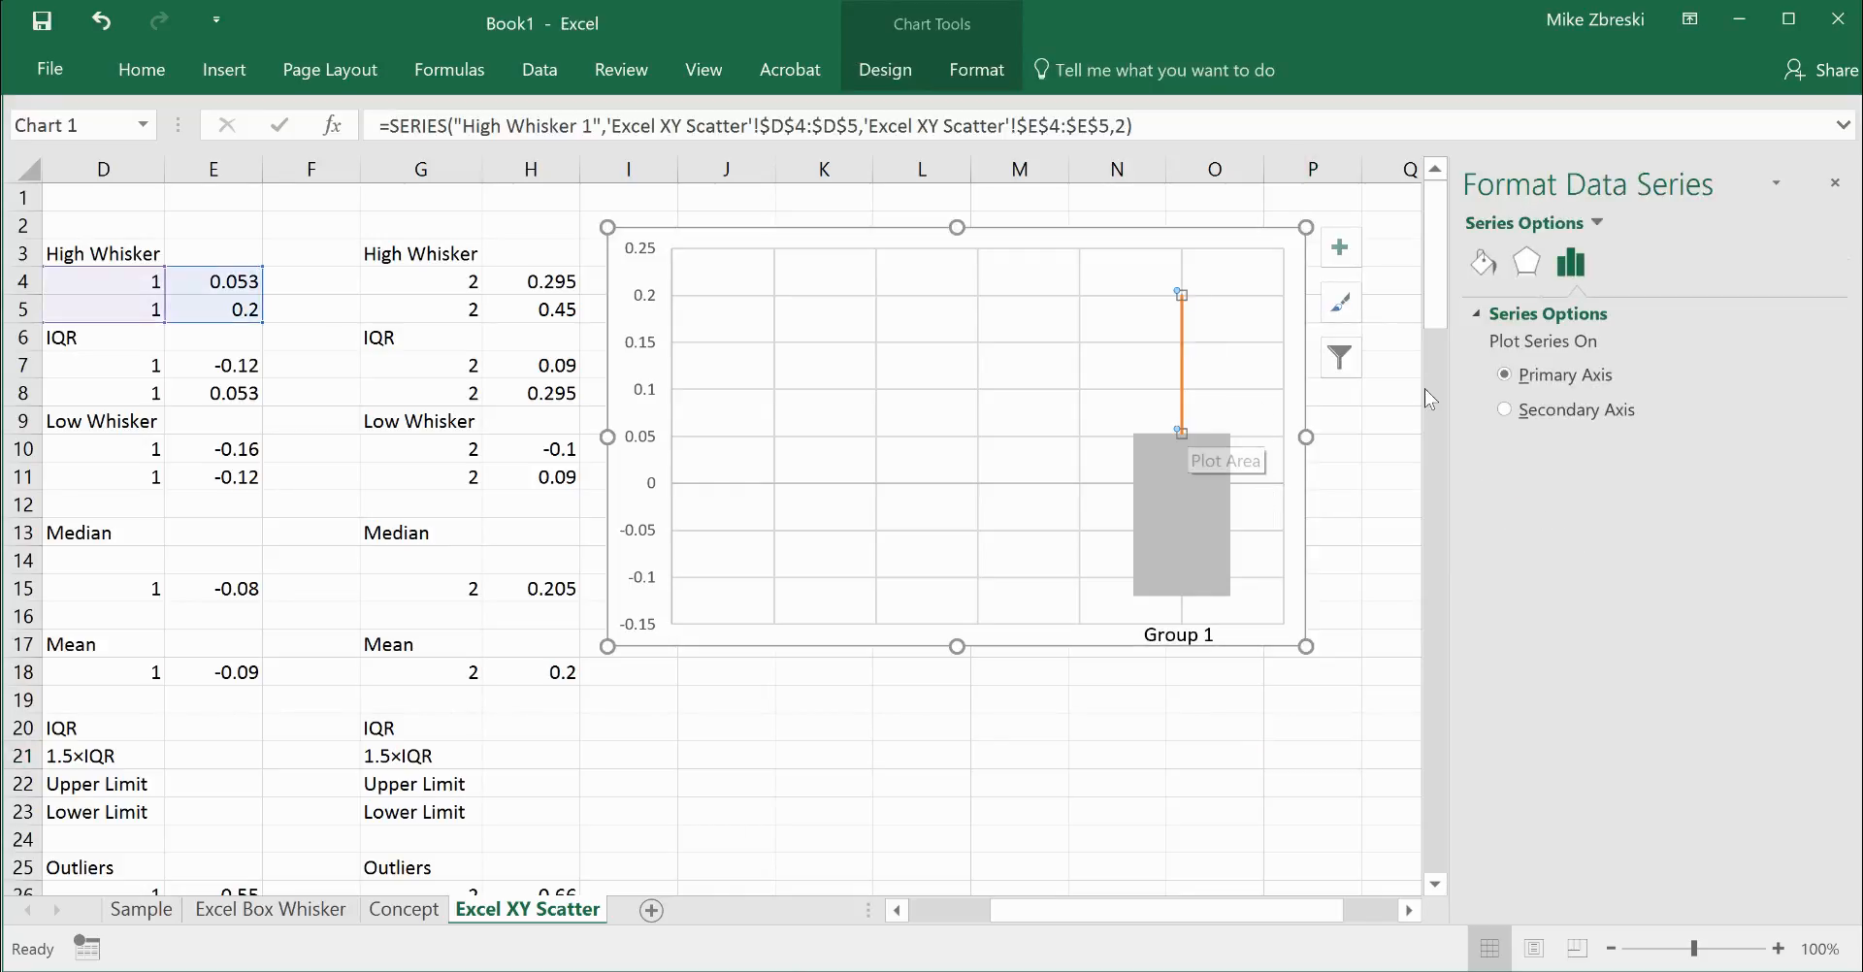
click(1482, 263)
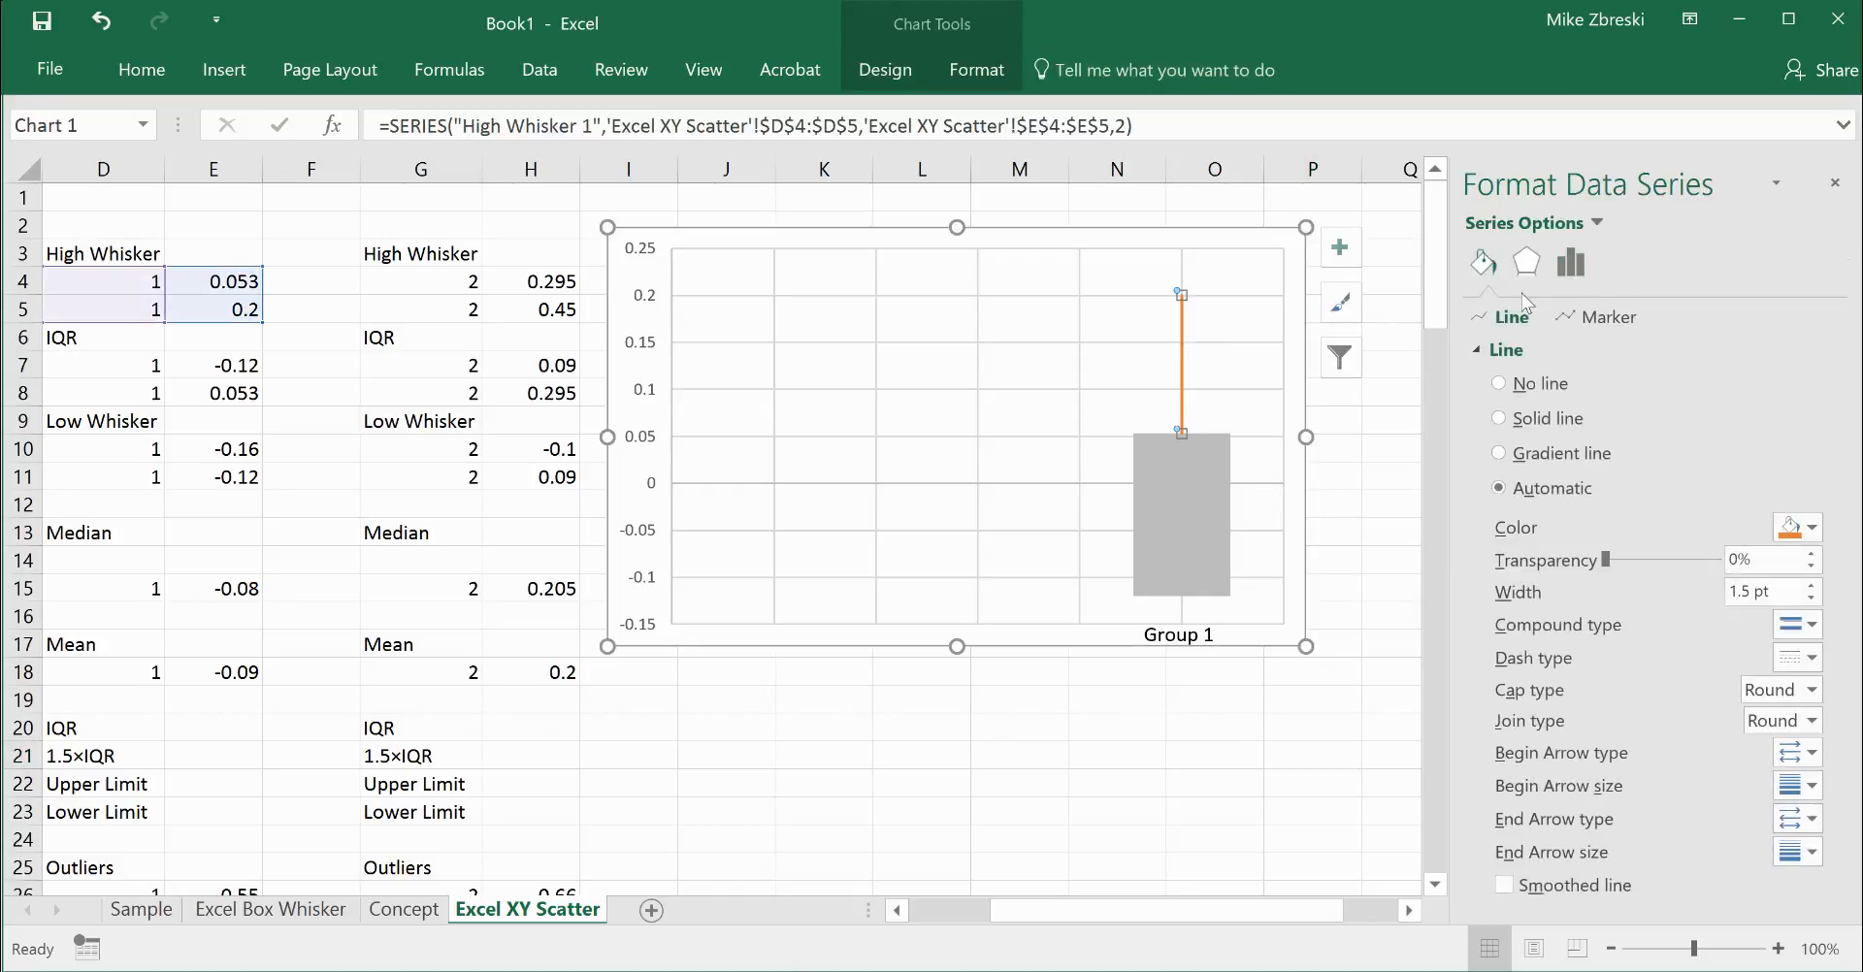
click(1601, 318)
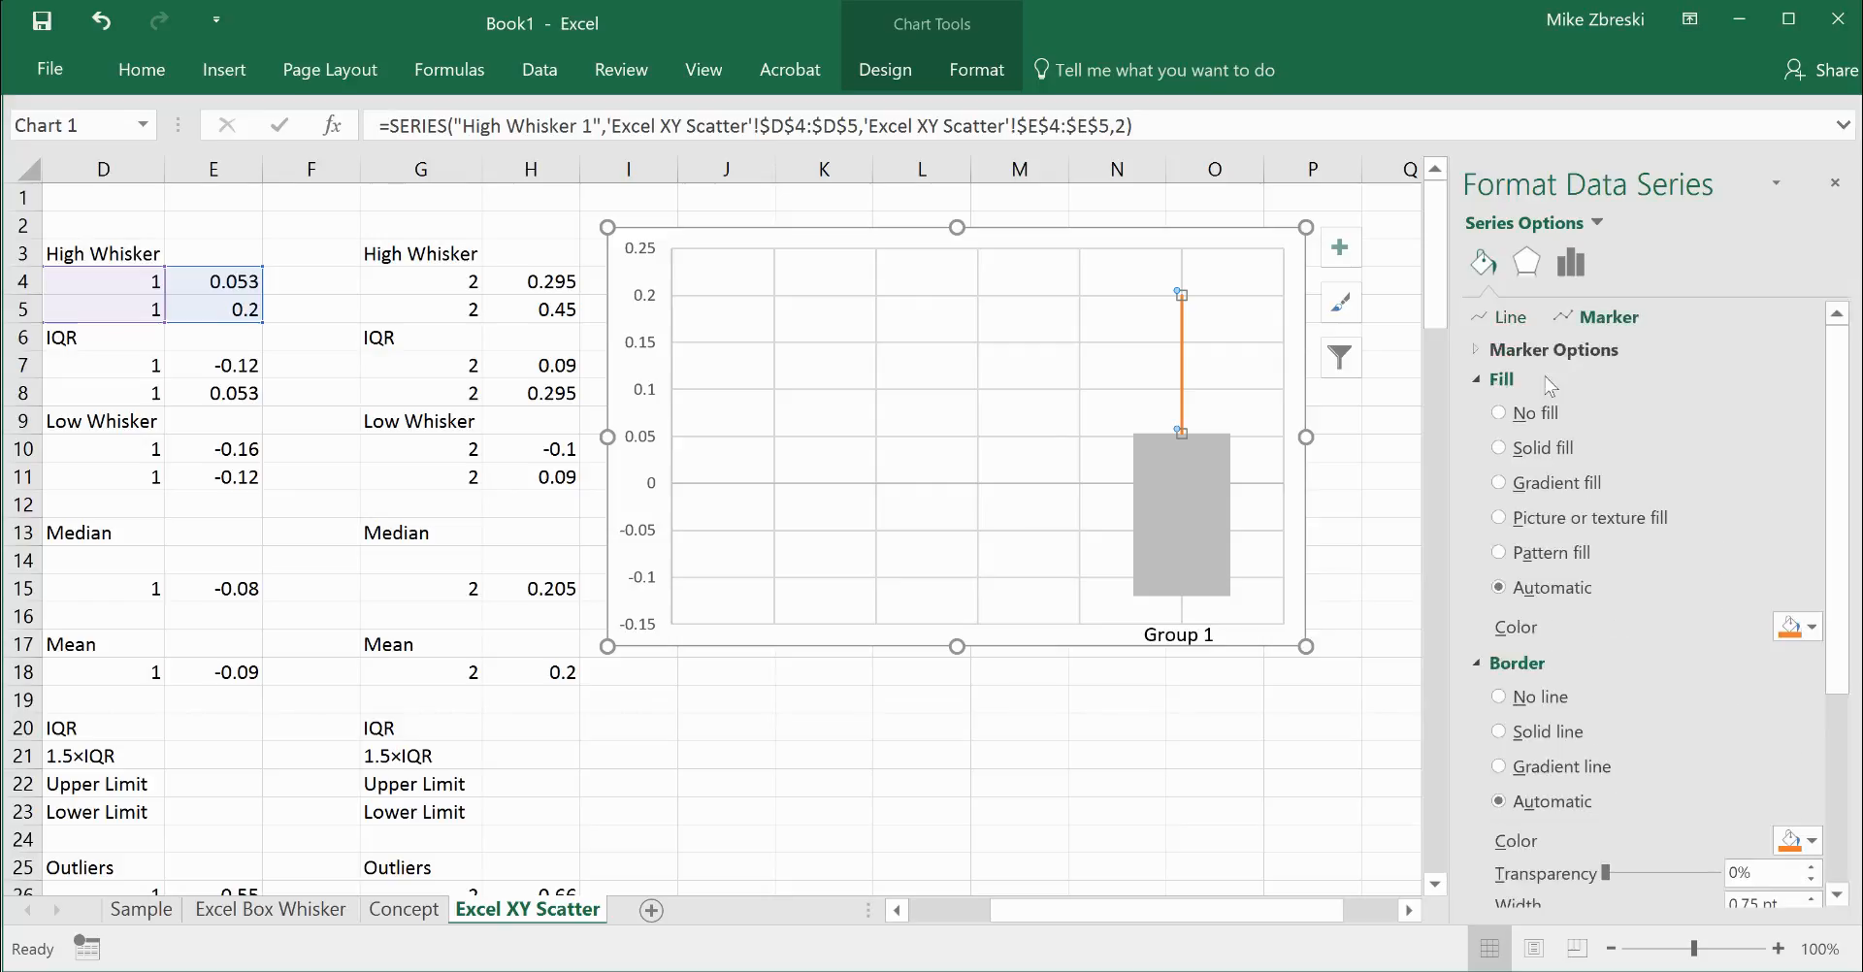
click(1476, 350)
click(1499, 415)
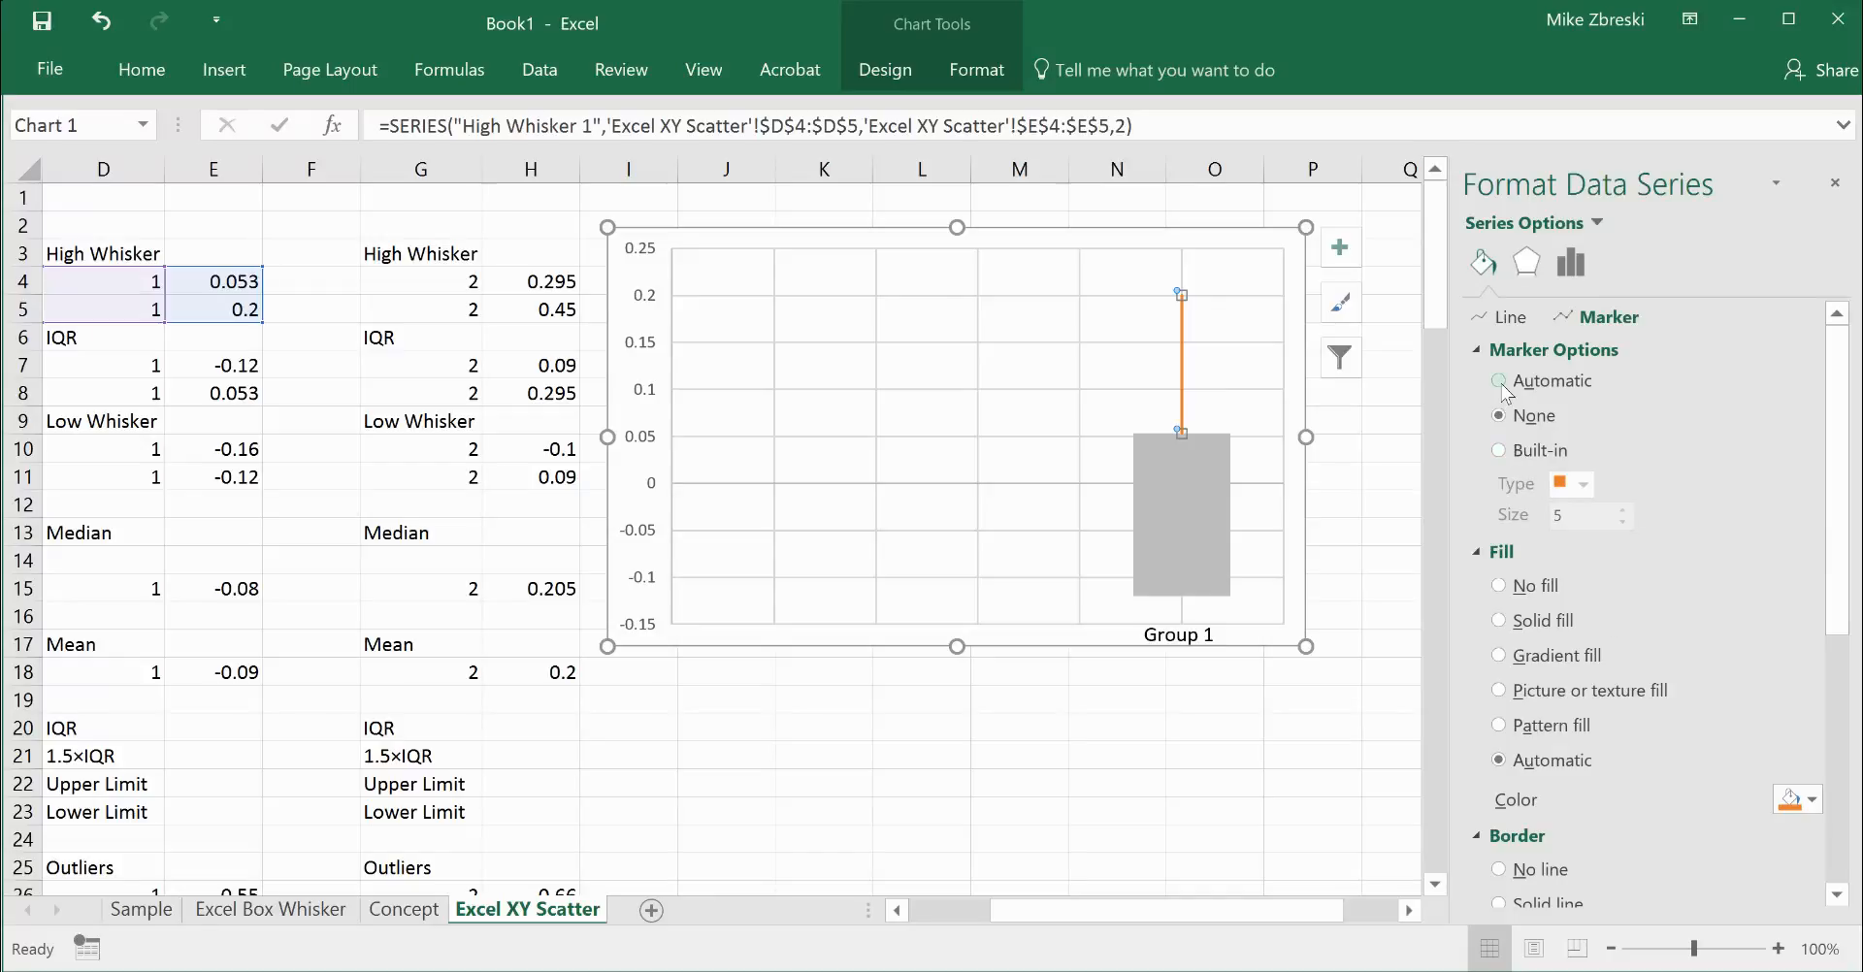
click(1500, 450)
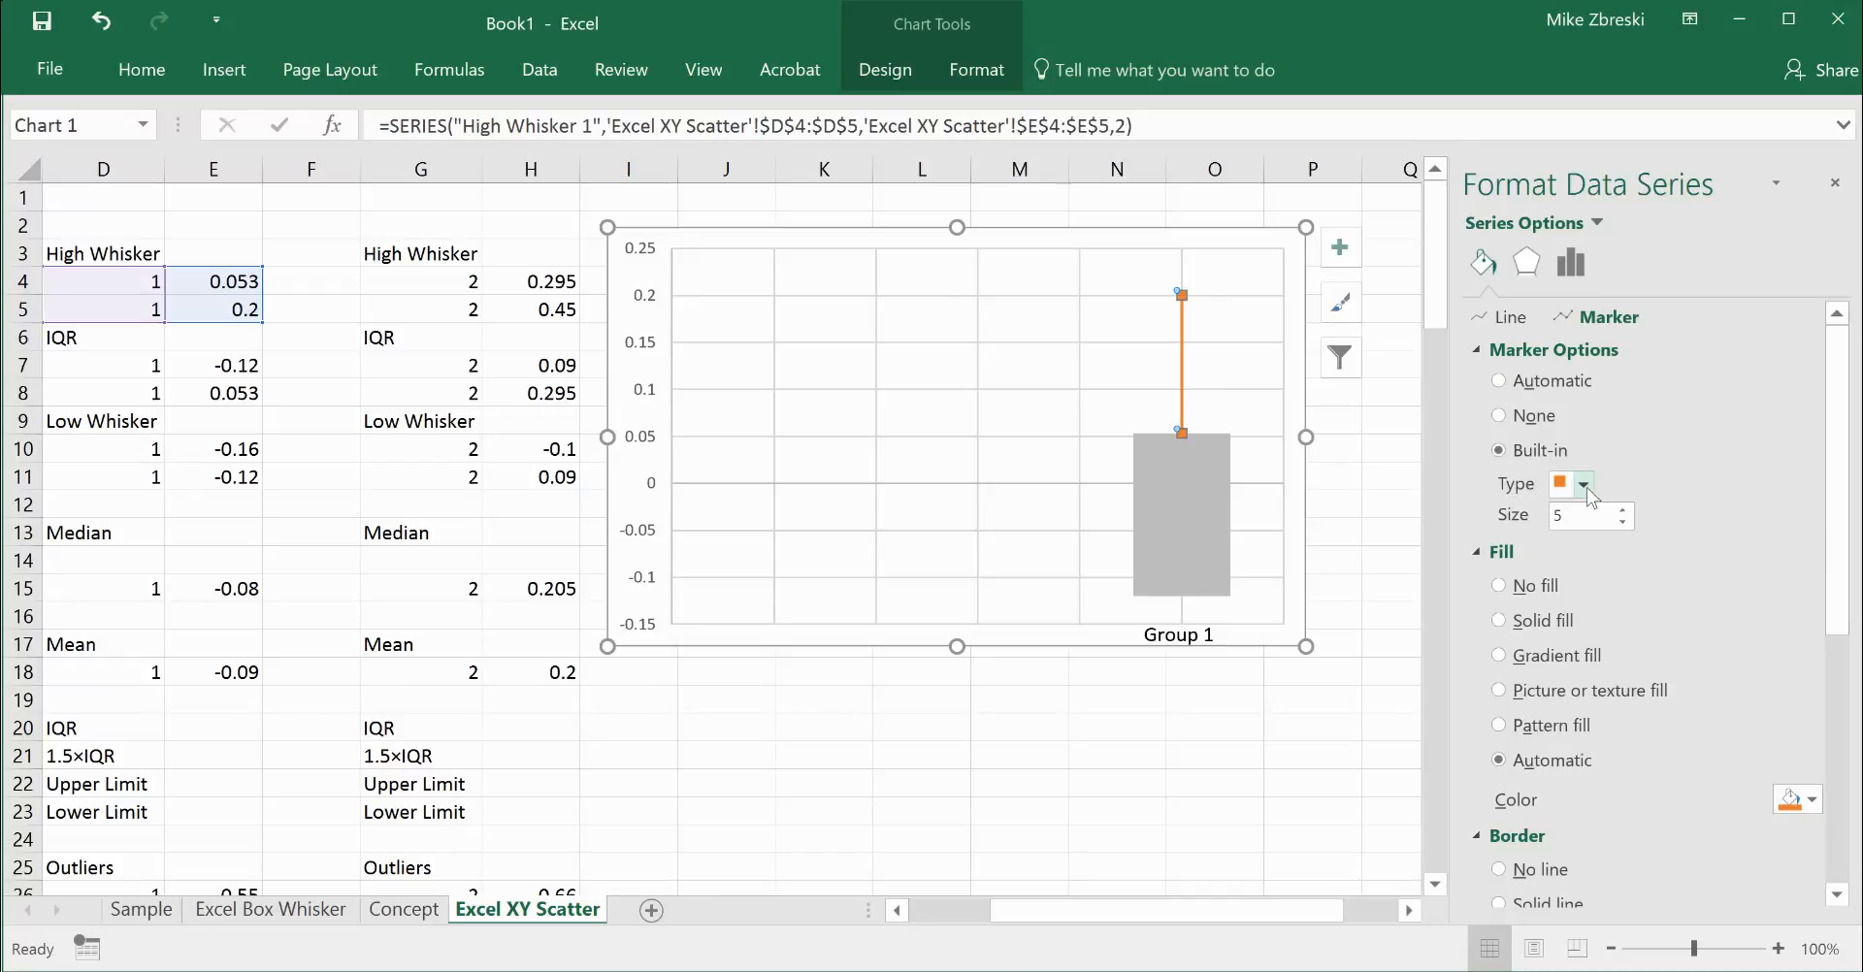
click(1583, 484)
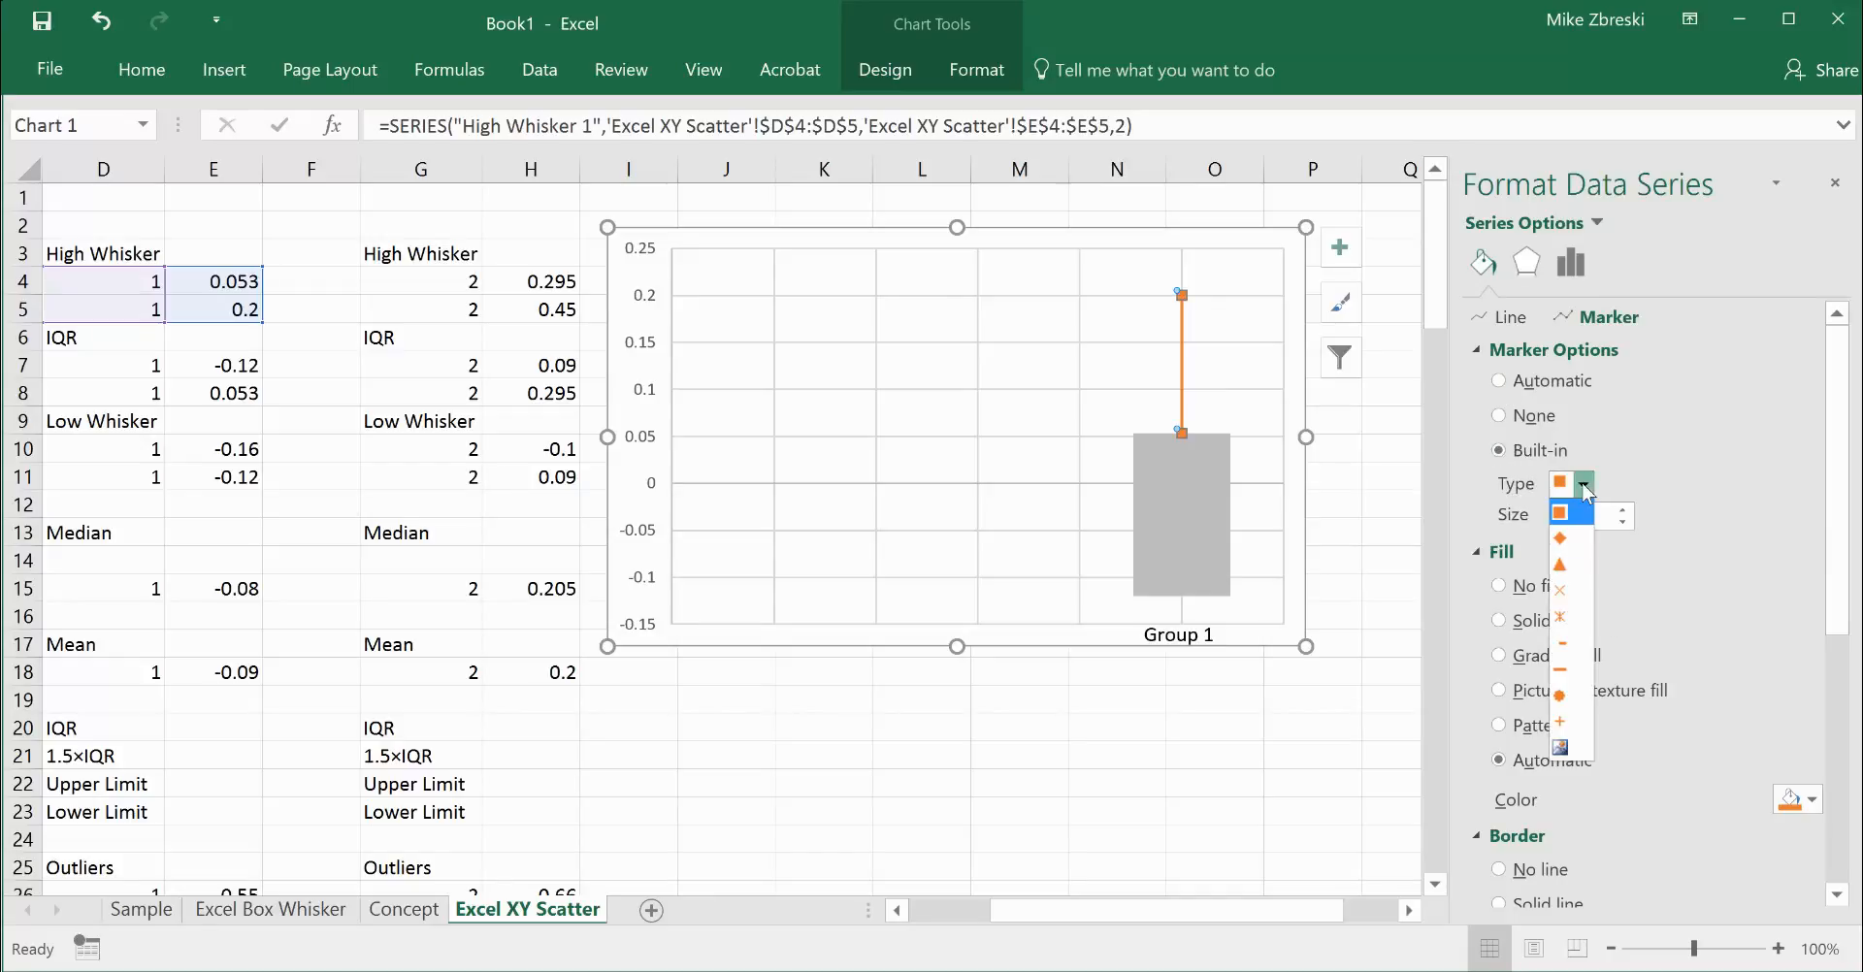
click(1561, 671)
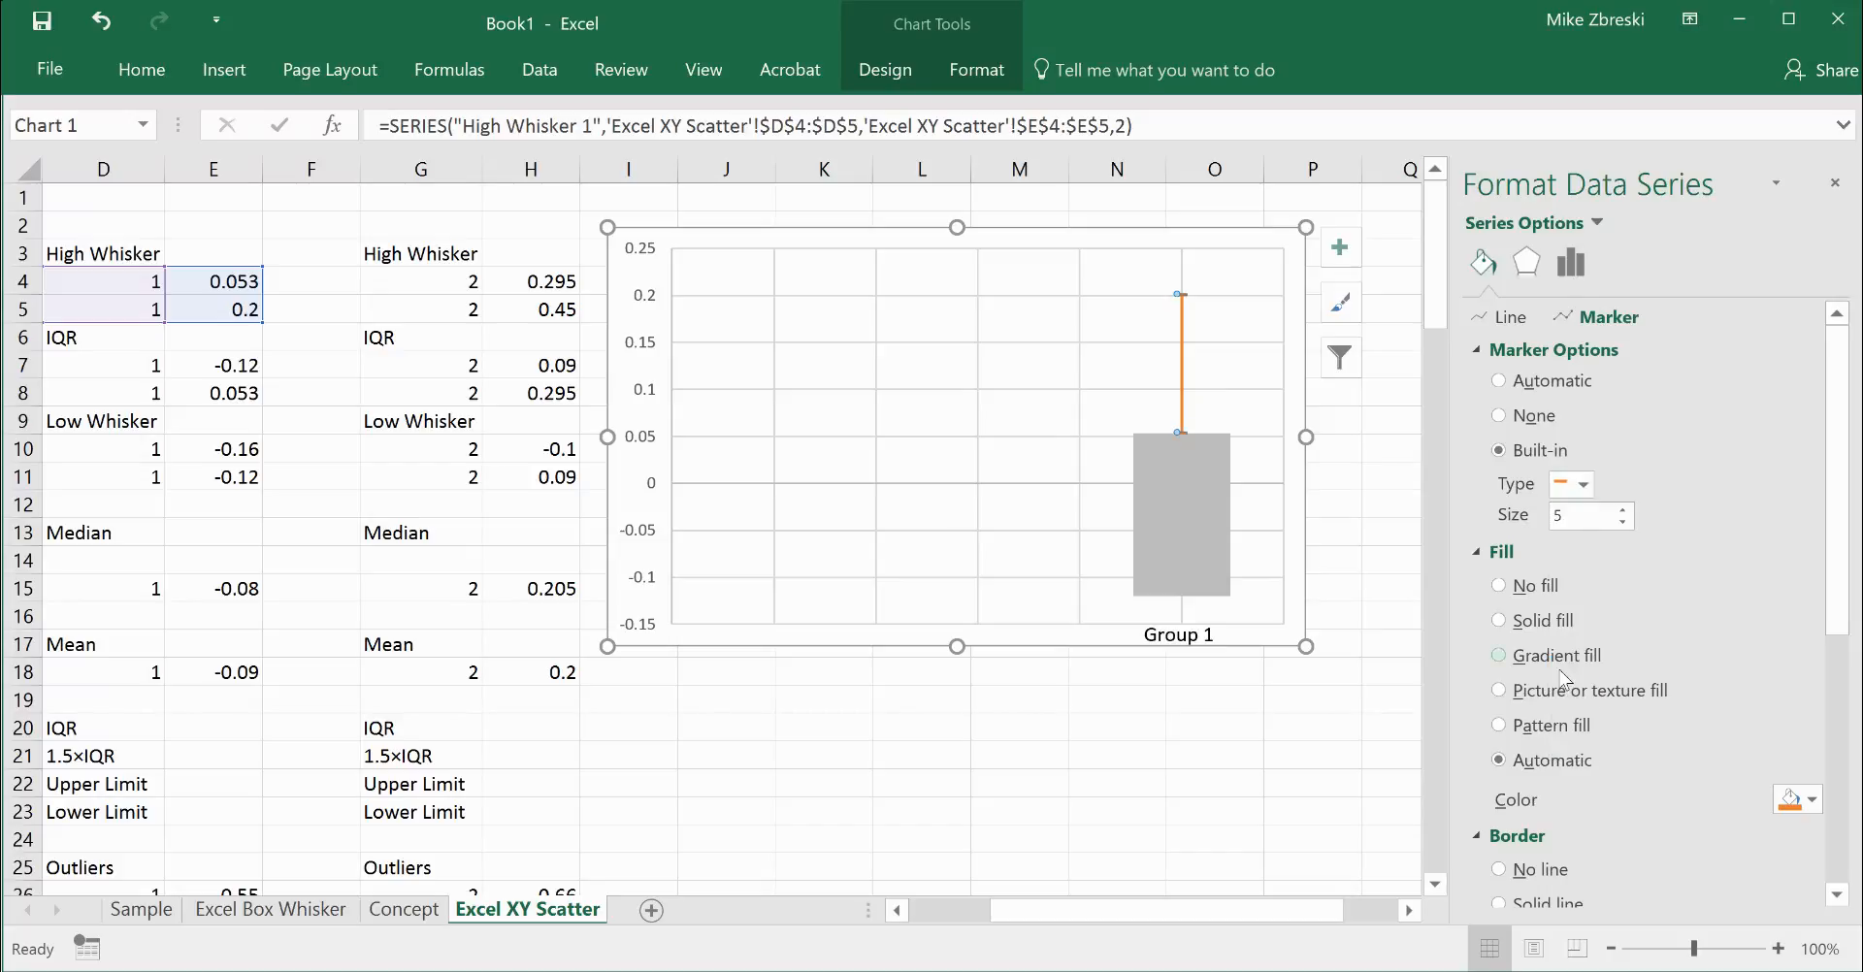
Give the High Whisker 1 markers a solid black border and a solid black fill.
click(1481, 552)
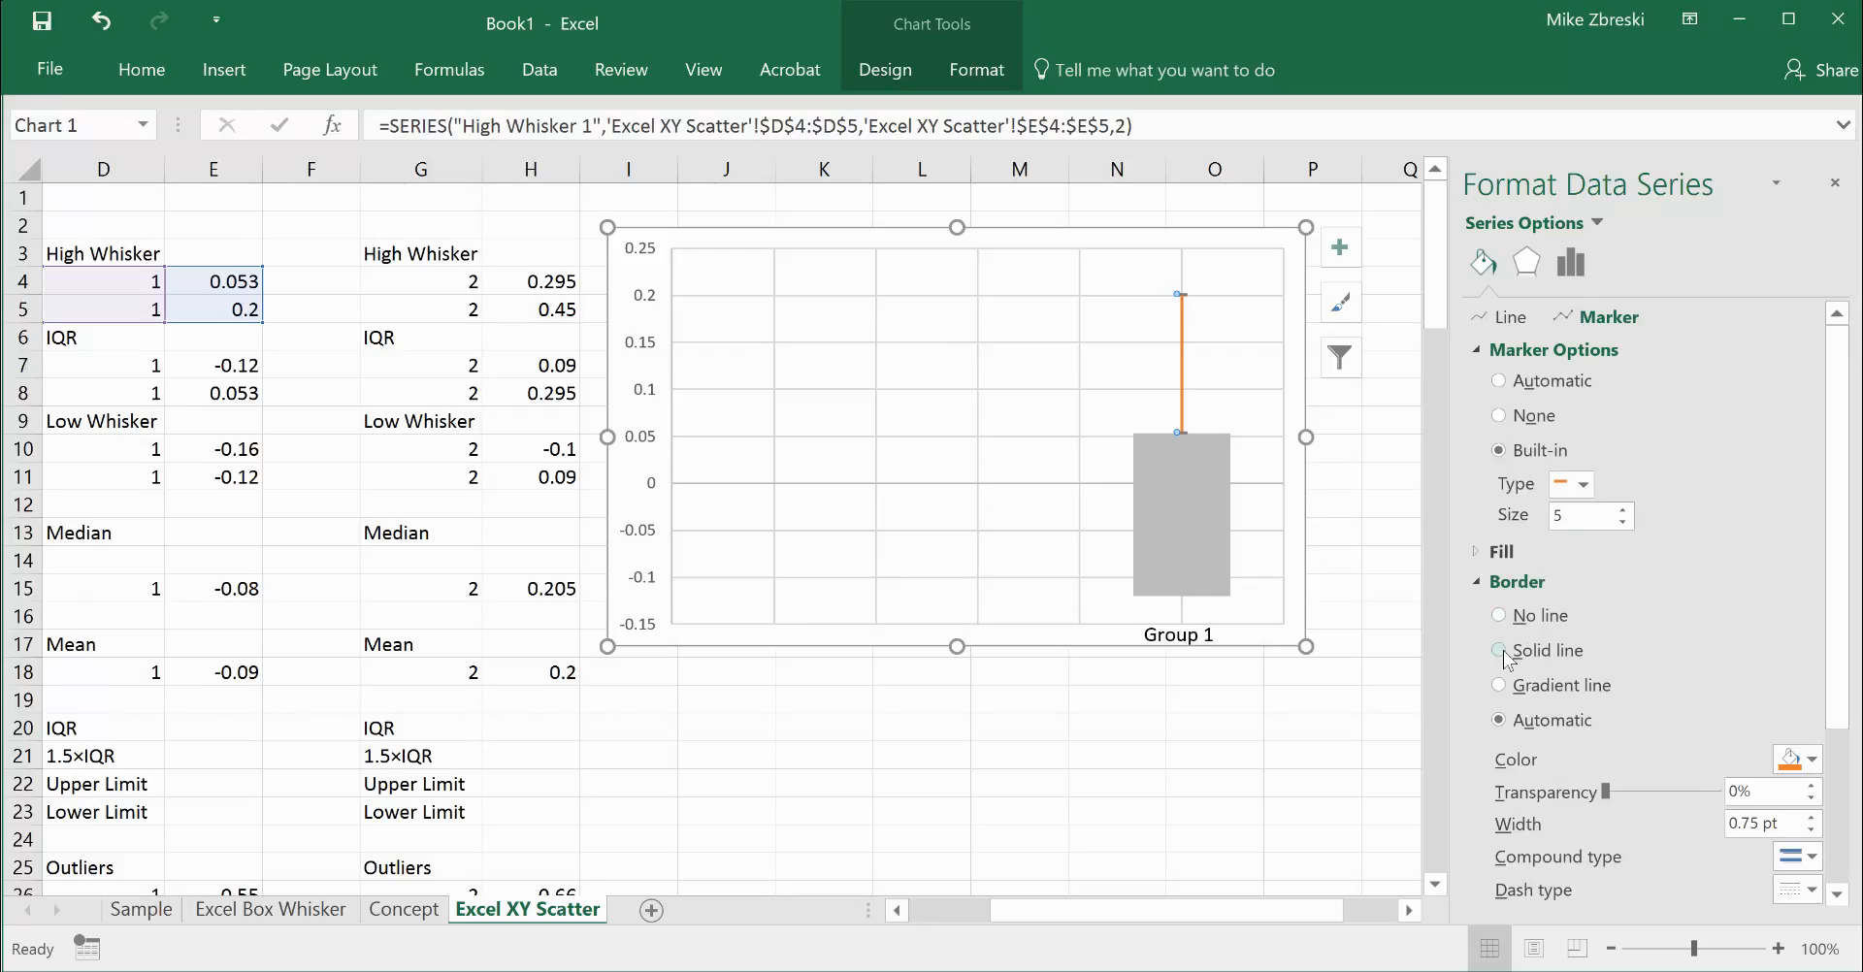
click(1502, 655)
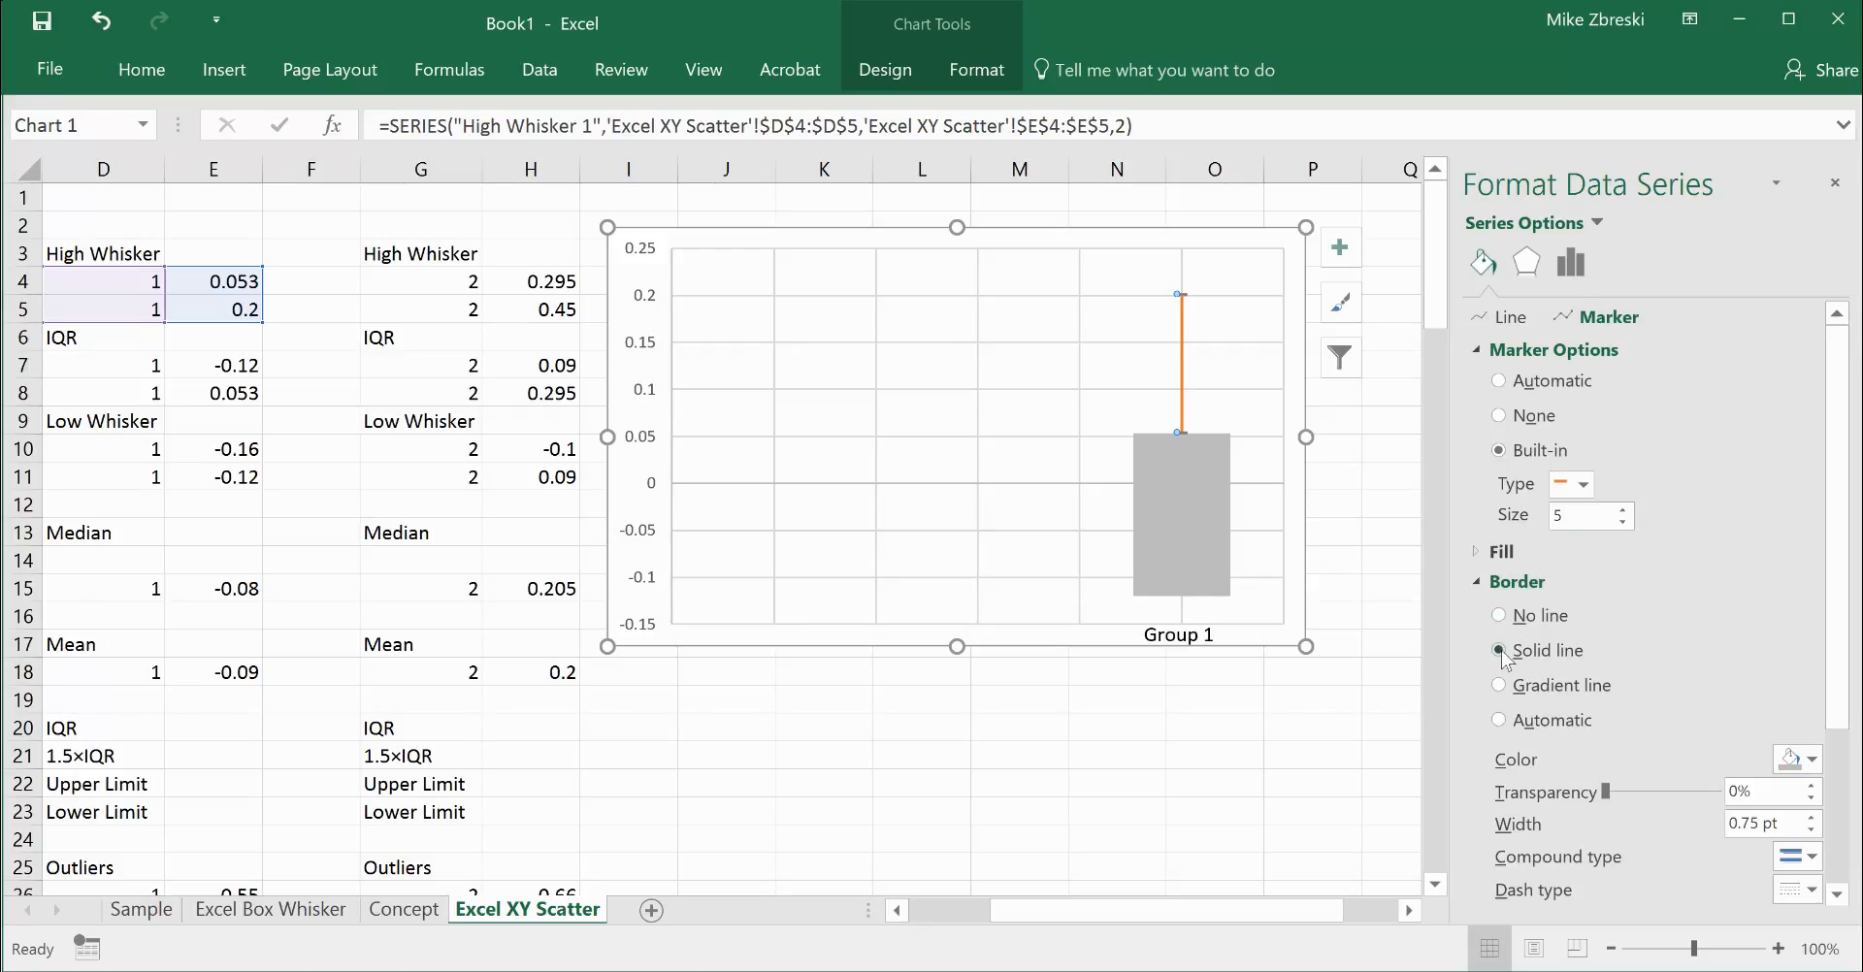
click(1813, 761)
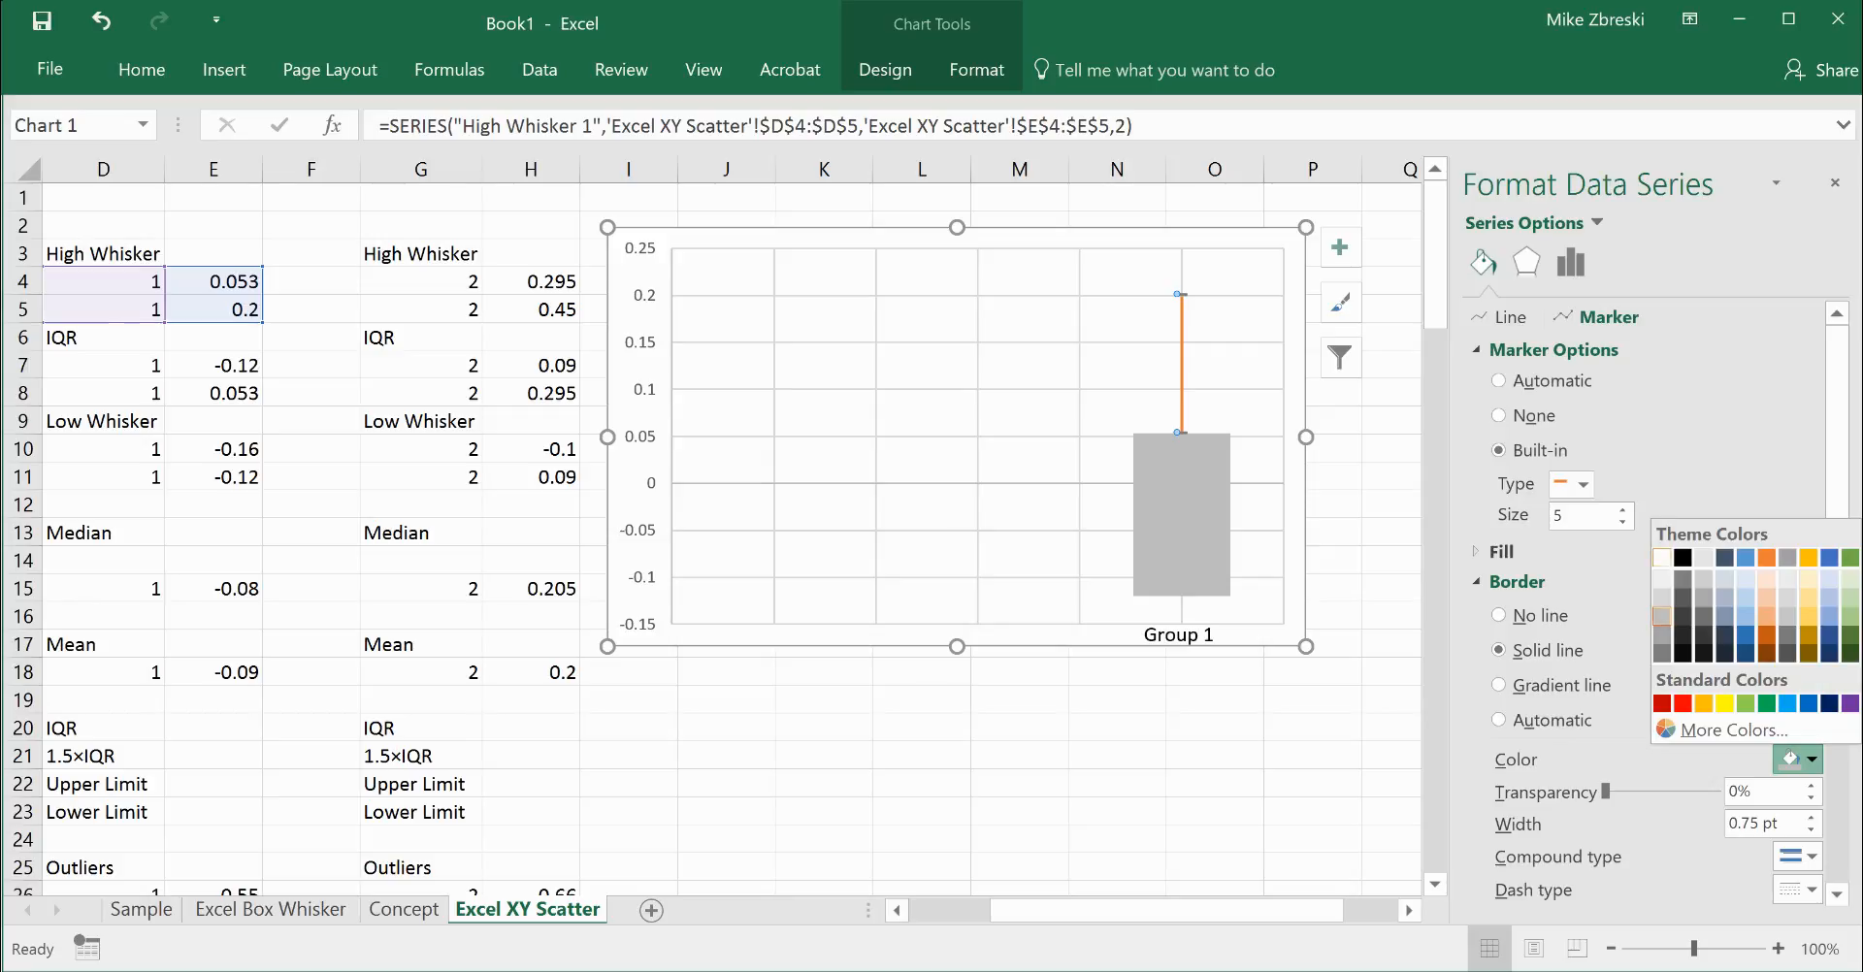
click(1685, 557)
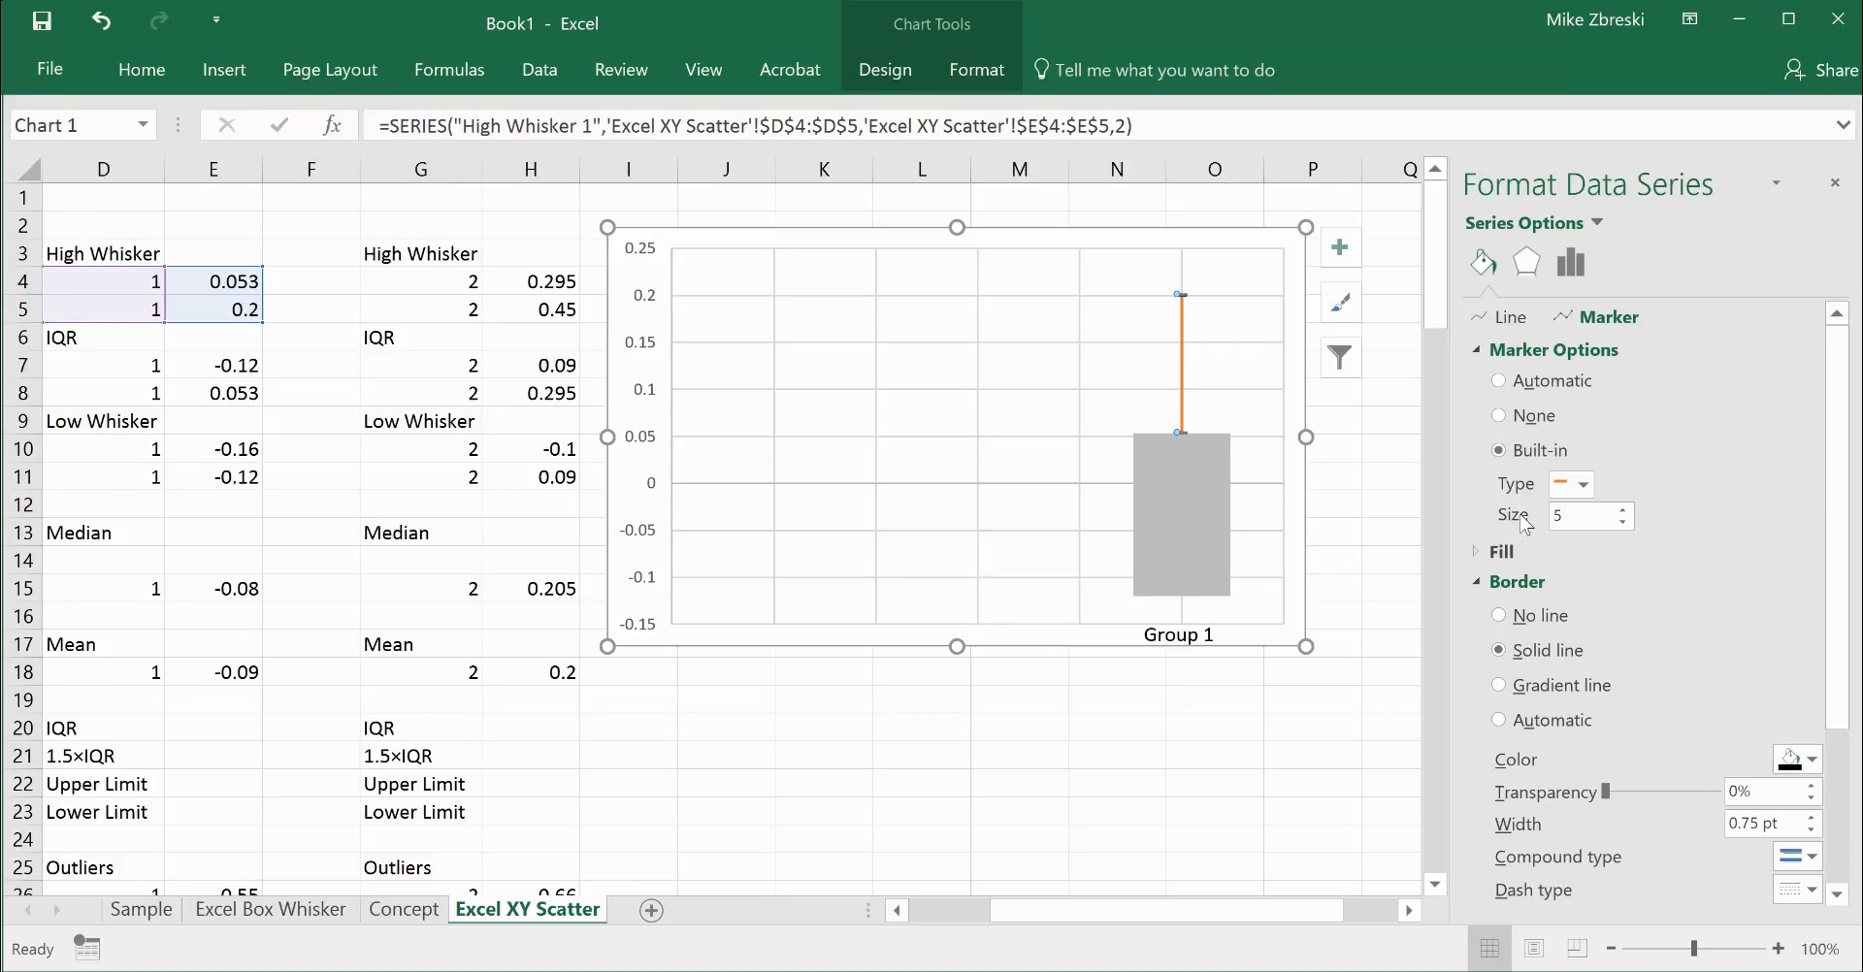
click(1479, 551)
click(1496, 621)
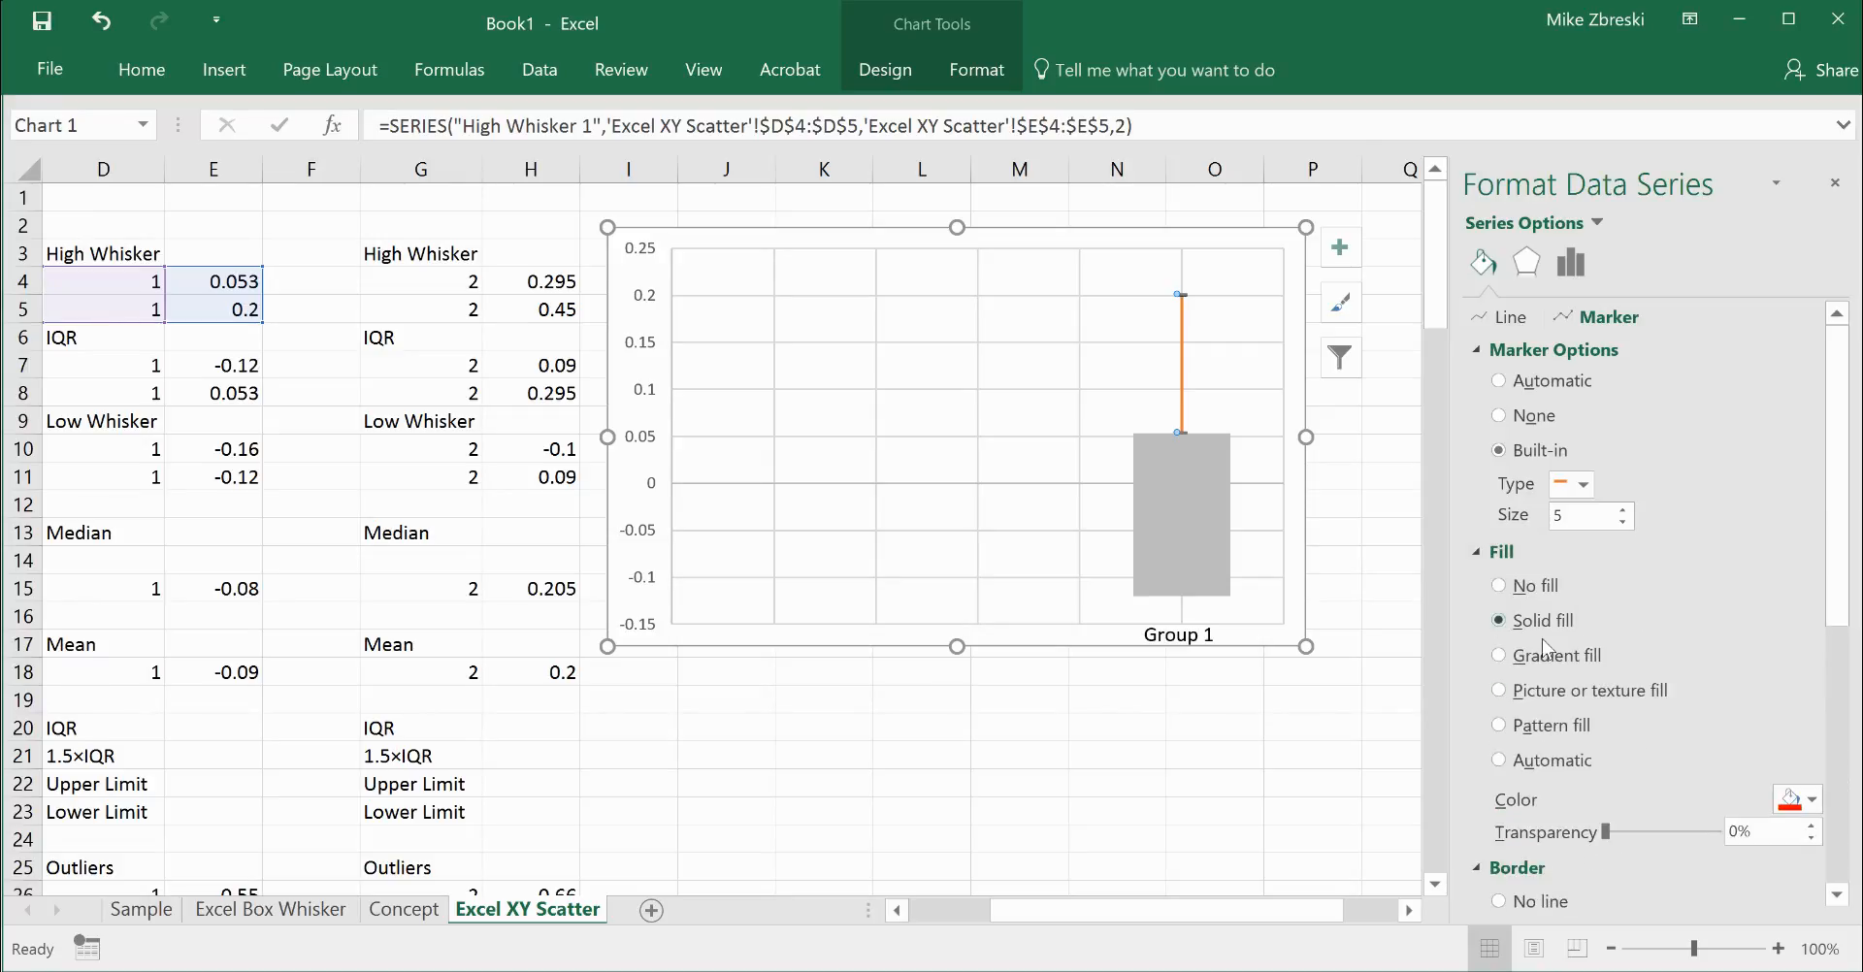
click(1811, 799)
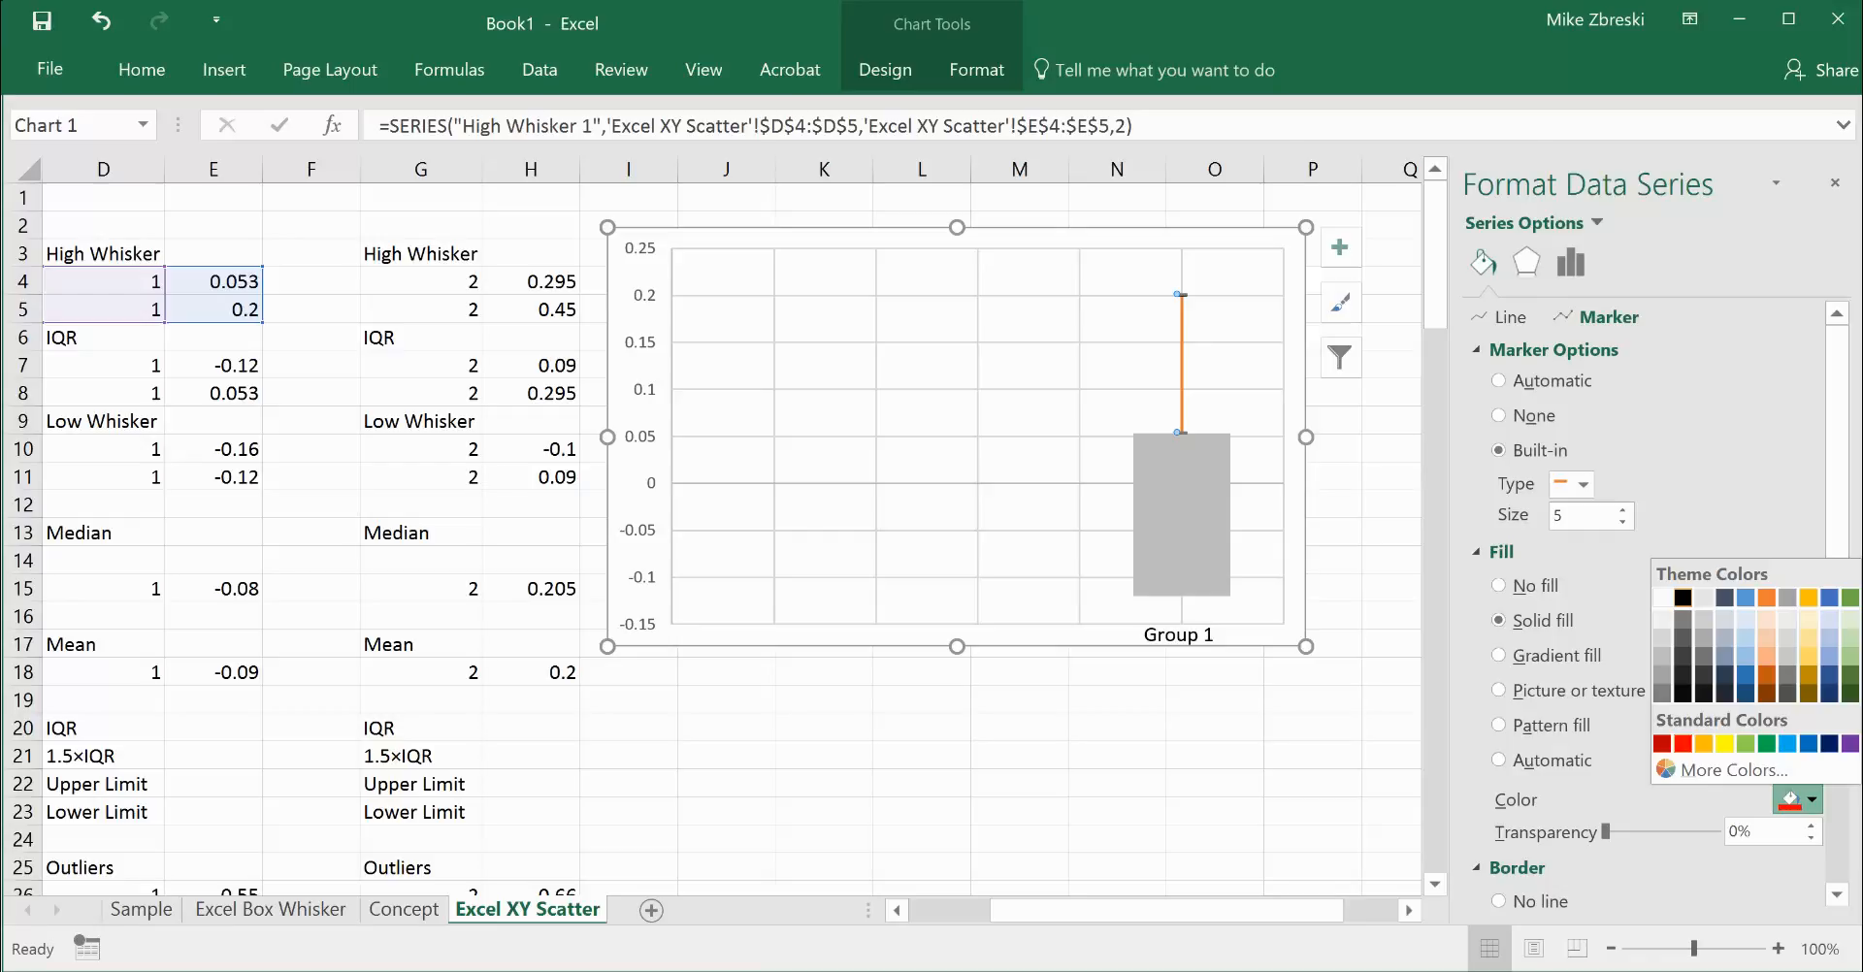
click(1683, 597)
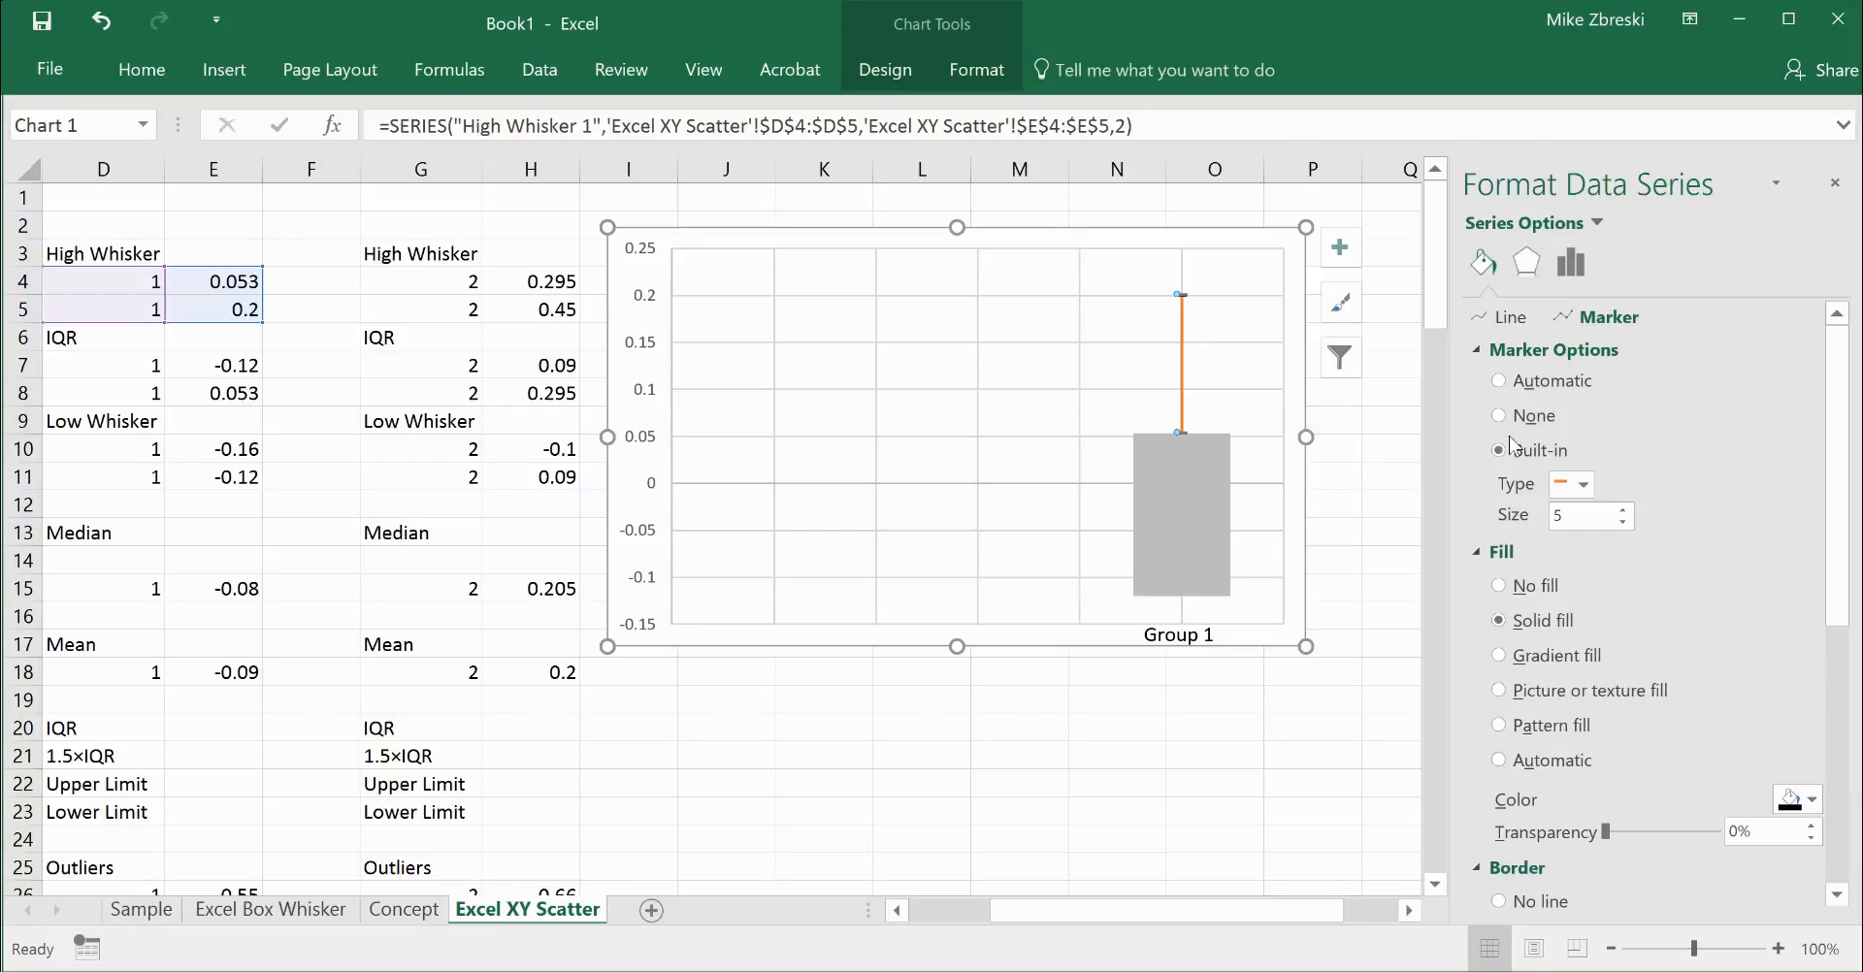
Format the High Whisker 1 line as black with the Square Dot dash type.
click(1506, 320)
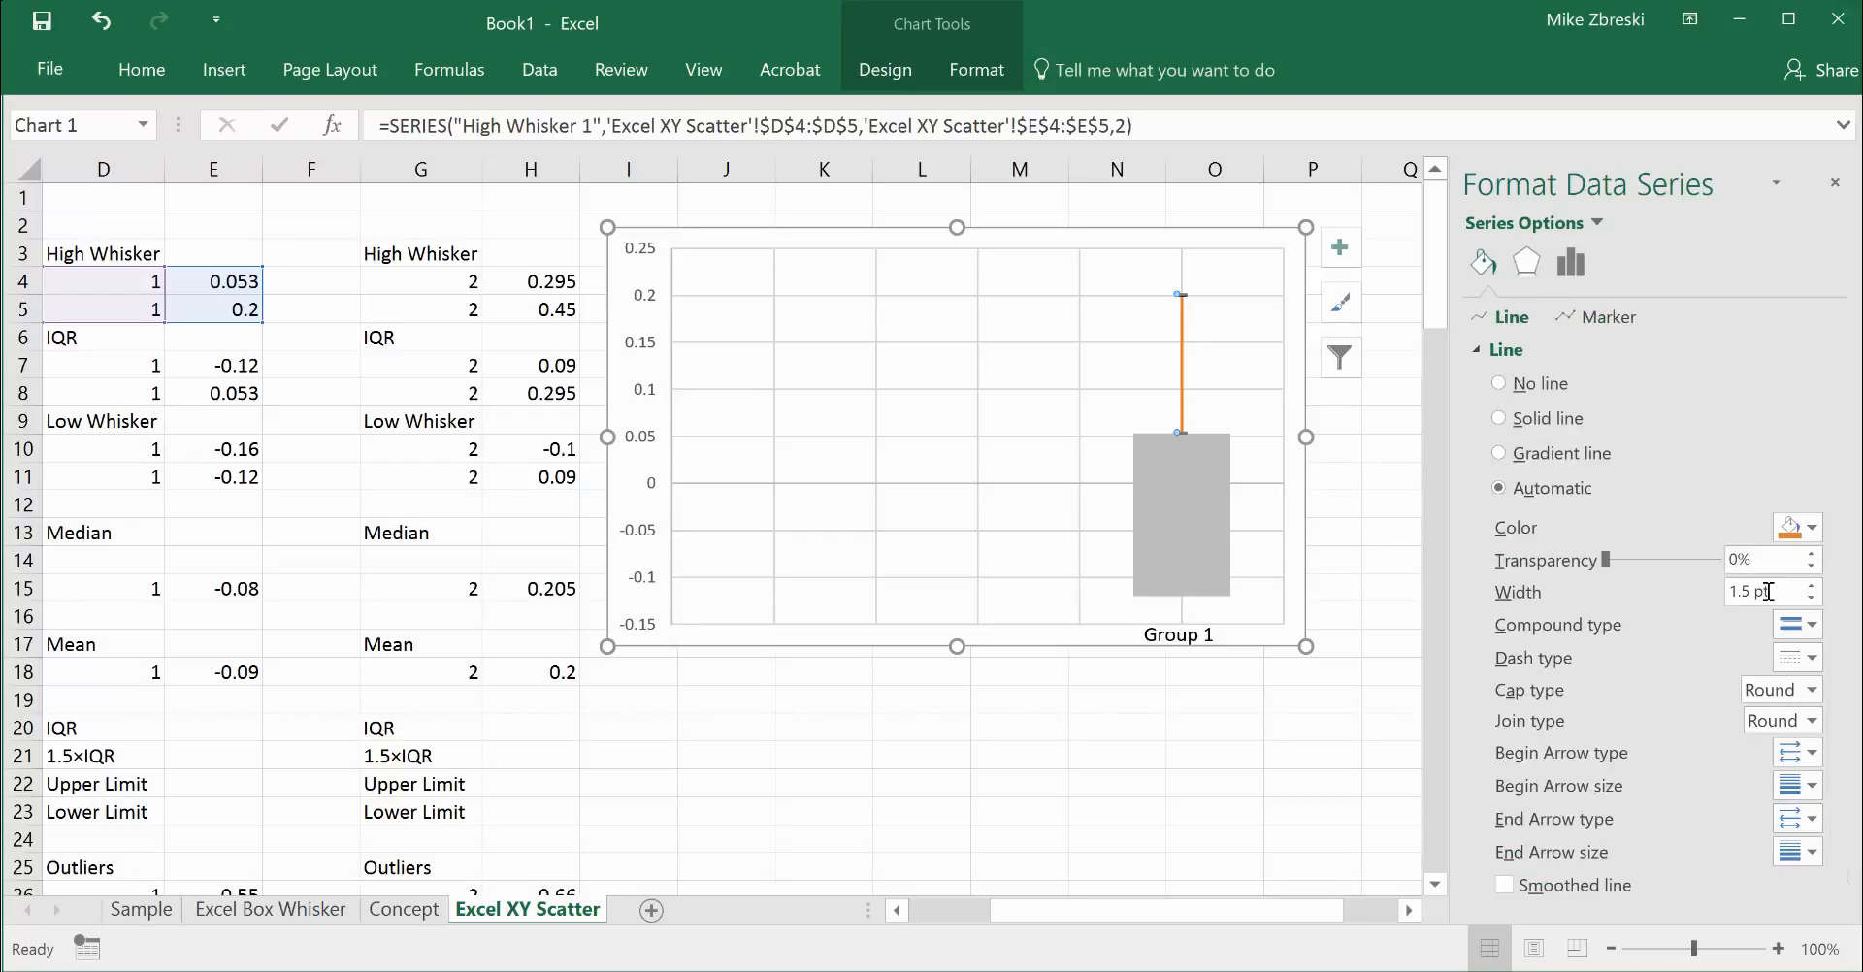
click(1812, 529)
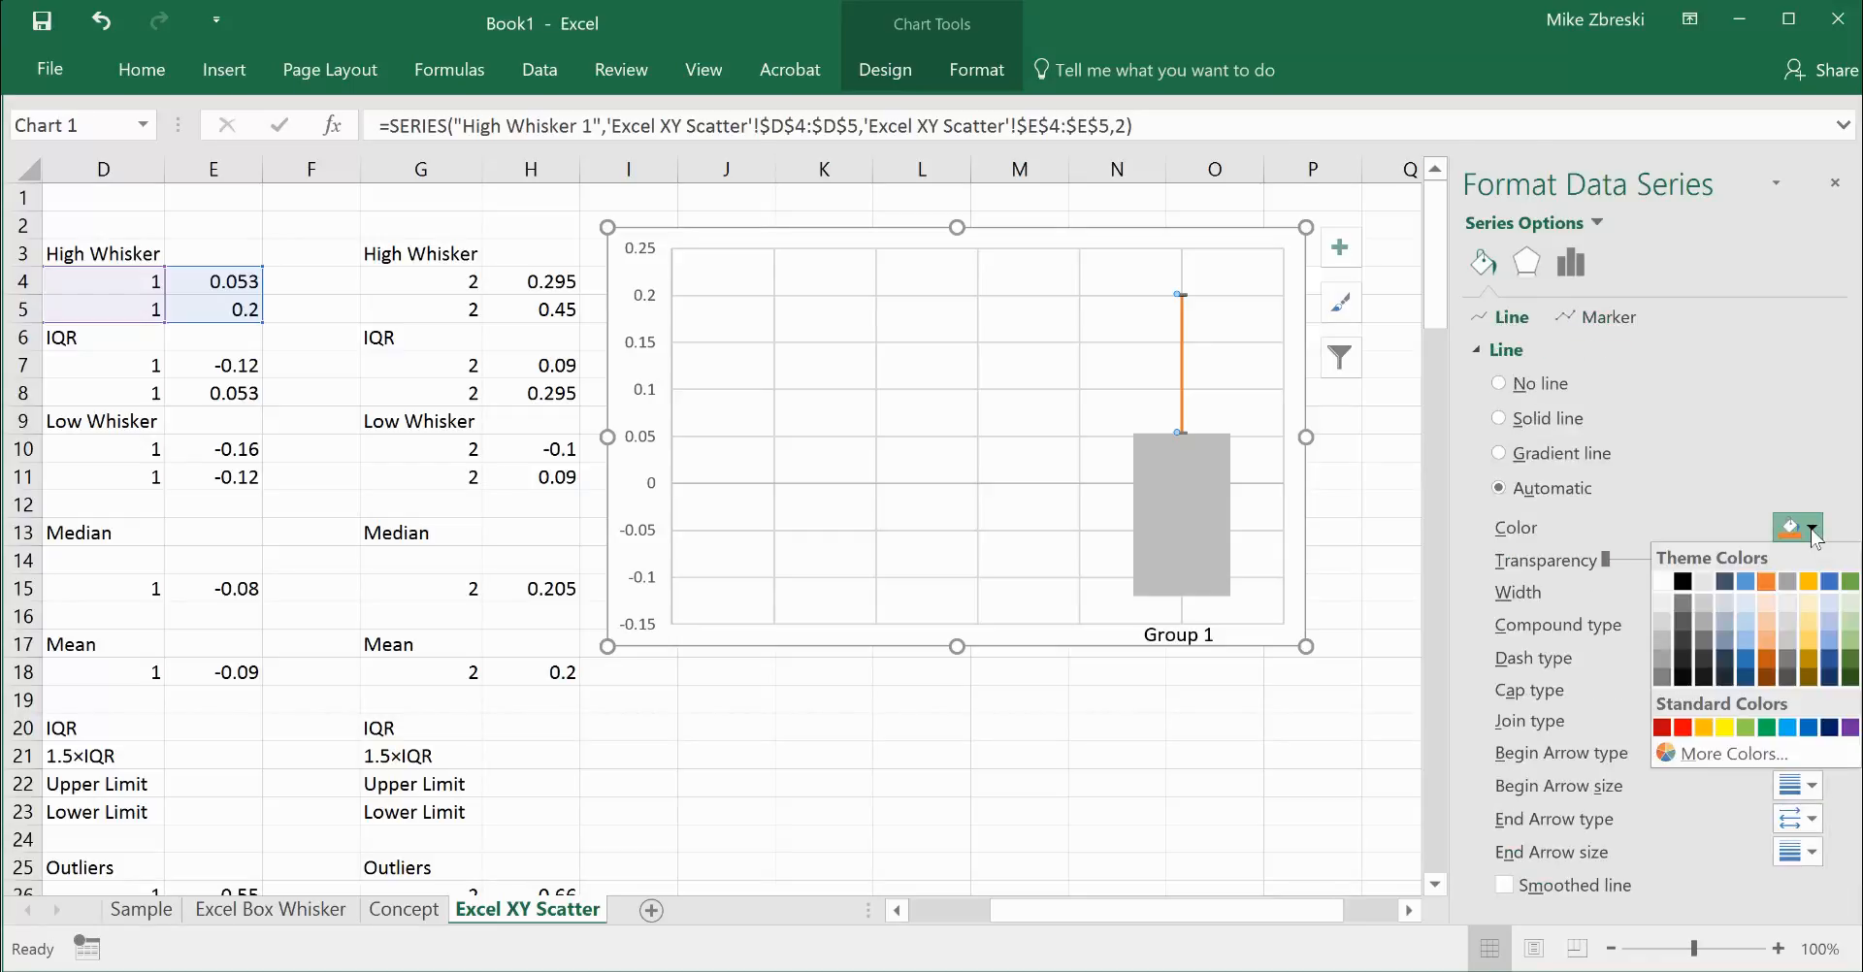
click(1683, 582)
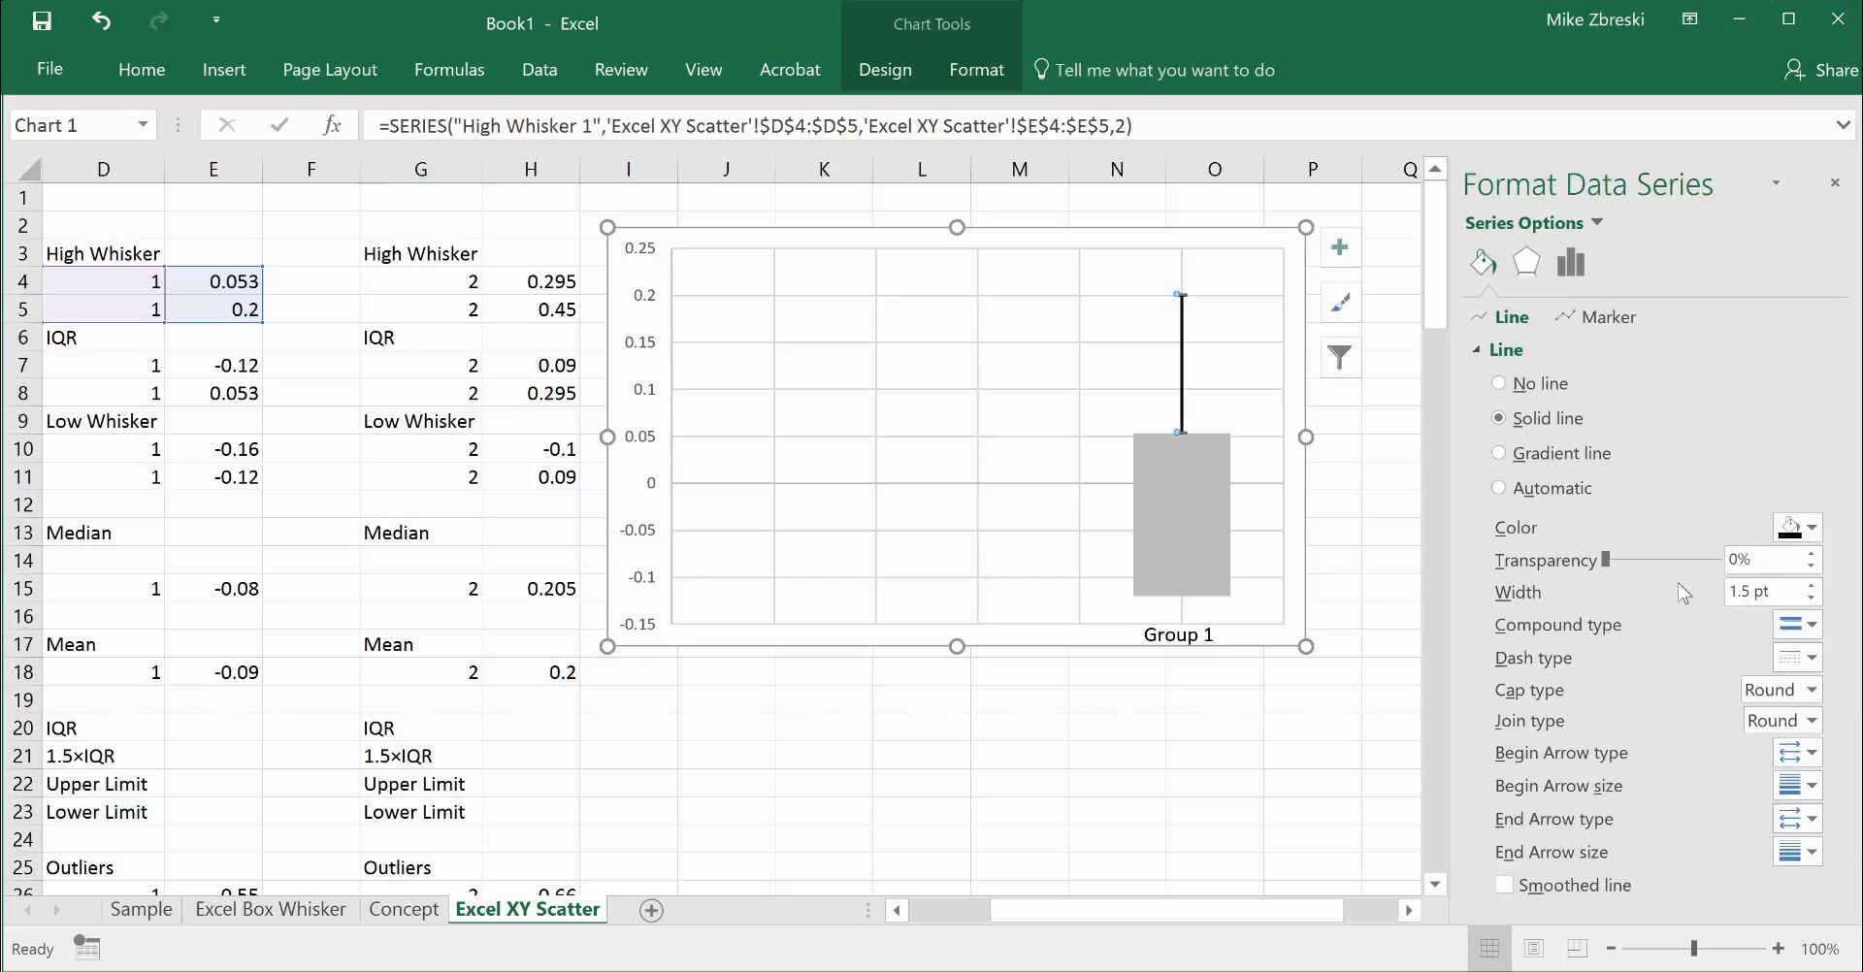
click(1811, 668)
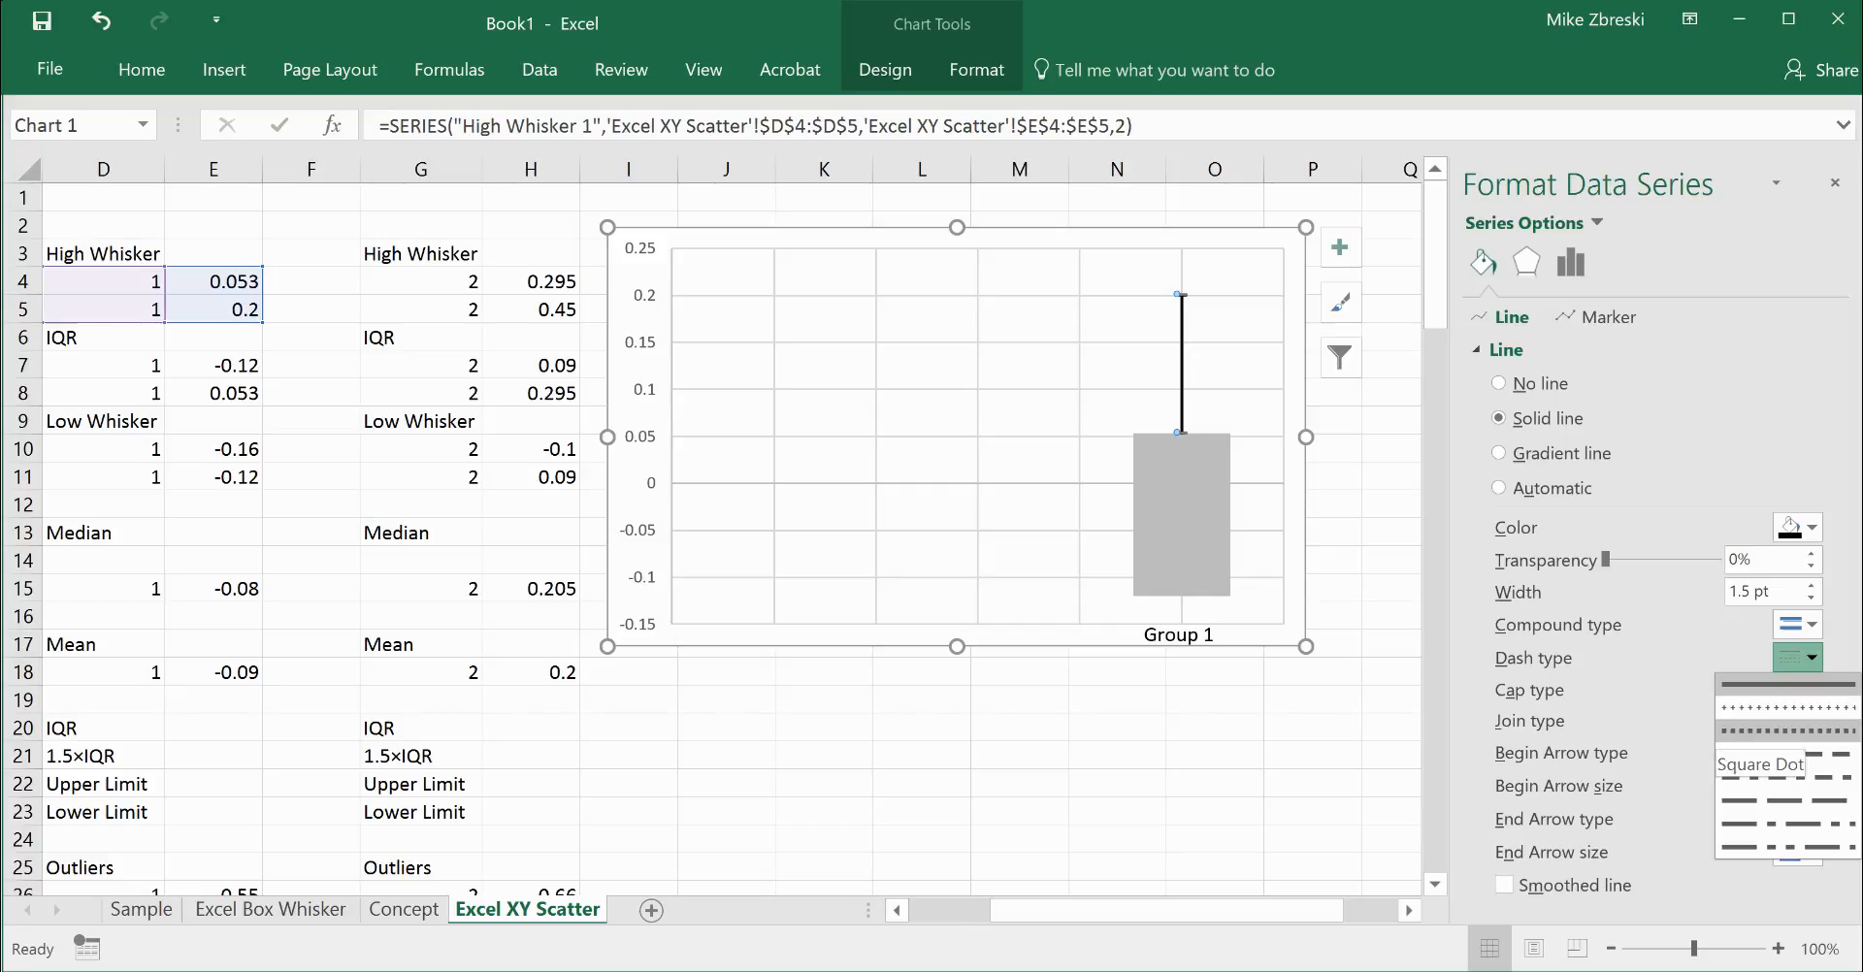
click(1797, 730)
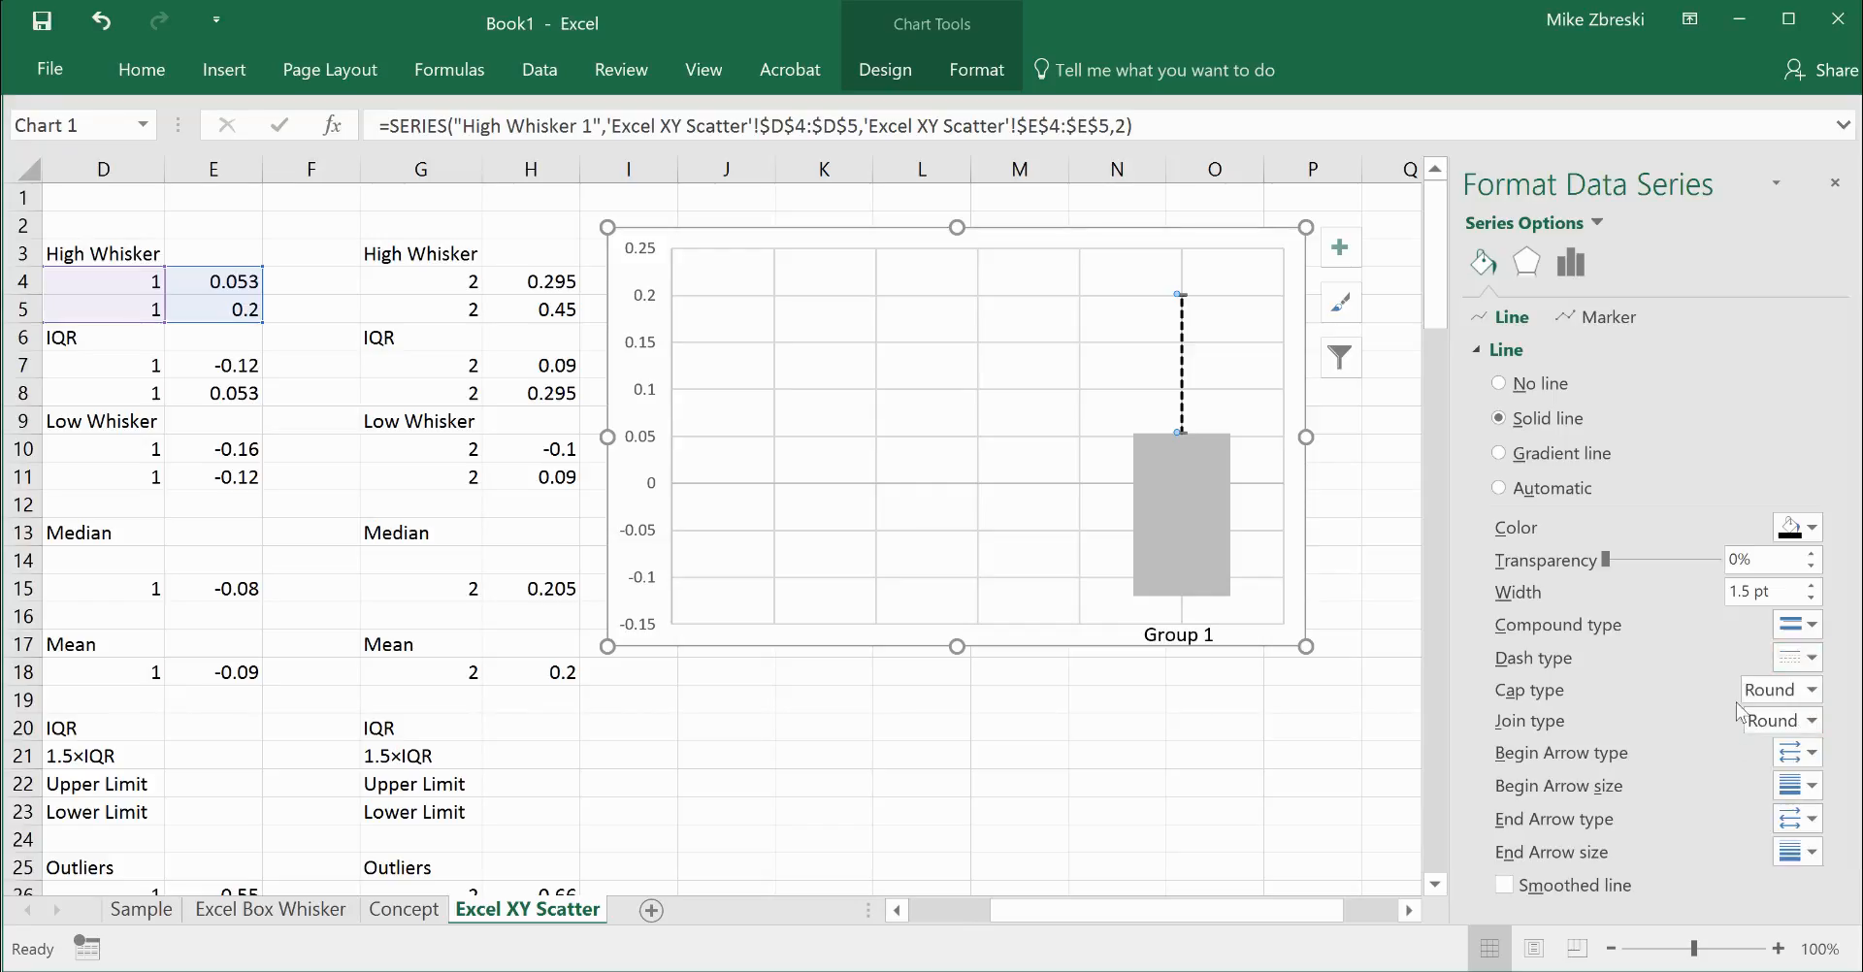
click(1811, 586)
click(1810, 586)
click(1811, 585)
click(1811, 585)
click(1811, 598)
click(1811, 599)
click(1811, 599)
click(1811, 599)
click(1372, 509)
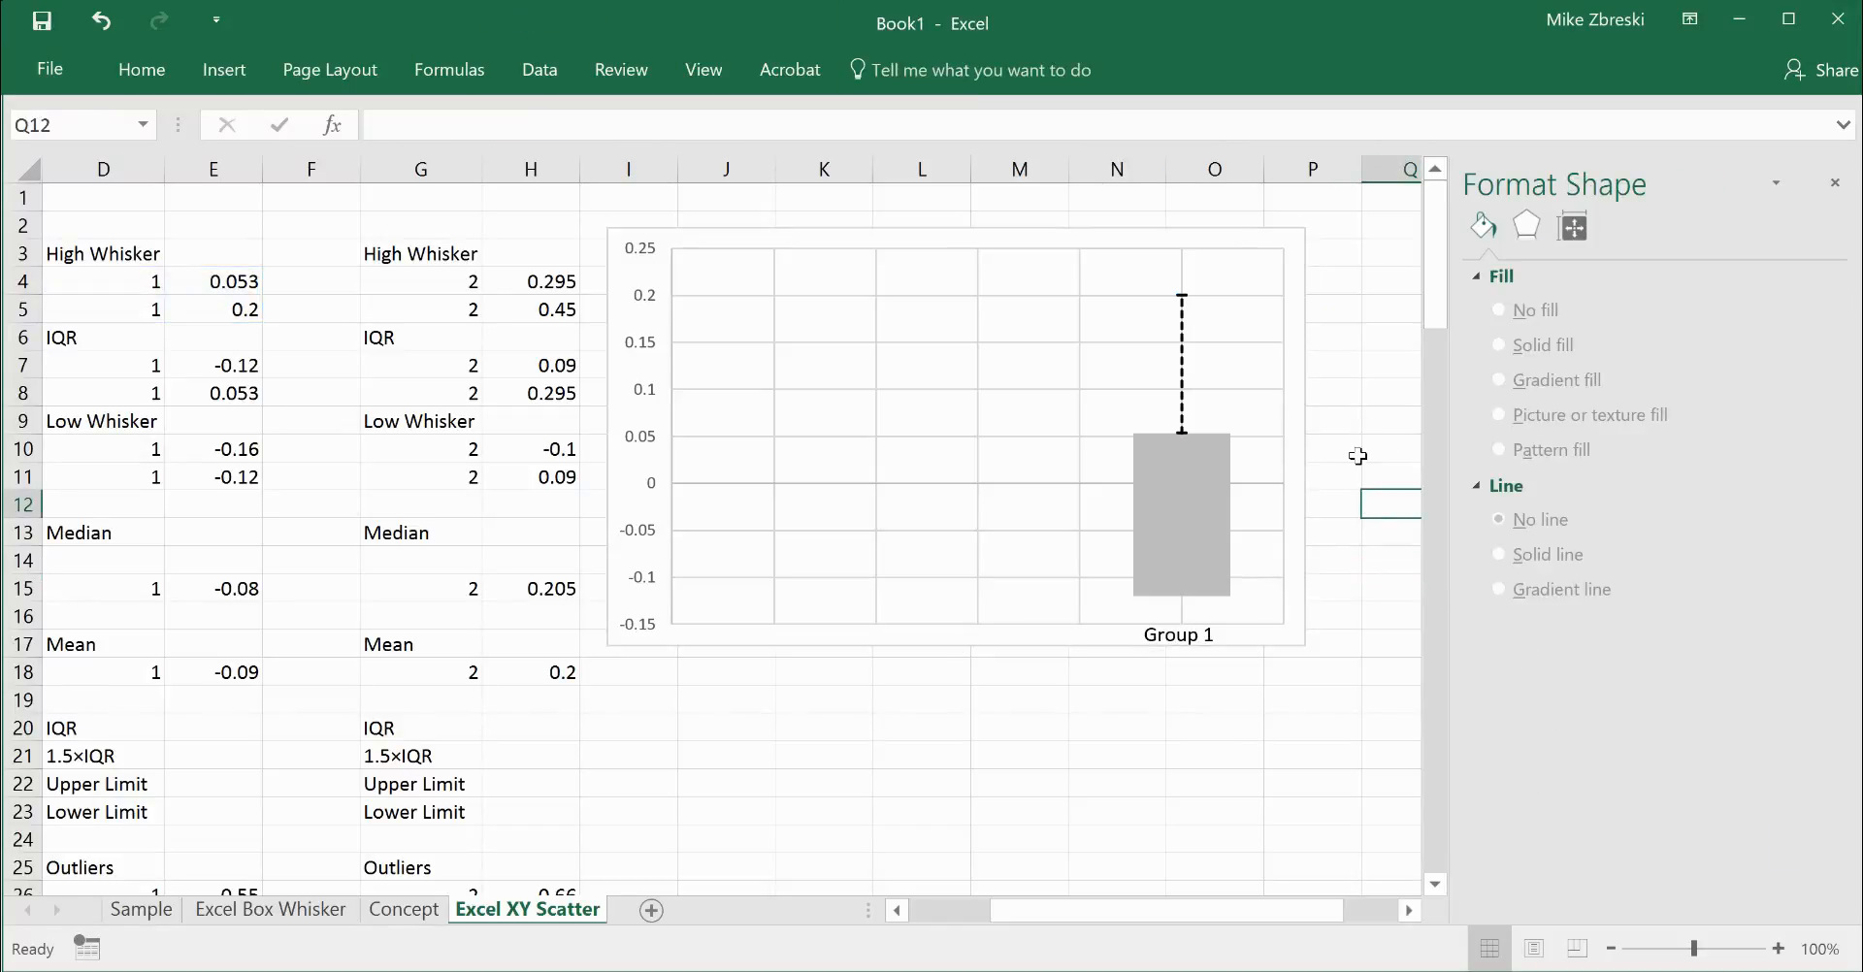
Review the marker settings of the High Whisker 1 series.
click(1184, 311)
click(1483, 262)
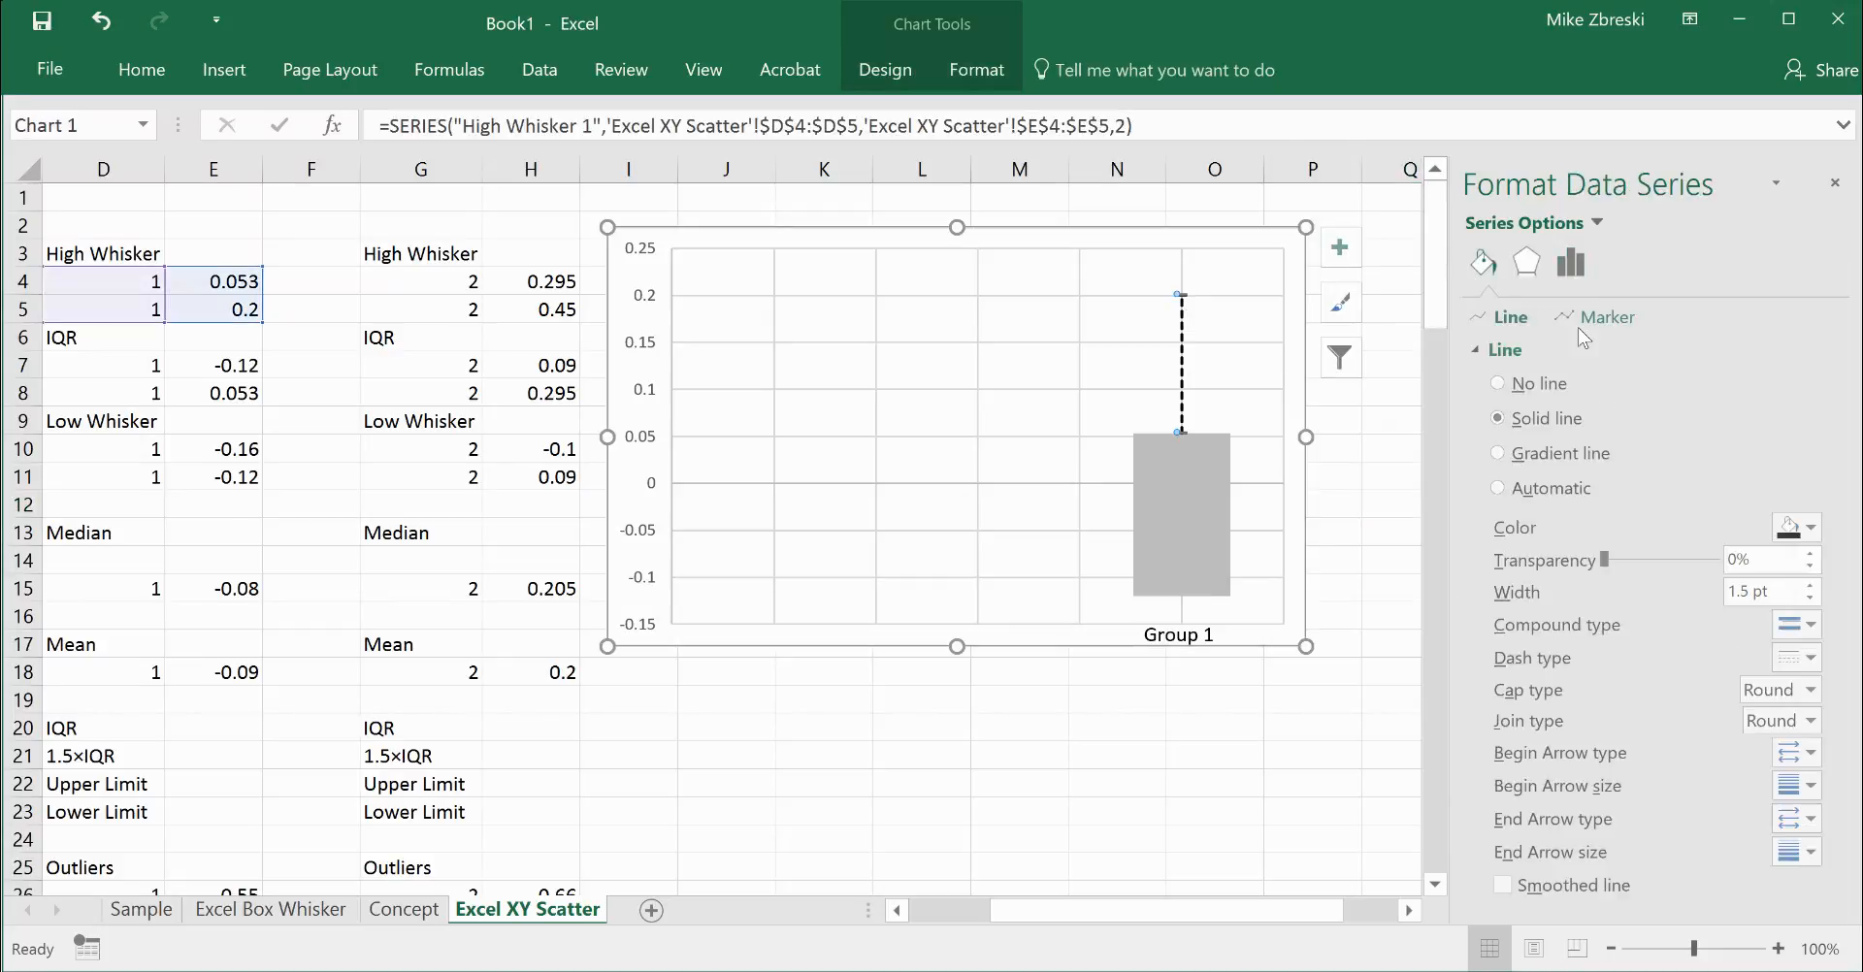
click(1602, 318)
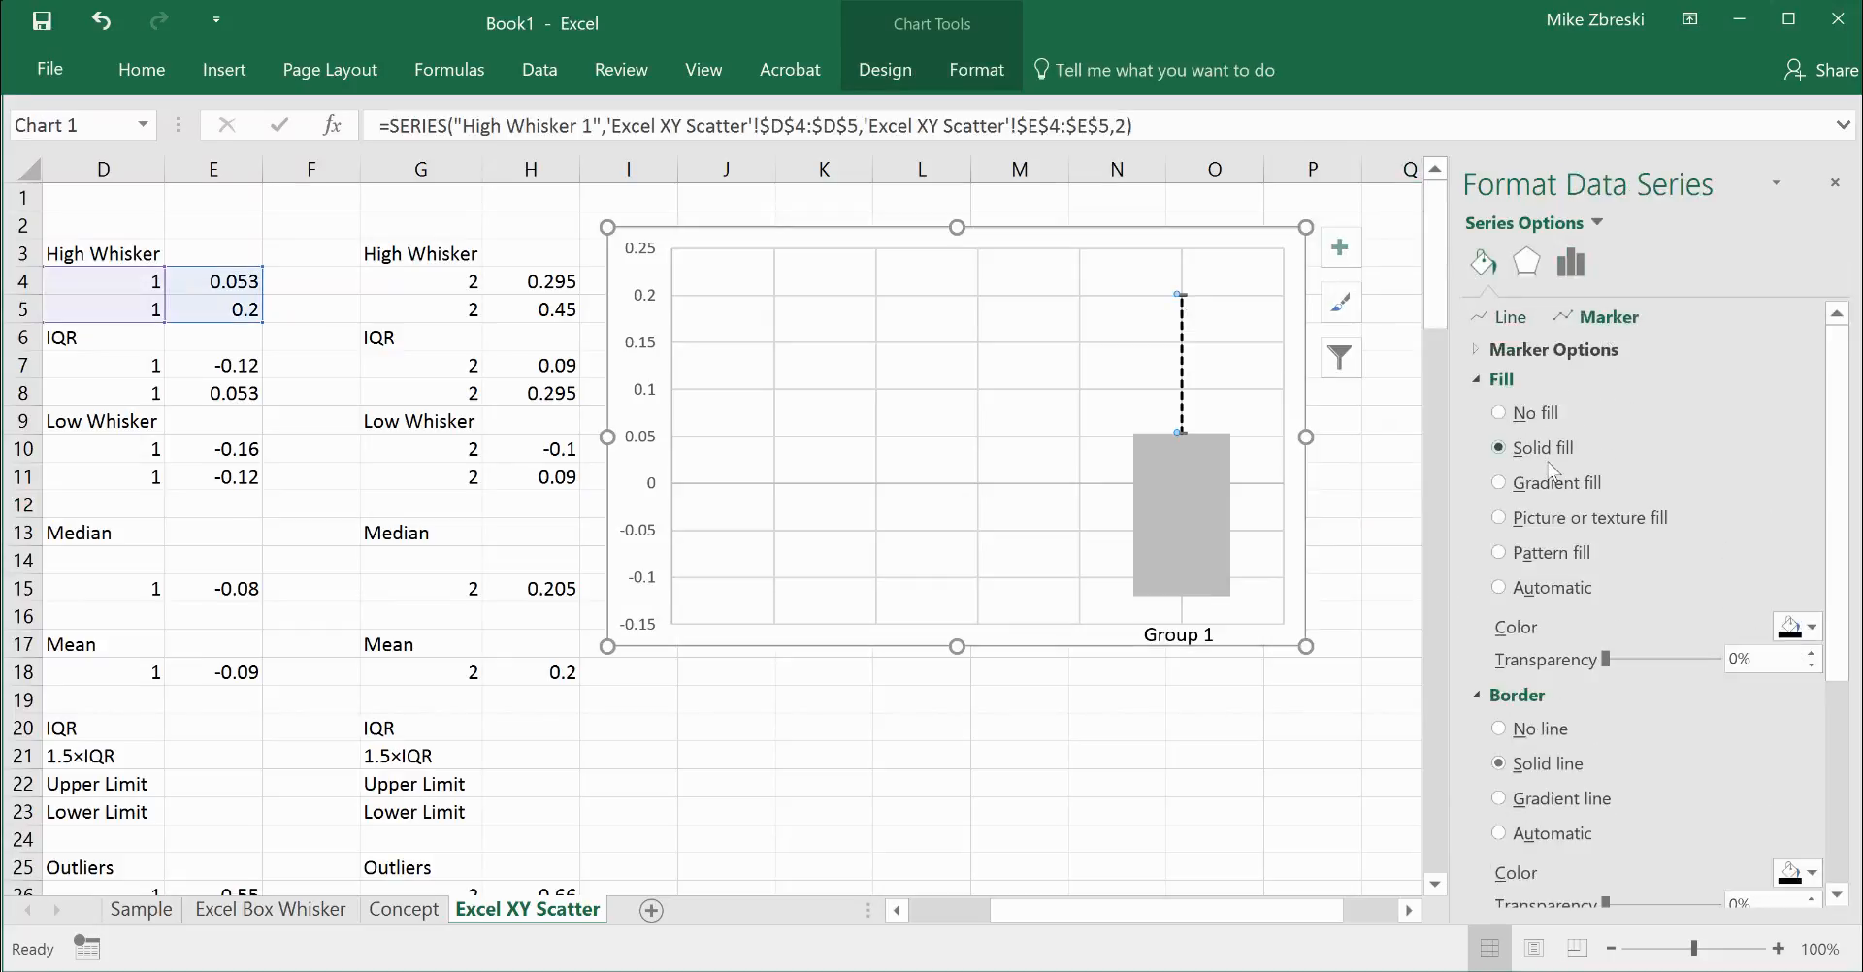
click(1479, 351)
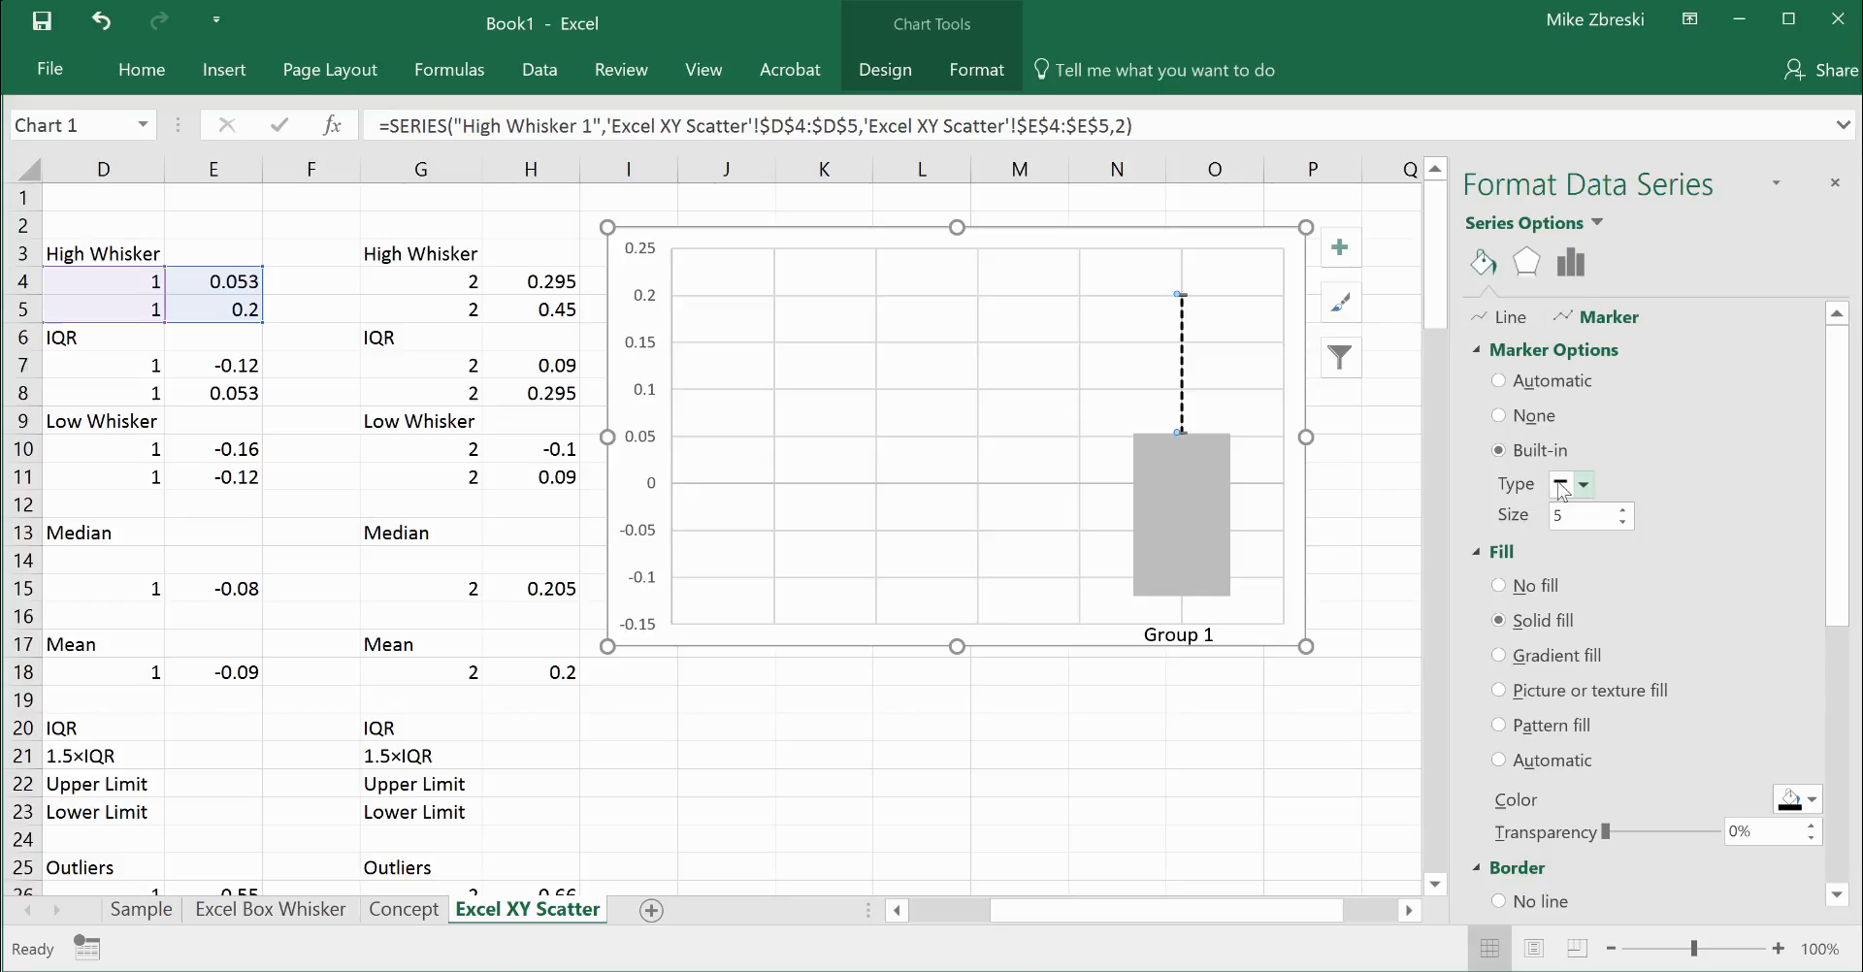
click(1351, 452)
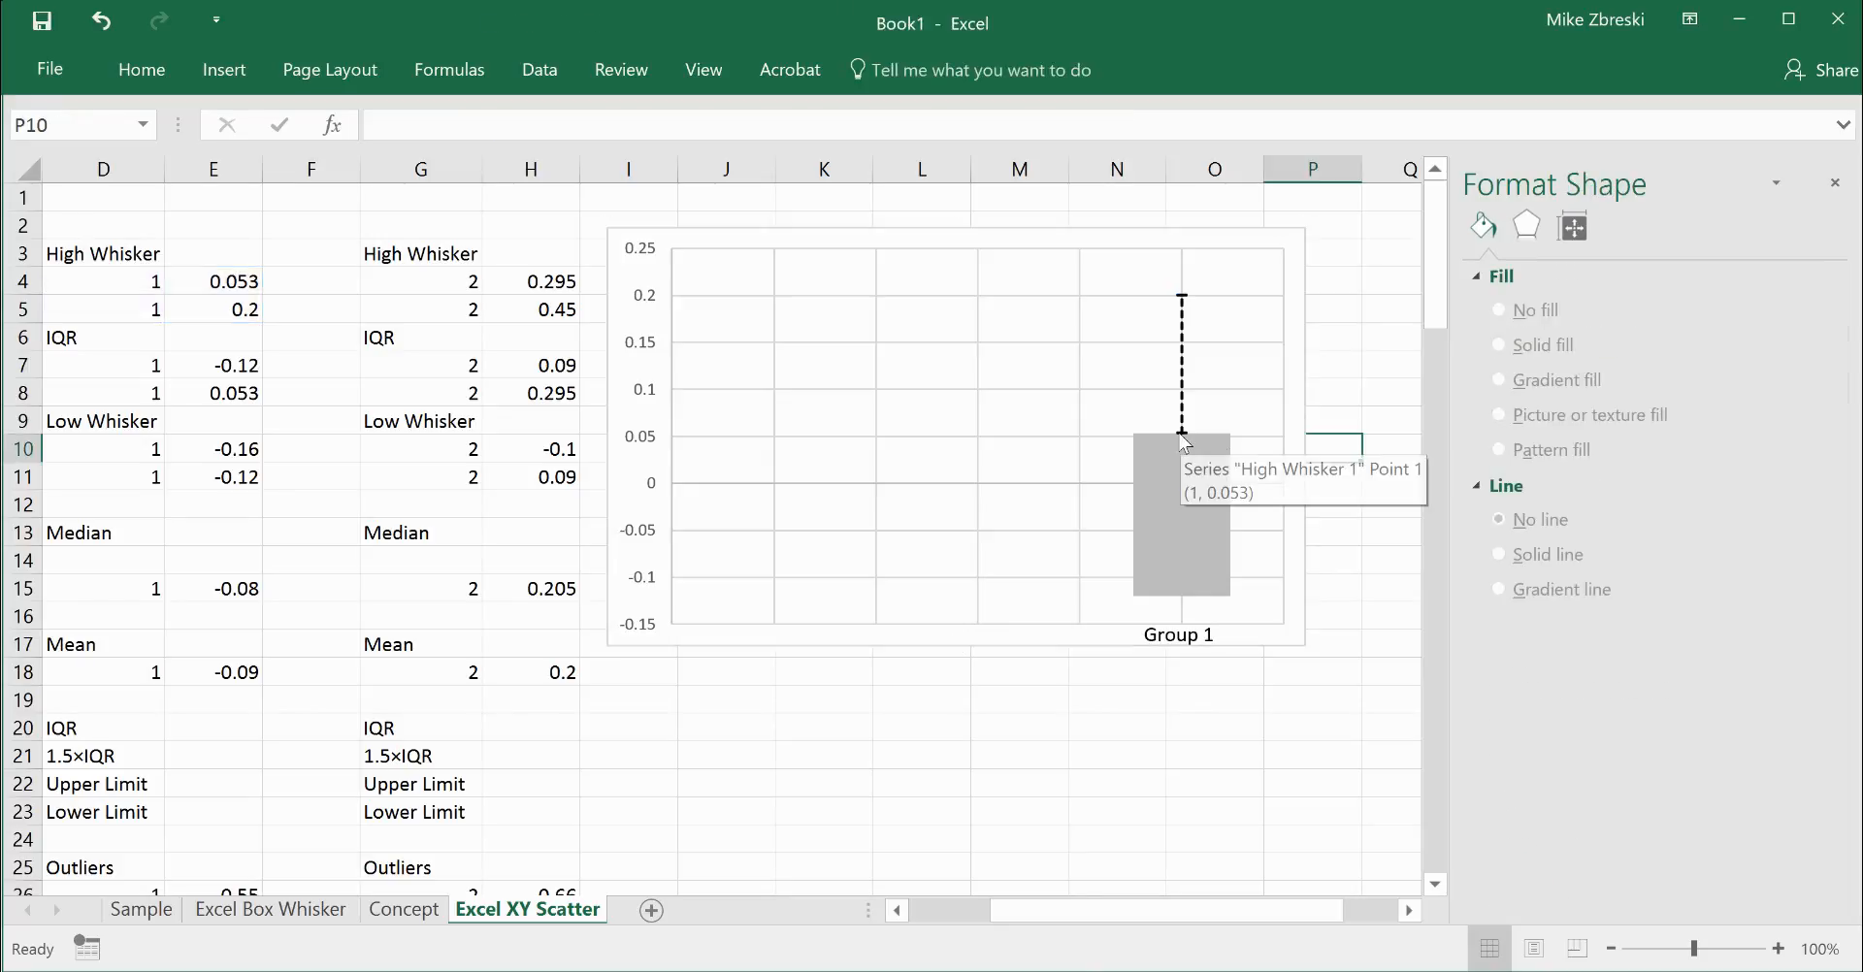
Remove the marker from only the lower High Whisker 1 point, where the whisker meets the gray IQR box.
click(1181, 435)
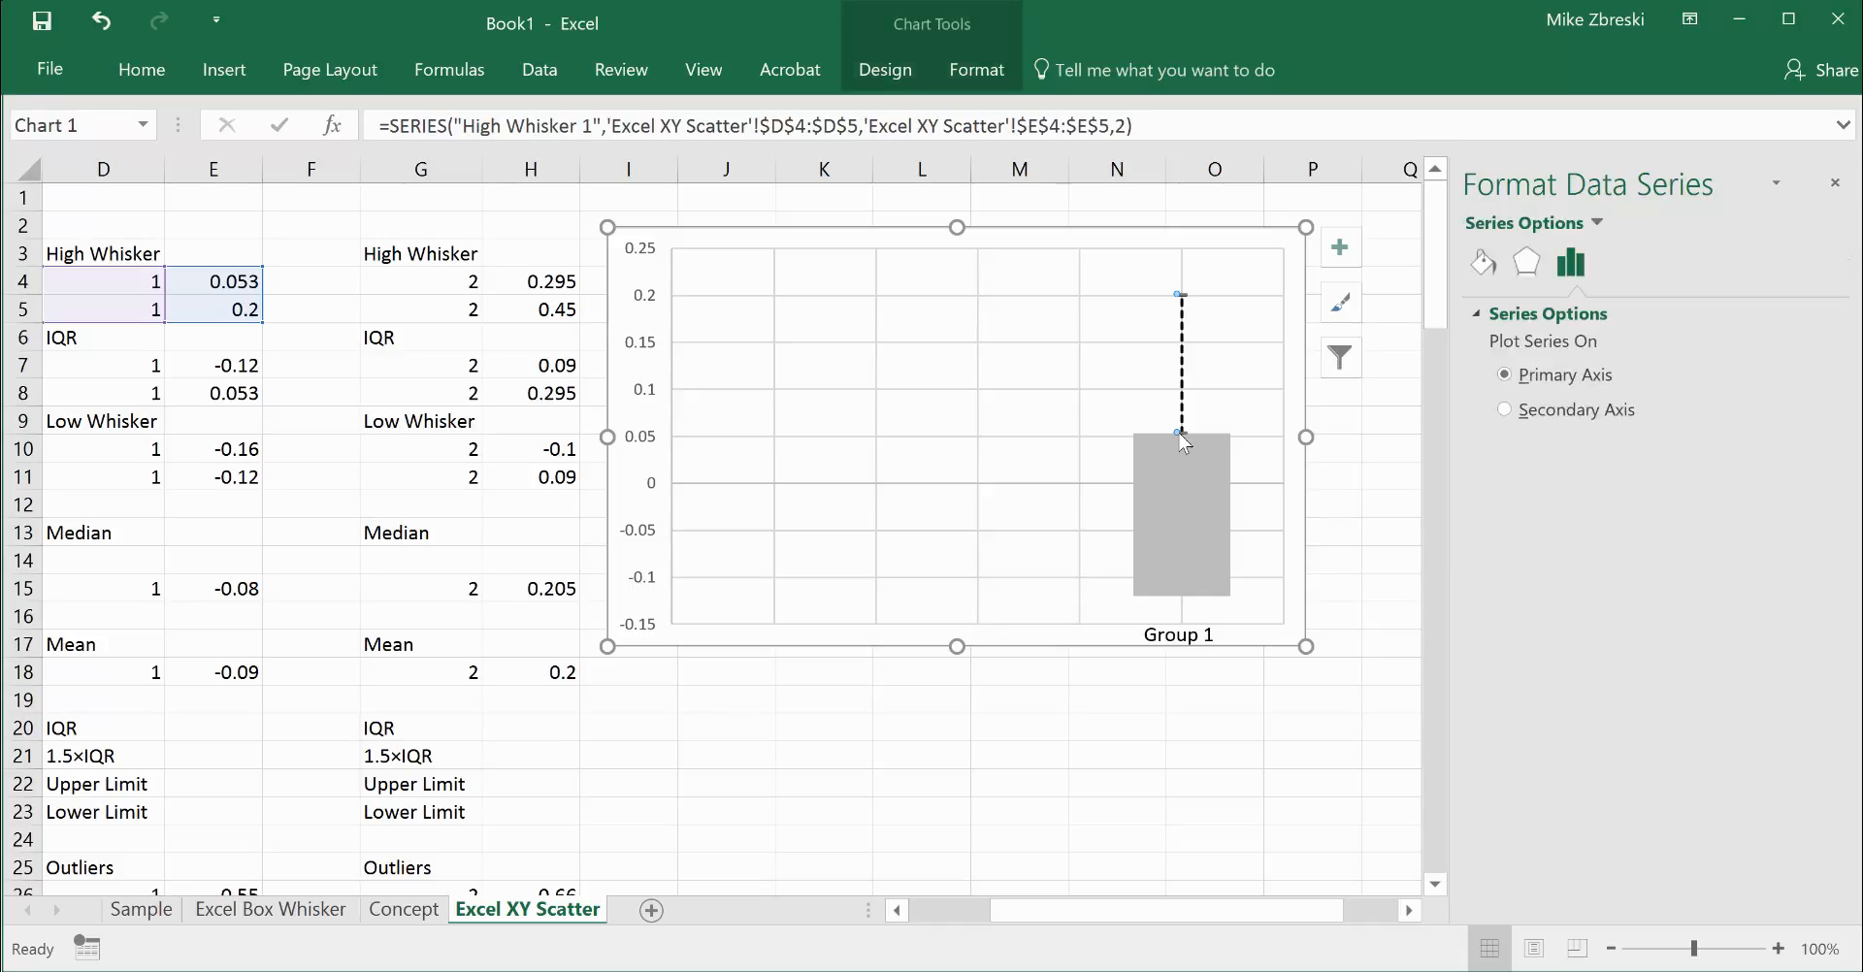
click(1182, 435)
click(1482, 262)
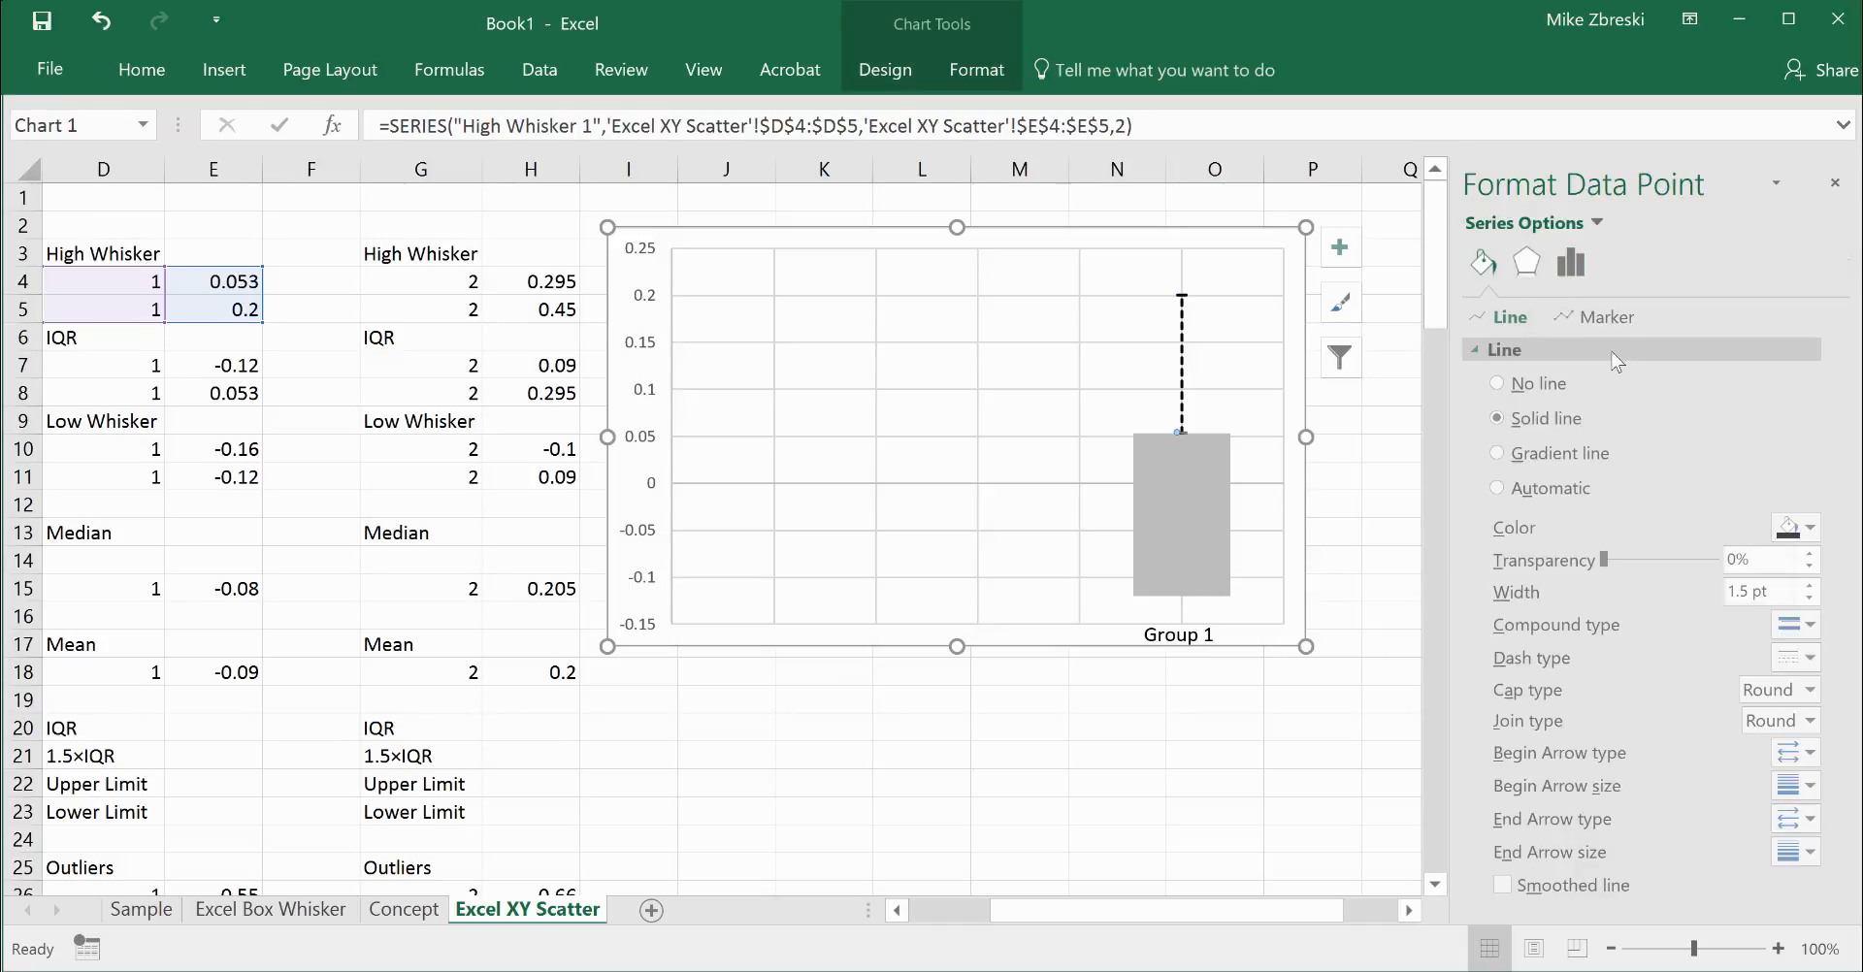
click(1588, 318)
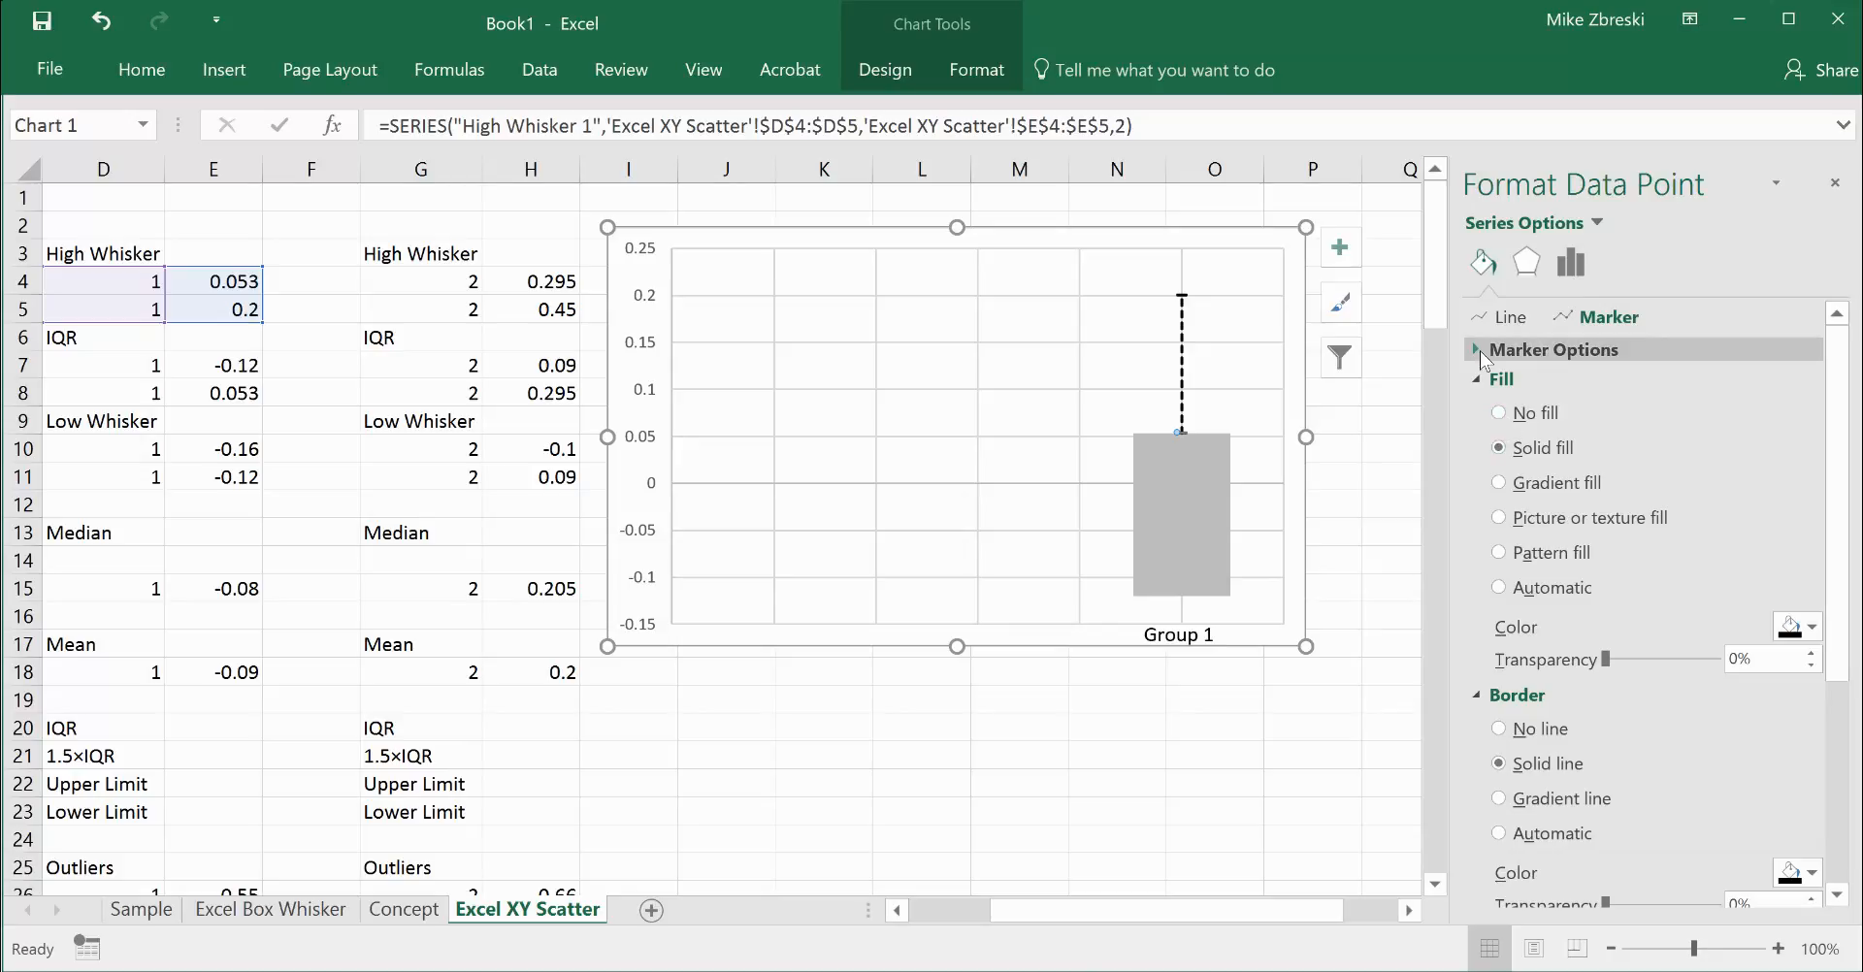
click(1553, 349)
click(1499, 416)
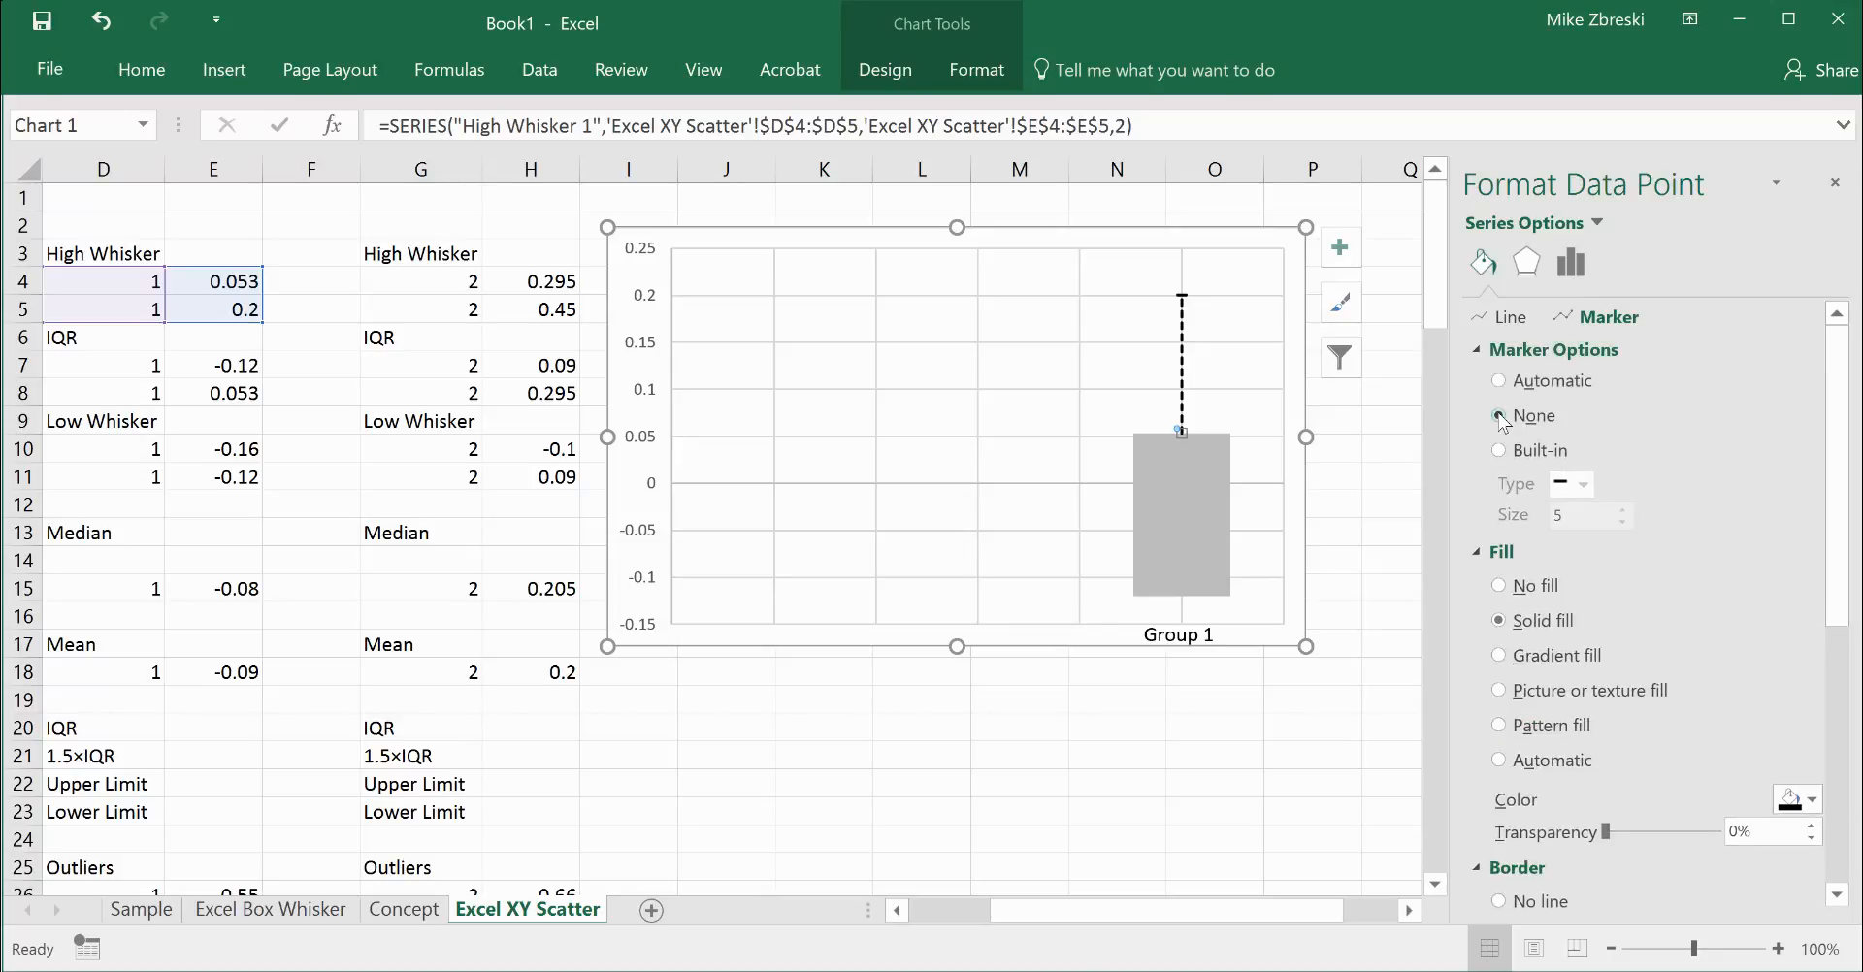
click(1371, 512)
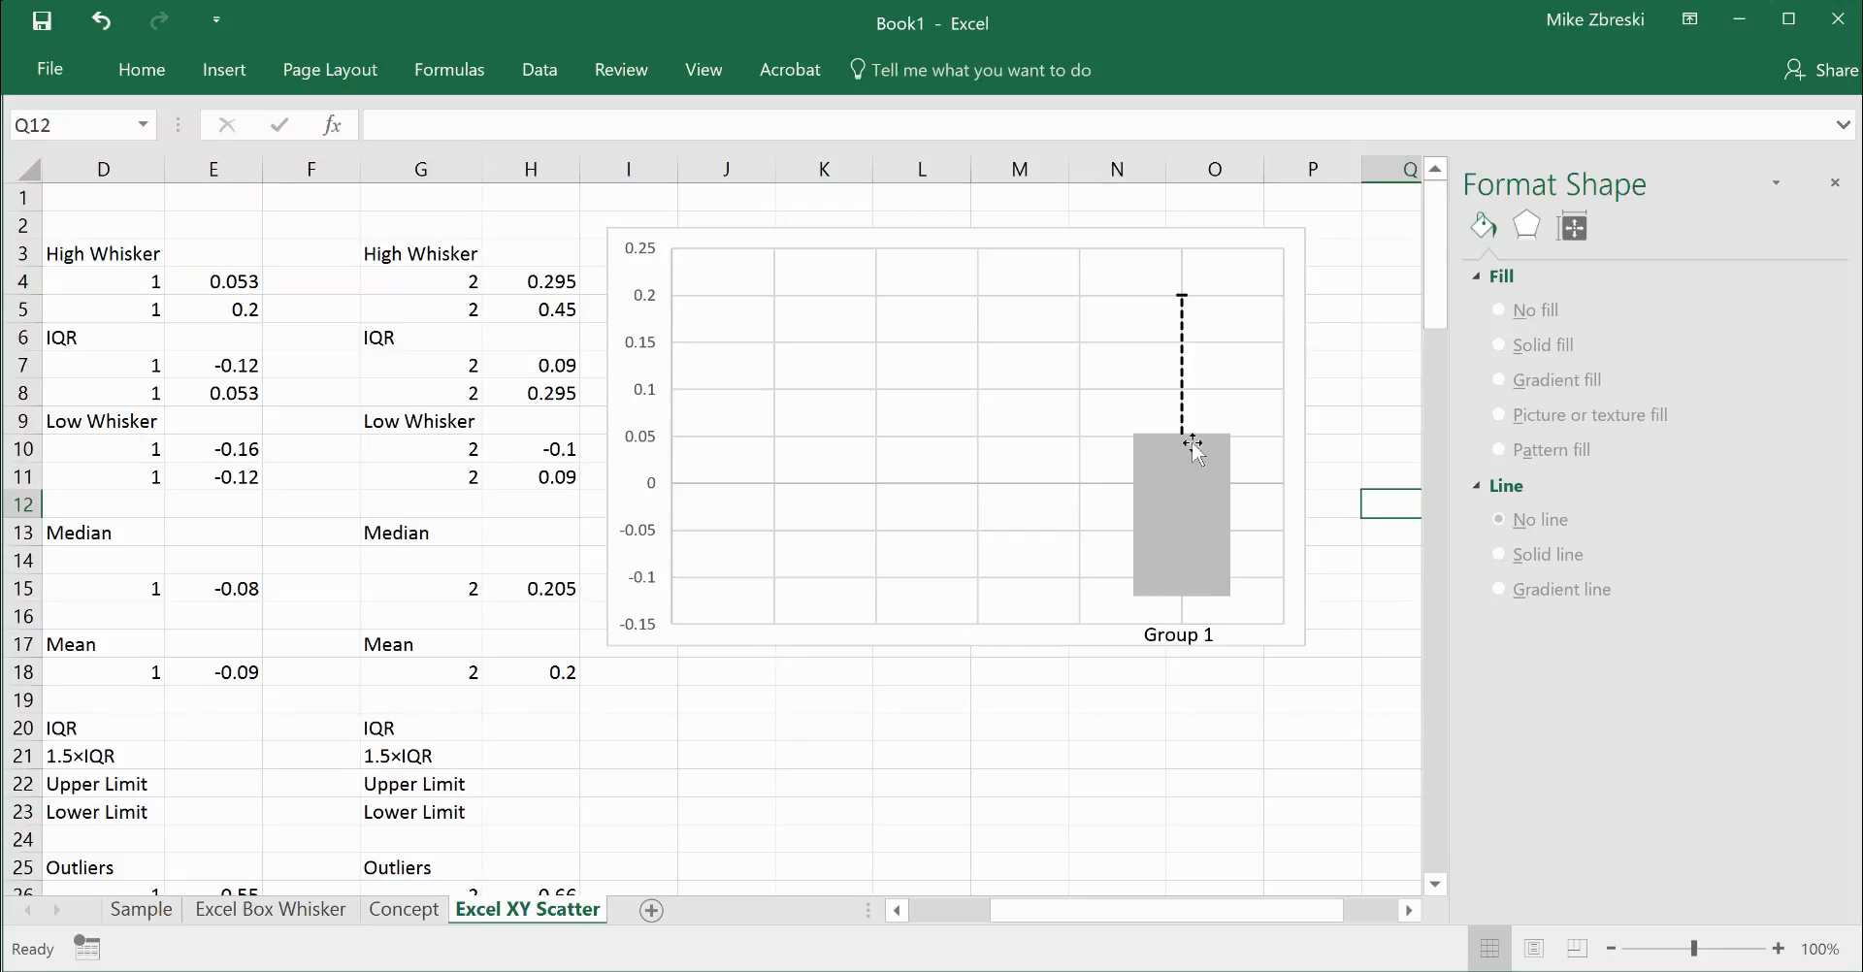
mouse_move(1183, 432)
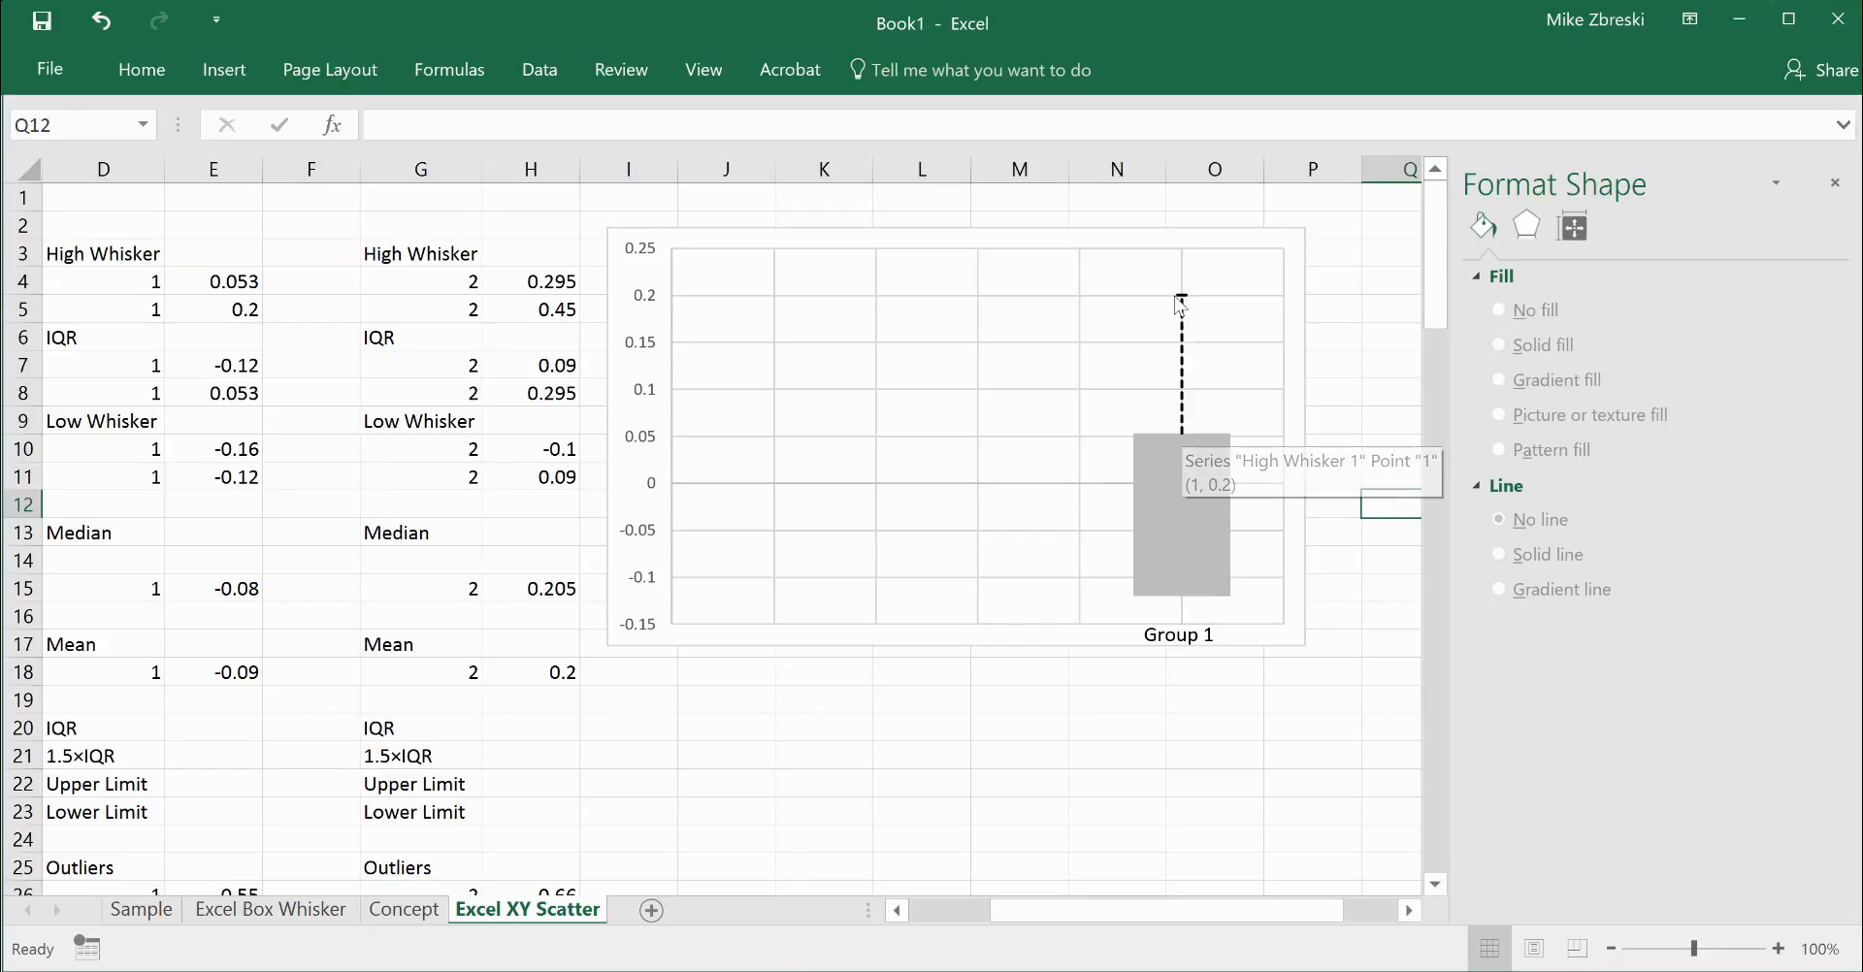
mouse_move(1185, 305)
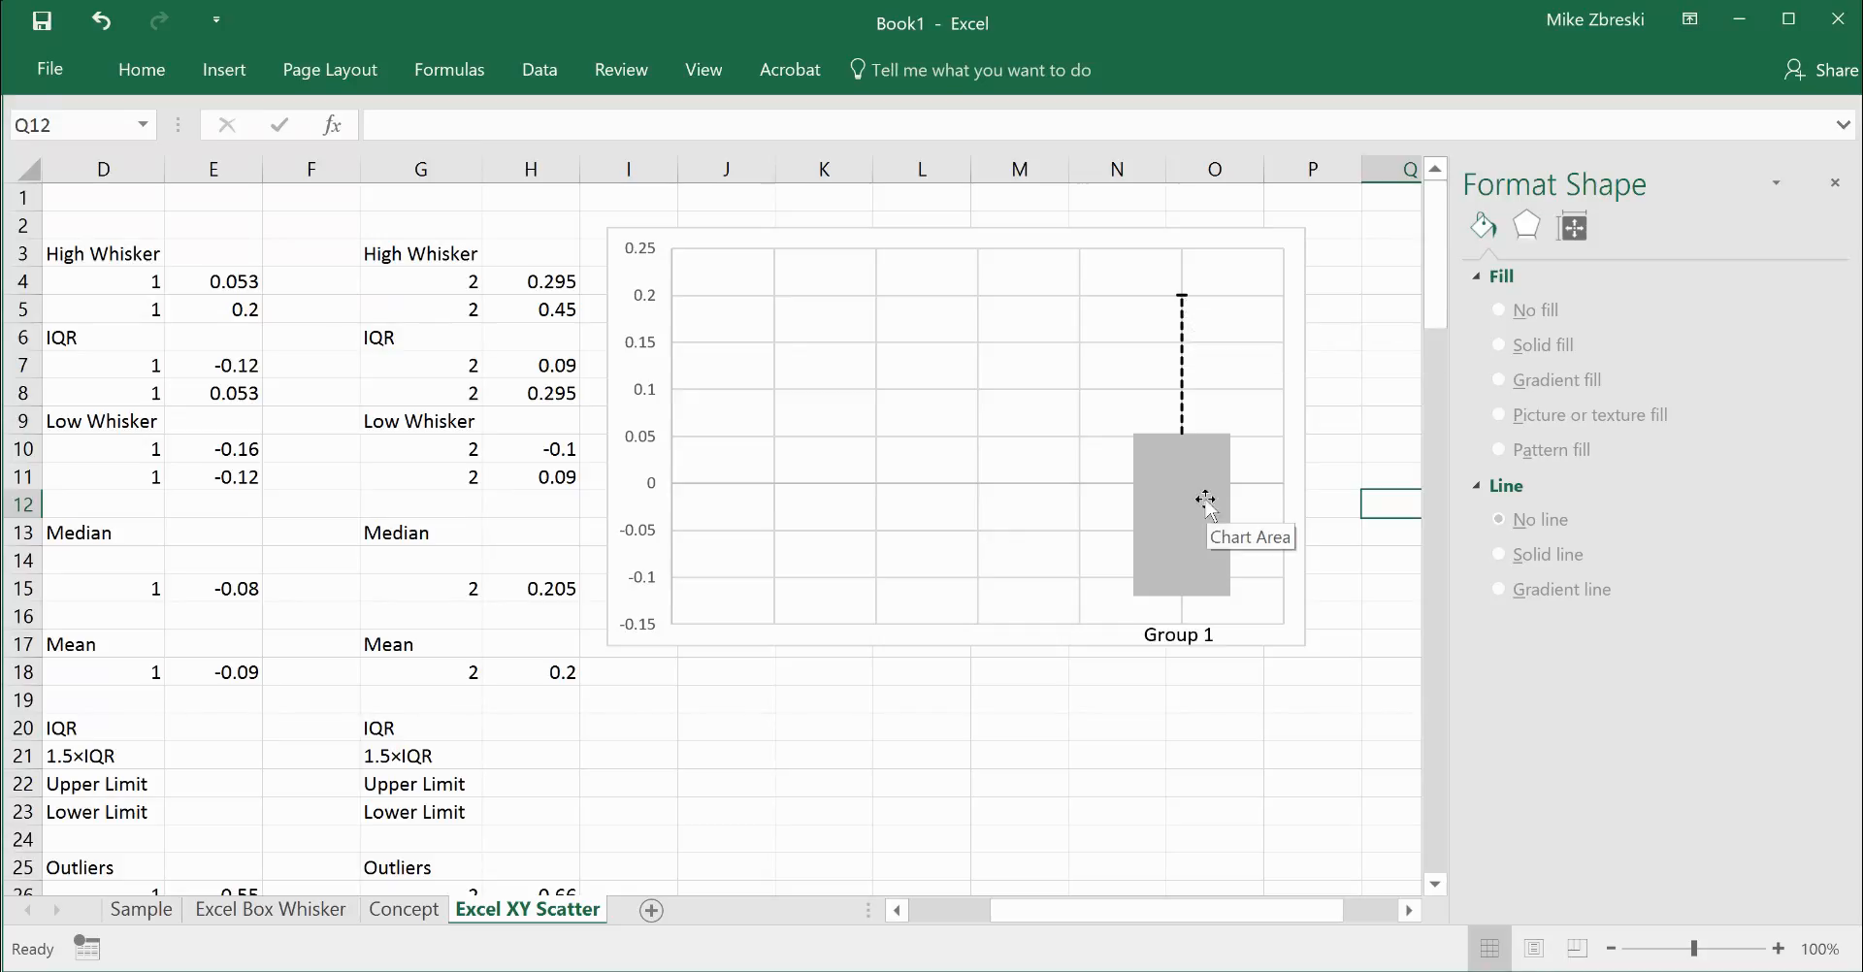
Add a series named Lowe Whisker 1 to the chart with X values D10:D11 and Y values E10:E11.
click(991, 393)
click(886, 69)
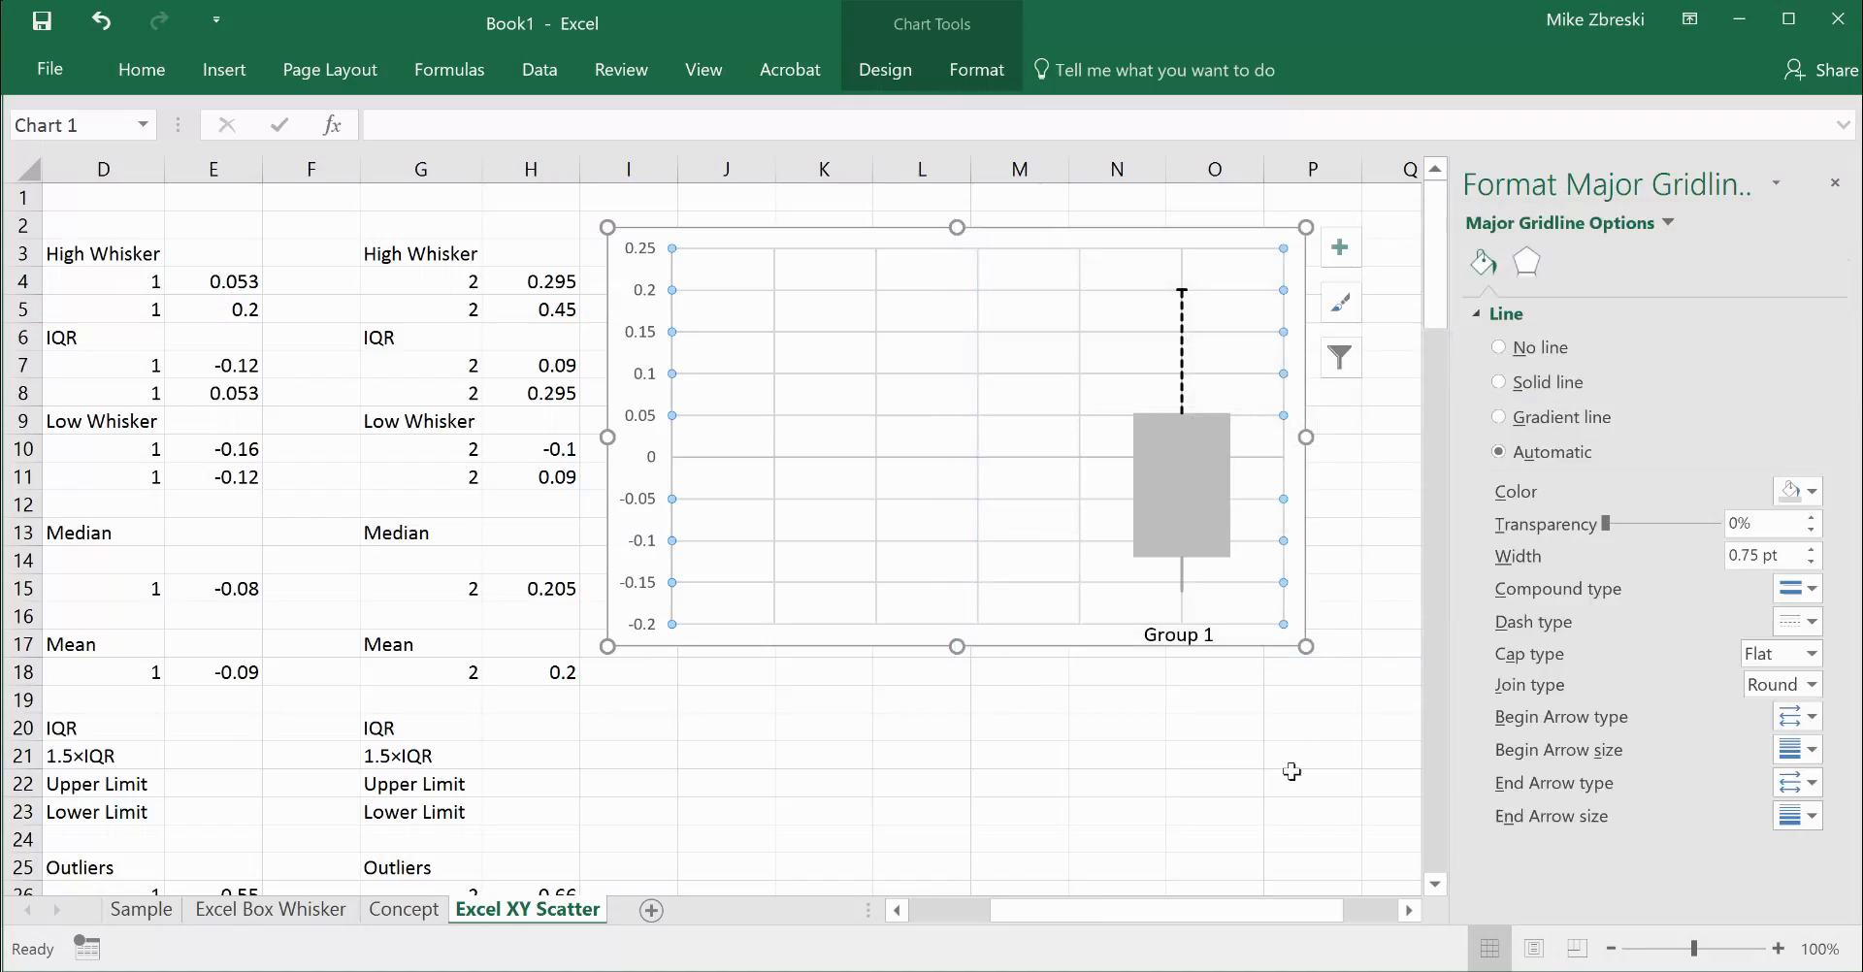
click(1291, 782)
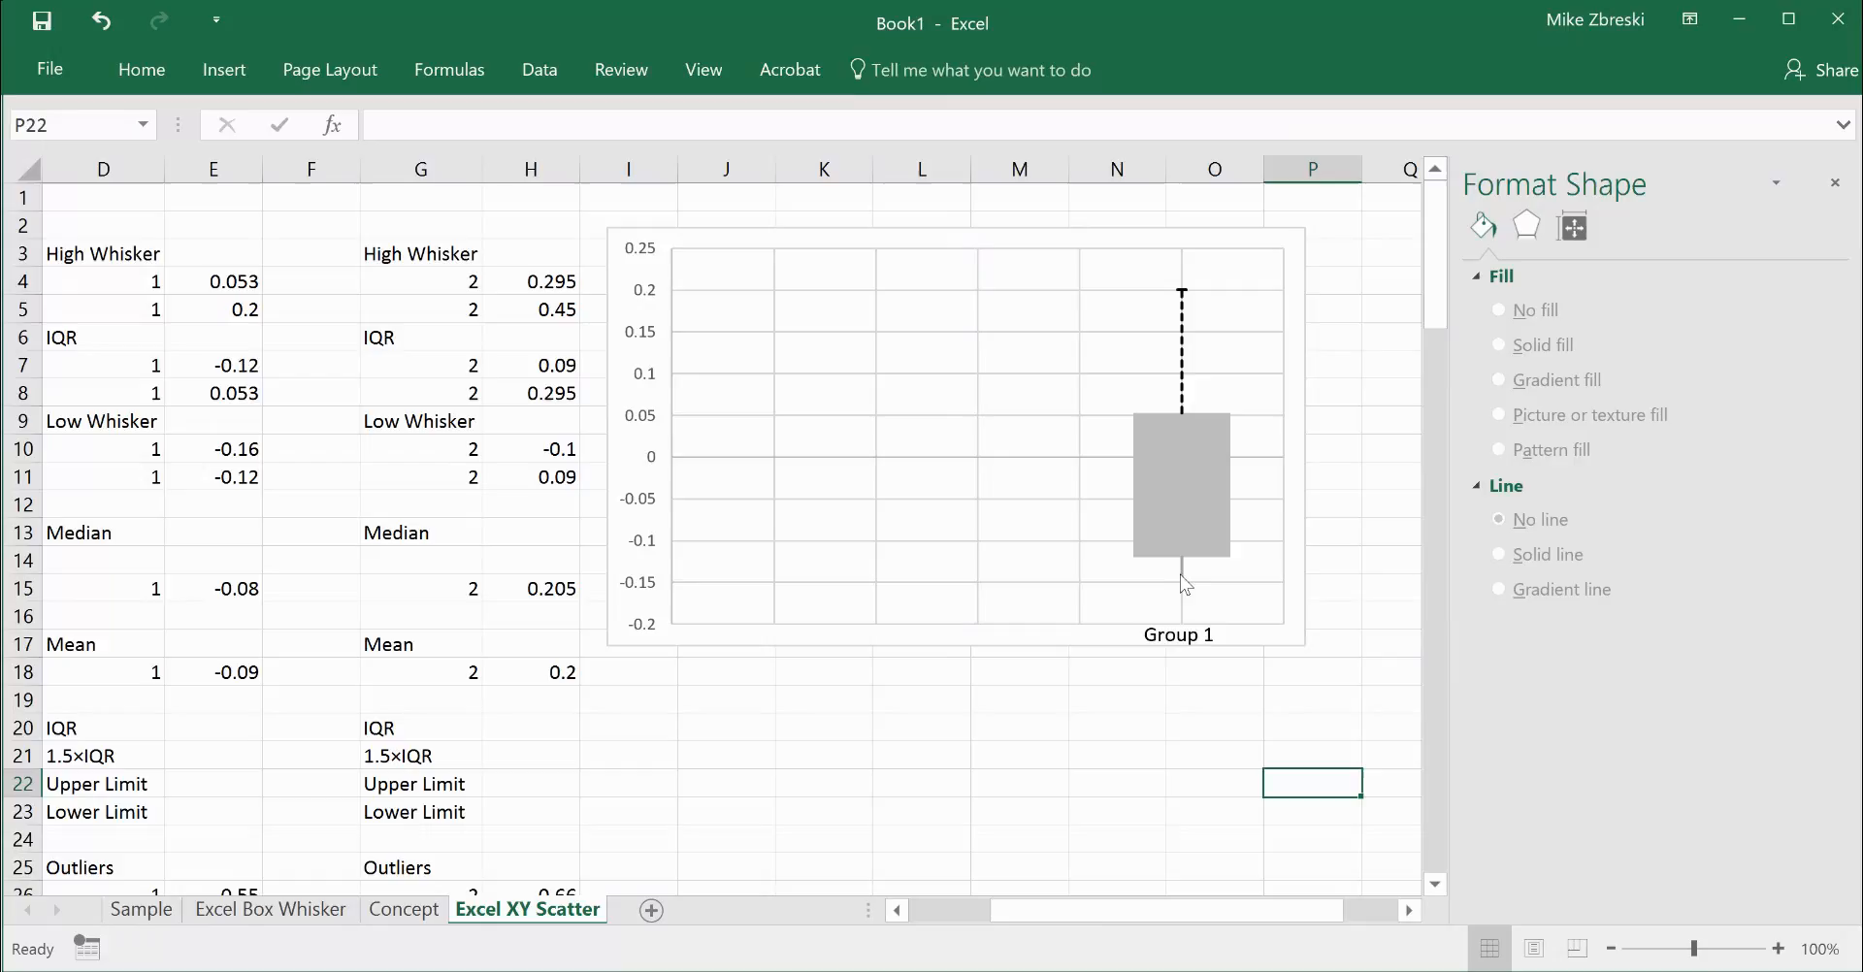
Switch the Lowe Whisker 1 series below the IQR box to a built-in marker.
click(1184, 582)
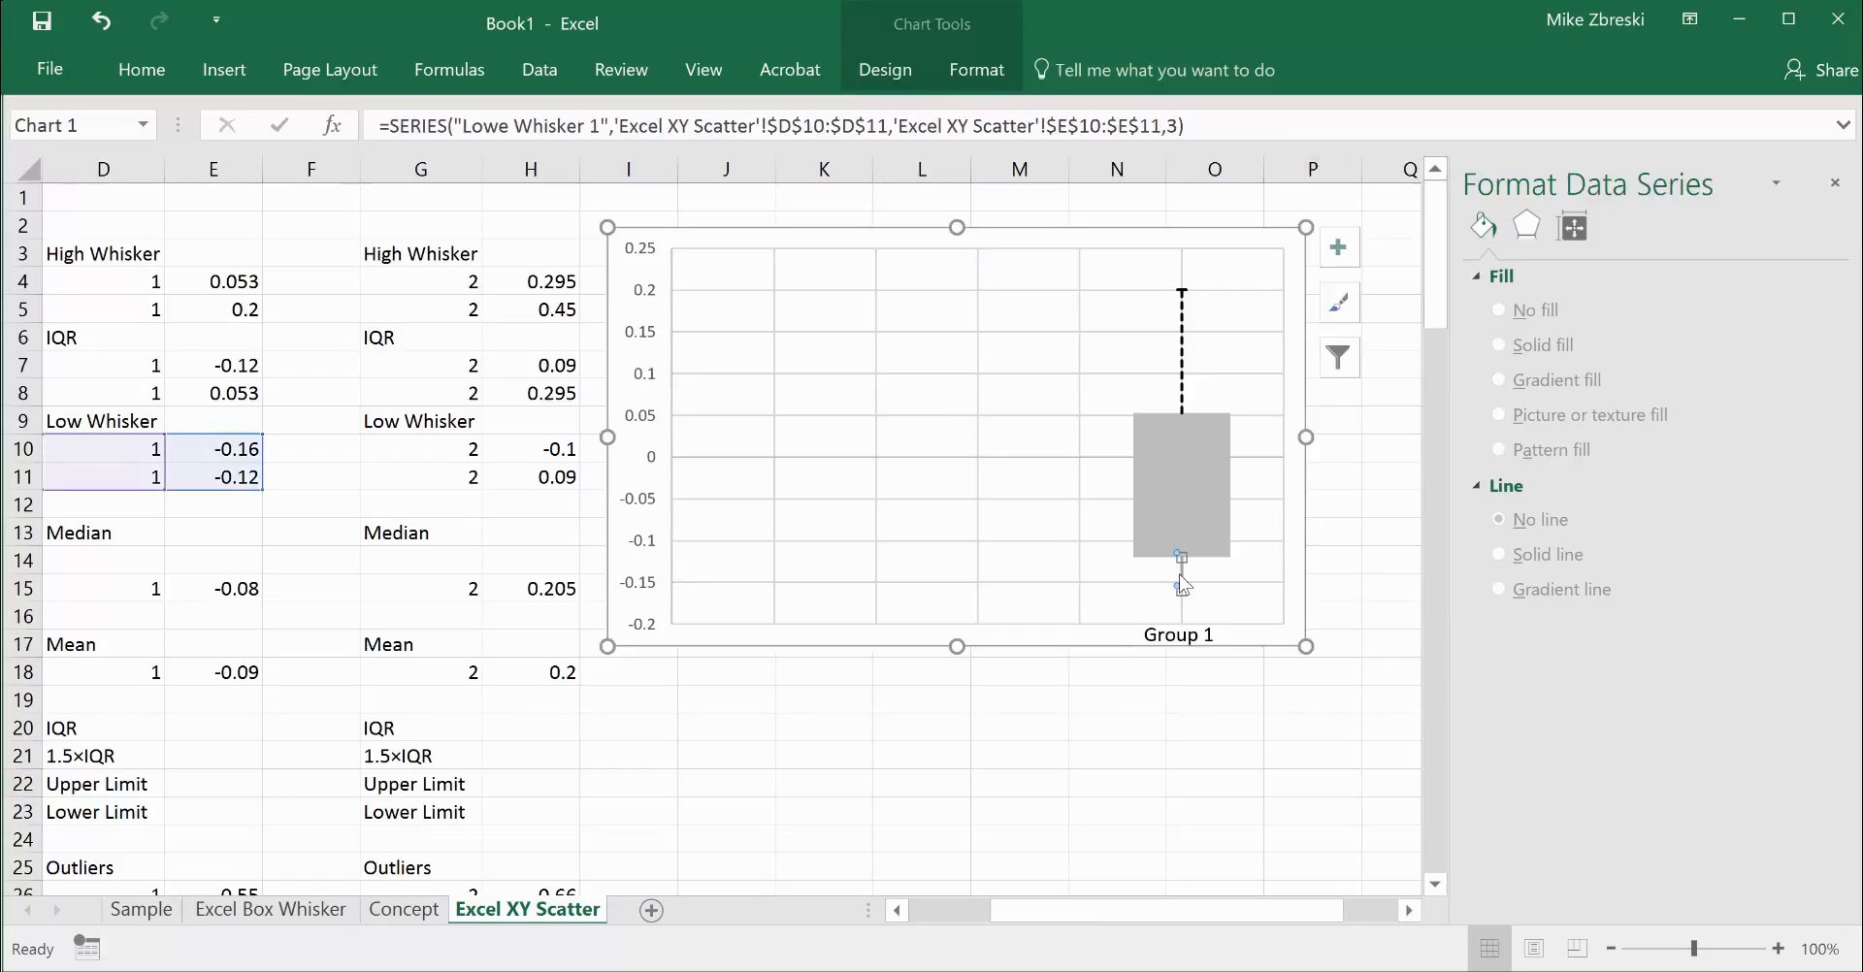
click(1485, 263)
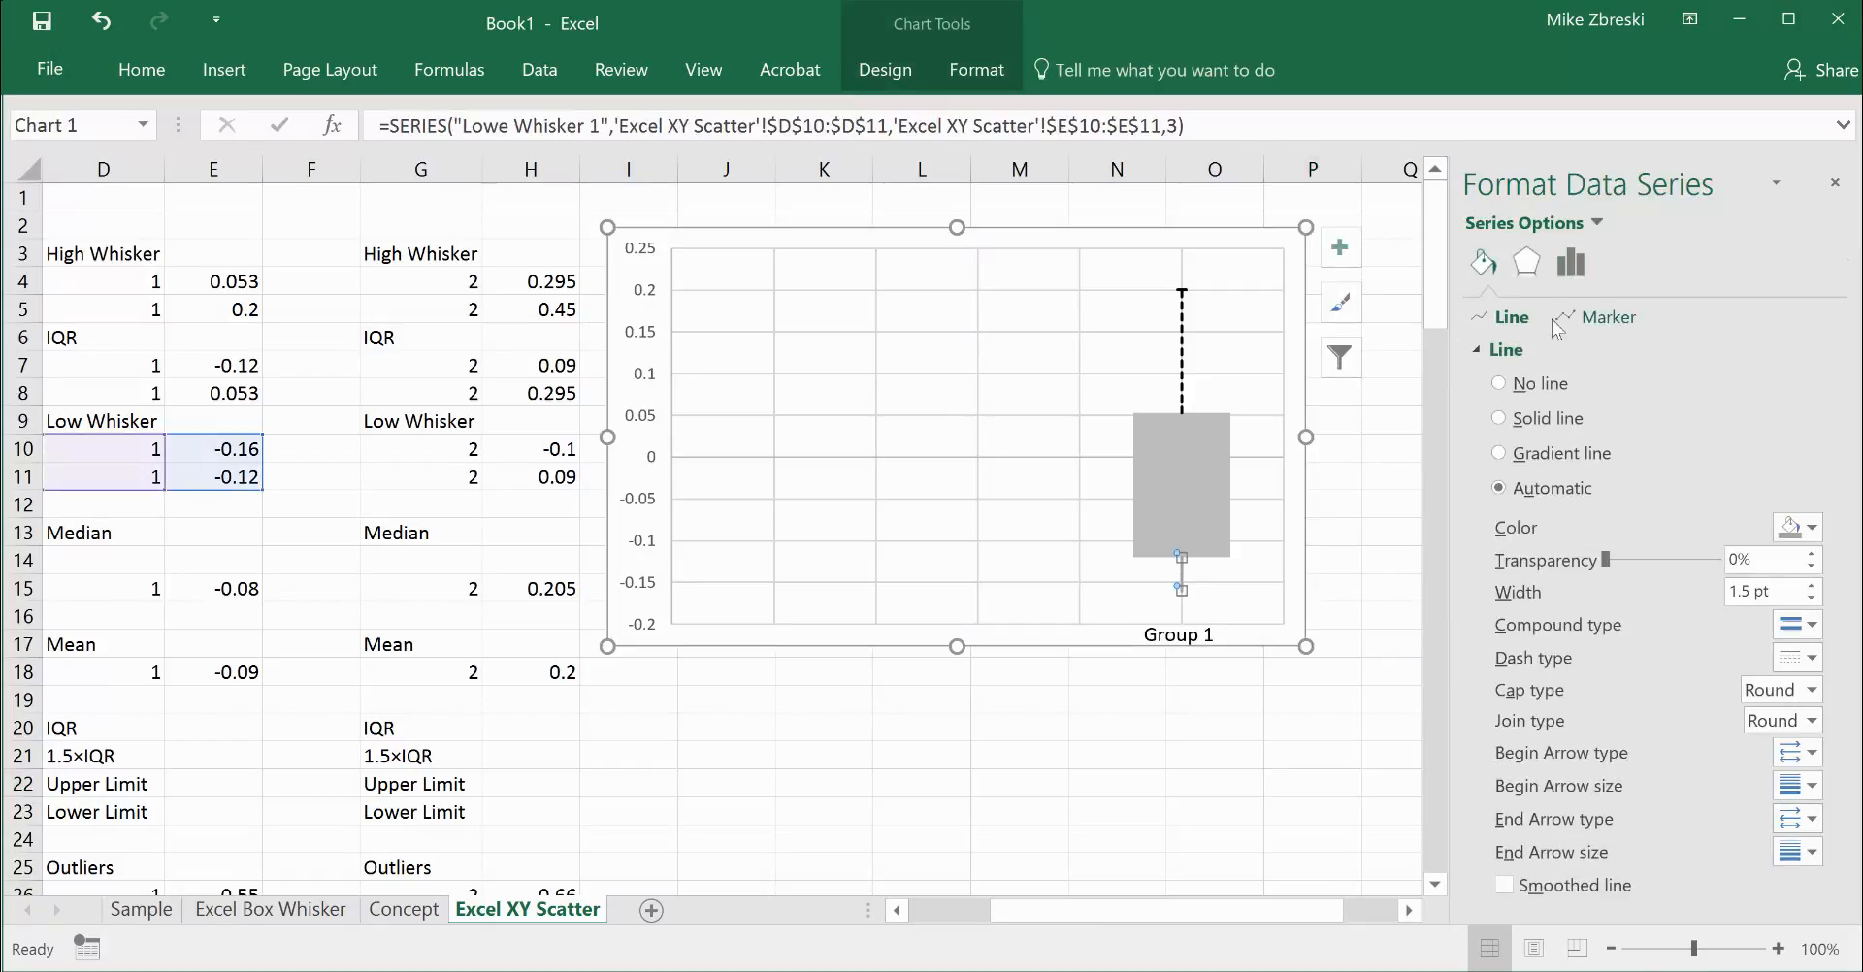
click(1587, 318)
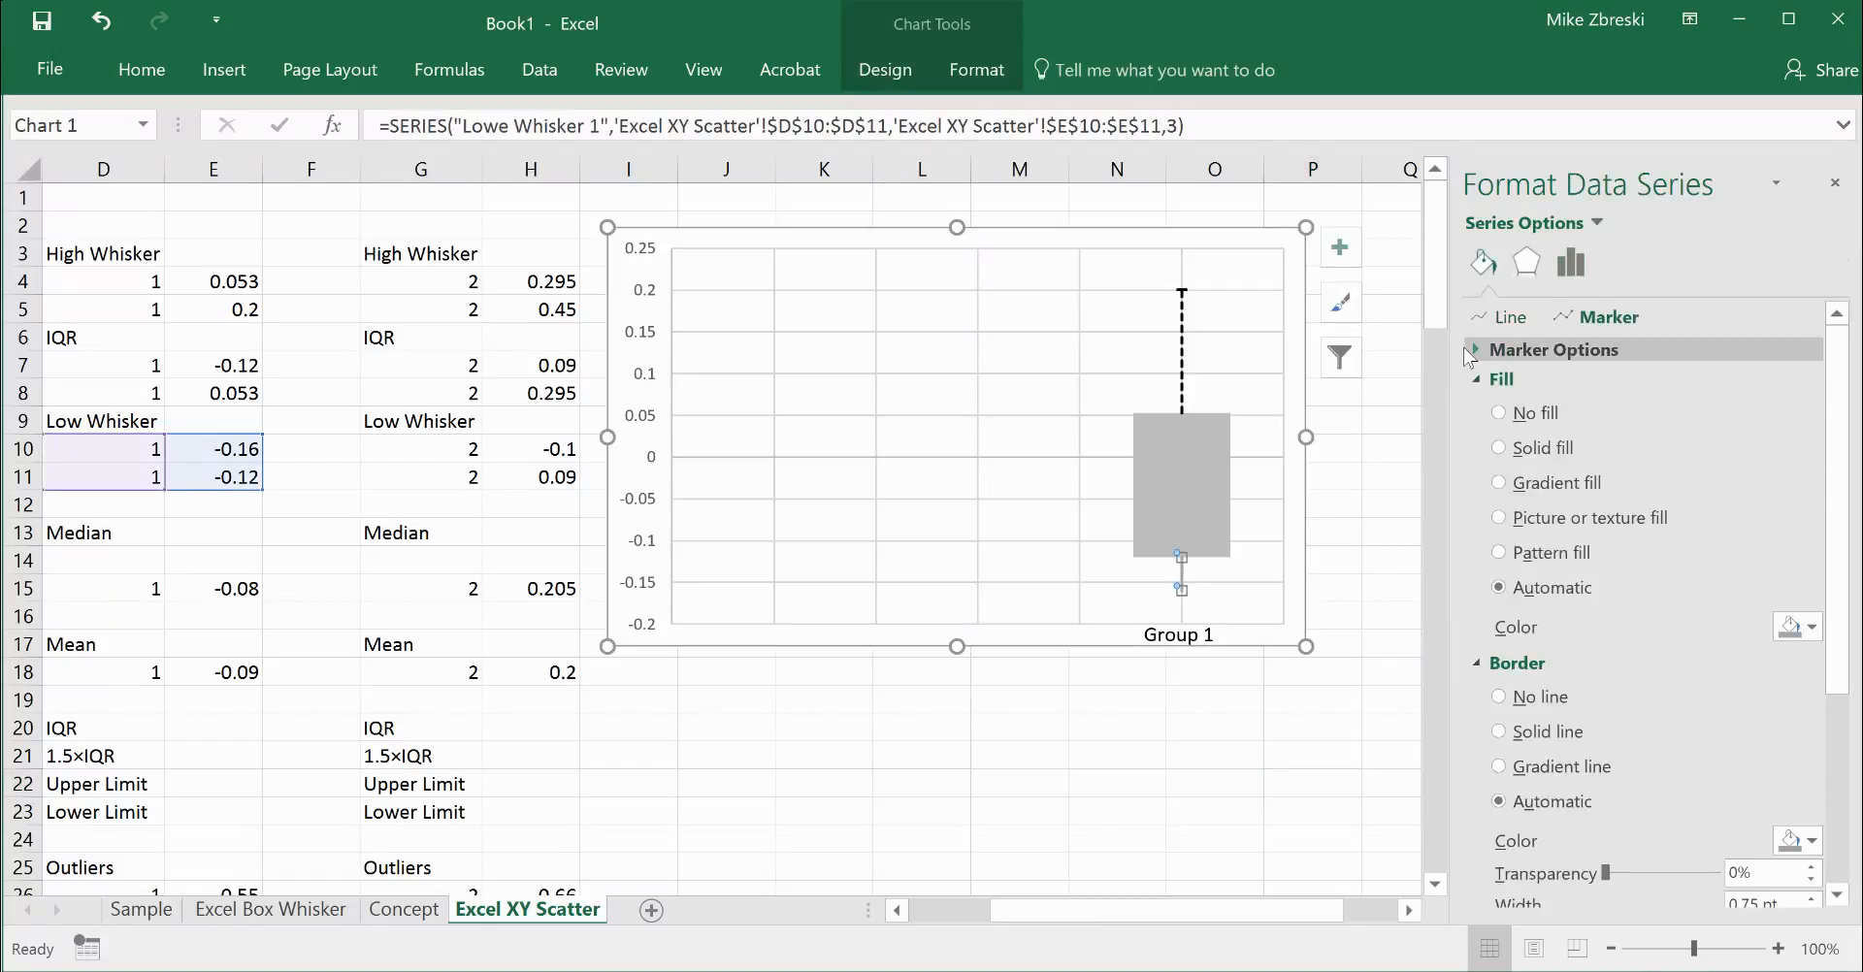
click(1533, 351)
click(1499, 450)
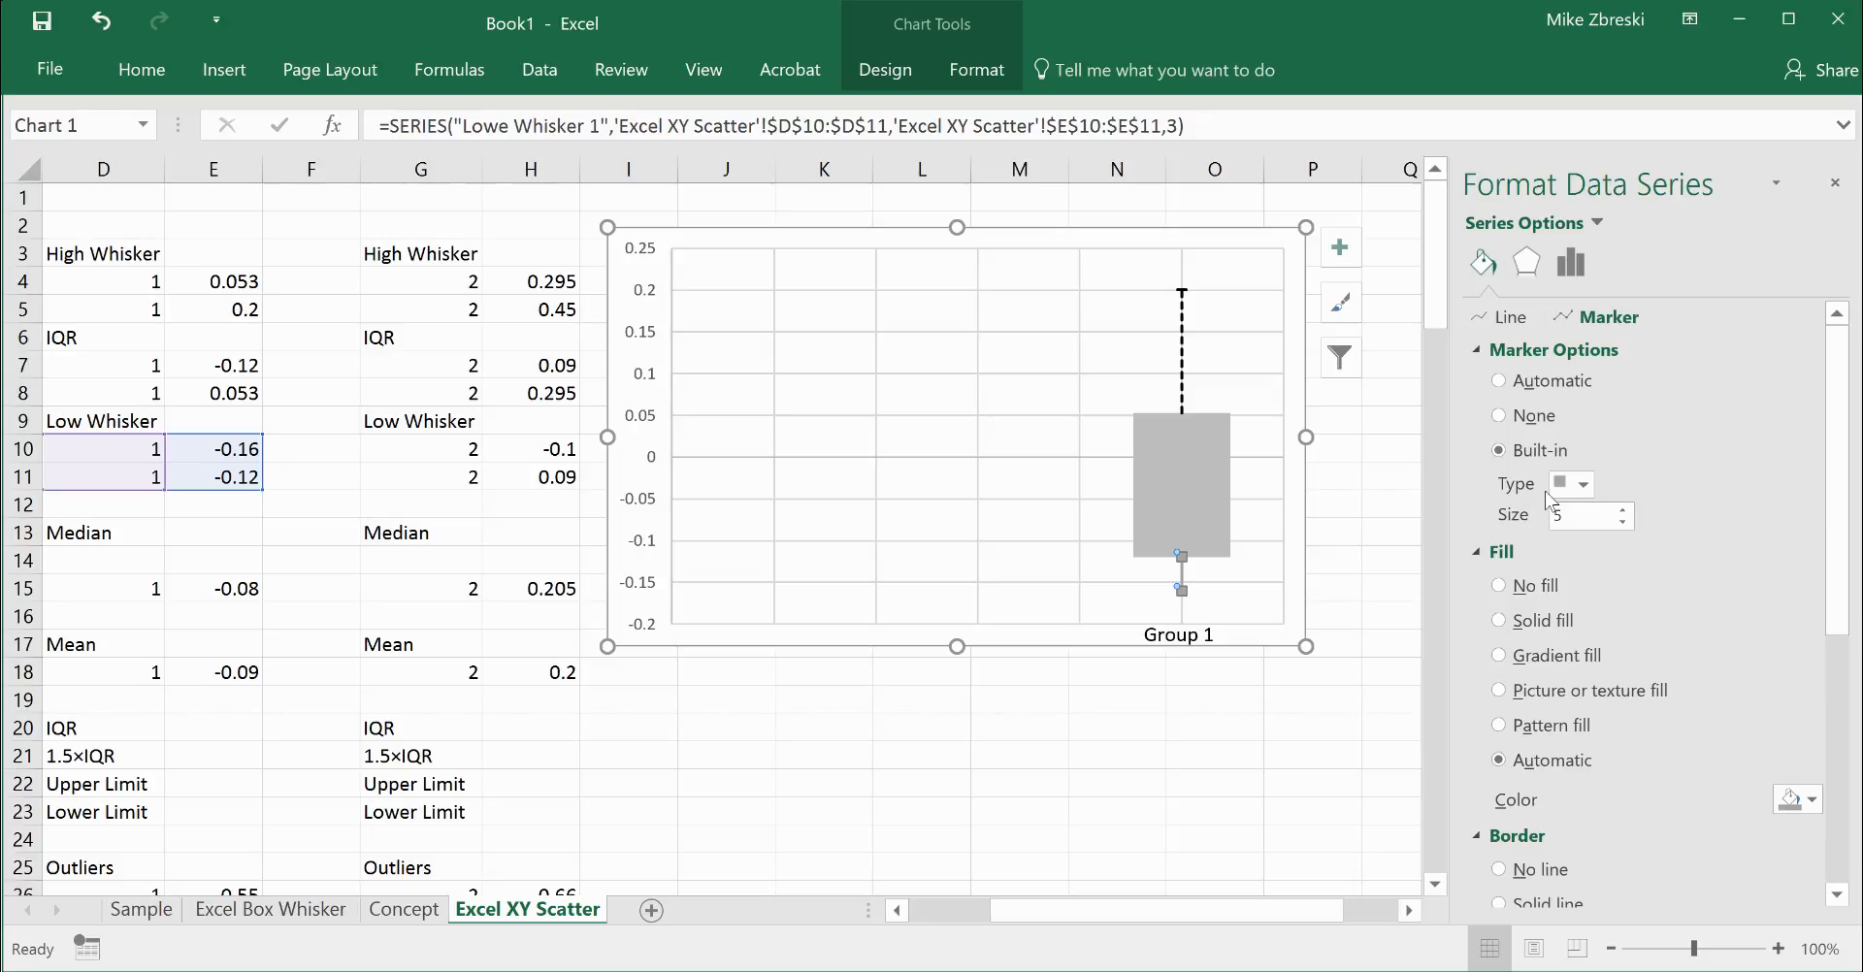
Change the low whisker series' markers to the built-in short dash with a solid black fill and a solid border line.
click(1583, 483)
click(1560, 669)
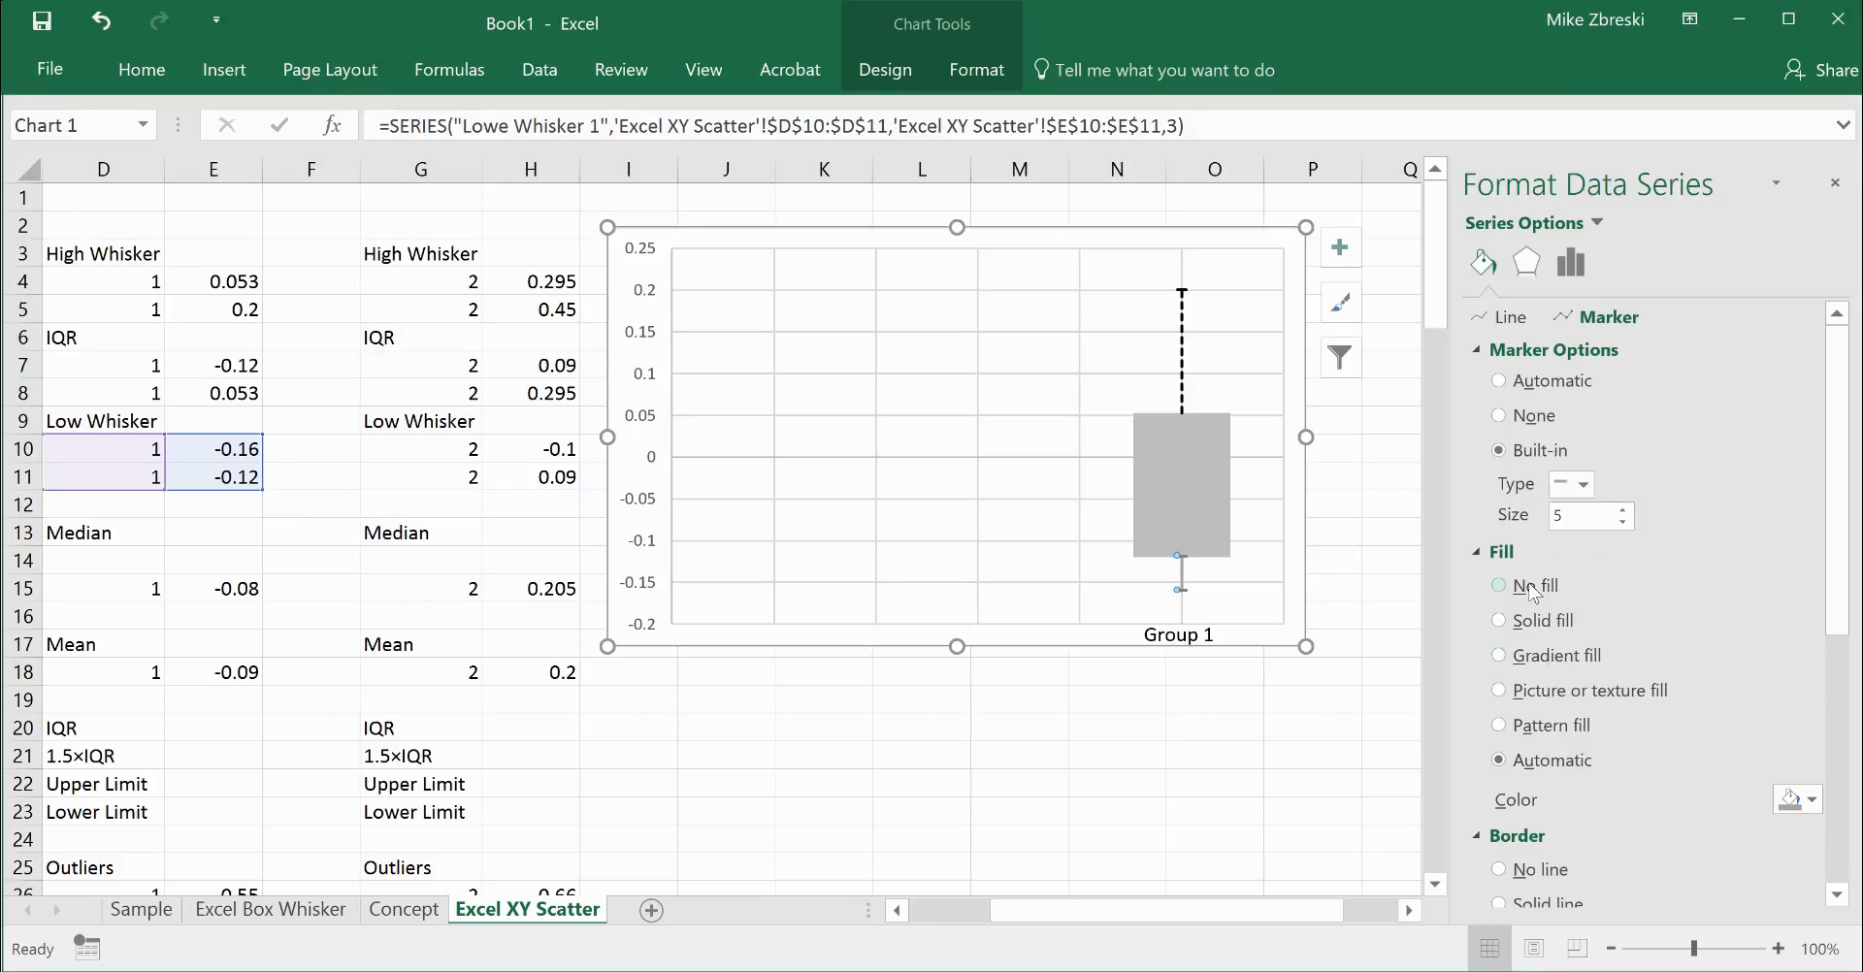
click(1536, 585)
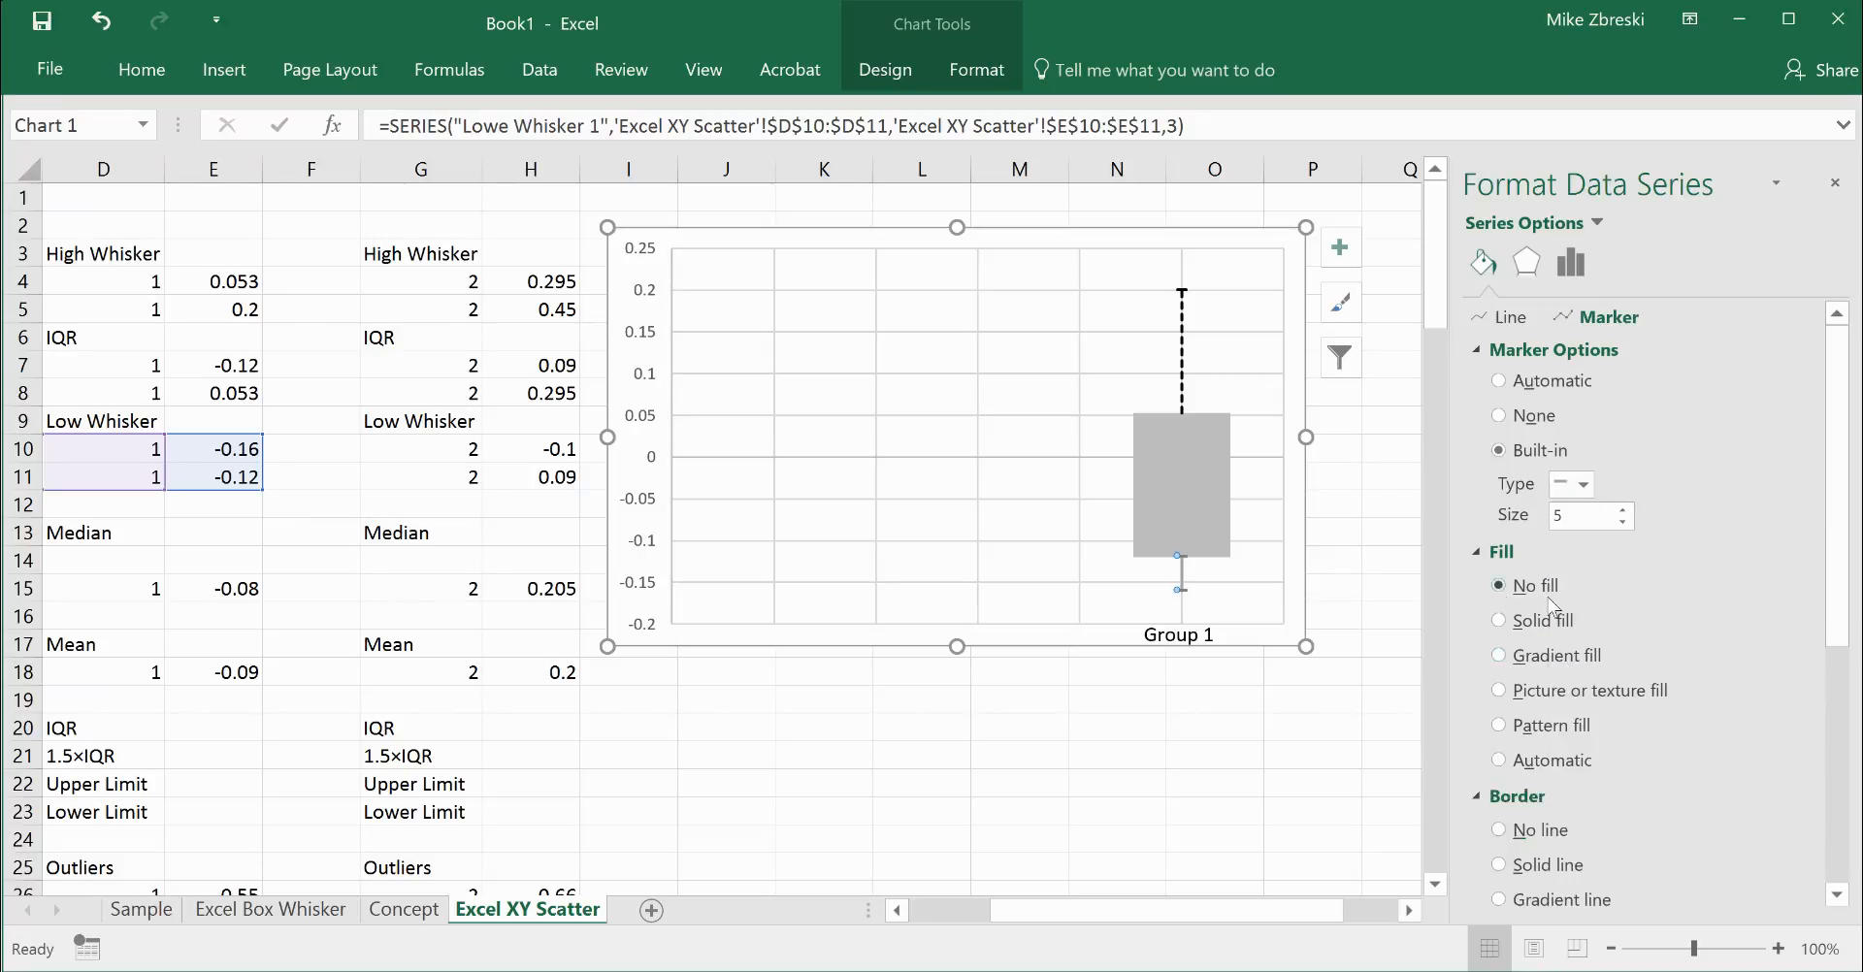
click(1499, 620)
scroll(1650, 769, down, 5)
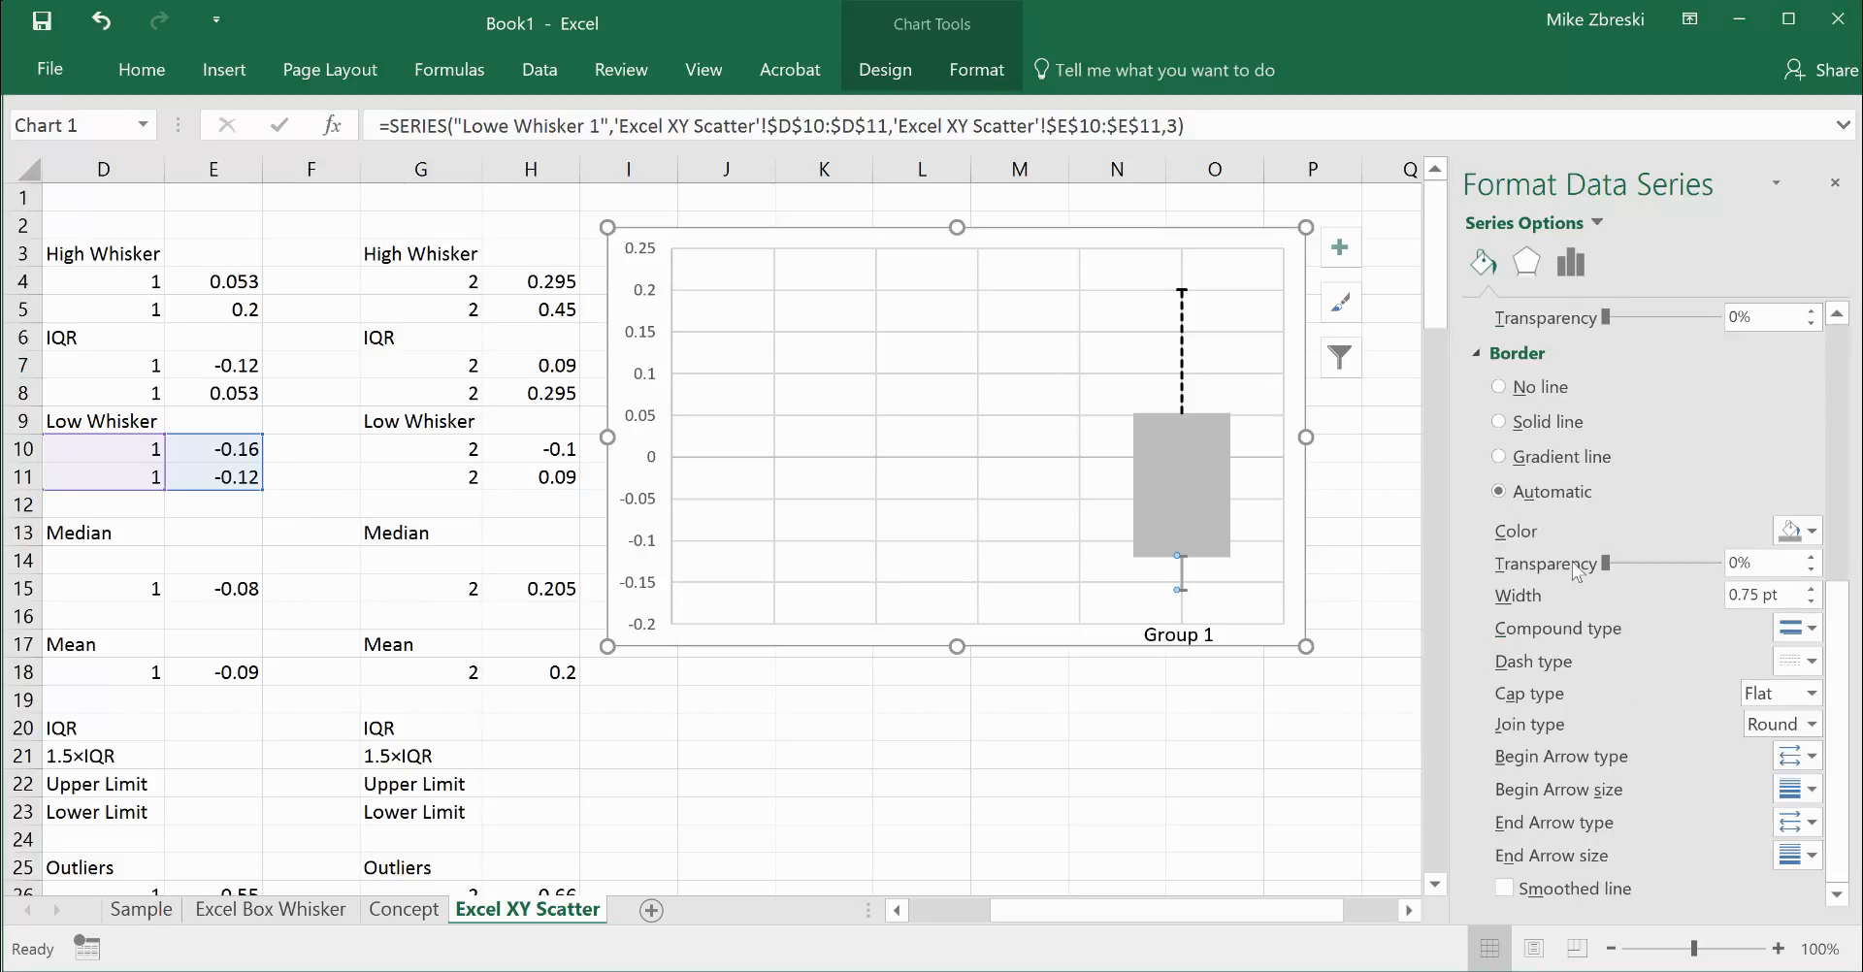
click(1500, 421)
click(1182, 559)
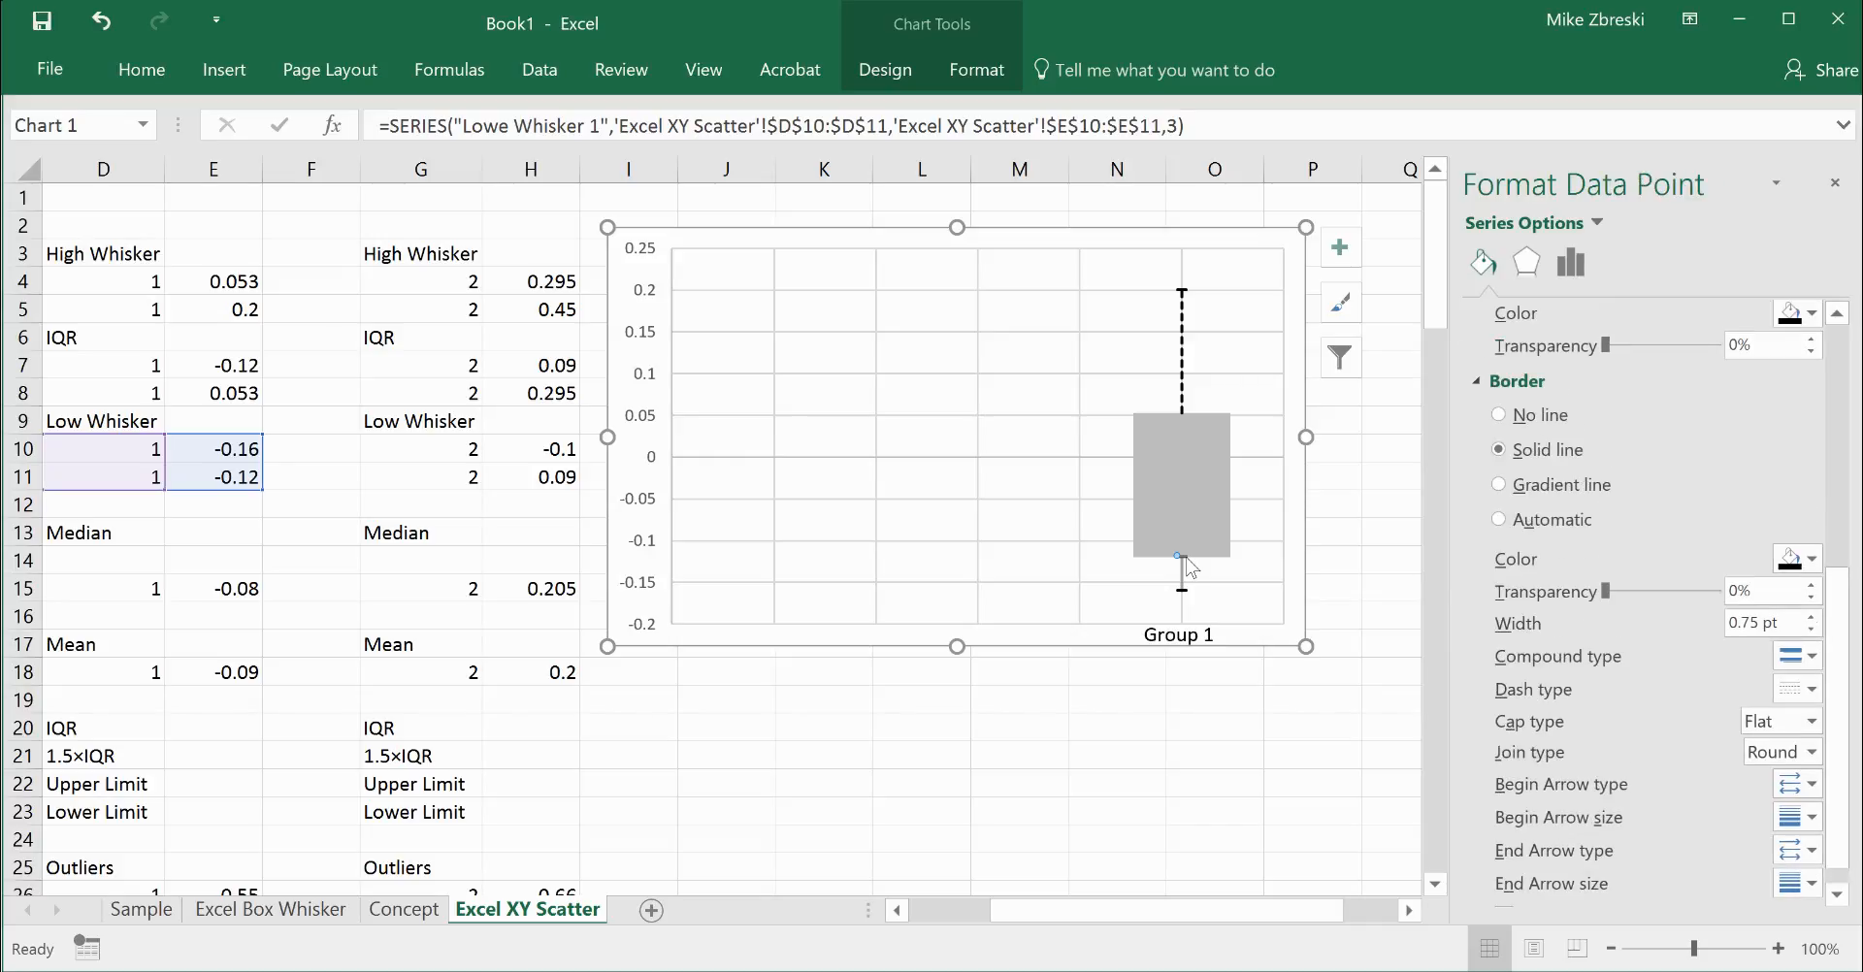
key(ctrl+z)
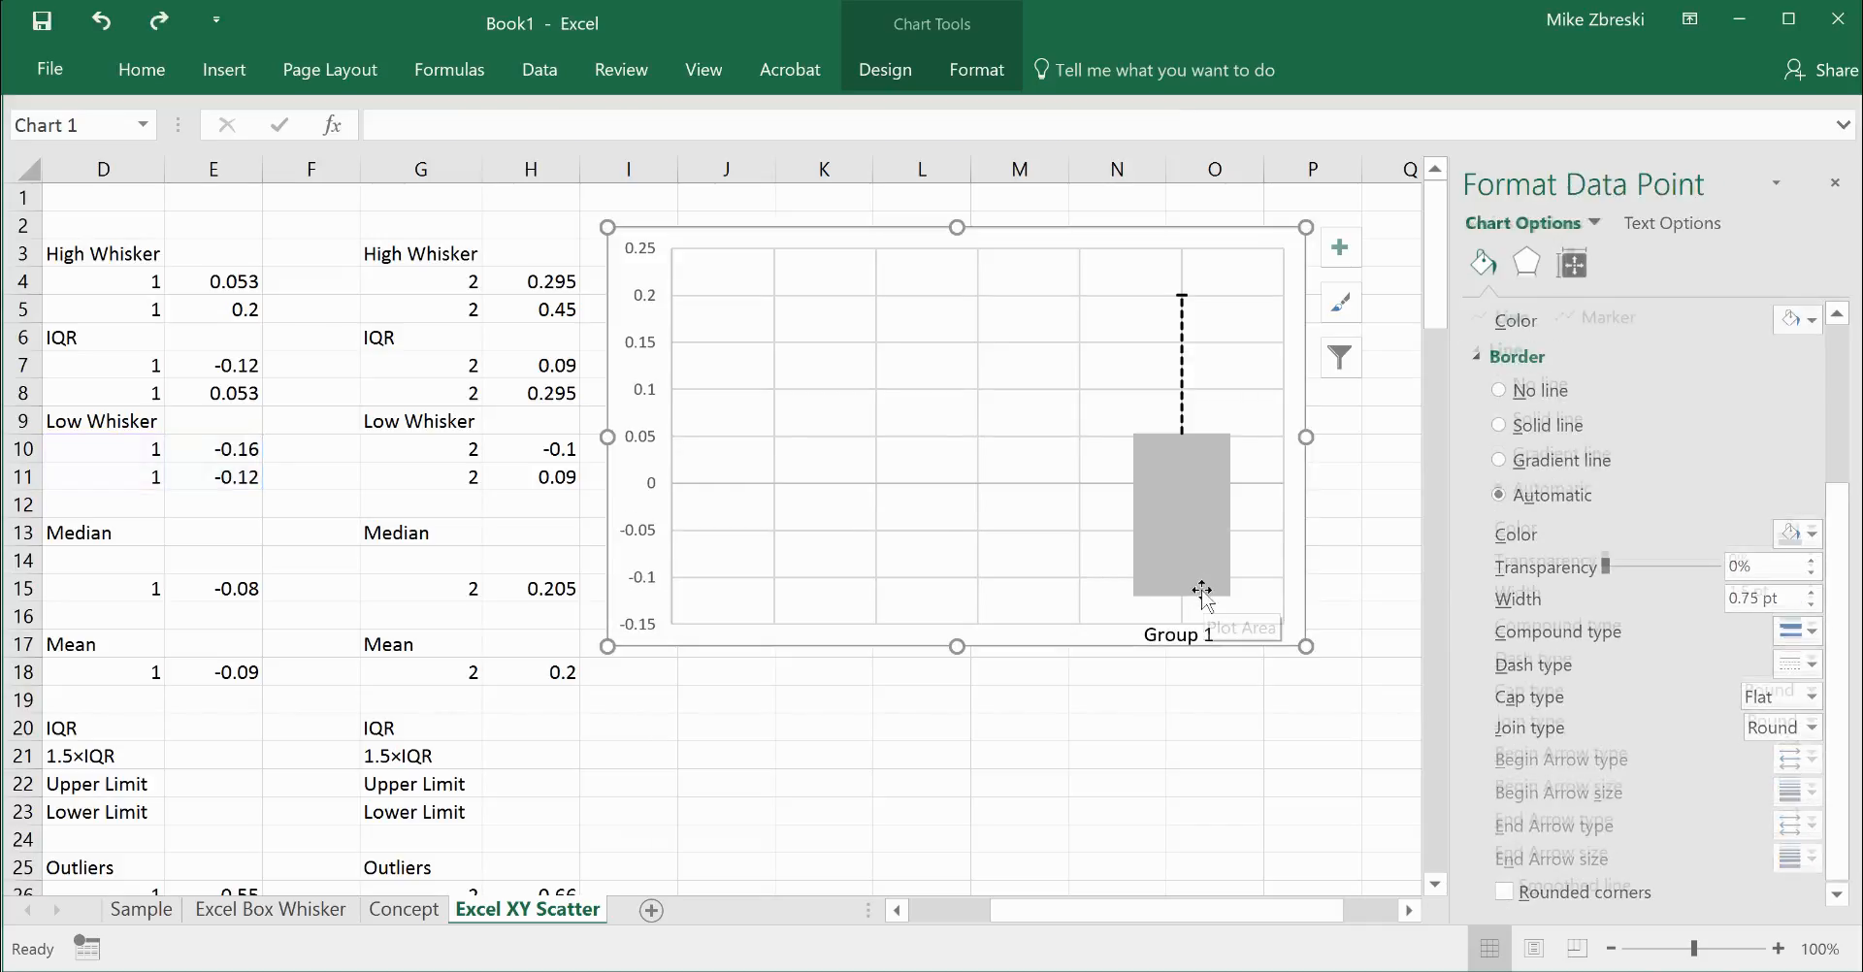
key(ctrl+y)
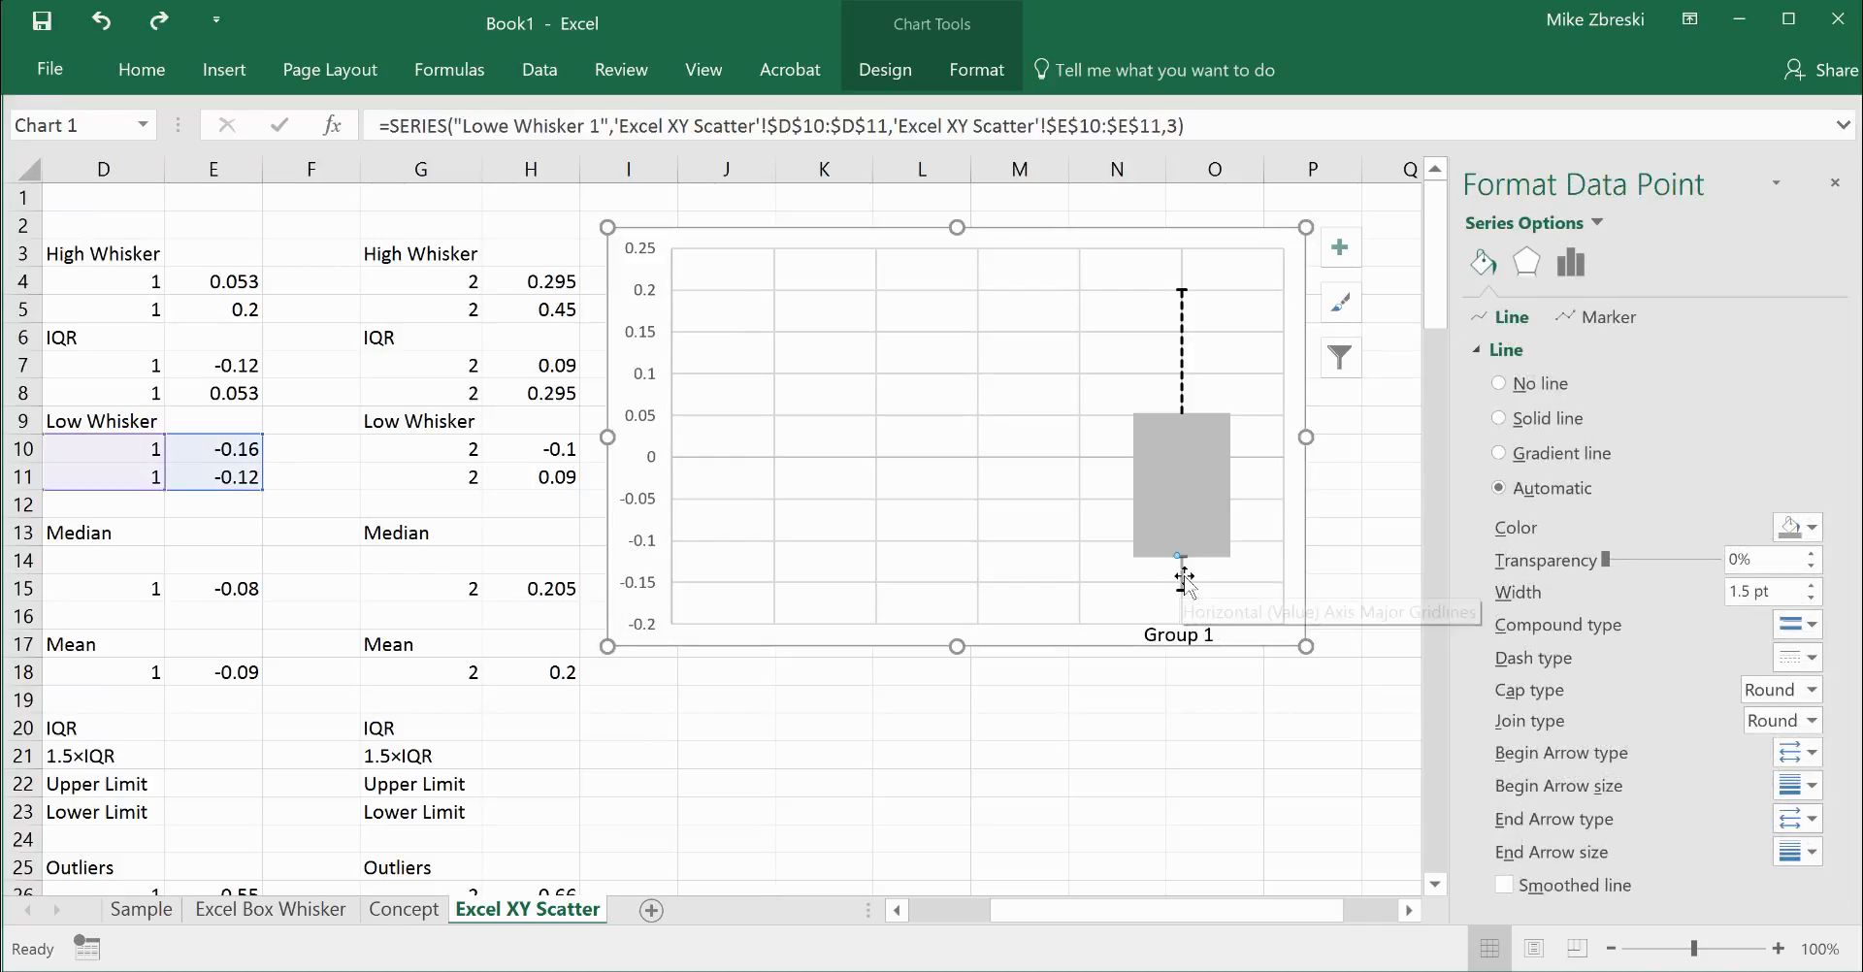
Remove the marker from the low whisker's upper data point, where it meets the box.
click(1182, 582)
click(1182, 586)
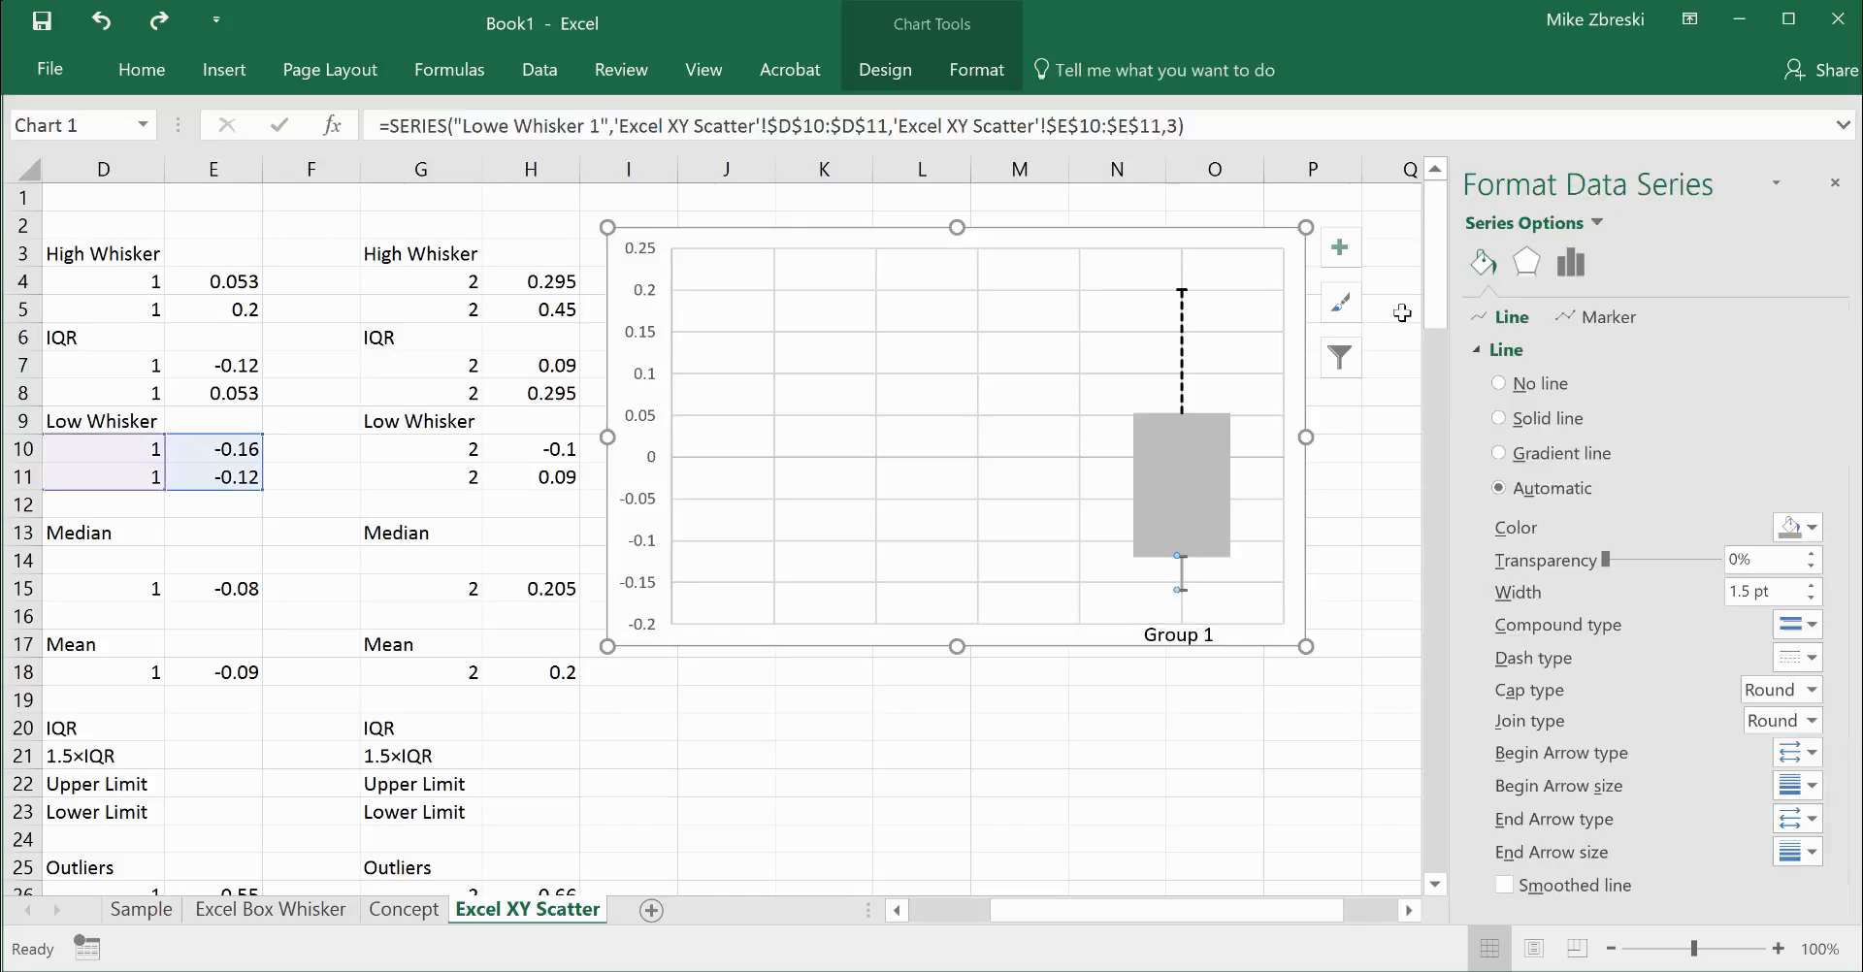
click(1591, 318)
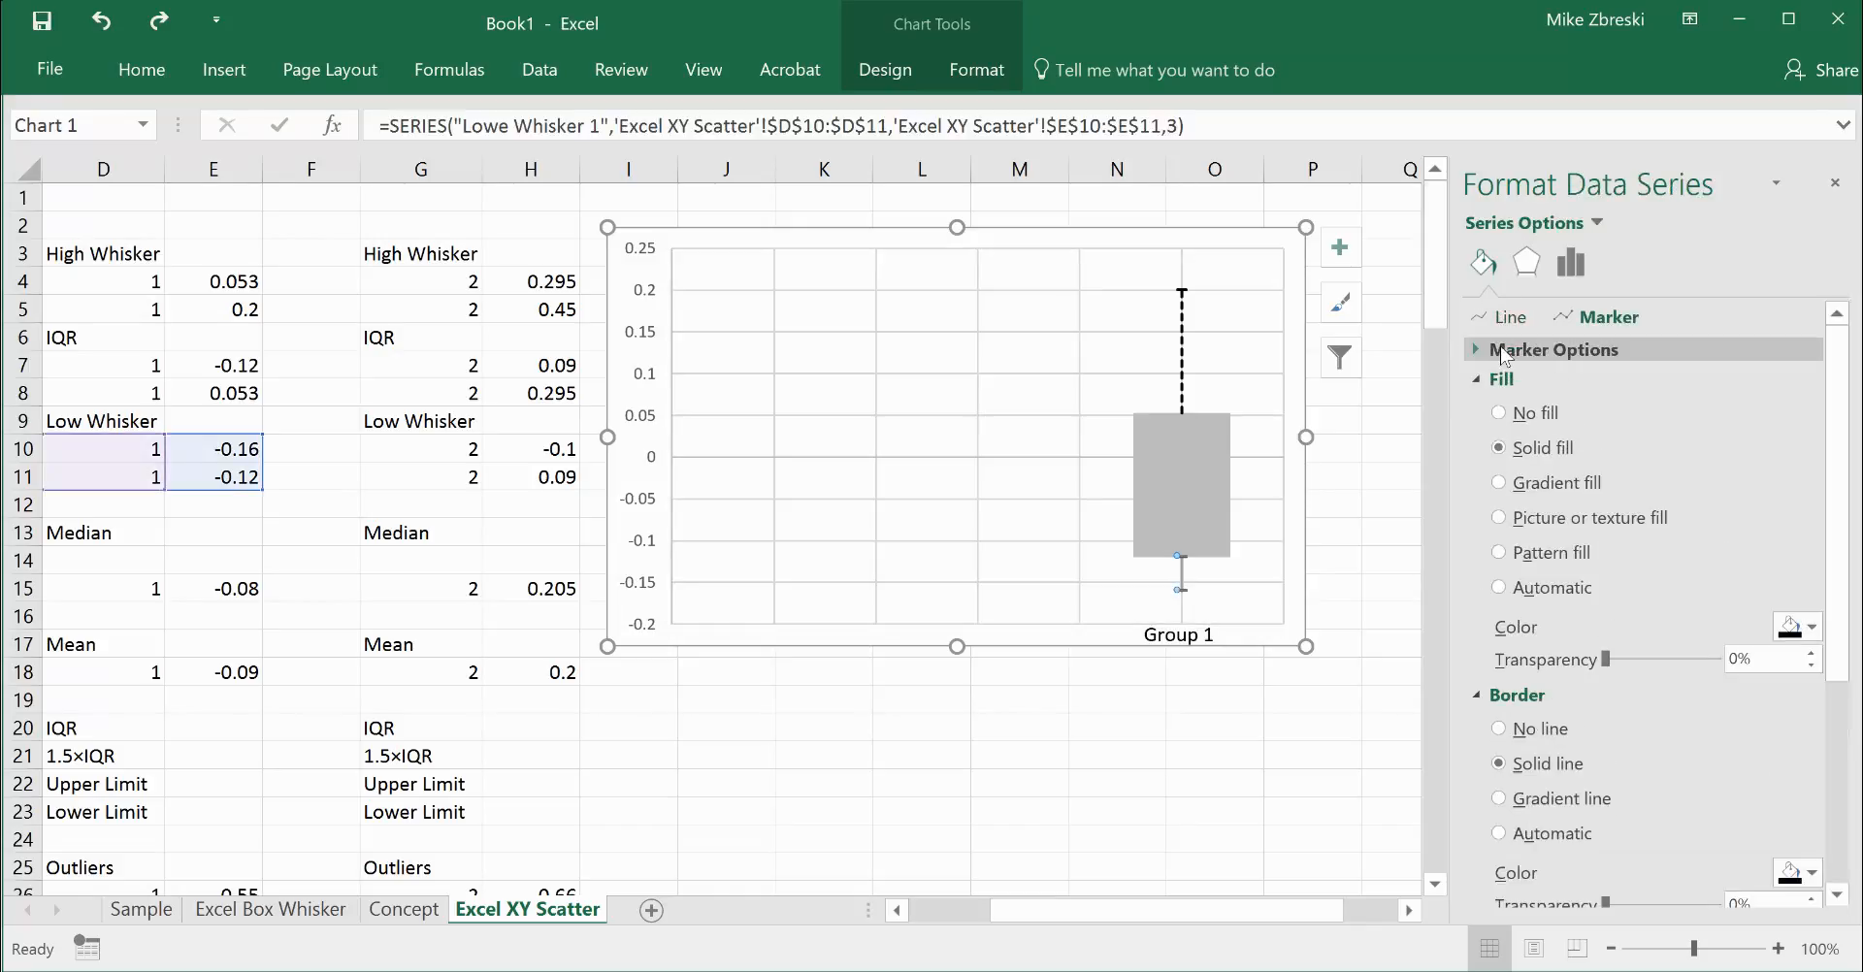
click(1186, 560)
click(1548, 350)
click(1507, 417)
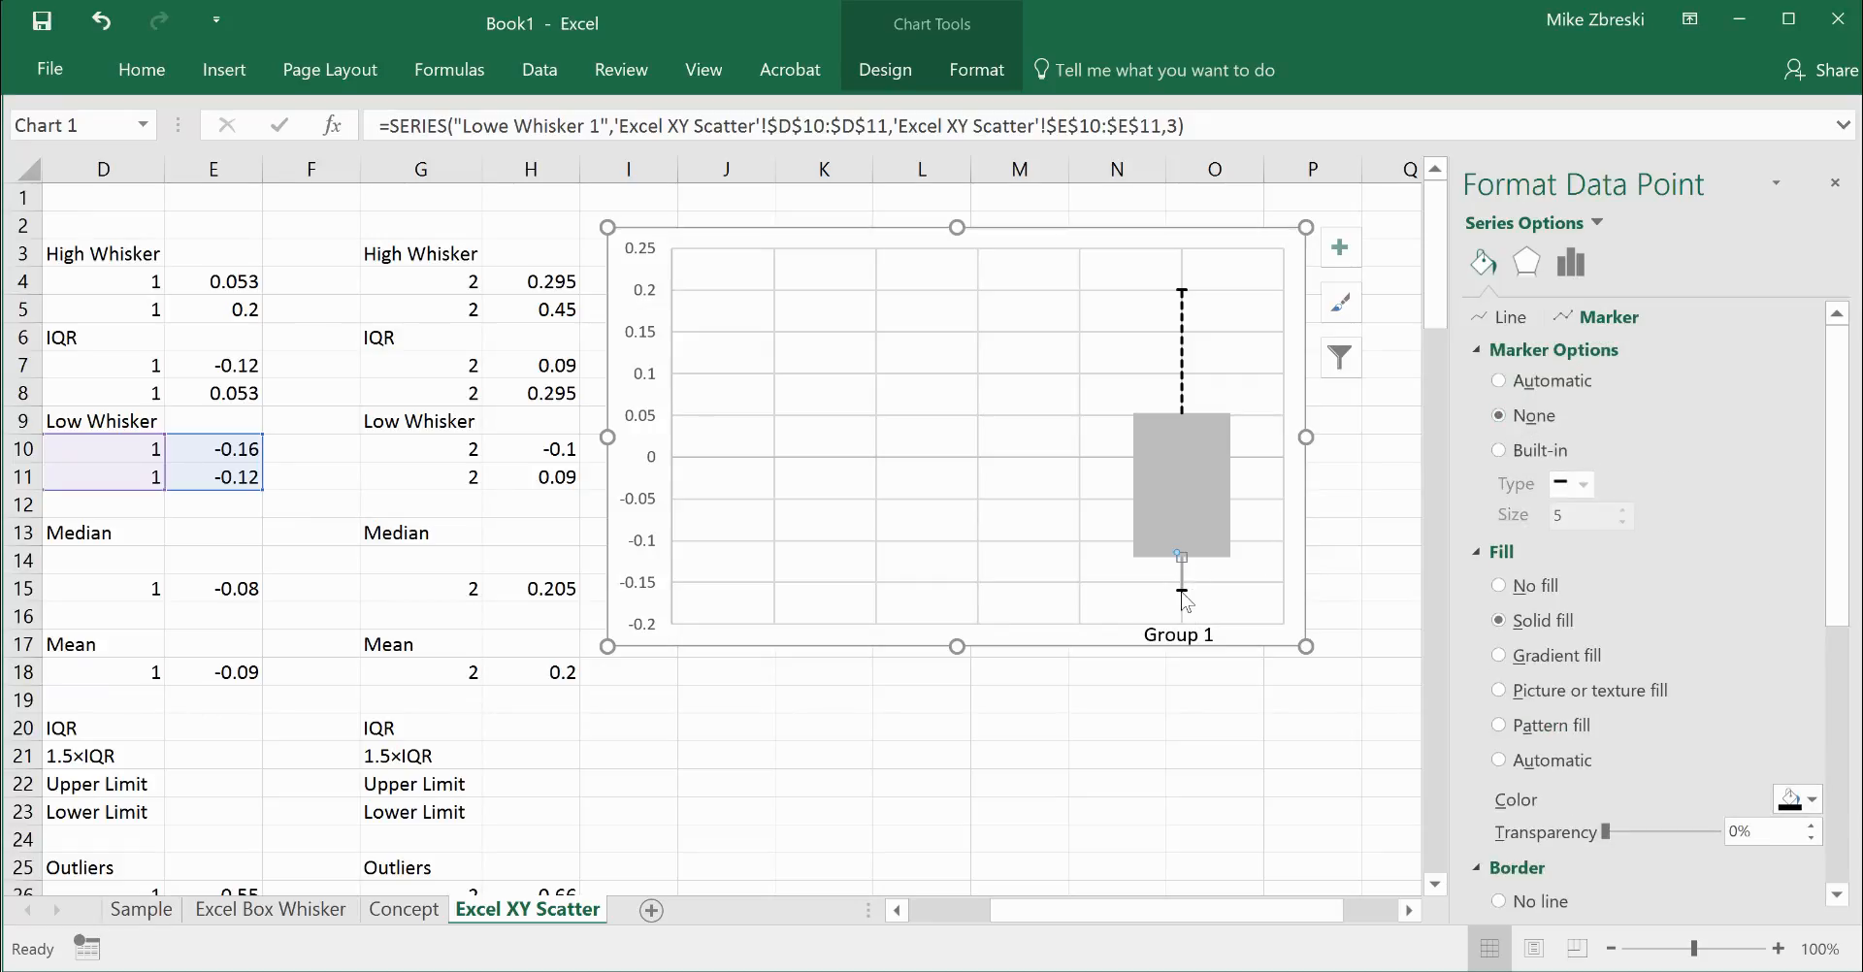
click(1368, 561)
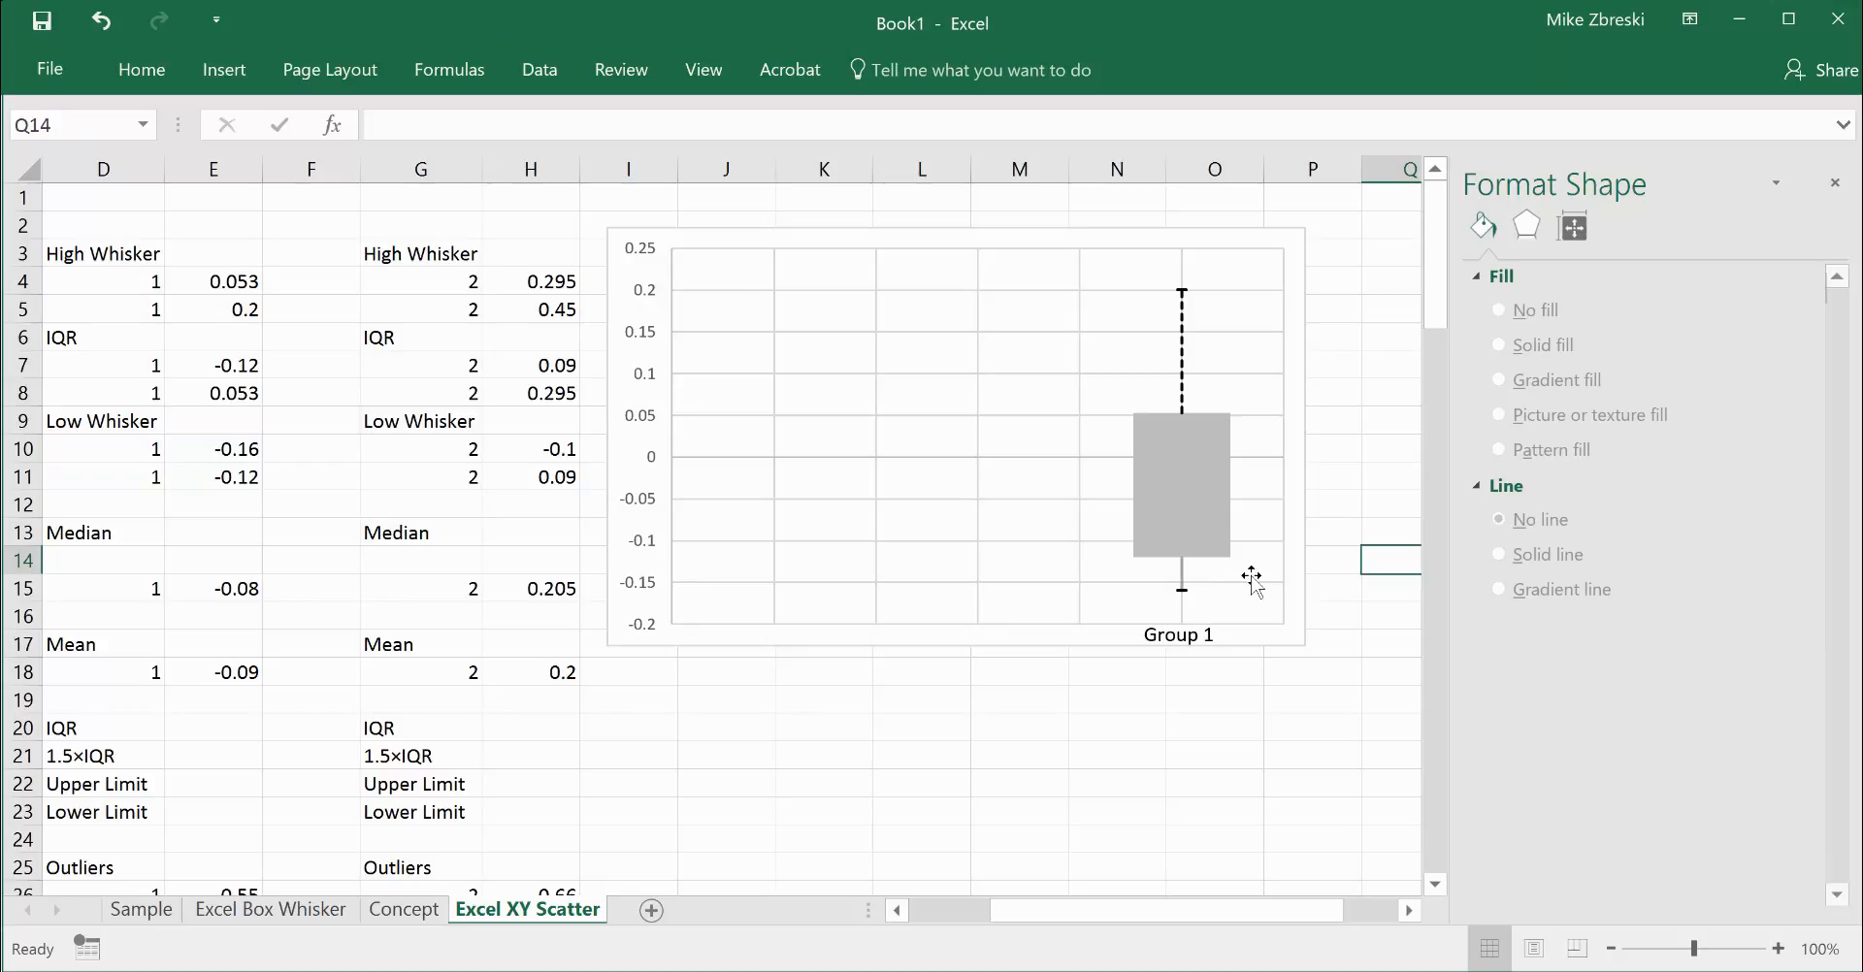
Format the low whisker's connecting line as a solid black line with the square-dot dash type, matching the high whisker.
click(1183, 582)
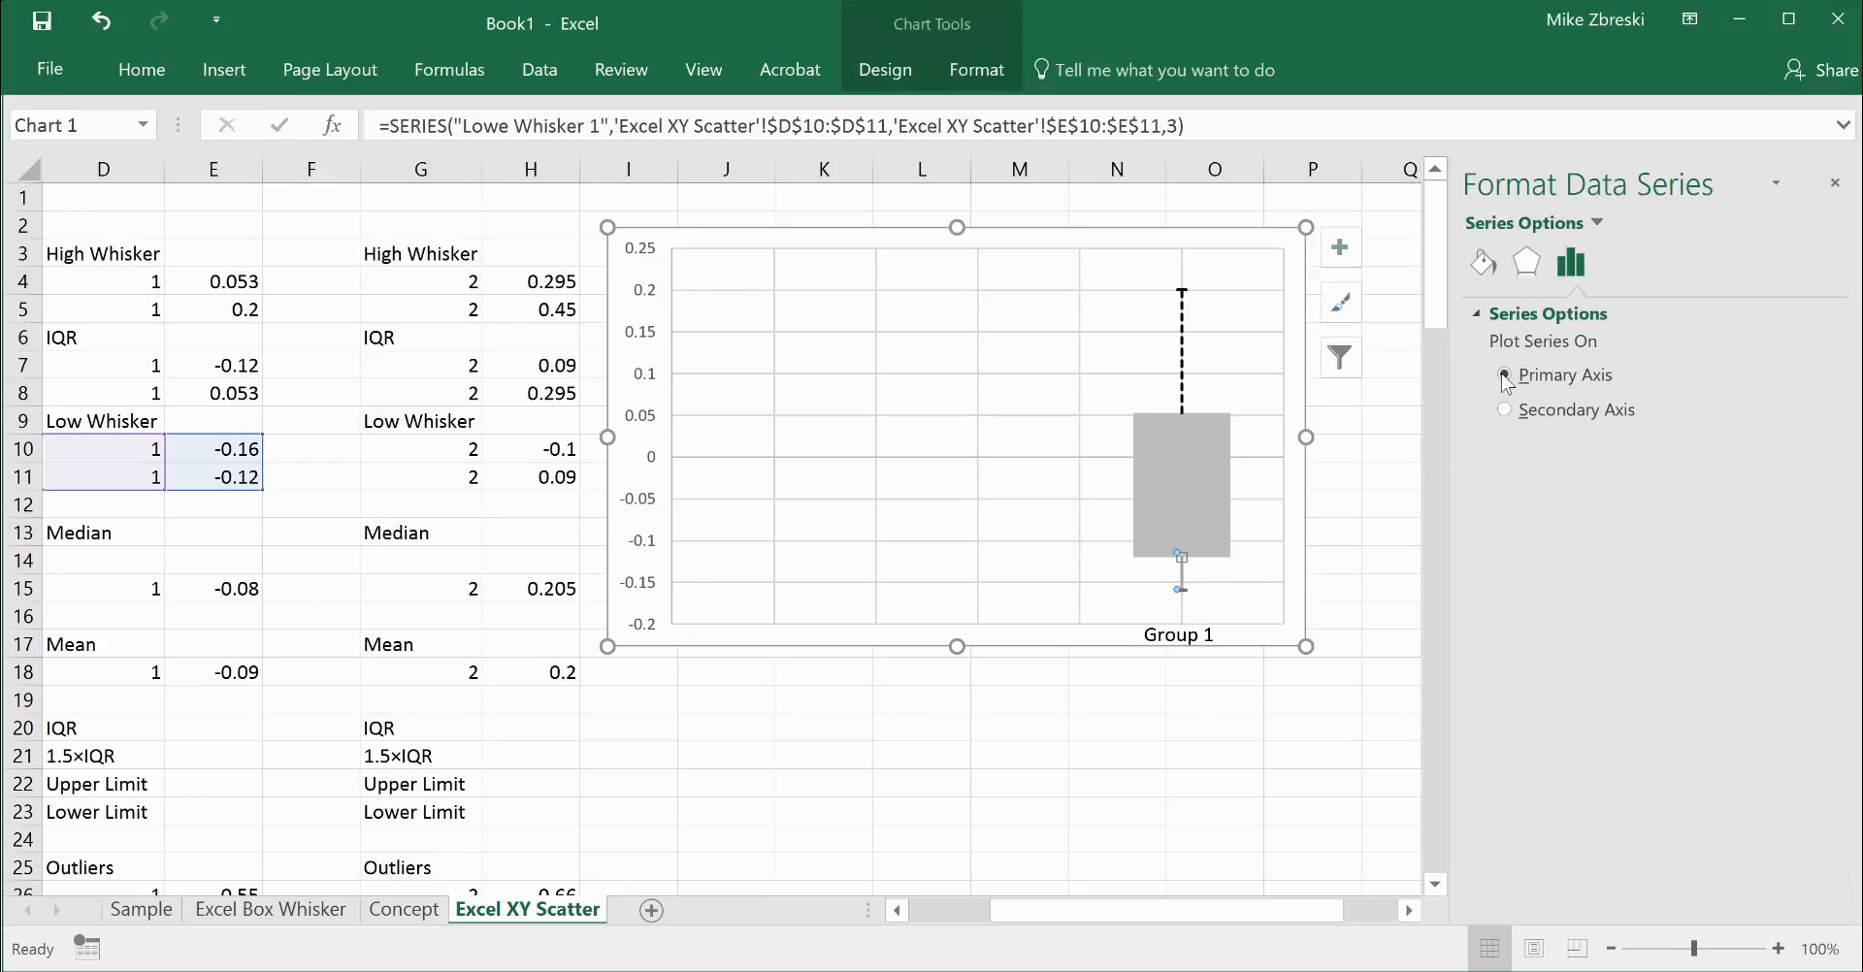
click(1492, 266)
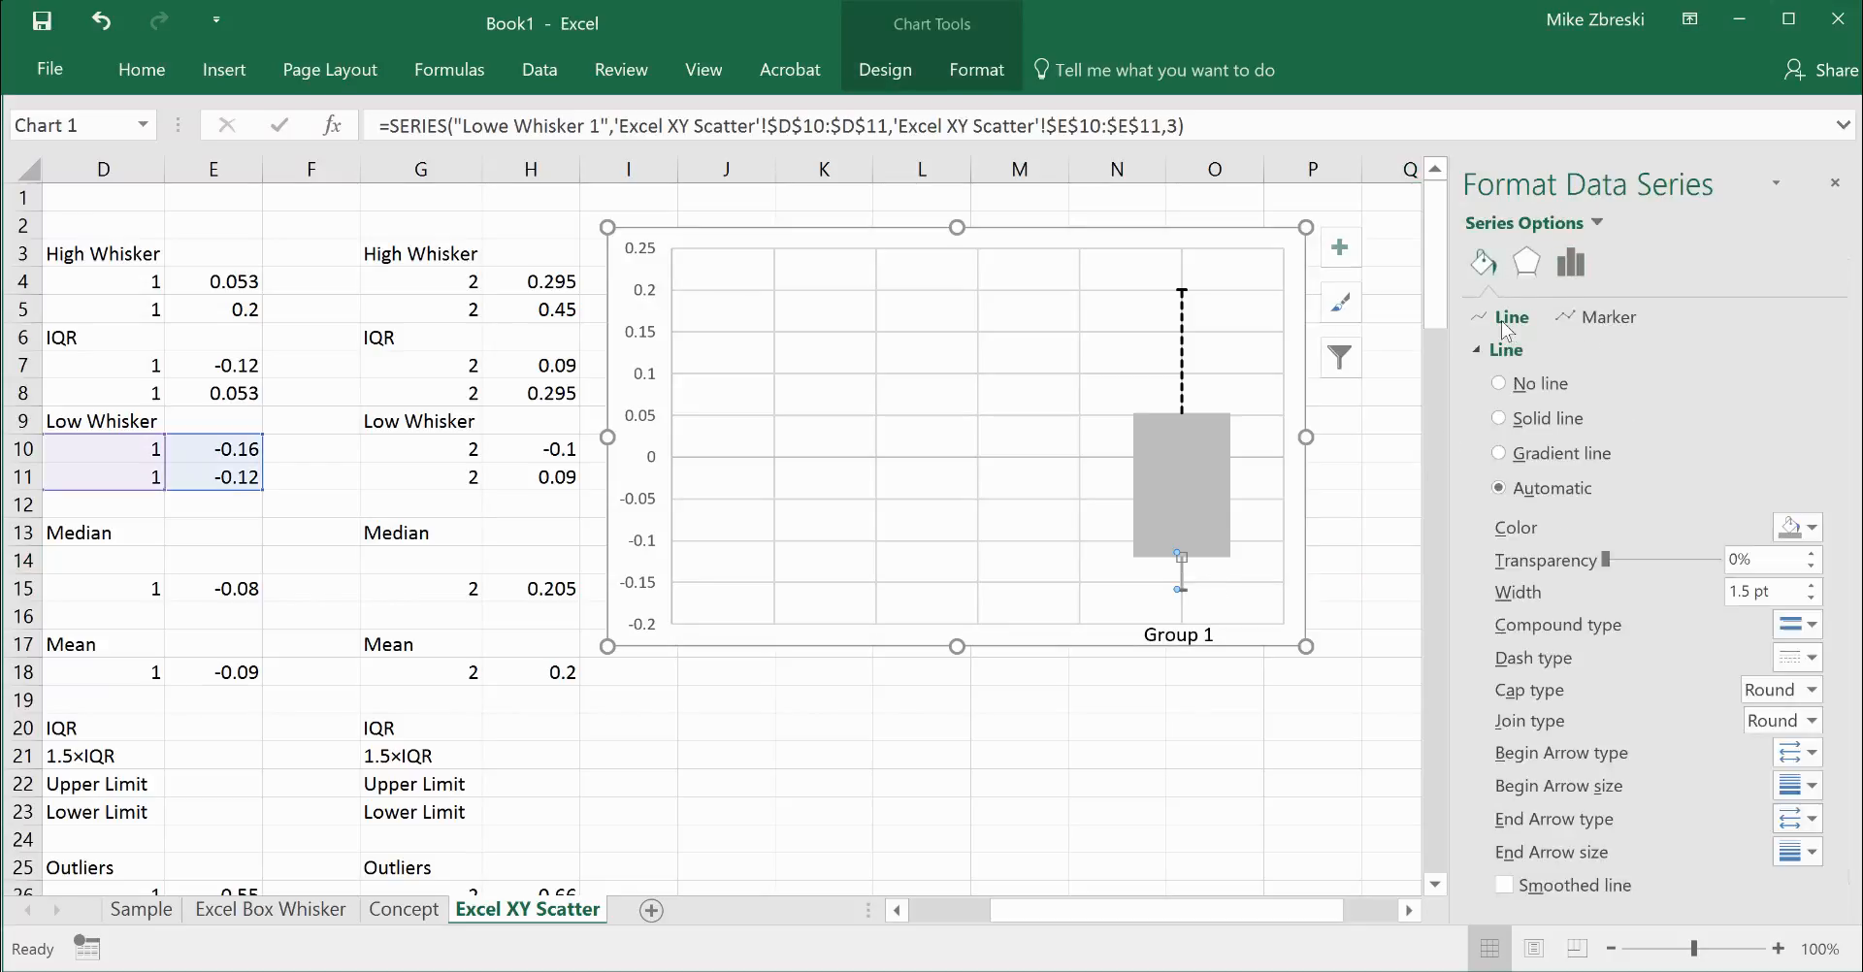
click(1500, 418)
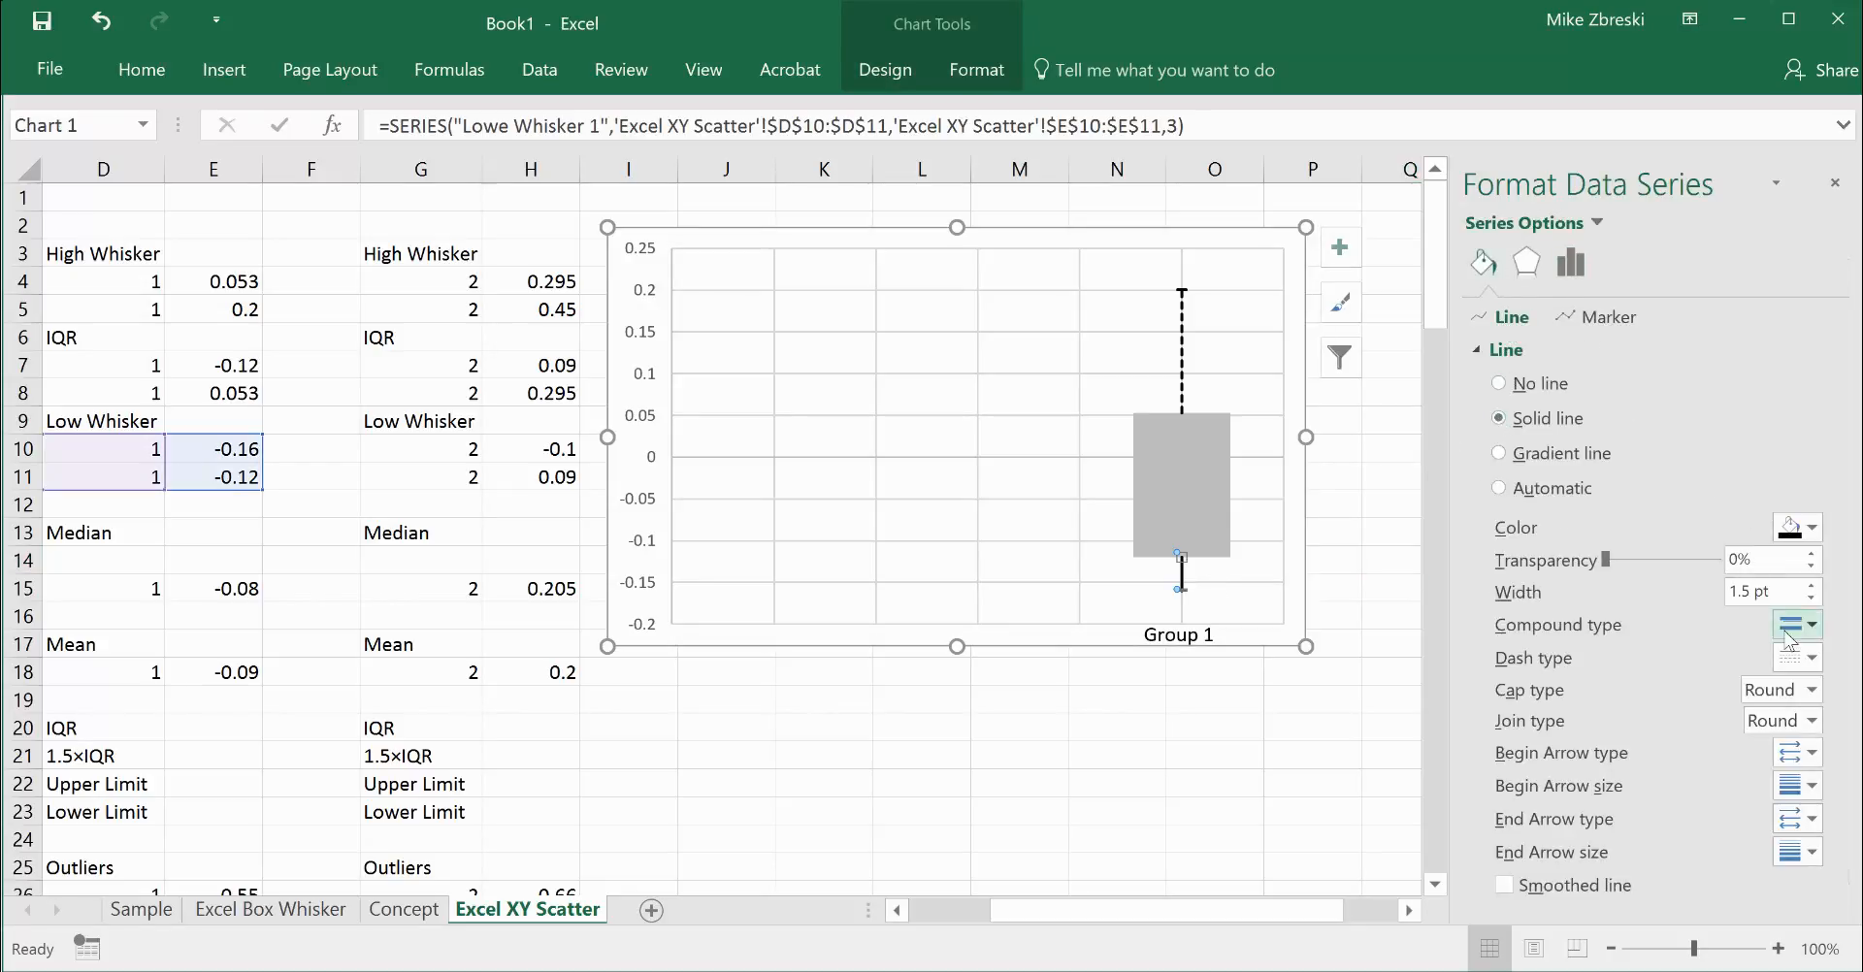
click(1811, 660)
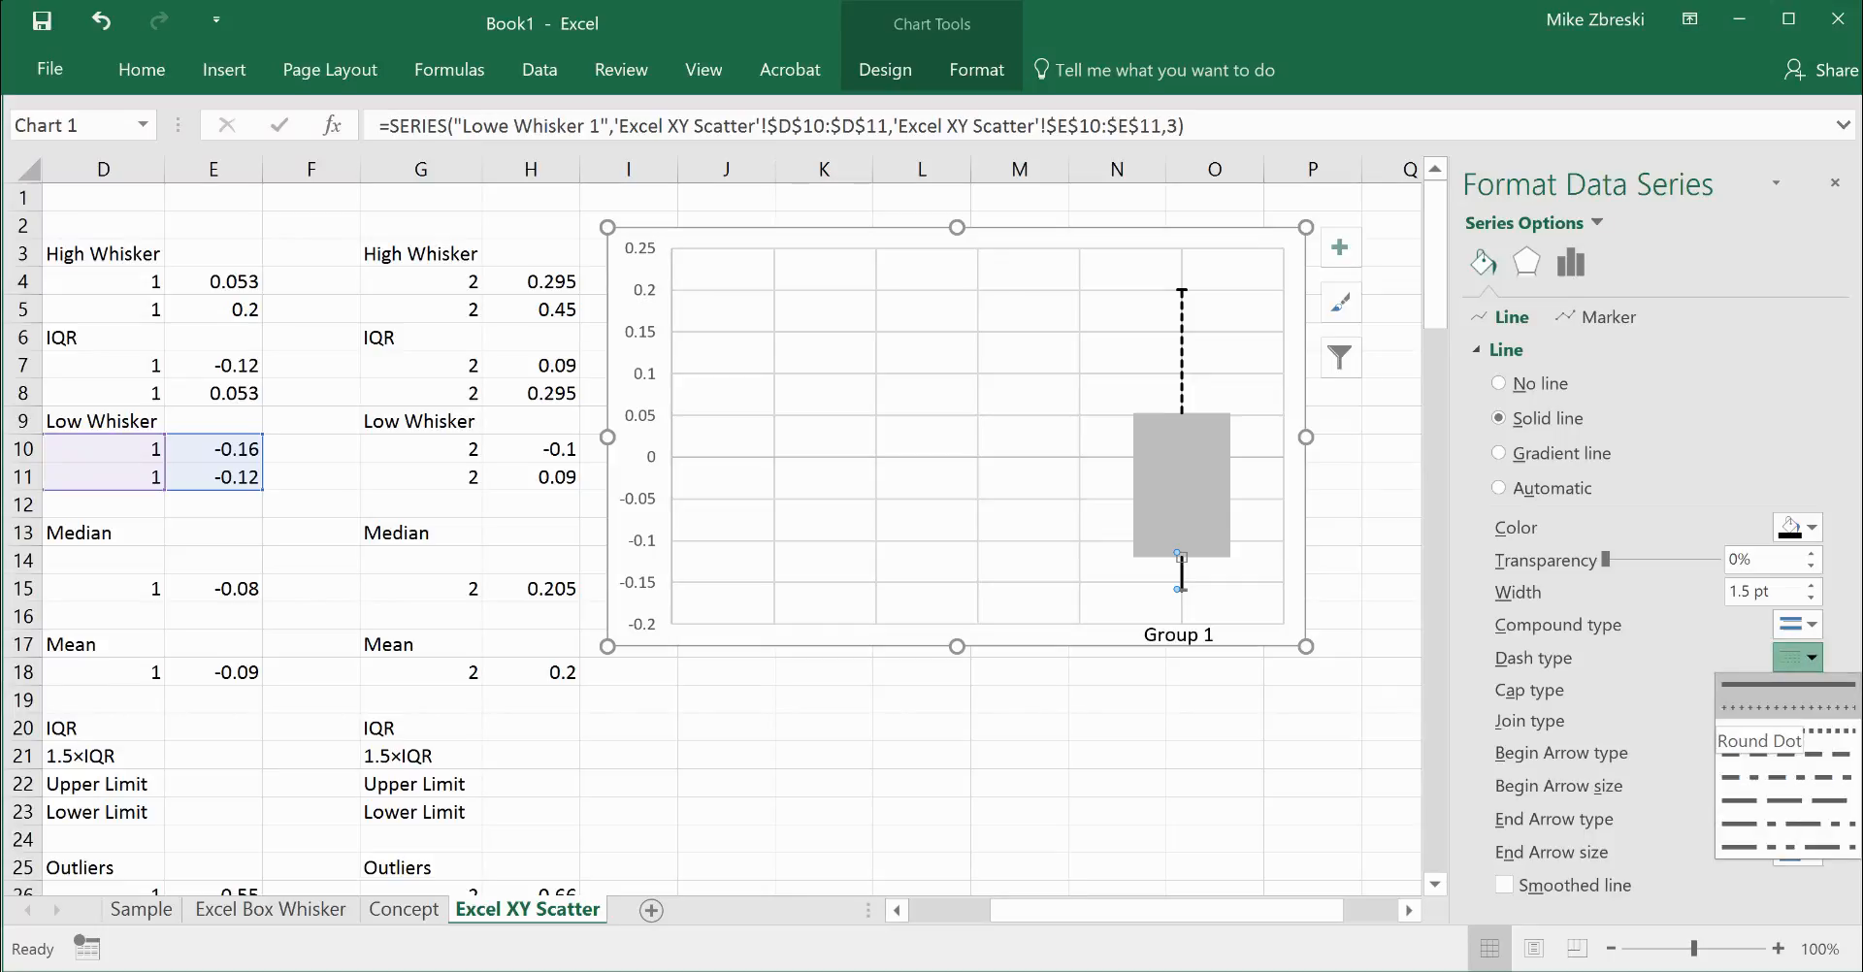
click(1781, 730)
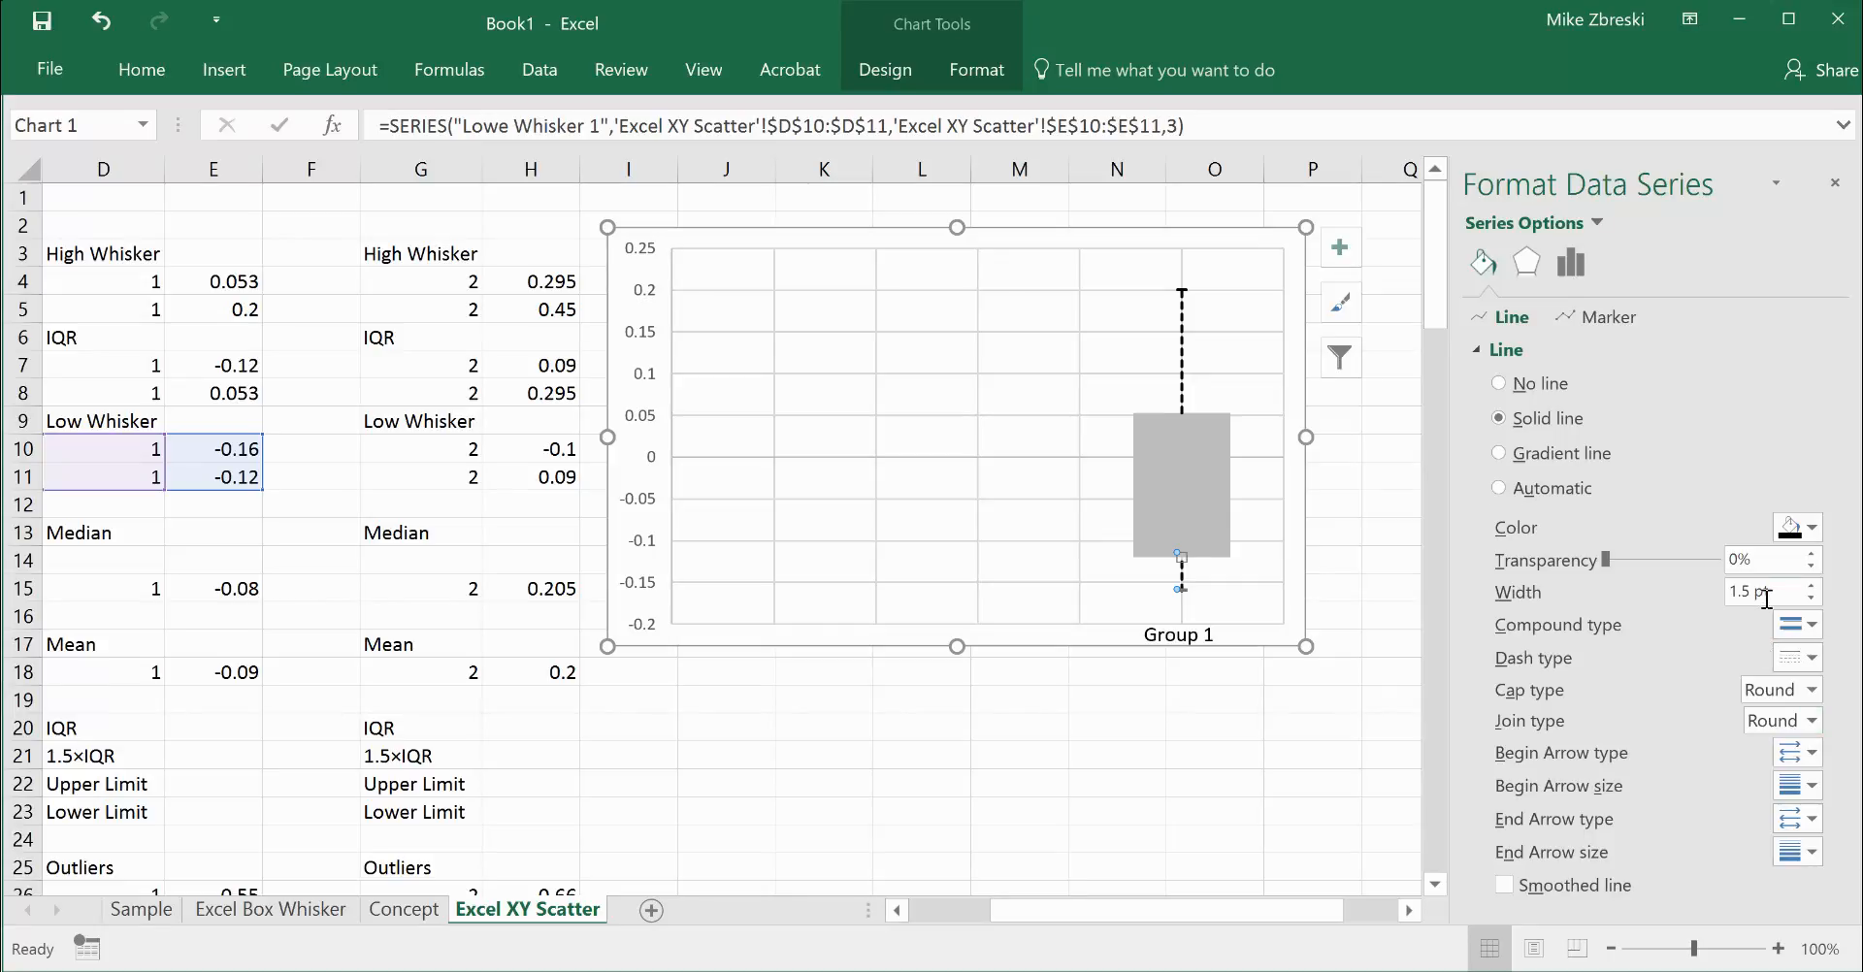
click(1368, 560)
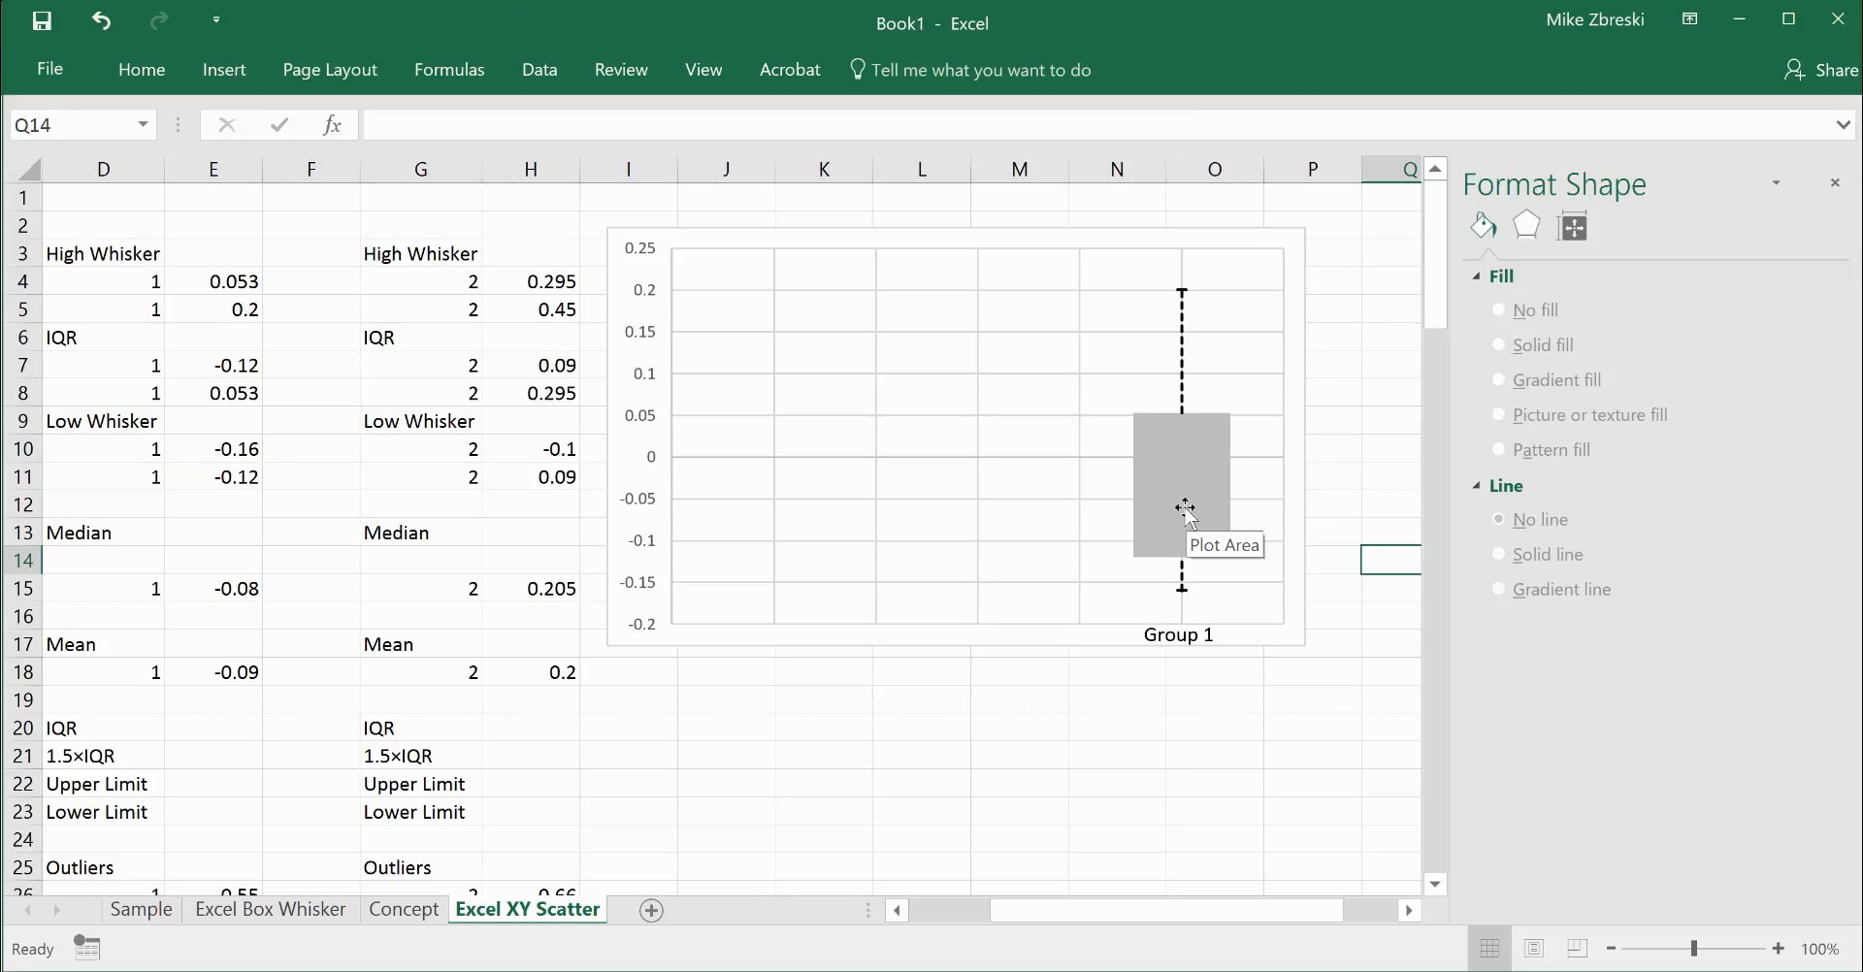
Review the finished chart on the Sample sheet and the IQR, limit and outlier rows on the Excel XY Scatter sheet.
click(141, 910)
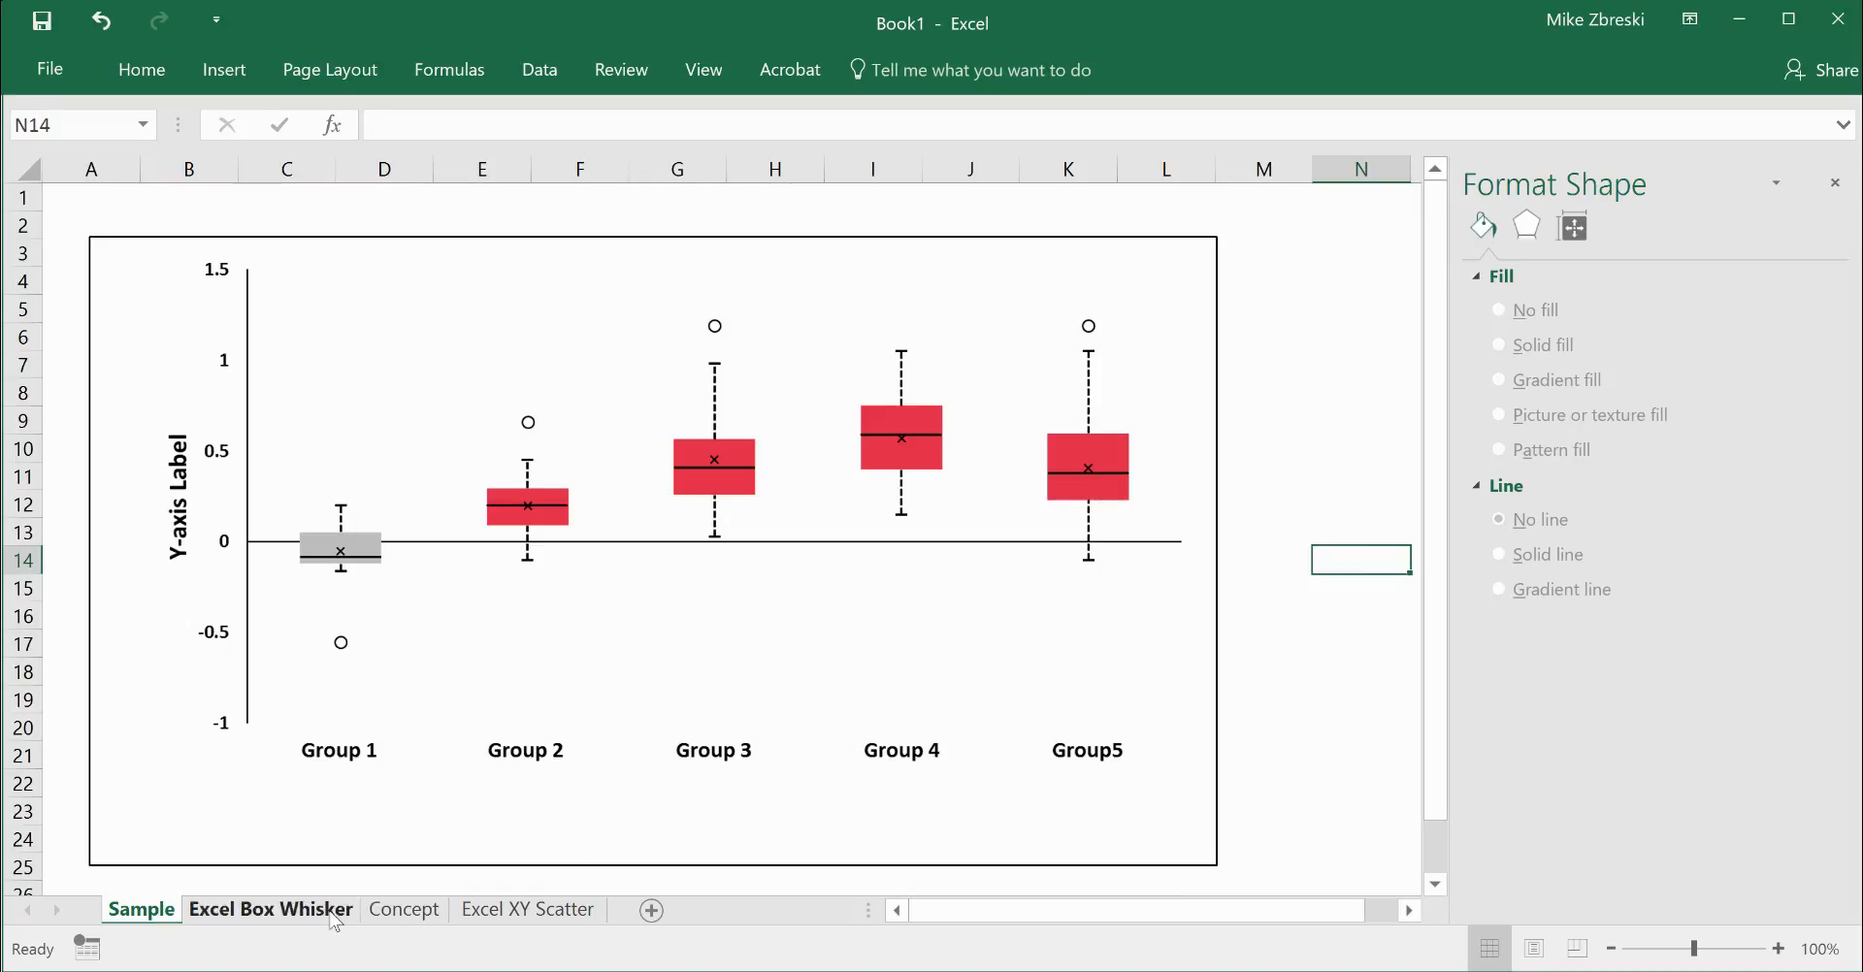
click(527, 910)
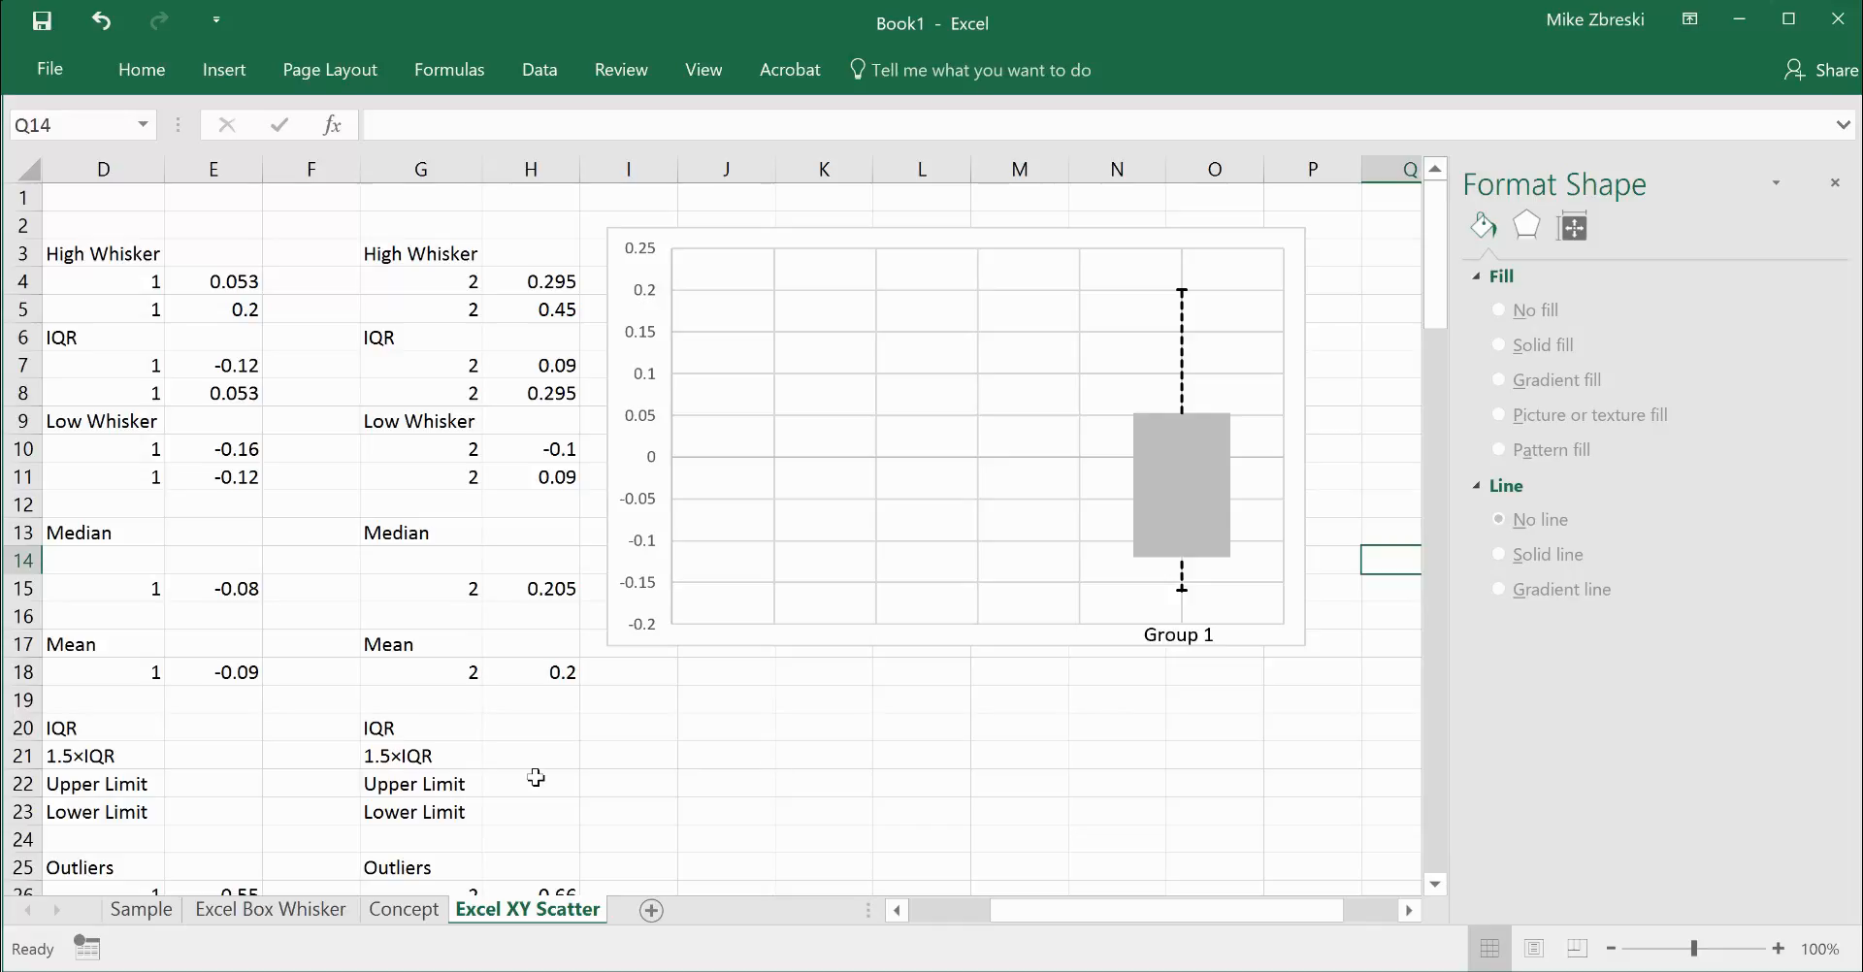
drag(1049, 914, 951, 909)
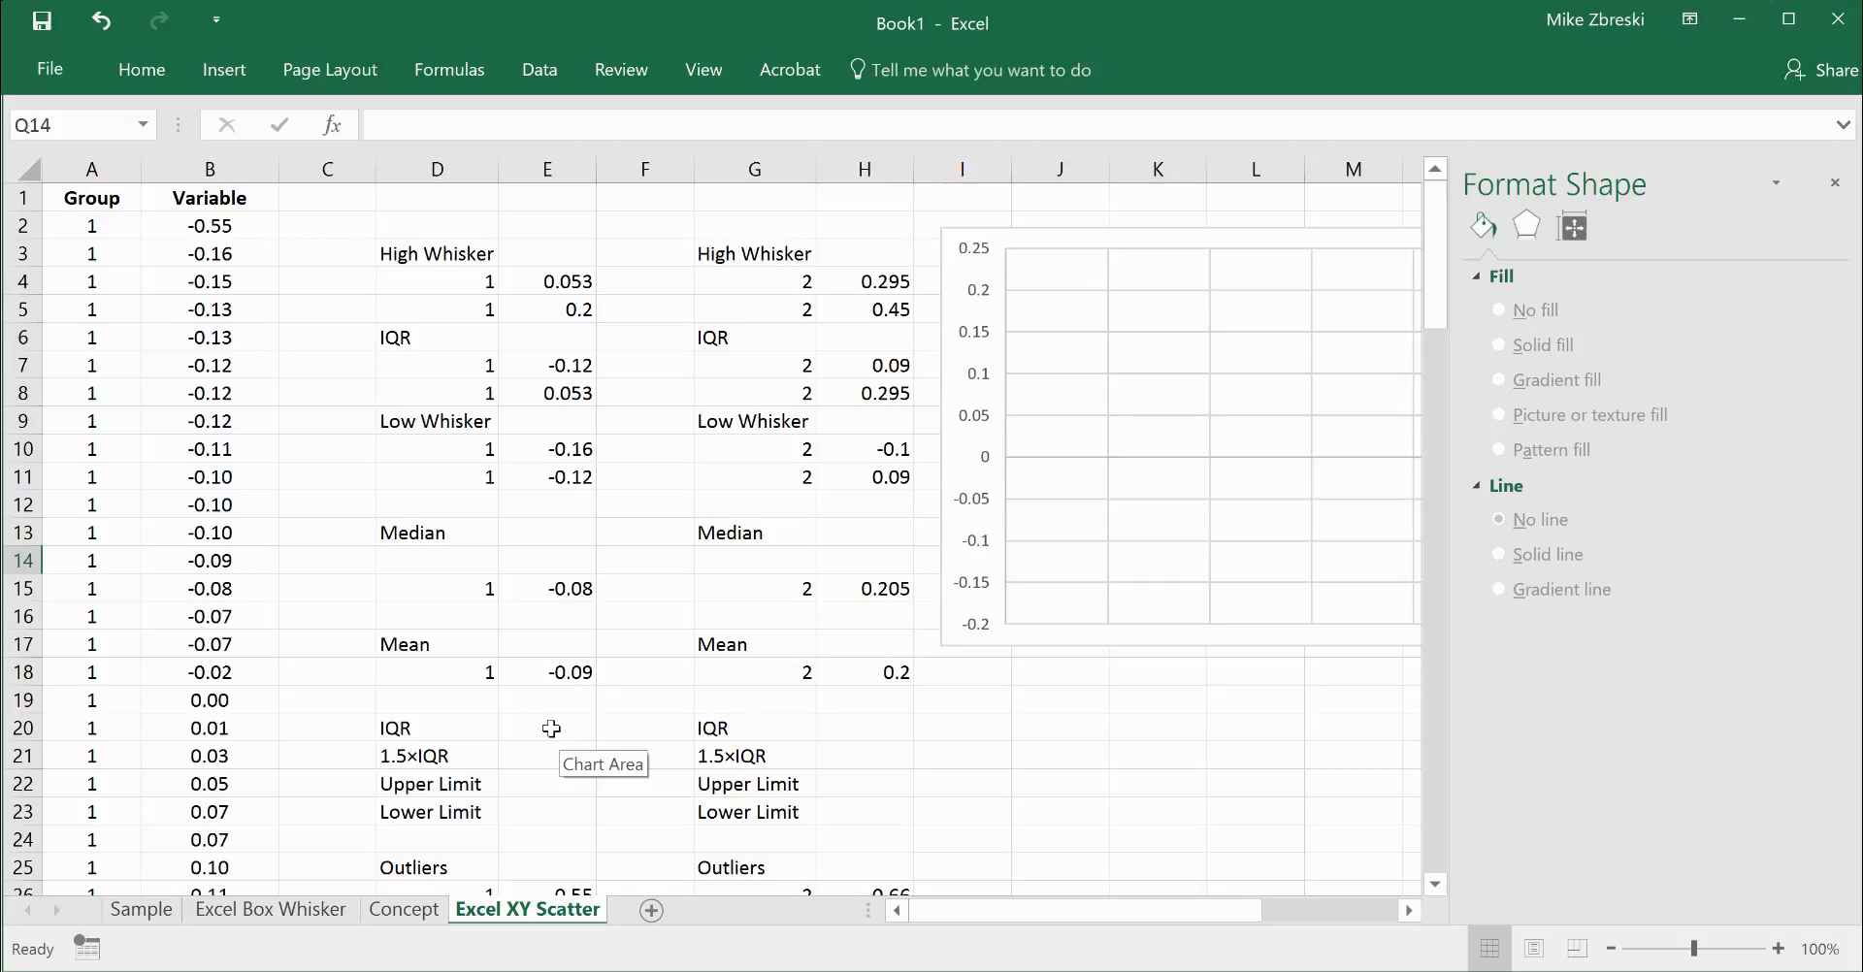
click(551, 729)
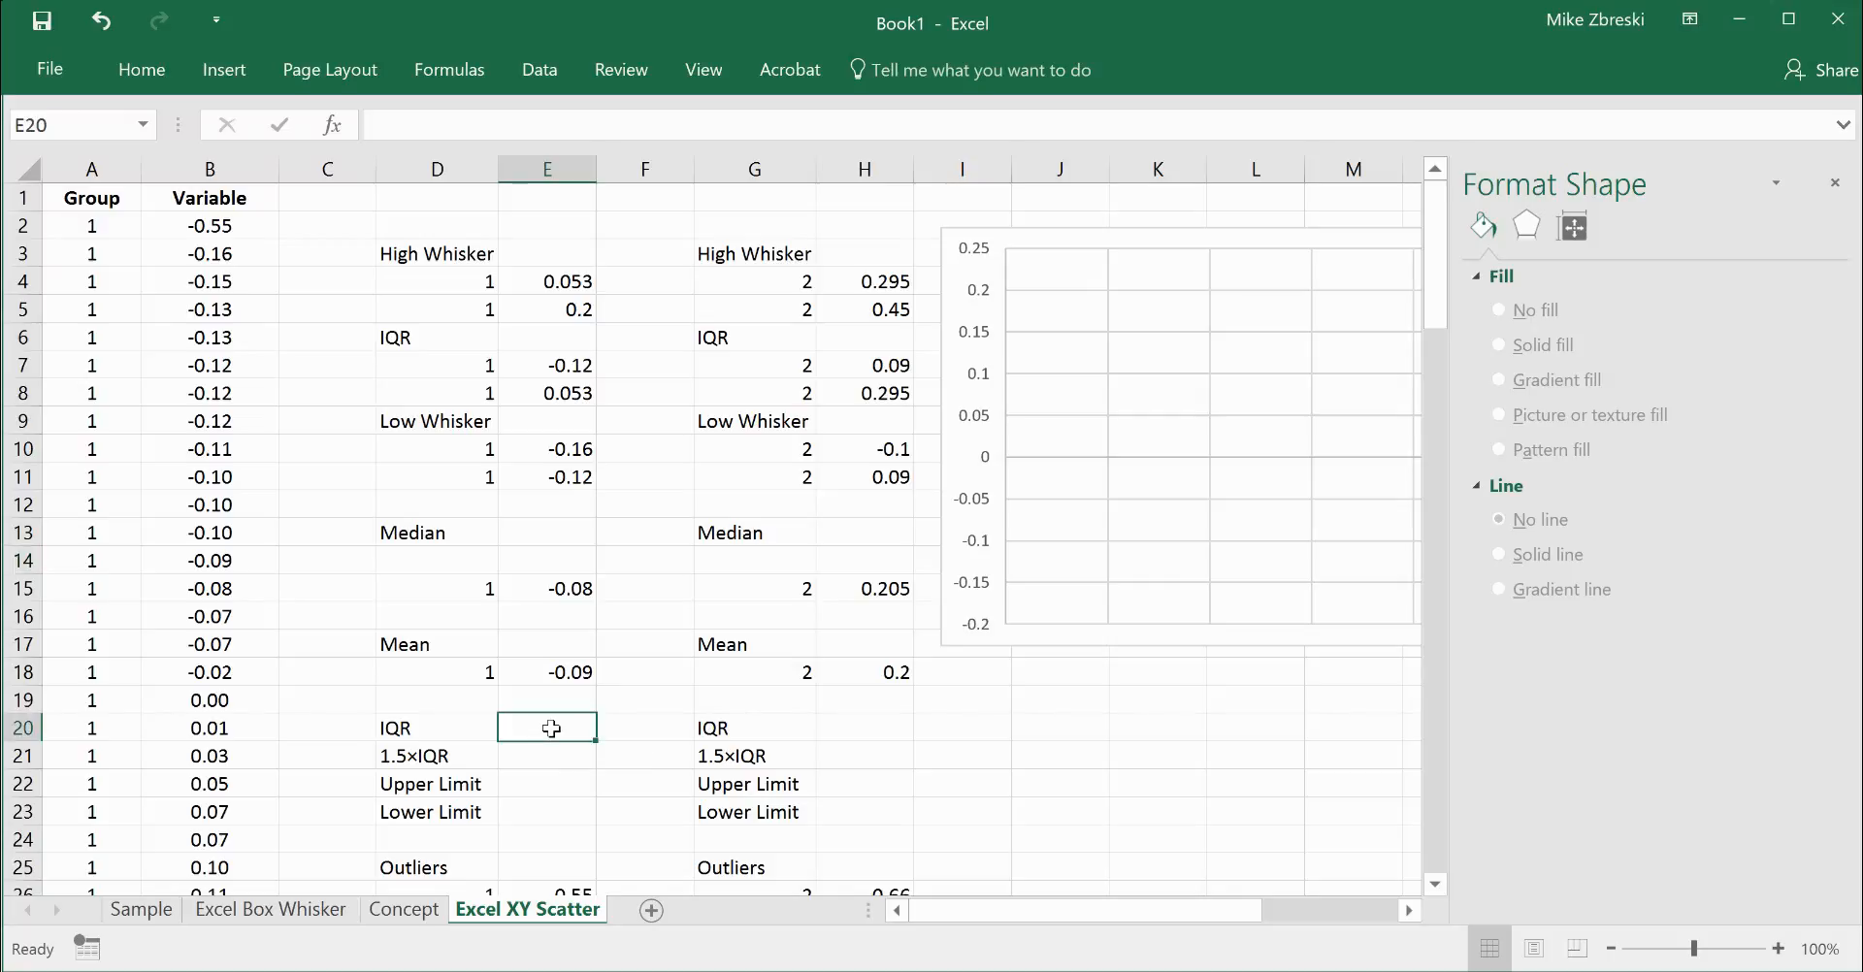
scroll(615, 553, down, 3)
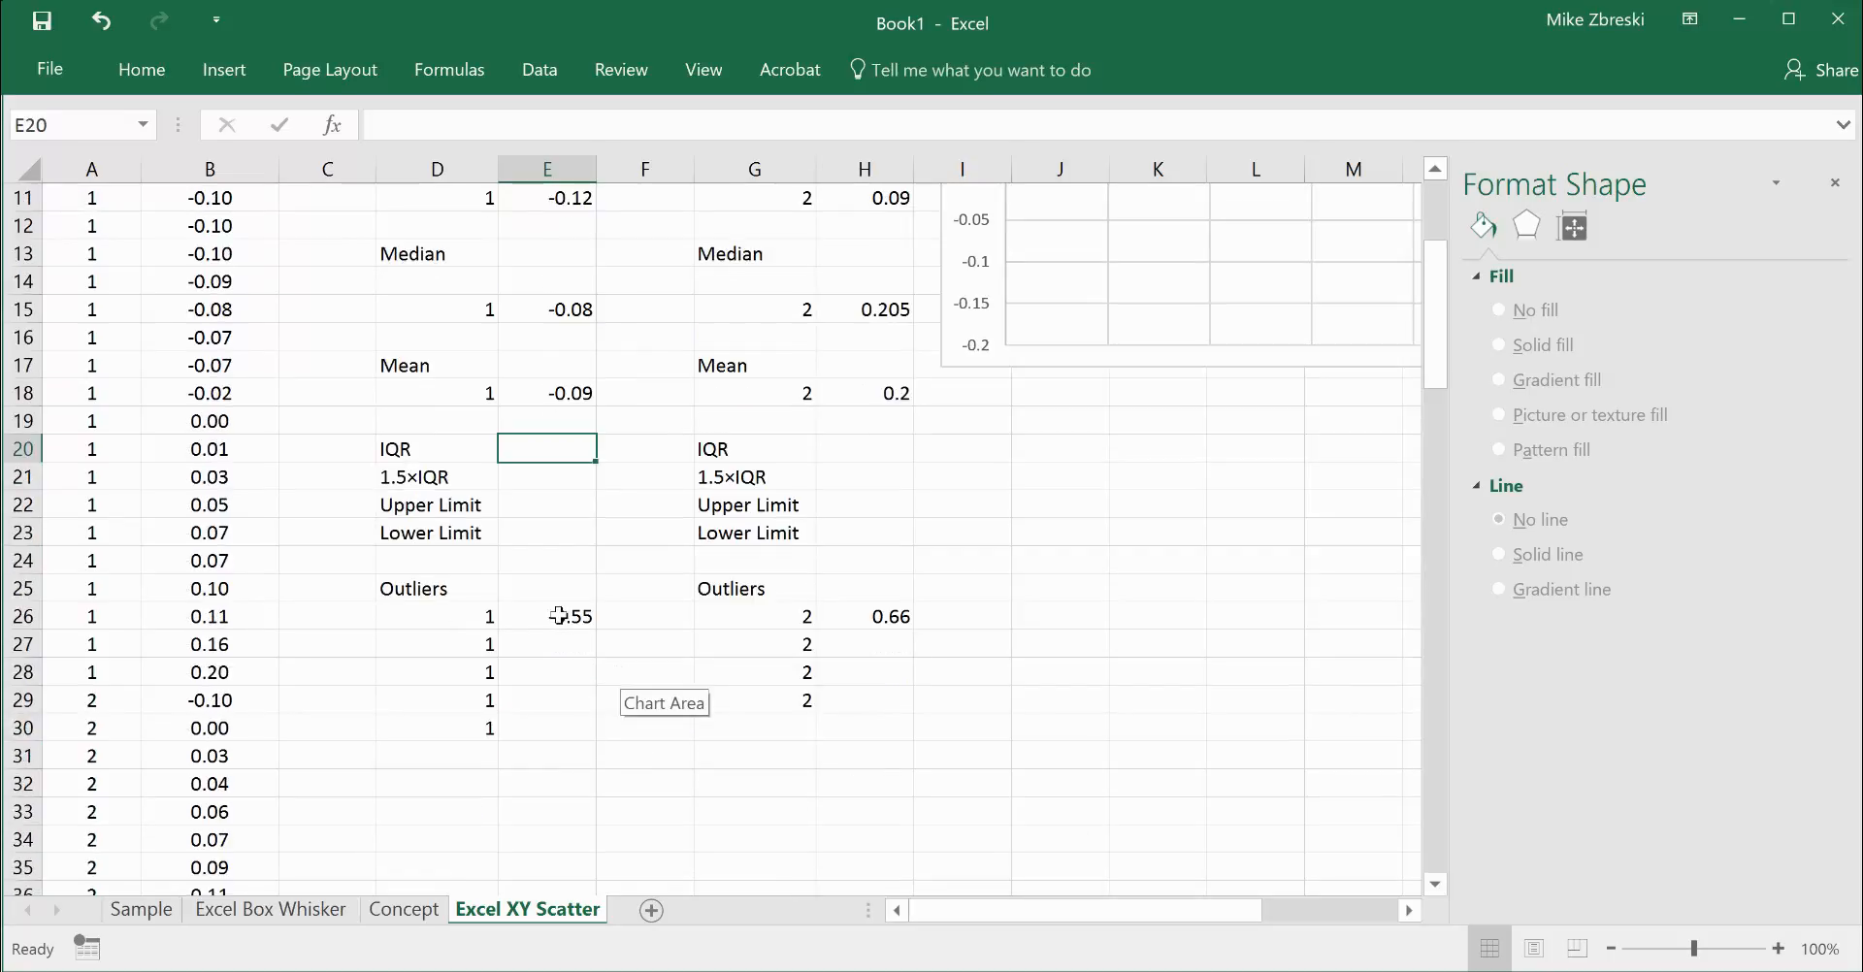
scroll(592, 614, up, 3)
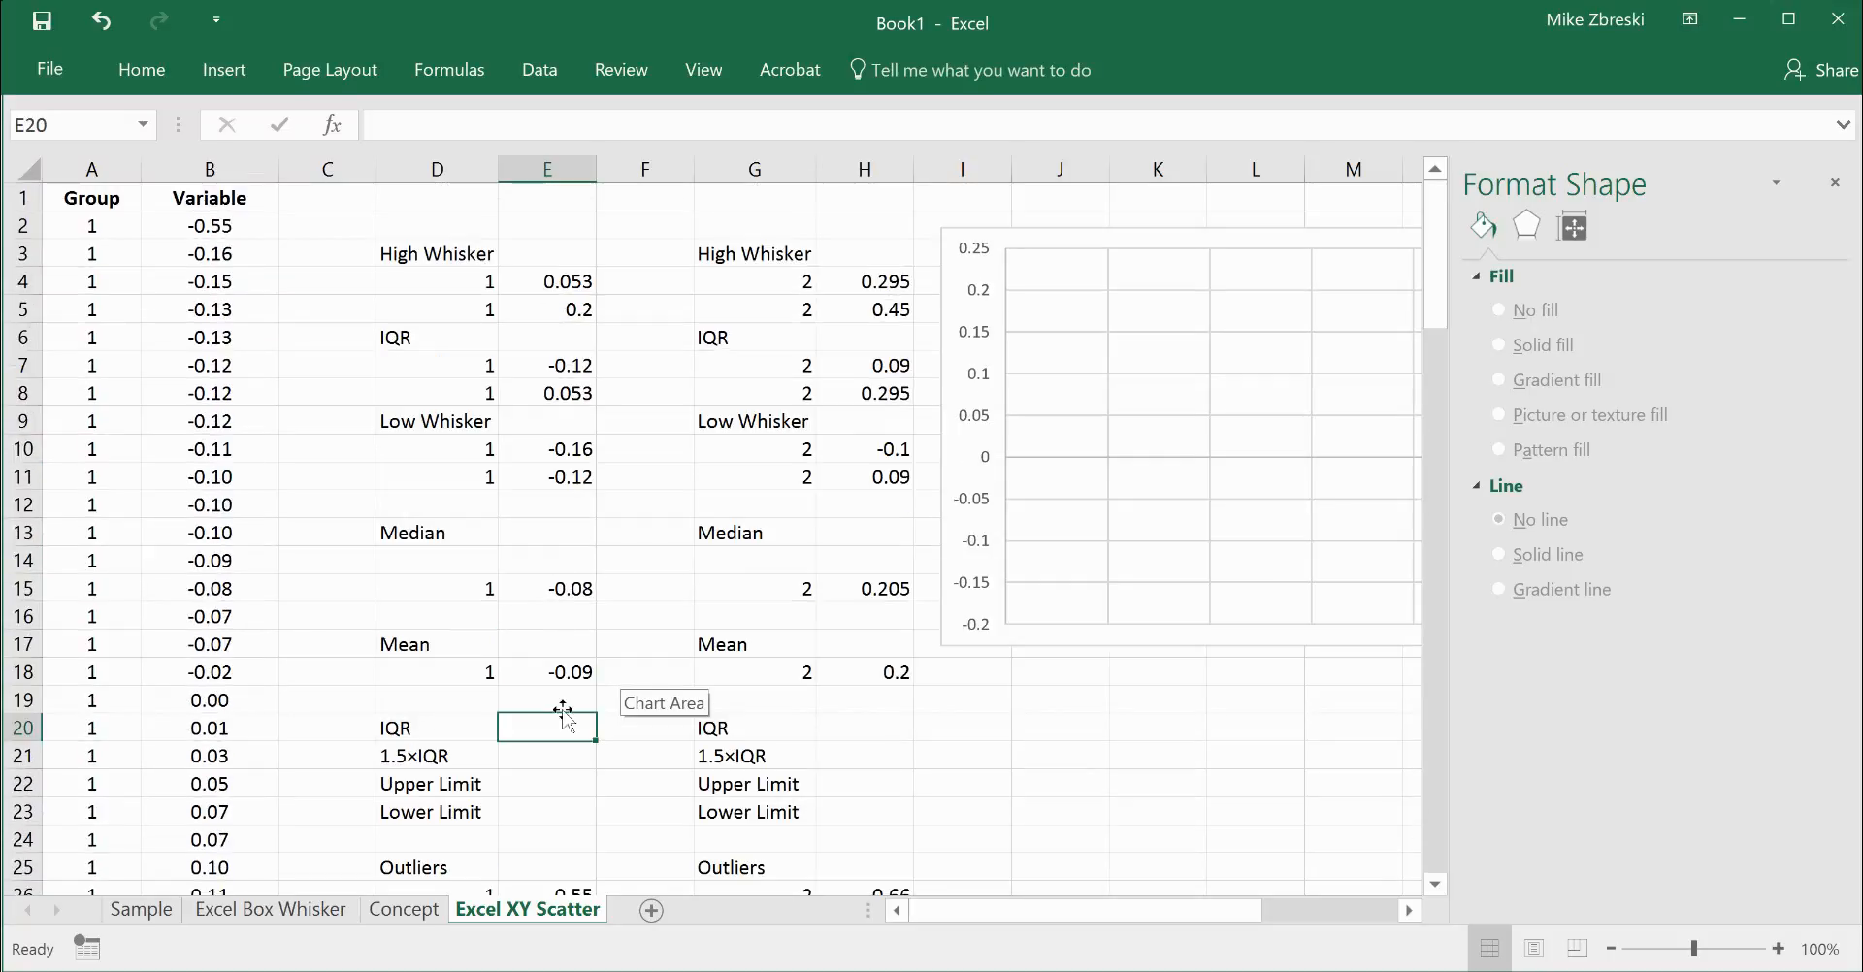
scroll(571, 727, down, 3)
scroll(558, 728, up, 3)
click(568, 393)
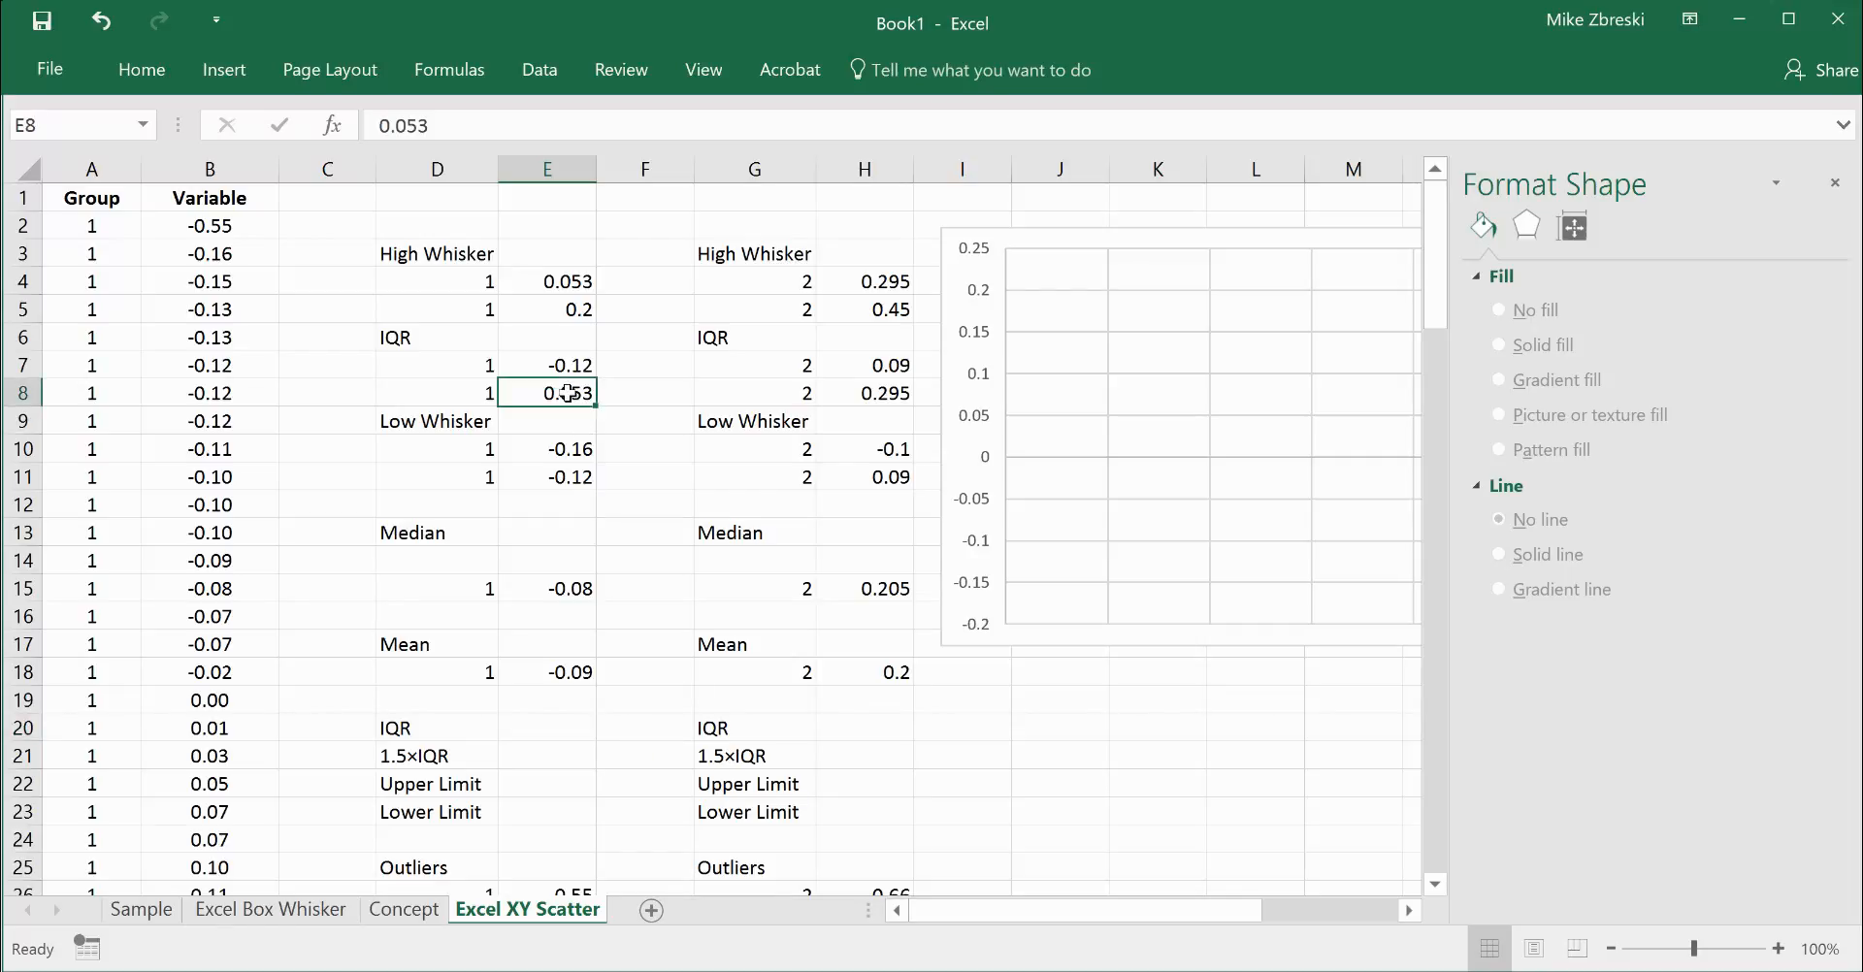
Calculate group 1's IQR in E20 with the formula =E8-E7.
click(551, 729)
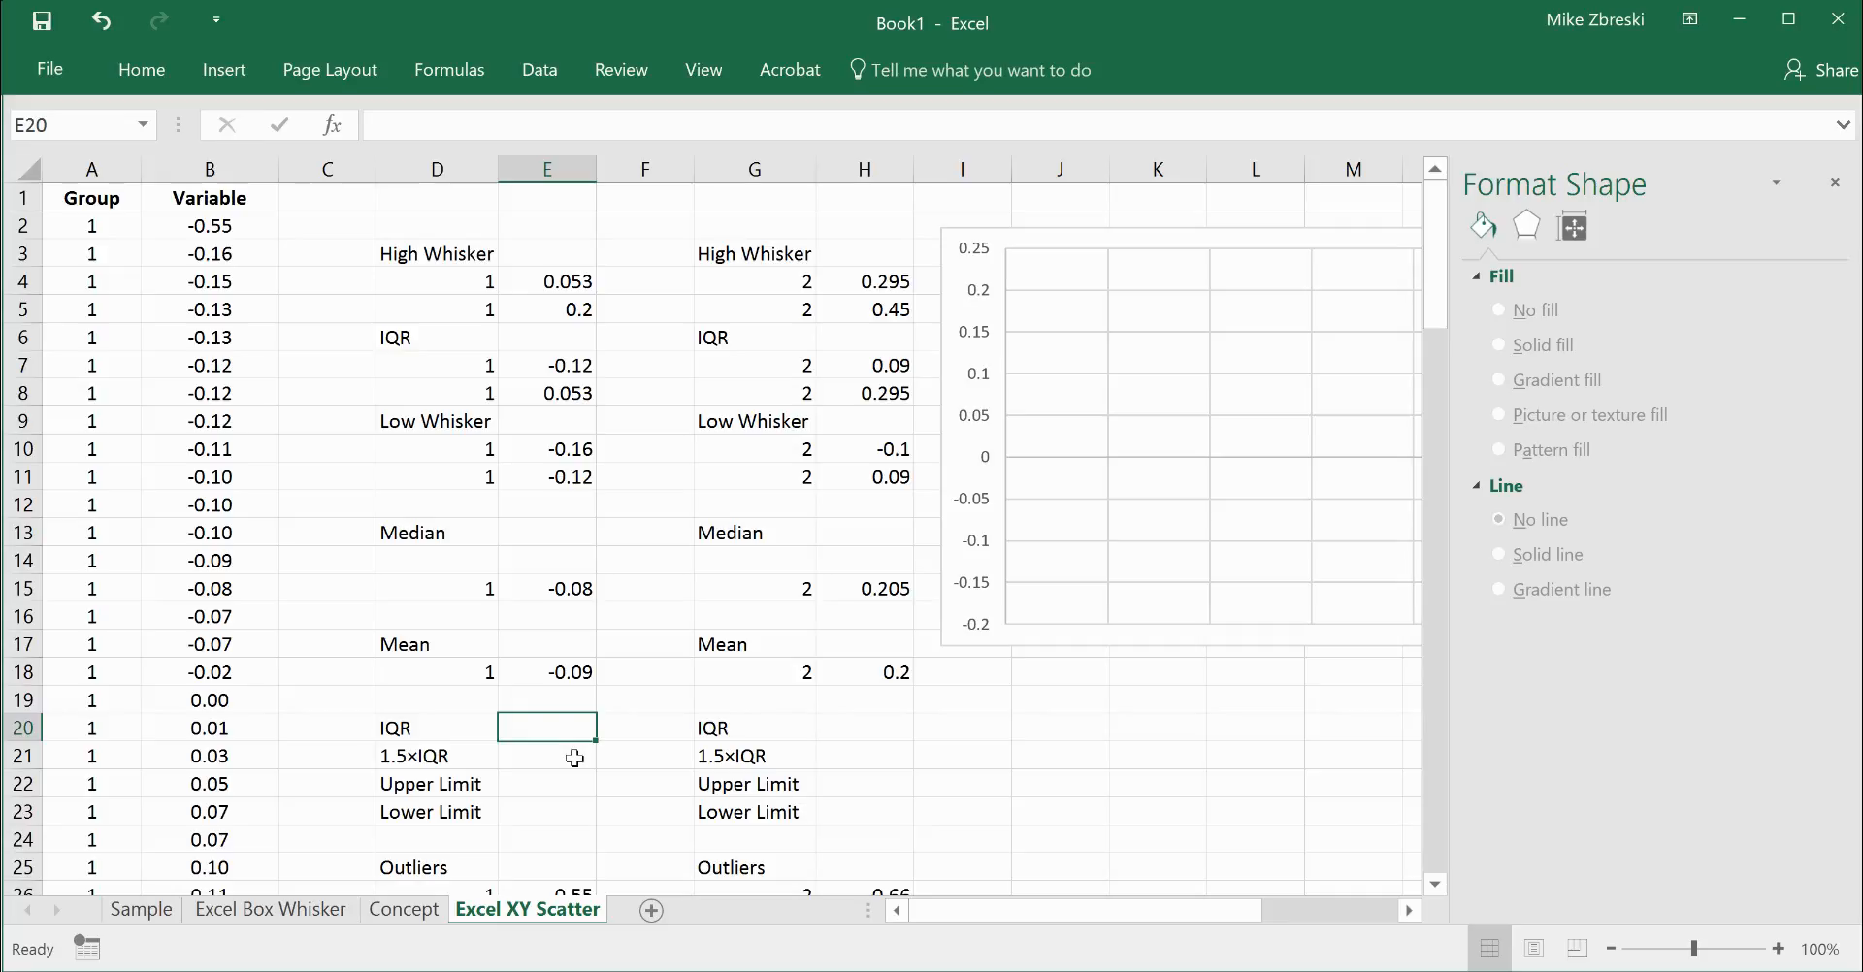
text(=)
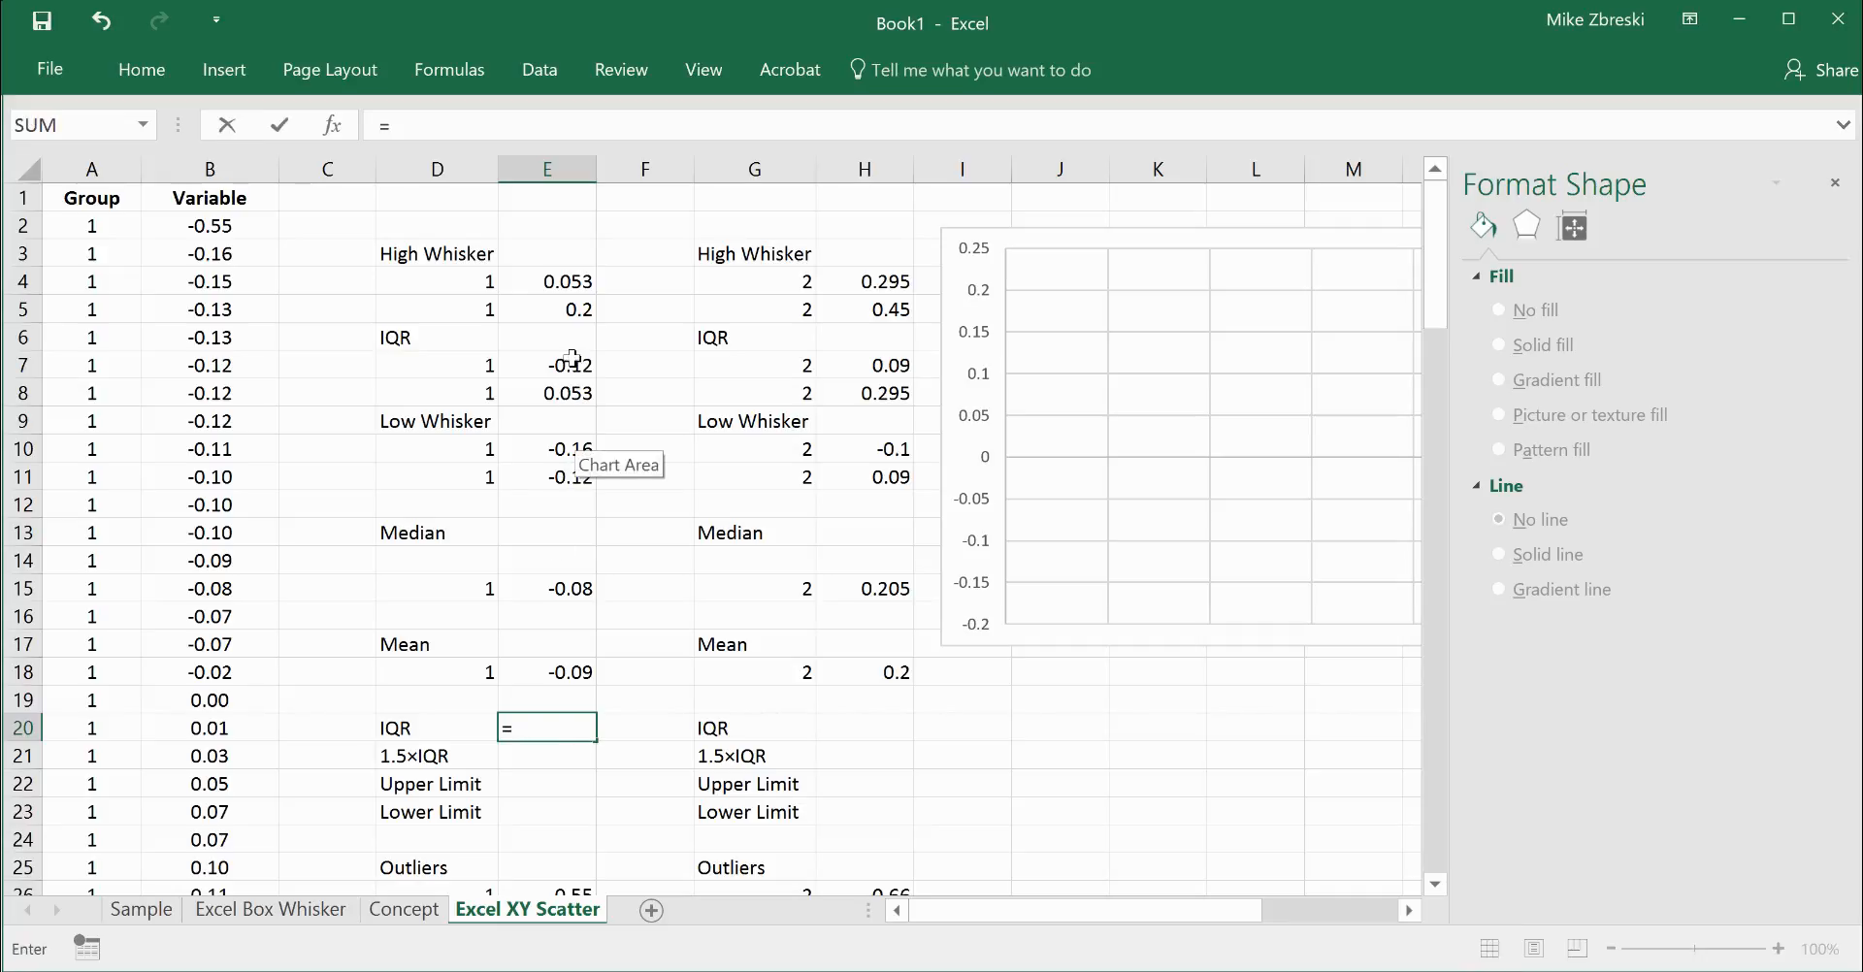
click(573, 393)
text(-)
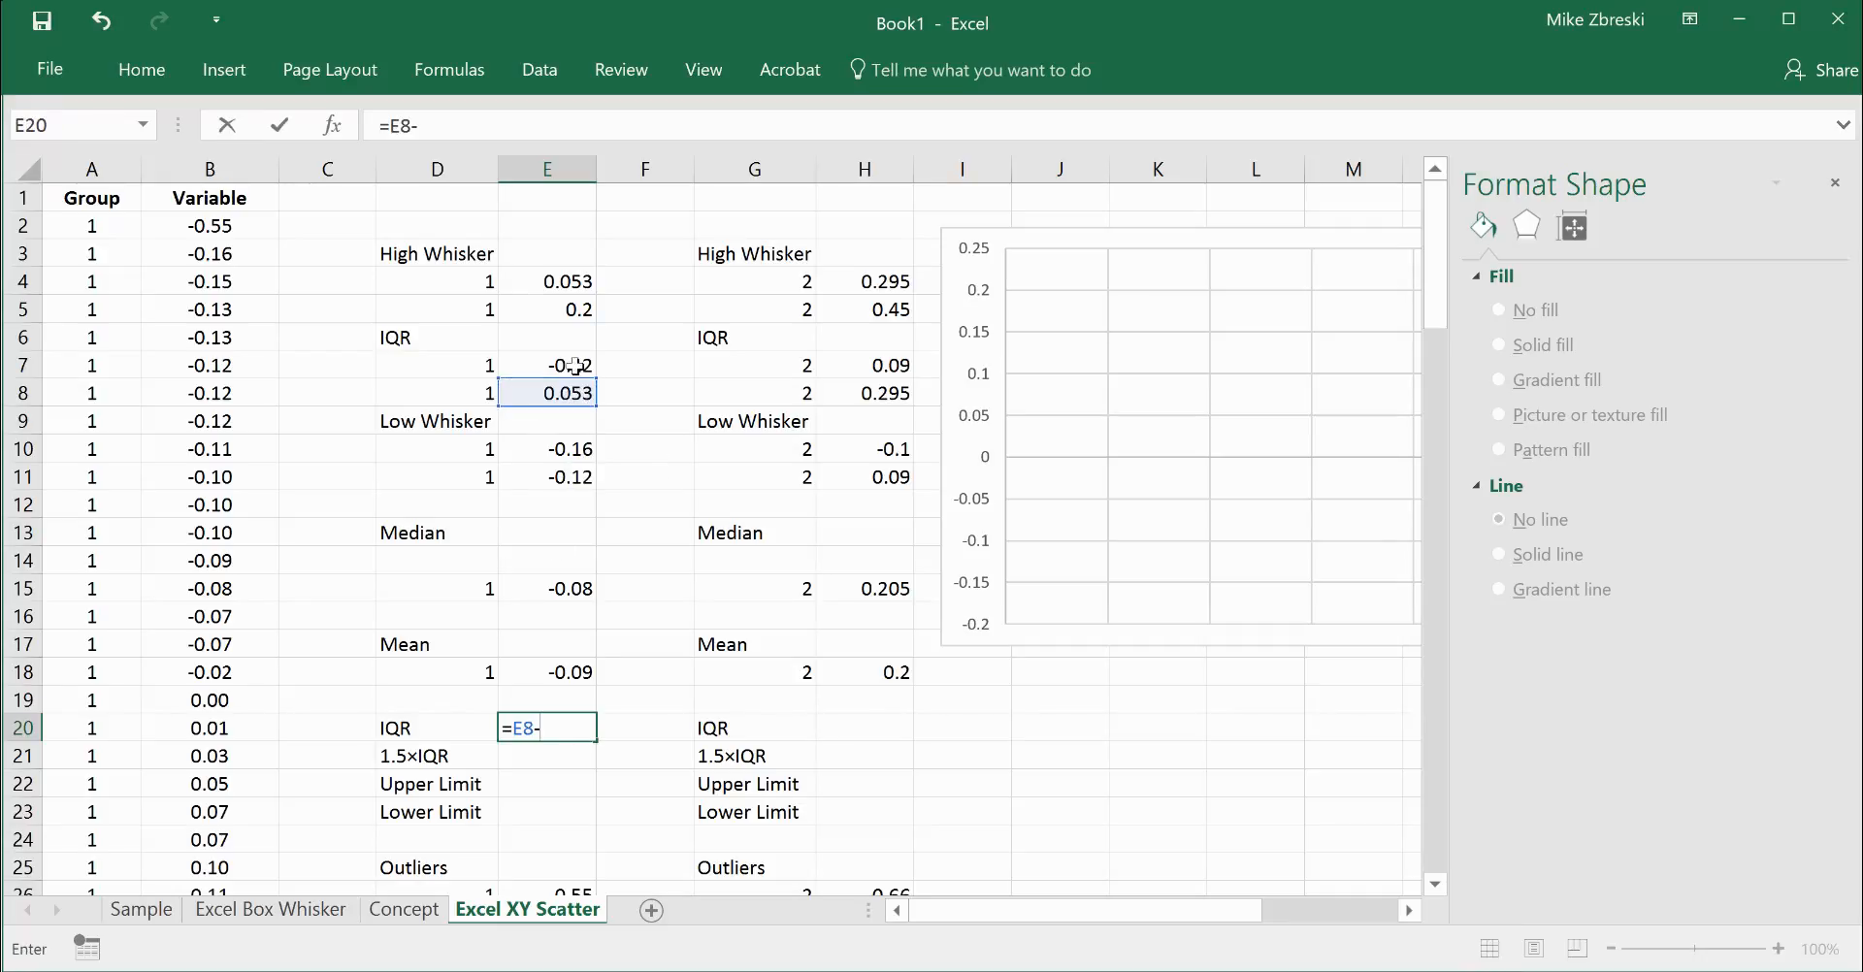
click(576, 362)
key(Return)
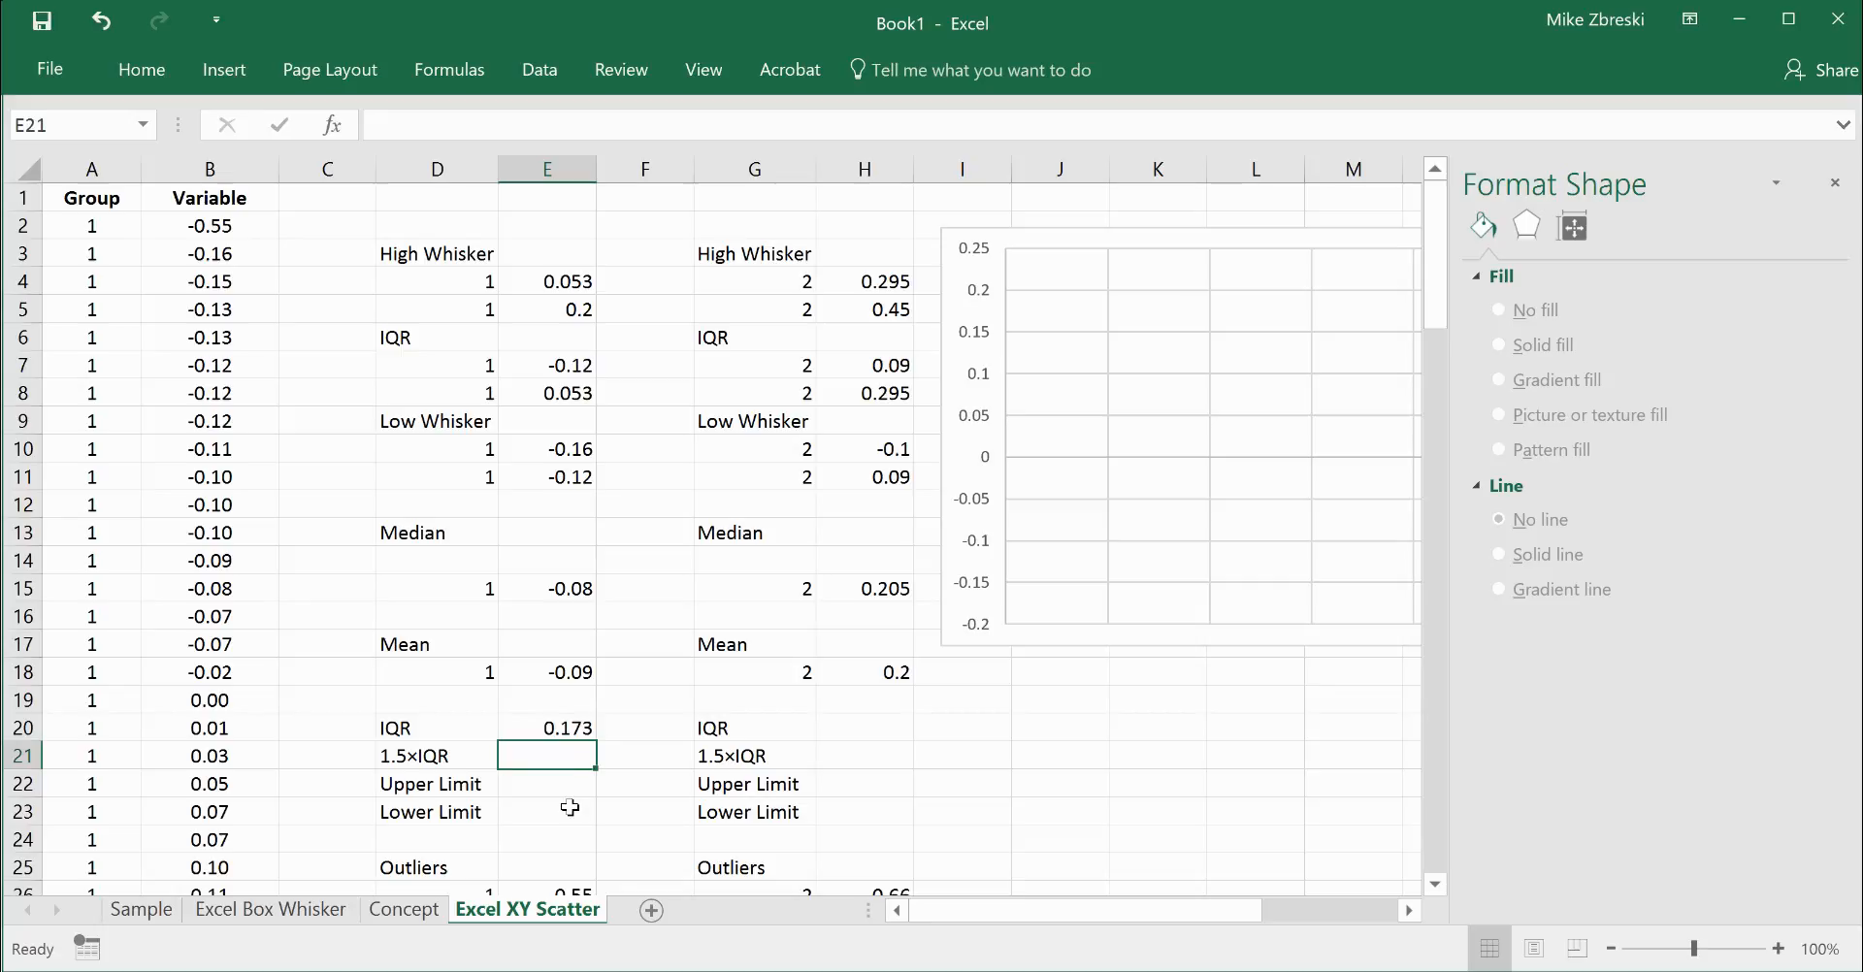
Calculate 1.5 times group 1's IQR in E21 with the formula =E20*1.5.
text(=)
click(563, 726)
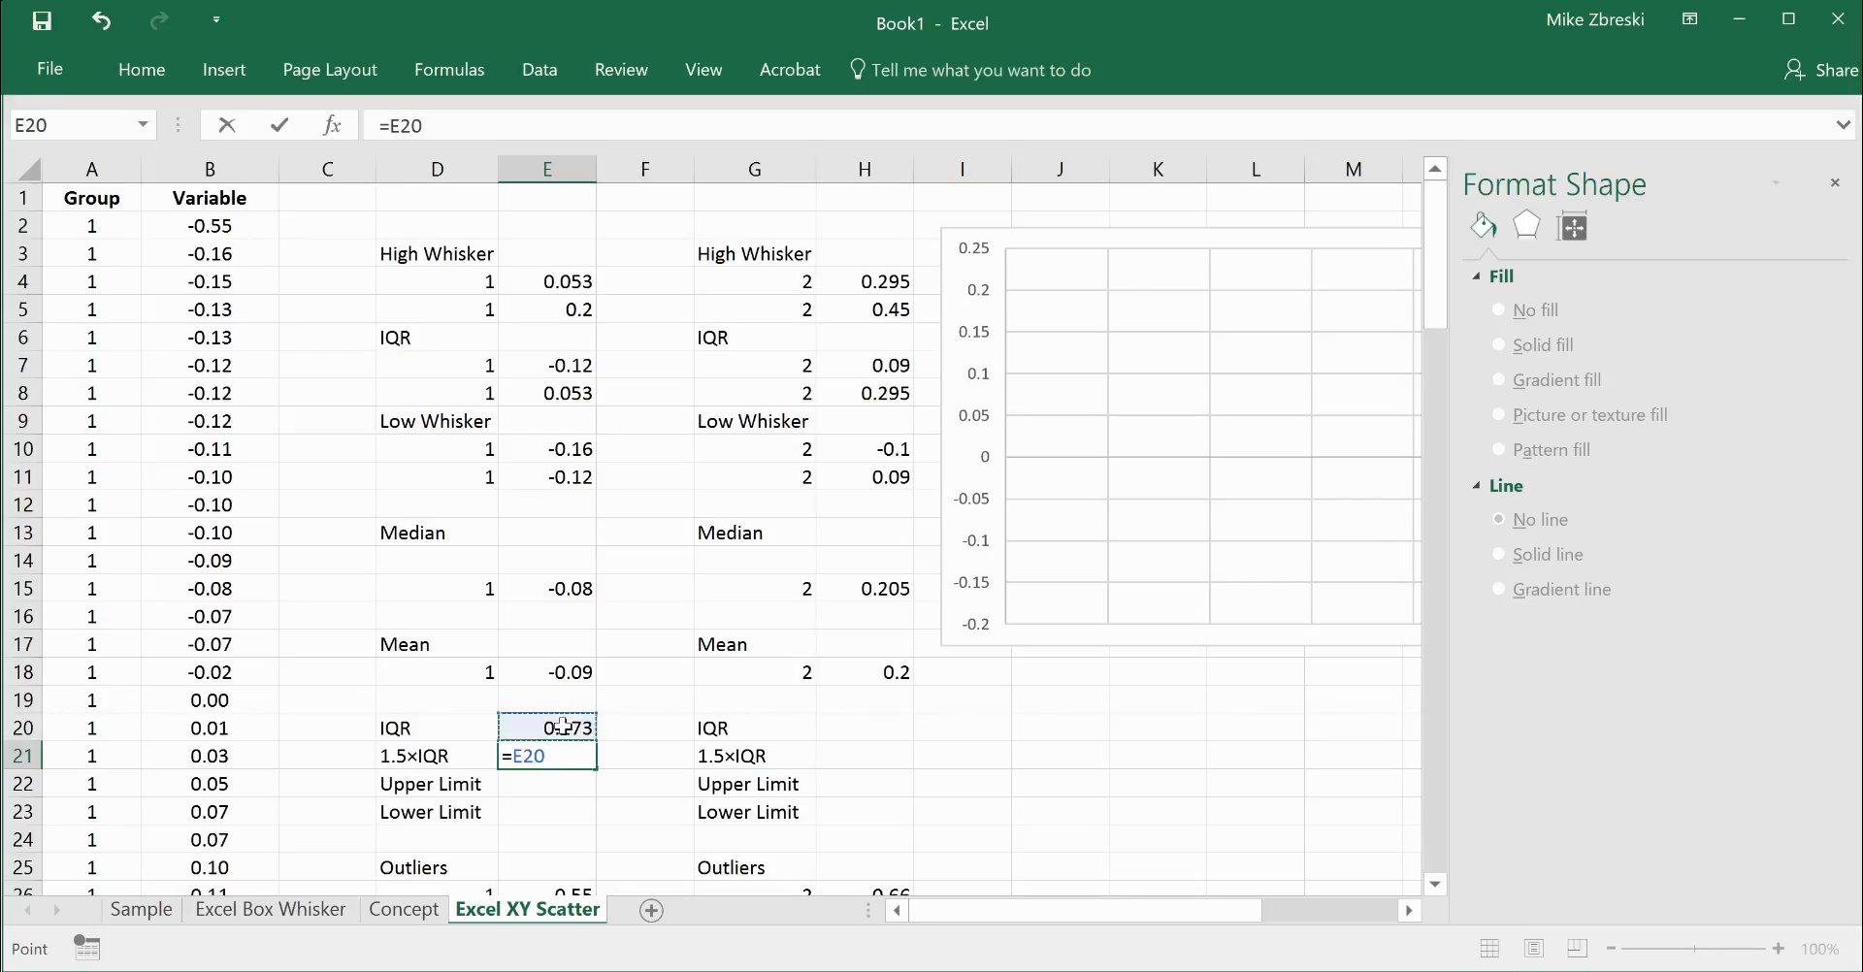
text(*1.5)
key(Return)
click(566, 758)
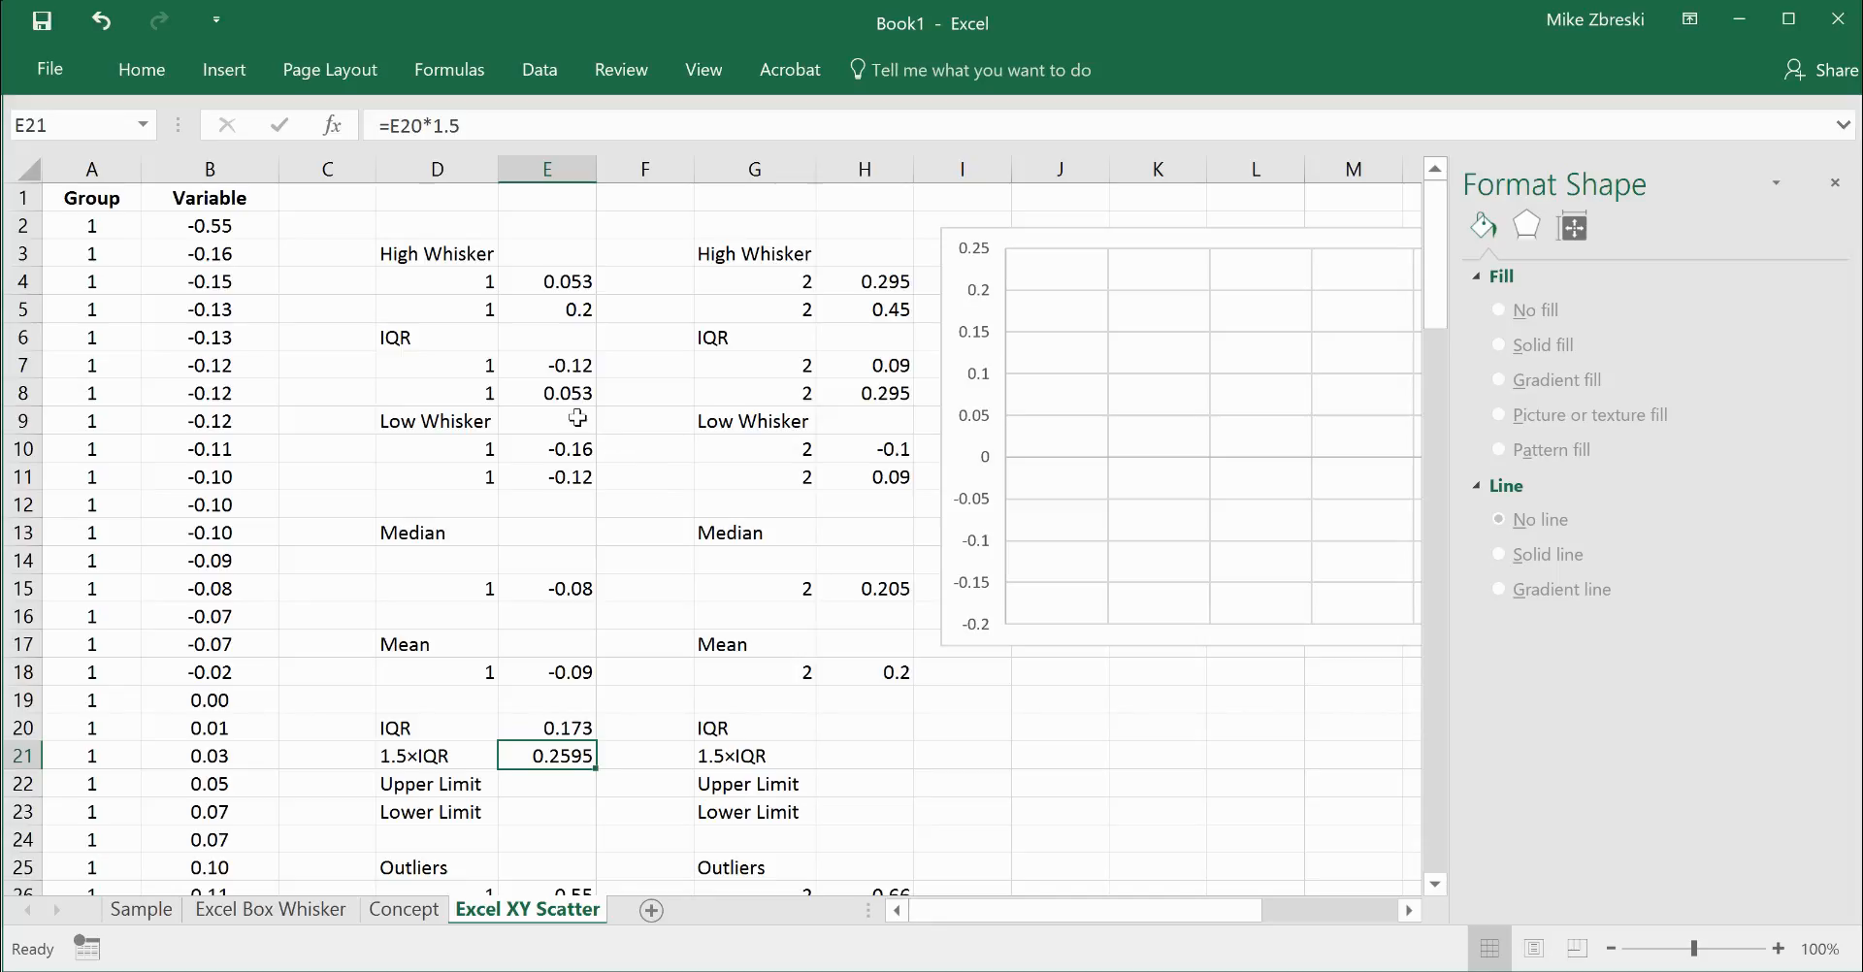
Calculate group 1's upper limit in E22 with the formula =E8+E21.
click(557, 792)
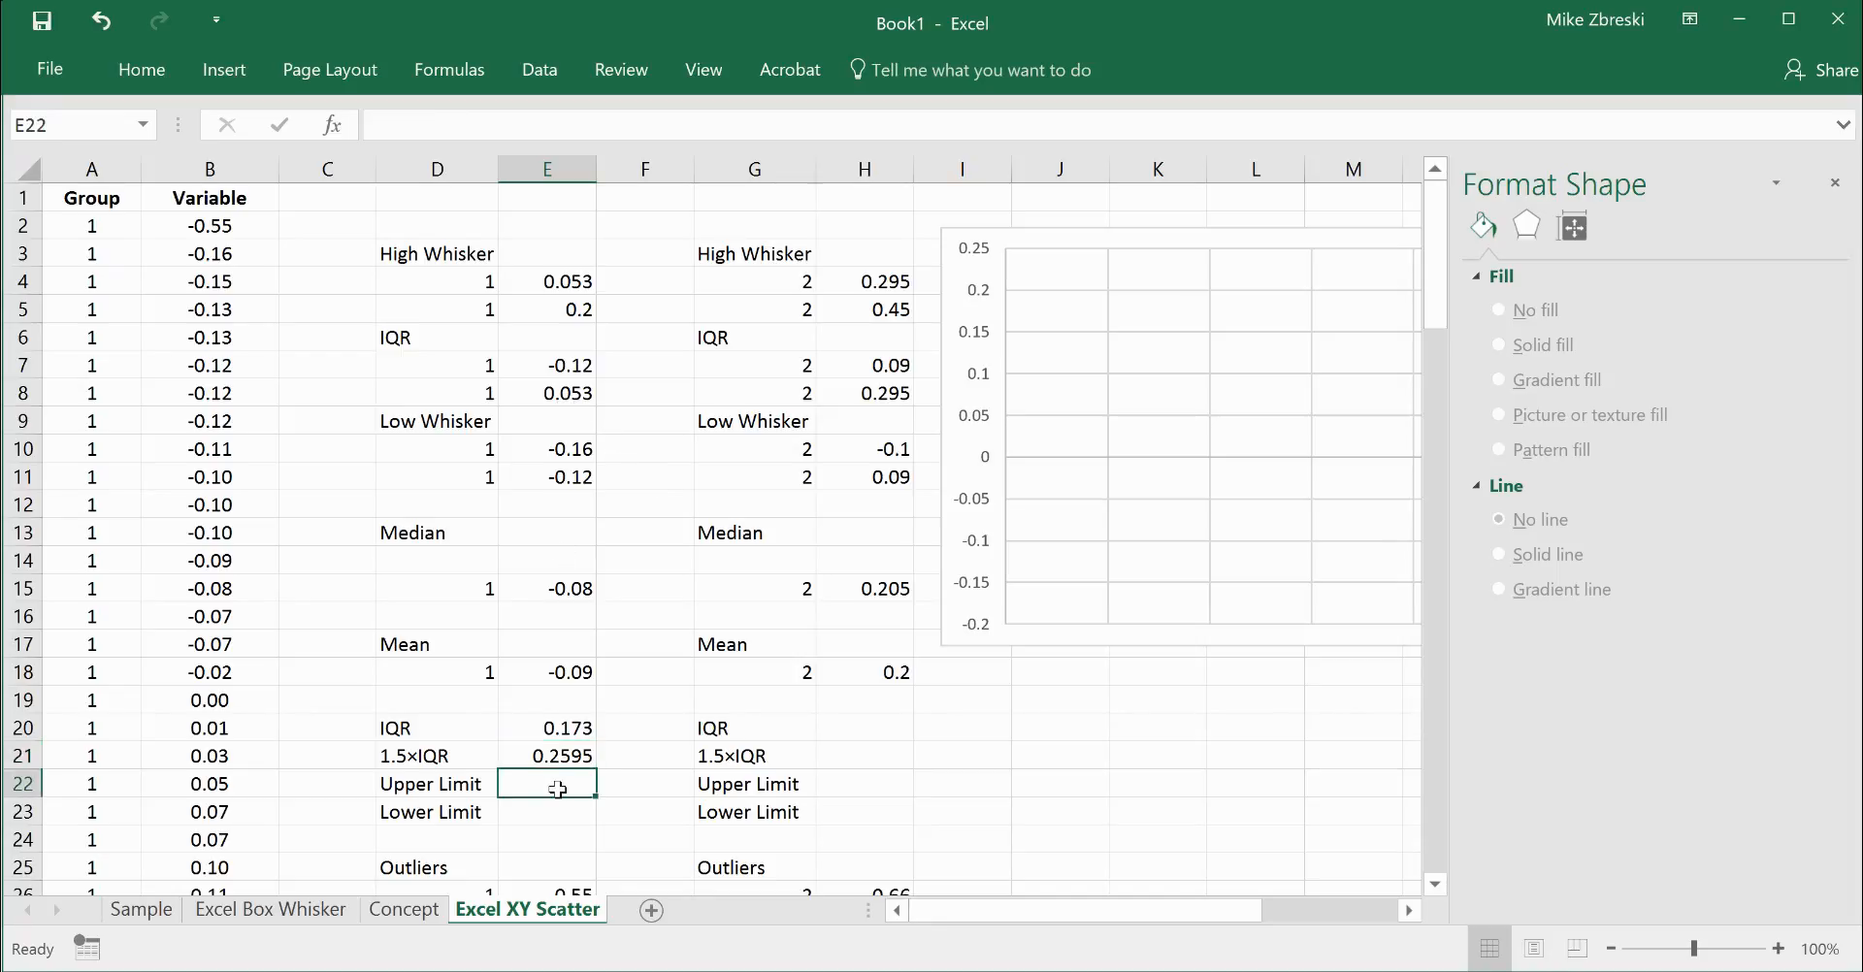
text(=)
click(565, 393)
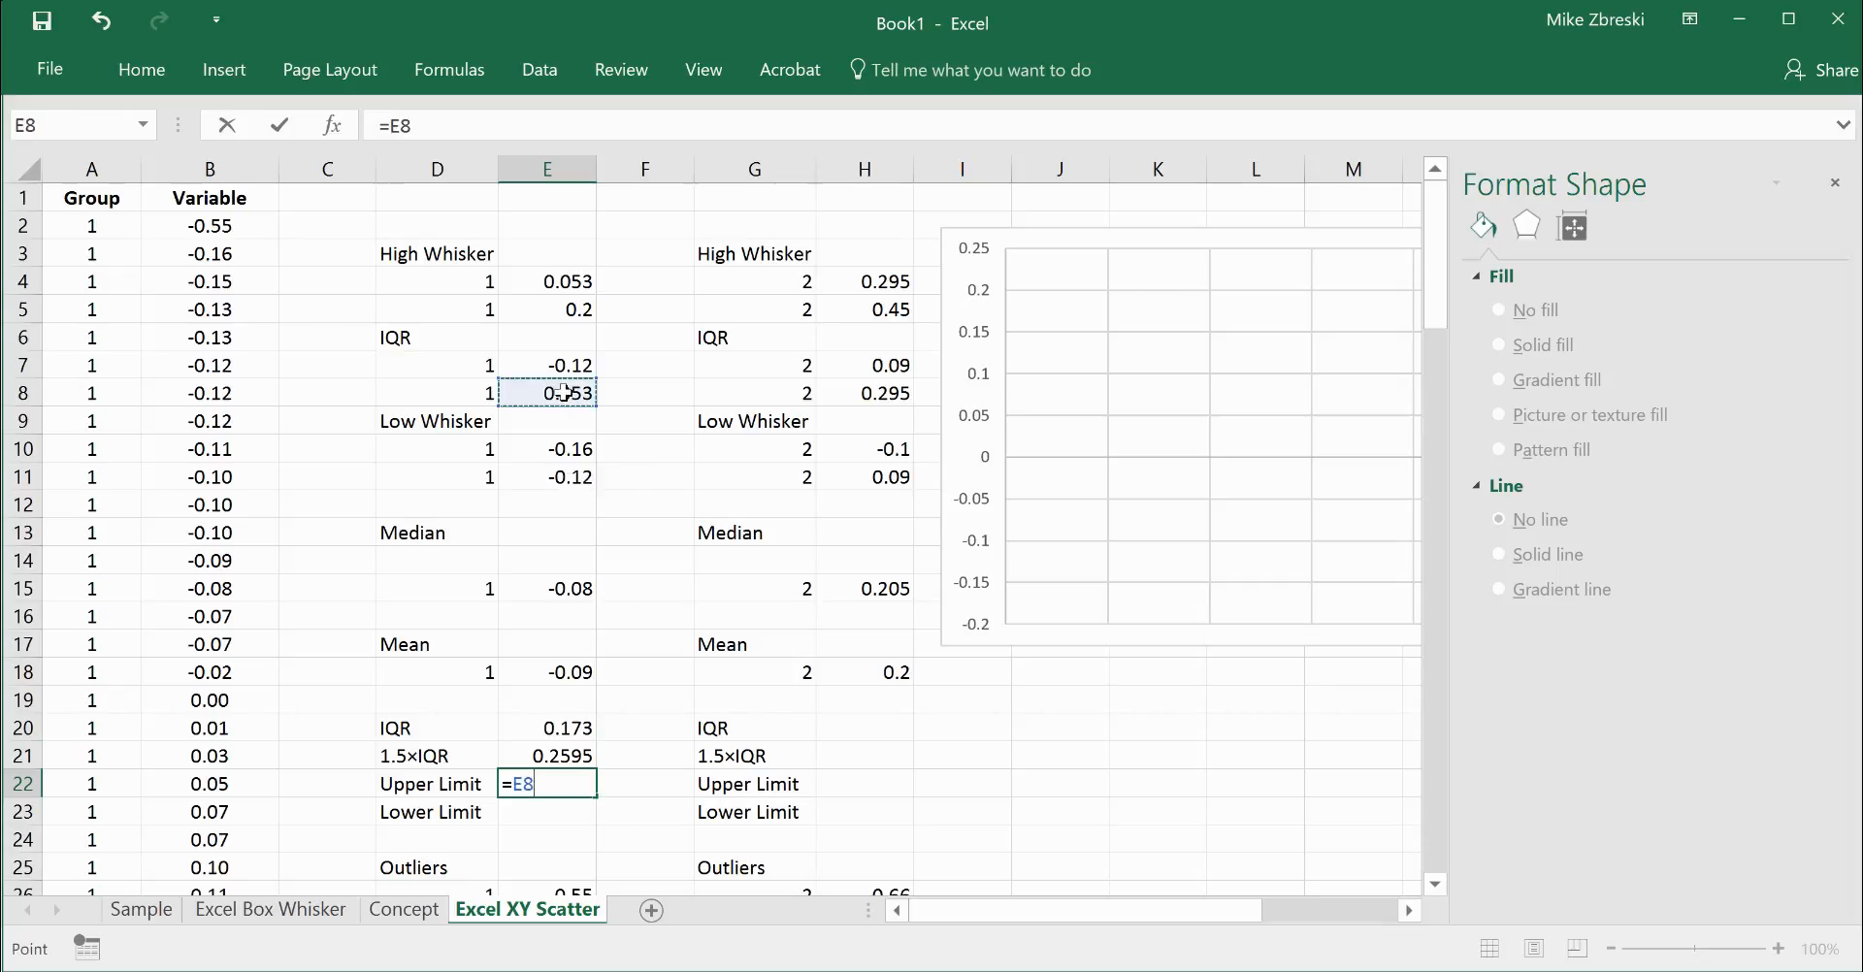
text(+)
click(579, 757)
key(Return)
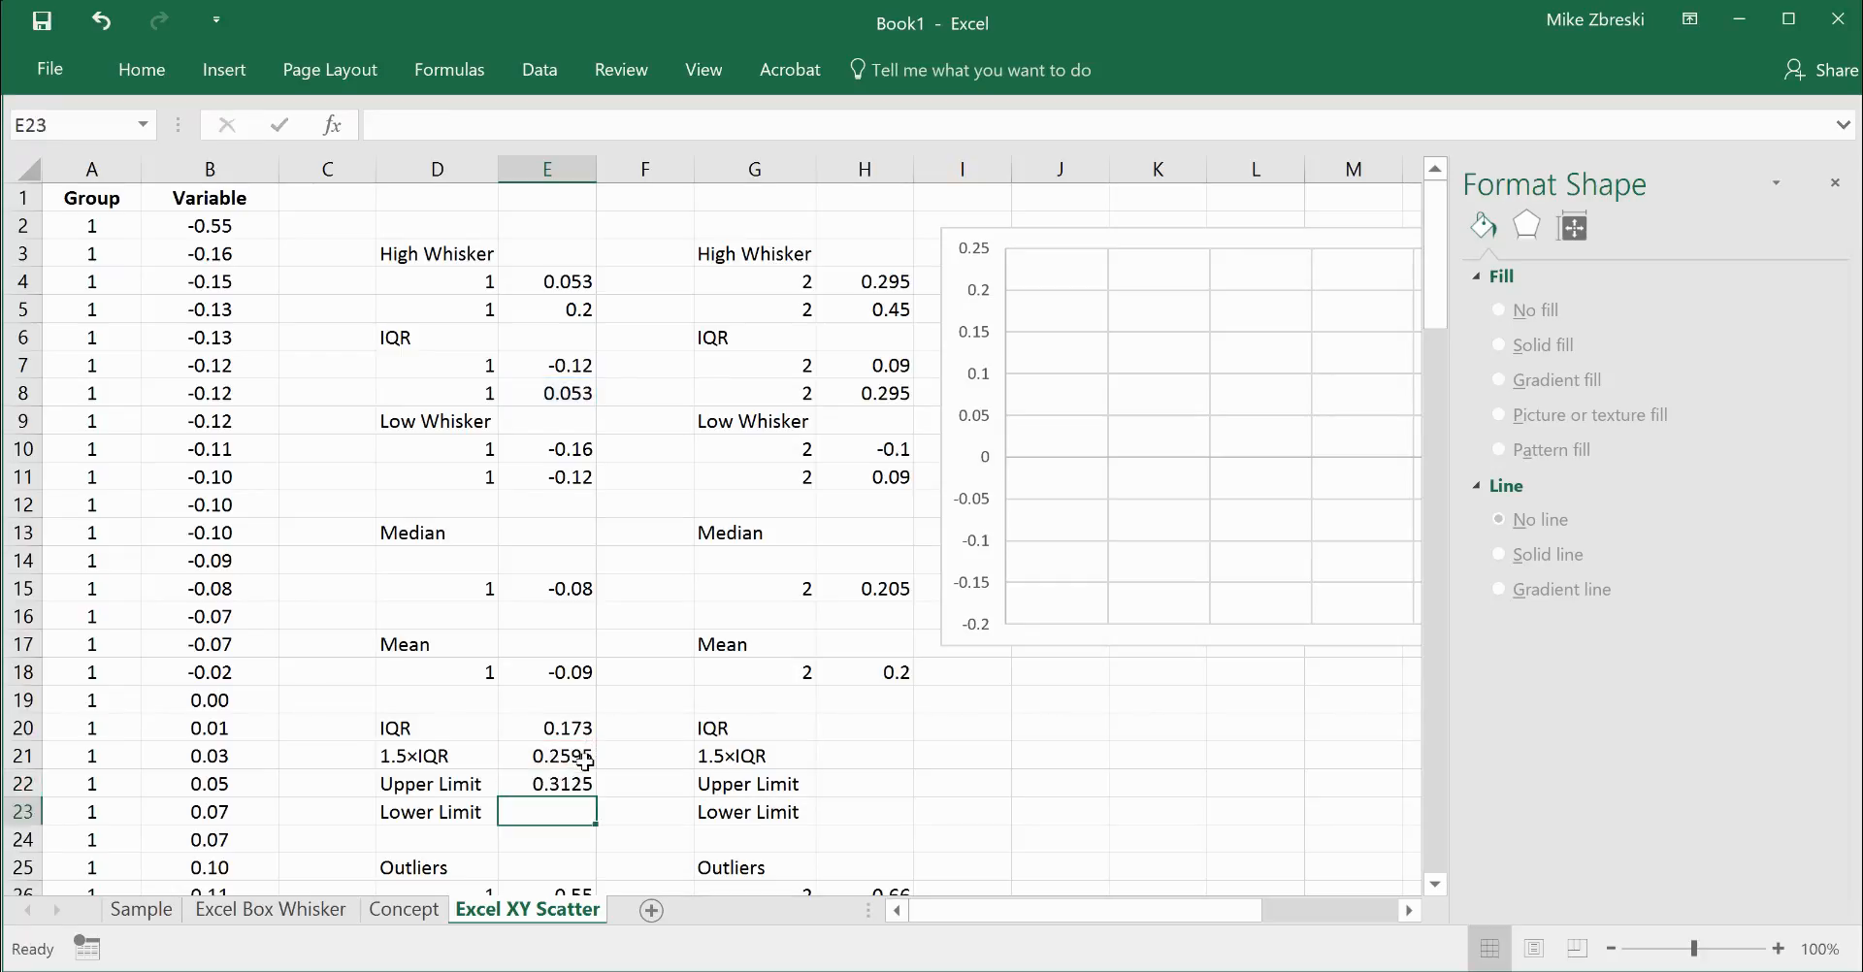
Compare group 1's values in the Variable column with the upper limit in E22 and the outlier entry in E26.
click(581, 783)
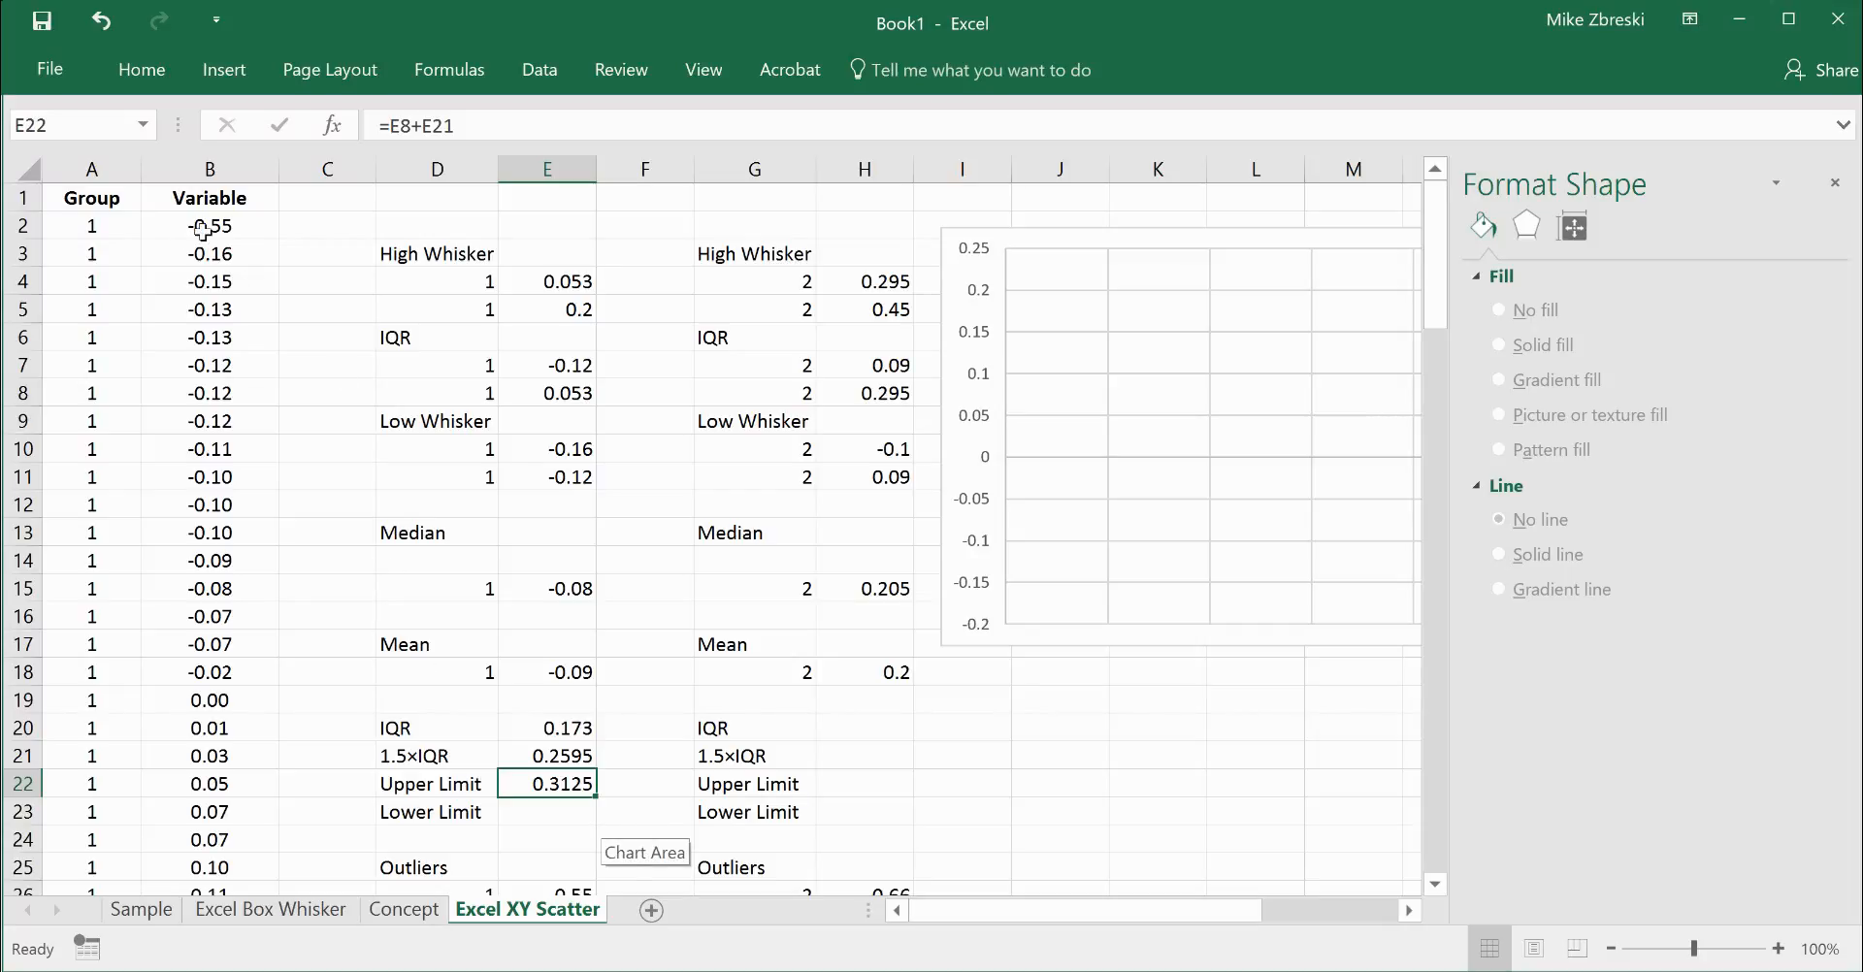
click(206, 163)
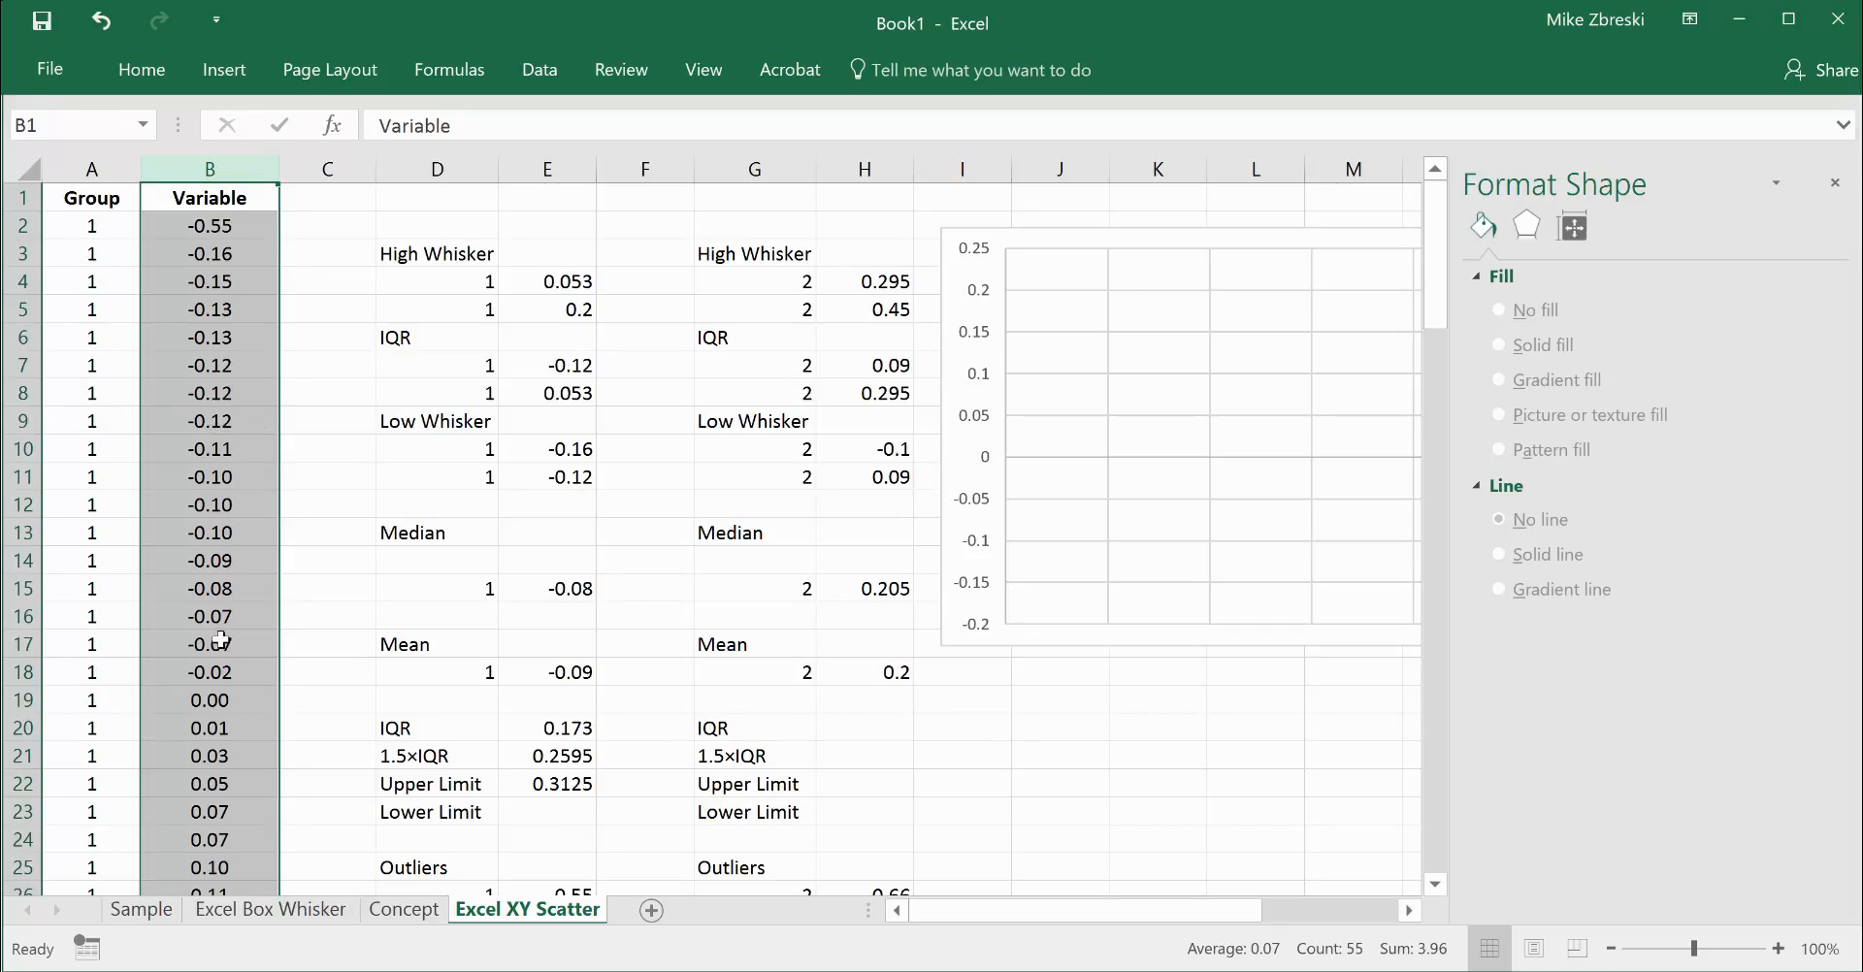
scroll(221, 639, down, 7)
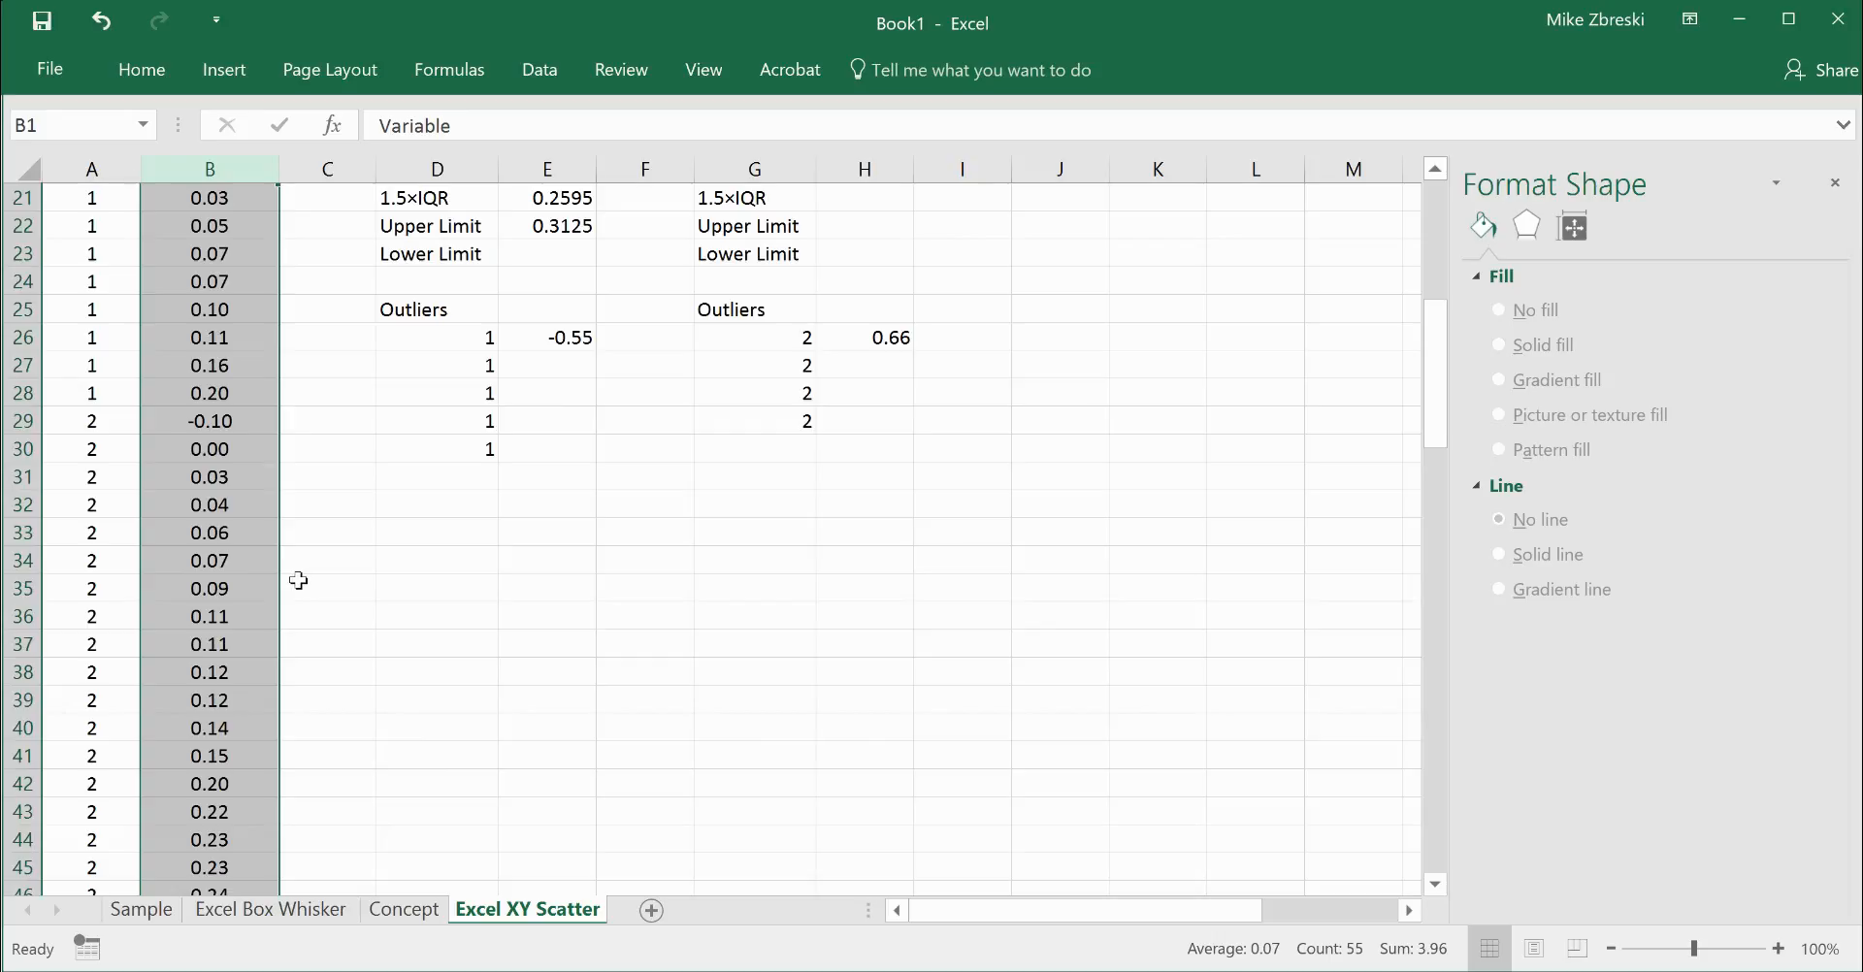
click(213, 391)
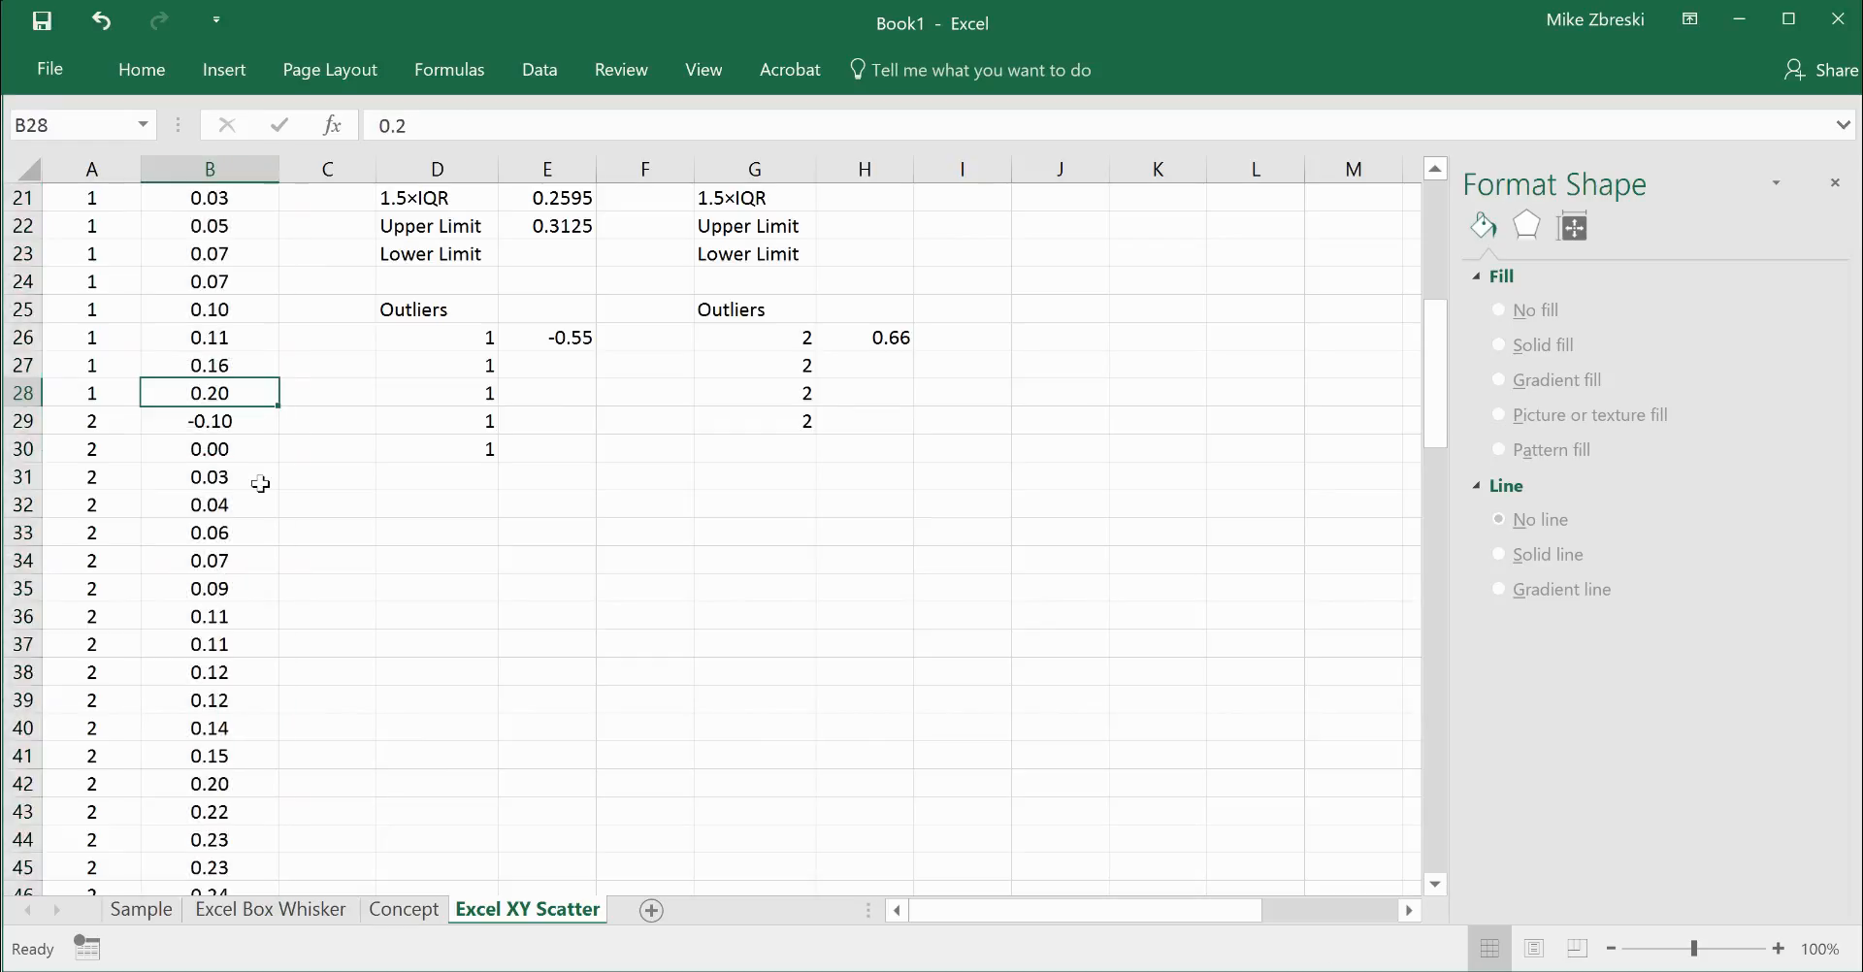
scroll(260, 483, up, 3)
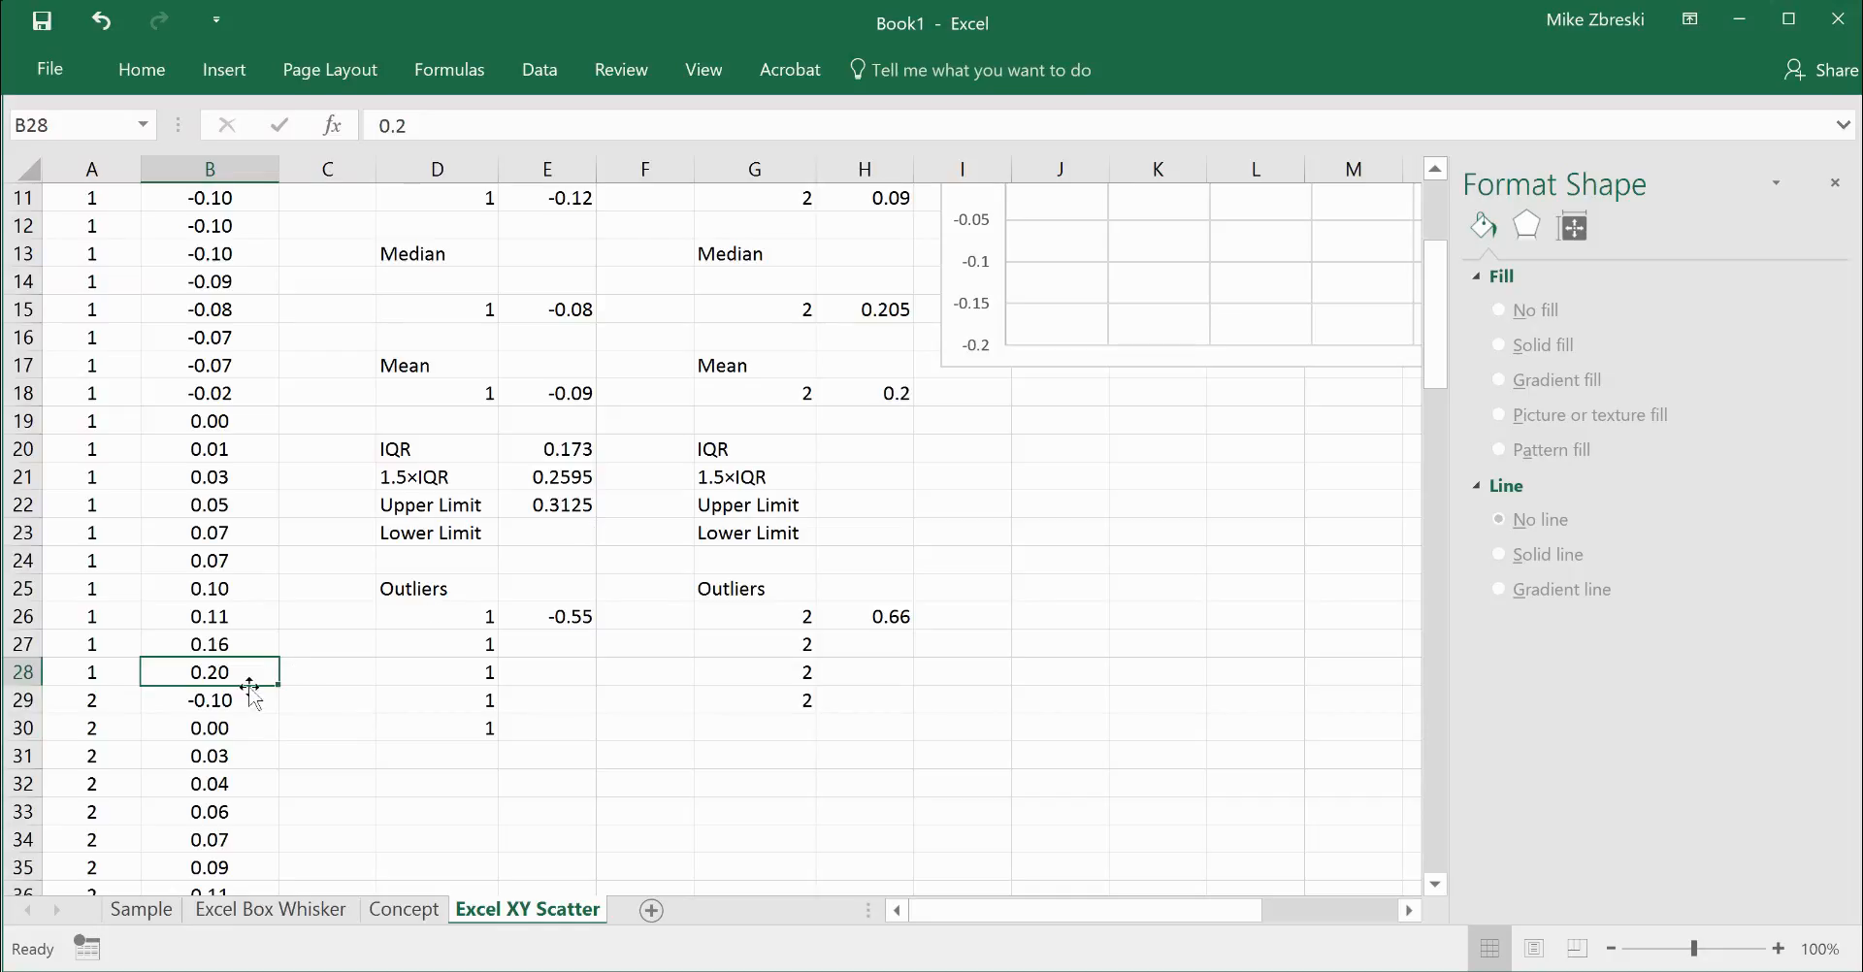
scroll(238, 689, up, 4)
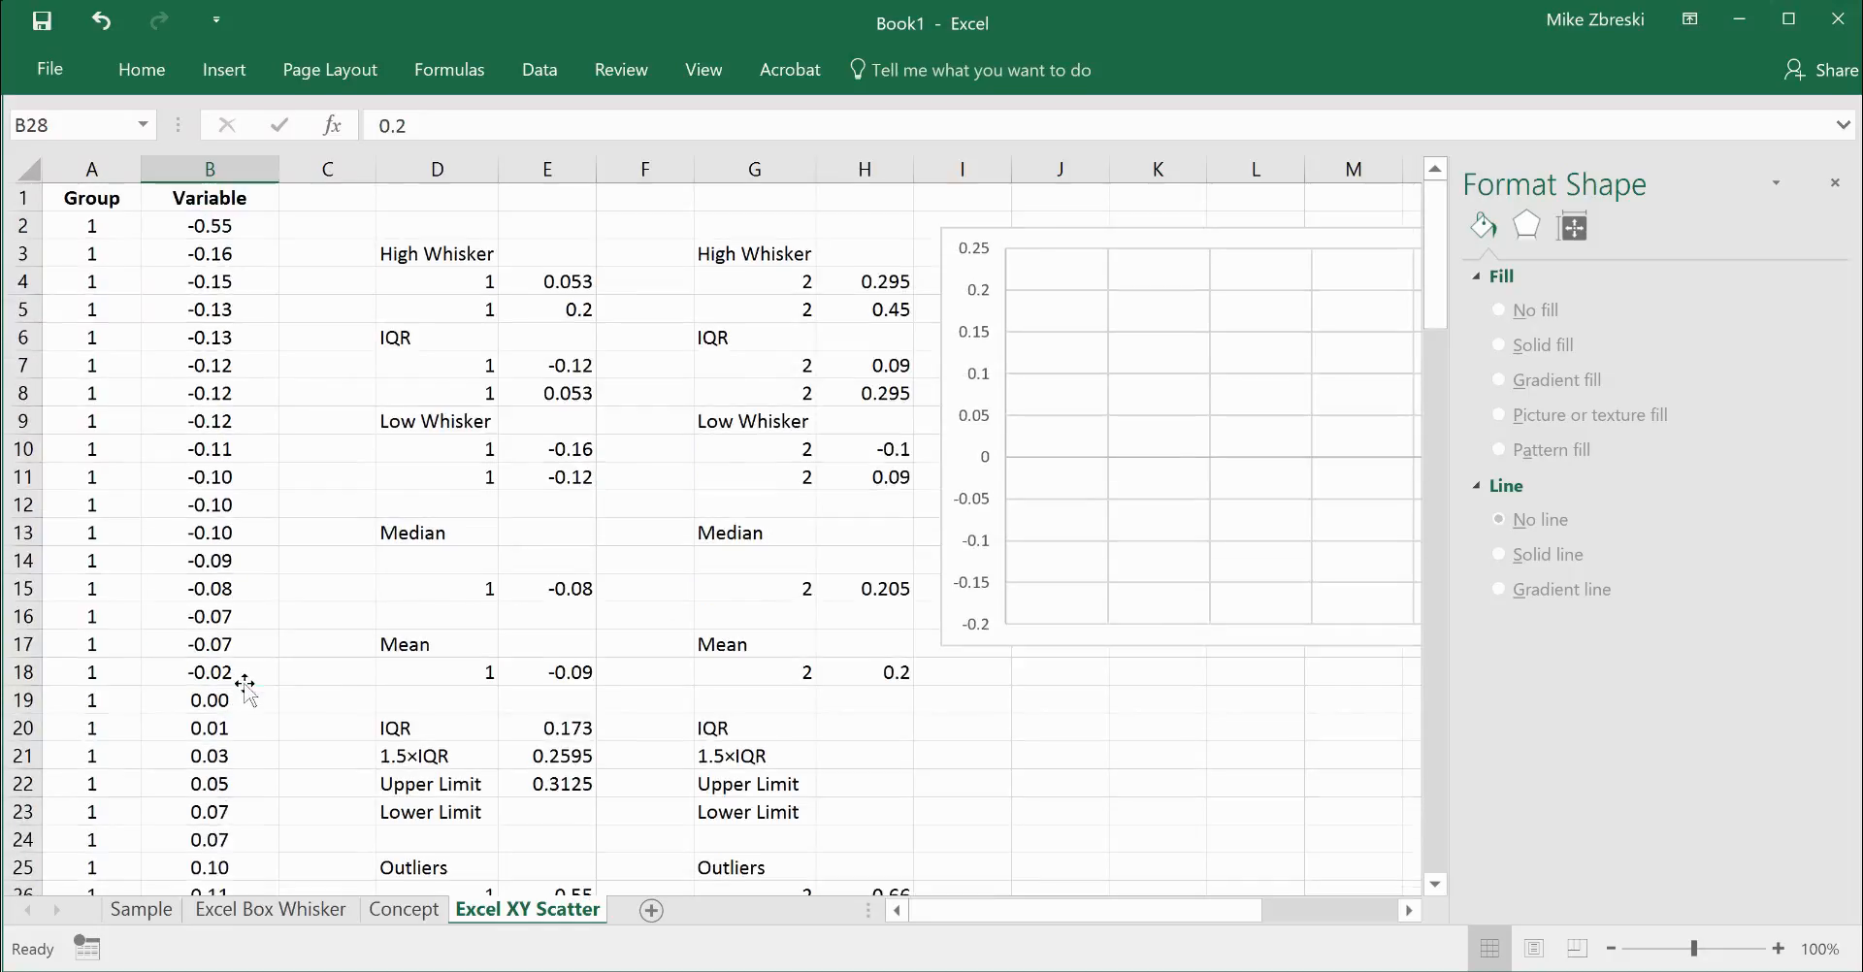
scroll(243, 684, down, 7)
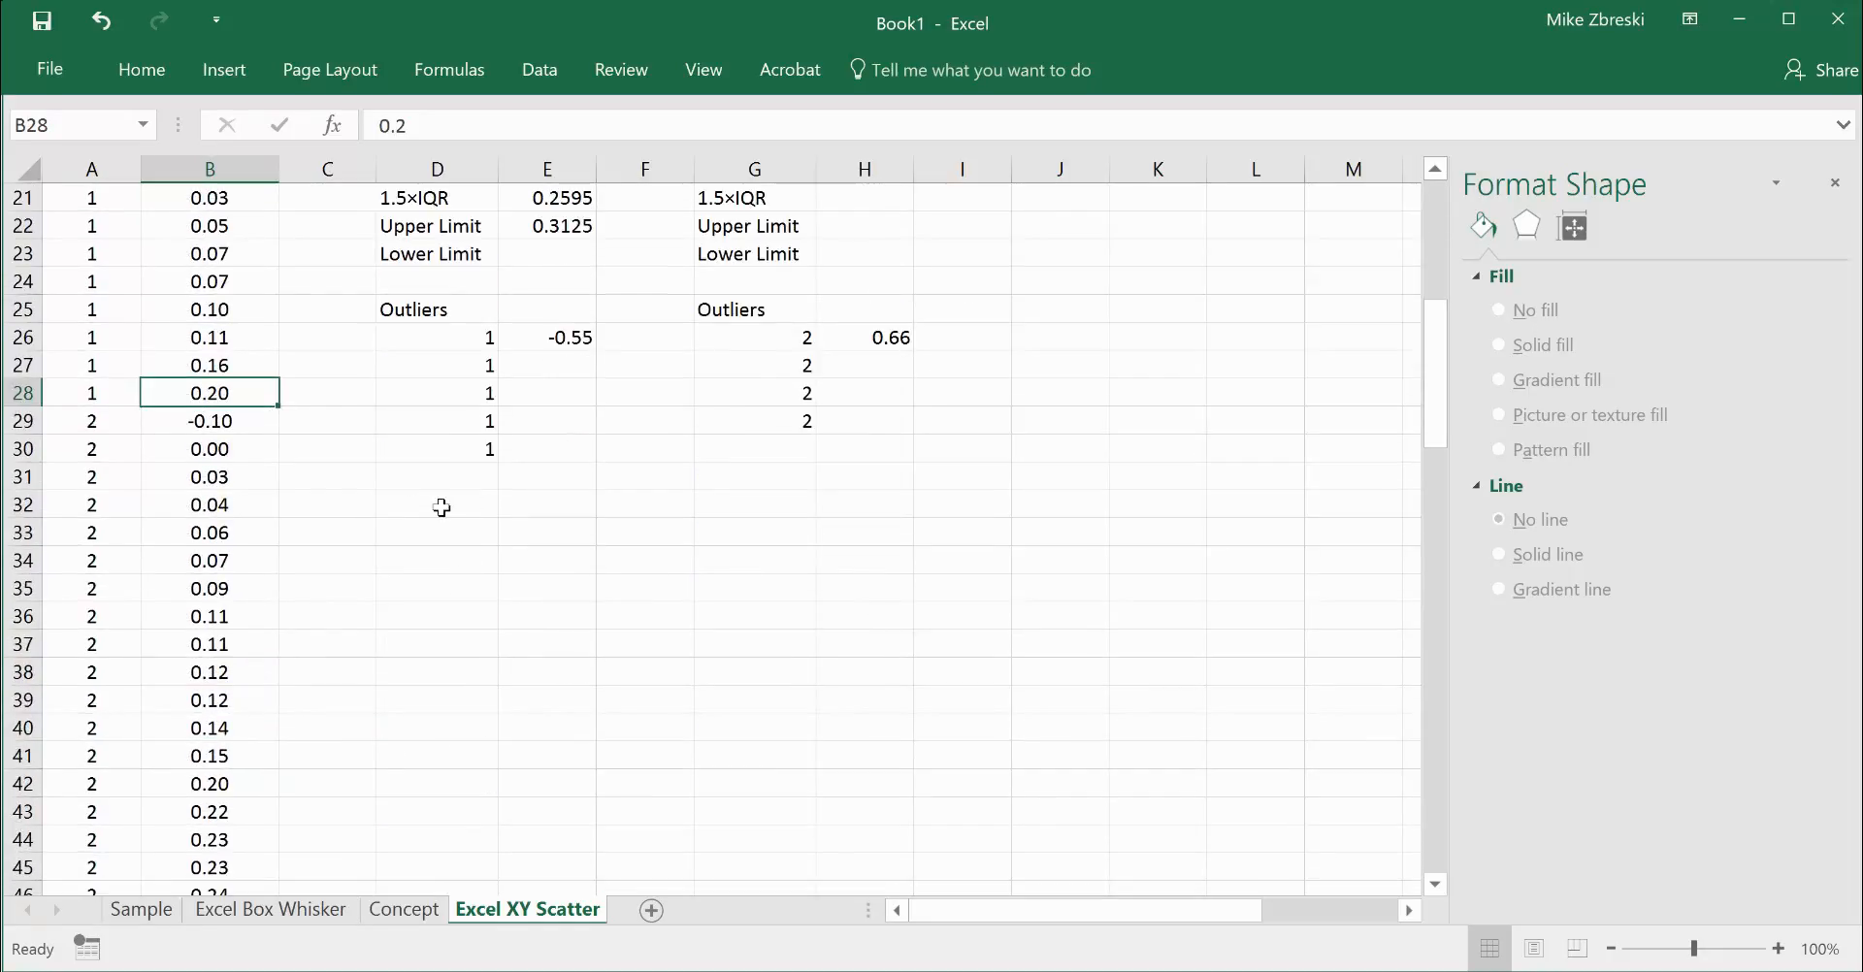
click(577, 337)
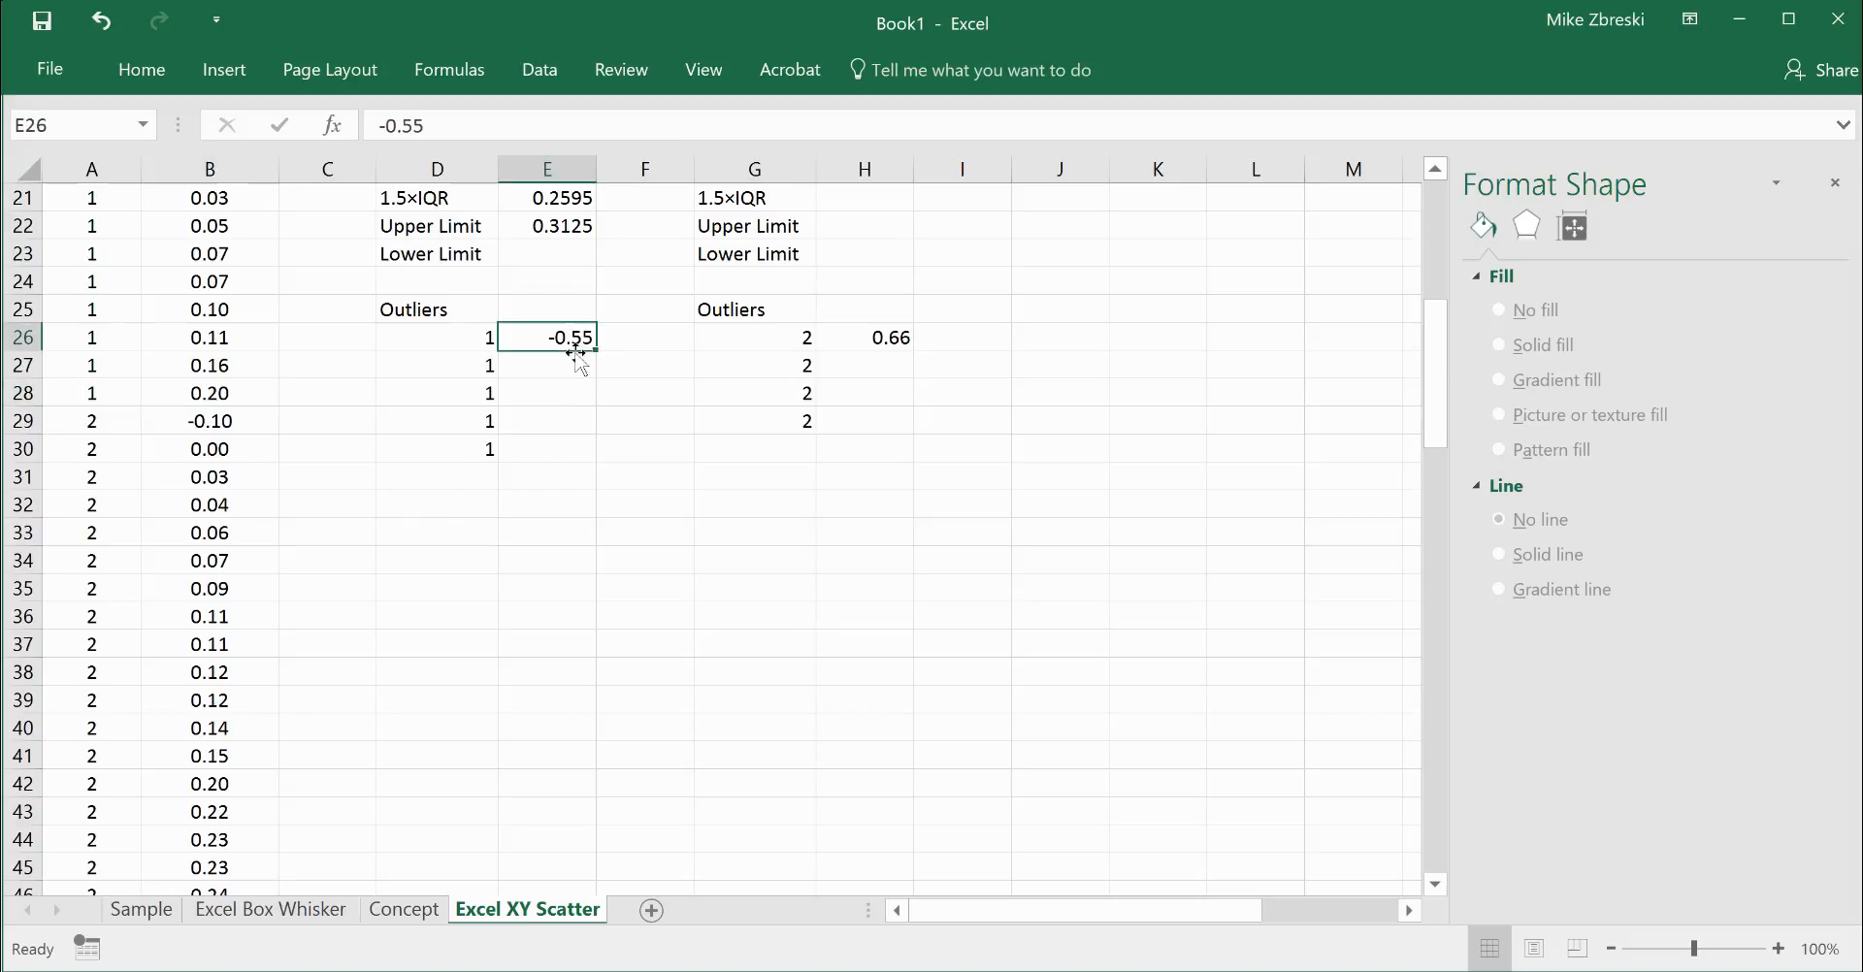
scroll(568, 448, up, 7)
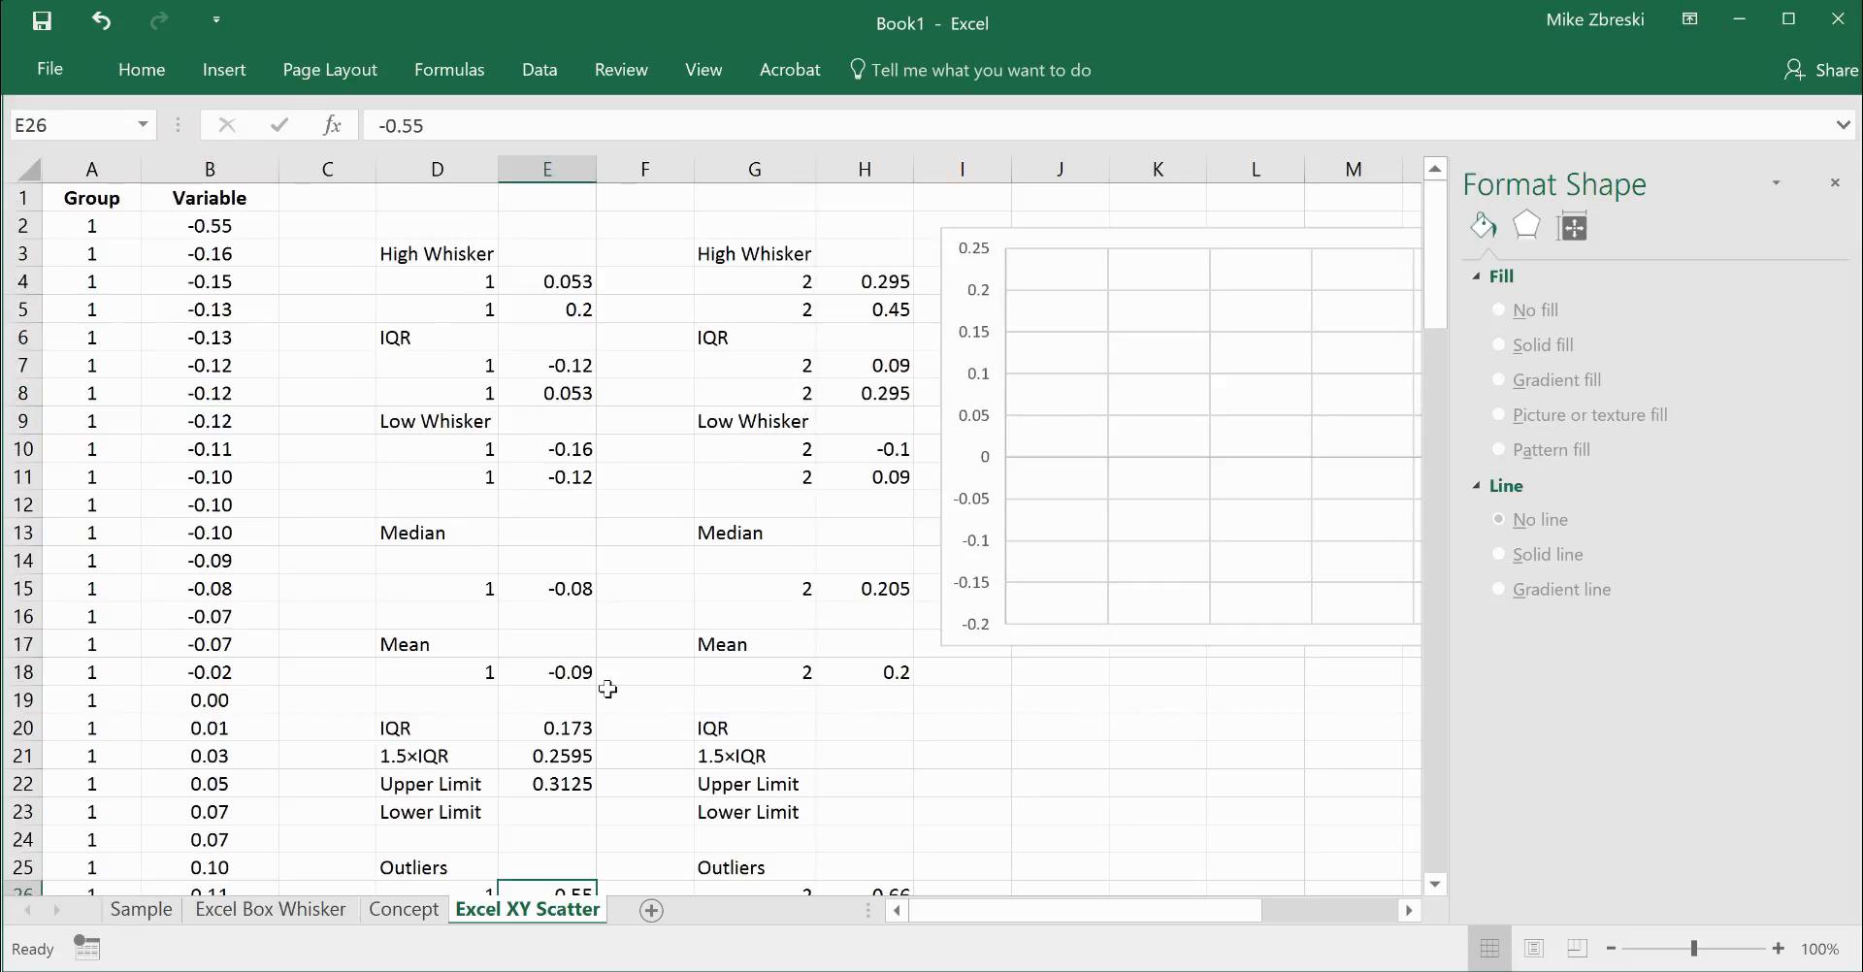
scroll(596, 669, down, 3)
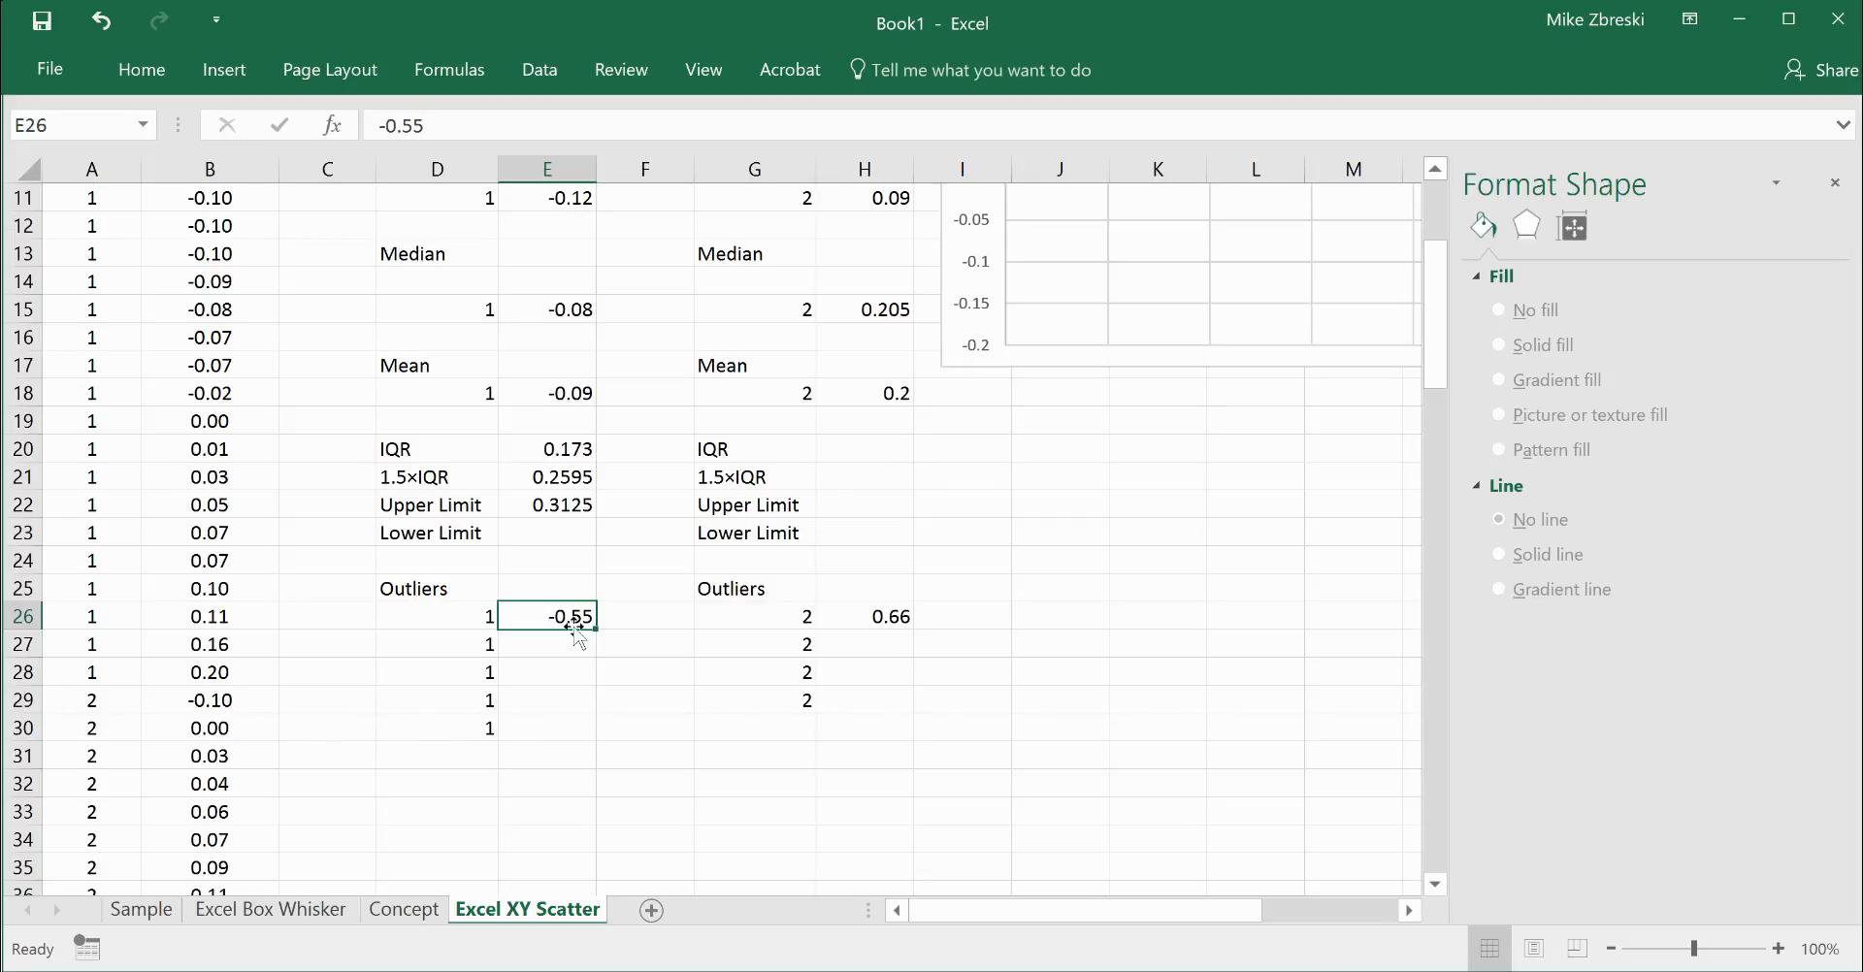
scroll(568, 631, up, 3)
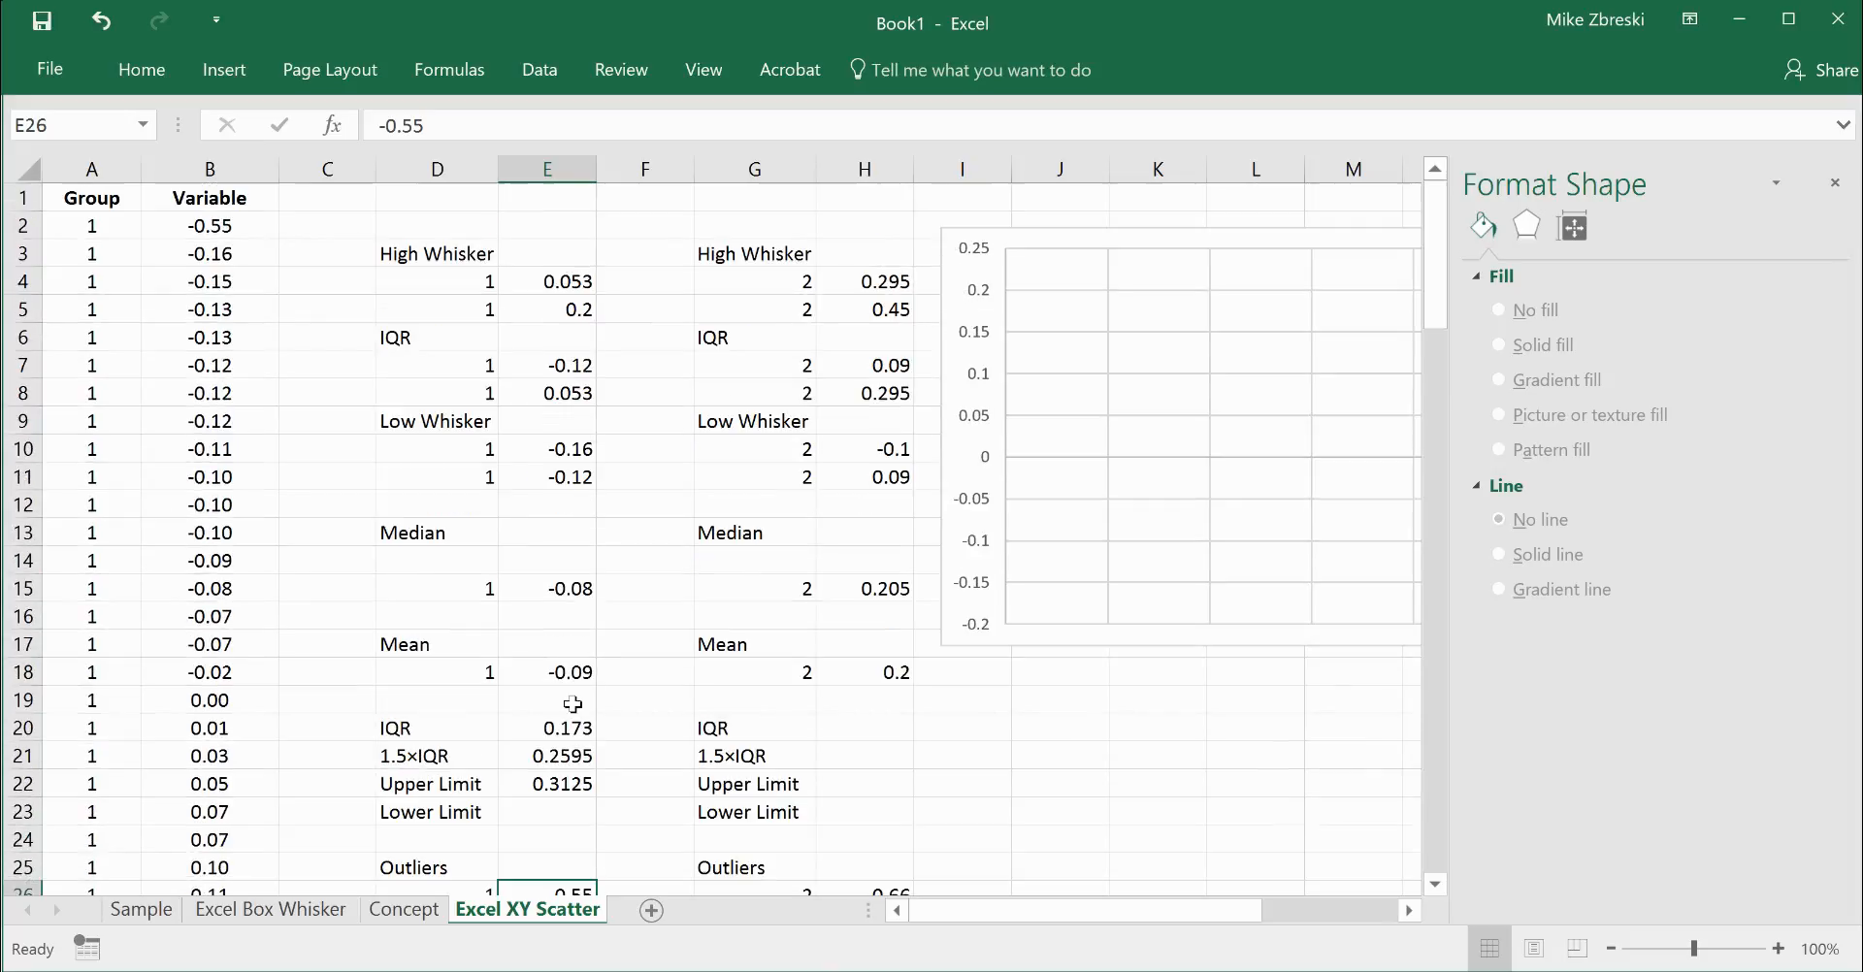
Calculate group 1's lower limit in E23 with the formula =E7-E21.
click(547, 811)
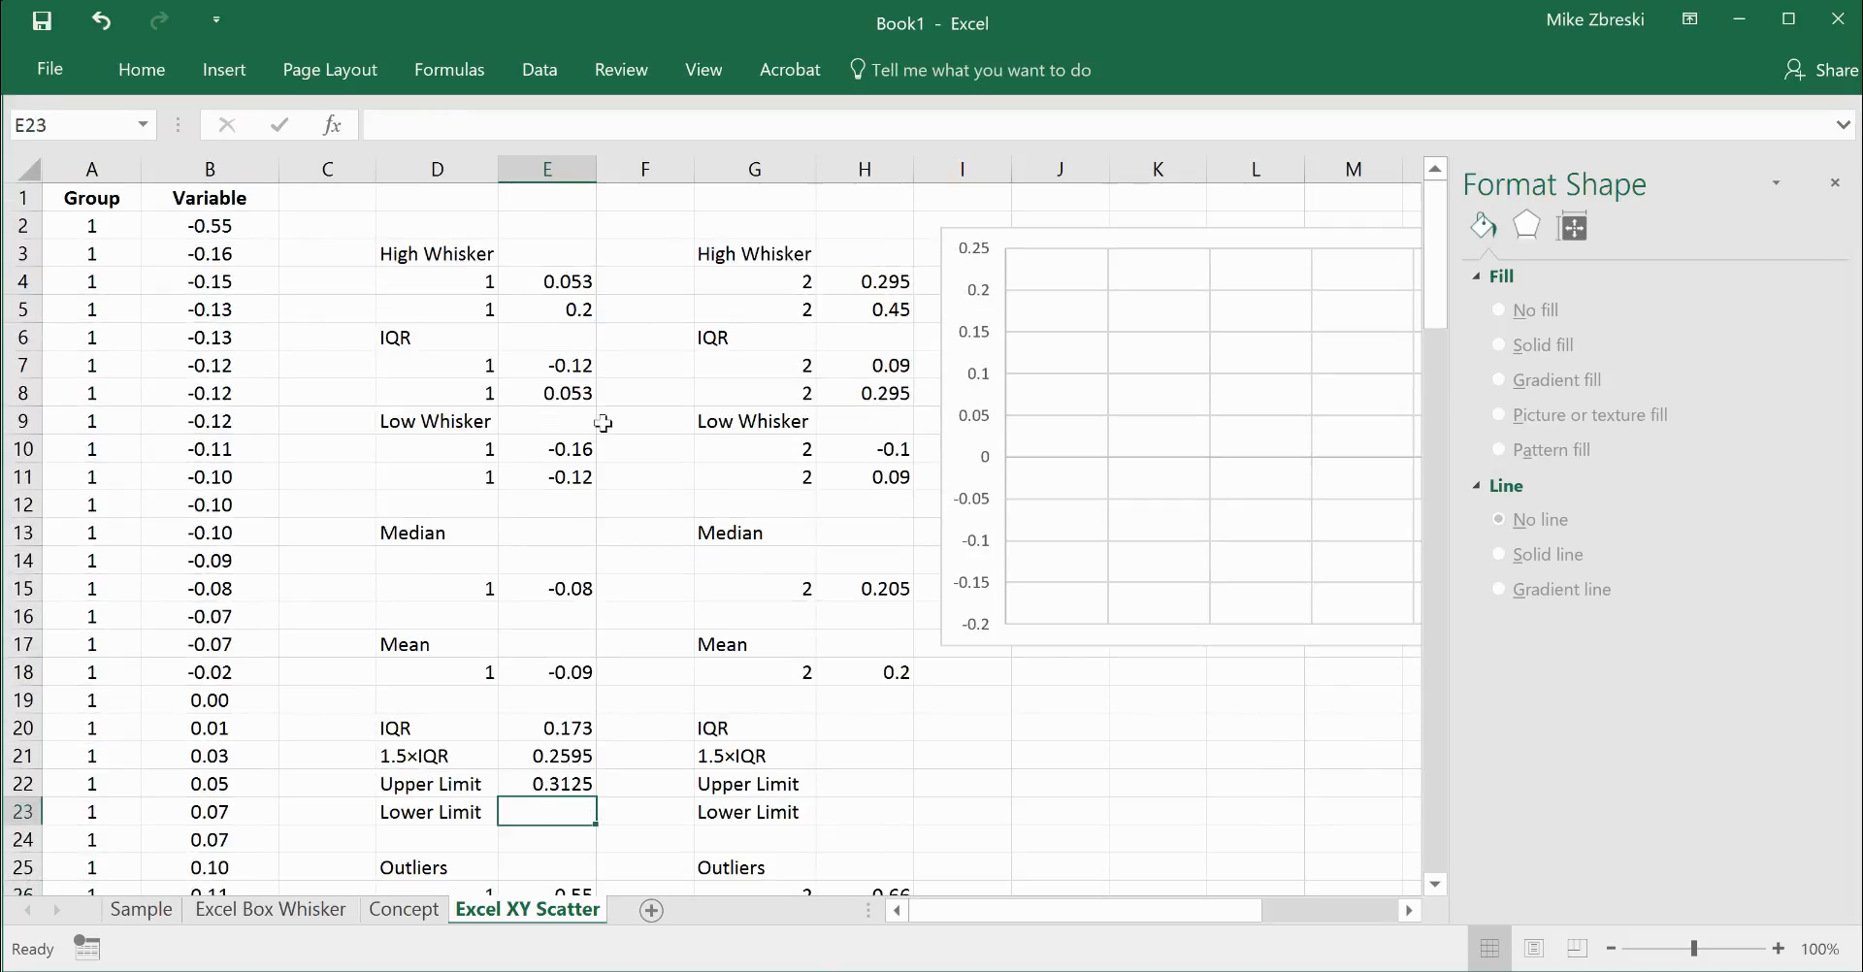
text(=)
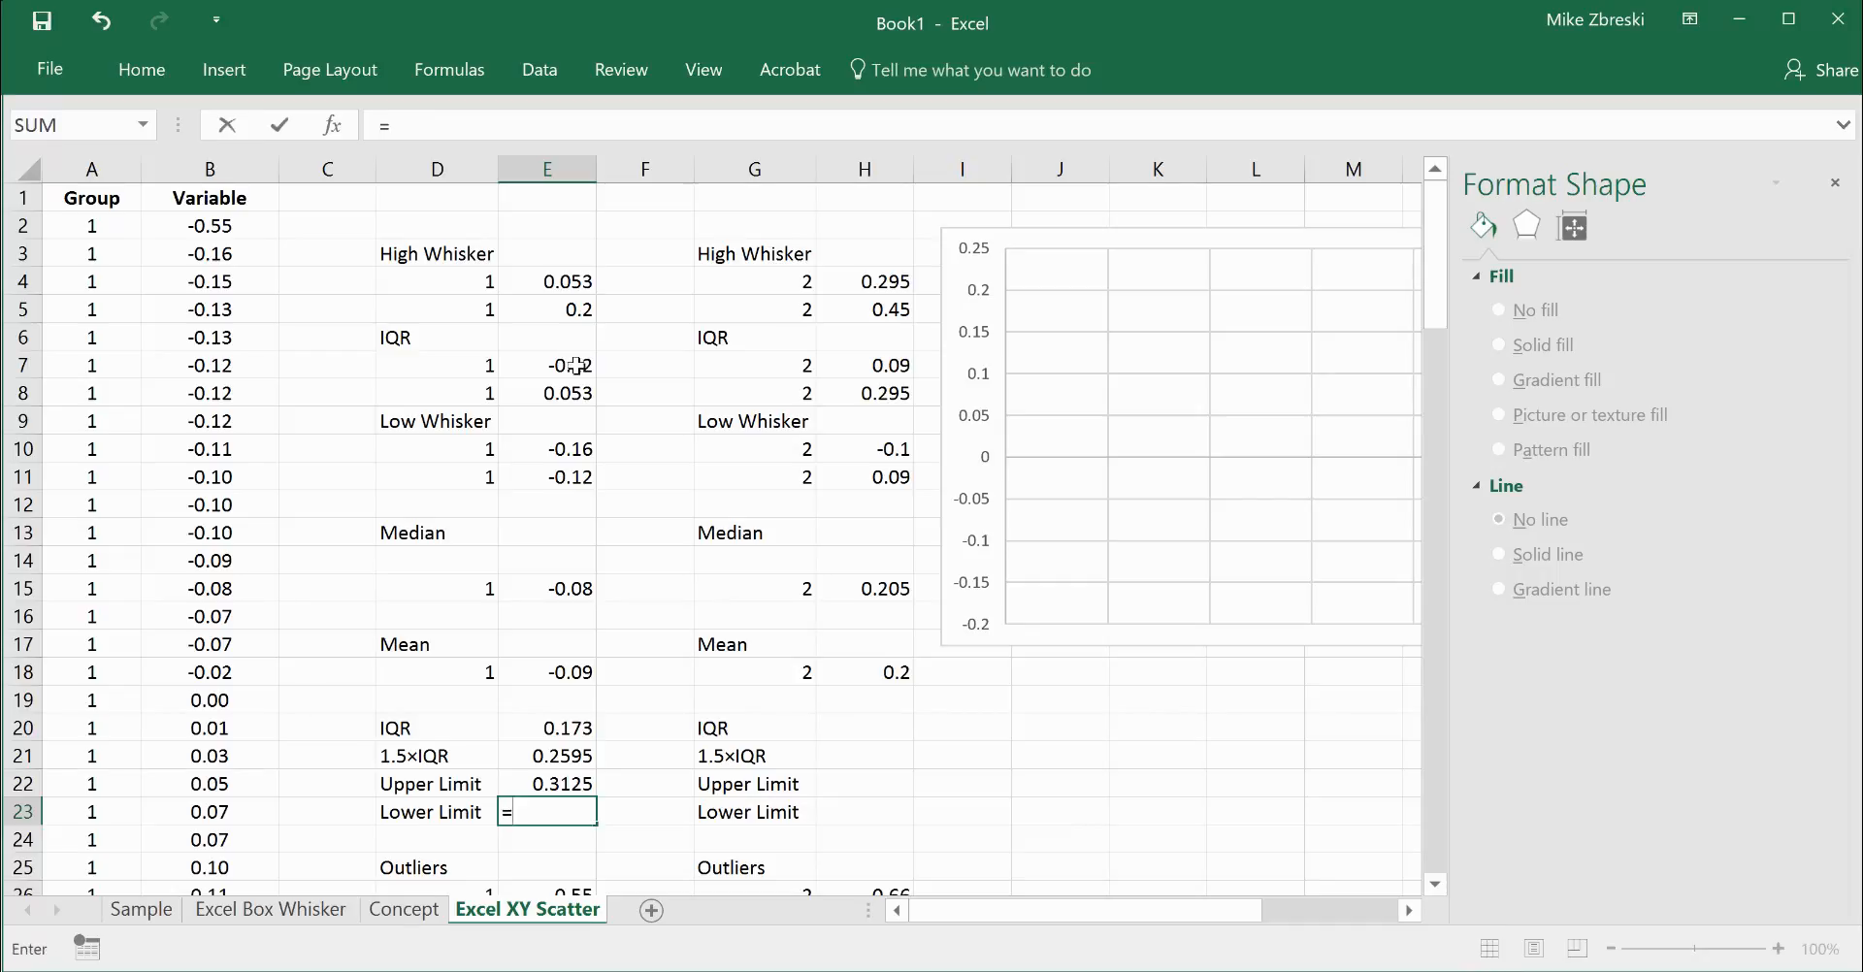
click(577, 365)
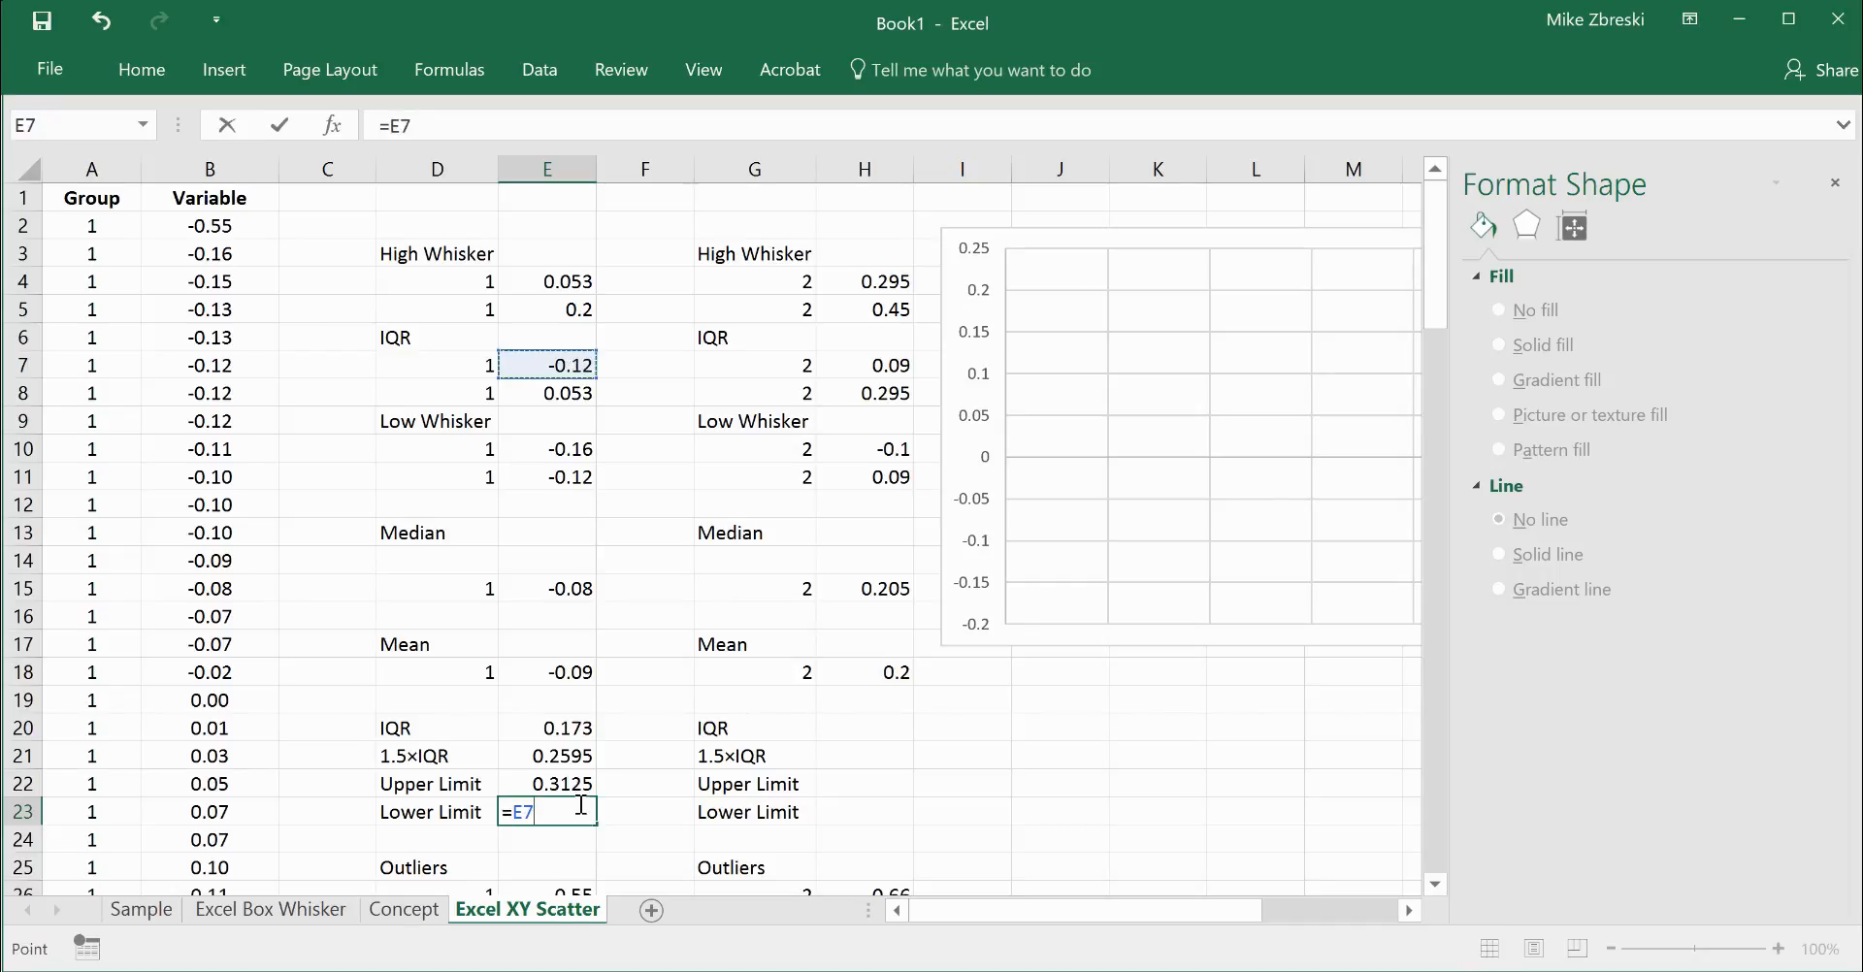
text(-)
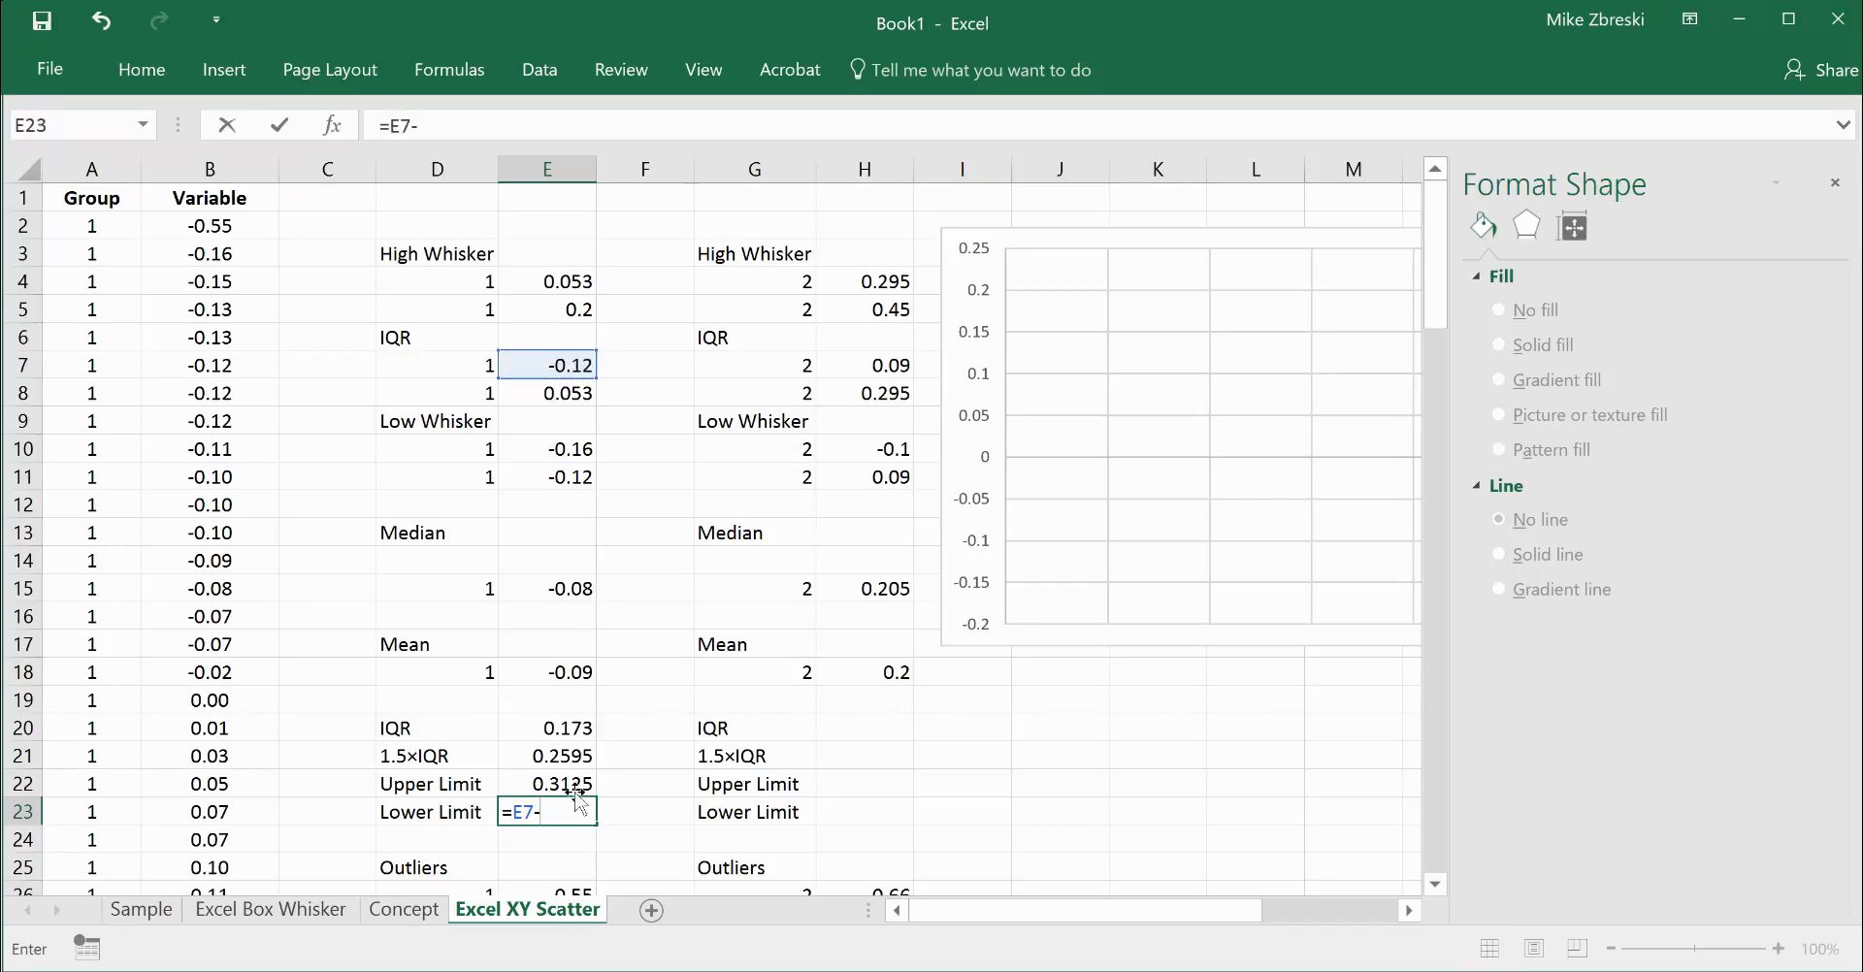
click(569, 756)
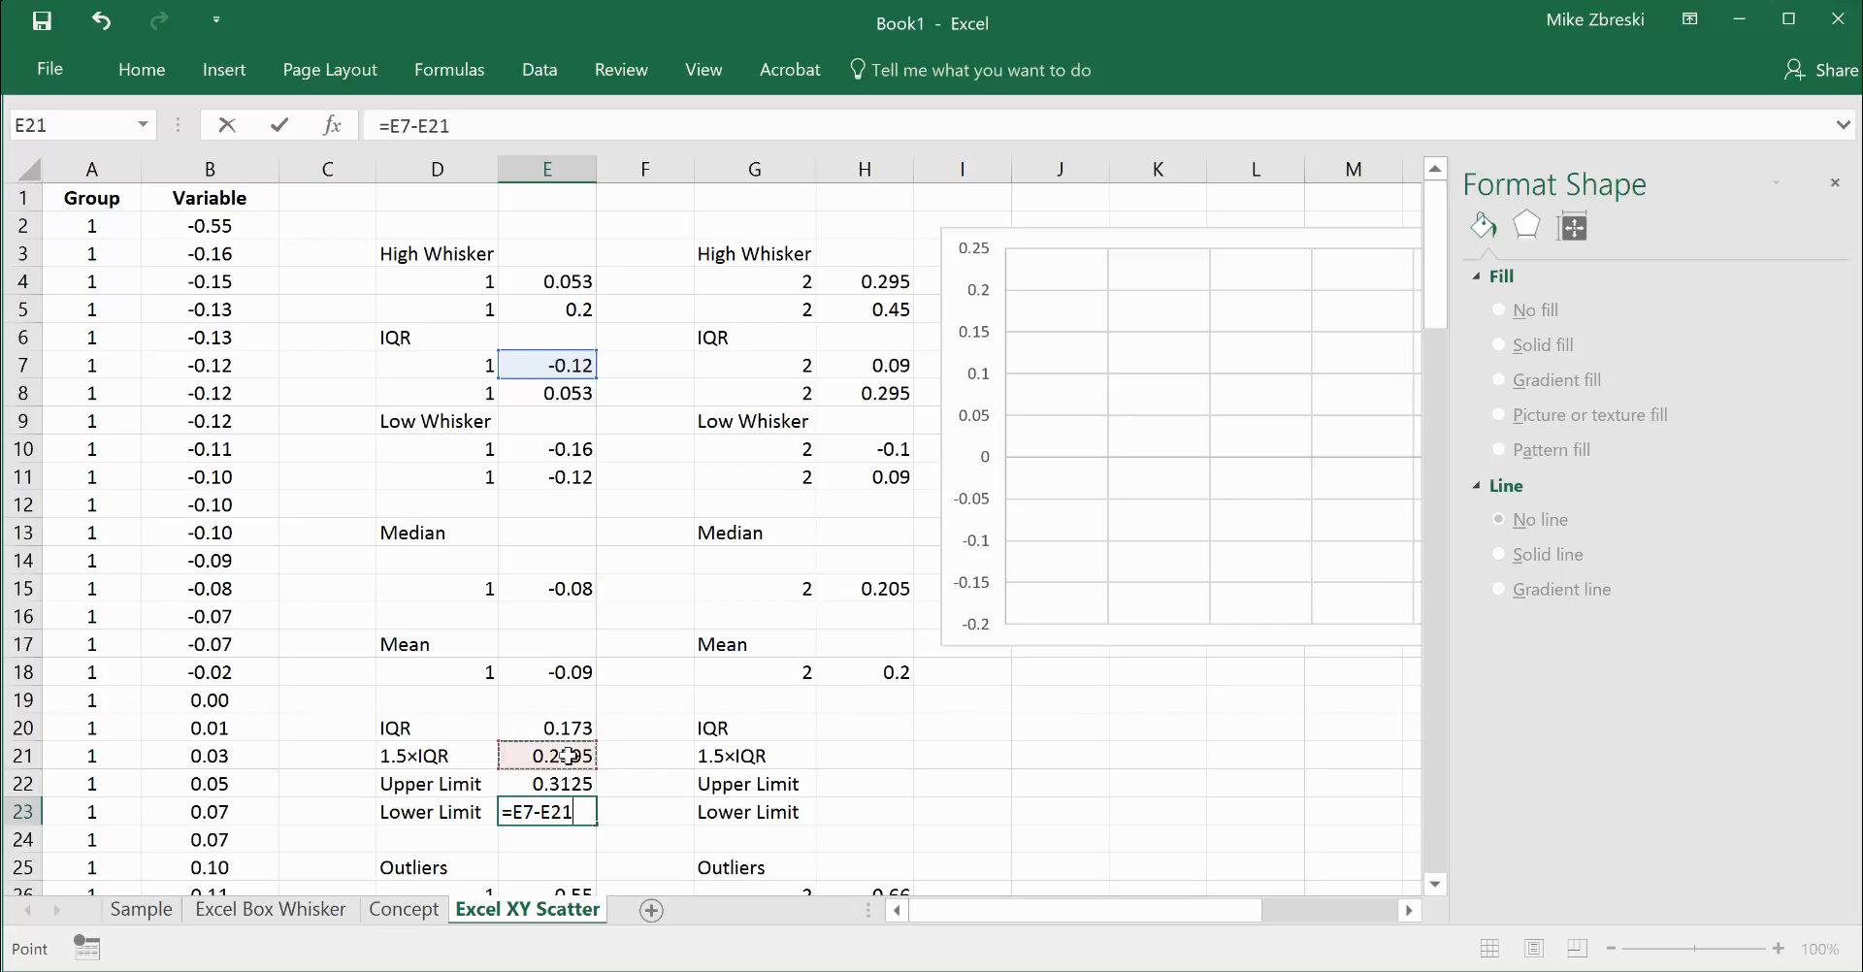
key(Return)
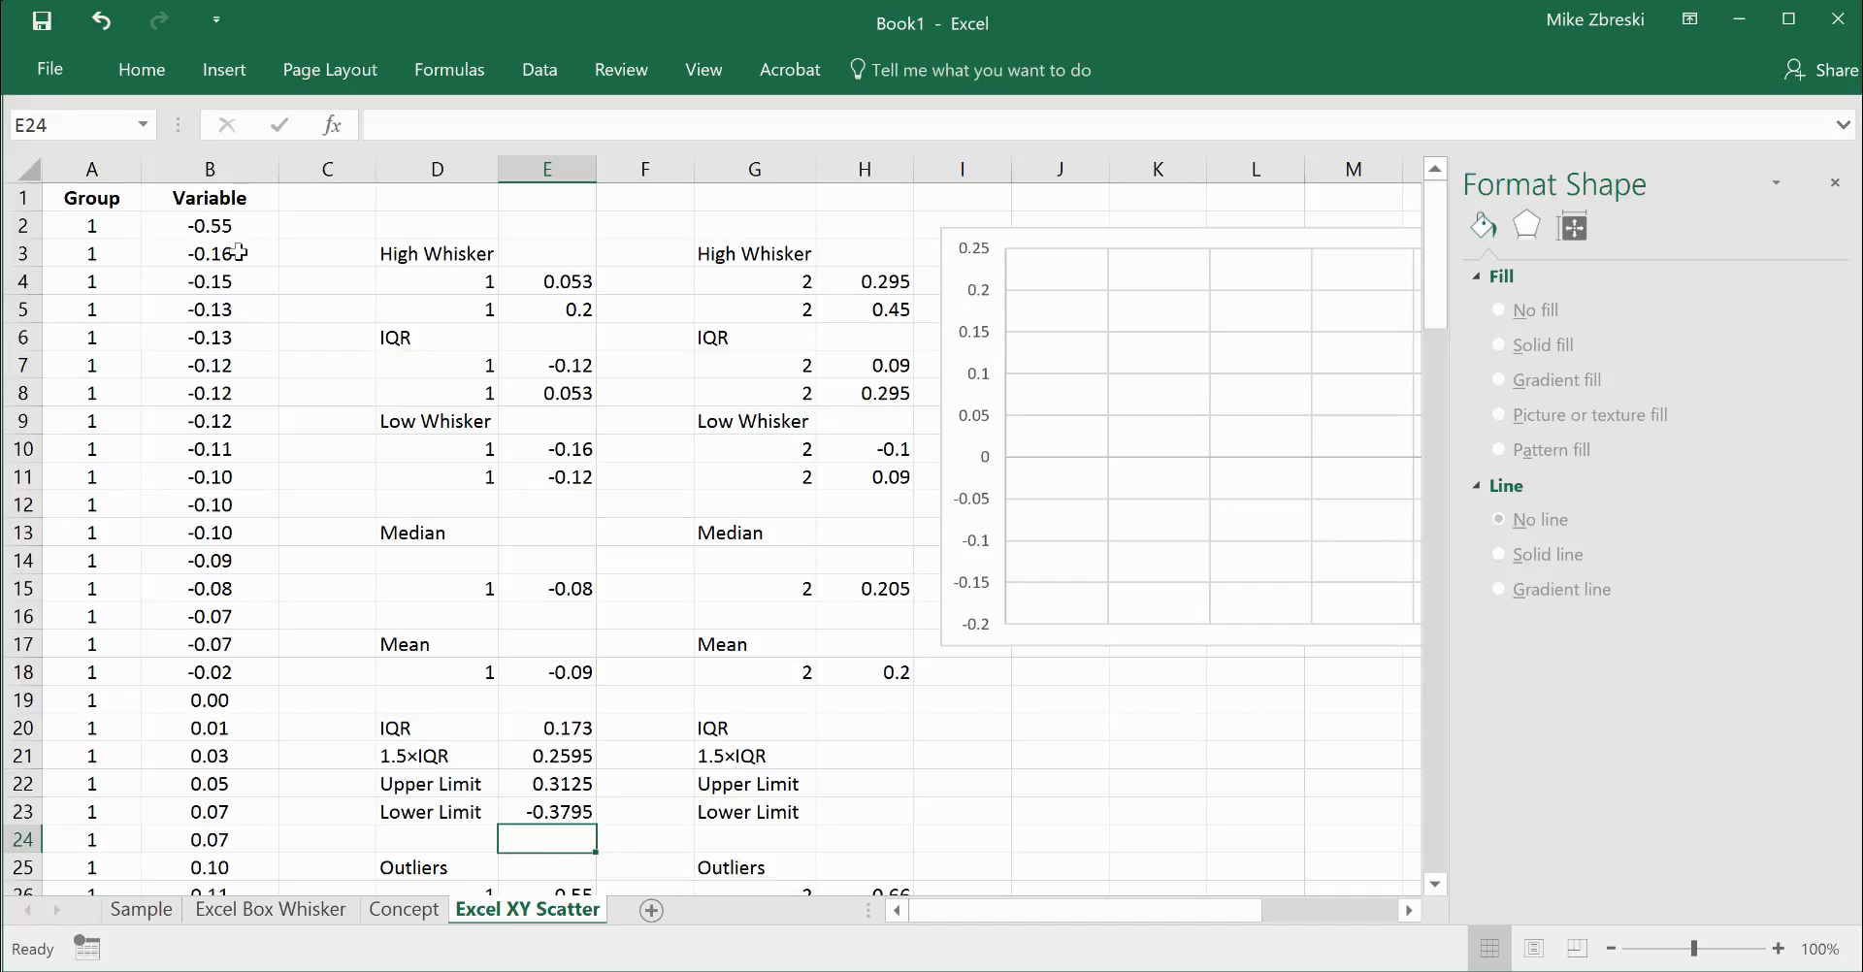
Check B2 against group 1's lower limit and add the outlier in E26 to the chart as series Outlier1 with X value 1.
click(216, 229)
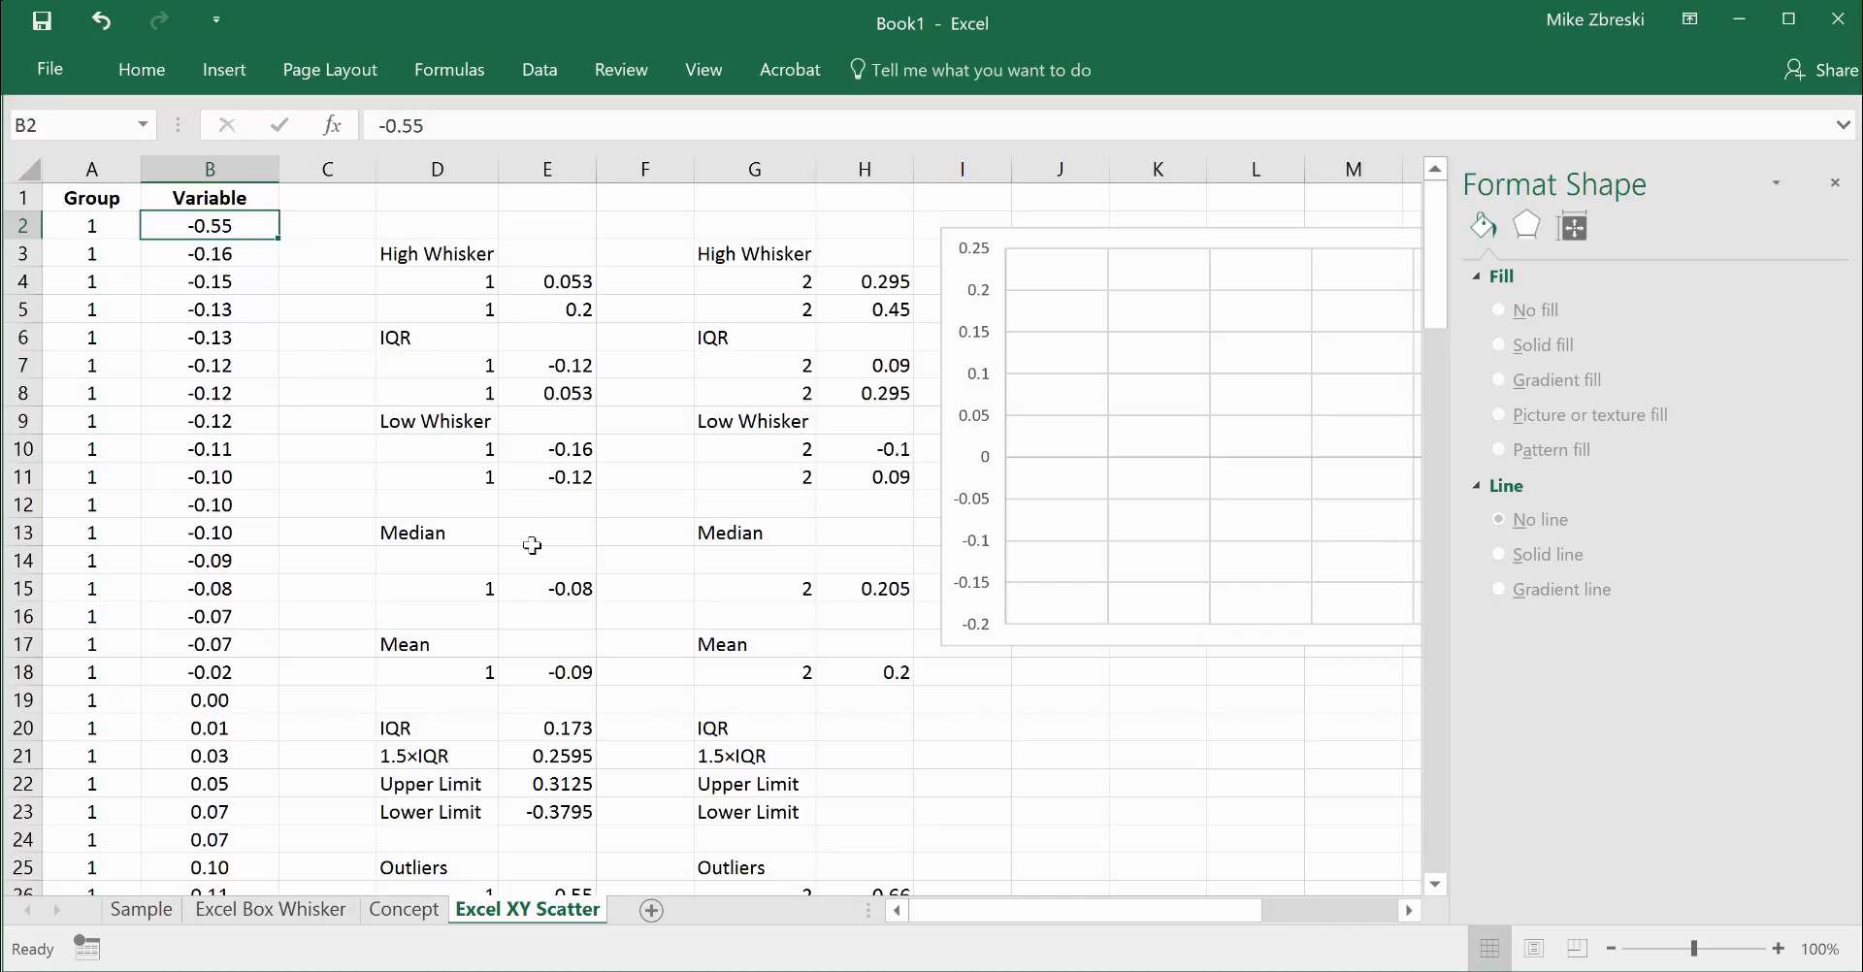
scroll(532, 543, down, 3)
click(575, 615)
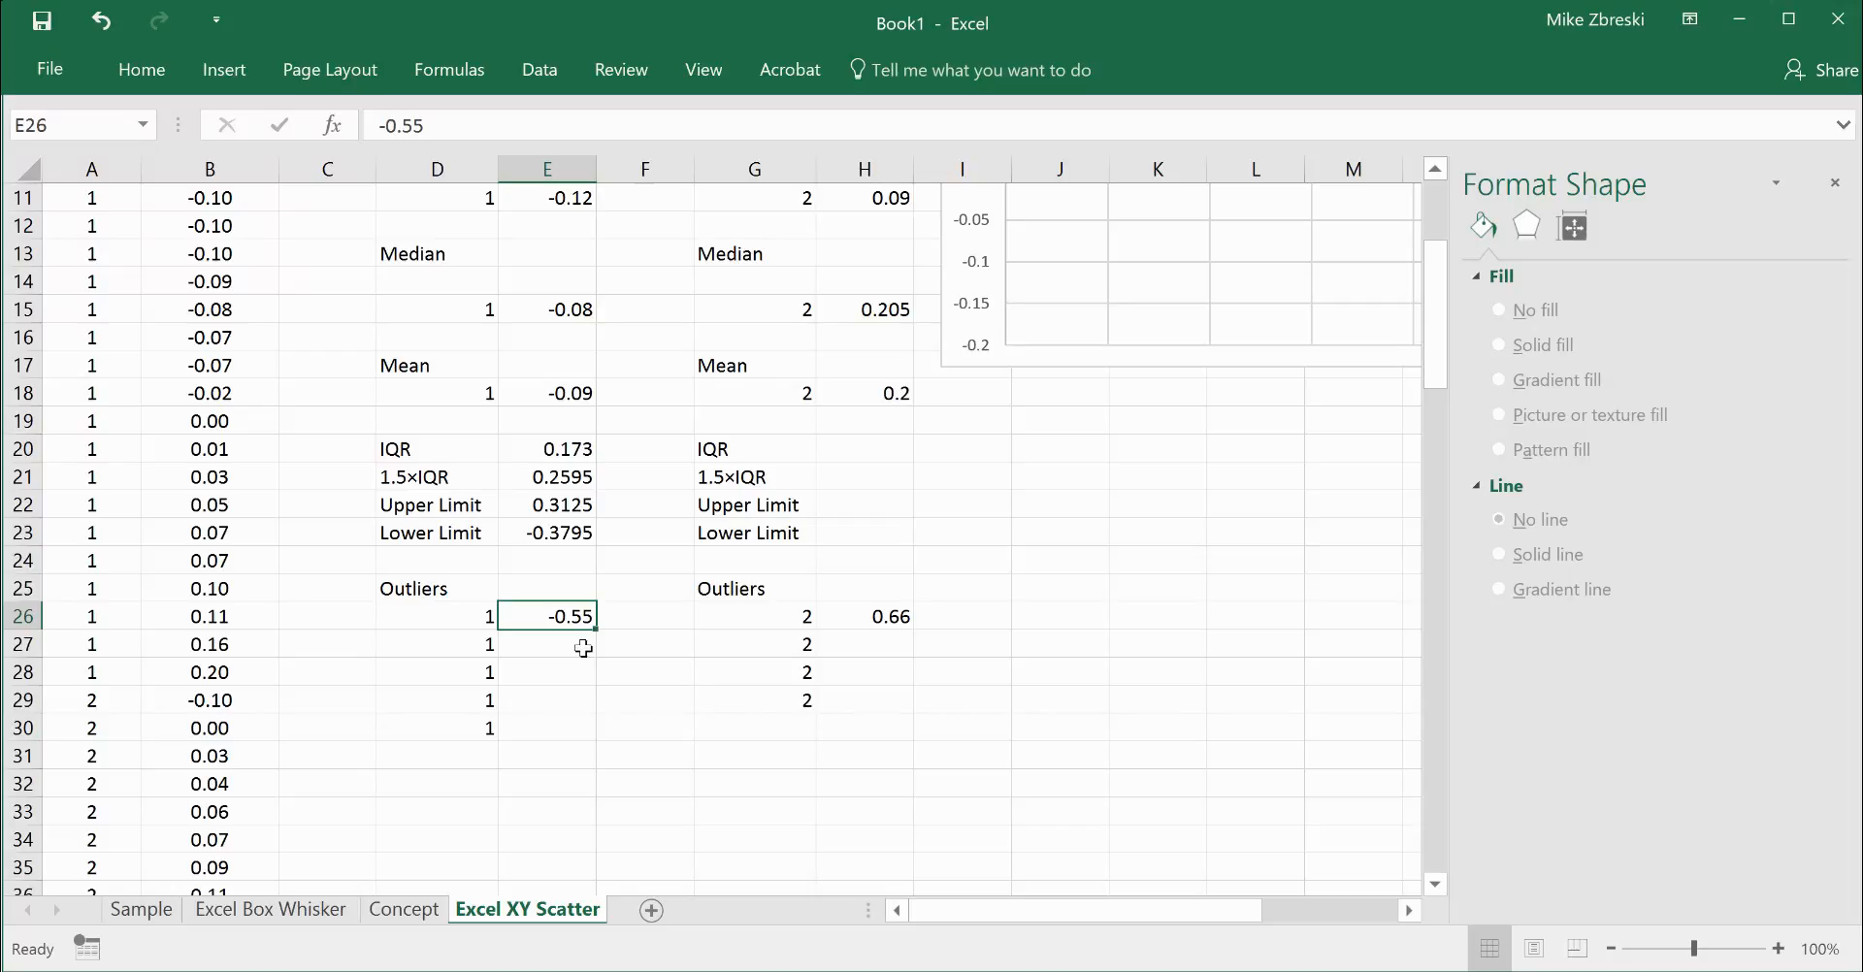
scroll(583, 648, up, 4)
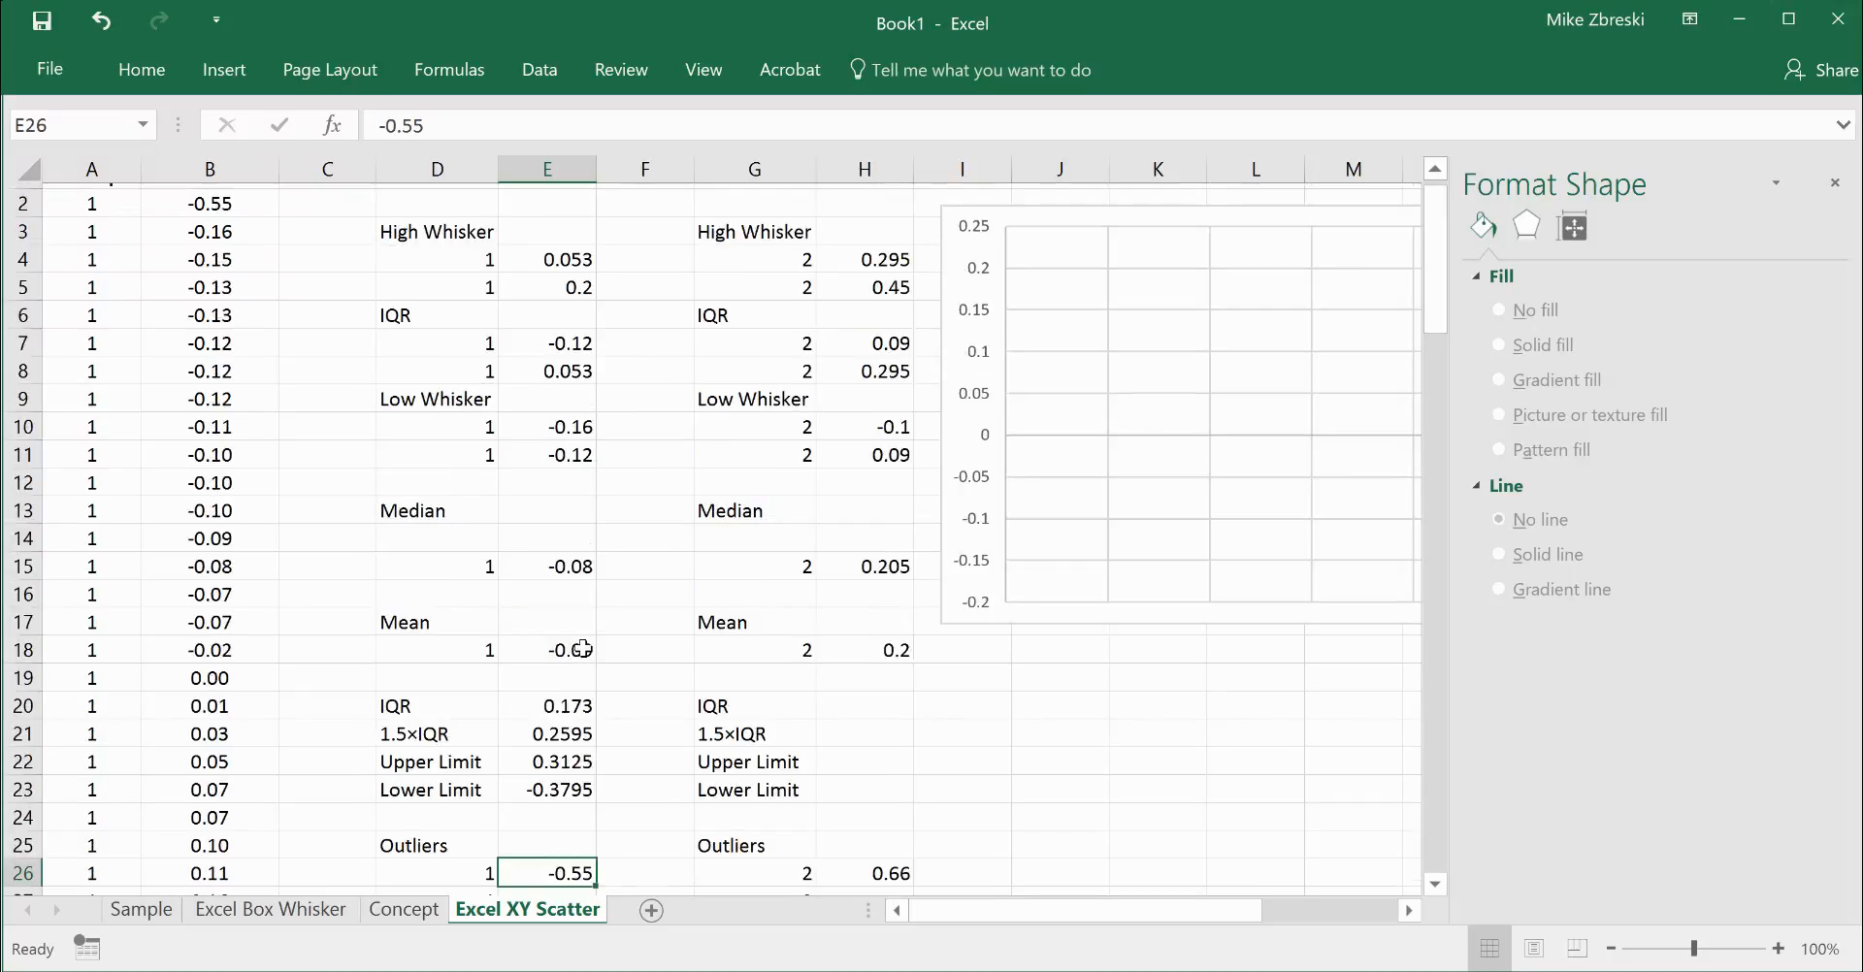
drag(1011, 912, 1149, 913)
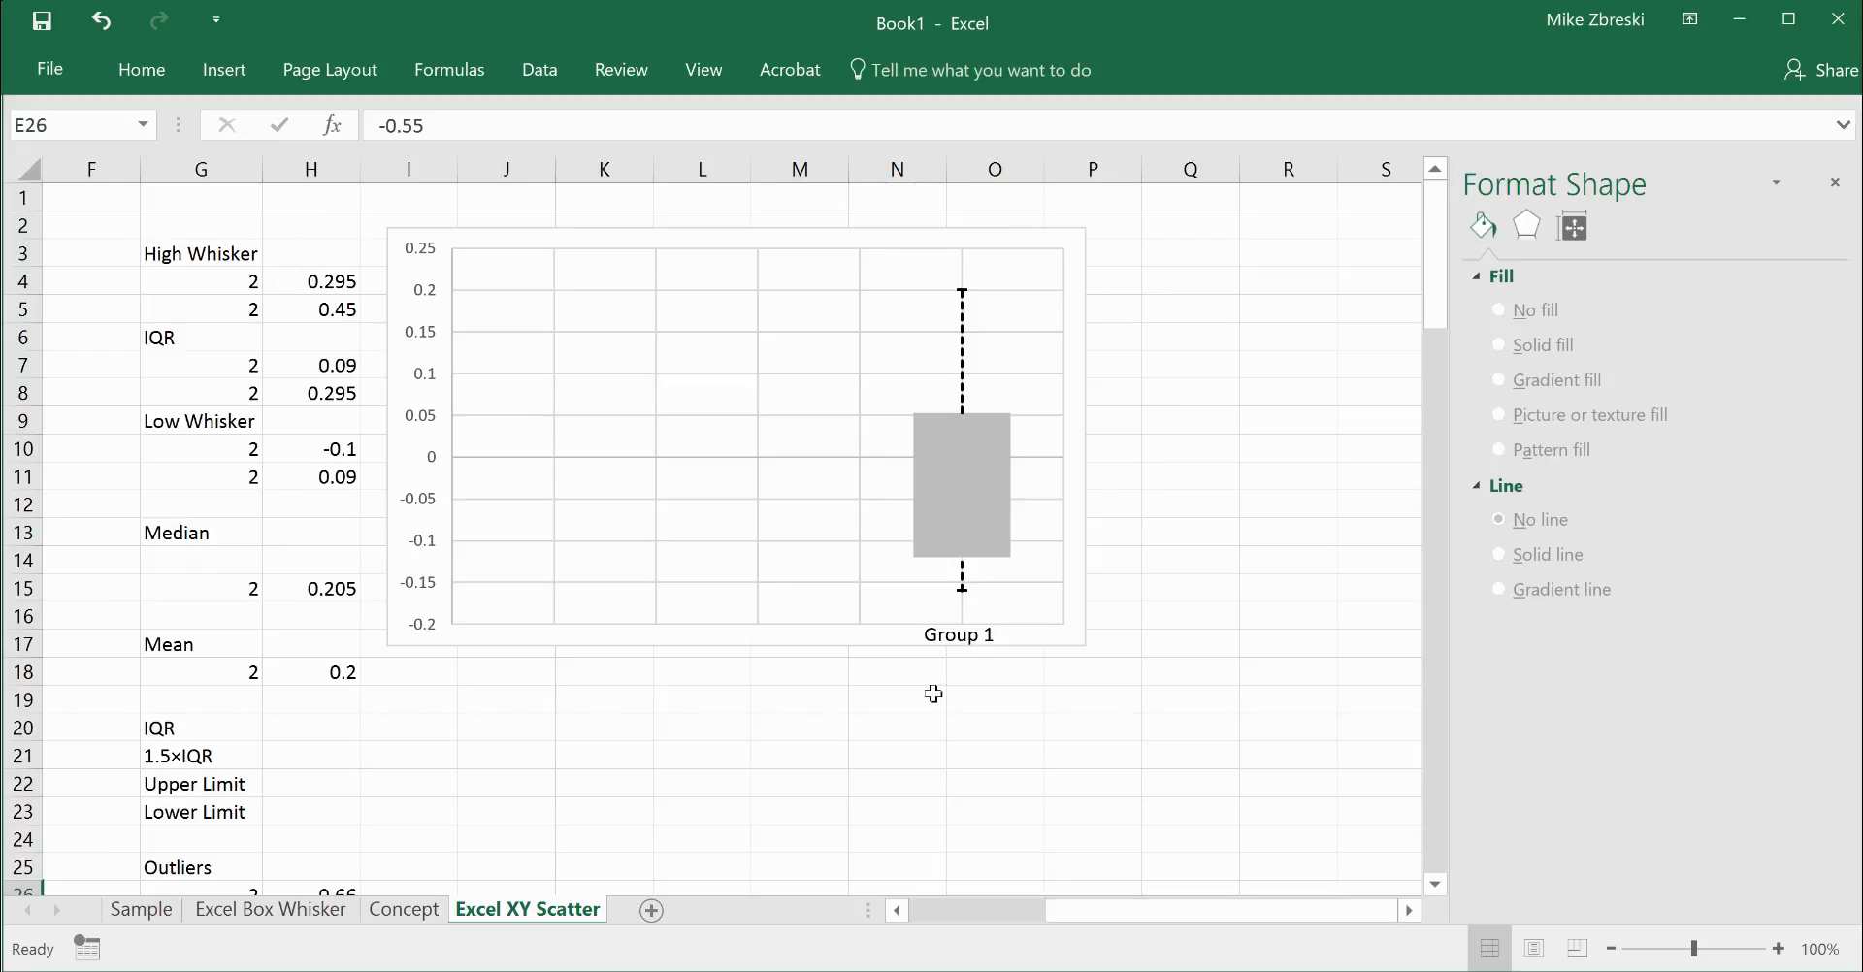
click(806, 437)
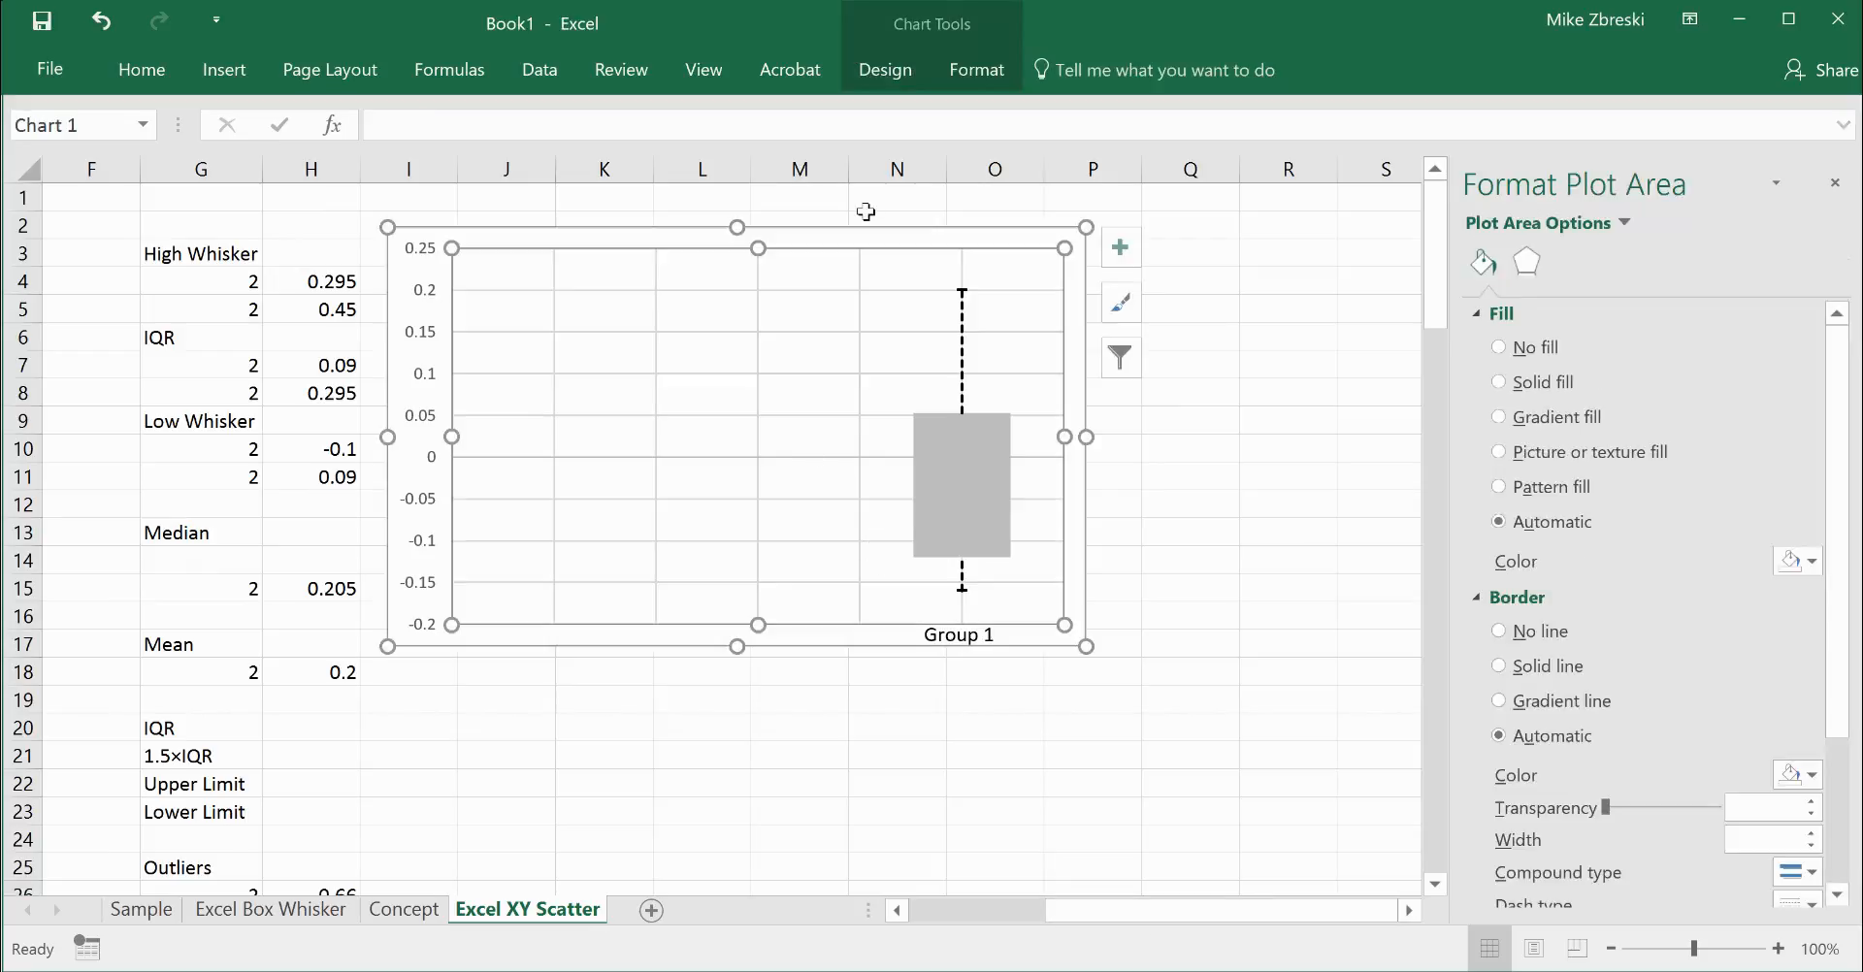
click(883, 70)
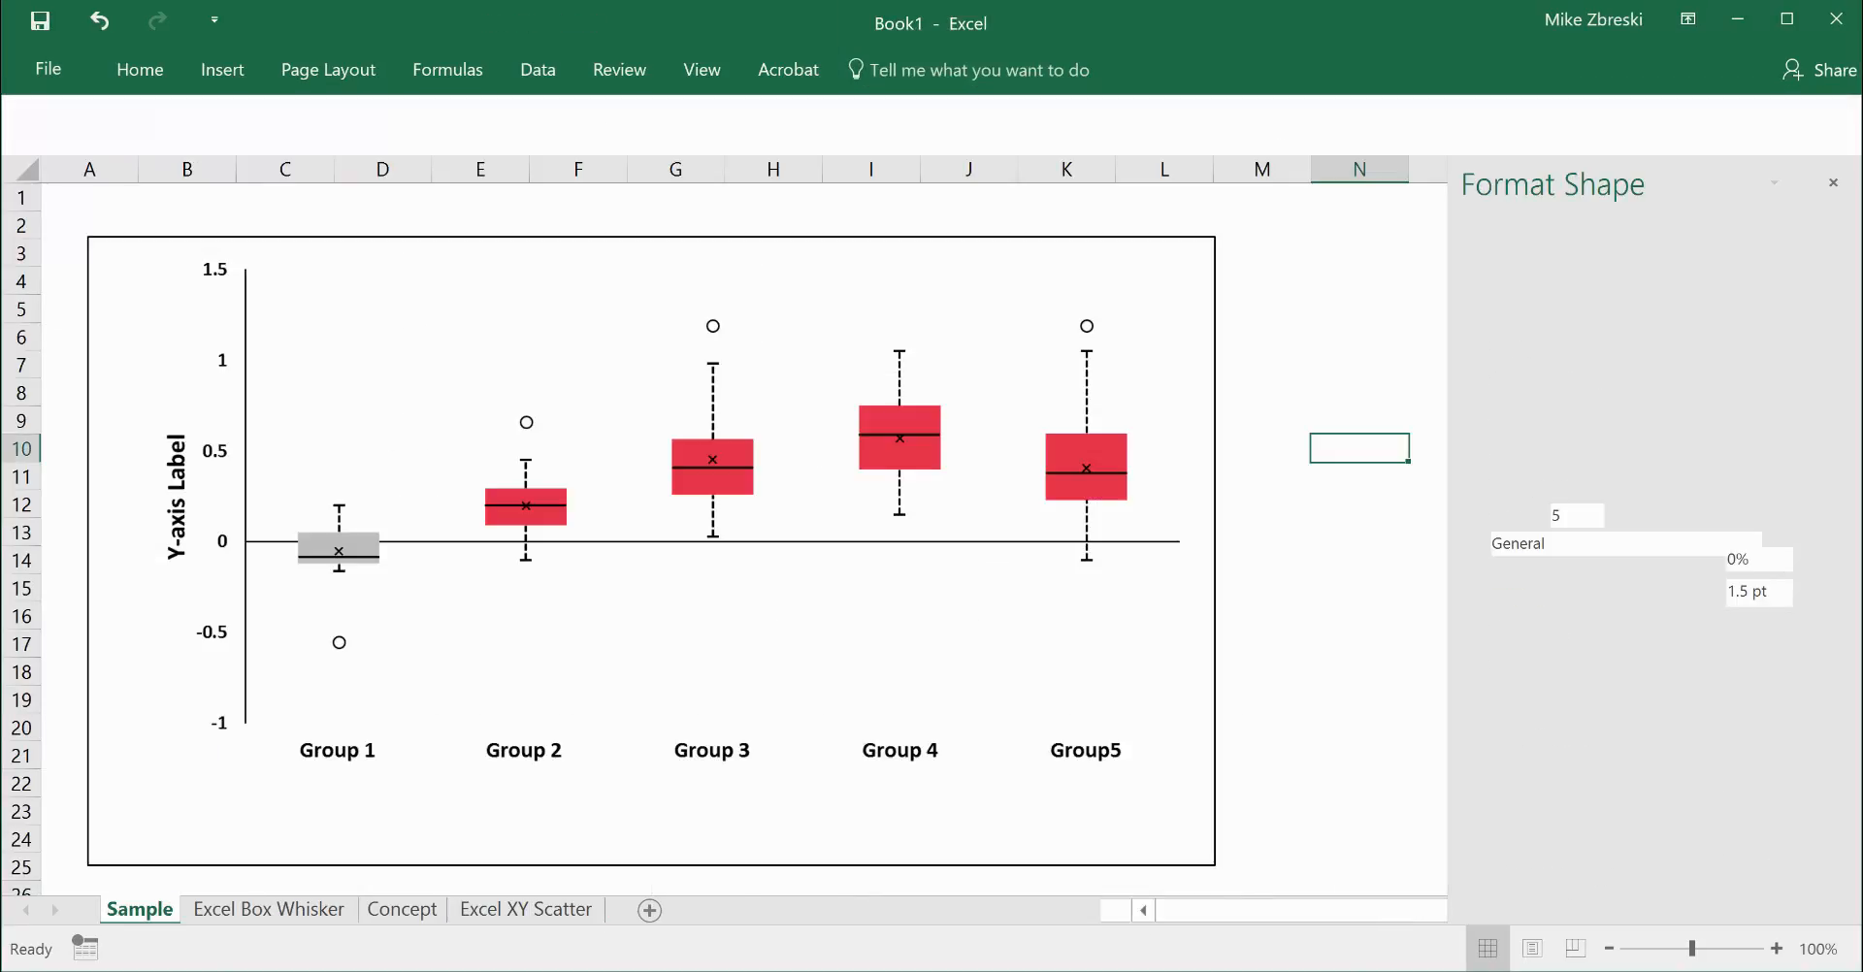
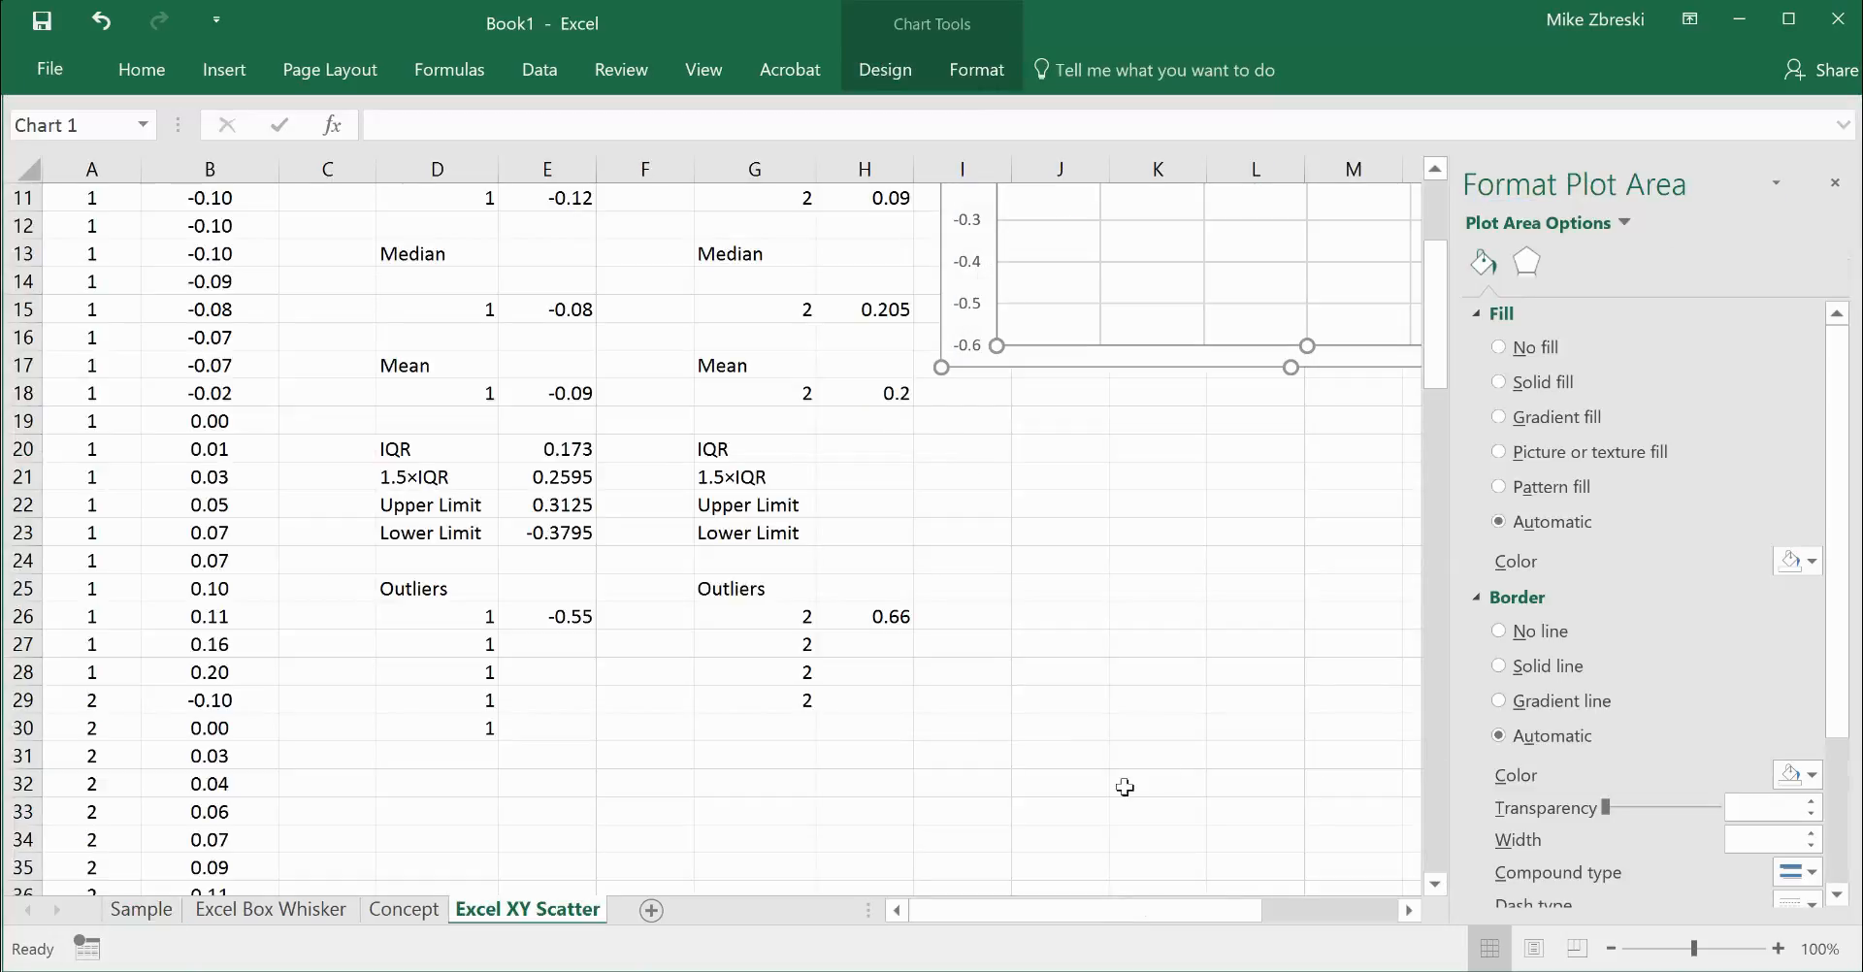
drag(1126, 912, 1281, 912)
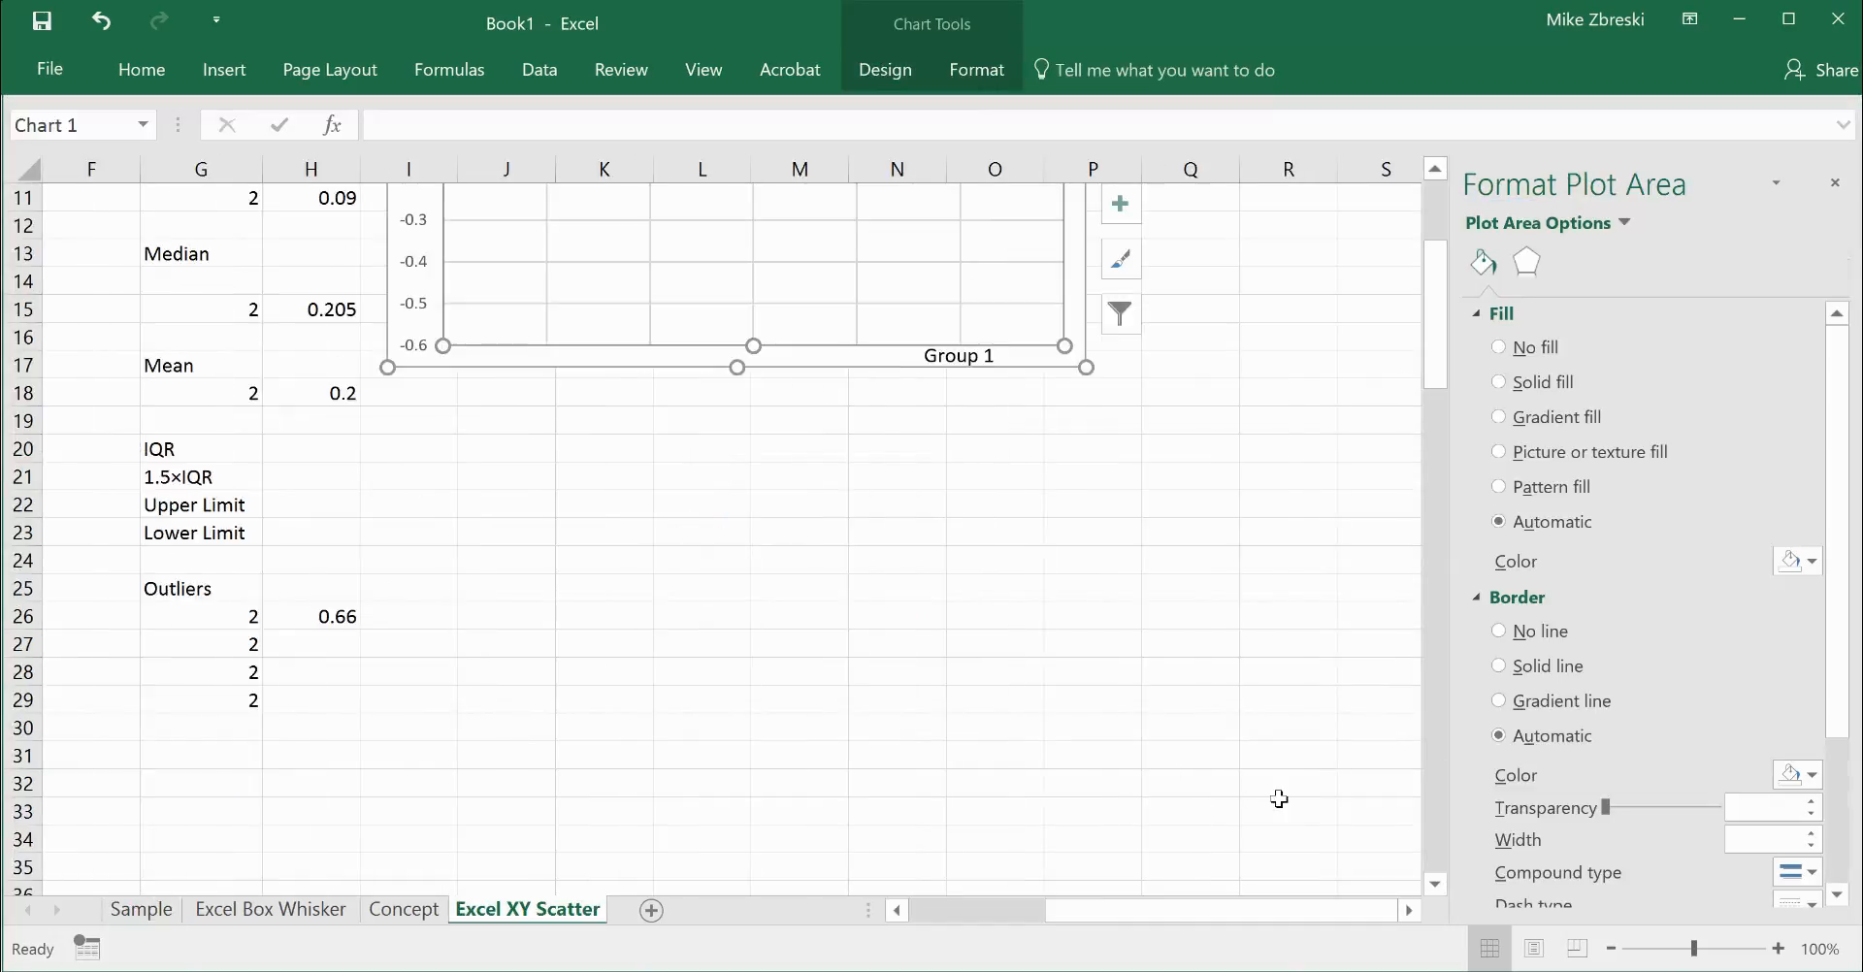
scroll(1206, 773, up, 4)
click(1252, 585)
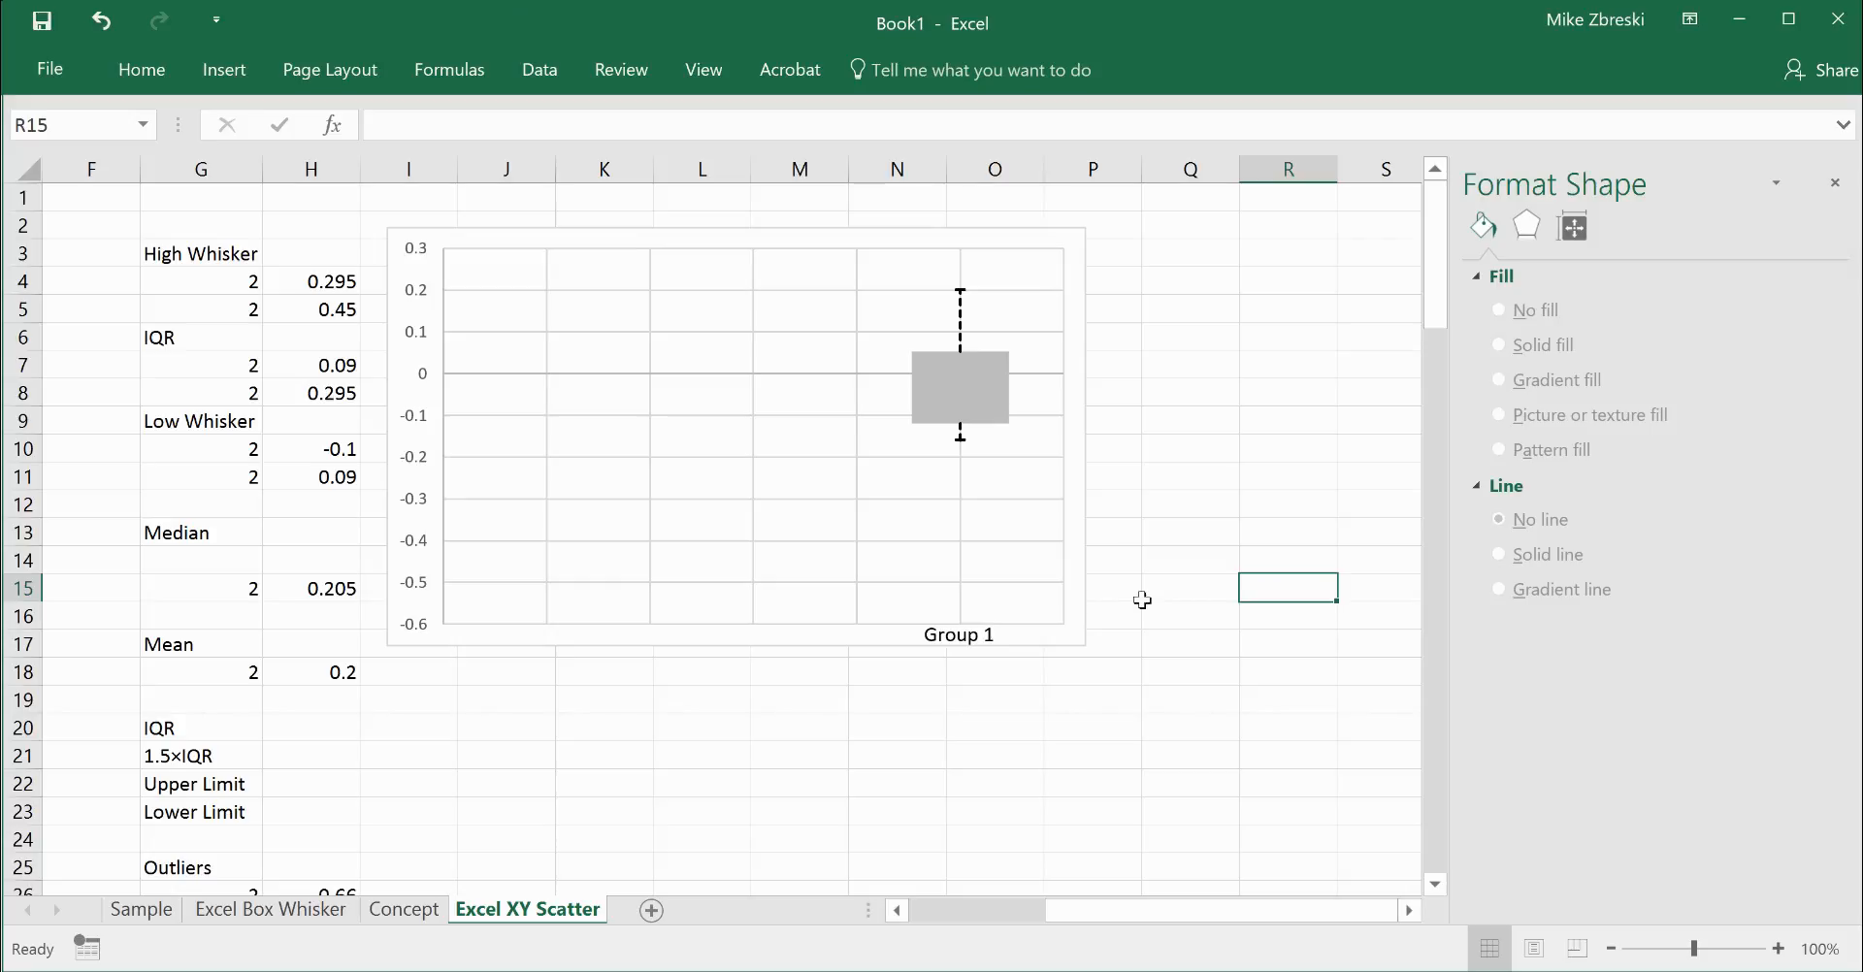
Give the chart's Outlier1 series a built-in circle marker.
click(960, 545)
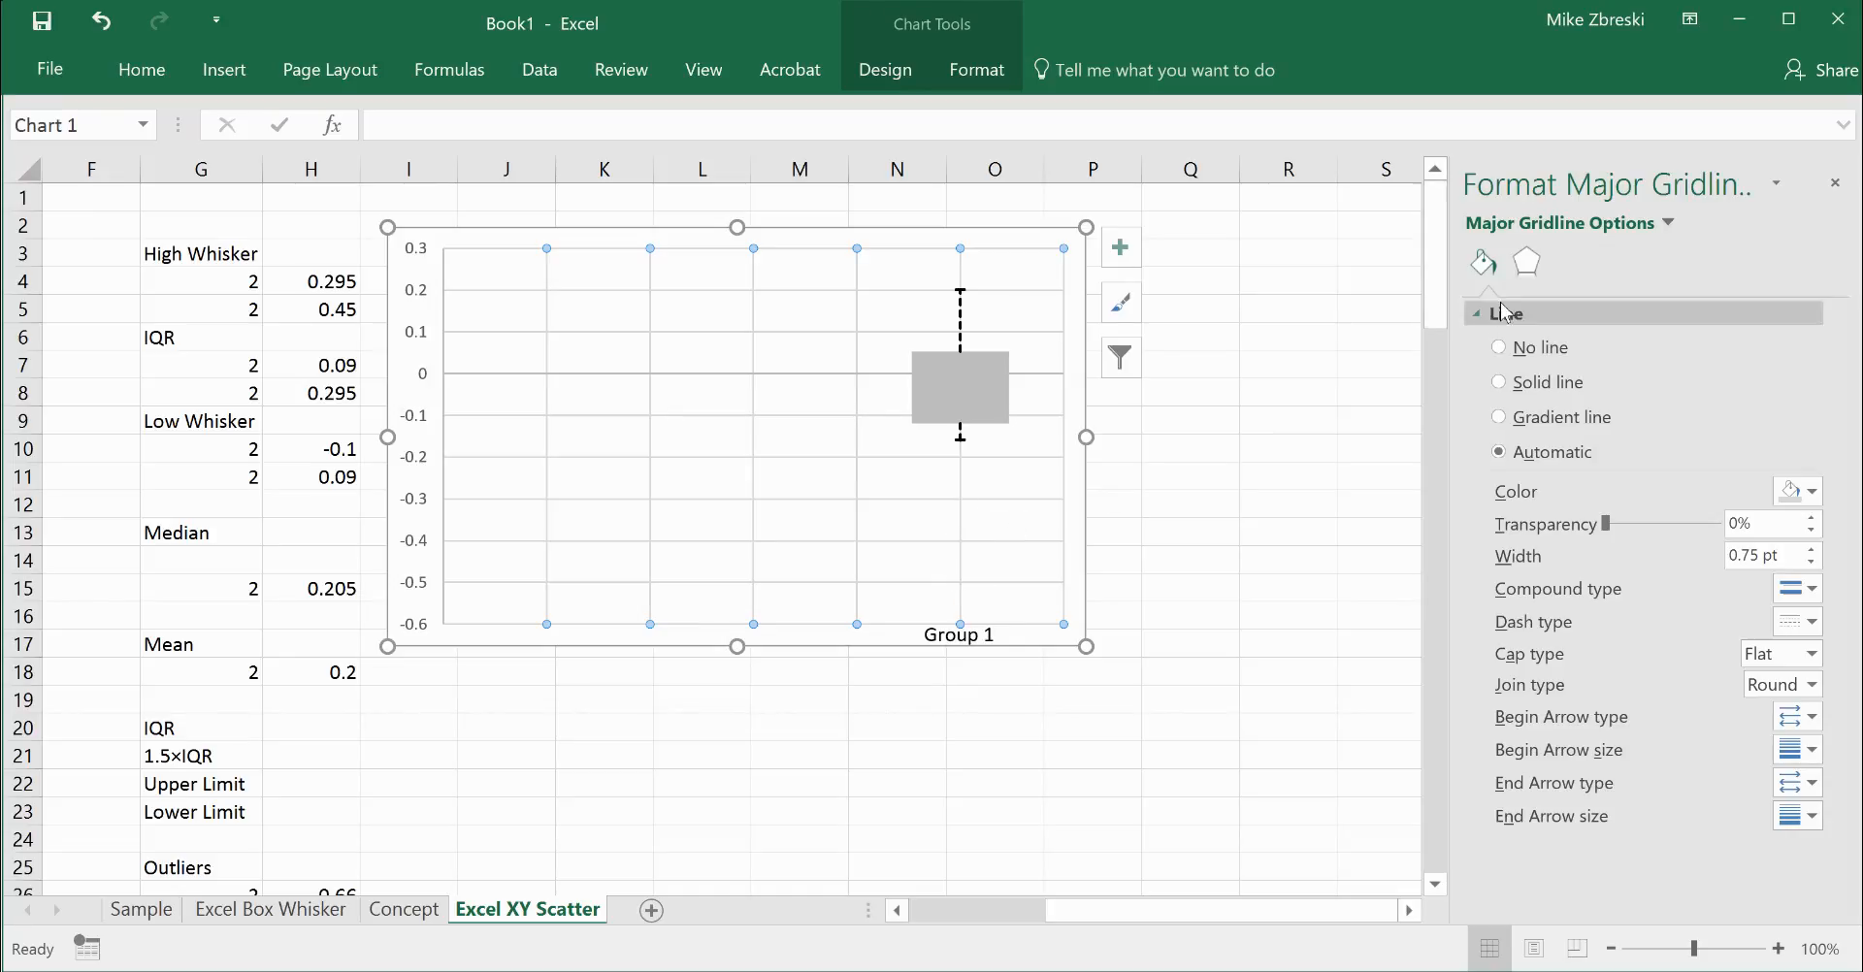
click(1668, 223)
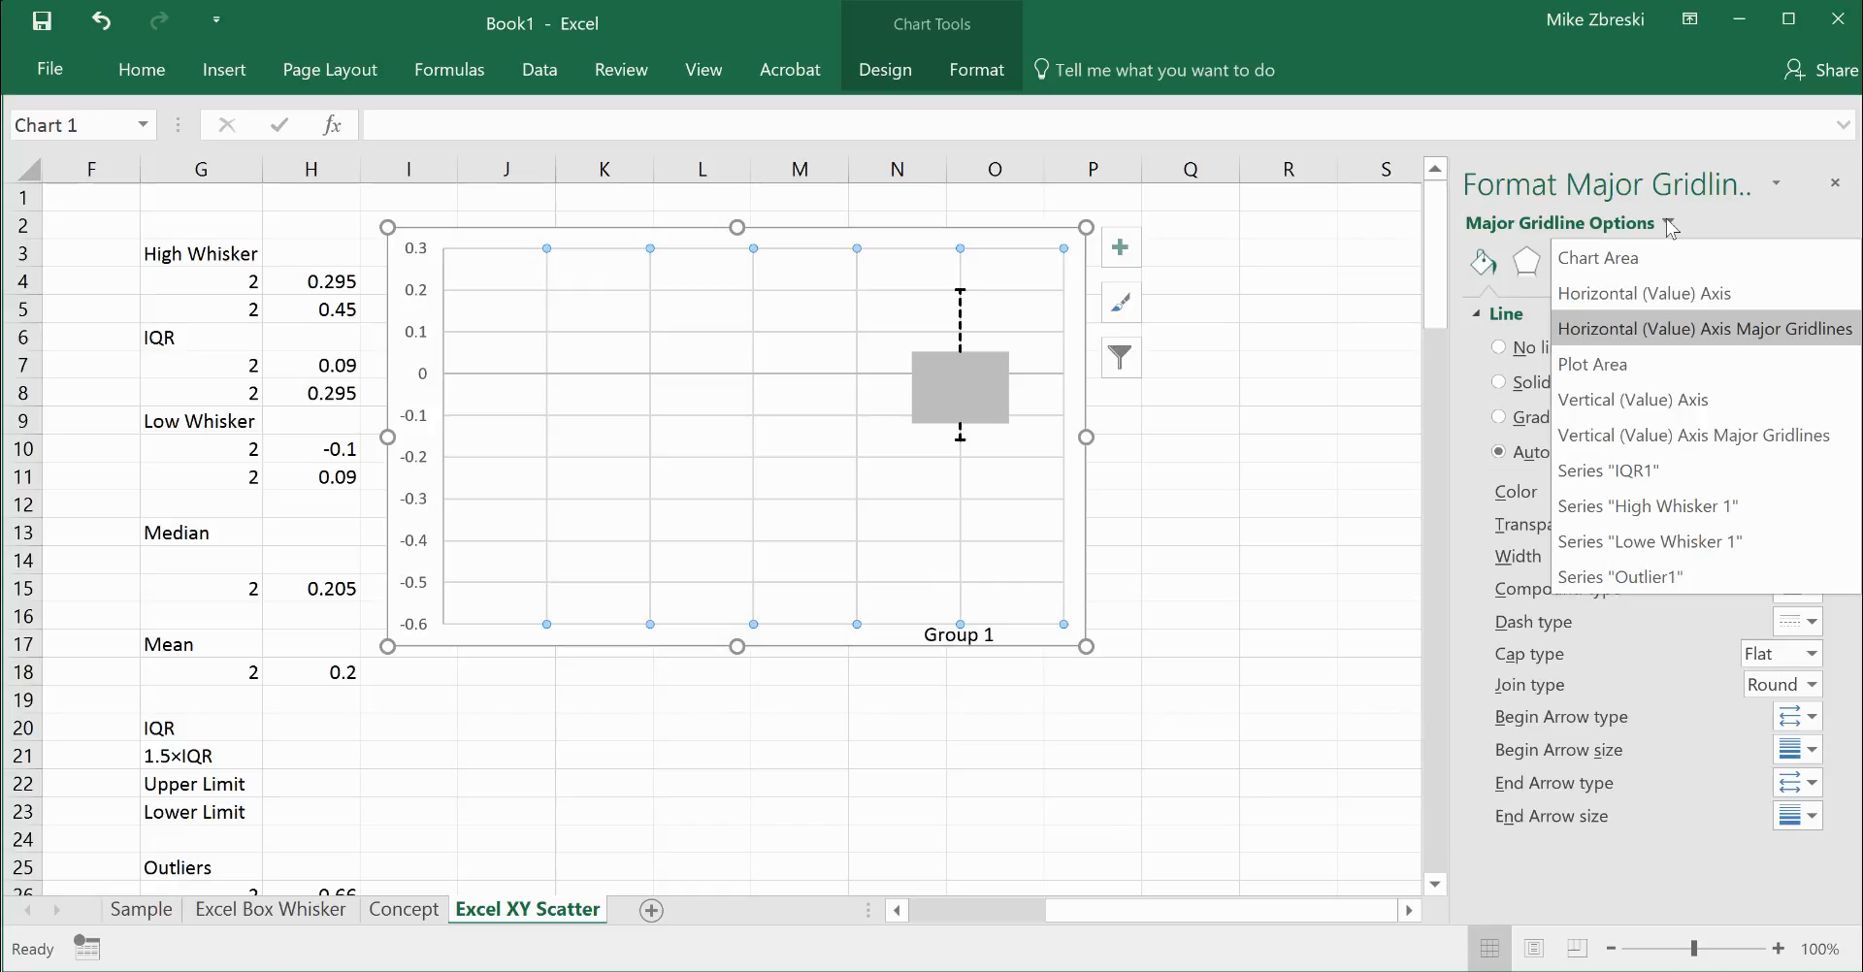
click(1669, 577)
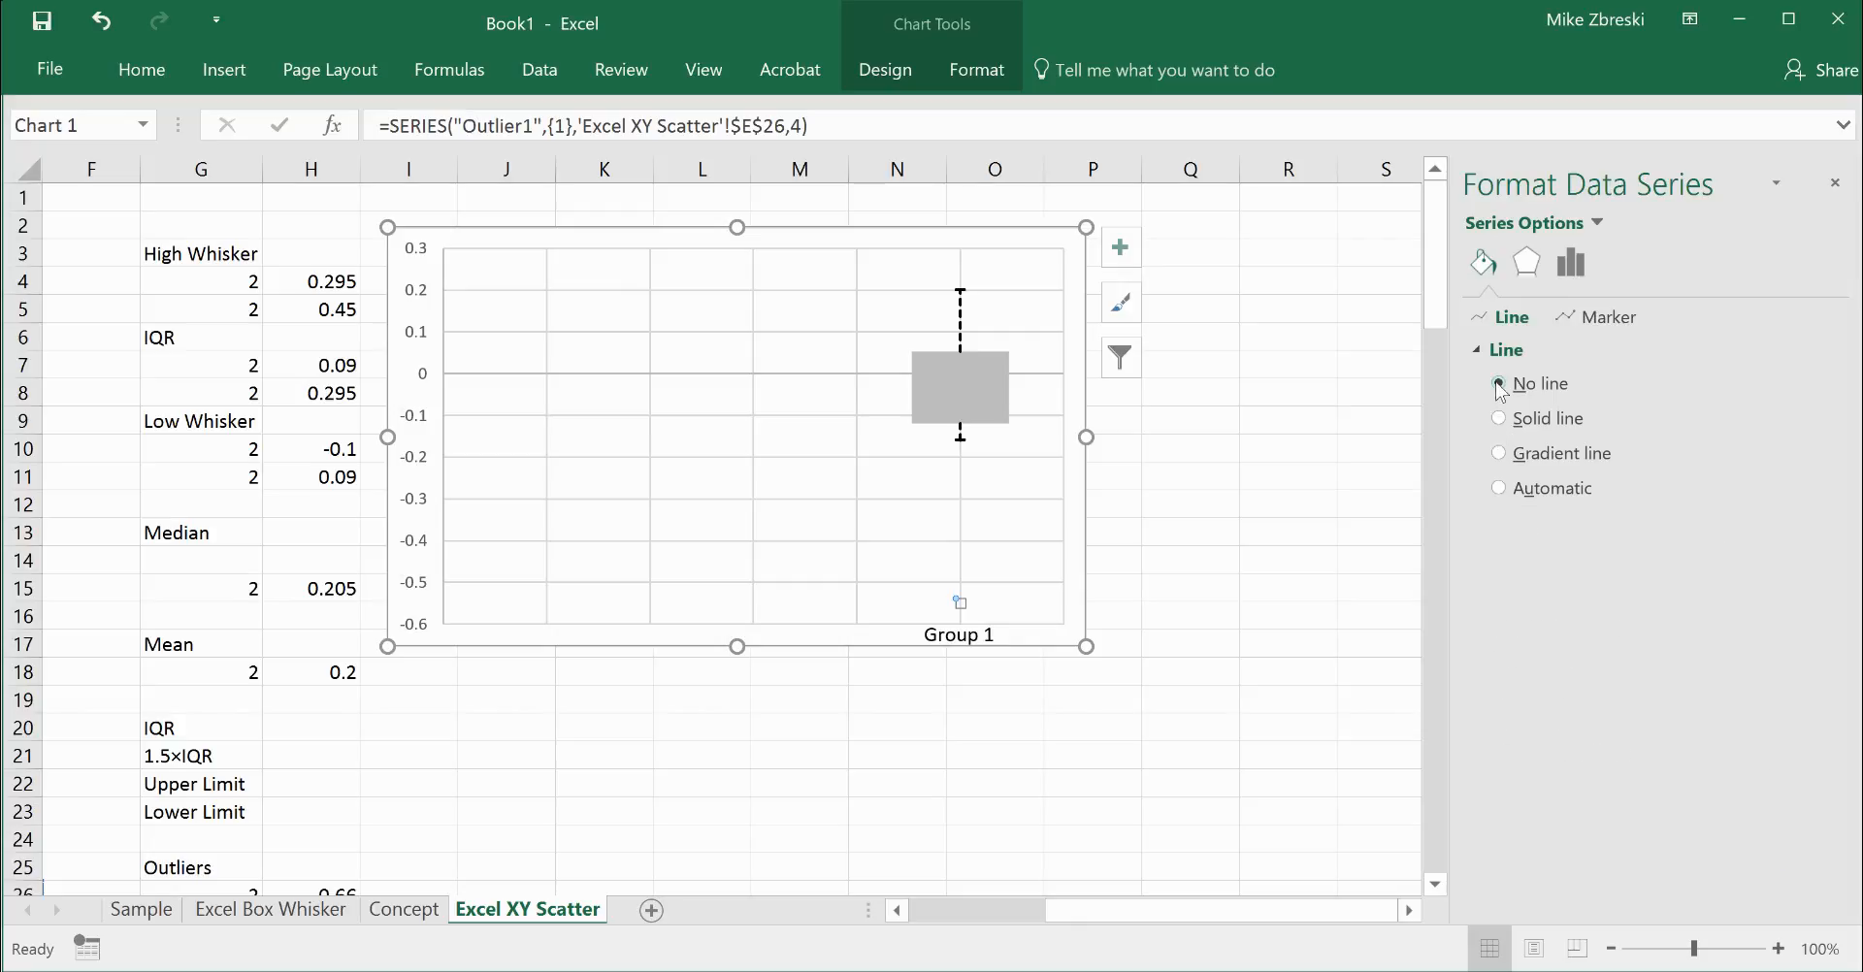
click(1588, 321)
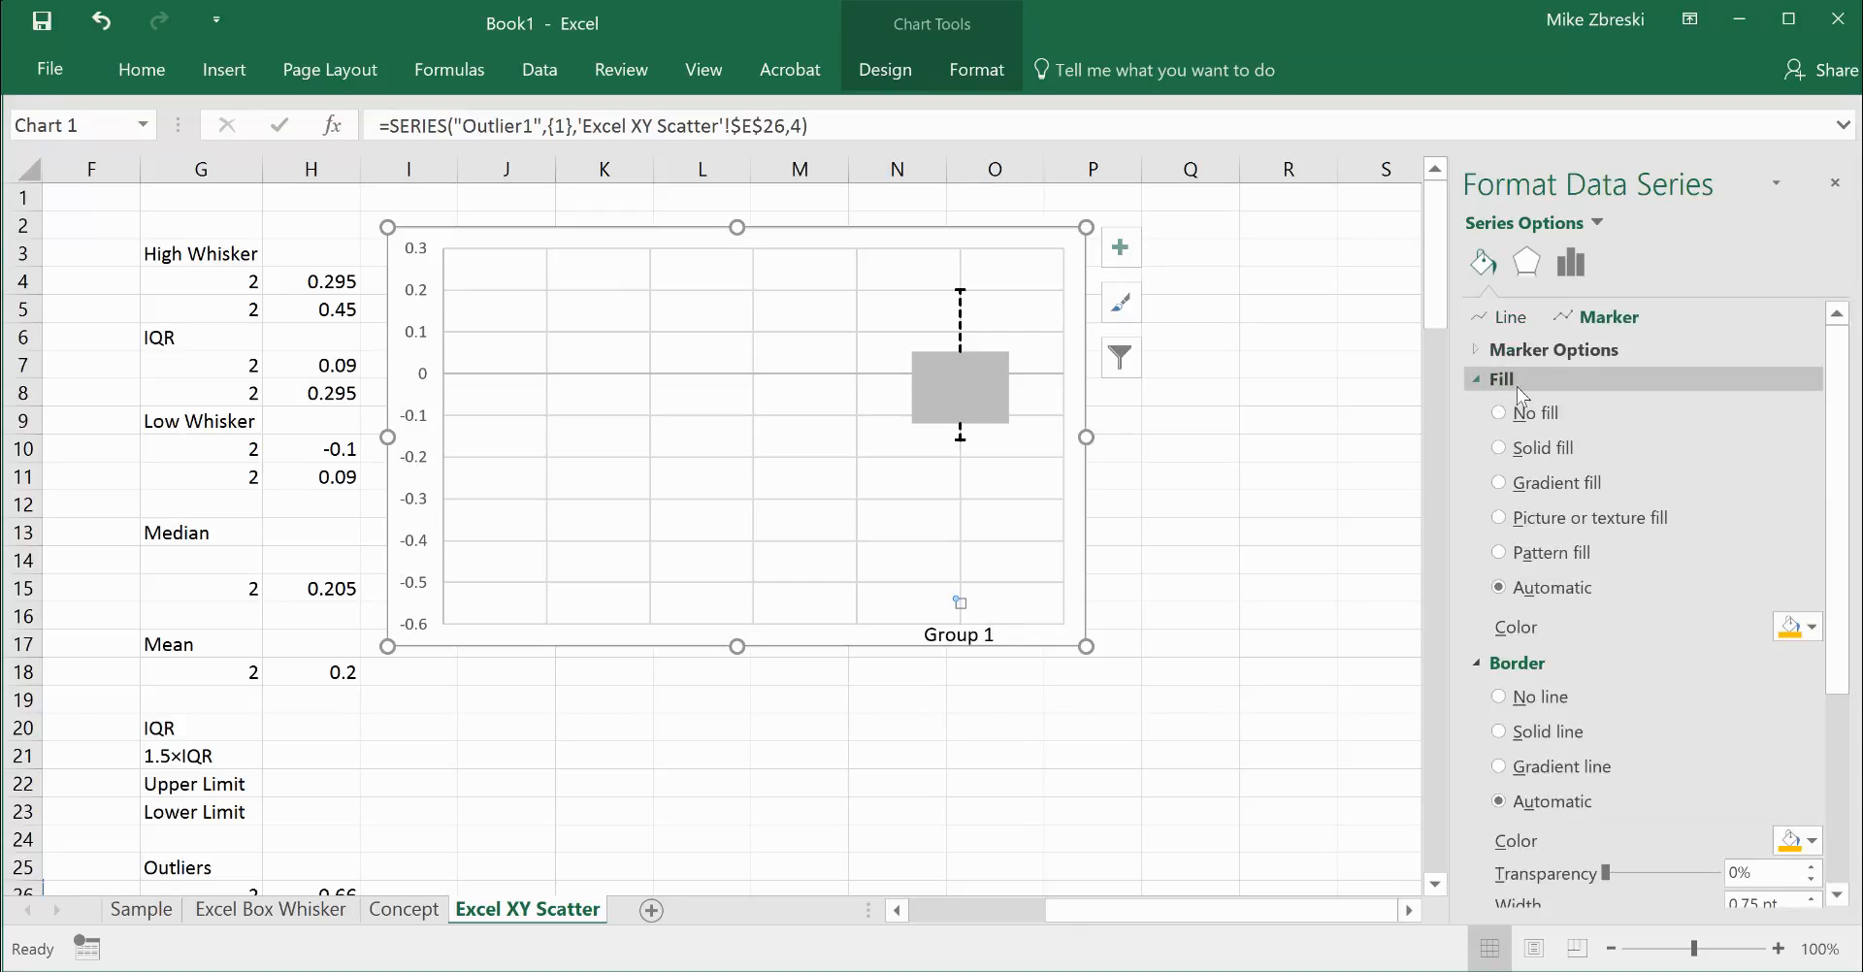
click(1553, 349)
click(1539, 451)
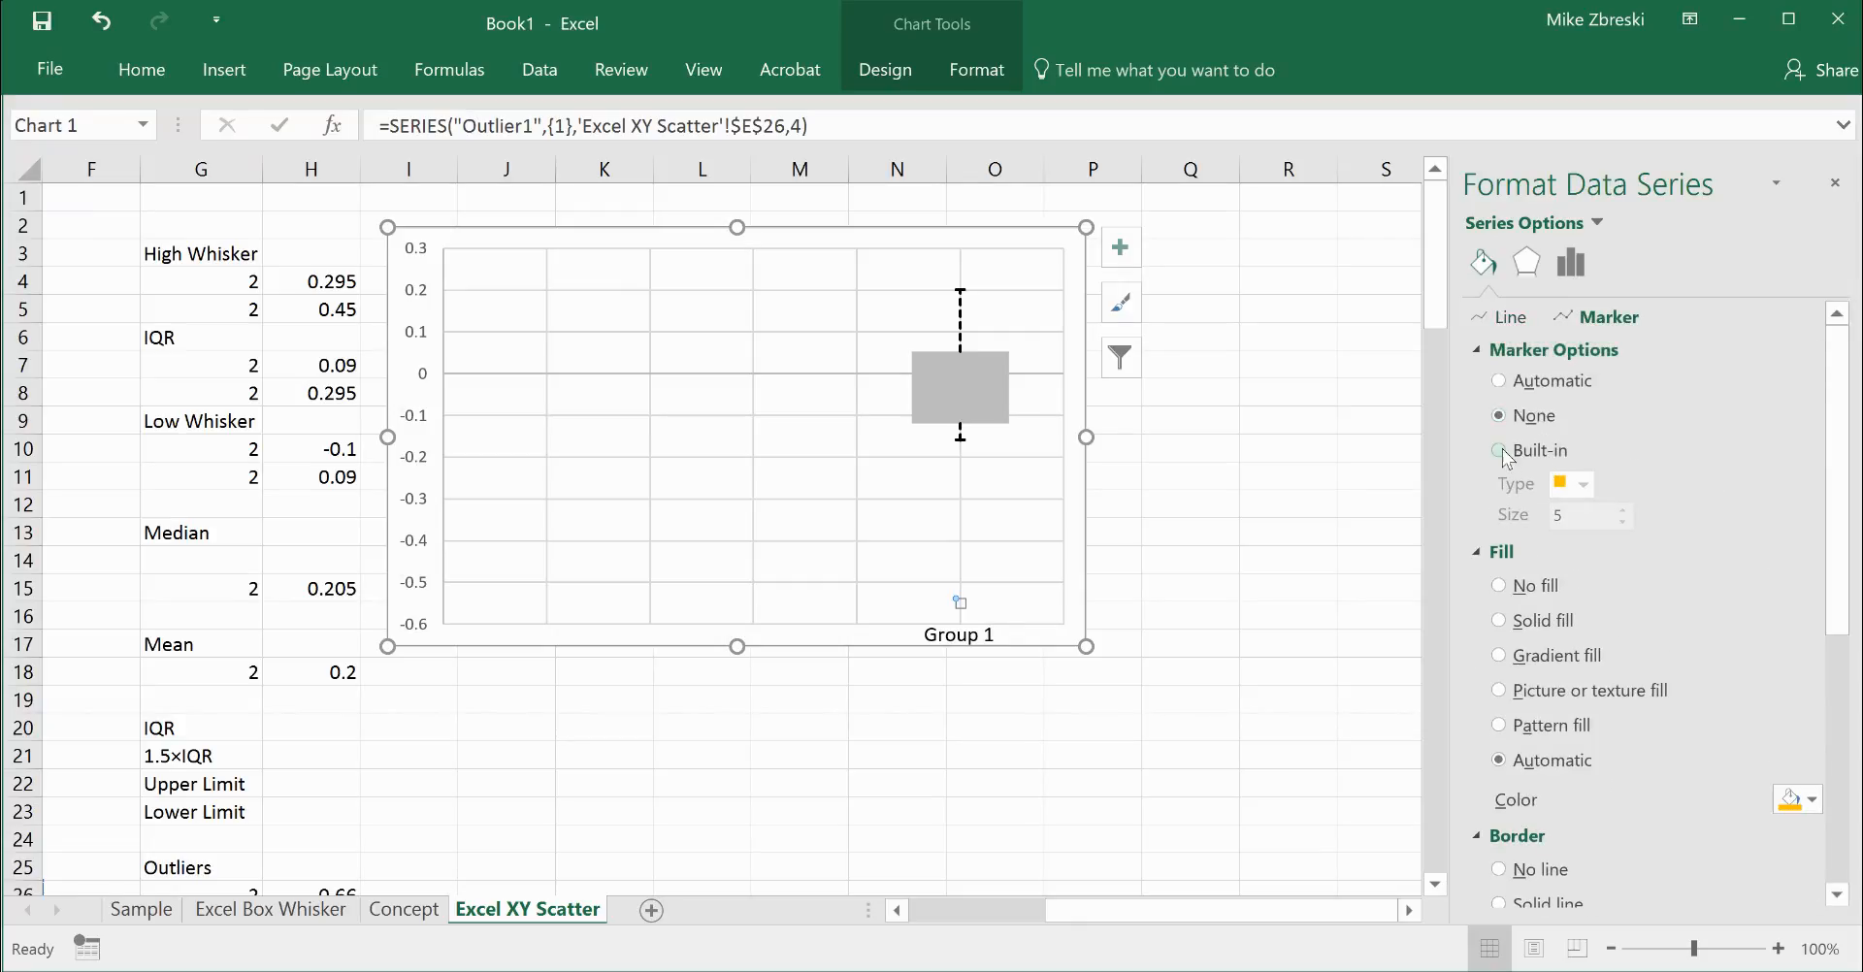
click(1584, 483)
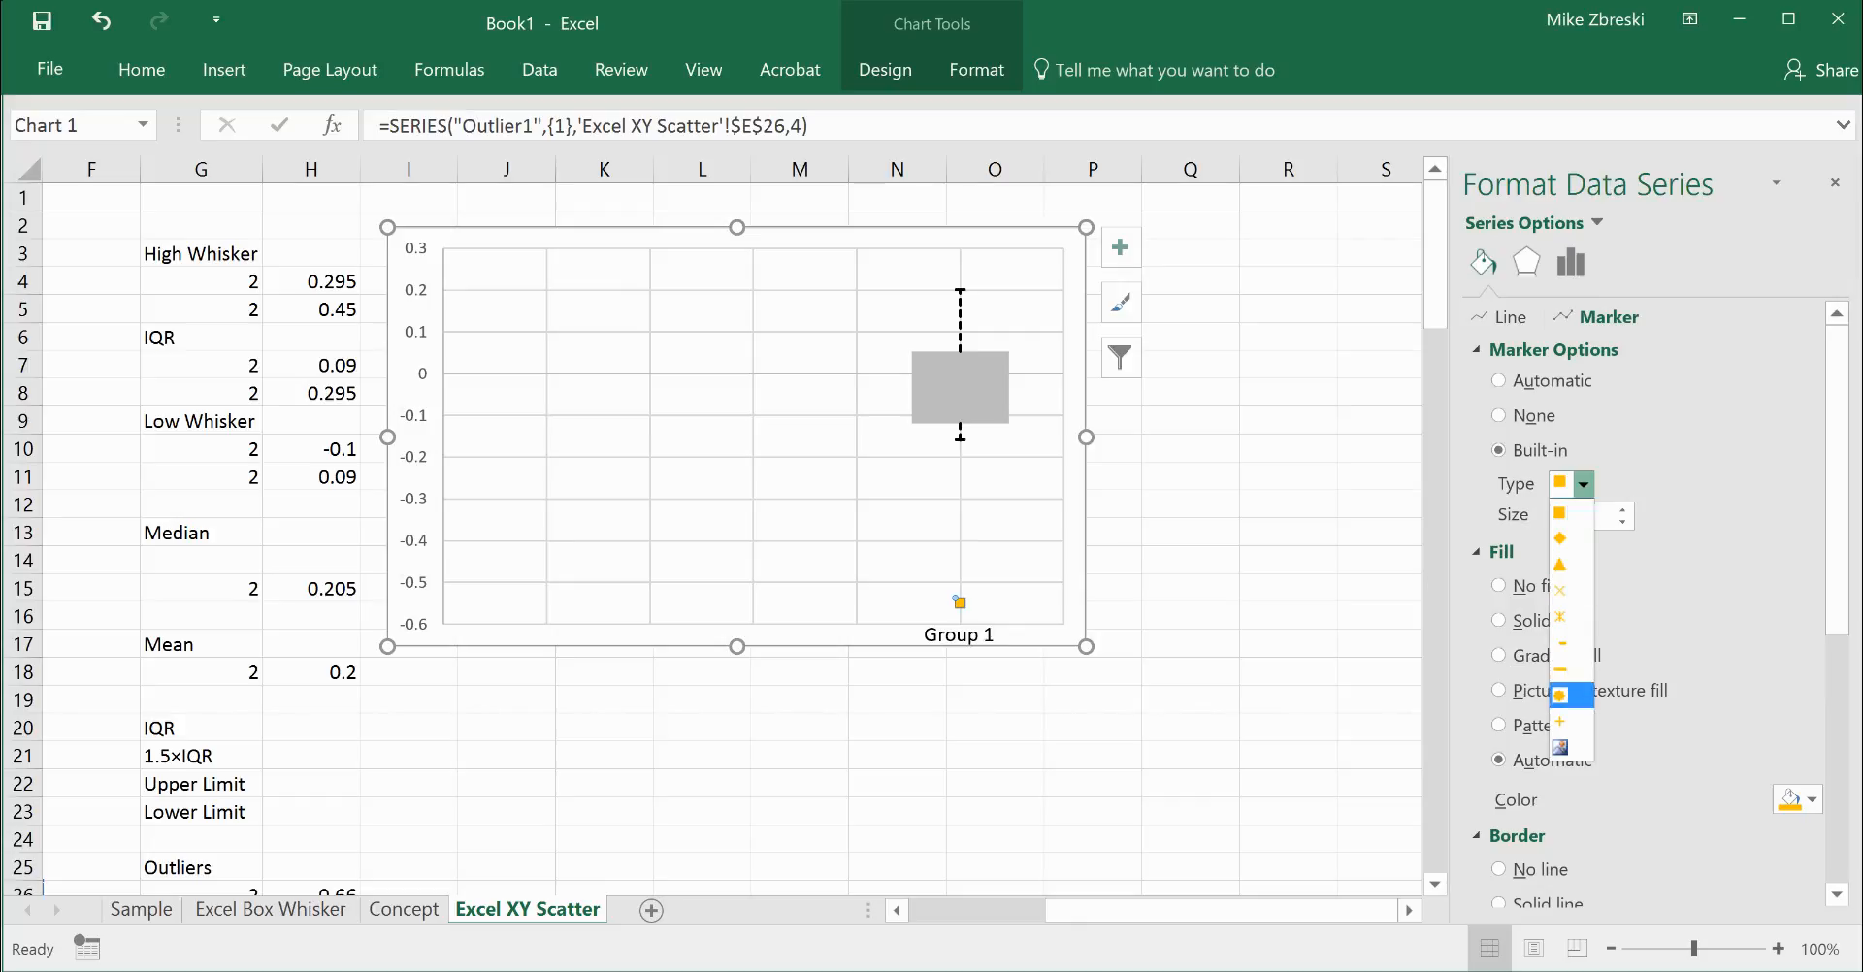
click(1561, 695)
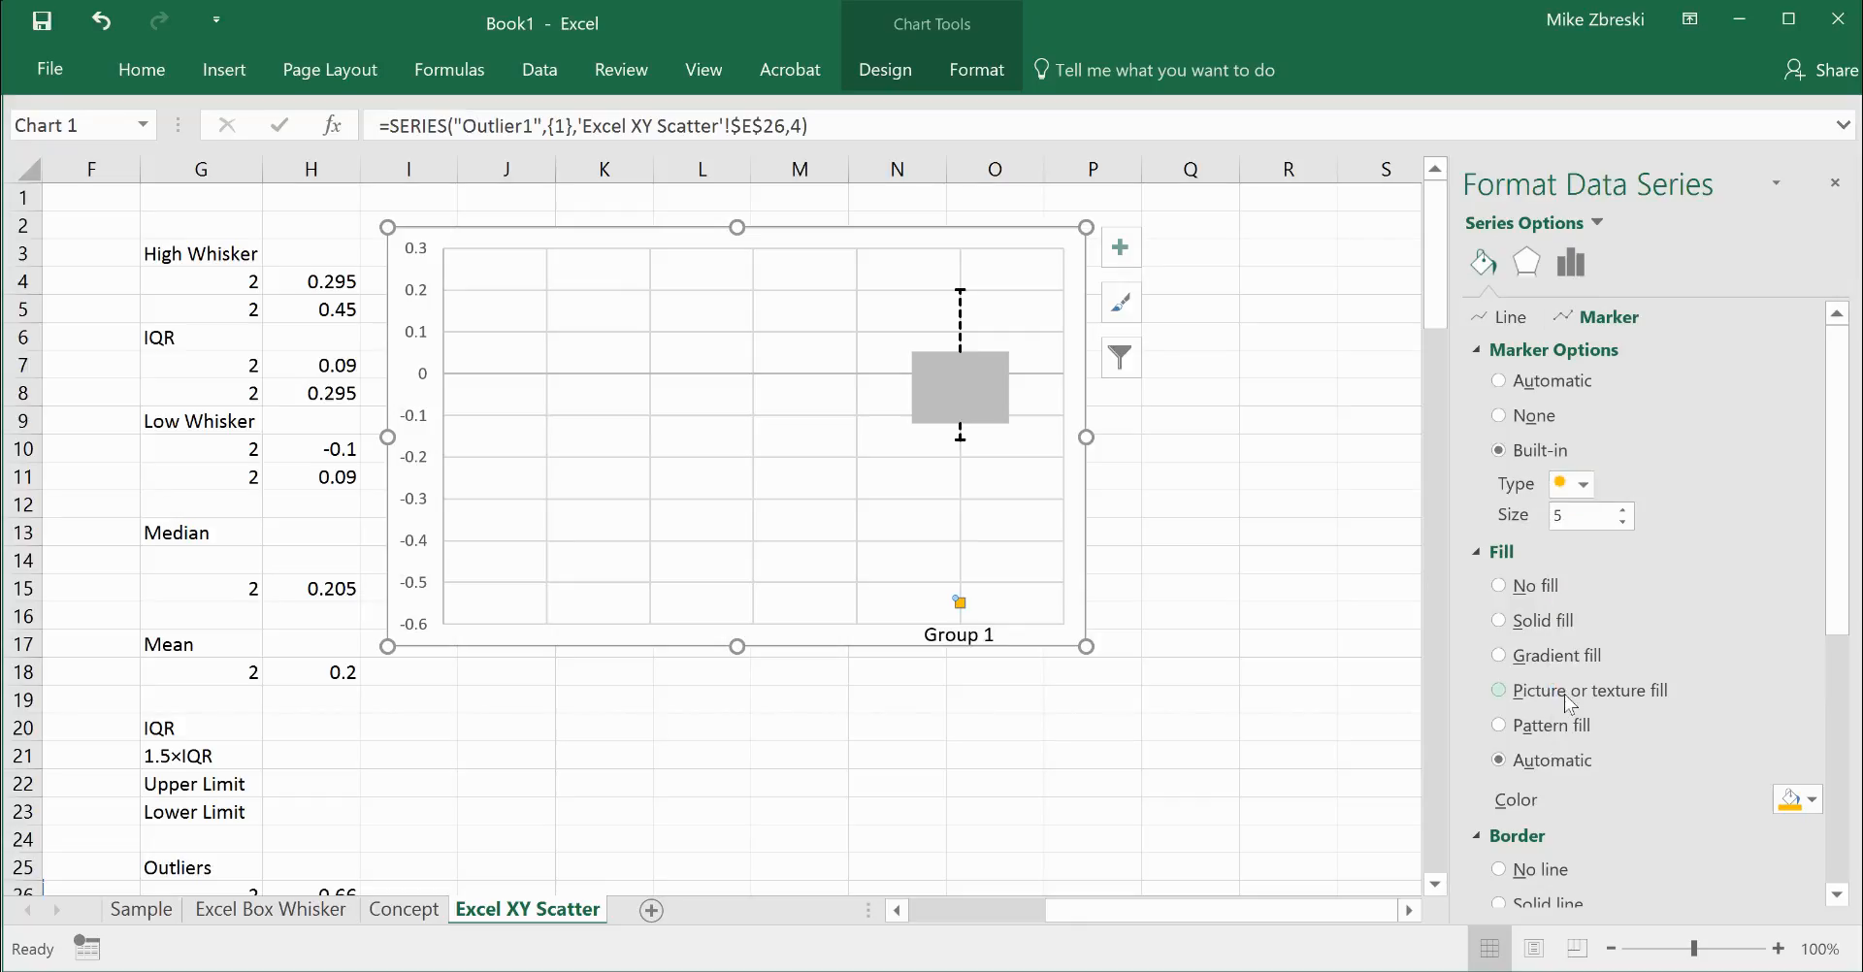
Set the Outlier1 marker's size to 7 and its fill to No fill.
click(1623, 509)
click(1623, 510)
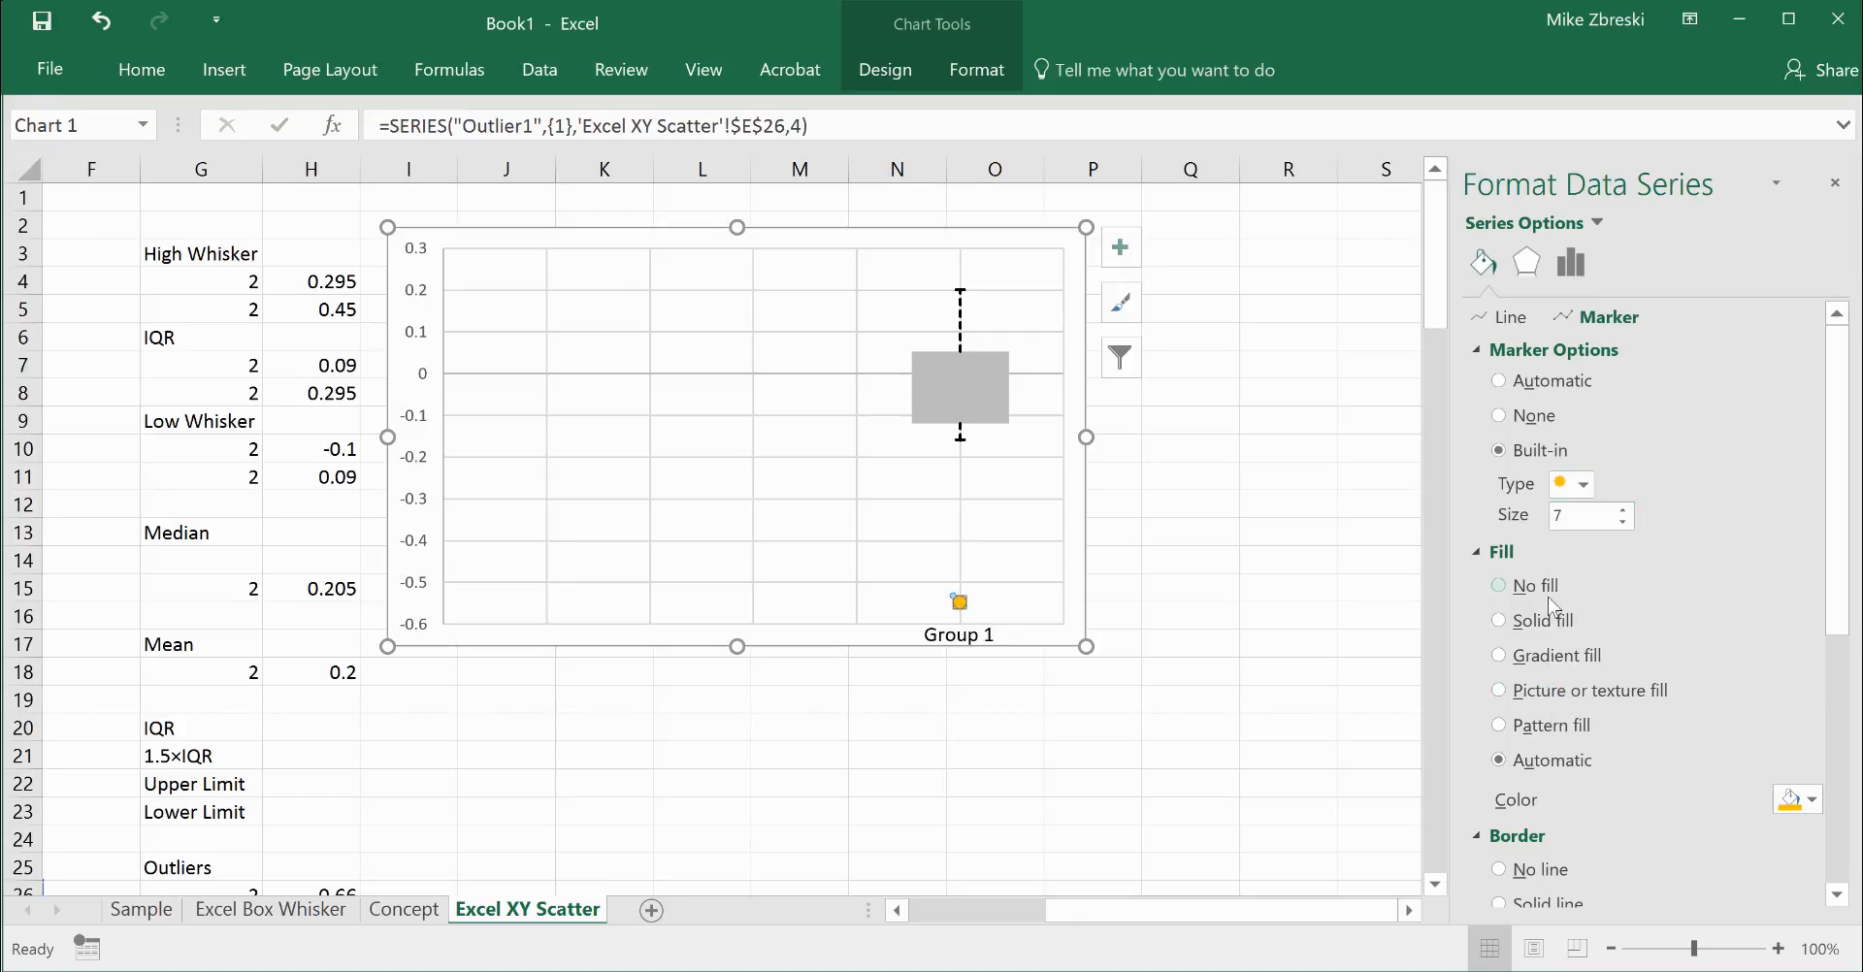
click(1505, 588)
scroll(1546, 757, down, 3)
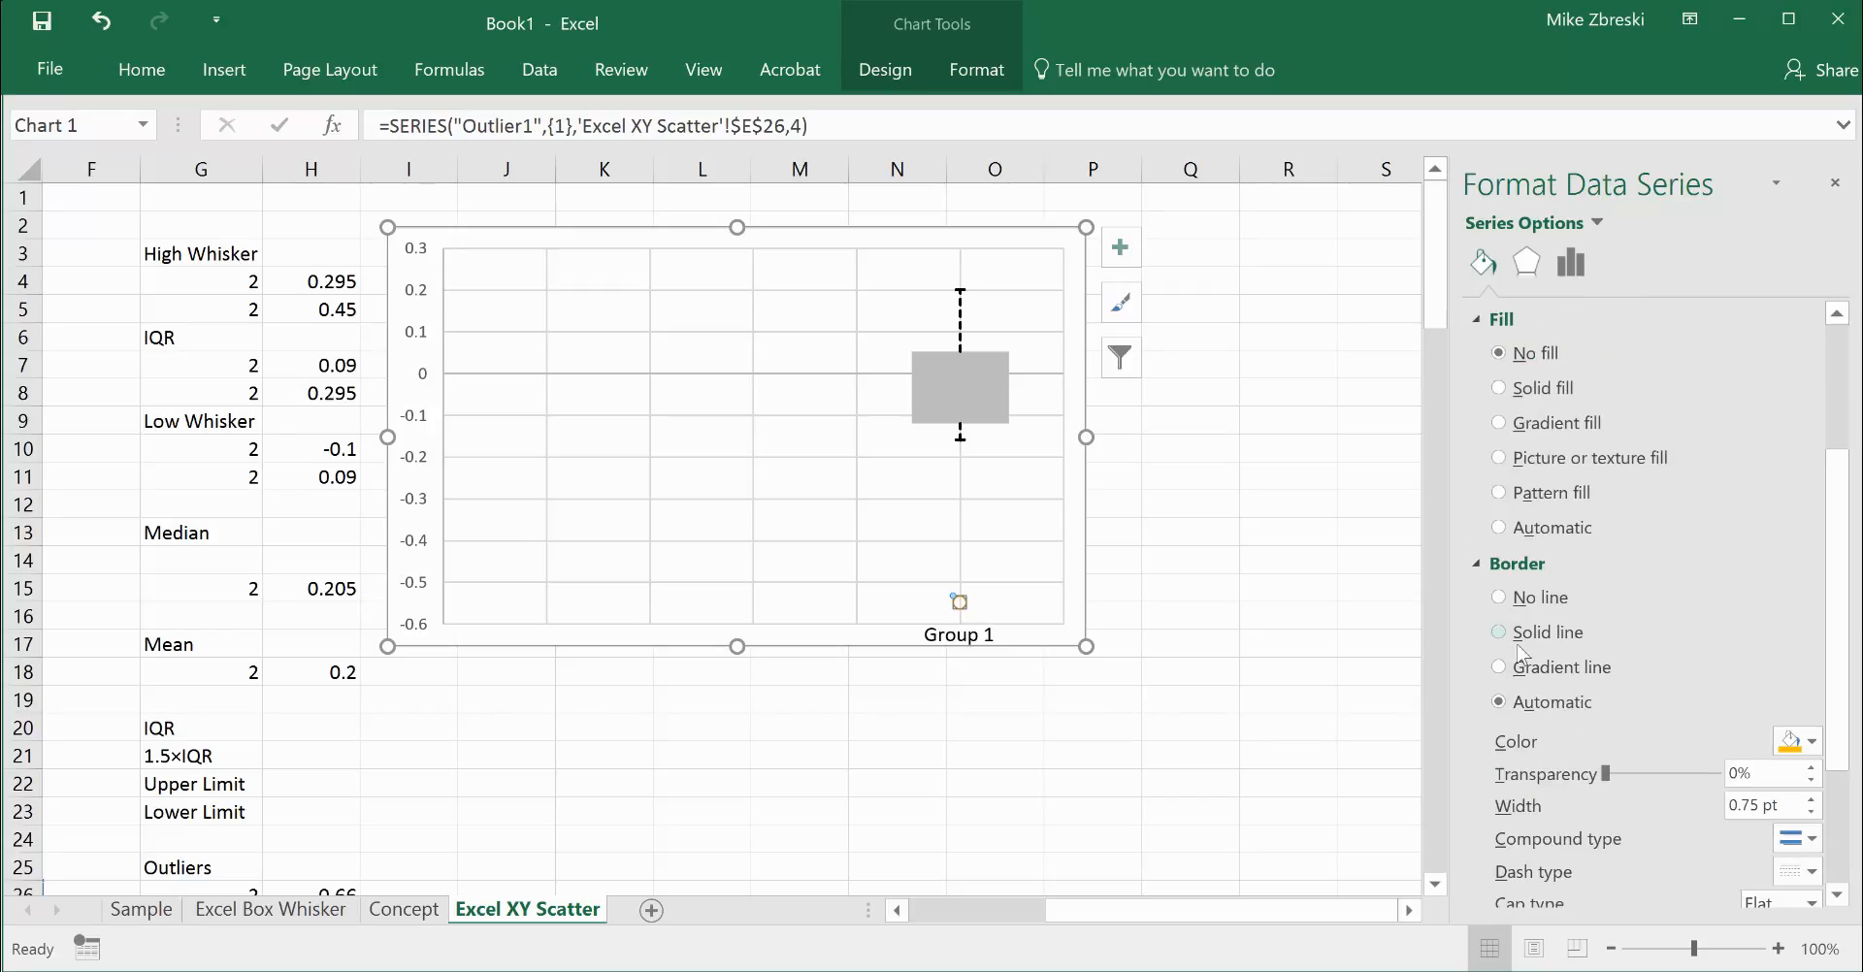
Give the Outlier1 marker a solid black border 1 pt wide.
click(1502, 632)
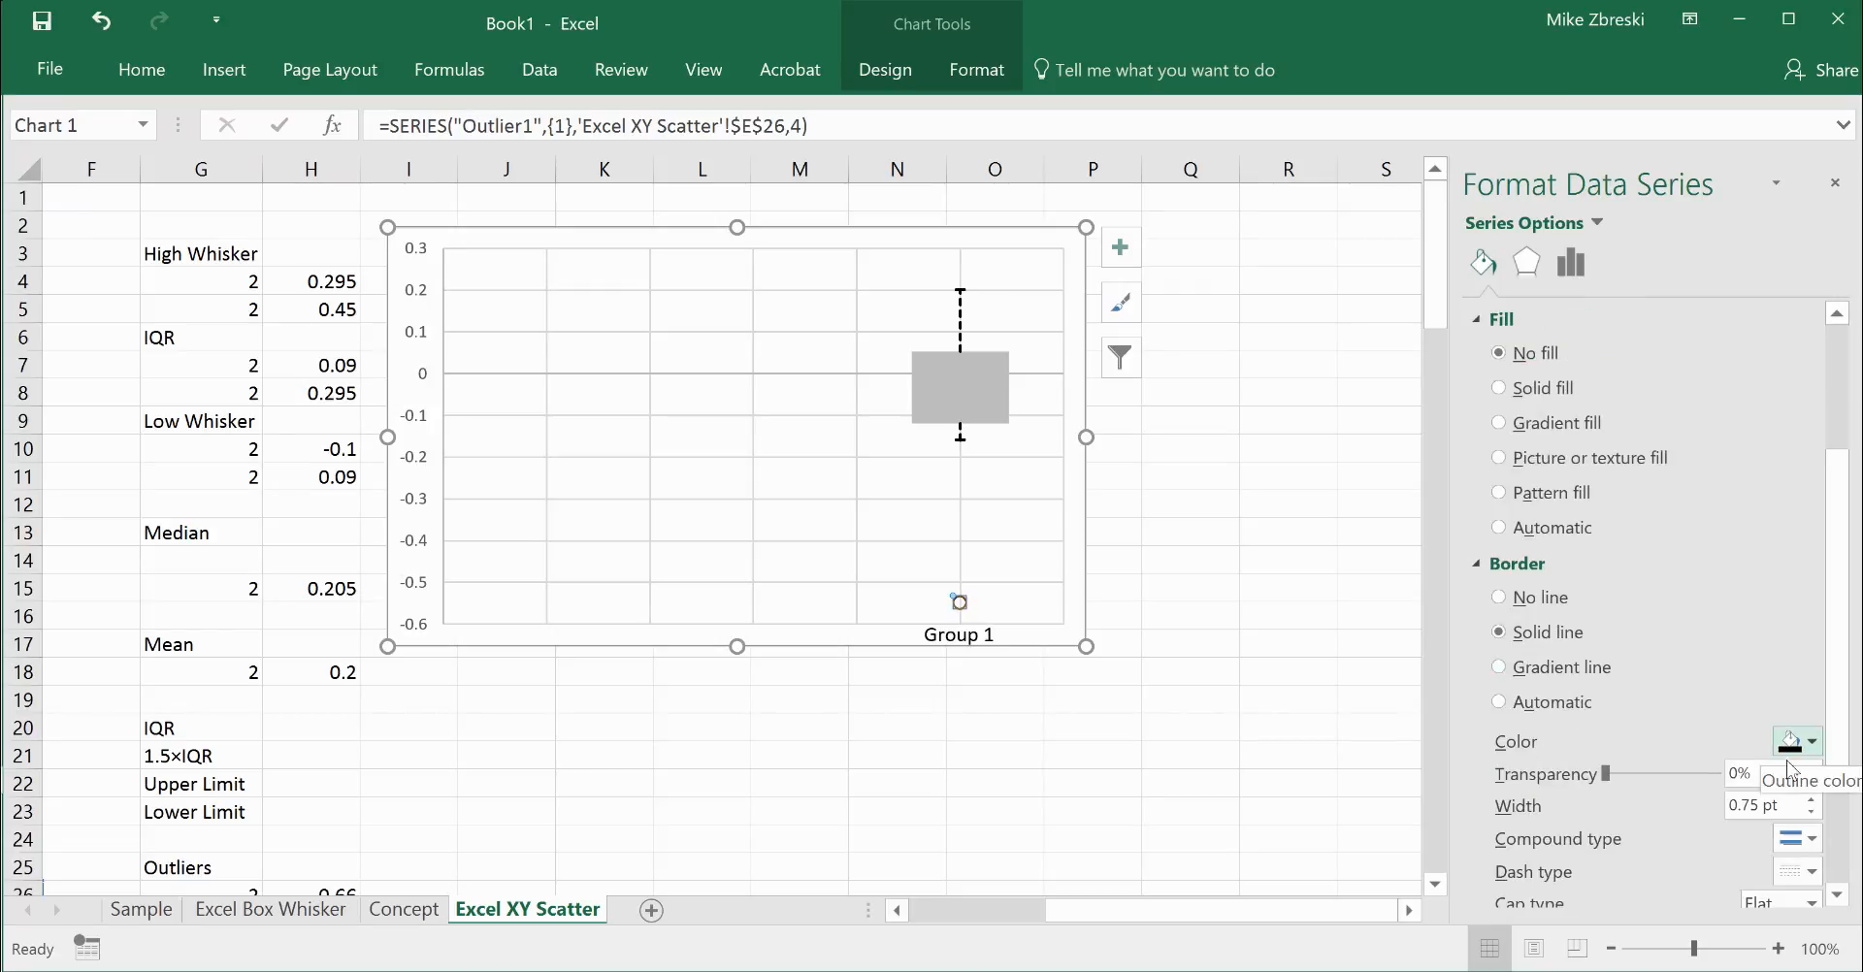
click(1811, 802)
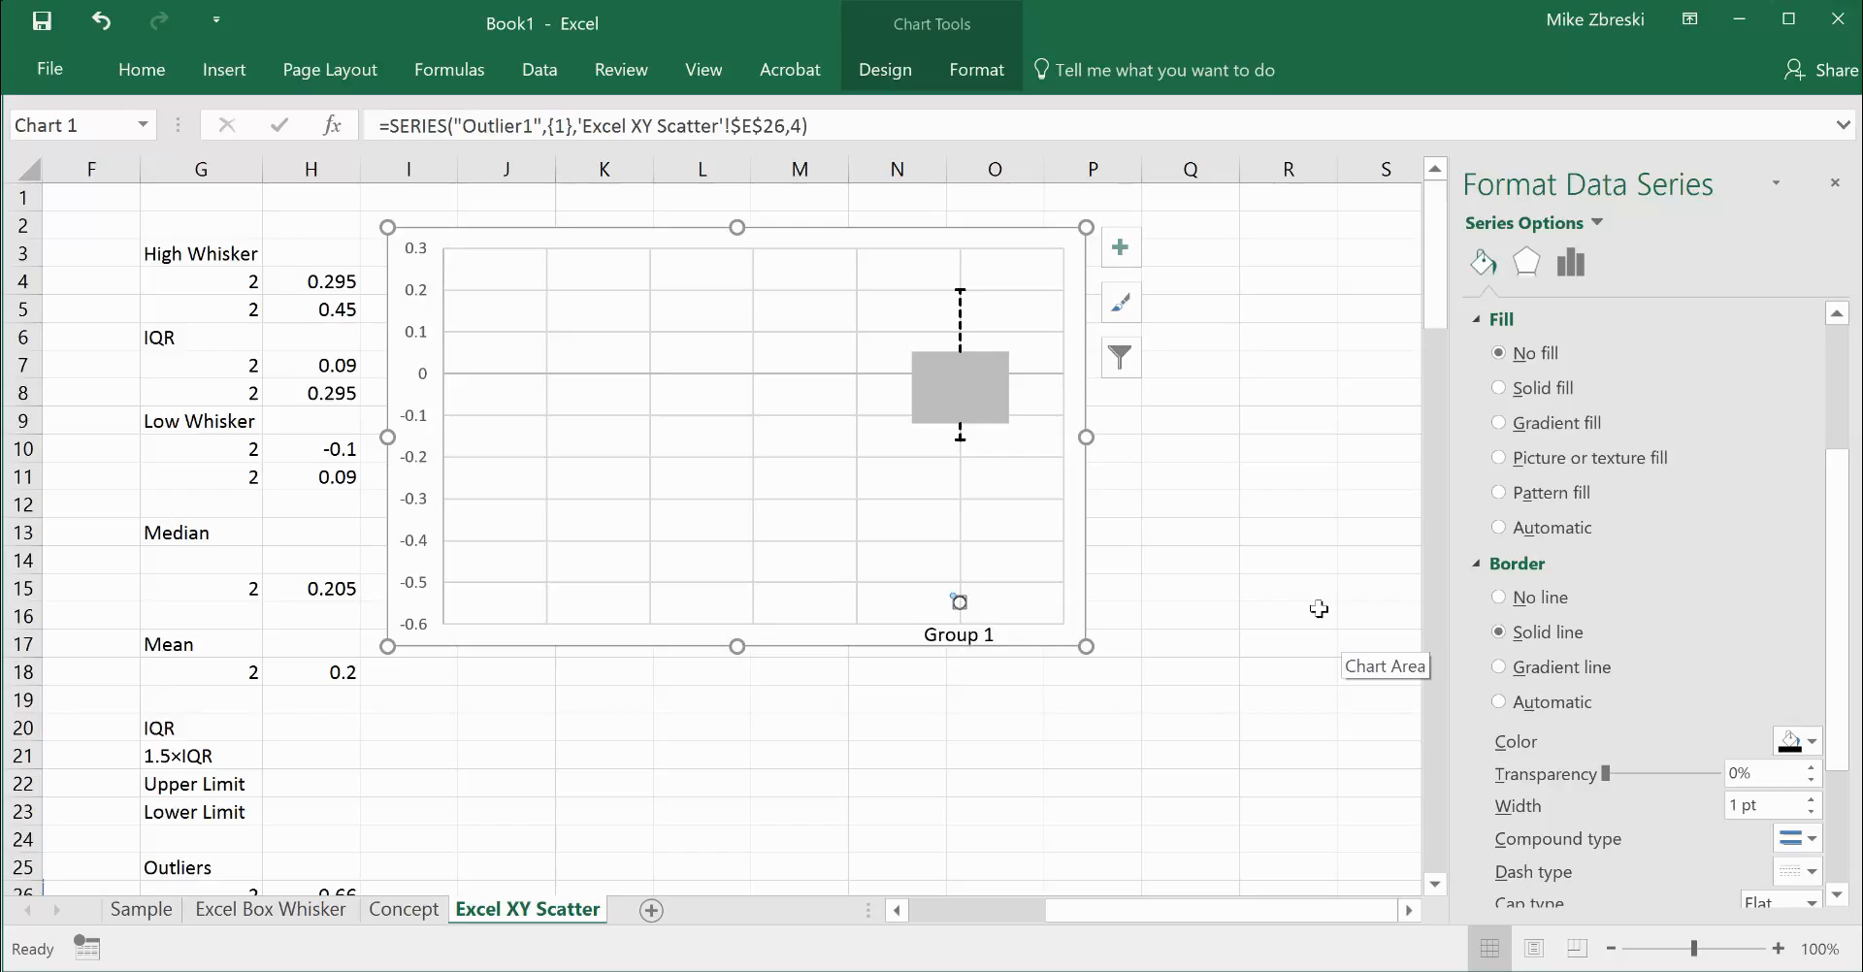
click(1208, 555)
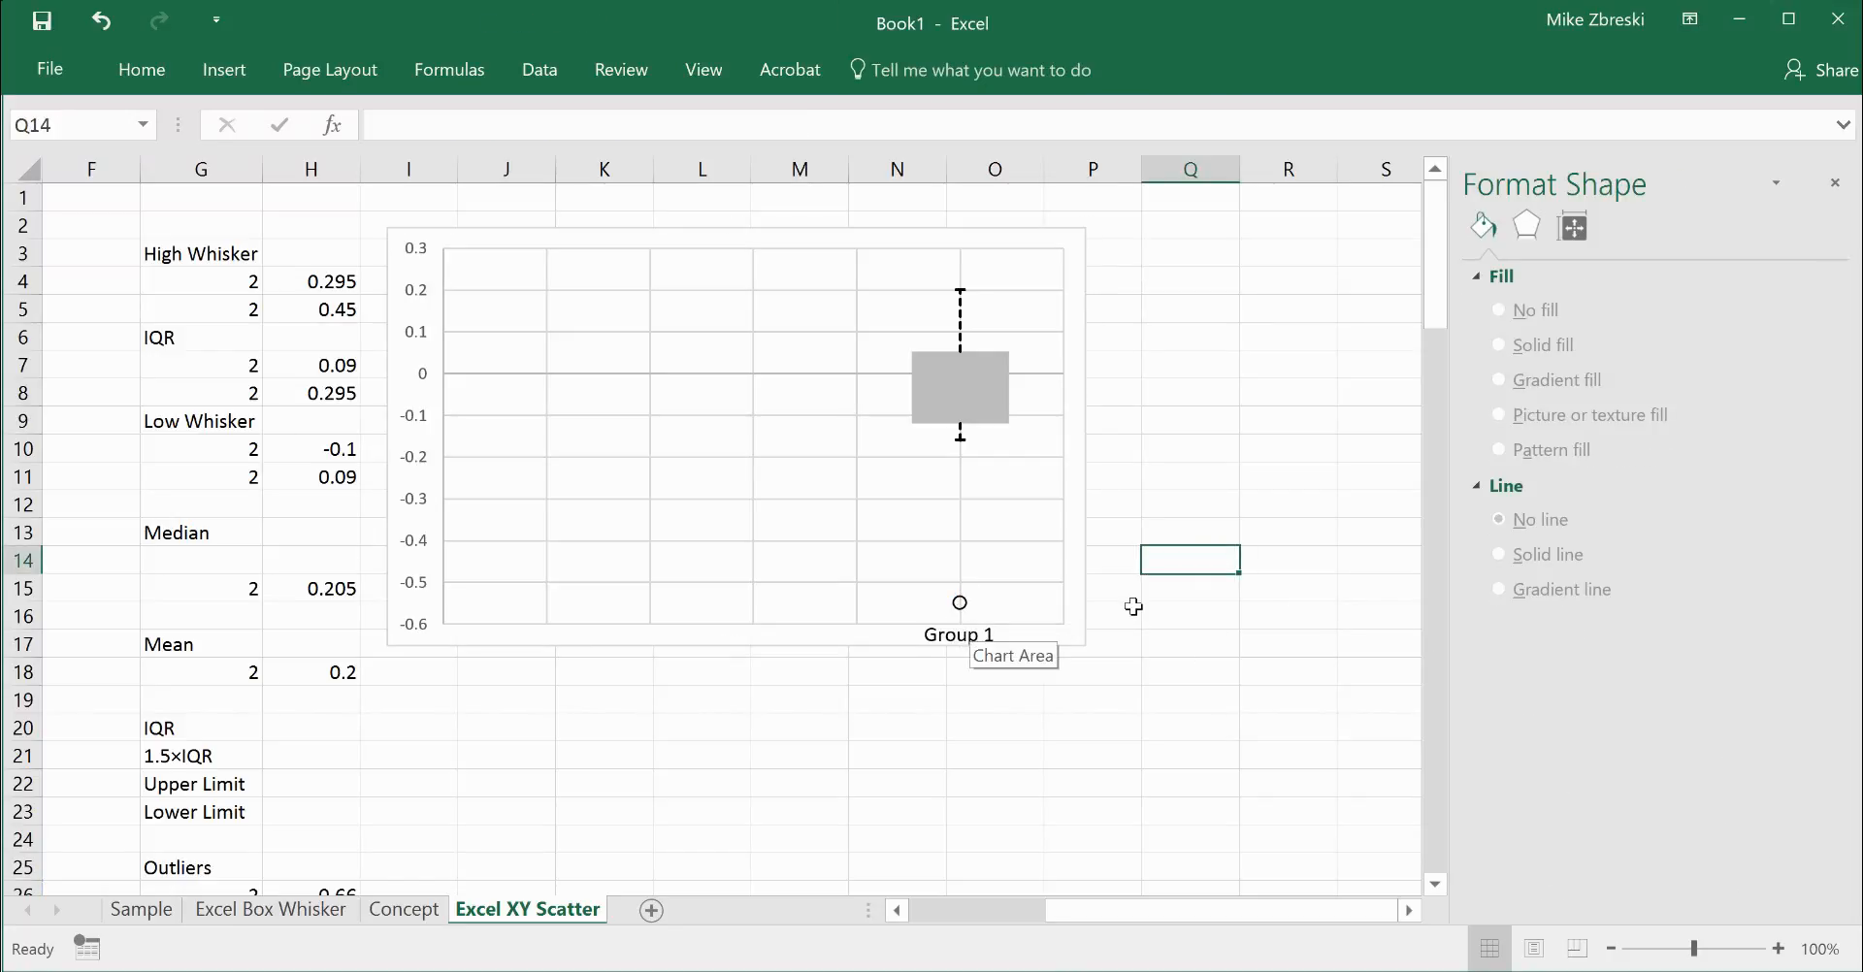
Enter two more sample outliers for group 1: -0.4 in E27 and -0.3 in E28.
drag(1152, 918, 1046, 915)
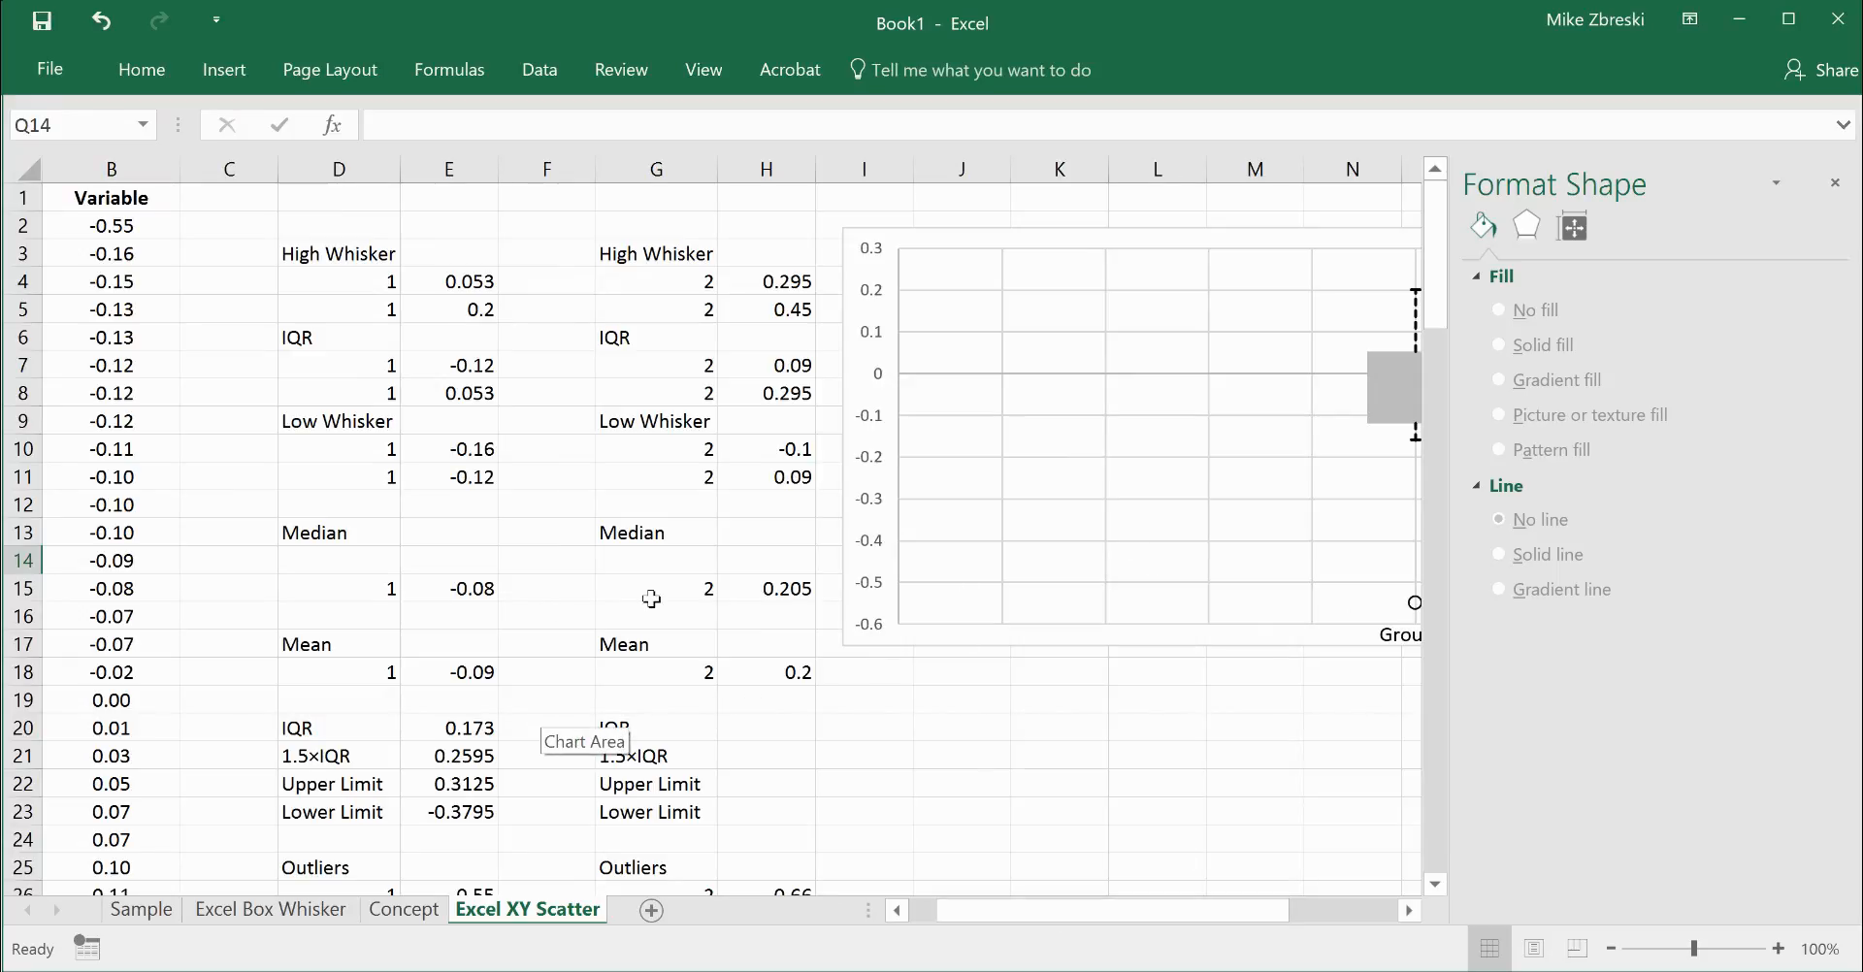
scroll(525, 792, down, 3)
scroll(526, 793, down, 1)
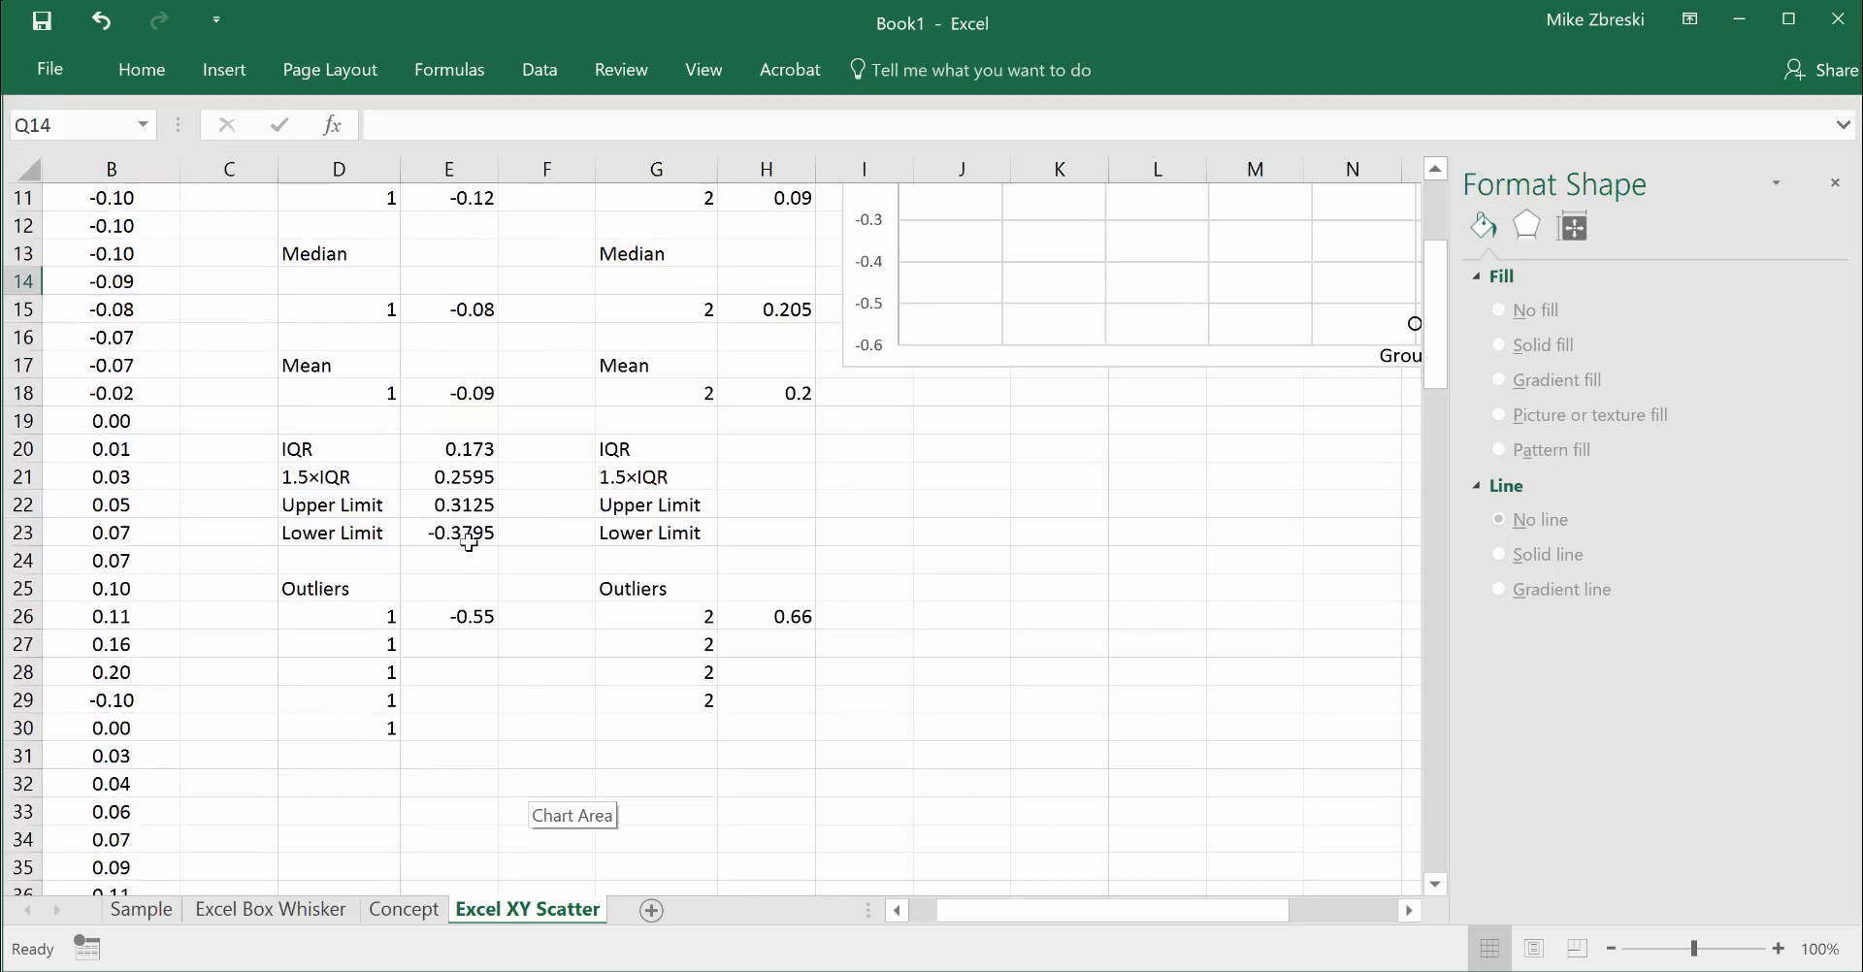
click(470, 639)
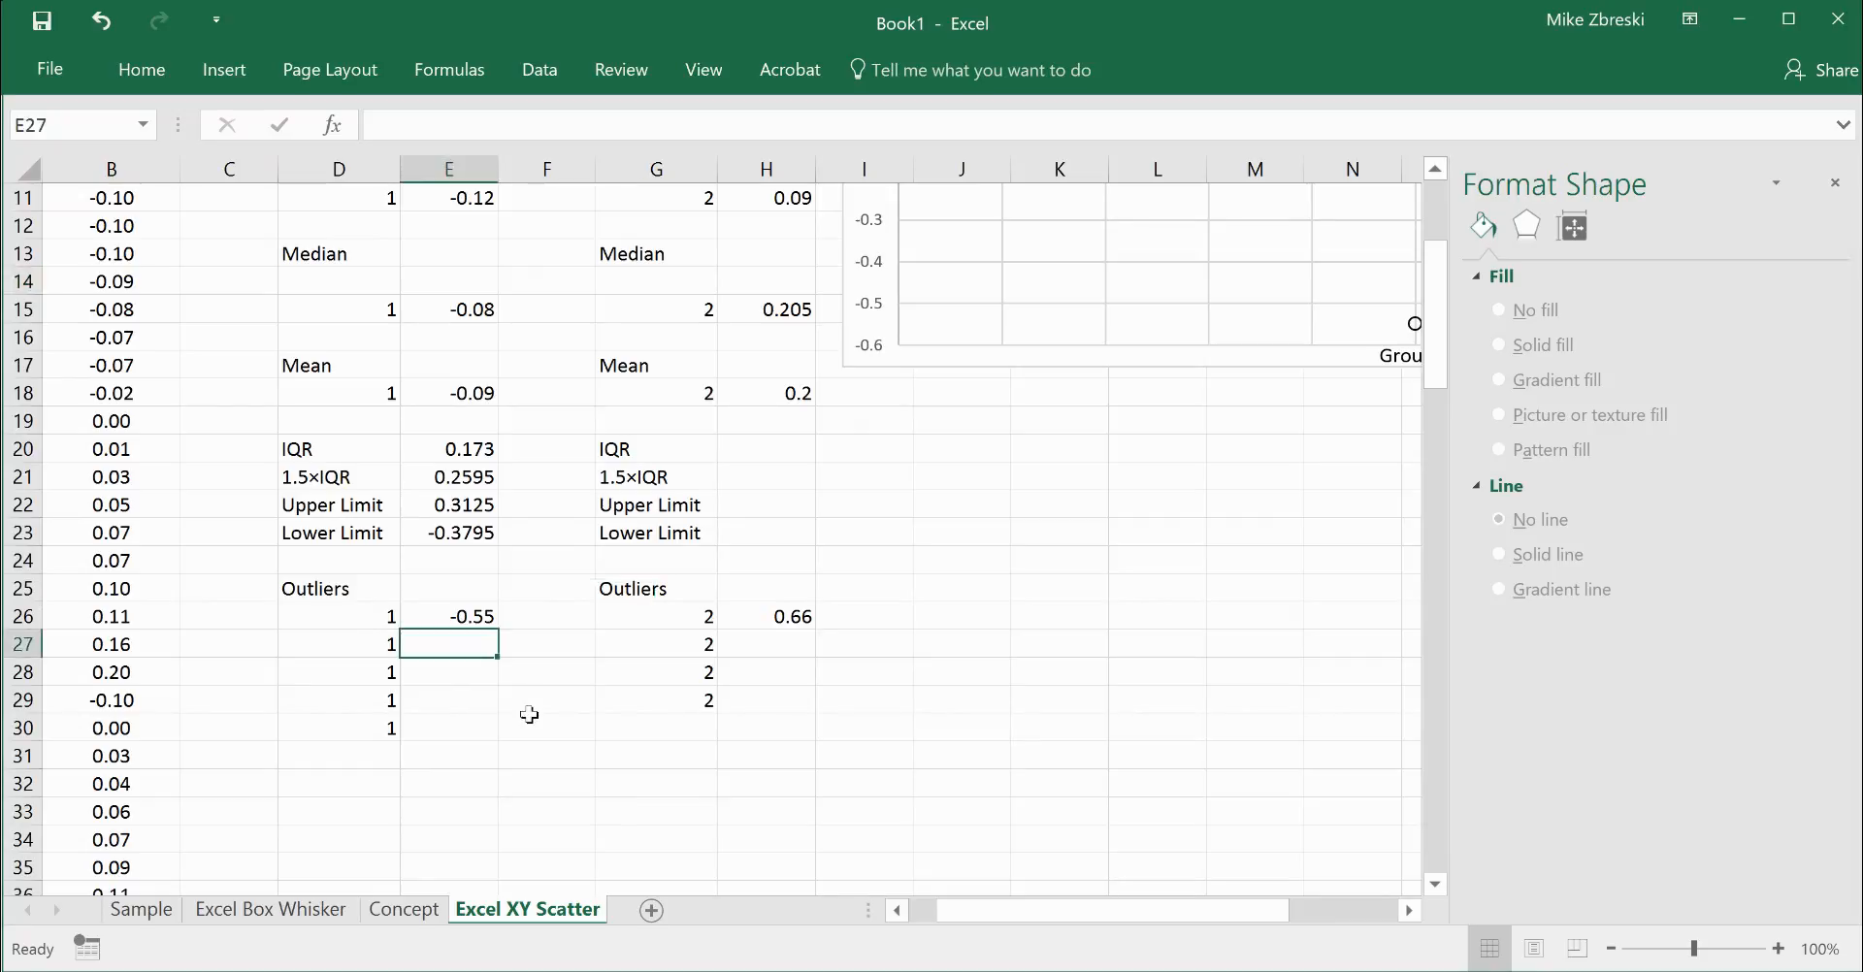
text(-.4)
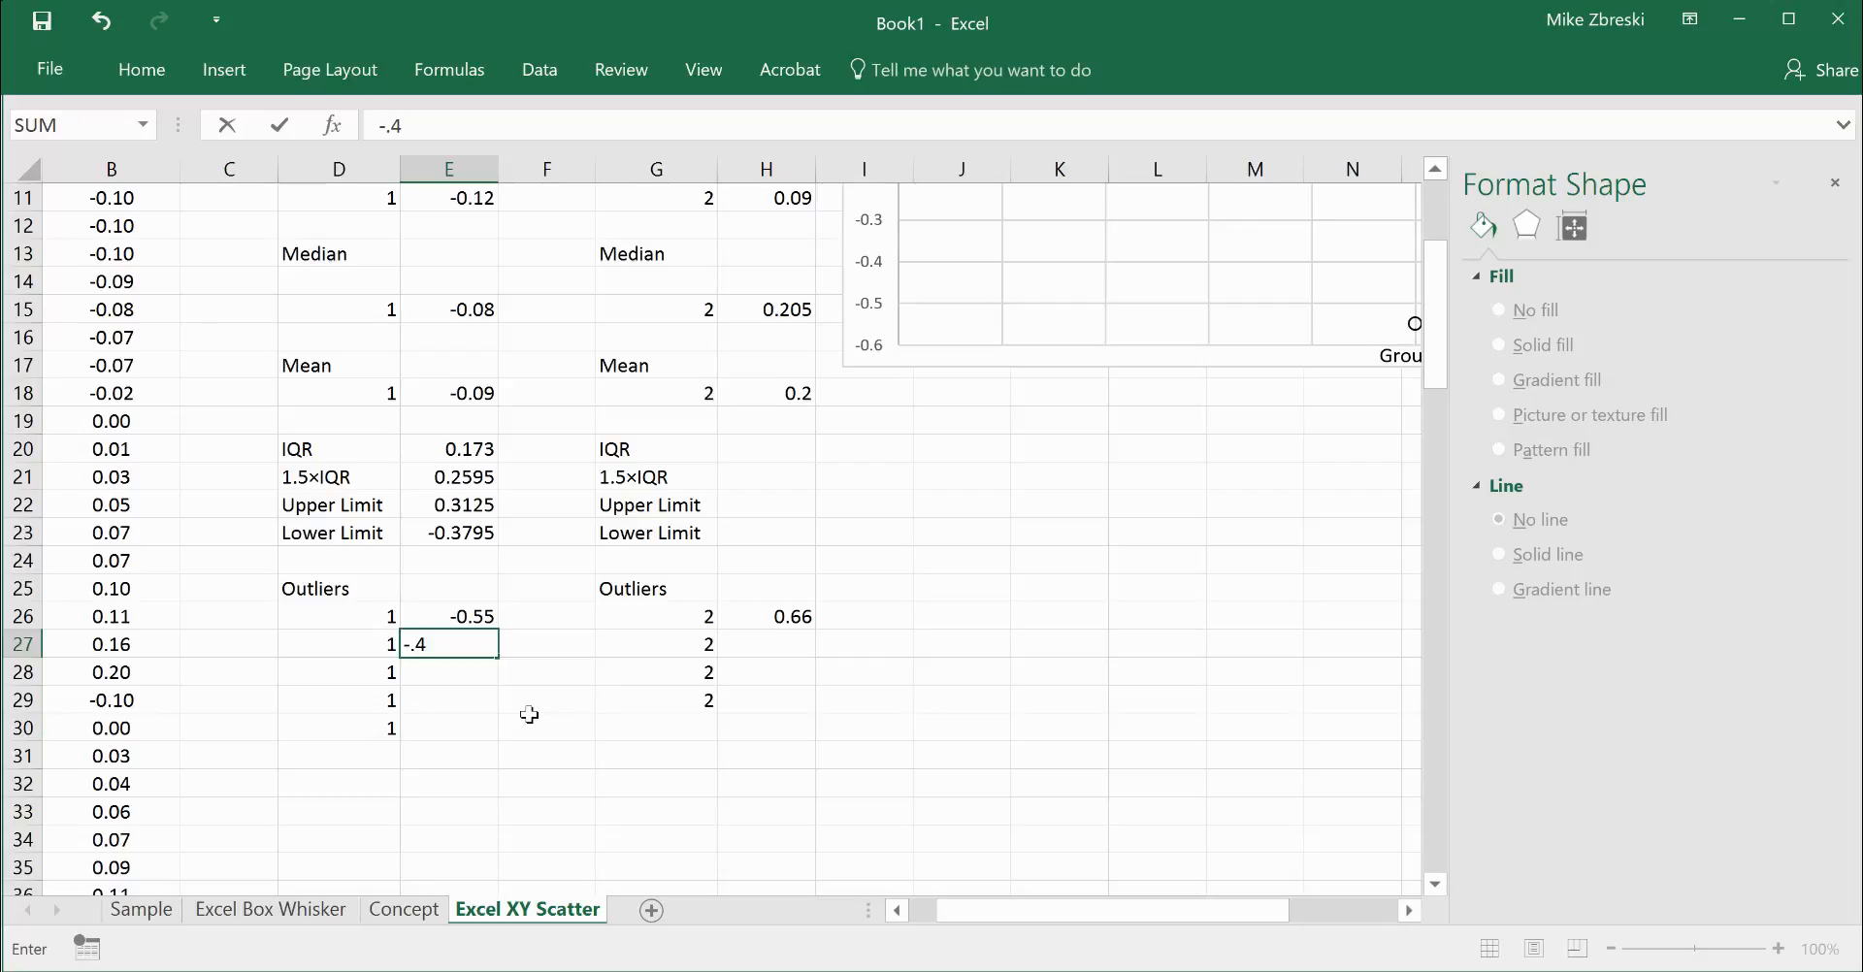
key(Return)
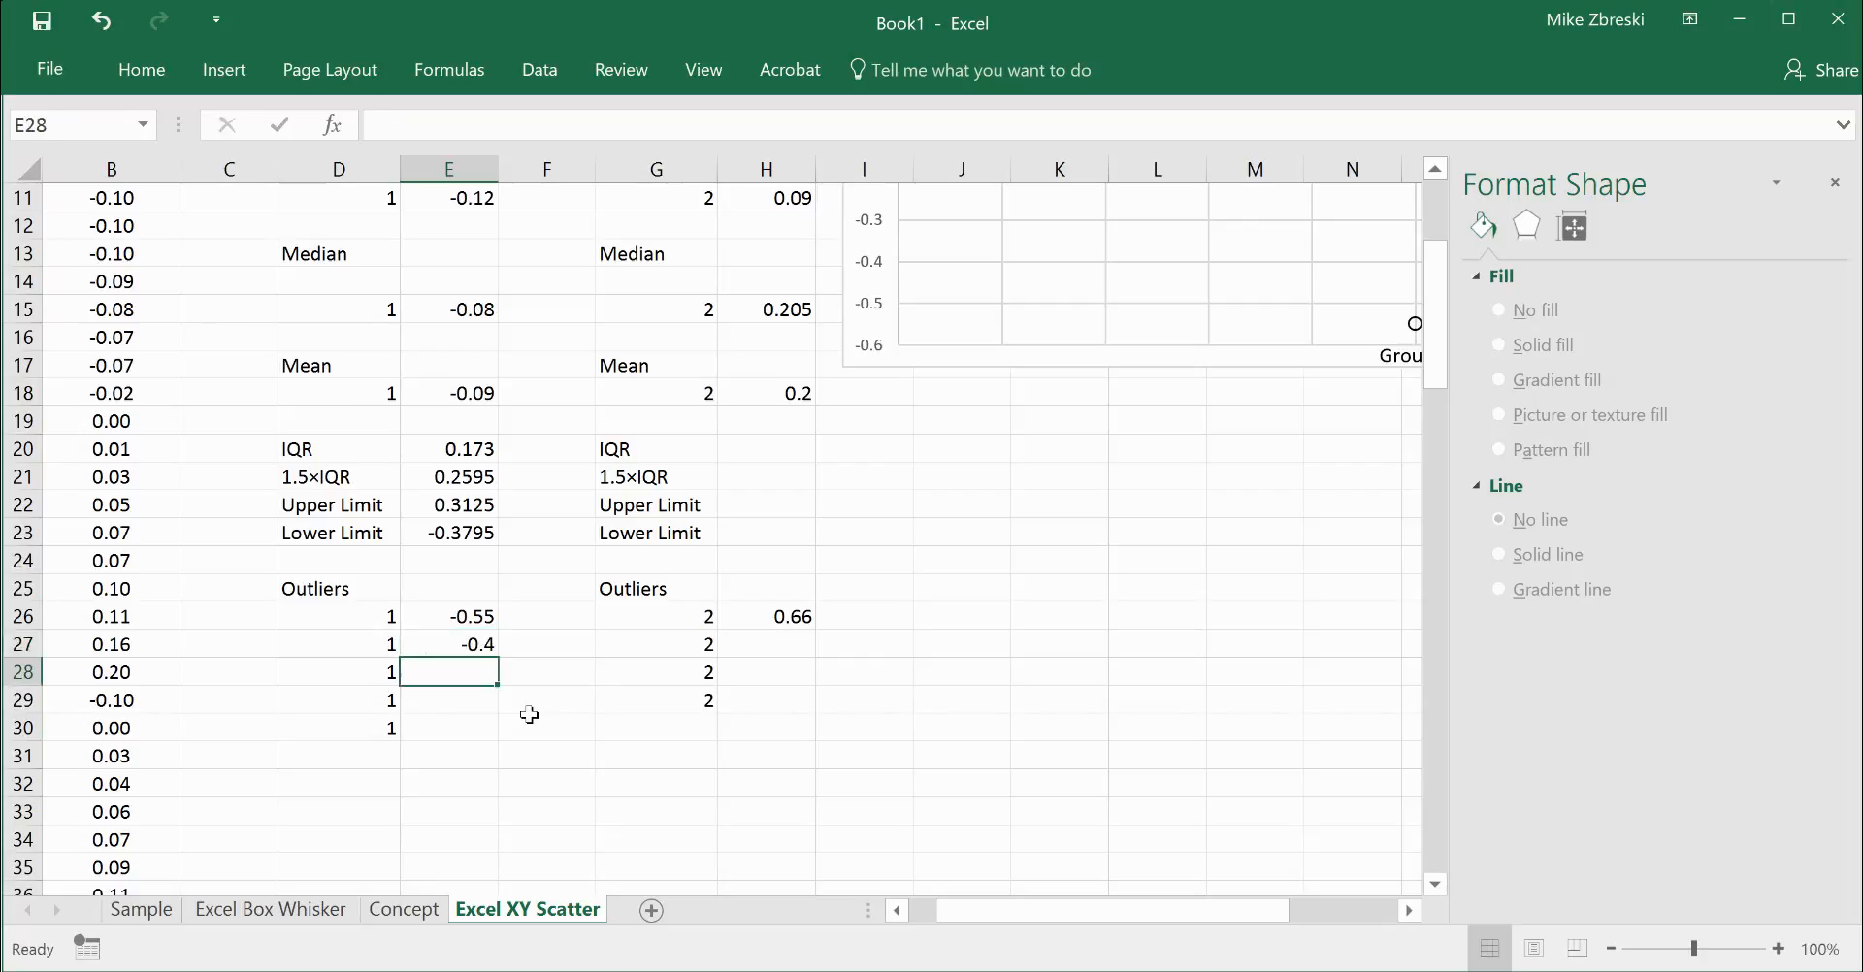
text(-)
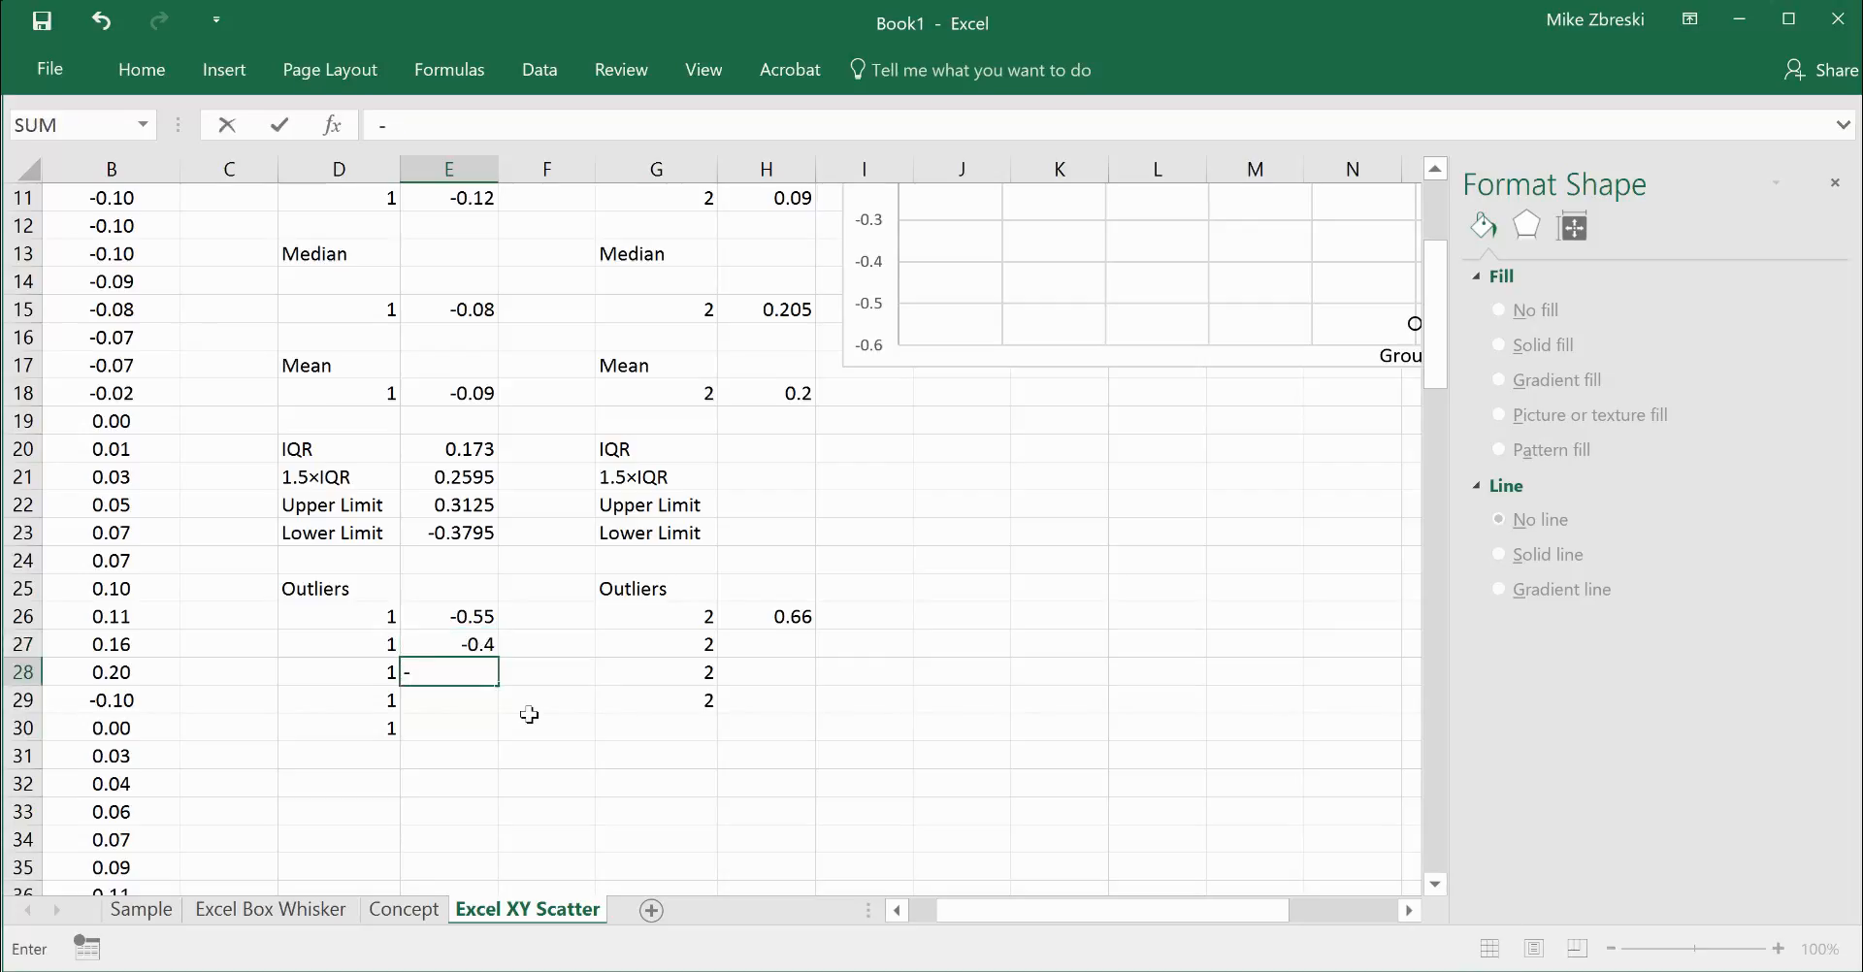
text(0.3)
key(Return)
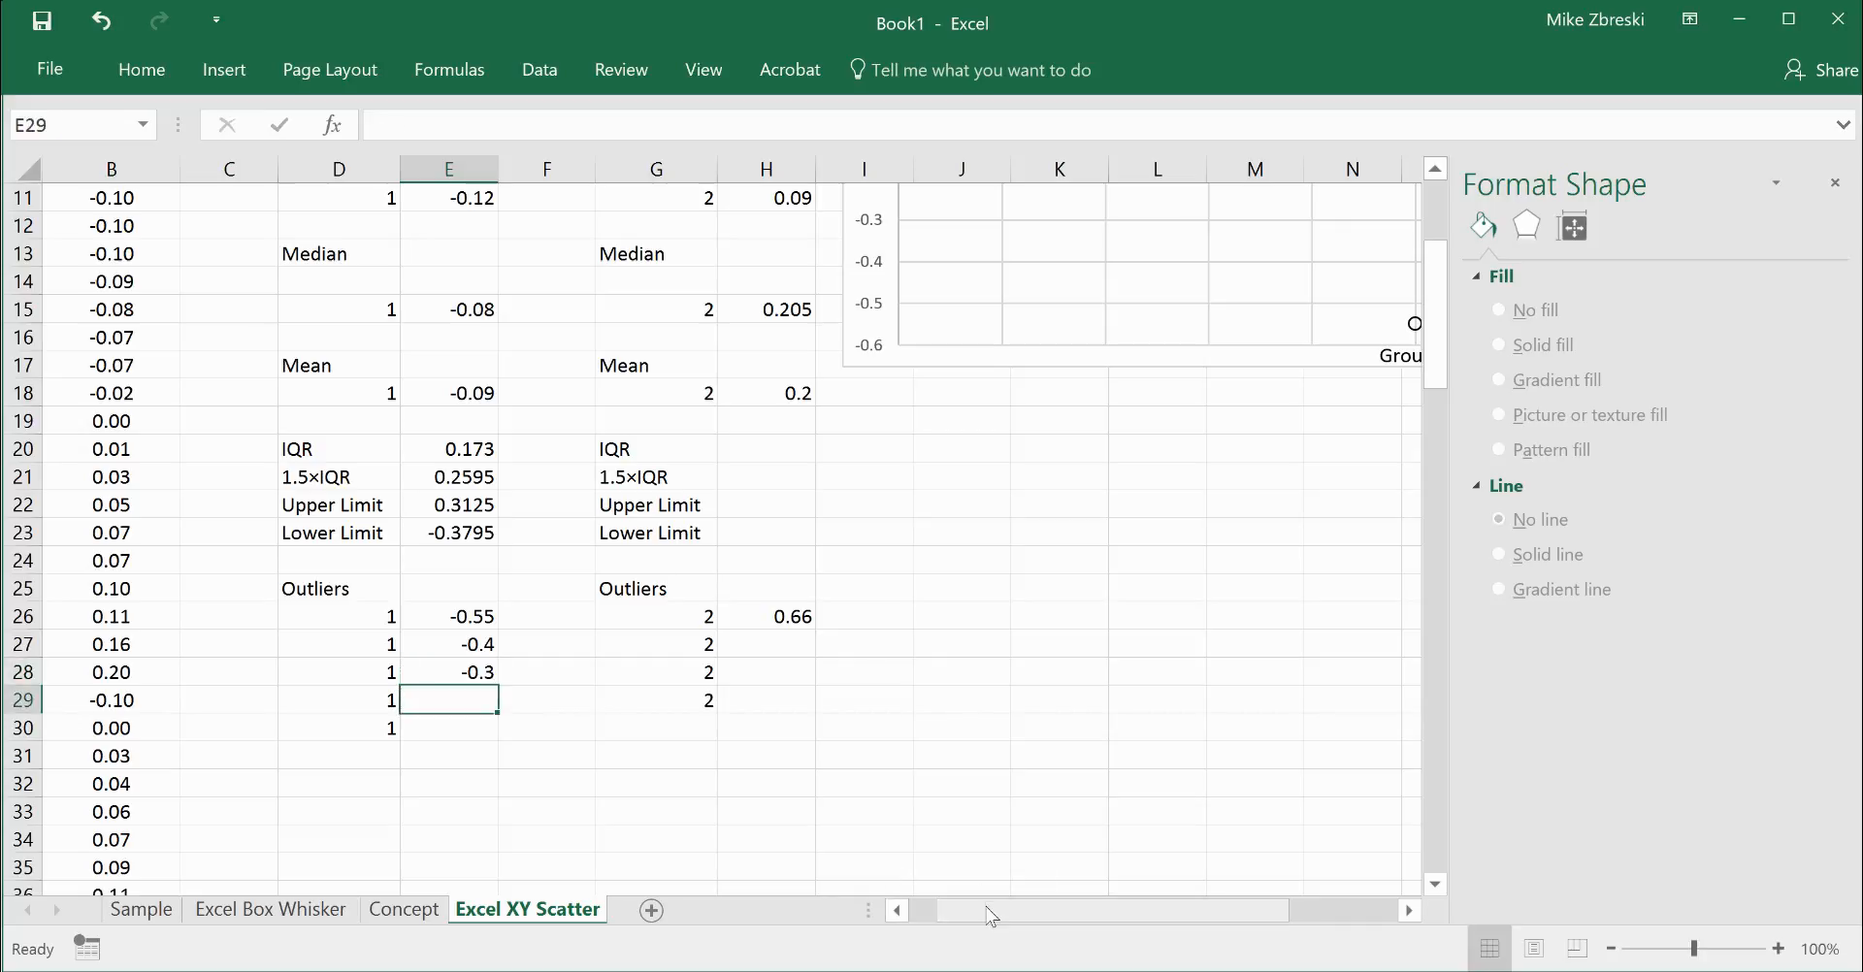
Extend the chart's Outlier1 series to X values D26:D28 and Y values E26:E28.
drag(990, 912, 1143, 873)
scroll(990, 616, up, 4)
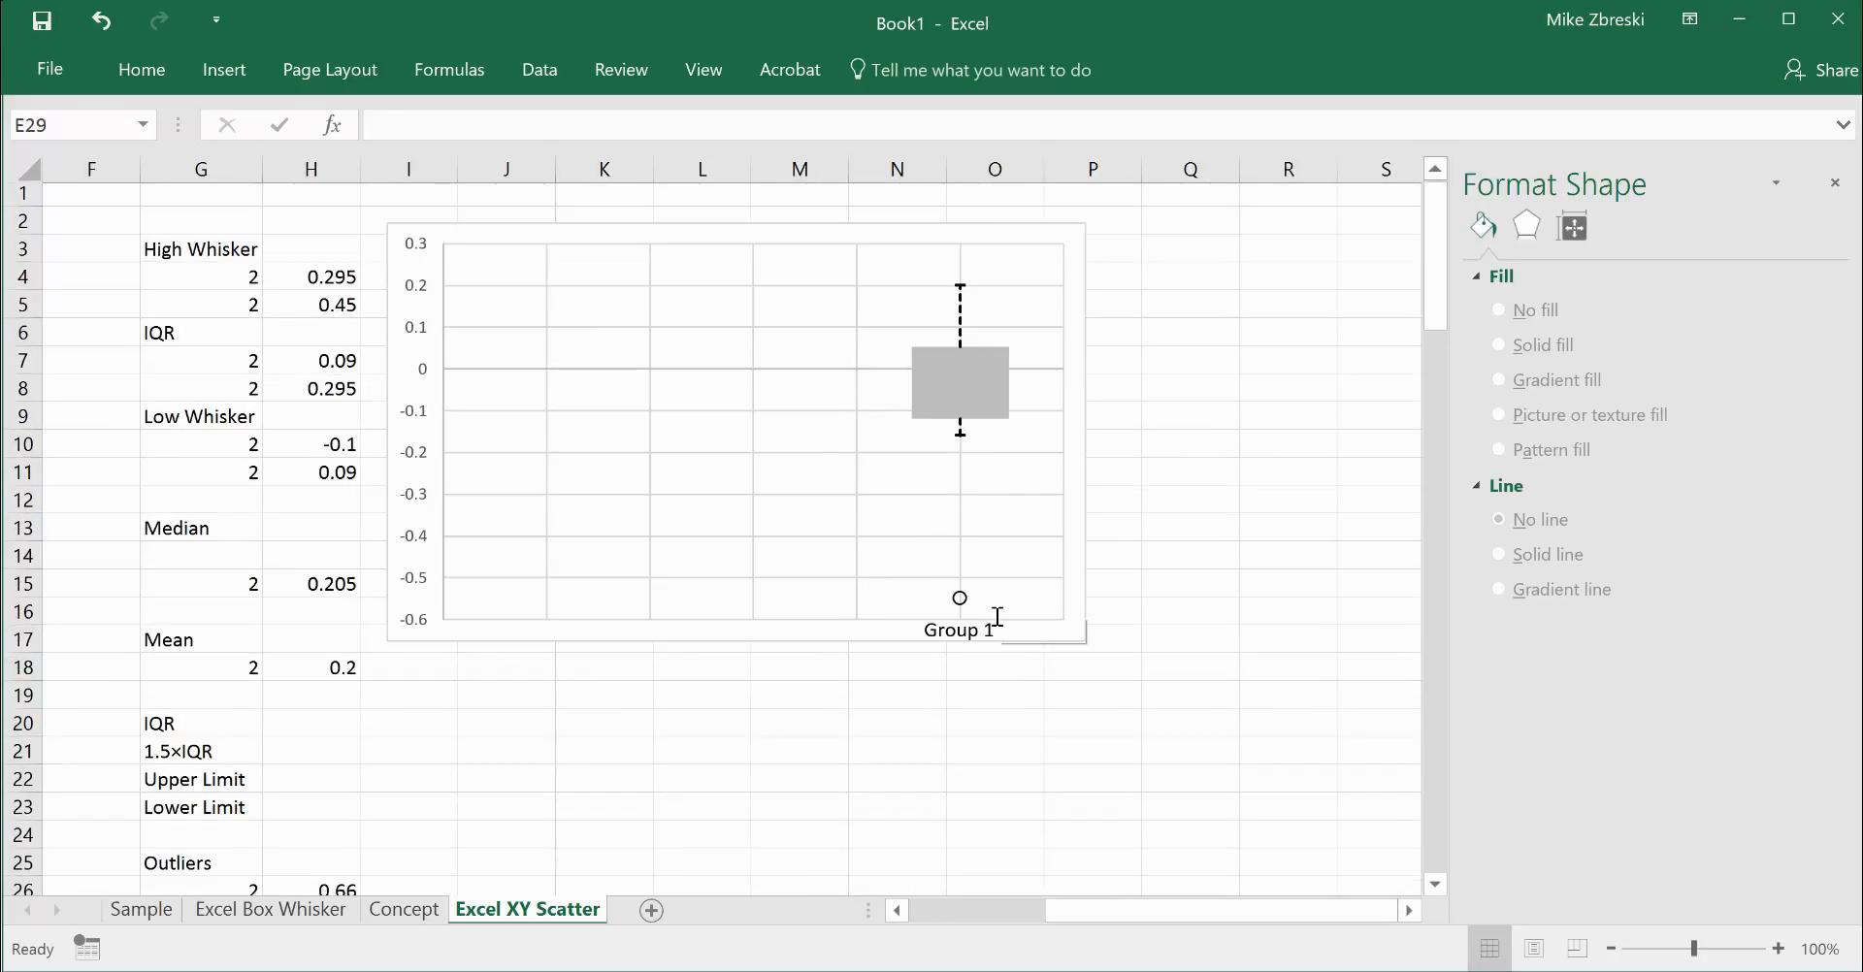
click(782, 308)
click(885, 69)
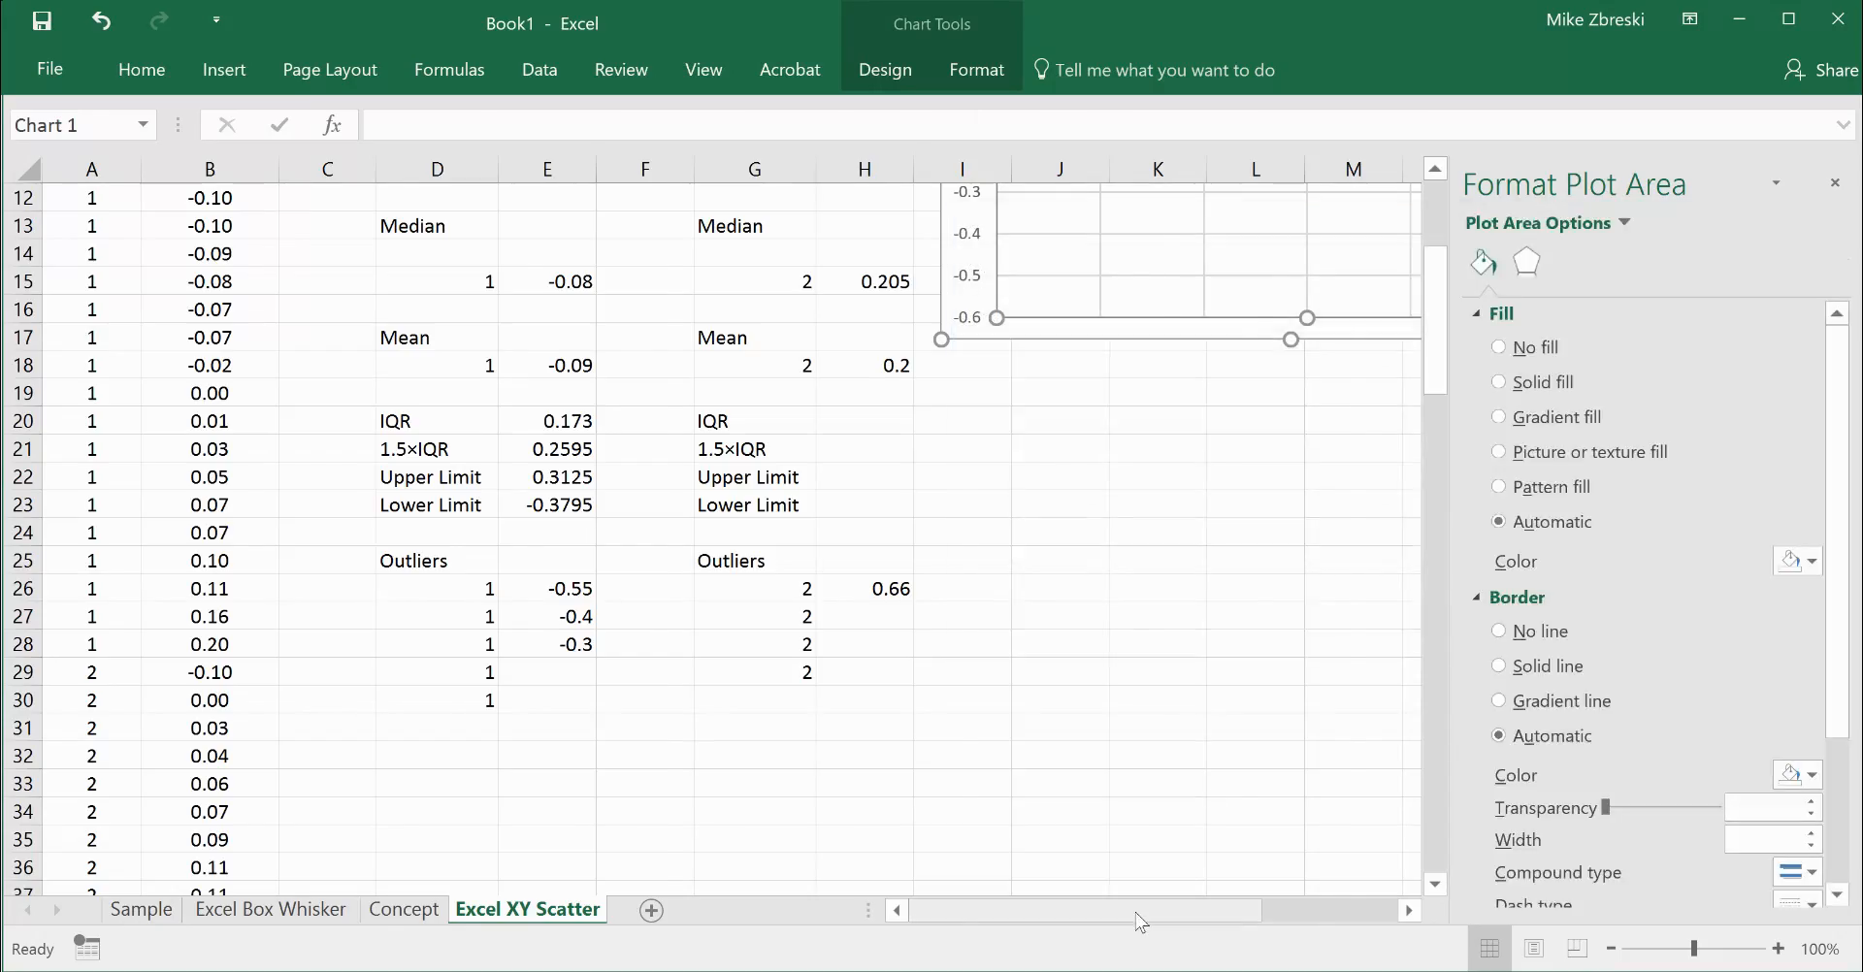
drag(1177, 910, 1301, 912)
scroll(1096, 684, up, 2)
scroll(1095, 684, up, 2)
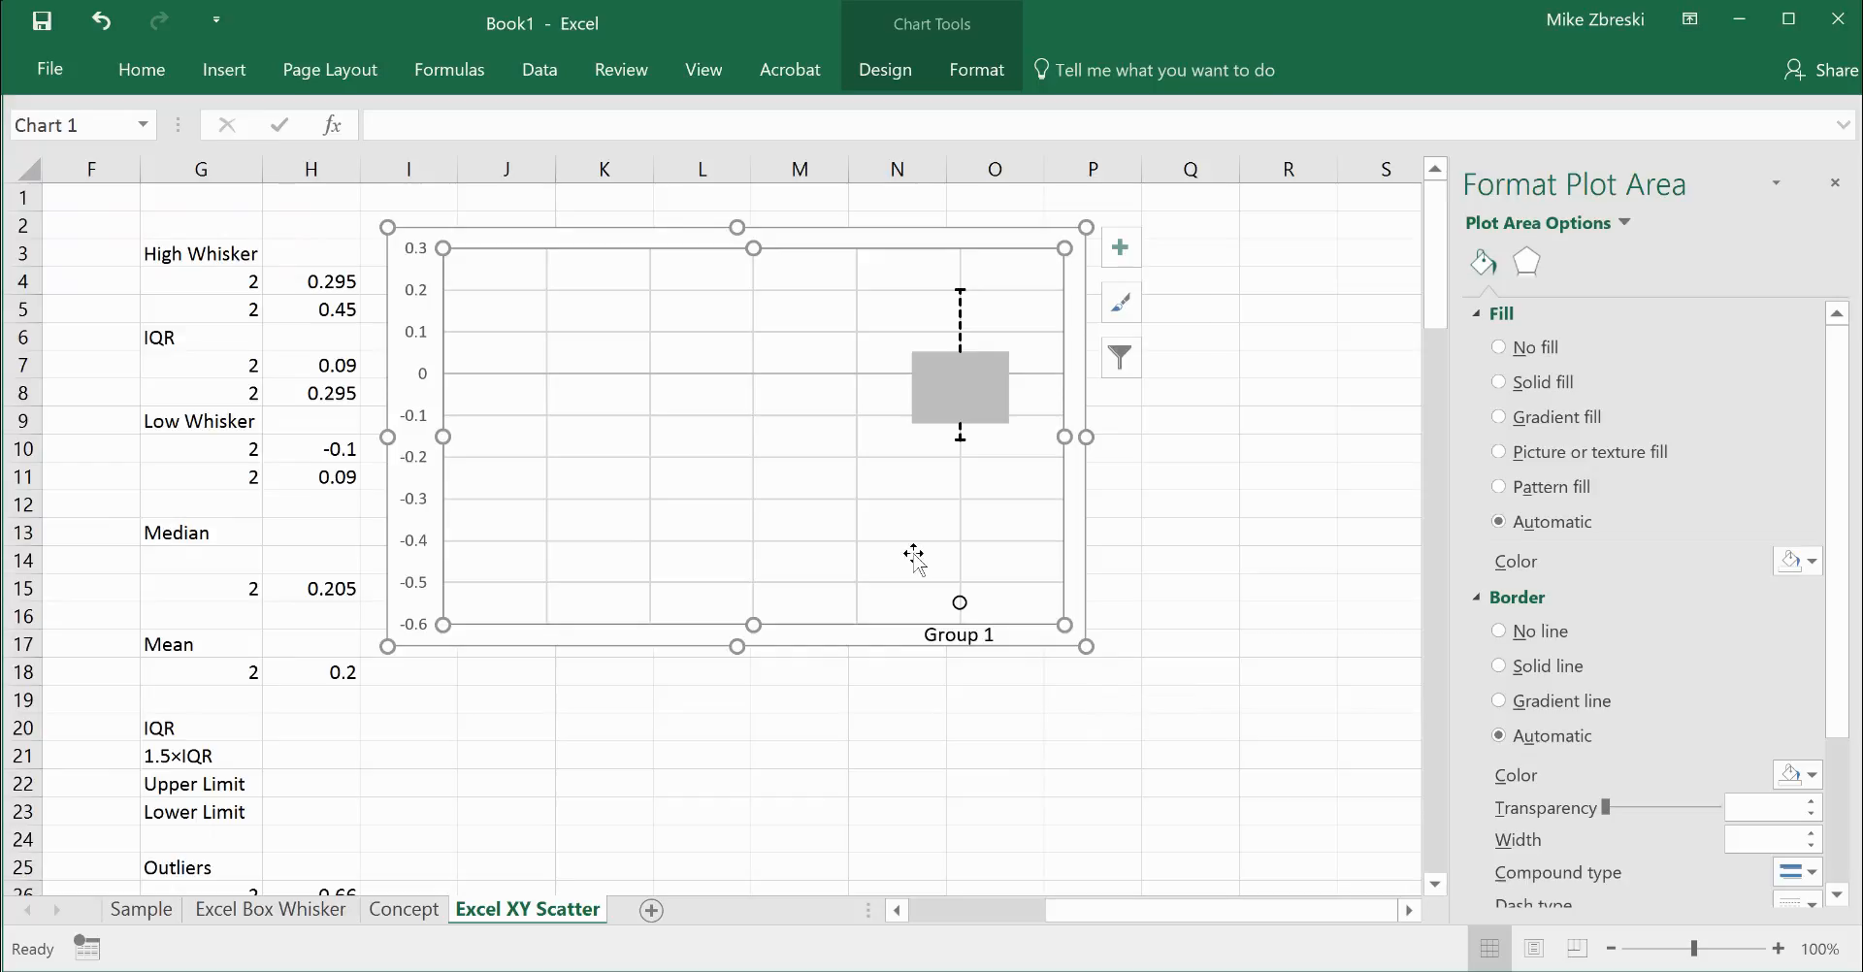
click(886, 70)
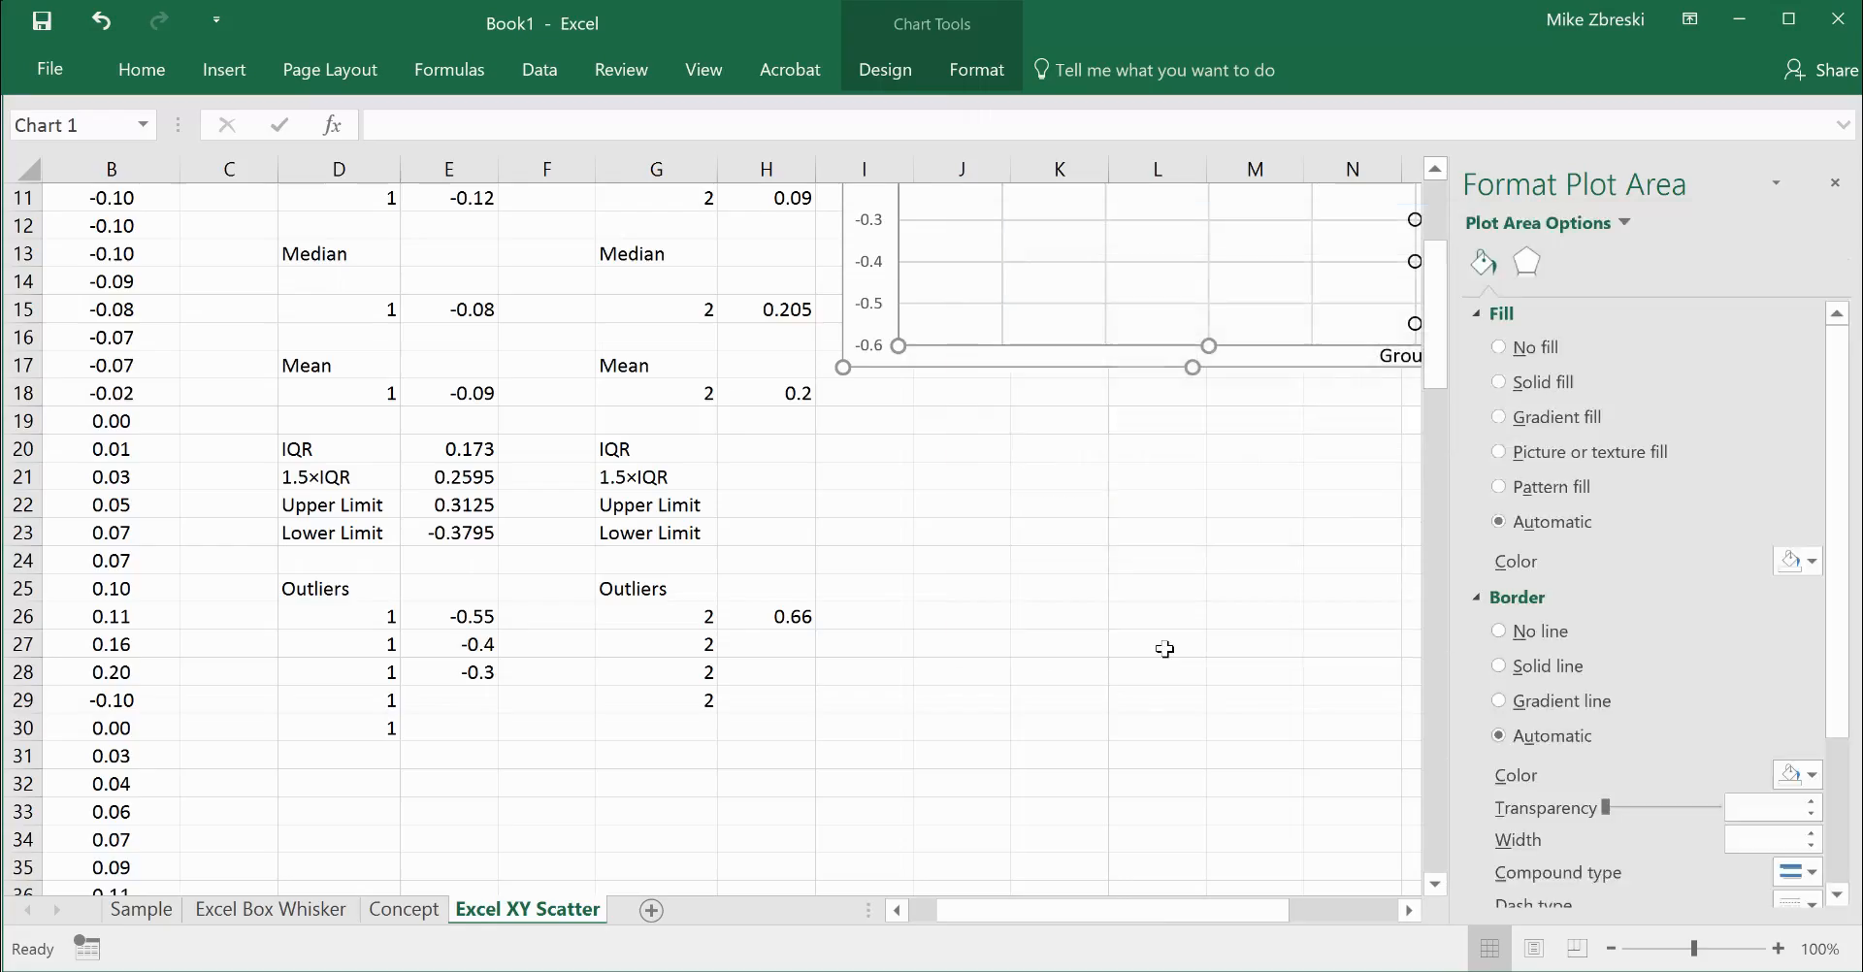
scroll(1174, 738, up, 5)
scroll(1177, 912, right, 3)
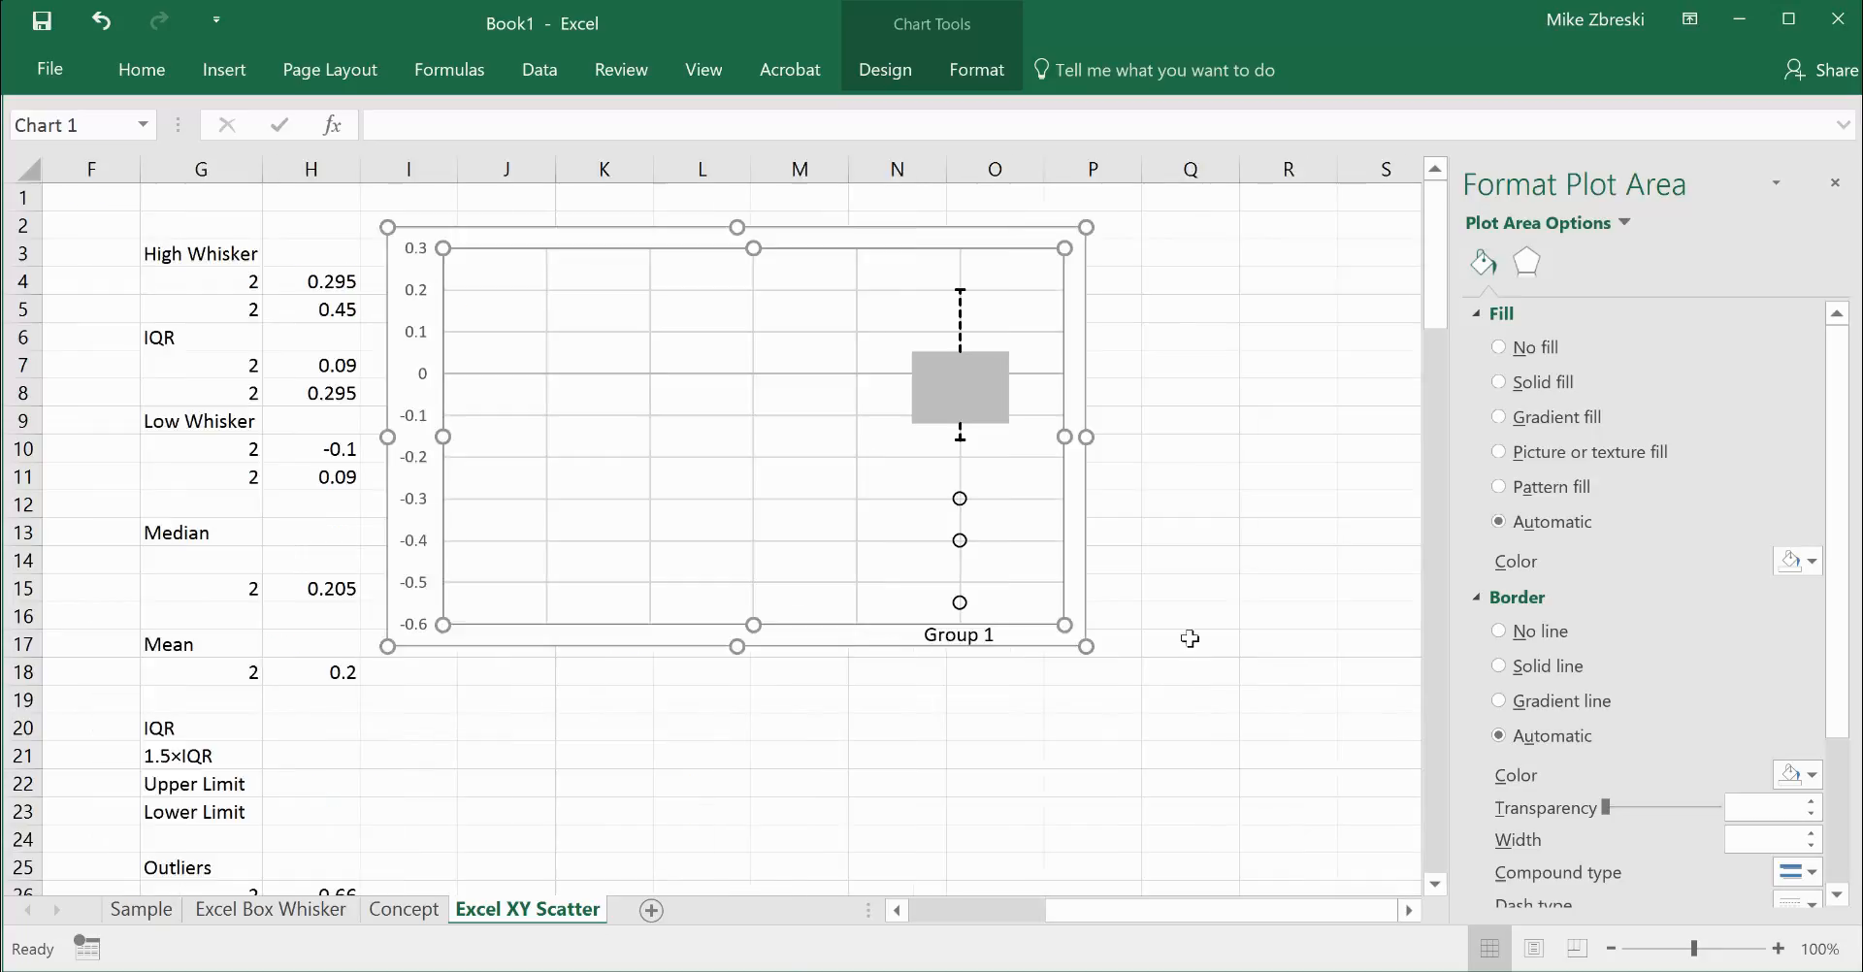
click(1157, 557)
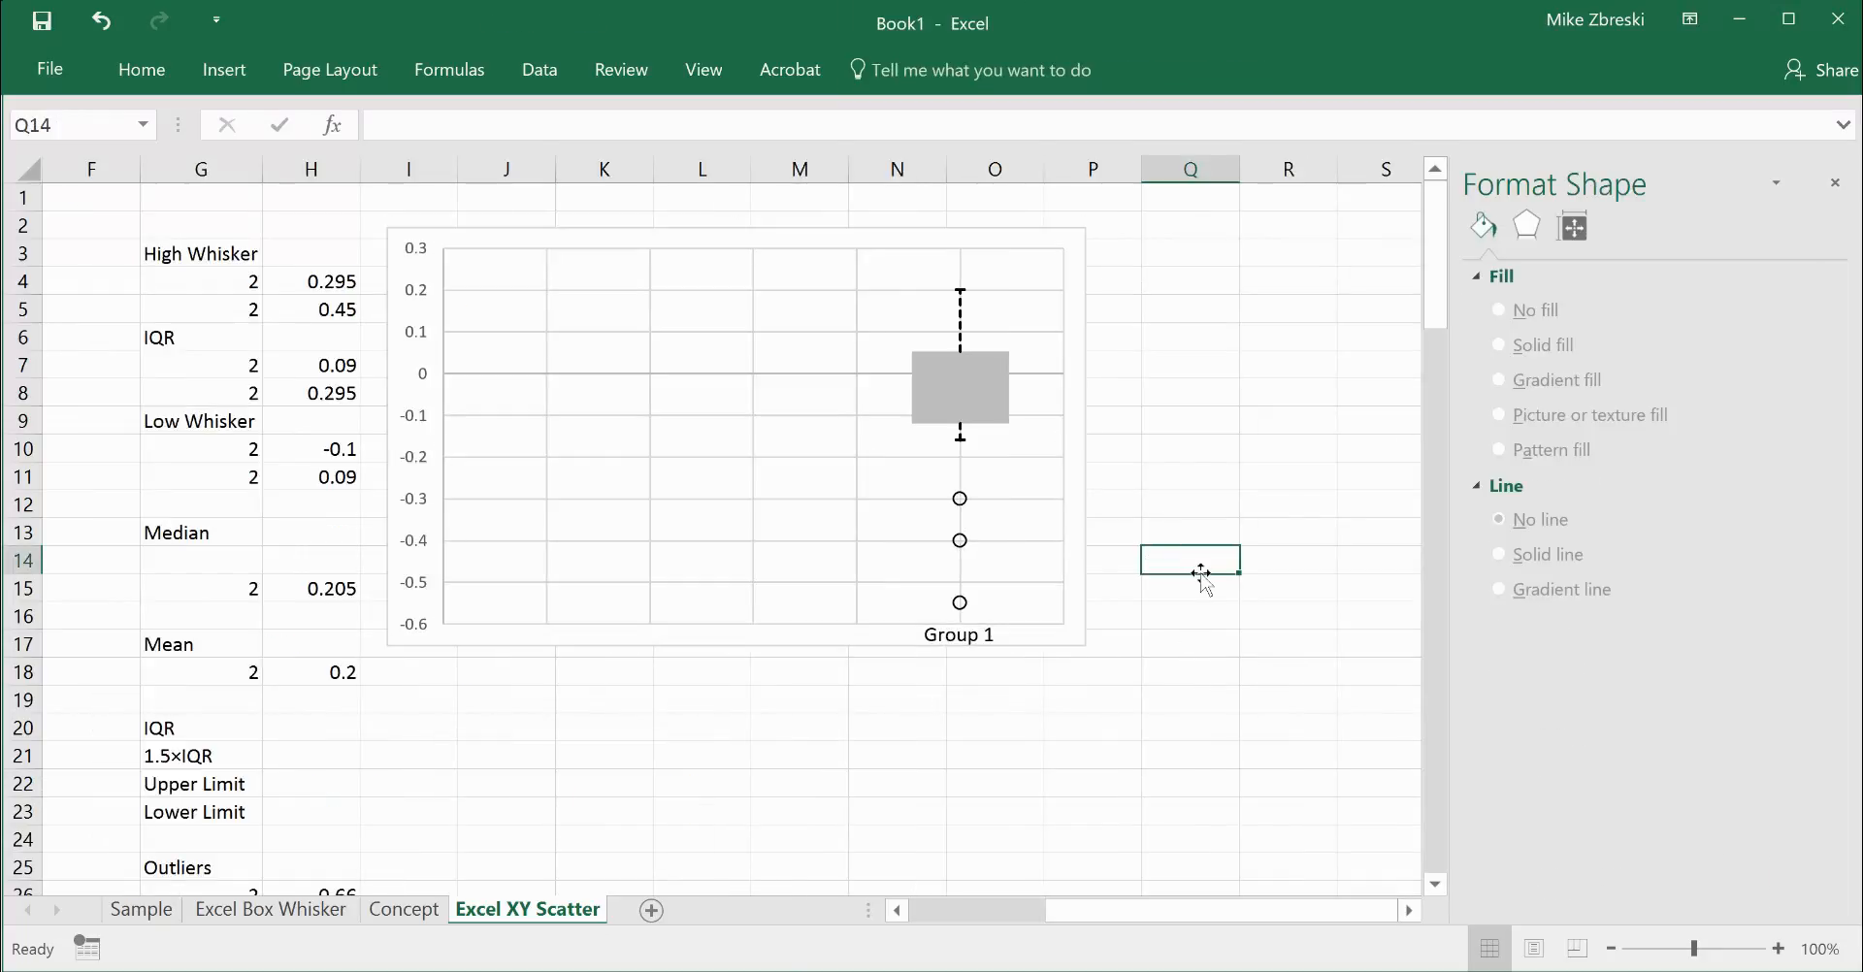
Set the Outlier1 series' marker size to 5.
click(960, 542)
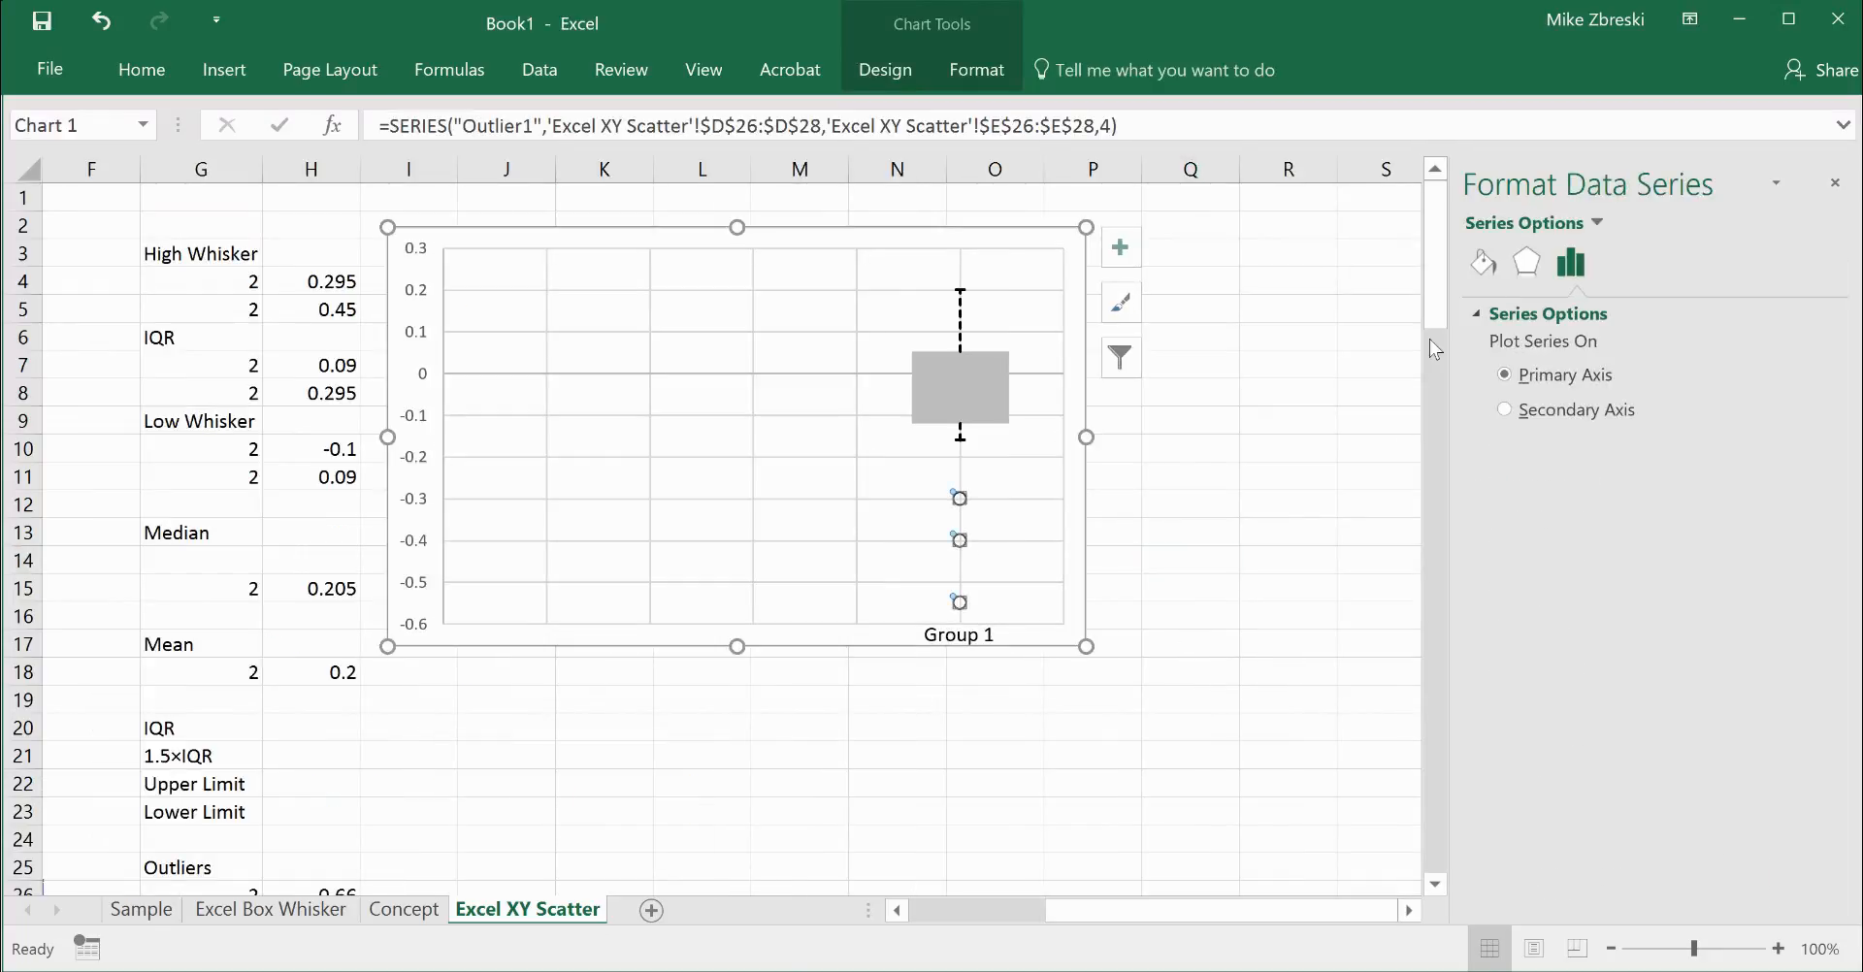
click(1484, 264)
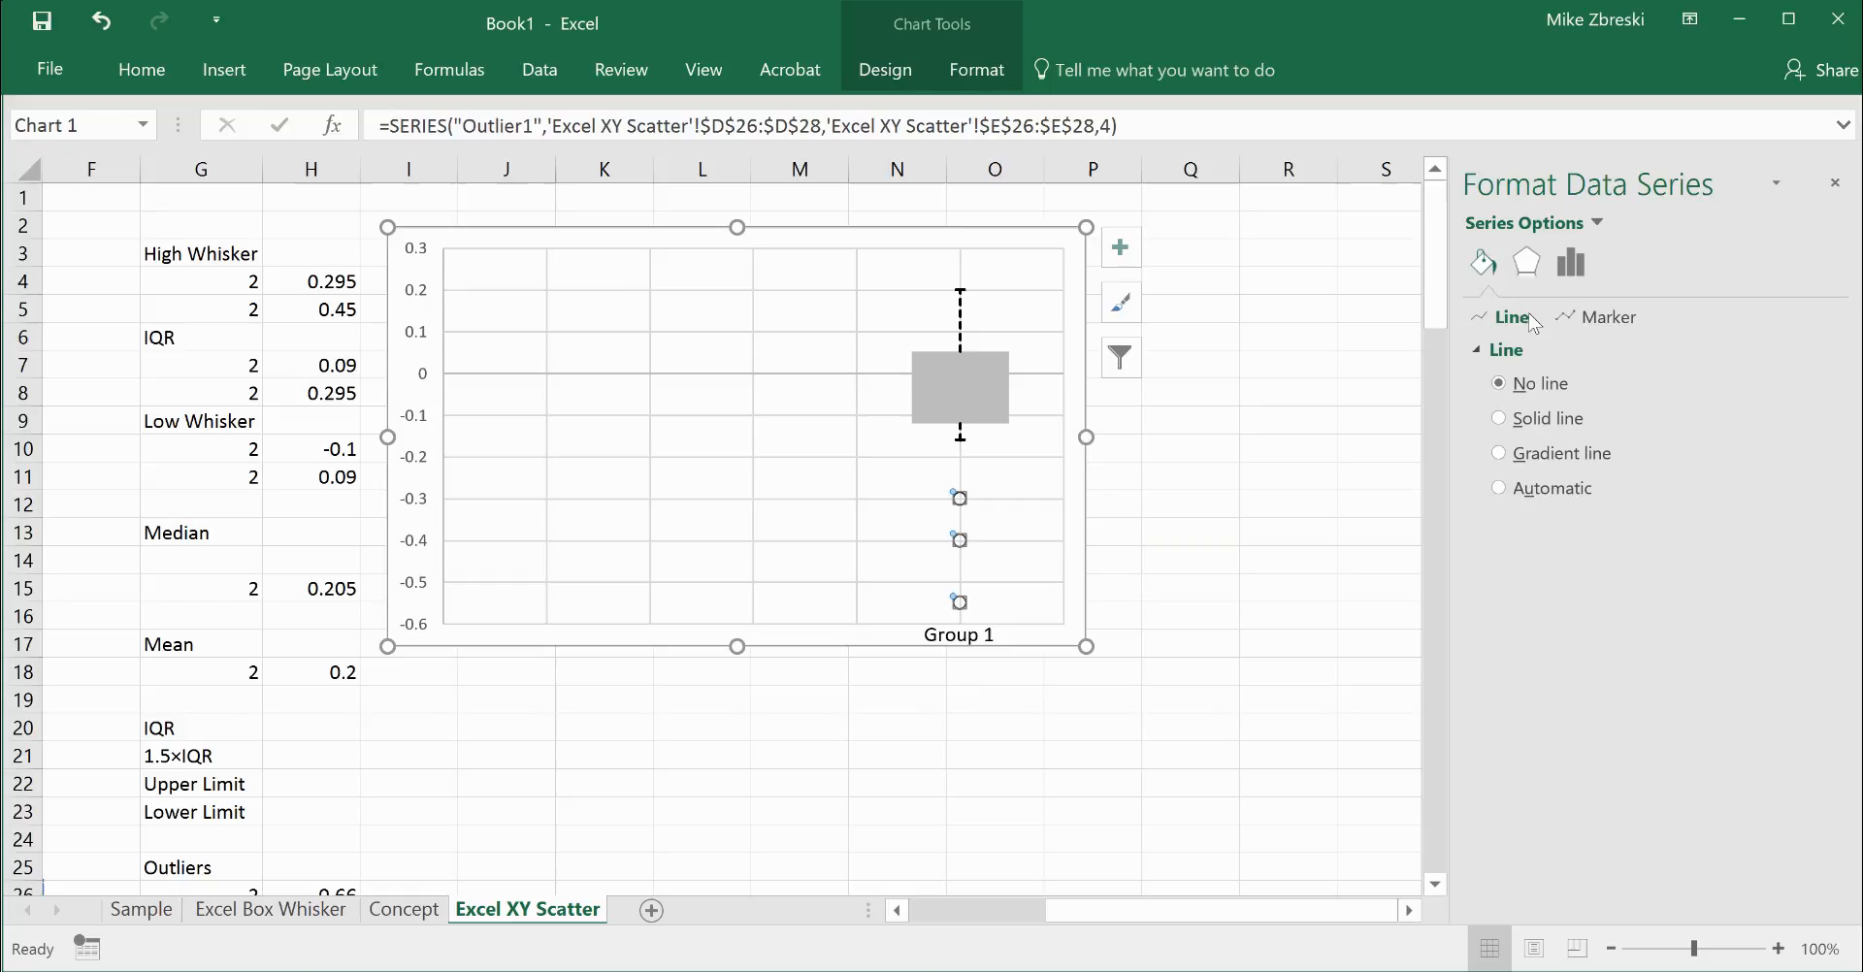
click(1599, 318)
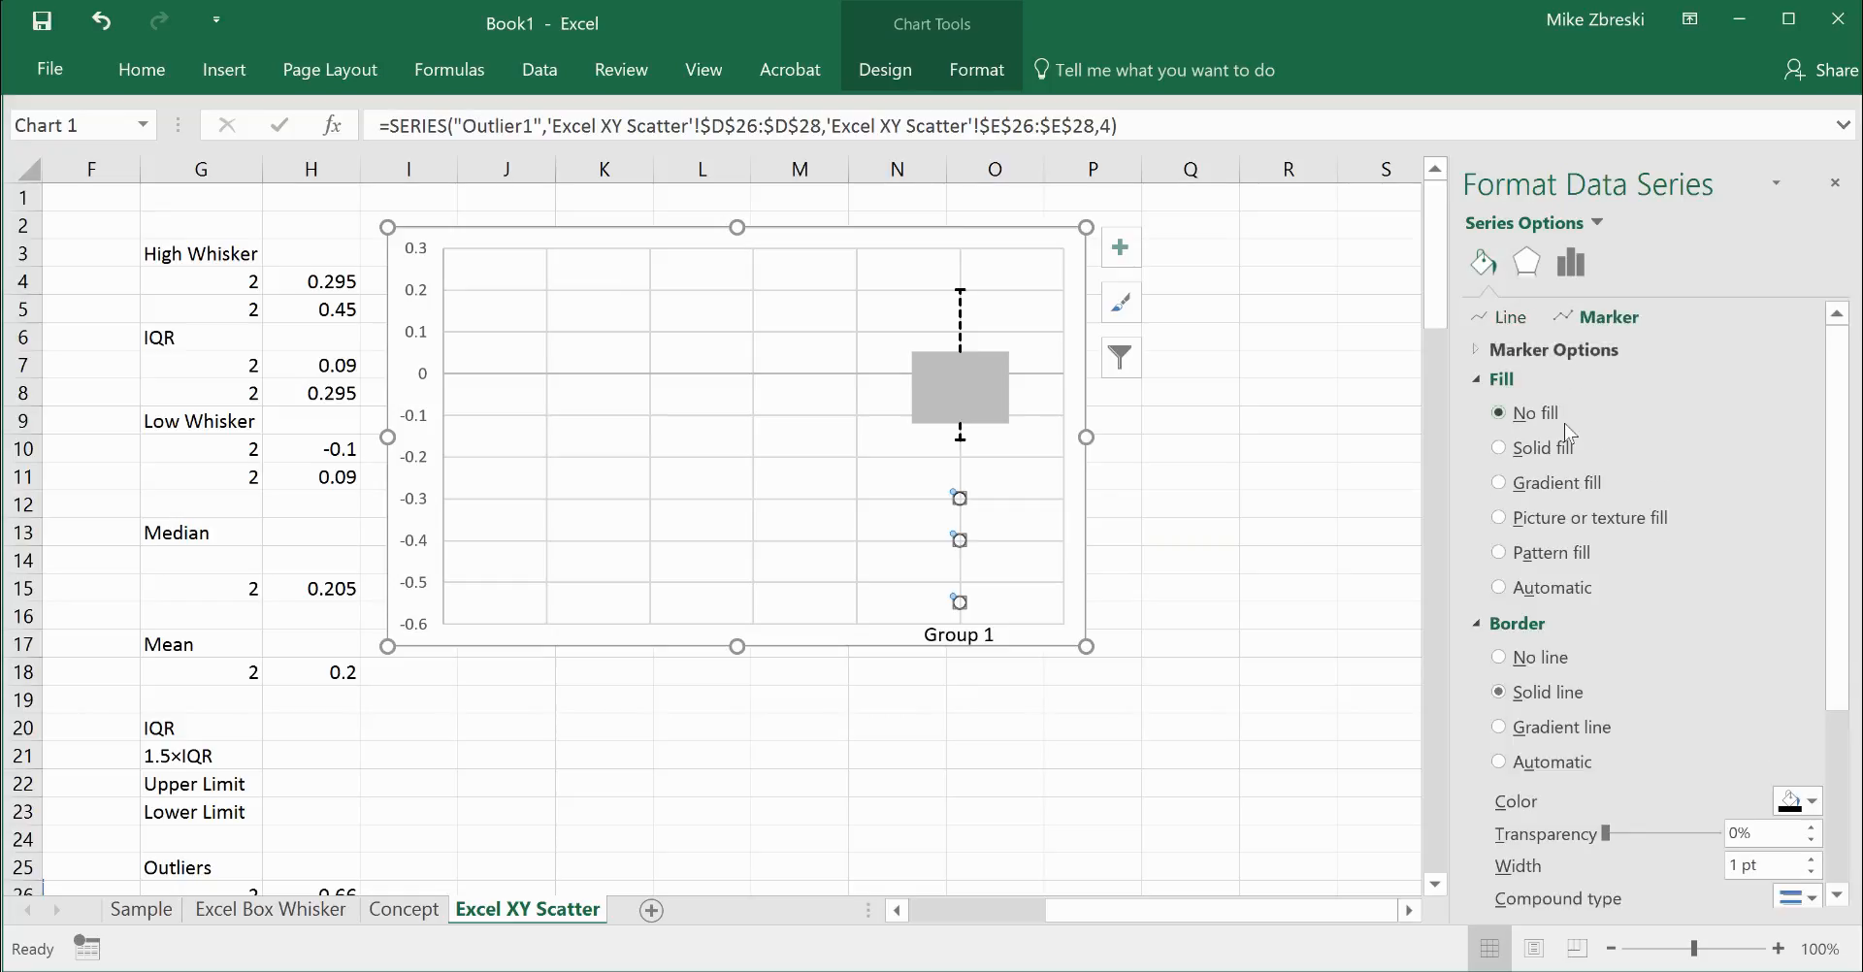
click(1474, 349)
click(1622, 522)
click(1622, 522)
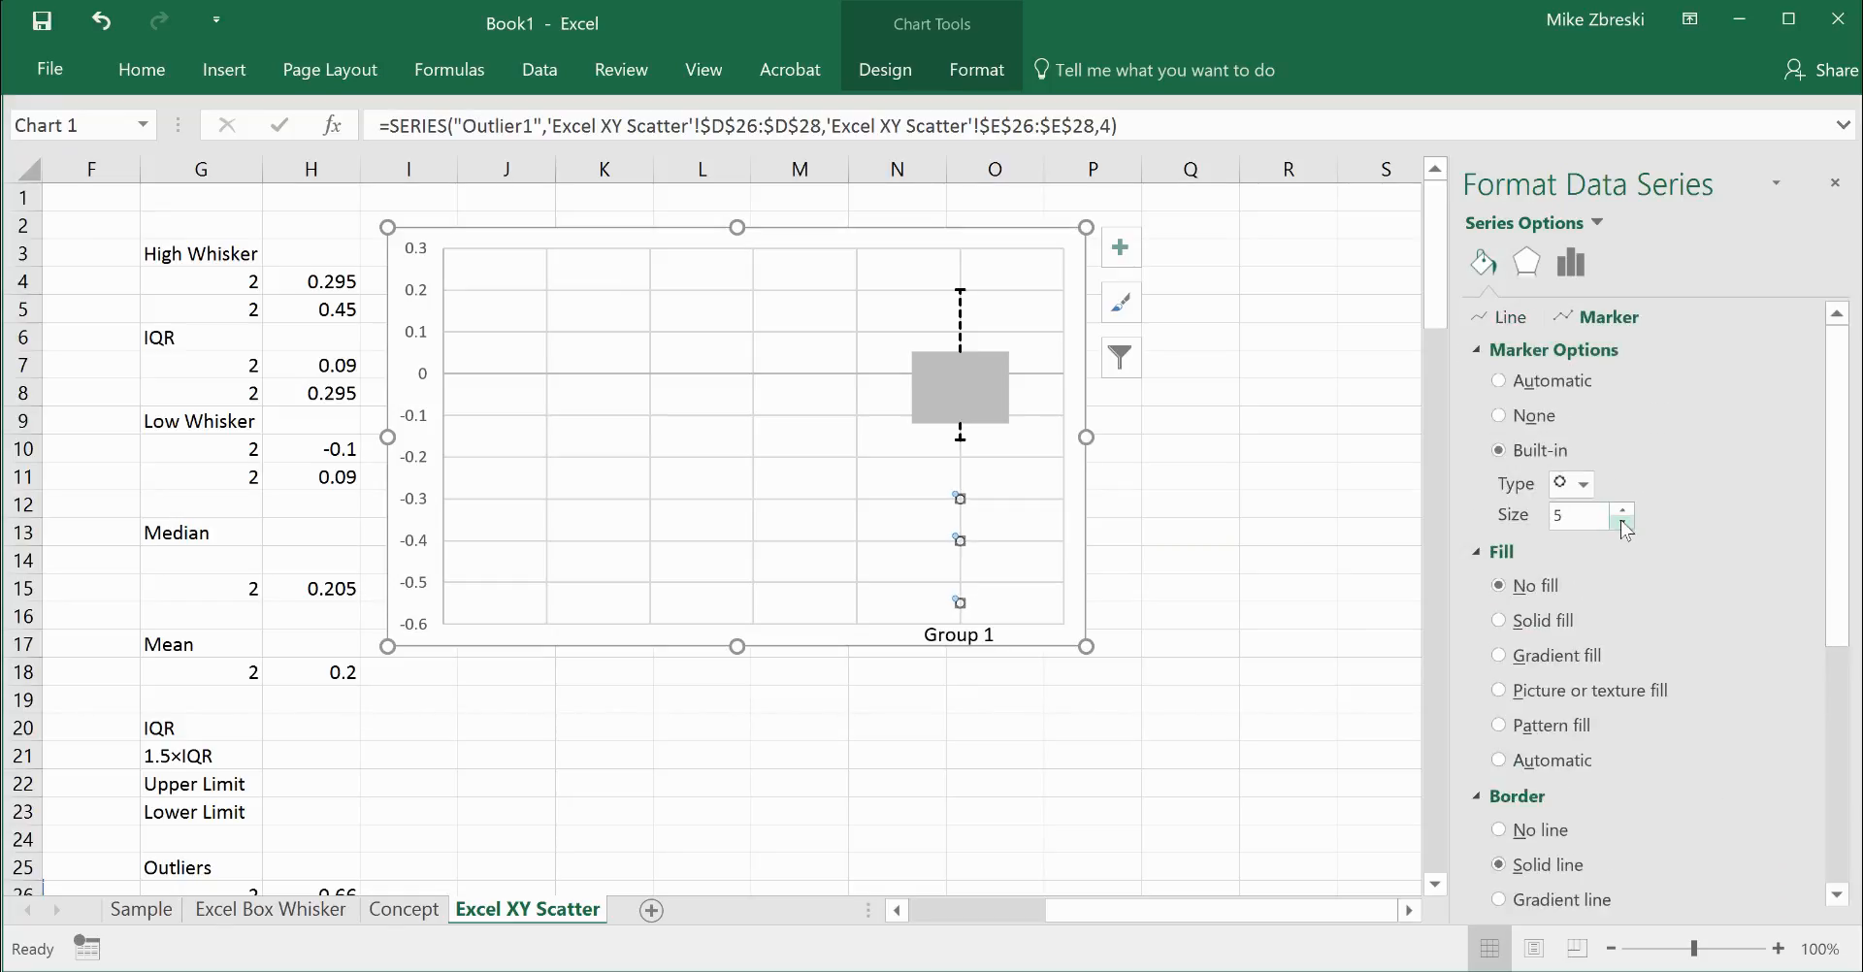
click(1288, 536)
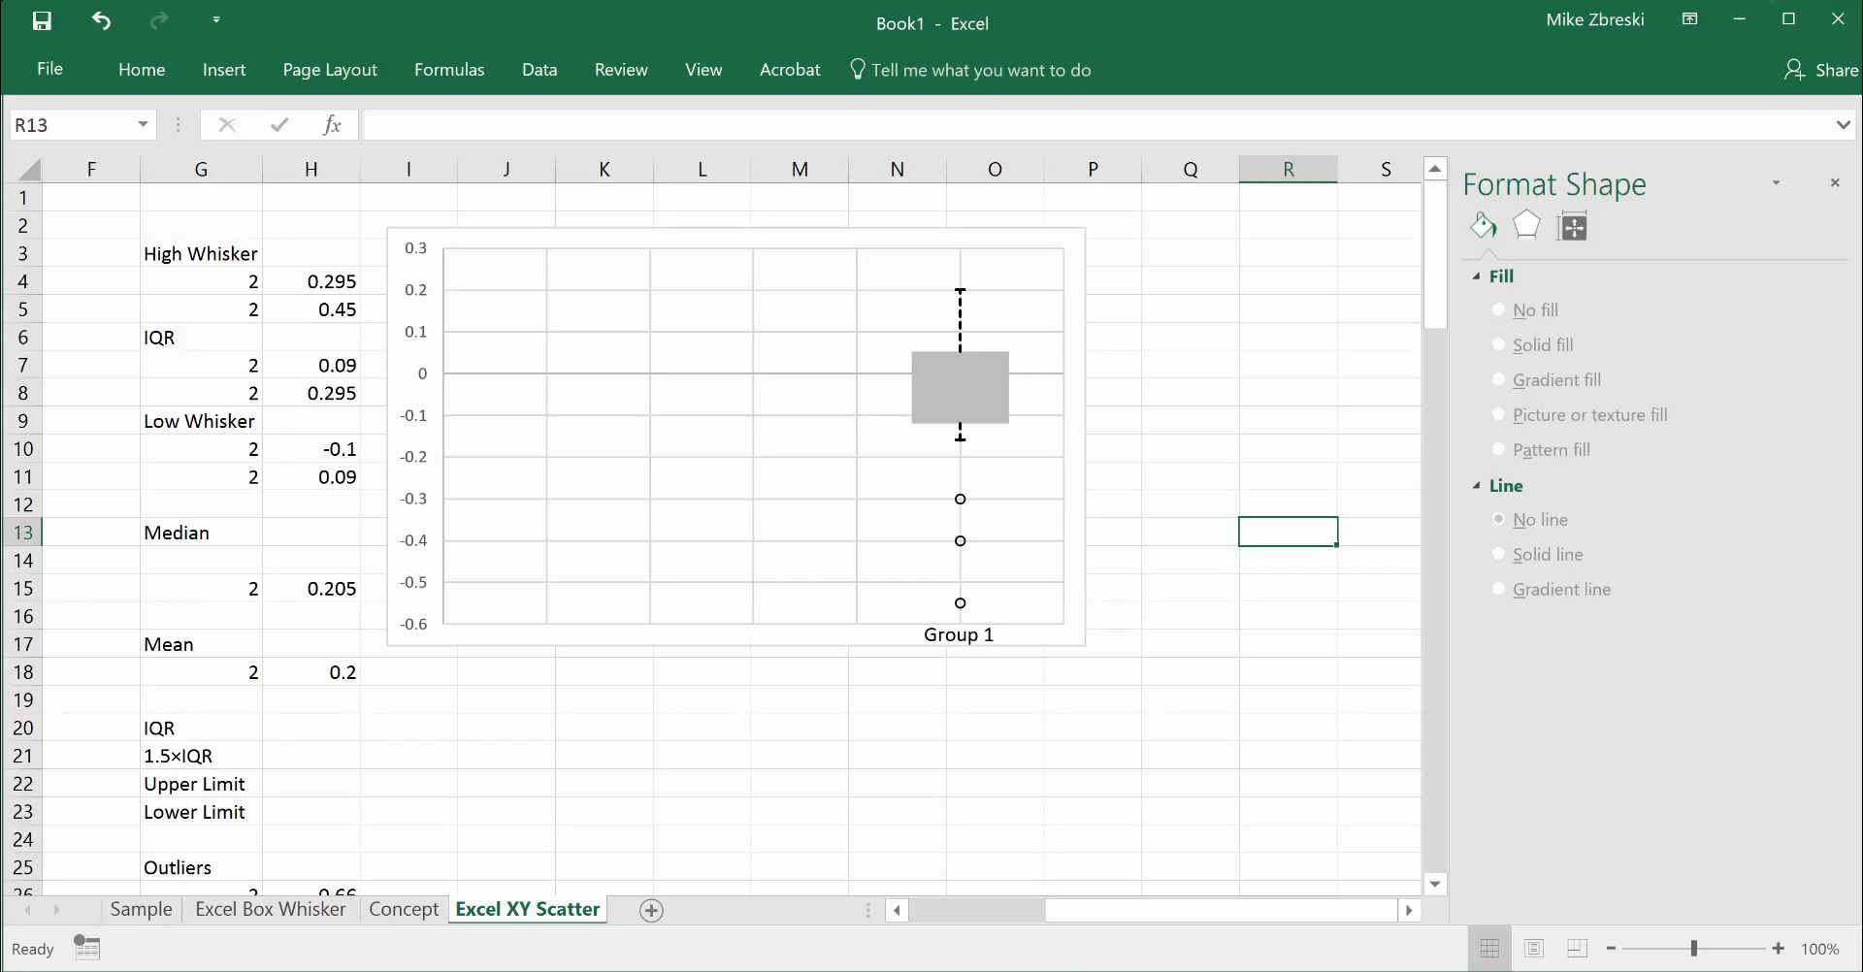
Review group 1's whisker values and the IQR limit calculations in E20:E23 against the Variable data.
drag(1159, 912, 1023, 912)
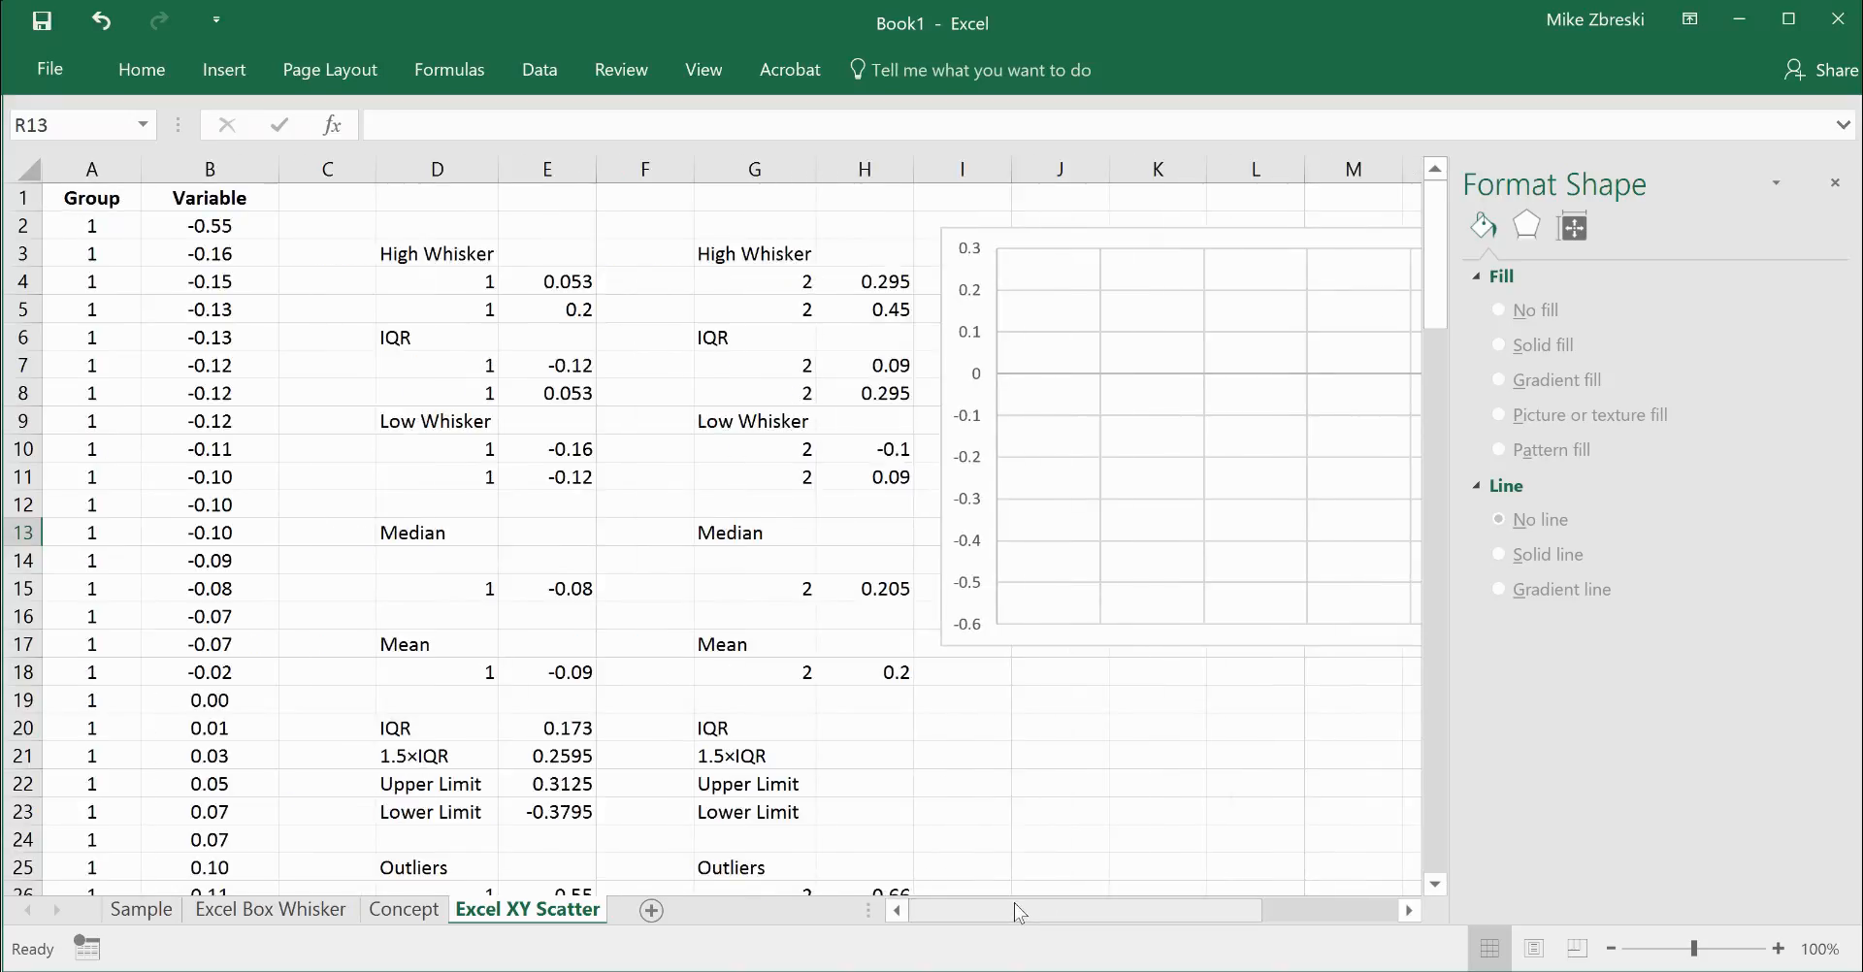
drag(565, 283, 570, 306)
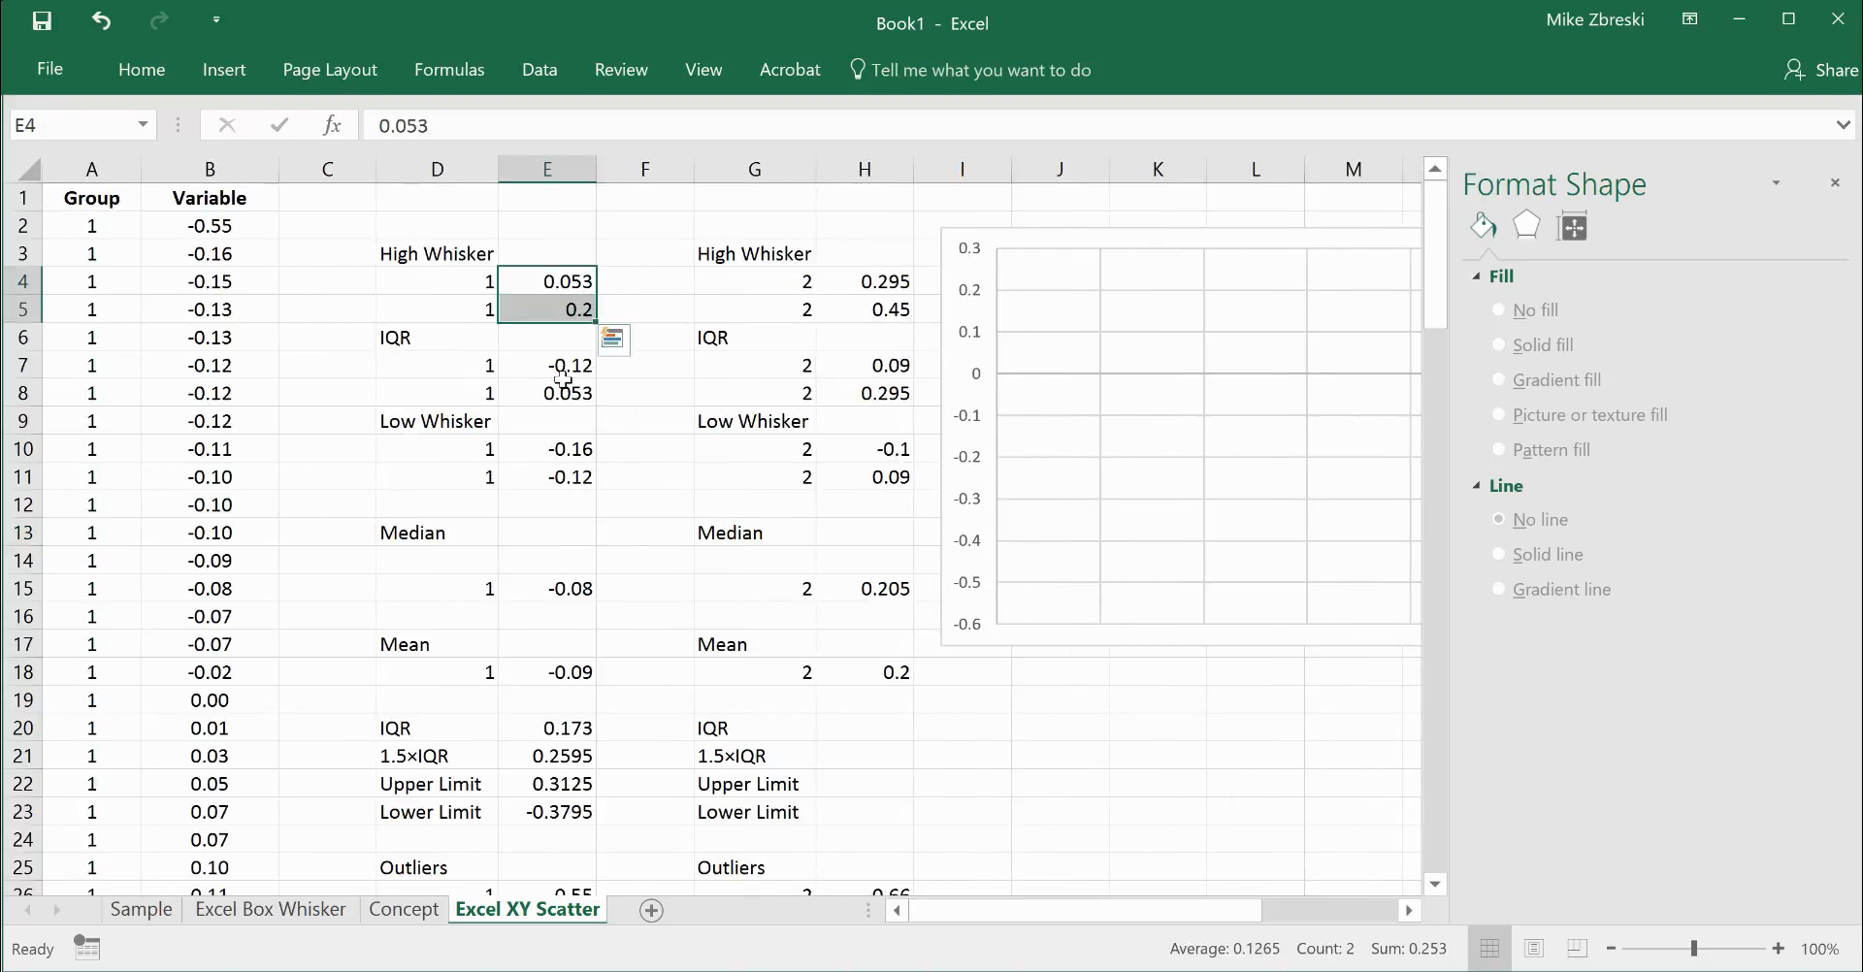
drag(580, 729, 572, 818)
scroll(616, 801, down, 3)
scroll(616, 801, up, 3)
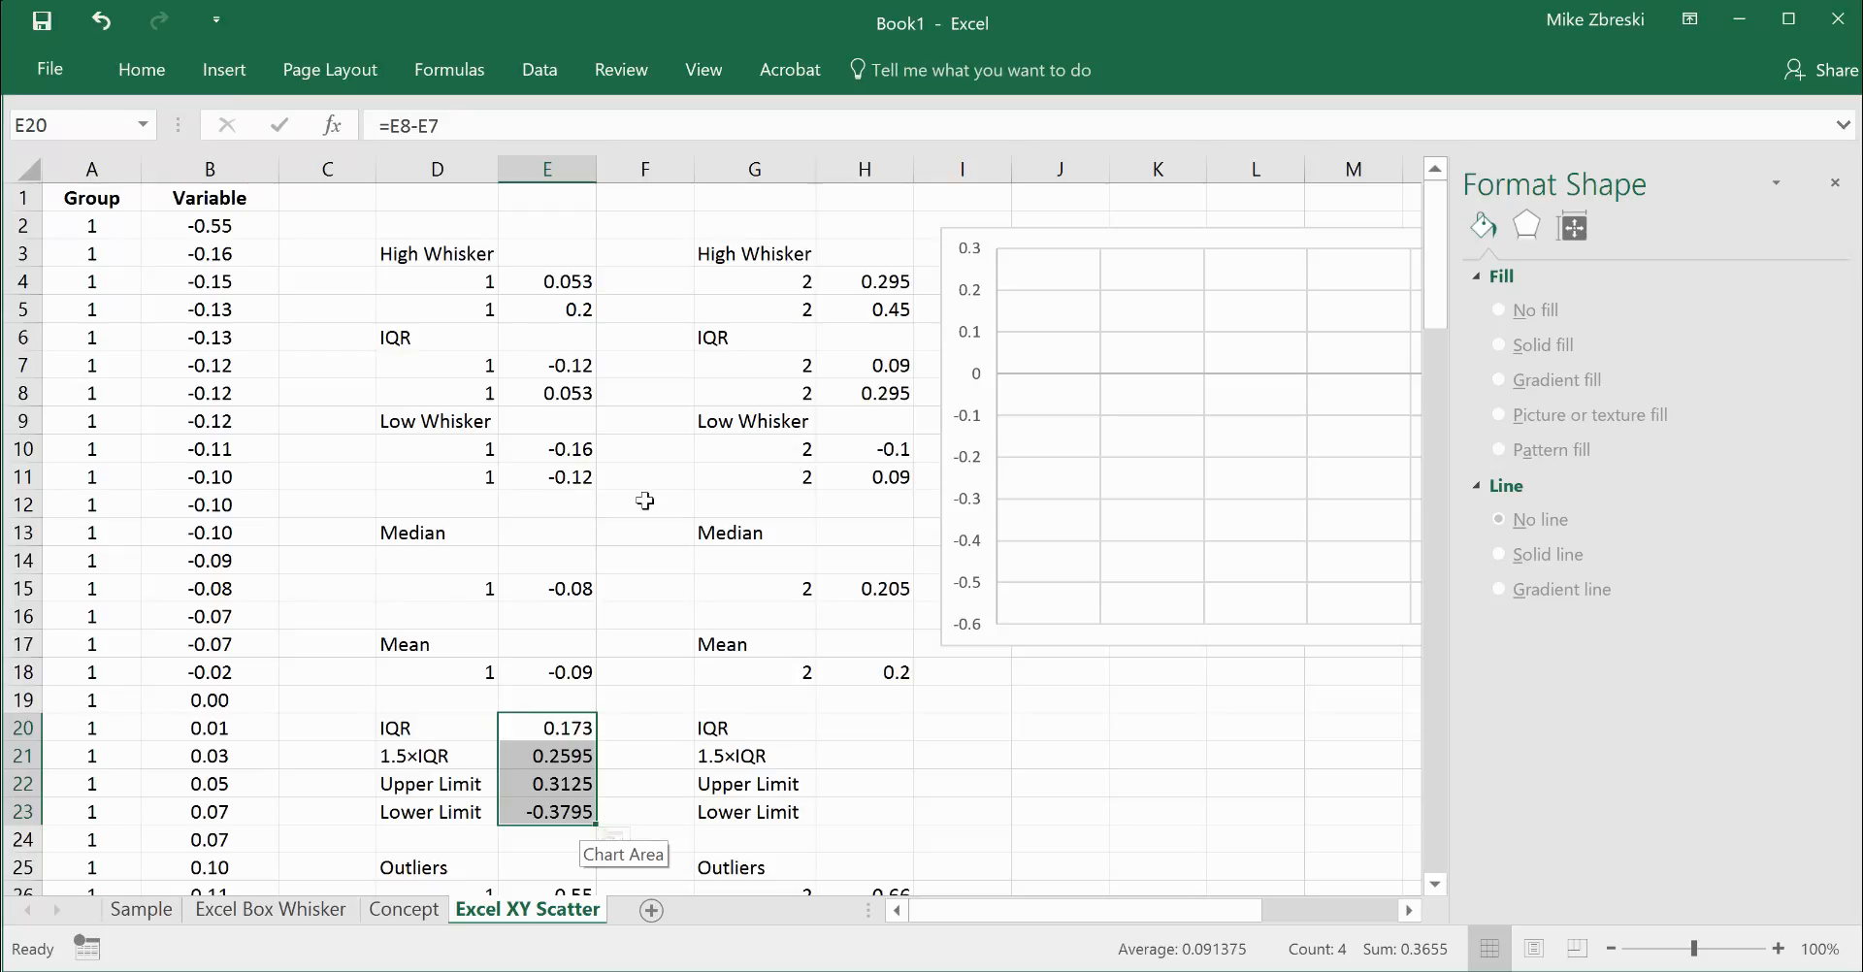
mouse_move(1010, 913)
mouse_down()
mouse_move(1199, 922)
mouse_move(1014, 914)
mouse_up()
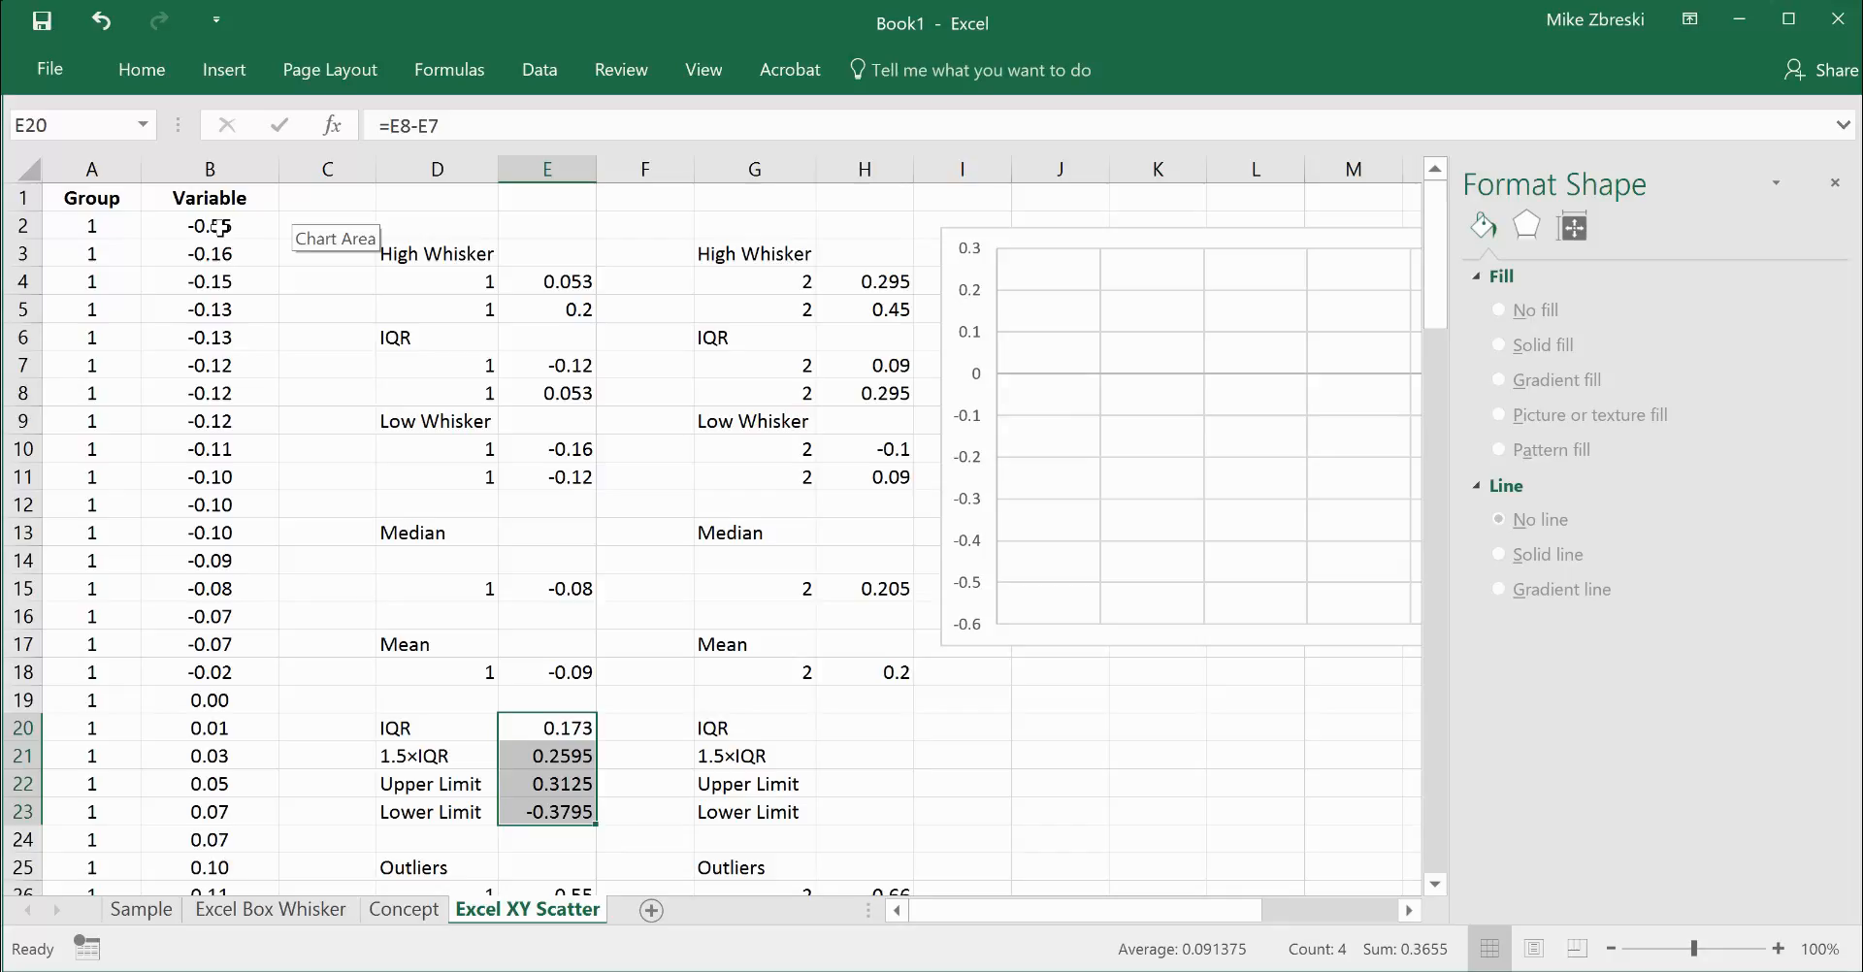
click(571, 475)
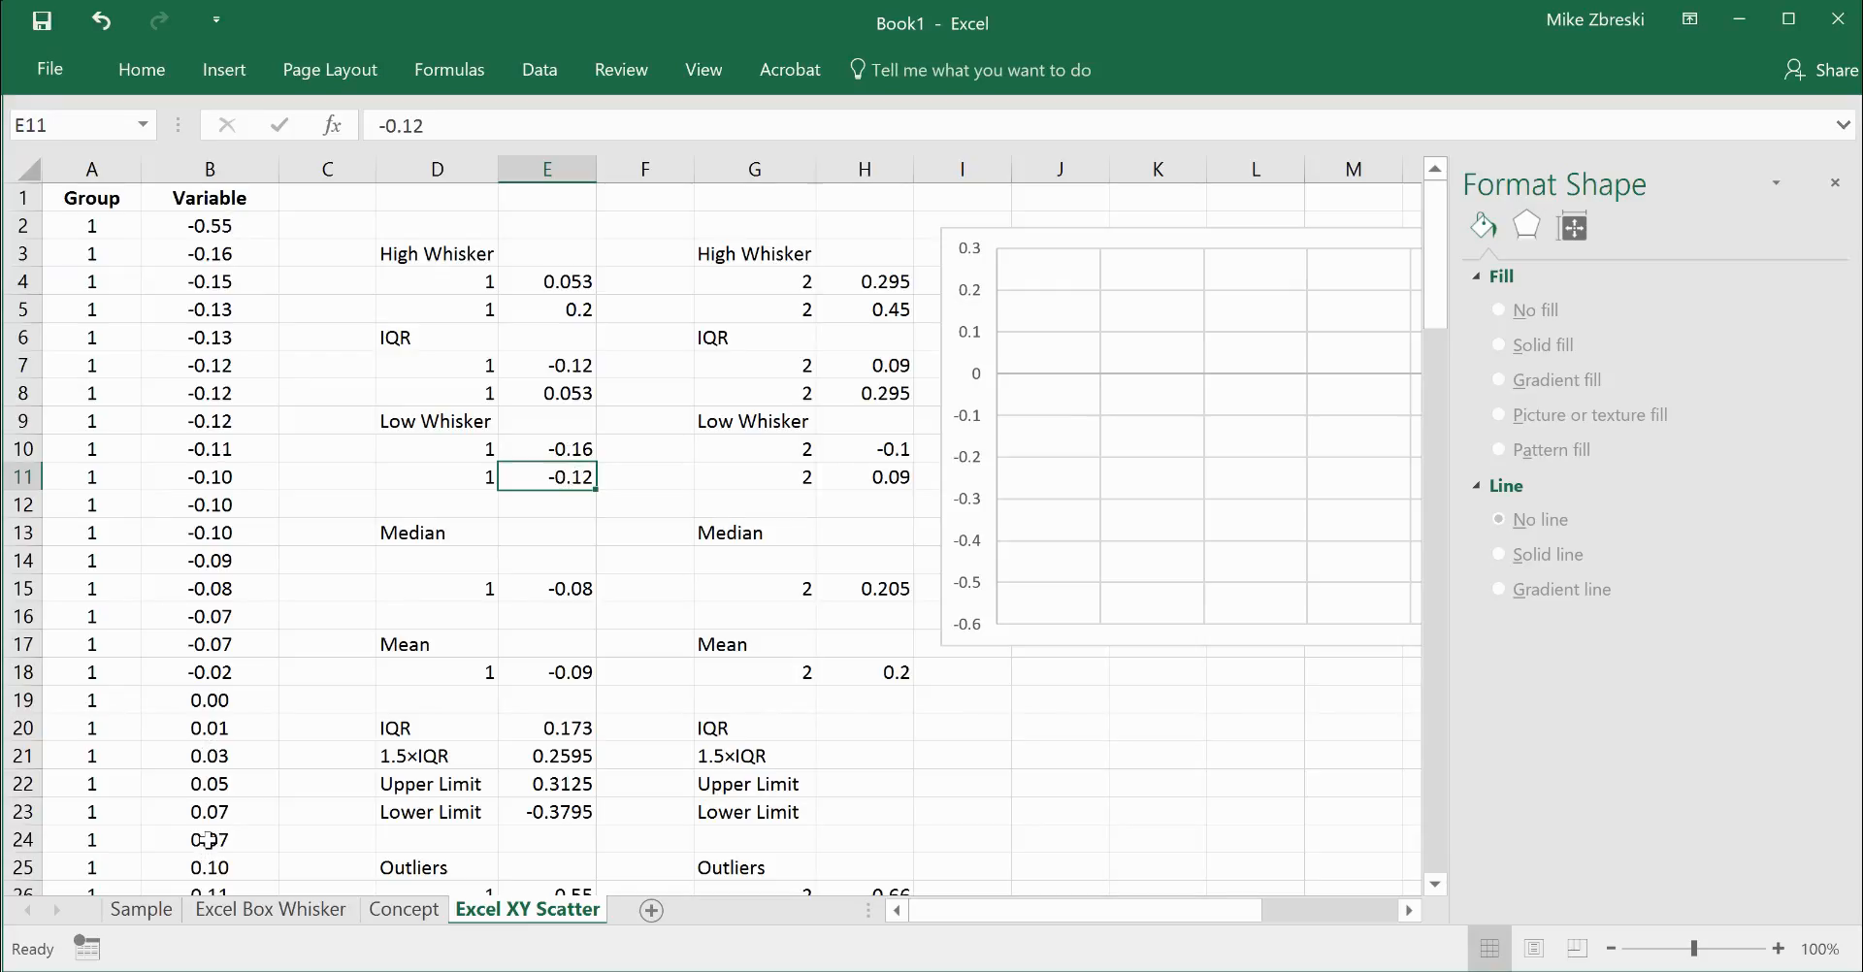
click(1013, 722)
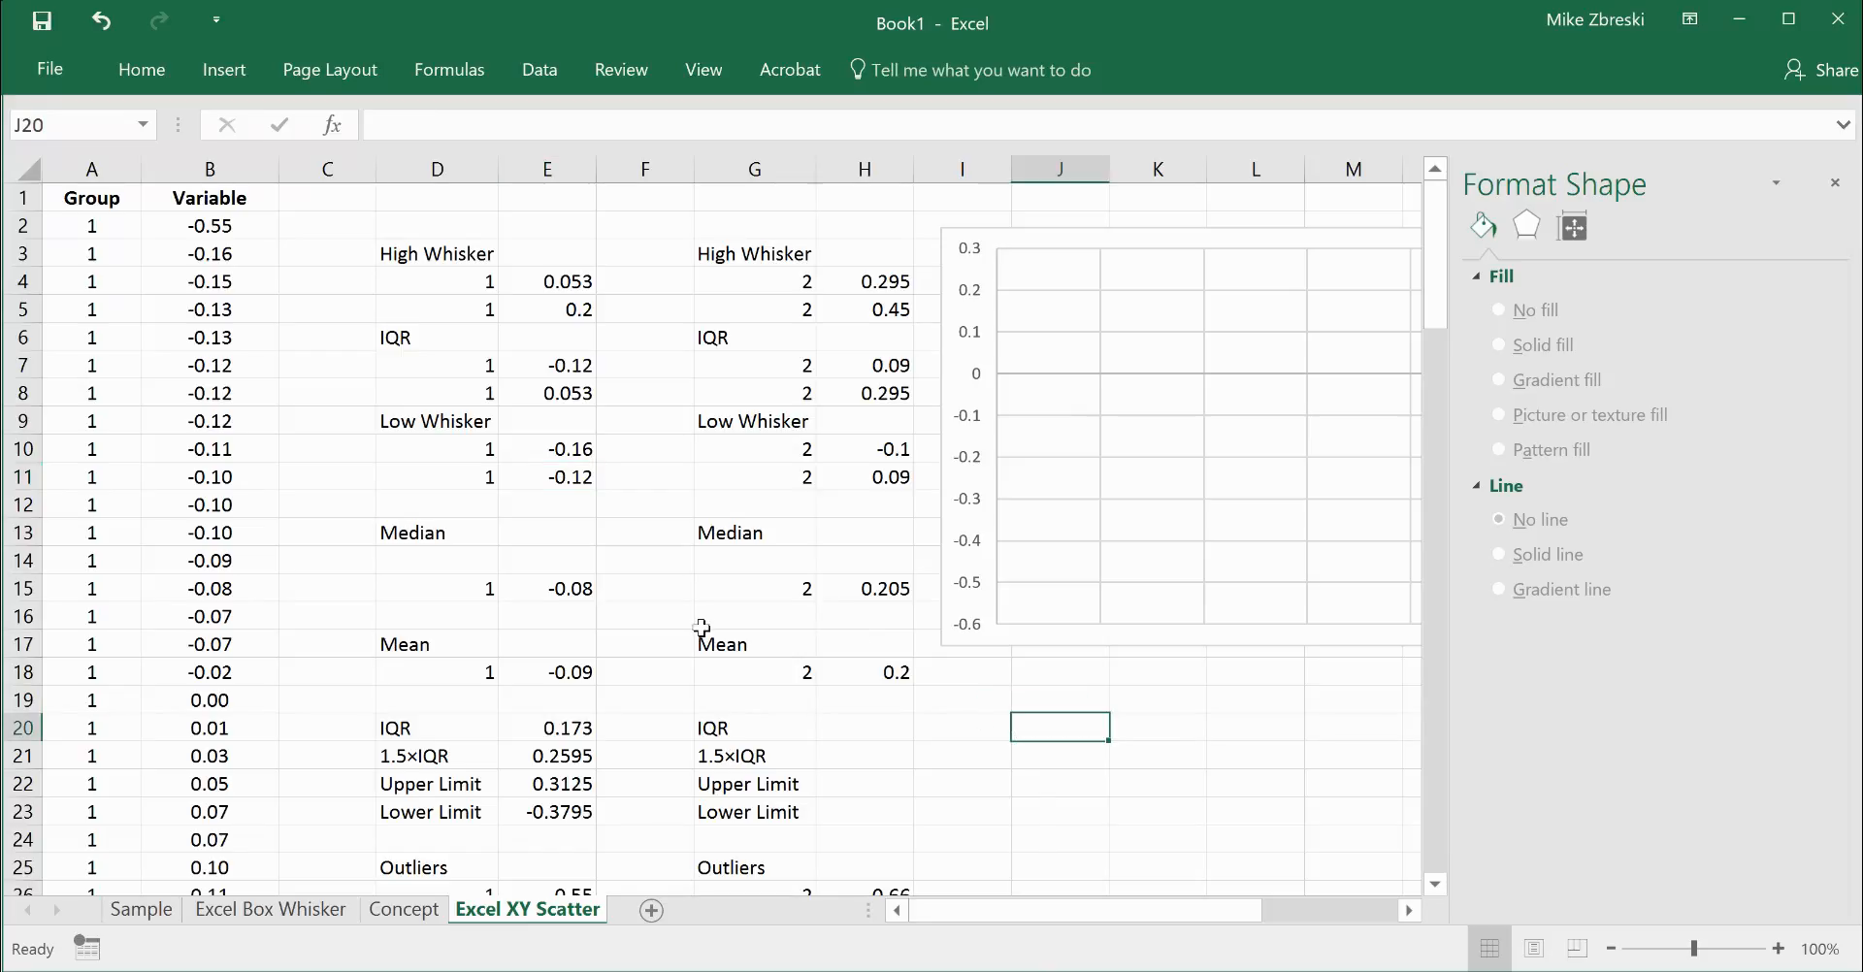
Examine group 1's median in E15 and mean in E18 as the remaining values for the plot.
click(572, 590)
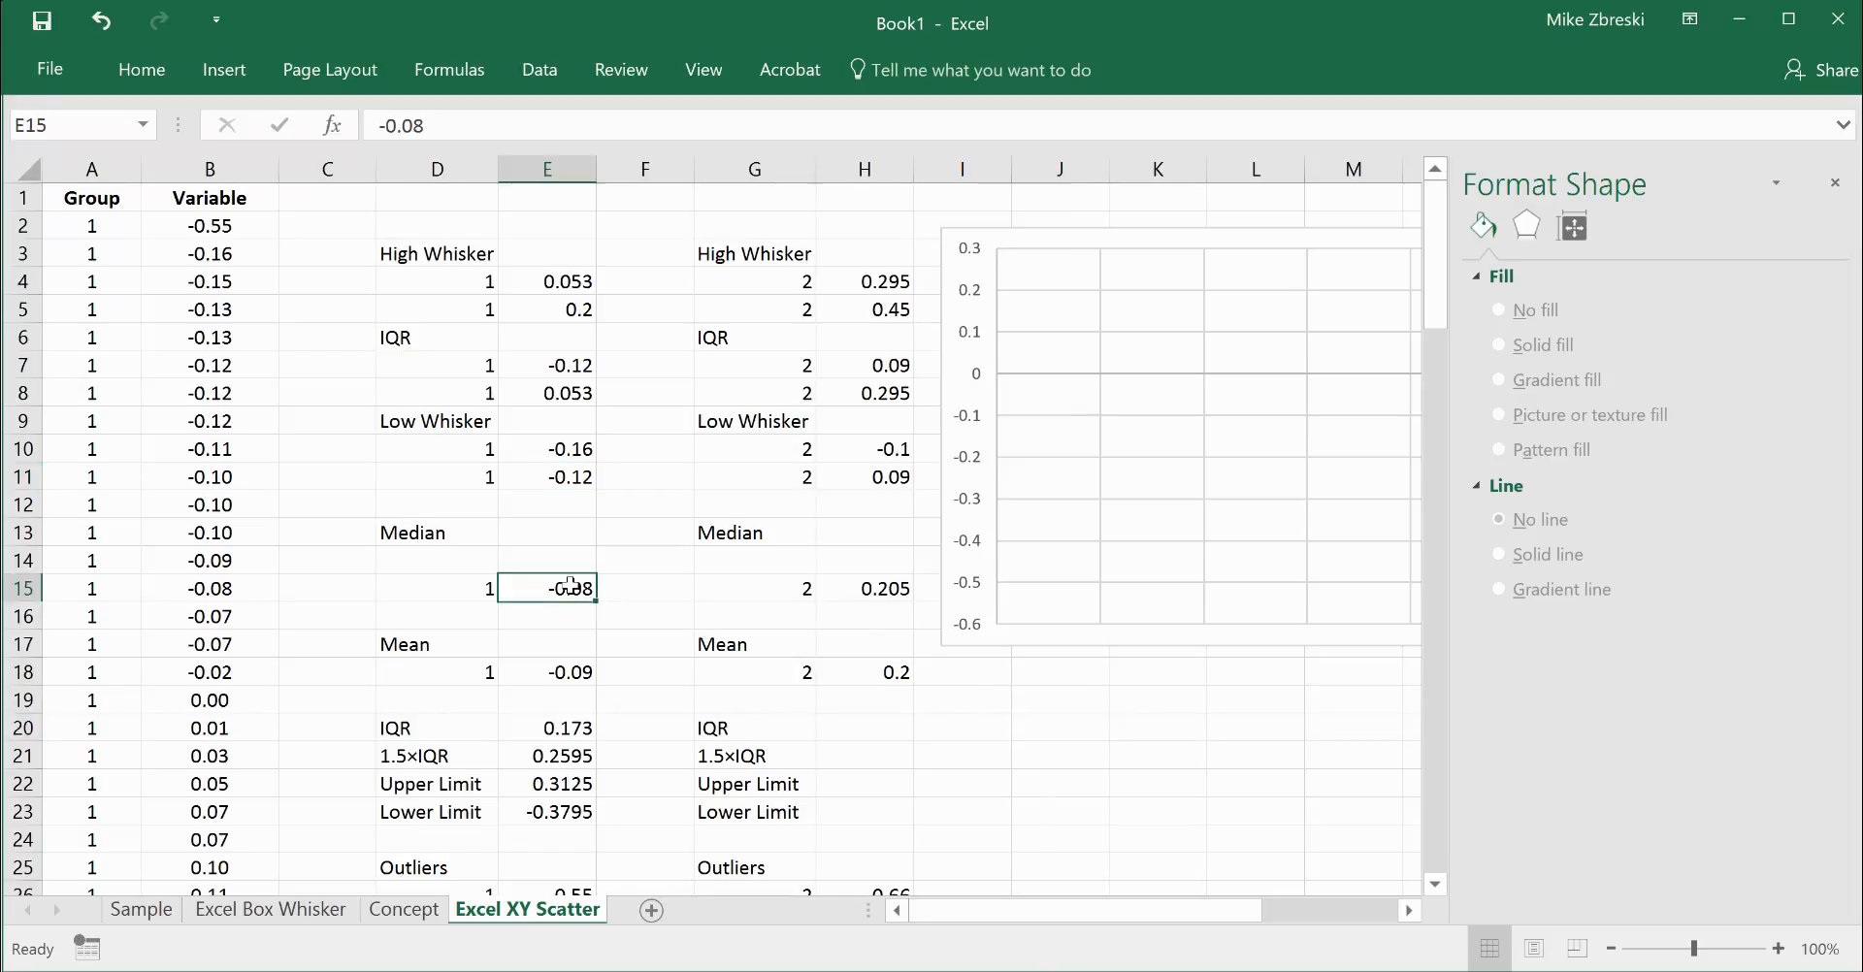
click(577, 676)
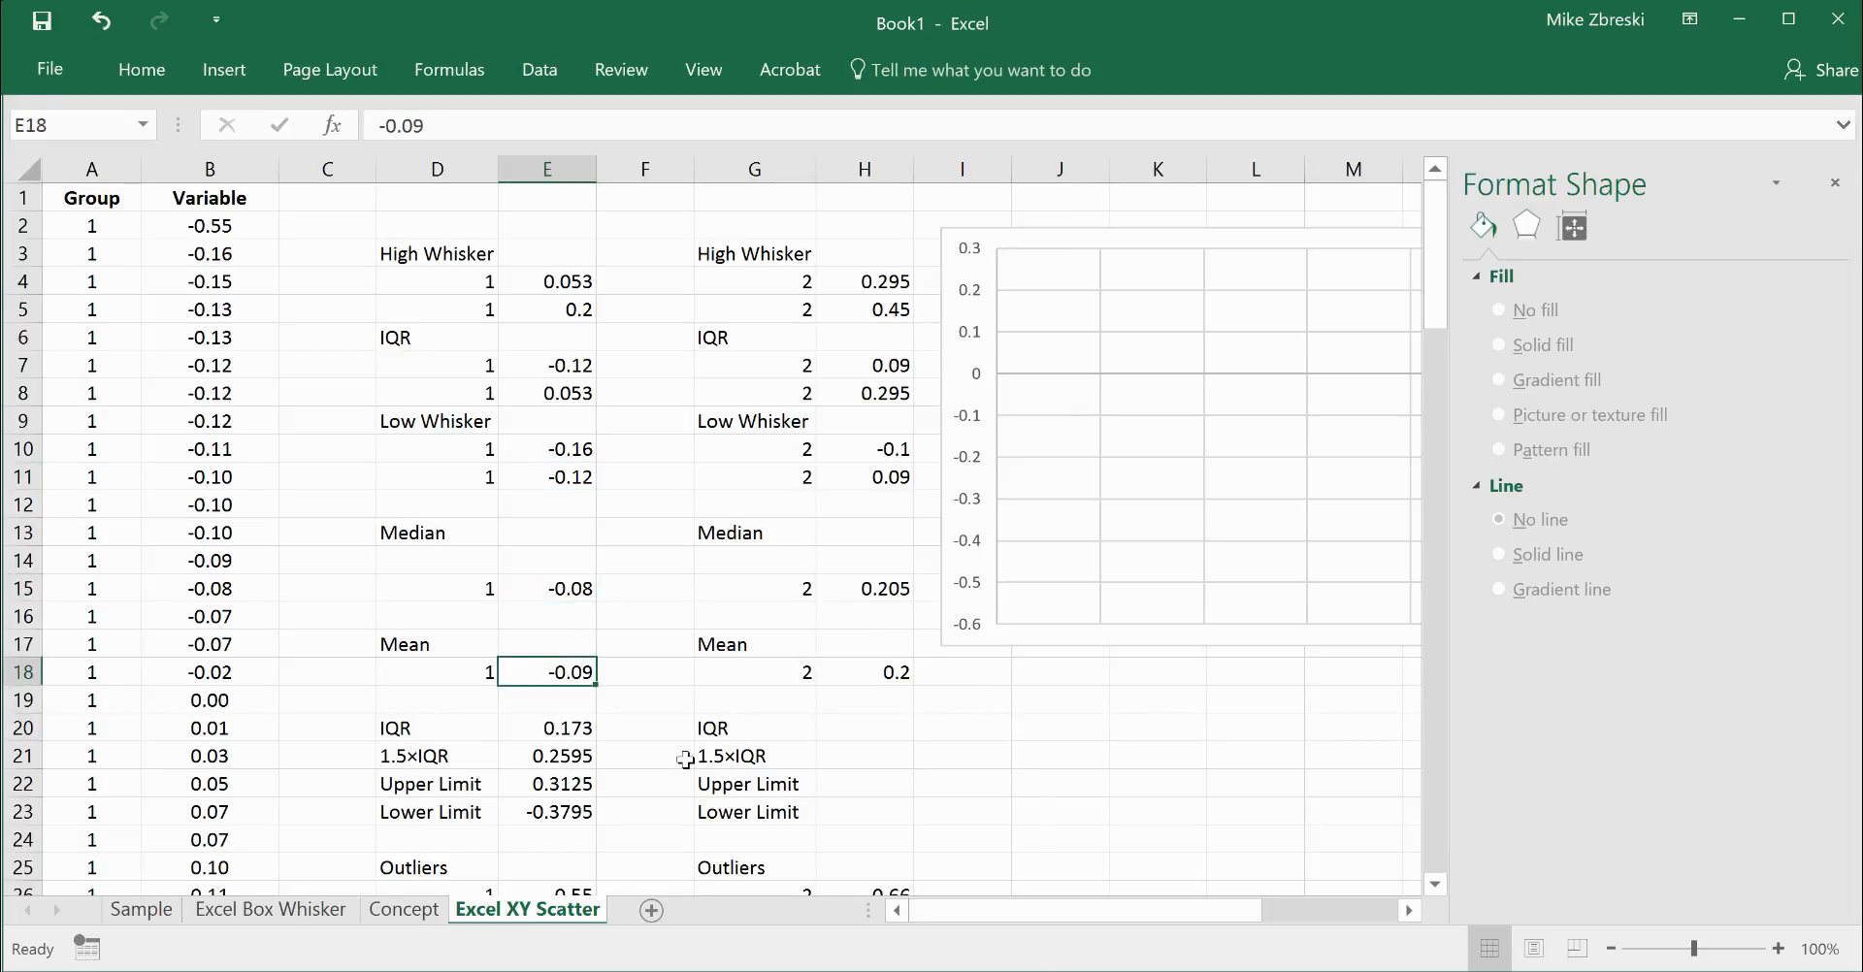
click(1033, 909)
click(569, 588)
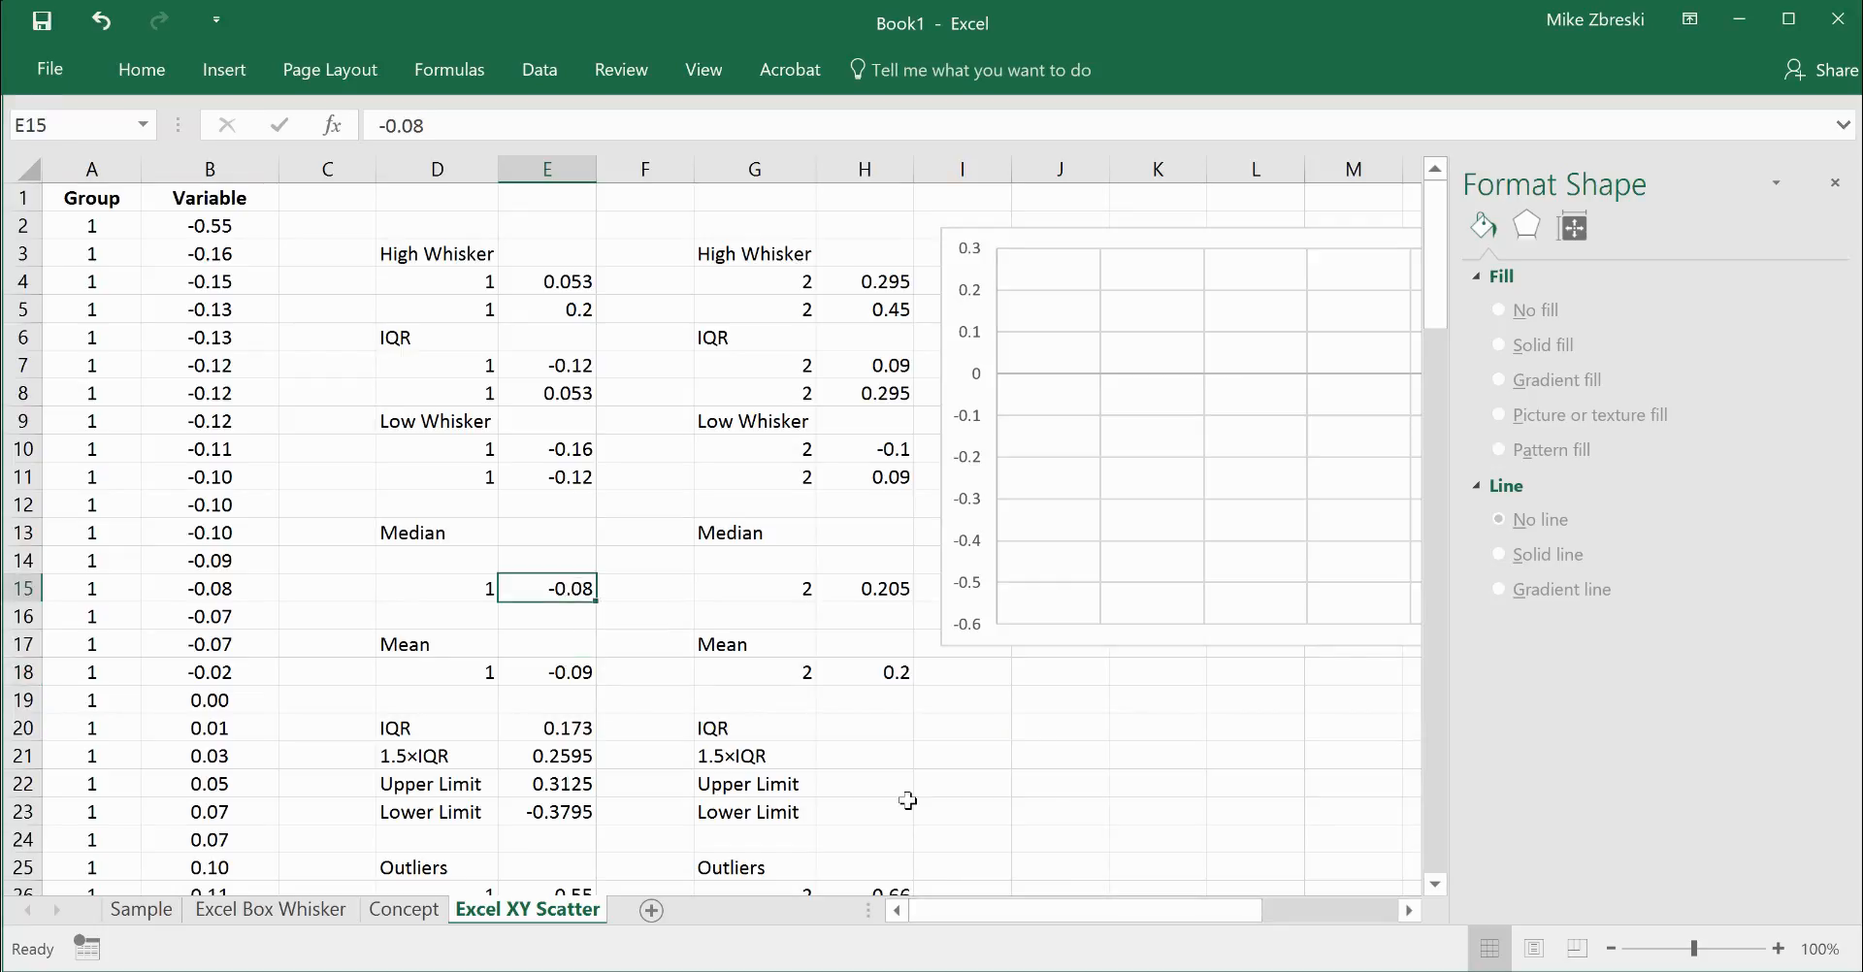
drag(474, 567, 532, 616)
click(490, 561)
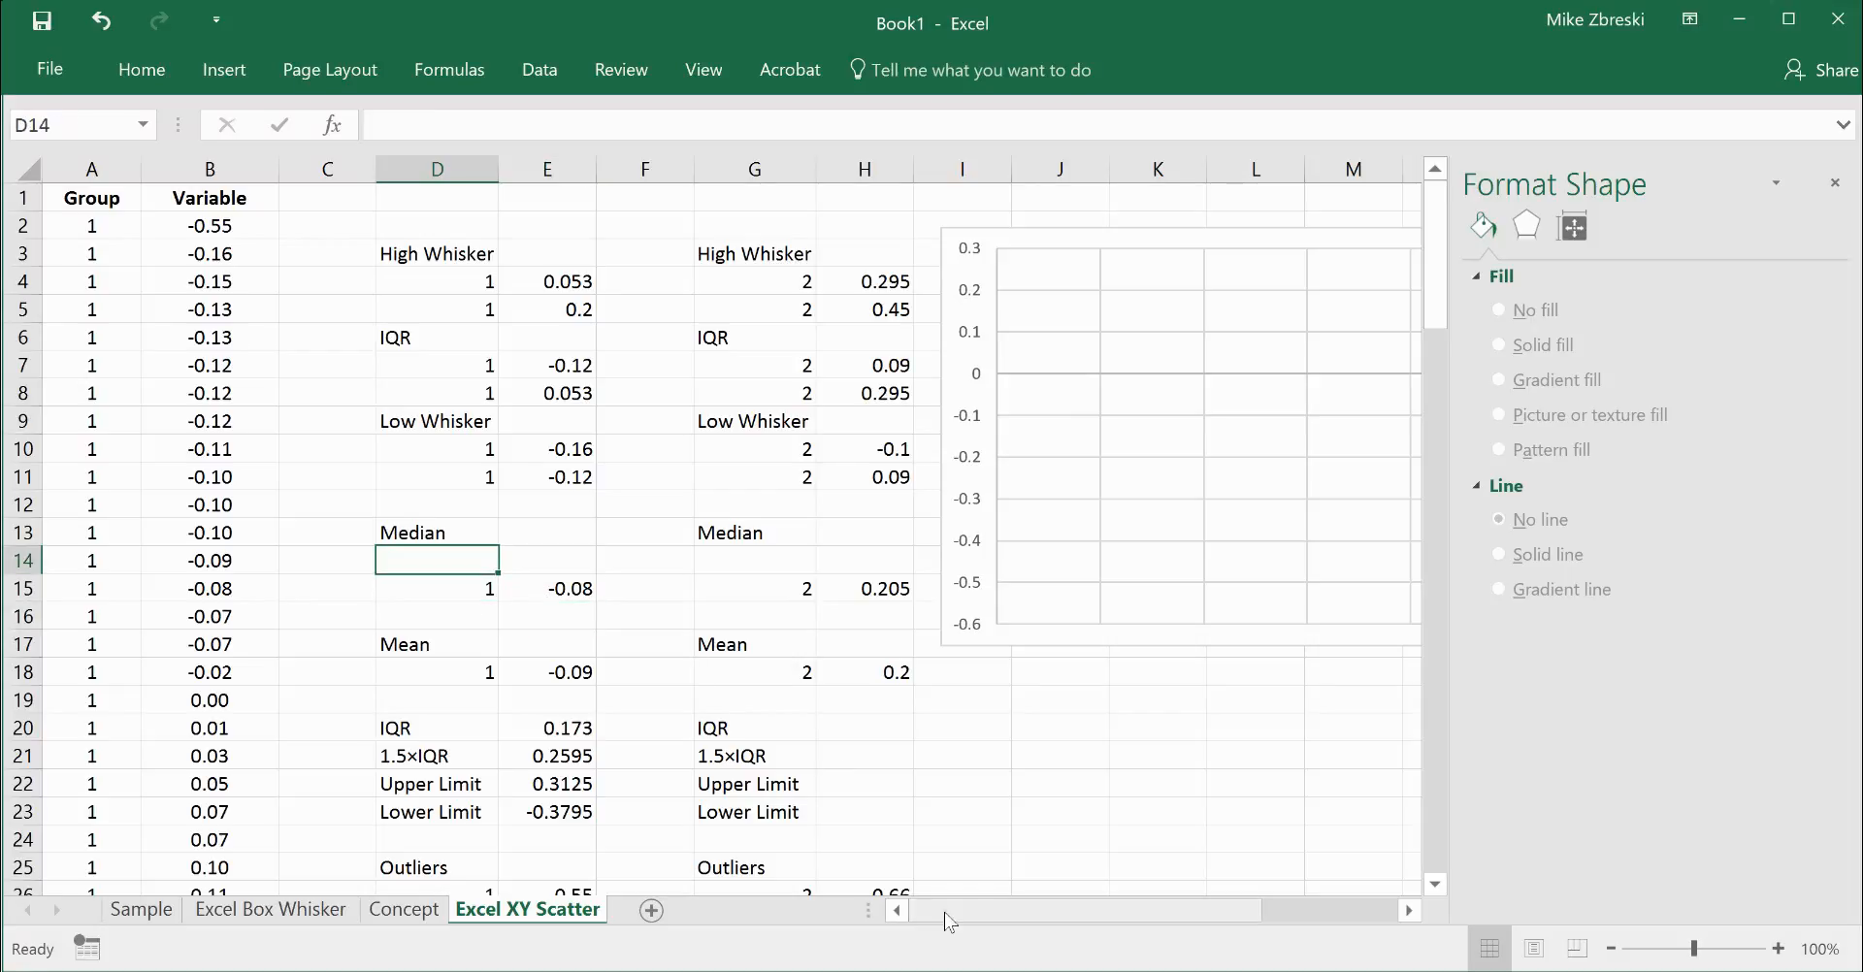
Add a Median1 series to the chart with X value D15 and Y value E15.
drag(990, 912, 1127, 912)
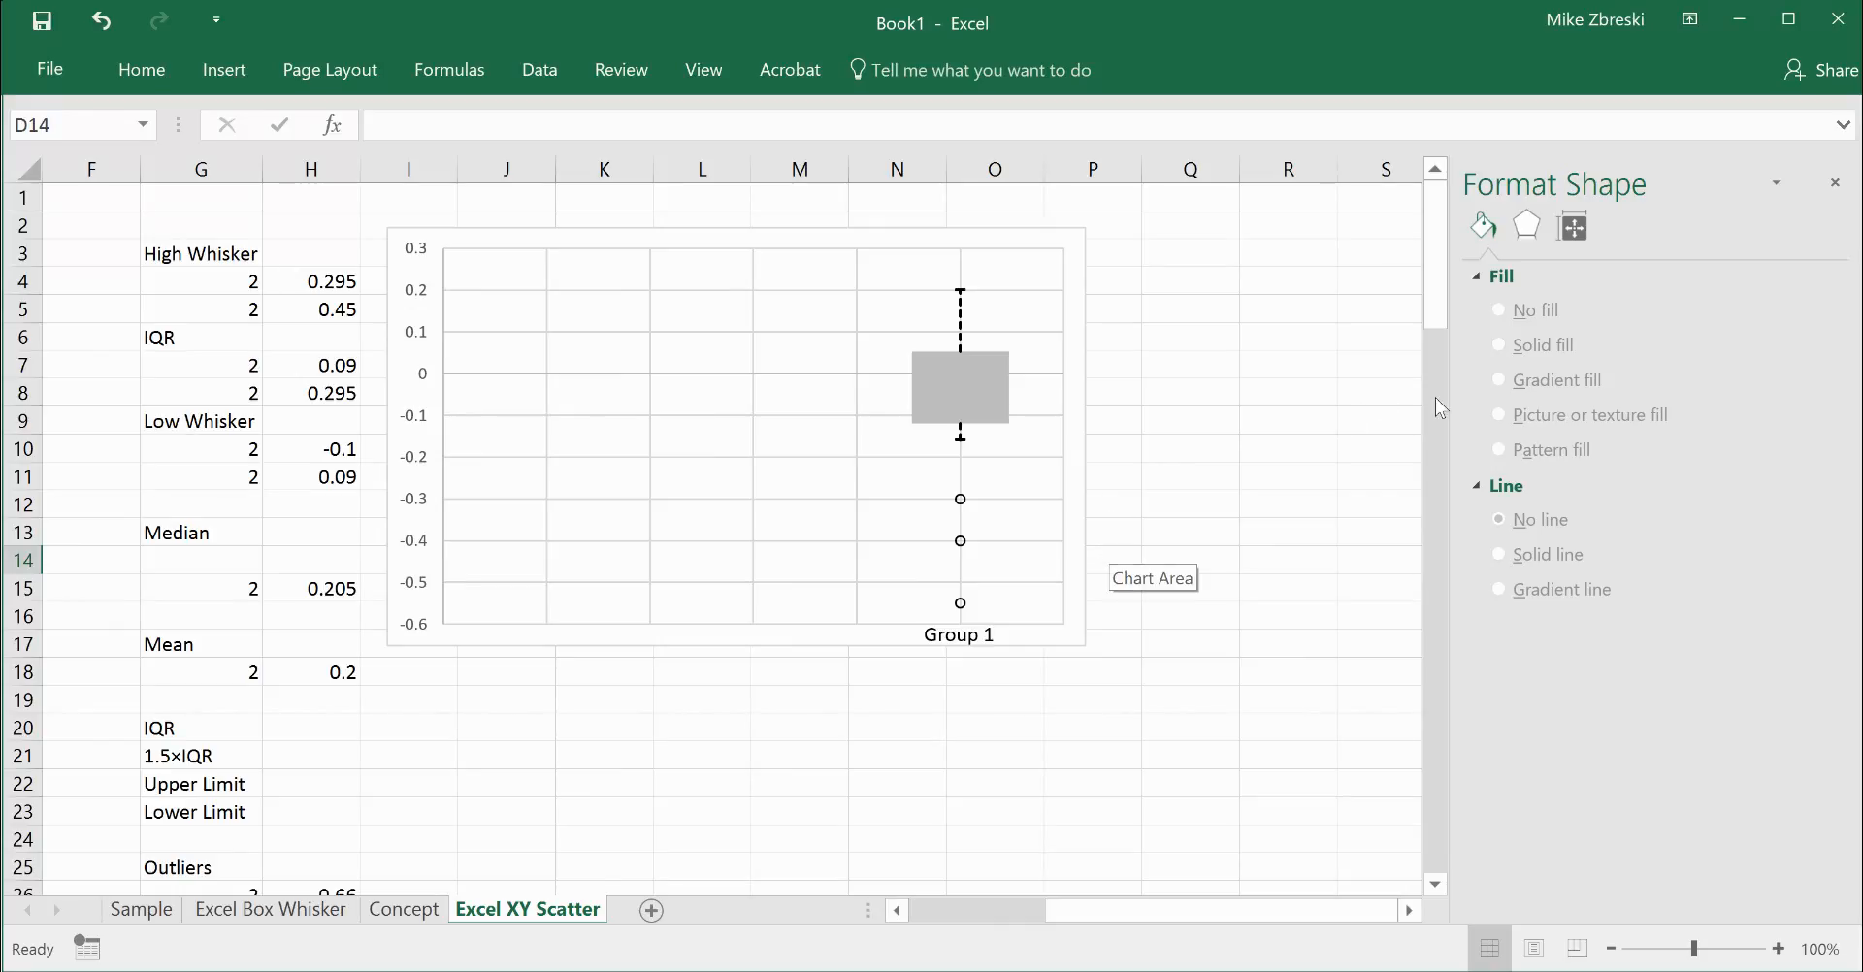
click(673, 430)
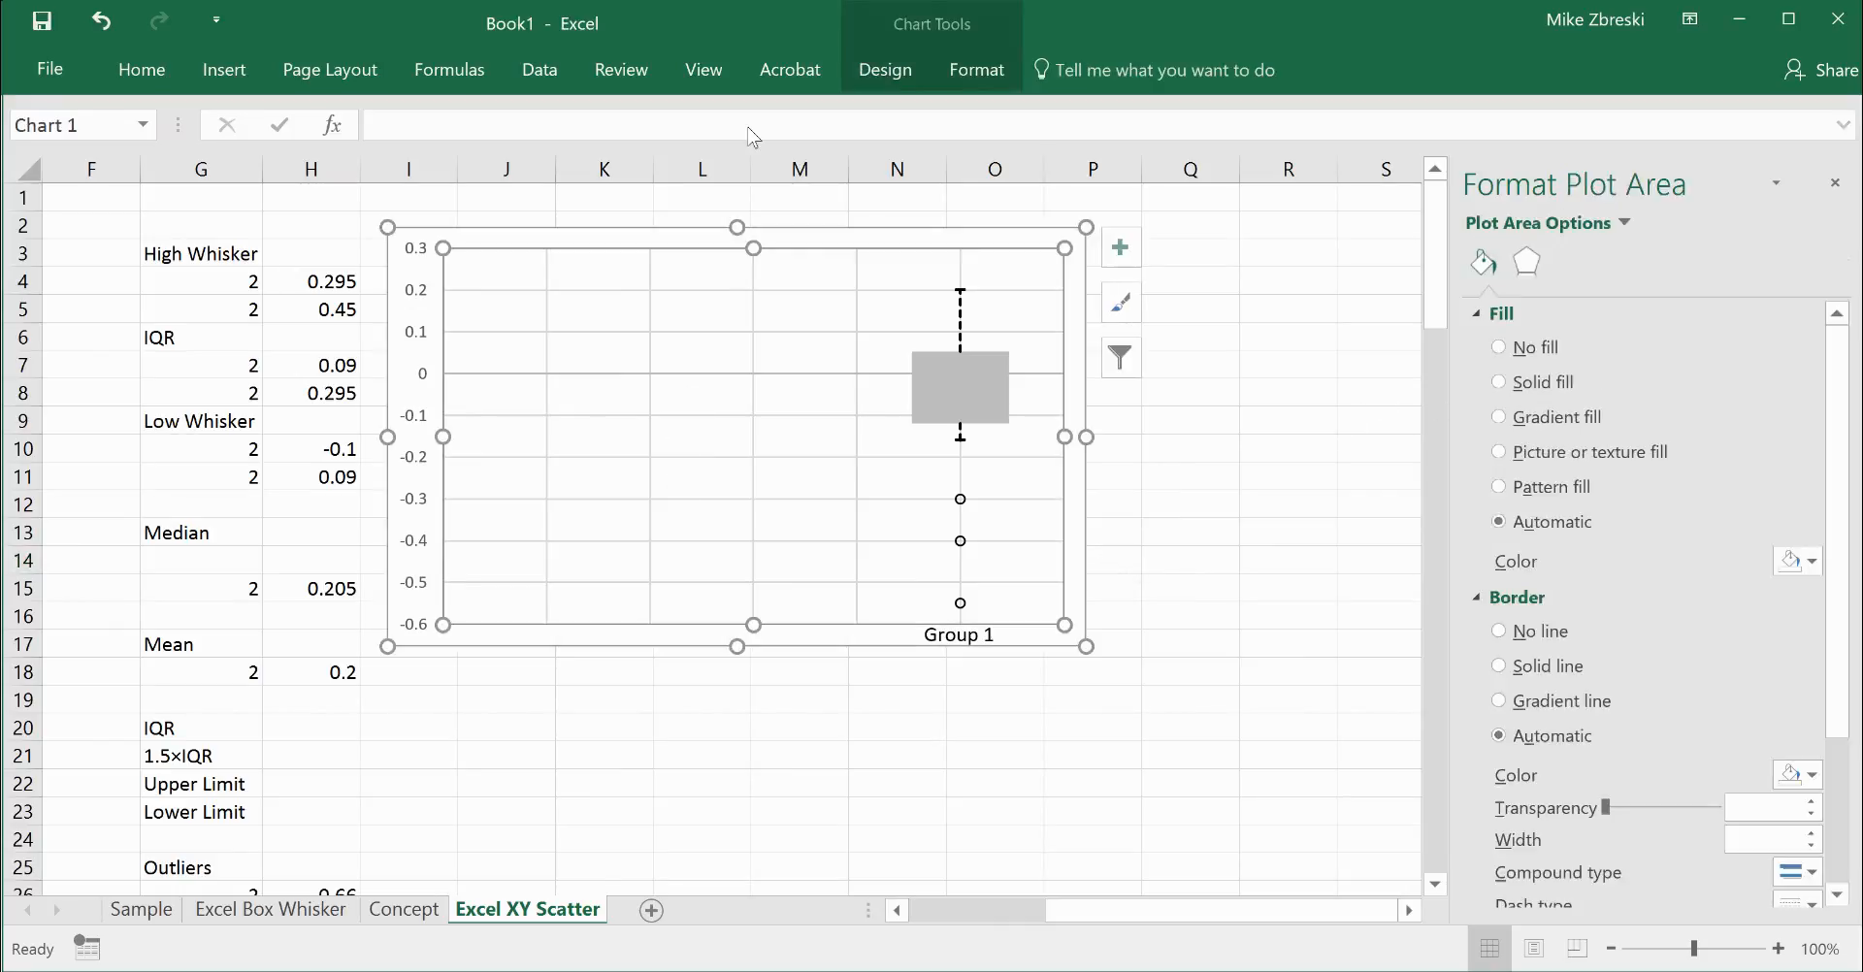
click(885, 70)
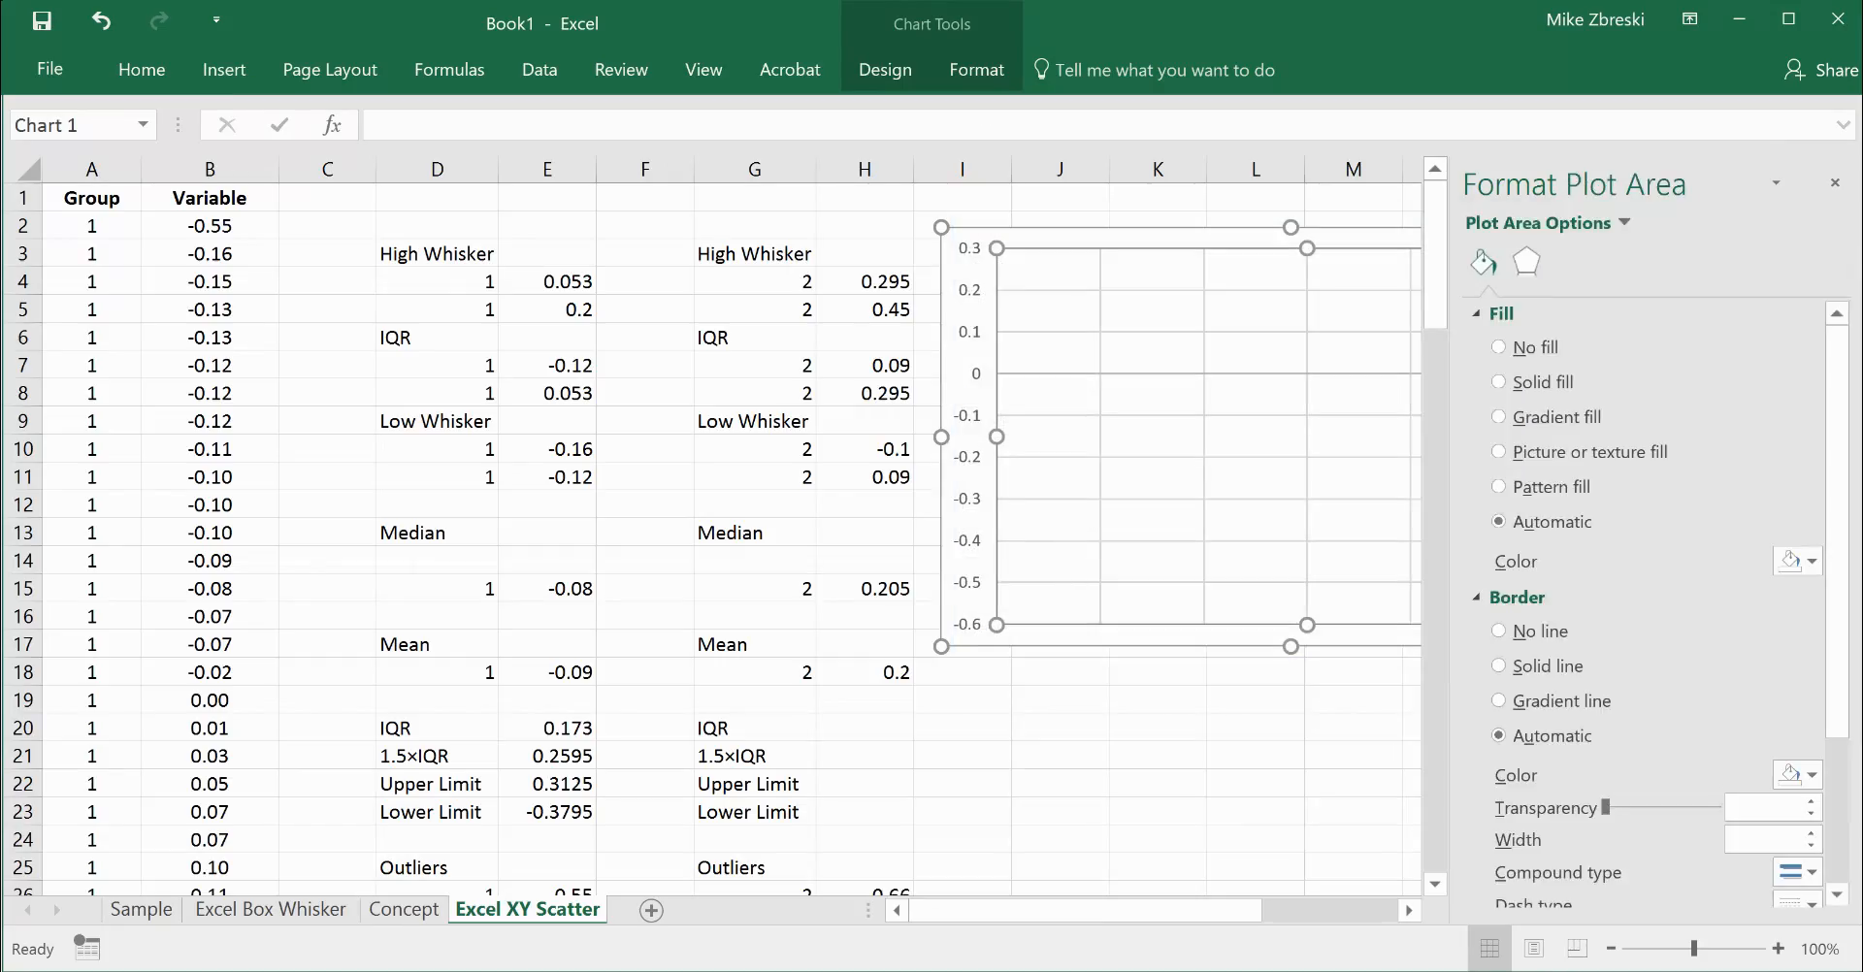
drag(1213, 908, 1348, 894)
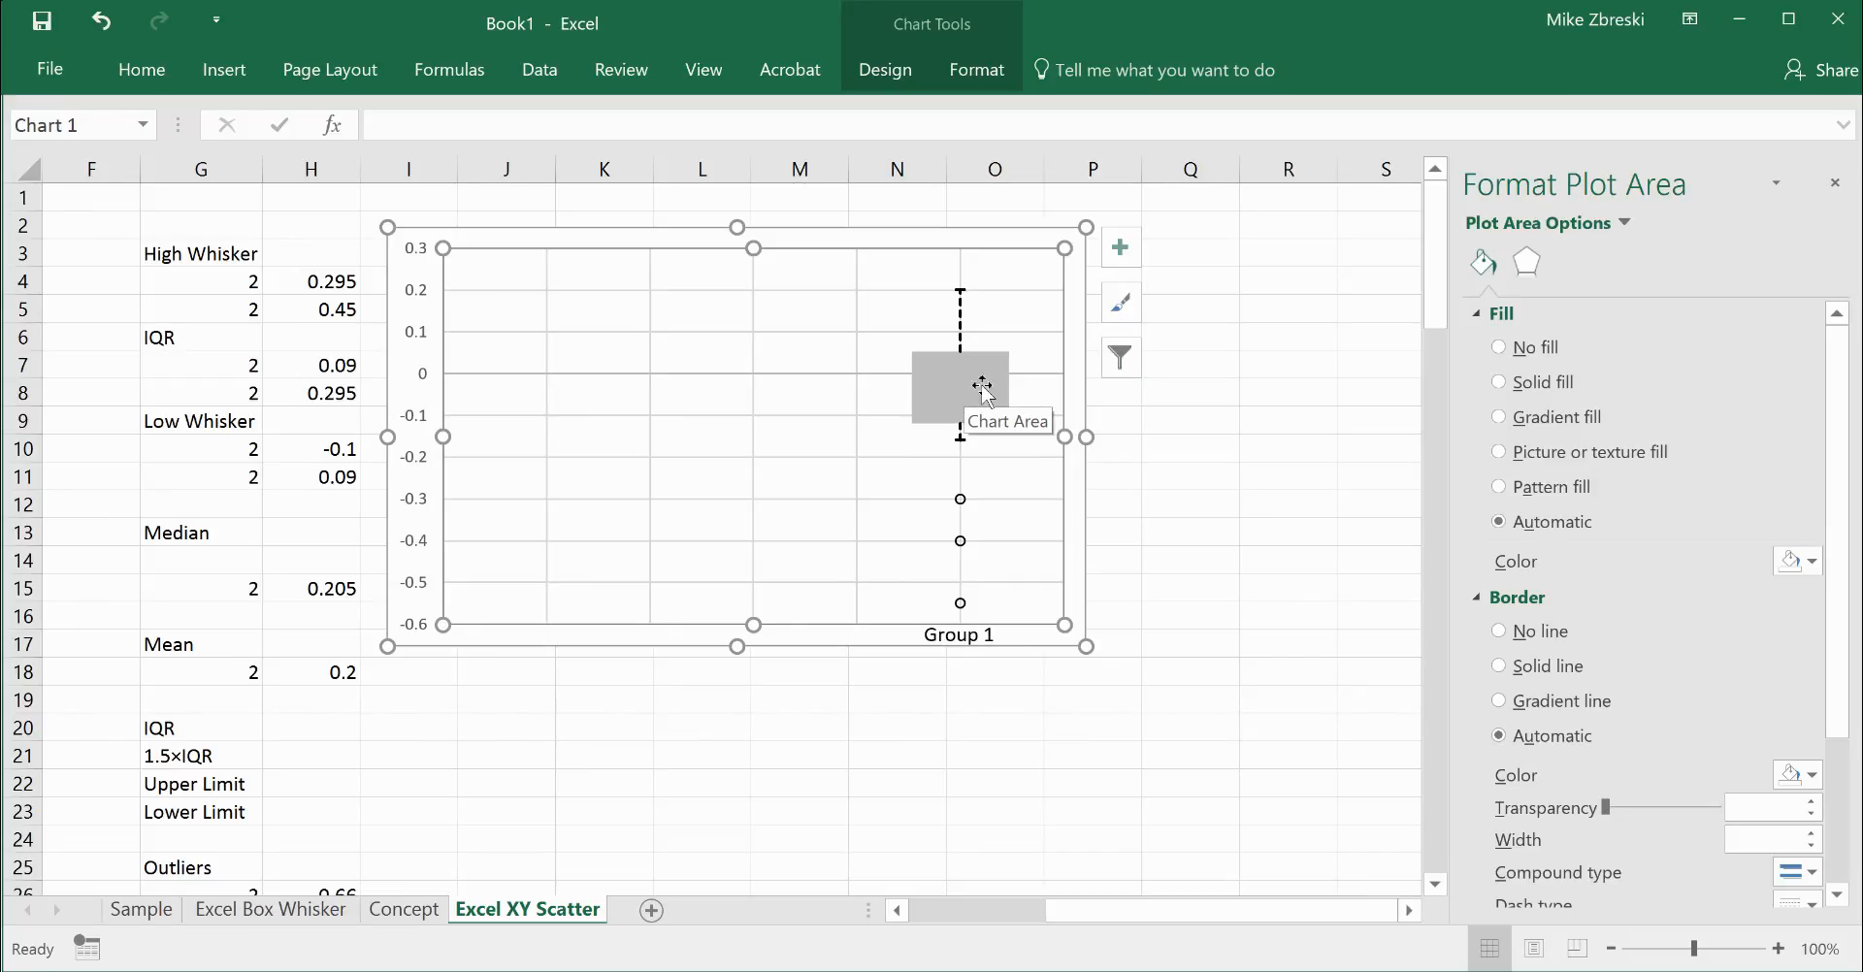
Give the Median1 series a built-in marker of the long dash type.
click(1627, 223)
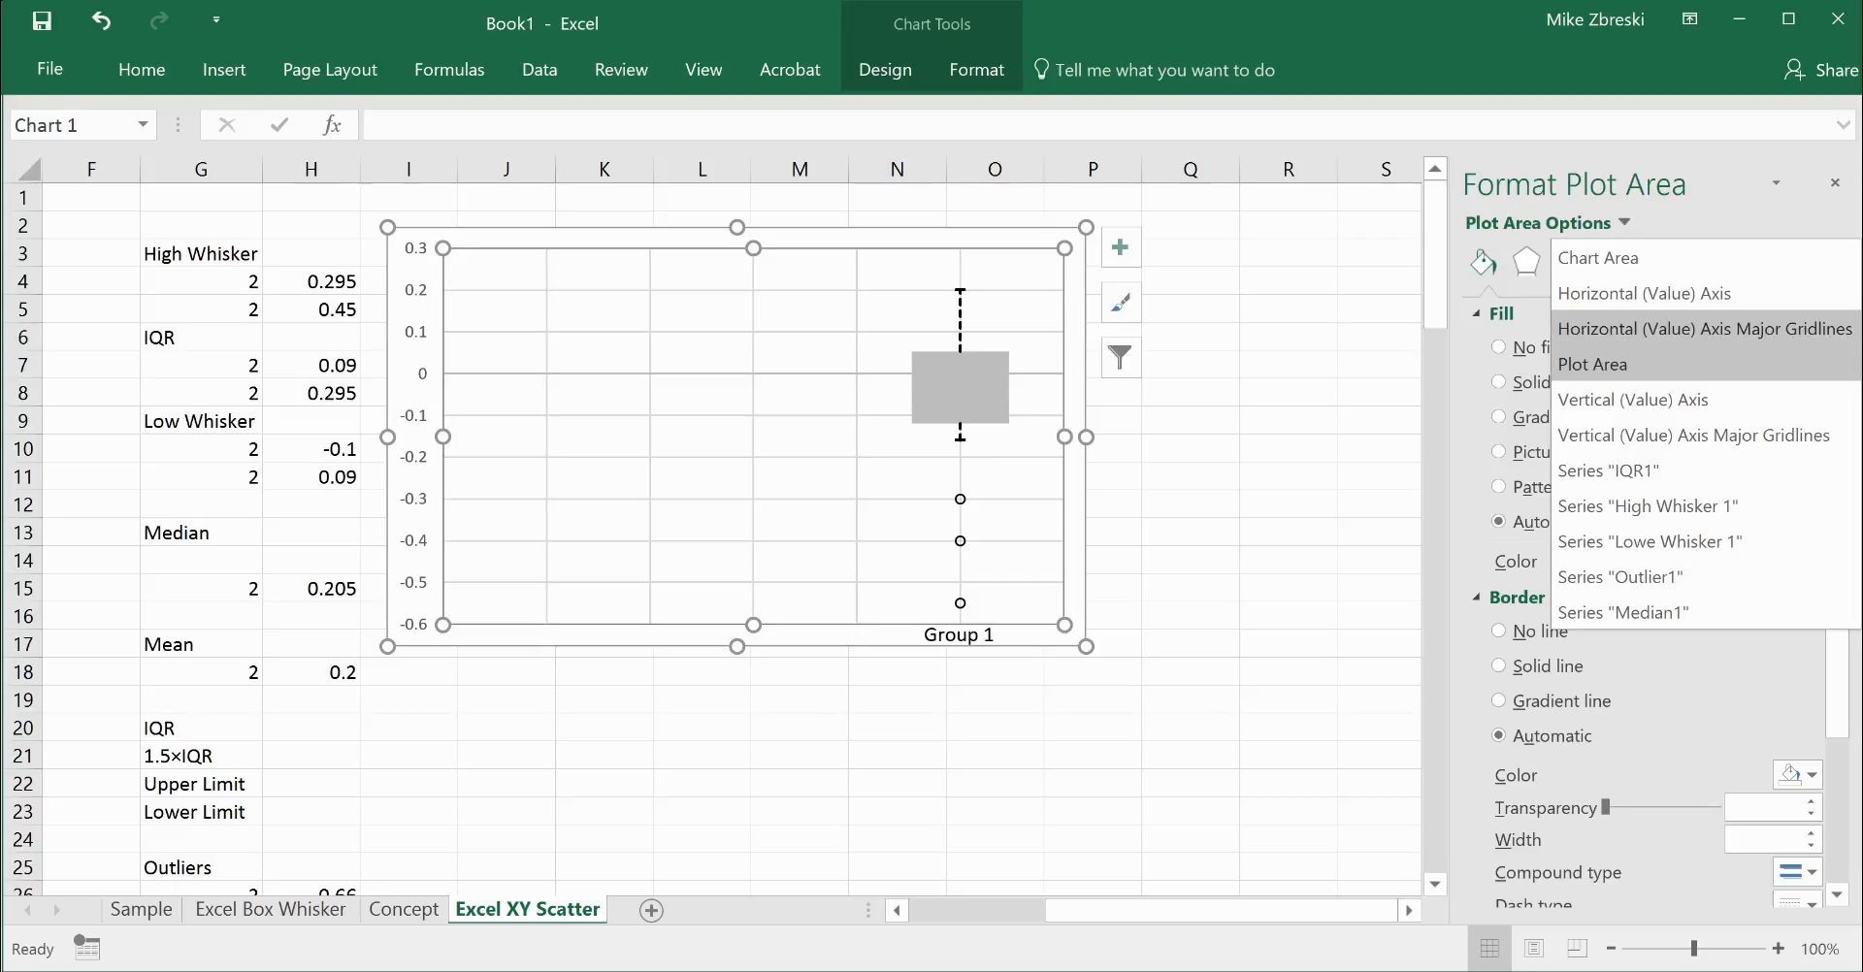
click(1623, 612)
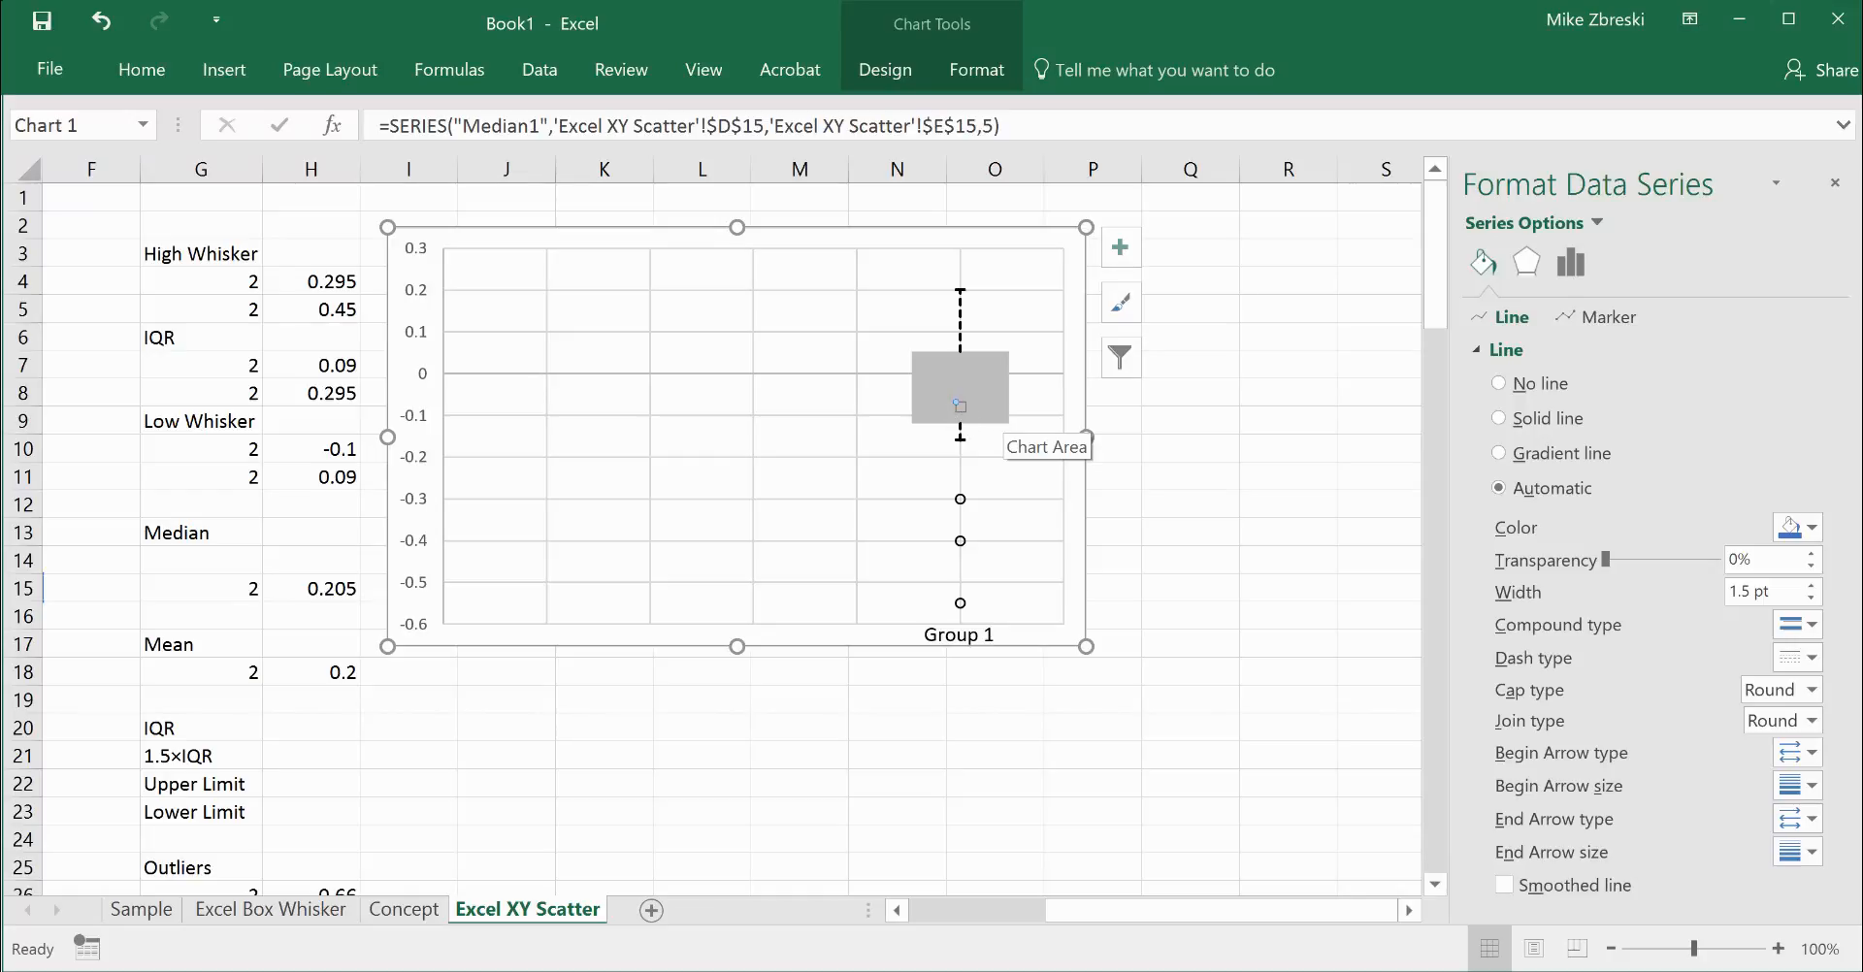
click(1588, 320)
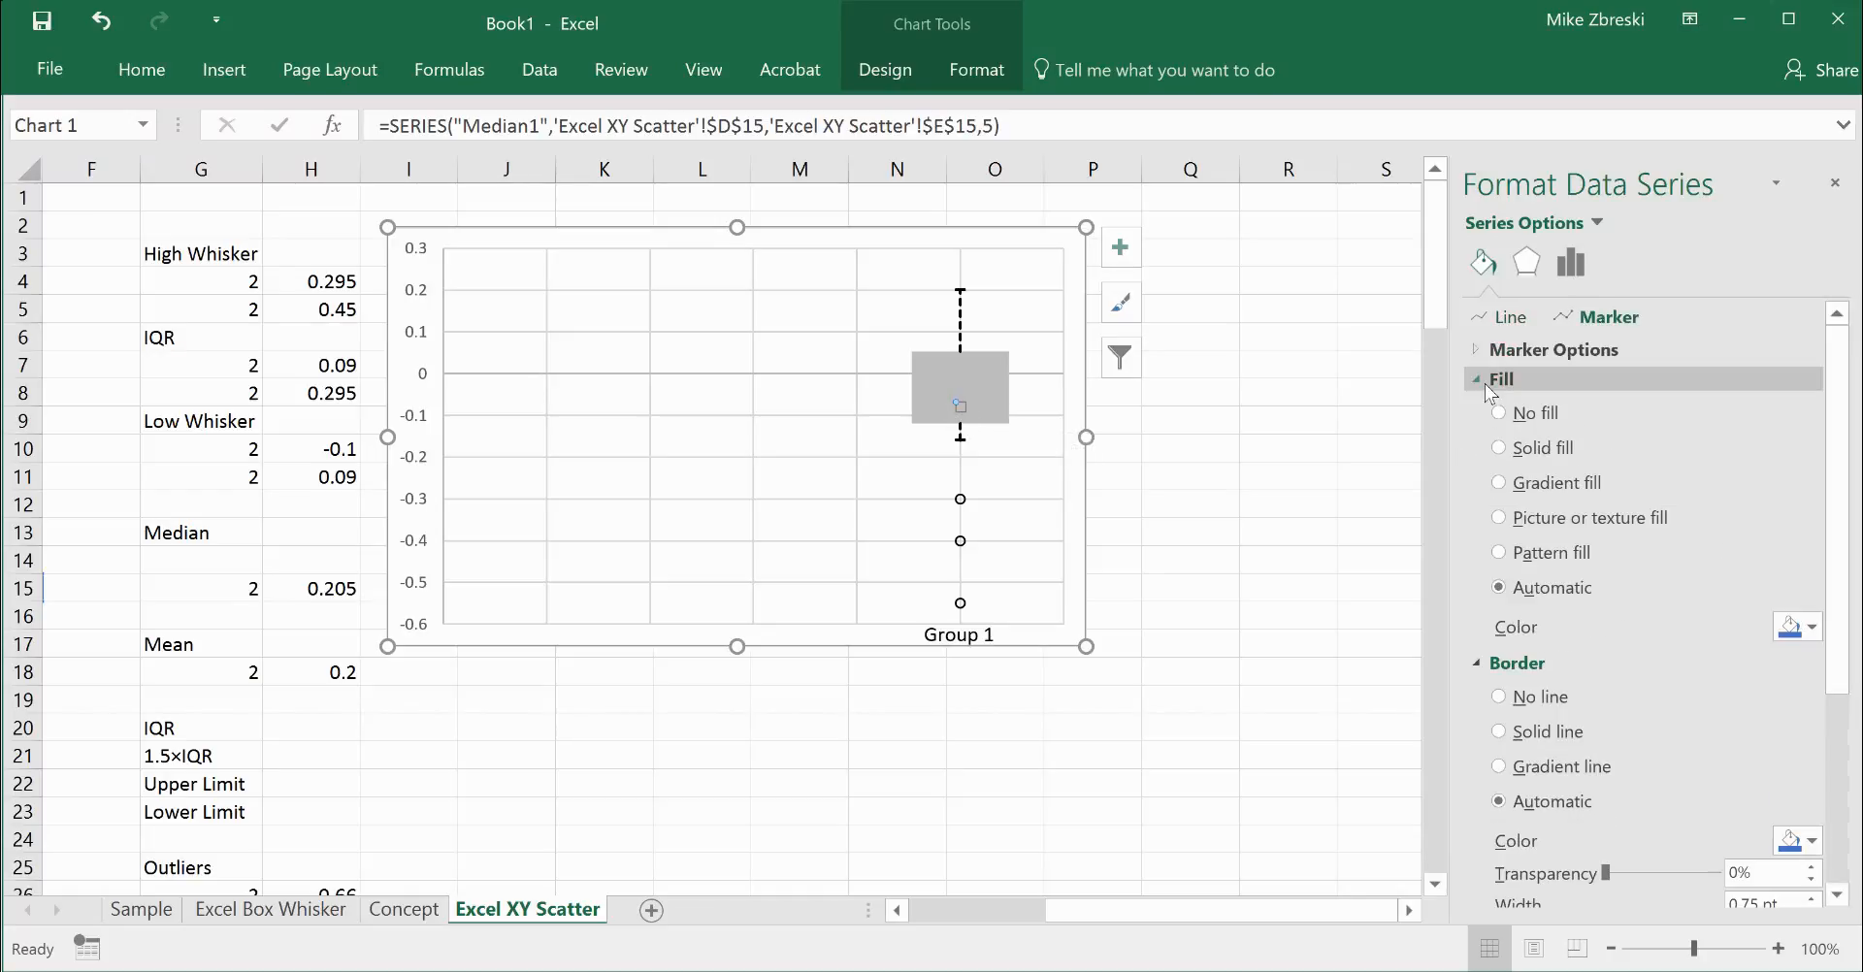
click(1514, 350)
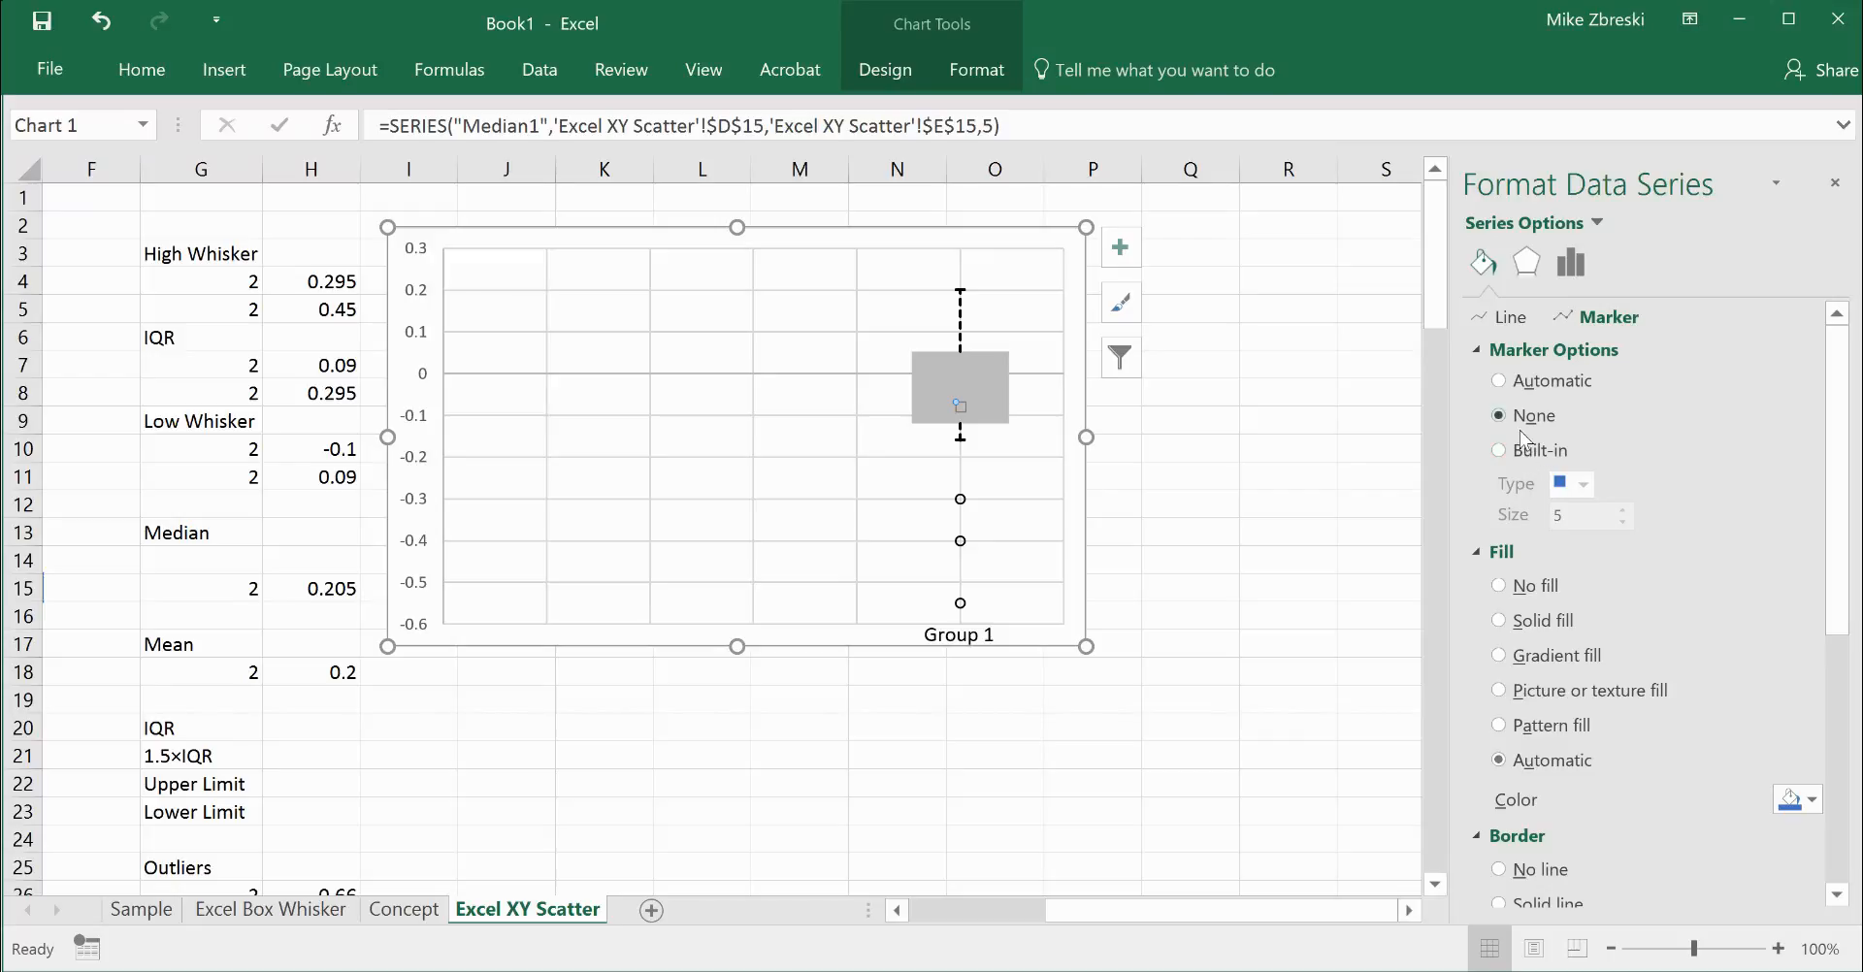
click(1499, 450)
click(1583, 484)
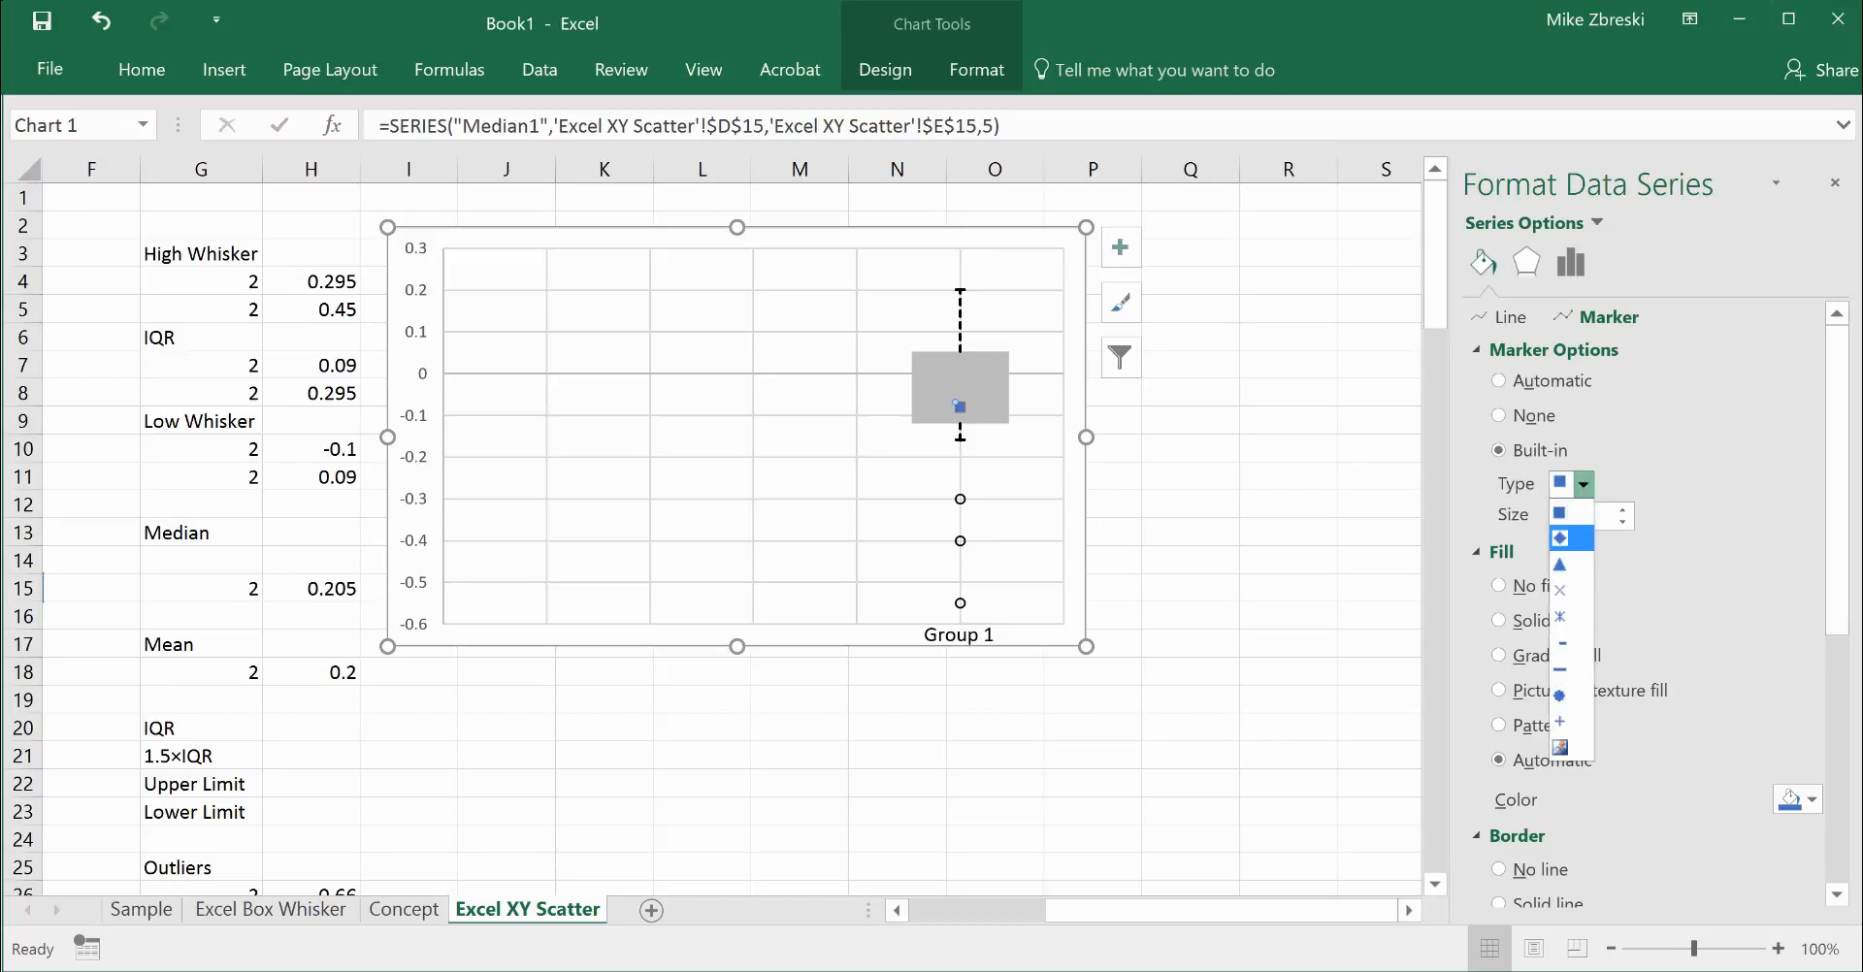
click(1561, 669)
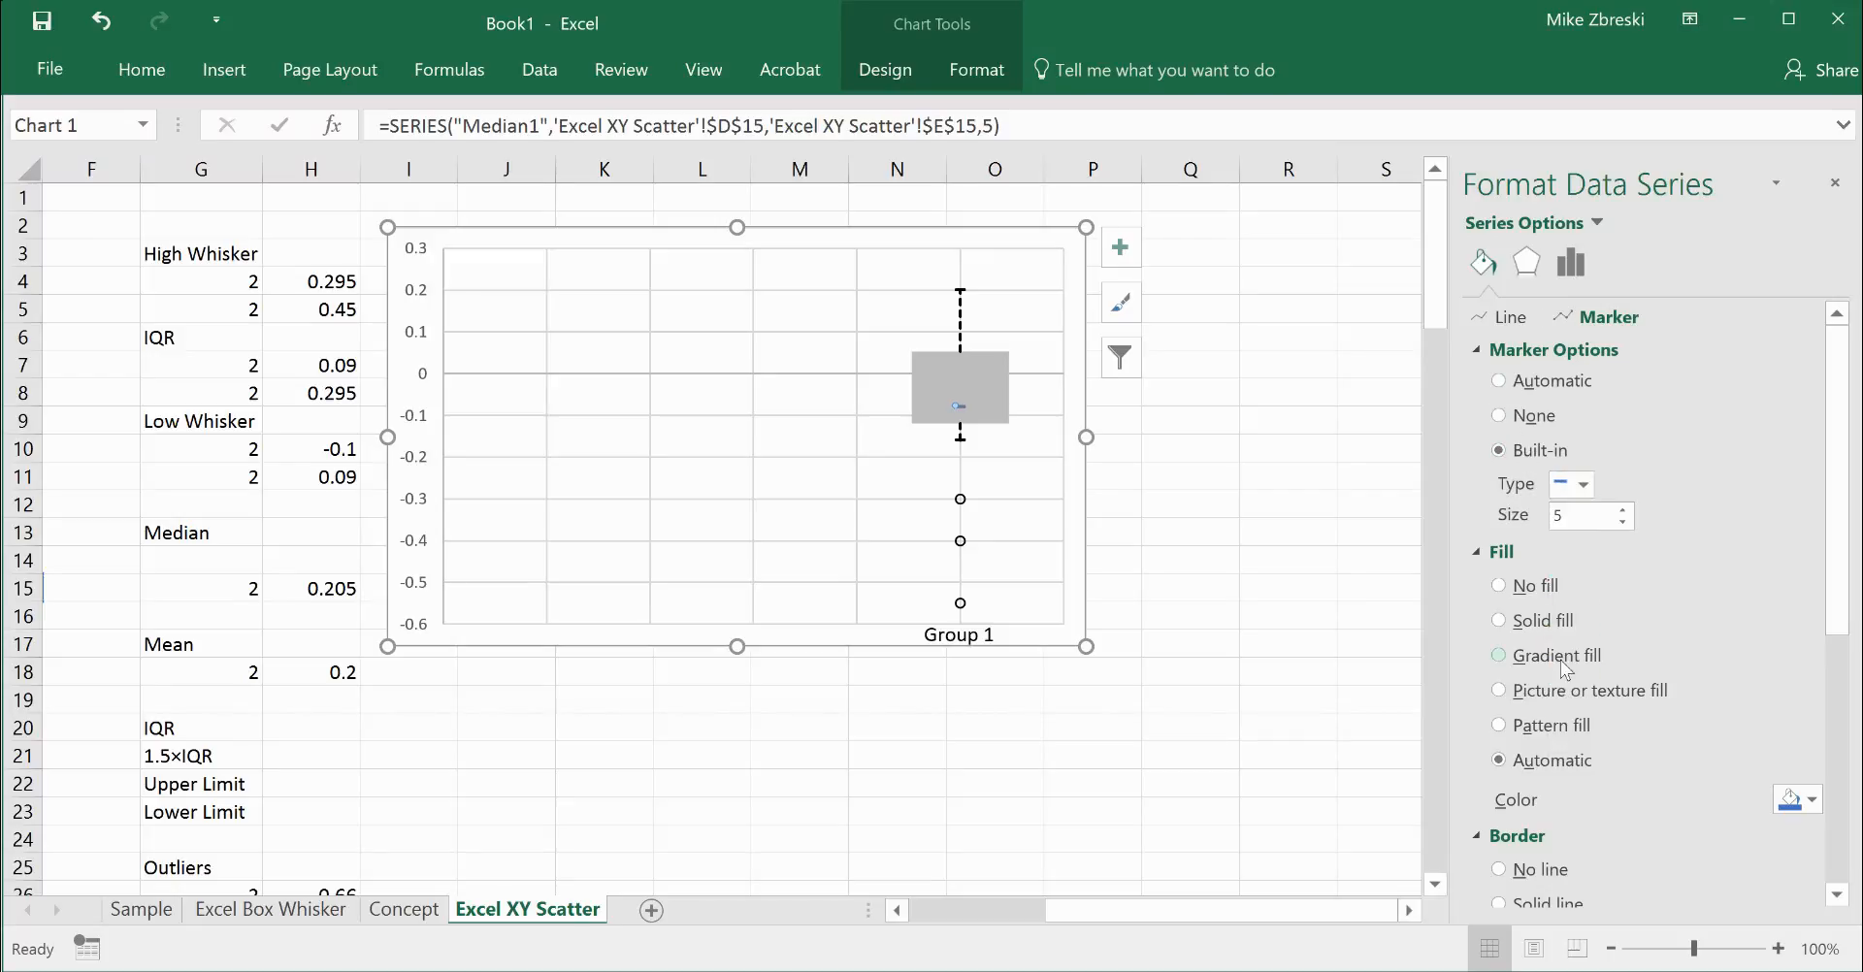
Set the Median1 marker to a solid black fill and a solid black border.
click(1500, 620)
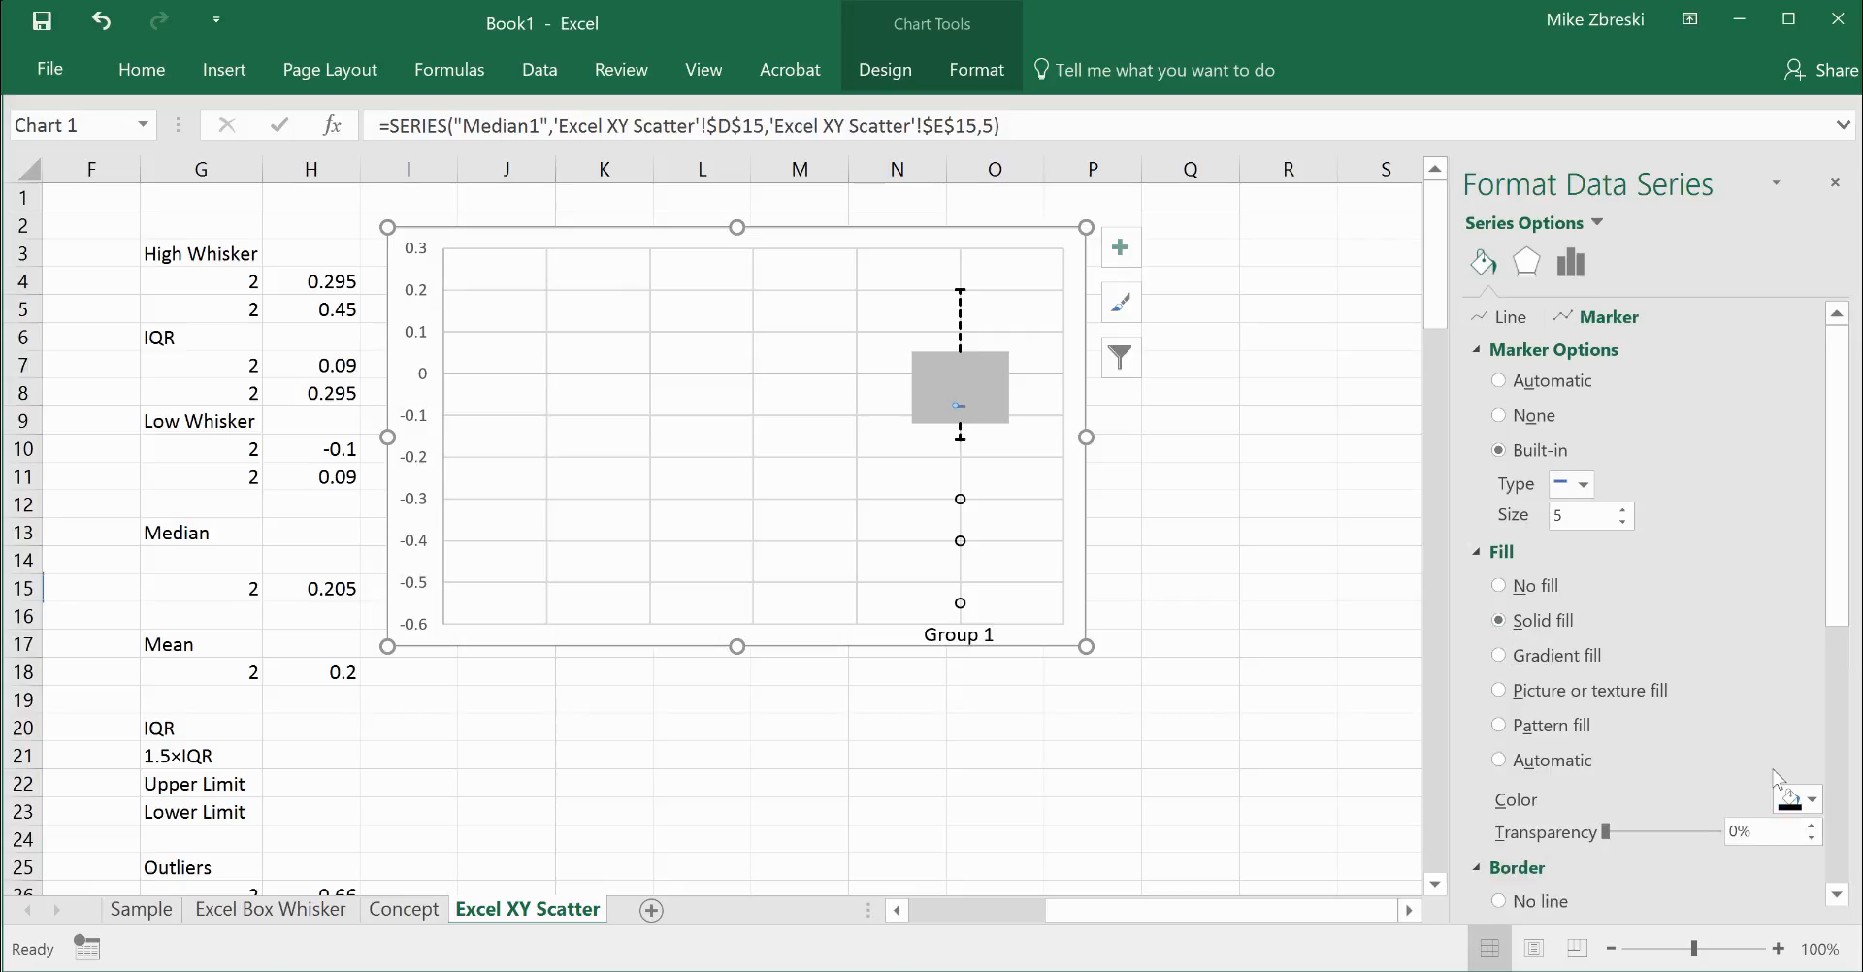
scroll(1638, 726, down, 3)
click(1500, 705)
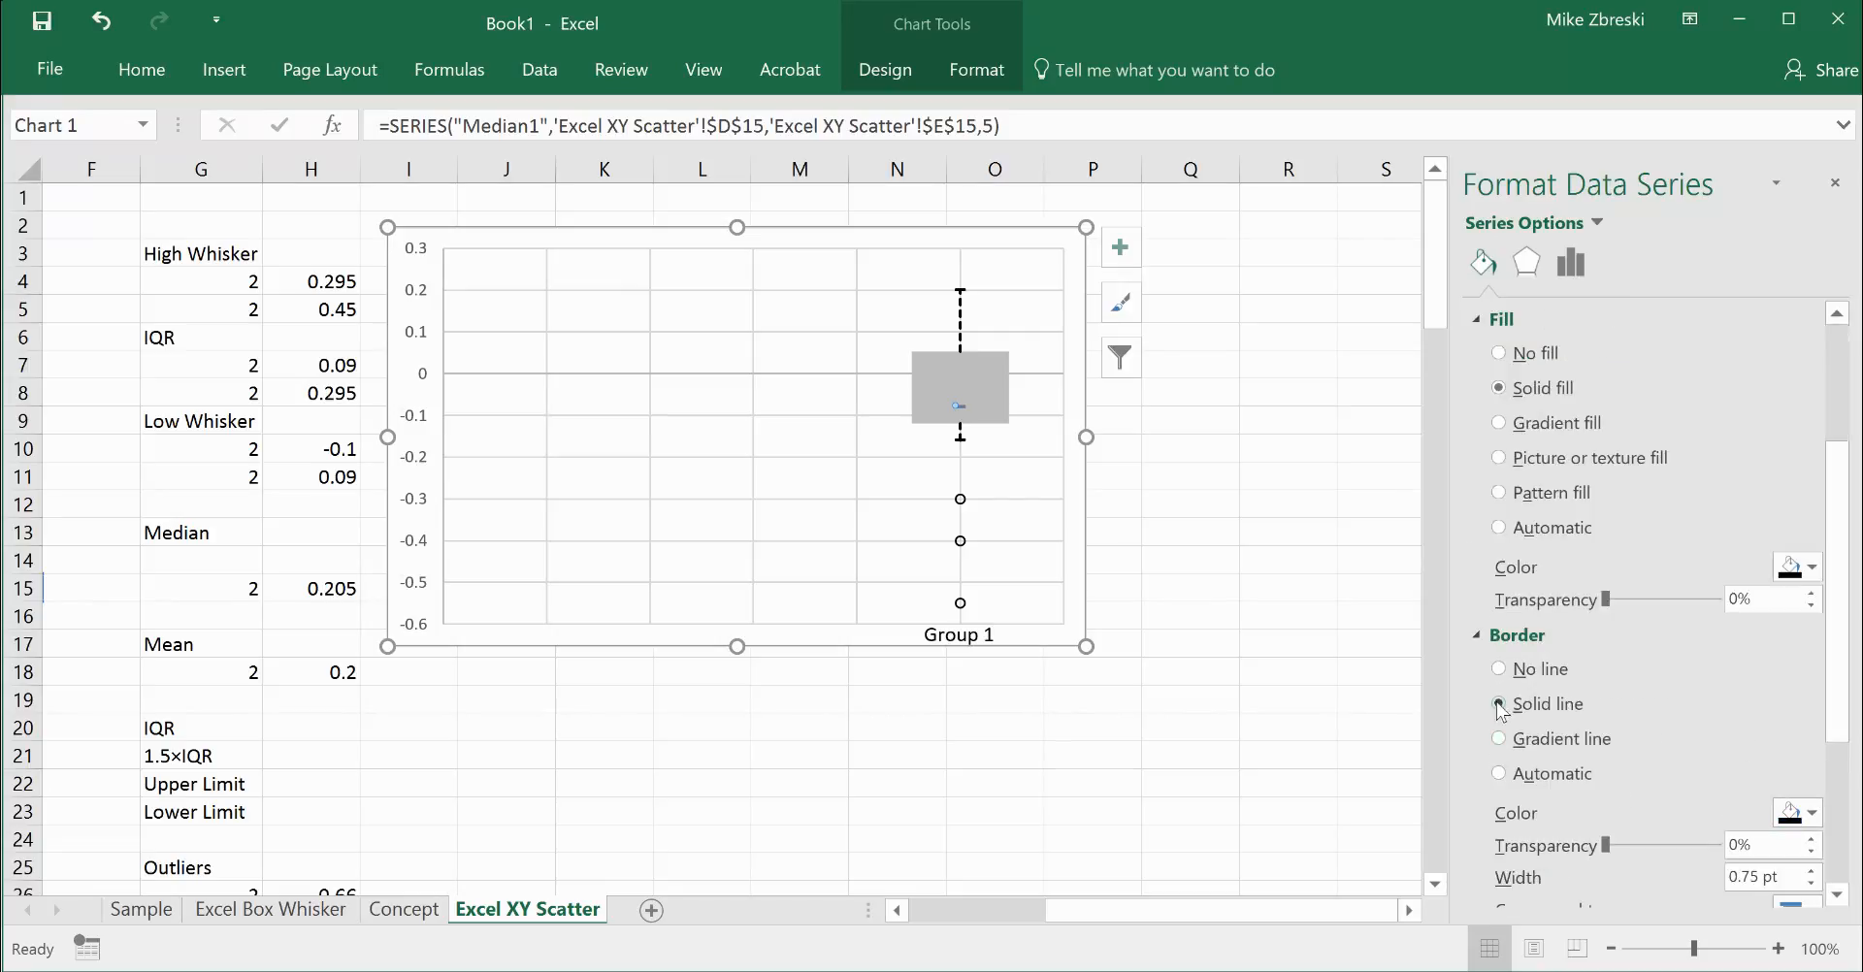
click(1300, 534)
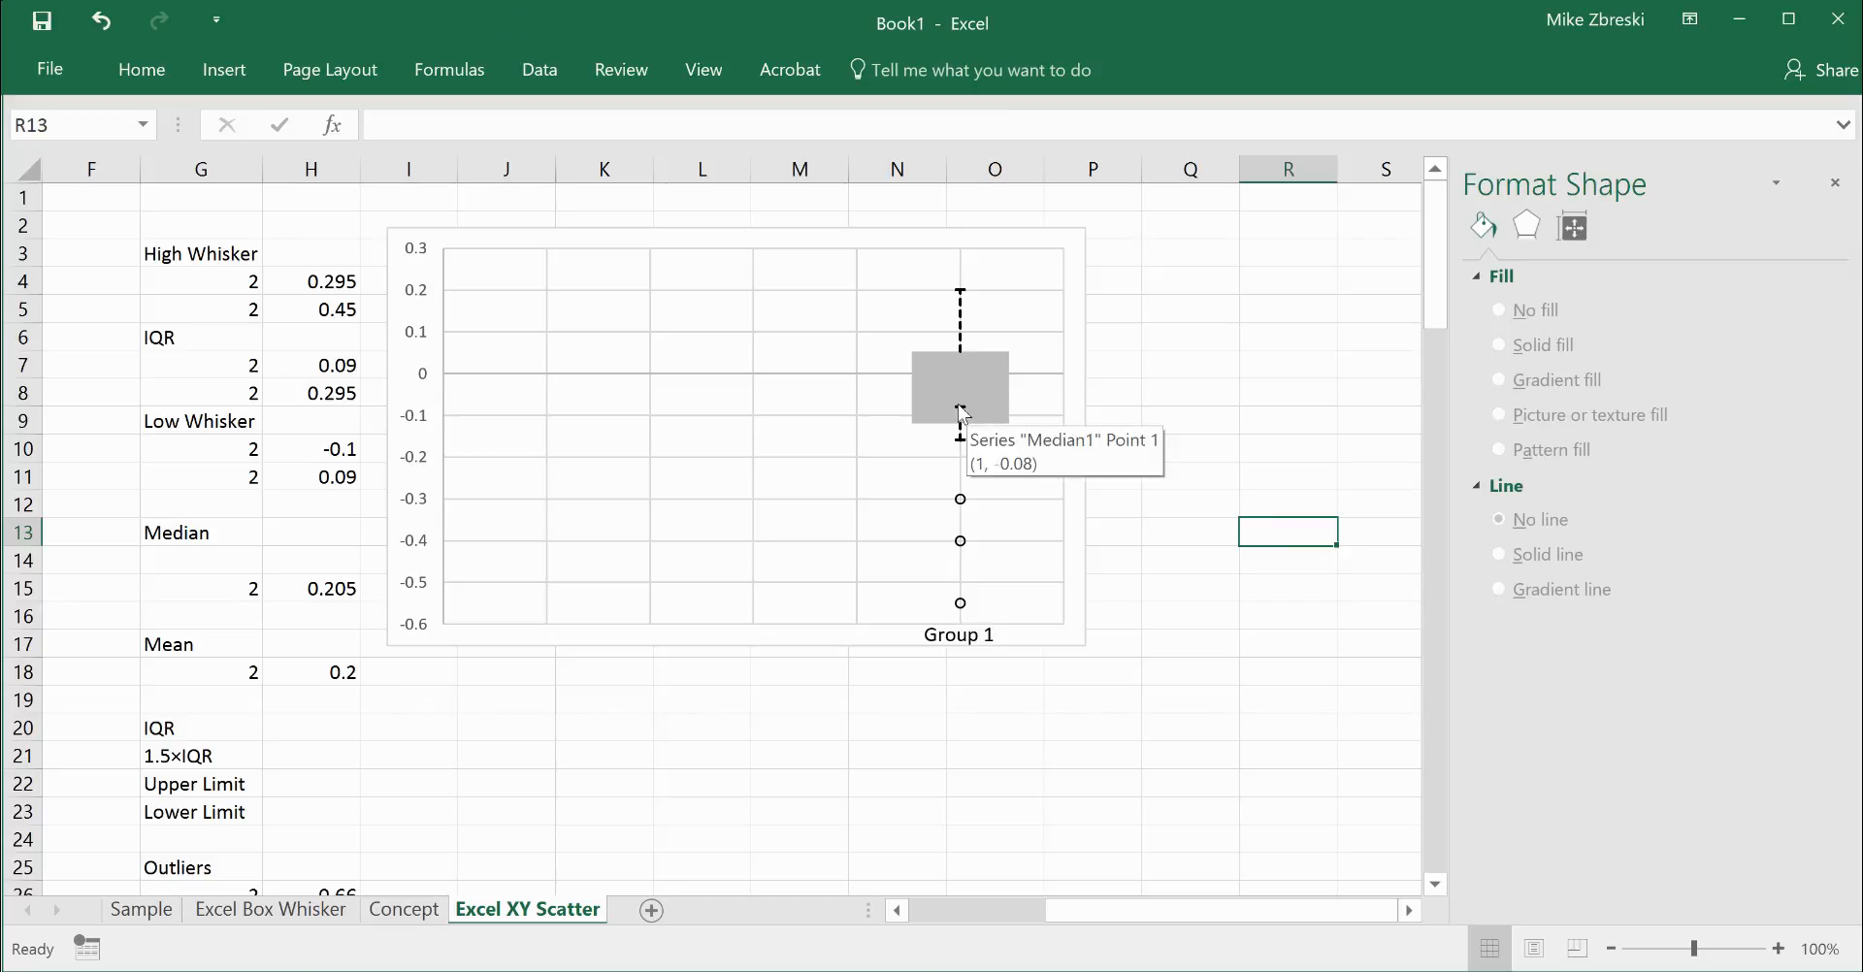
Compare the Median1 marker in group 1's box with the median lines in the Sample sheet's plot.
mouse_move(961, 412)
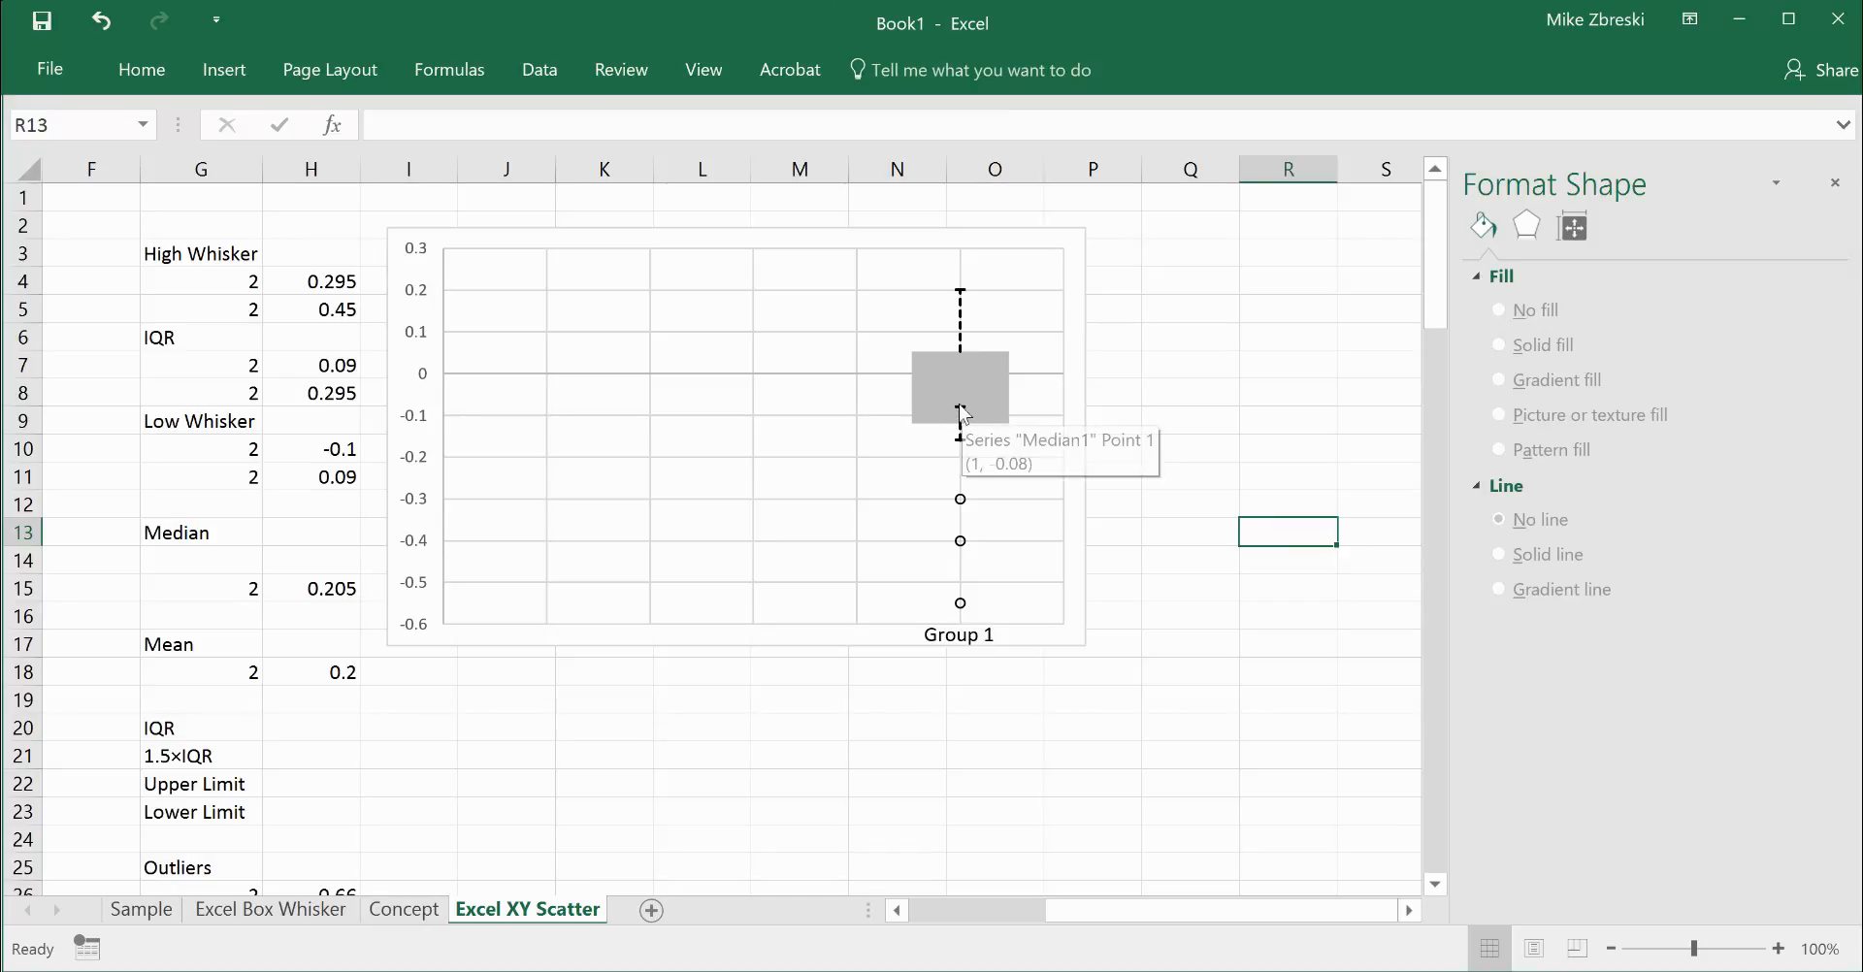
click(1177, 424)
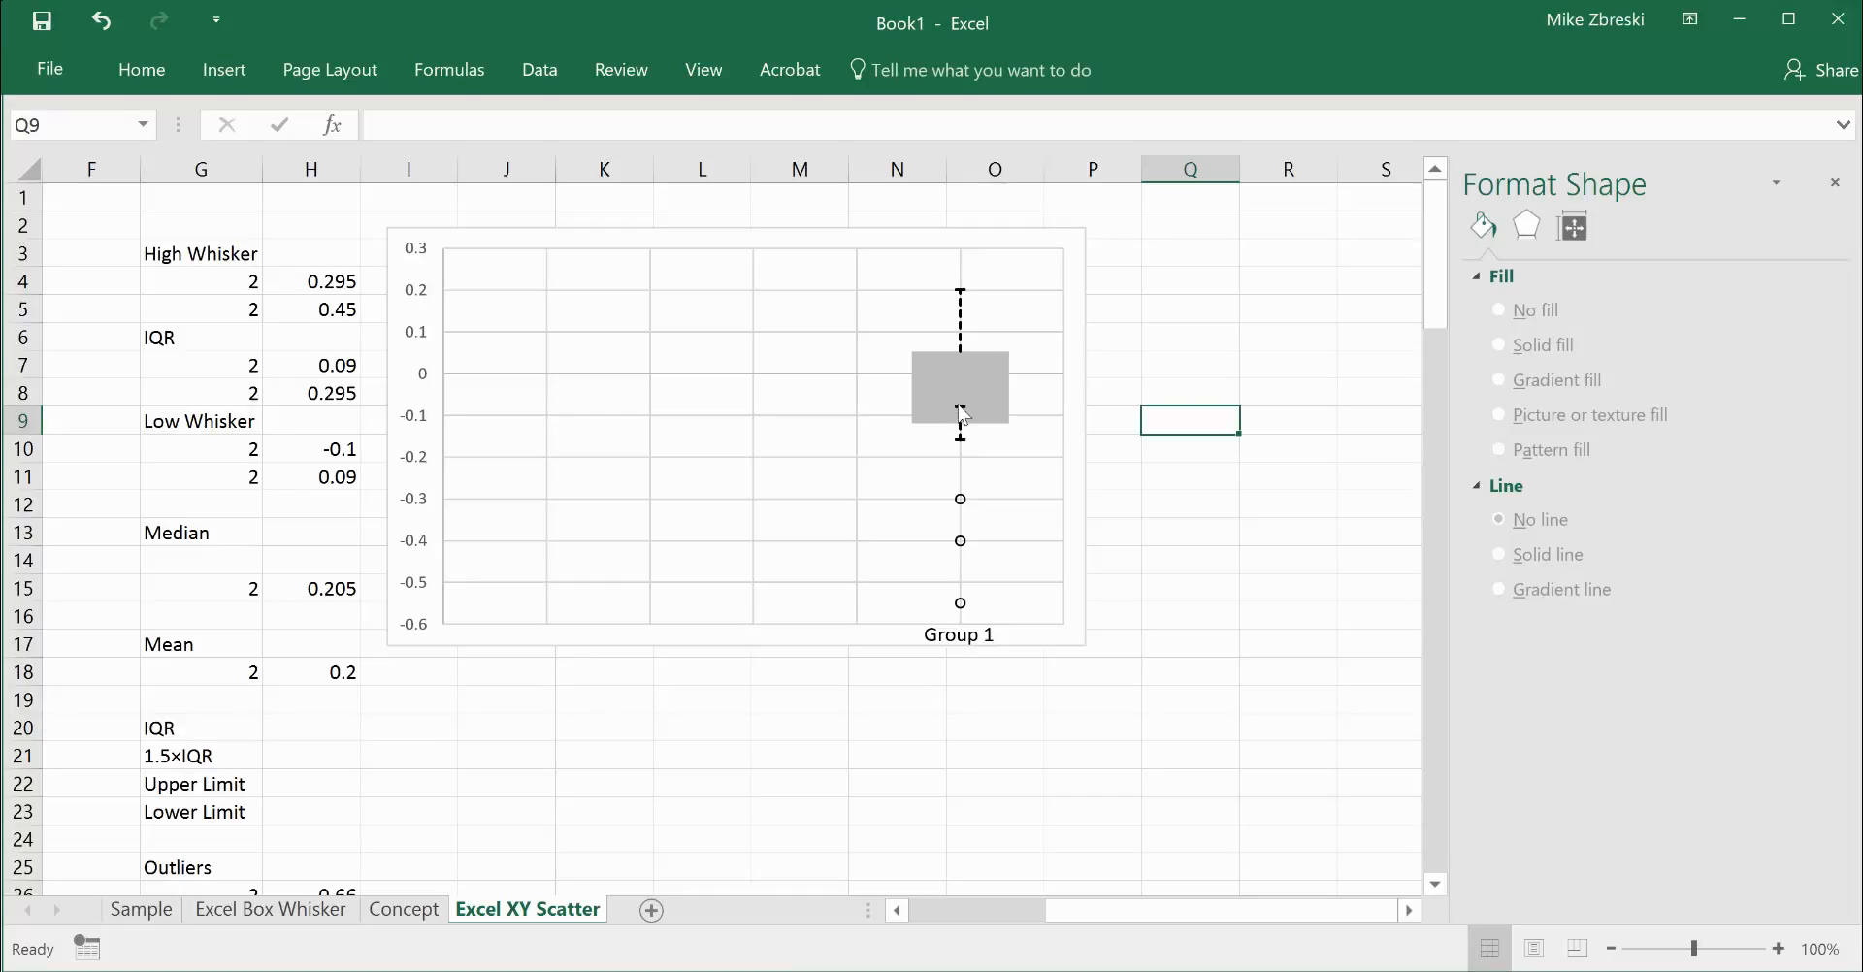
mouse_move(962, 412)
click(141, 910)
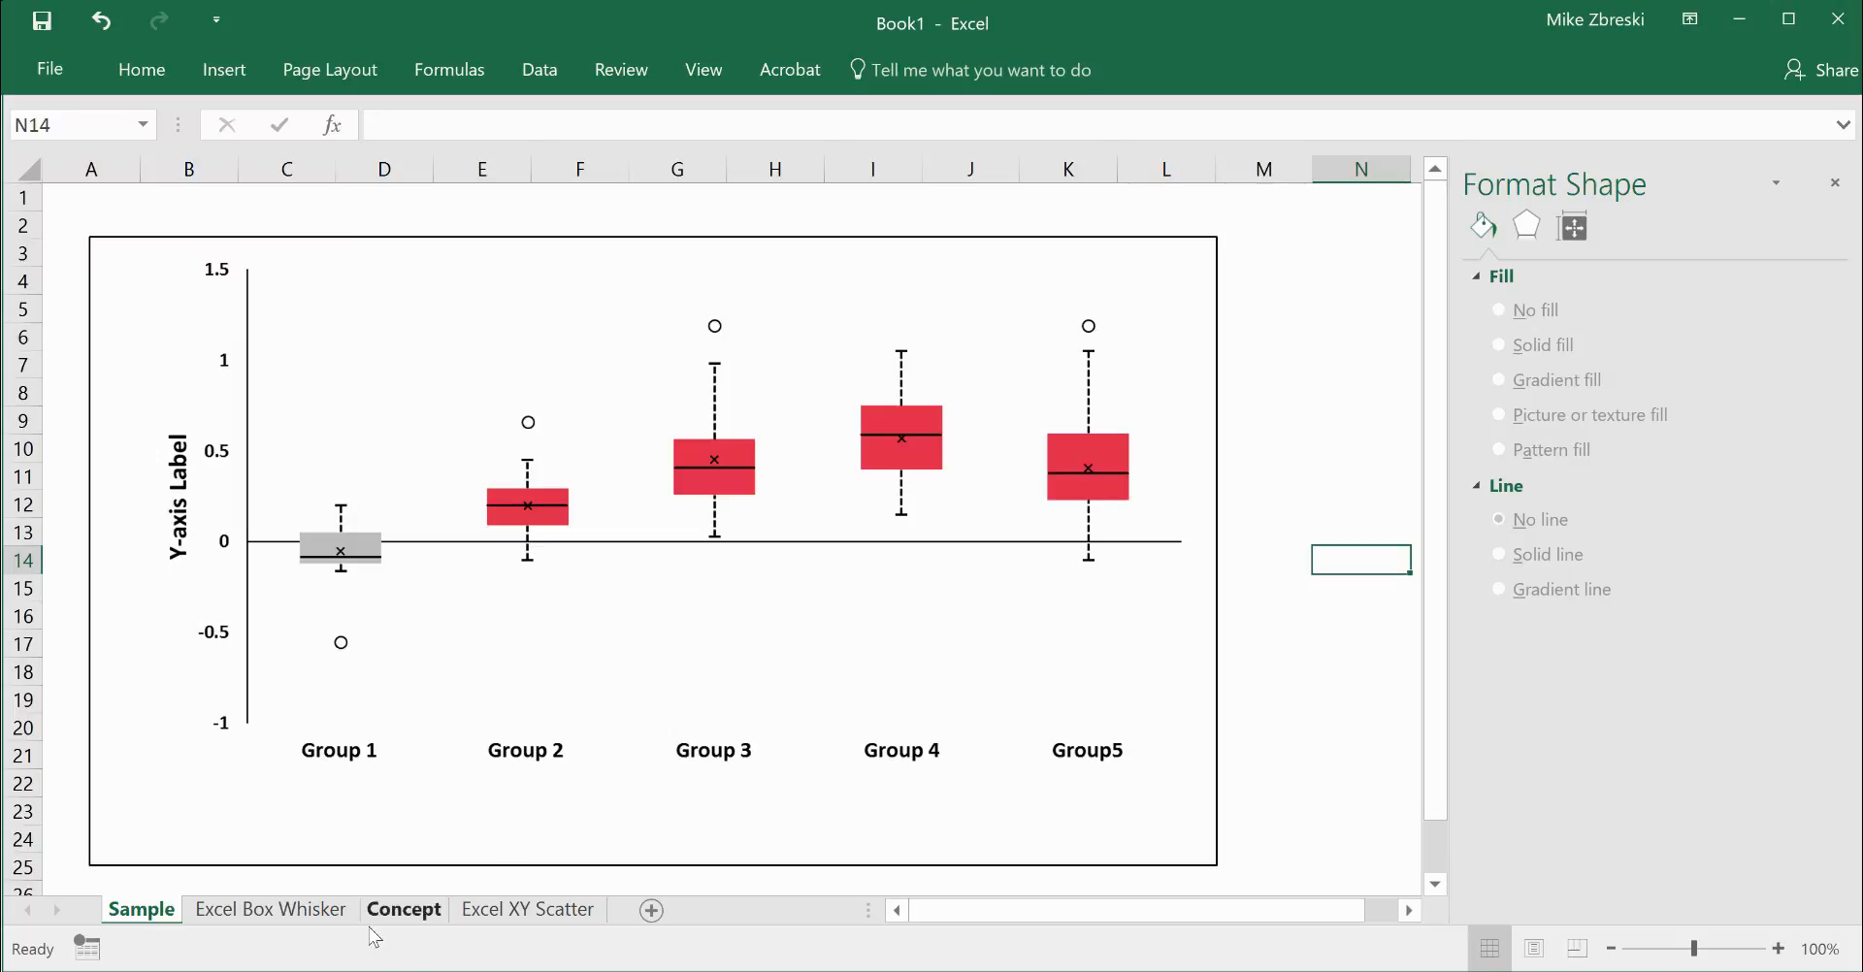
click(500, 912)
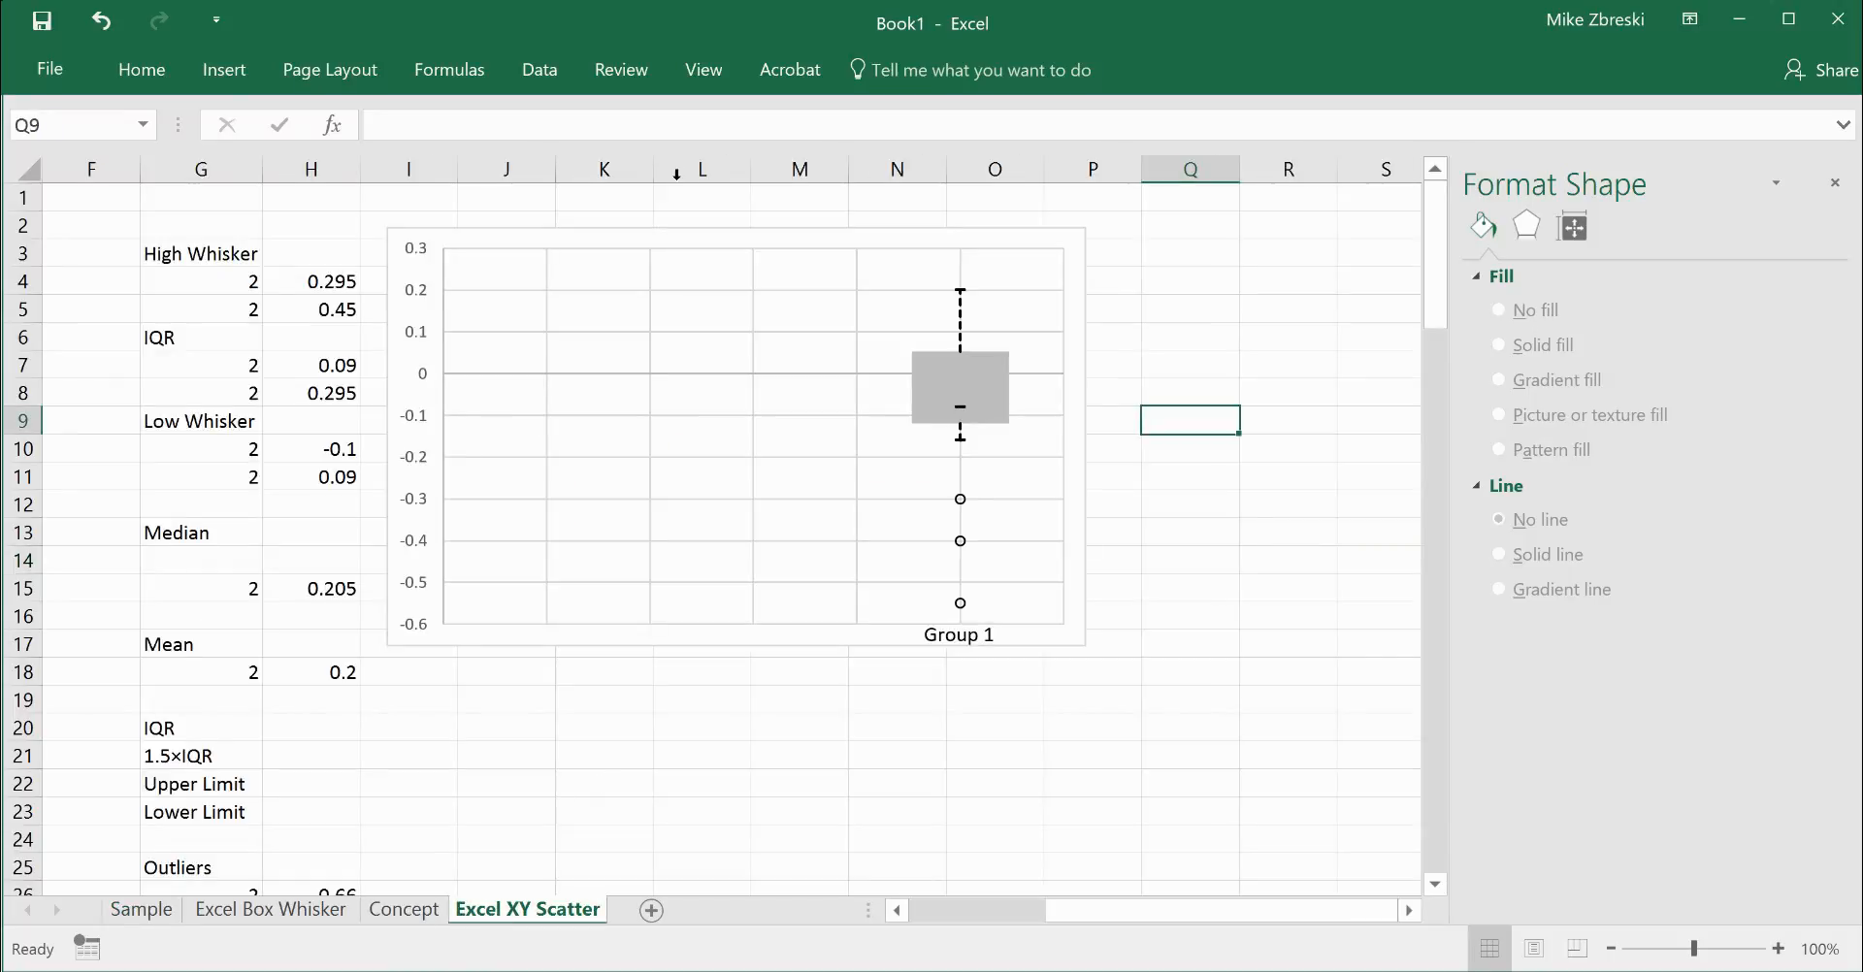
Draw a horizontal straight line about 0.69" wide across group 1's box at the median marker.
click(226, 74)
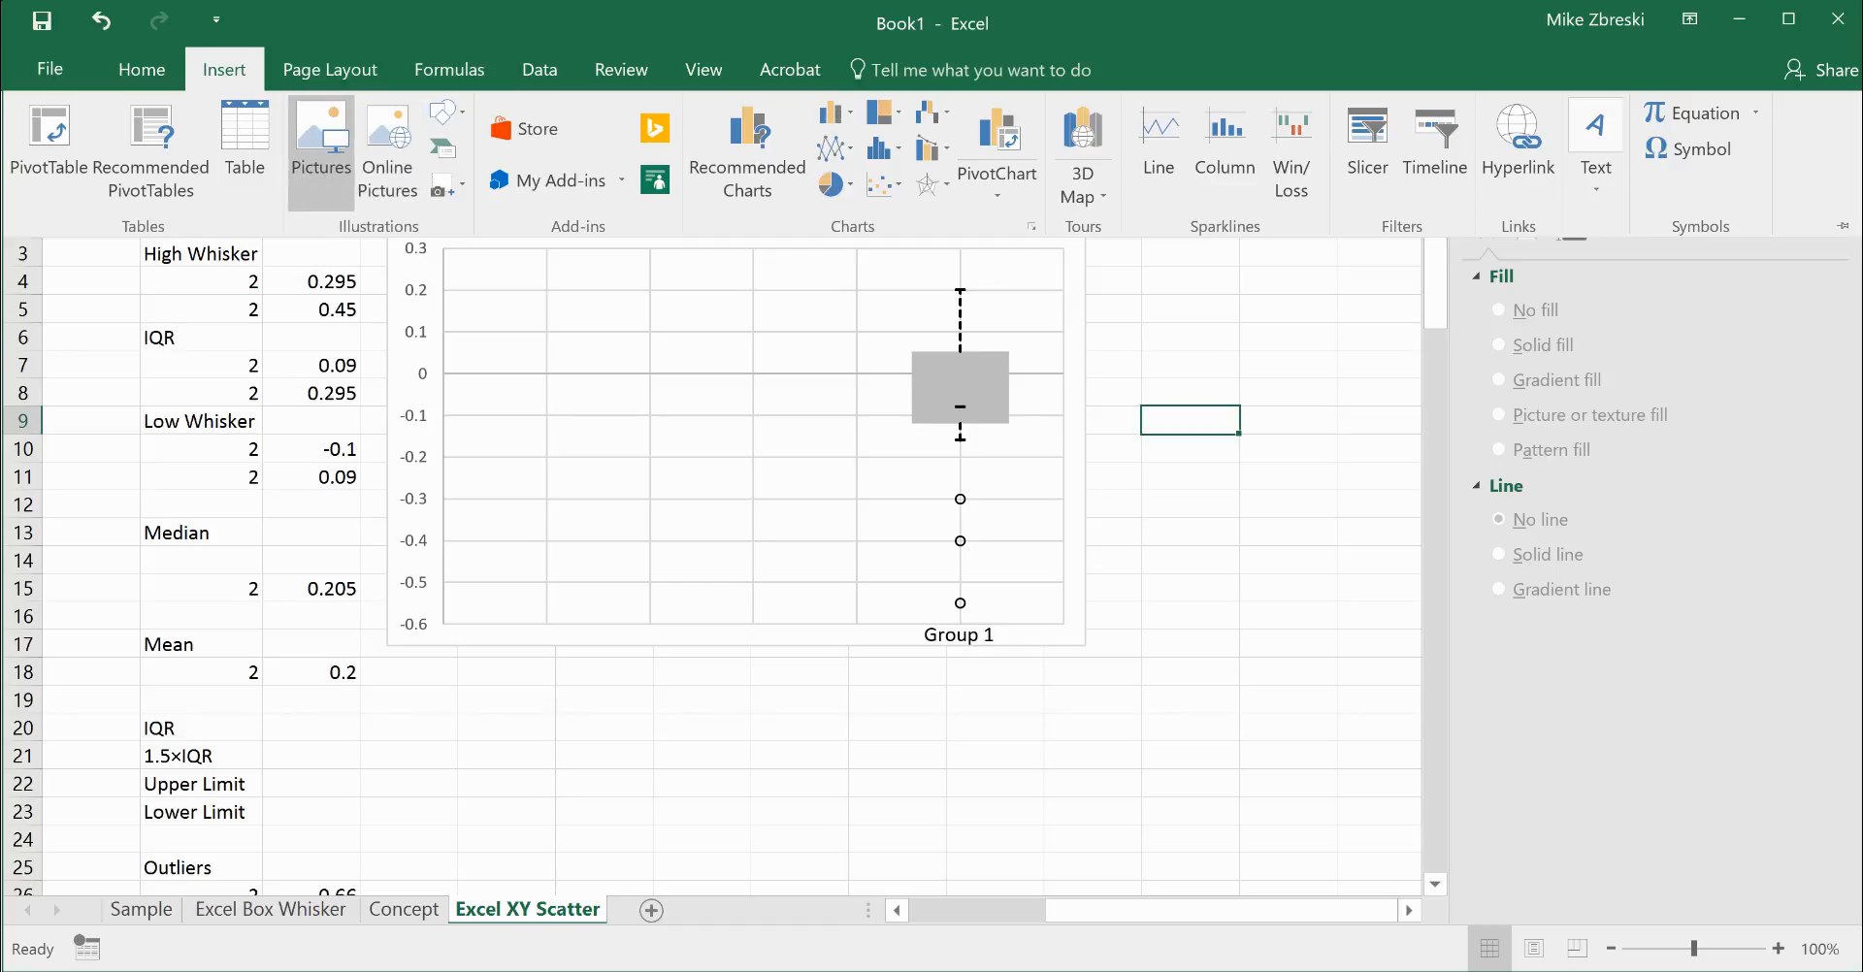
click(443, 112)
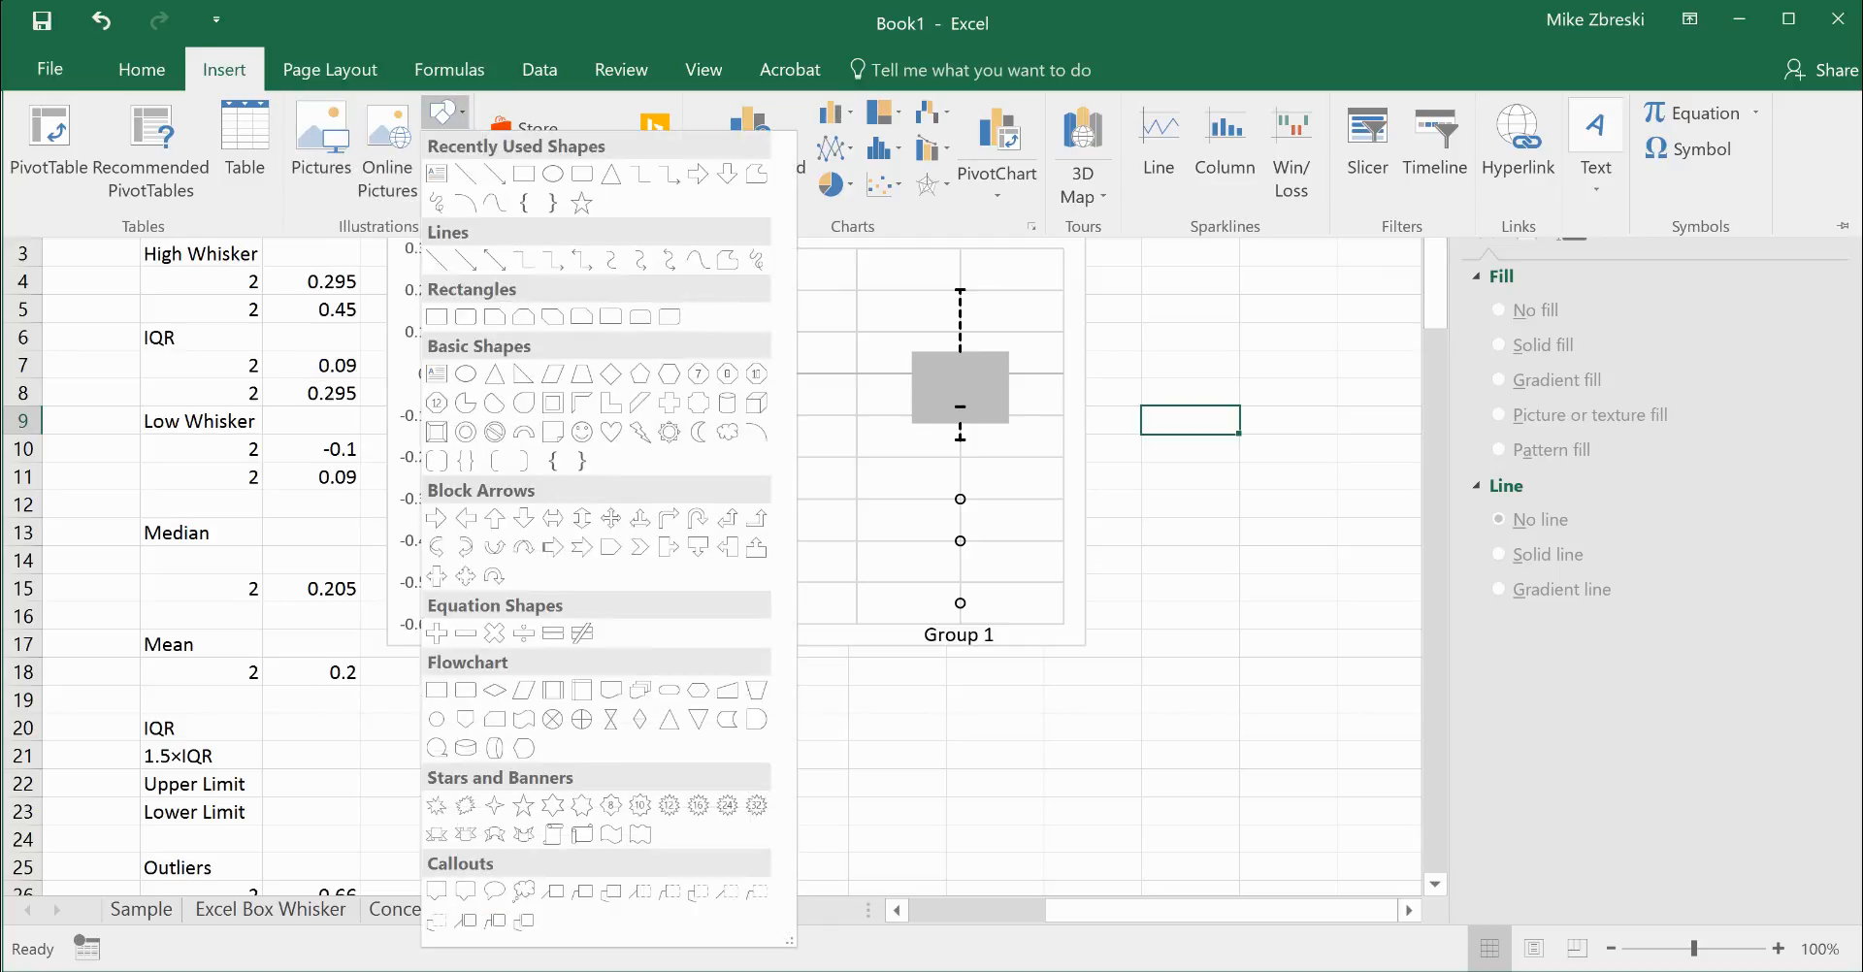
click(466, 174)
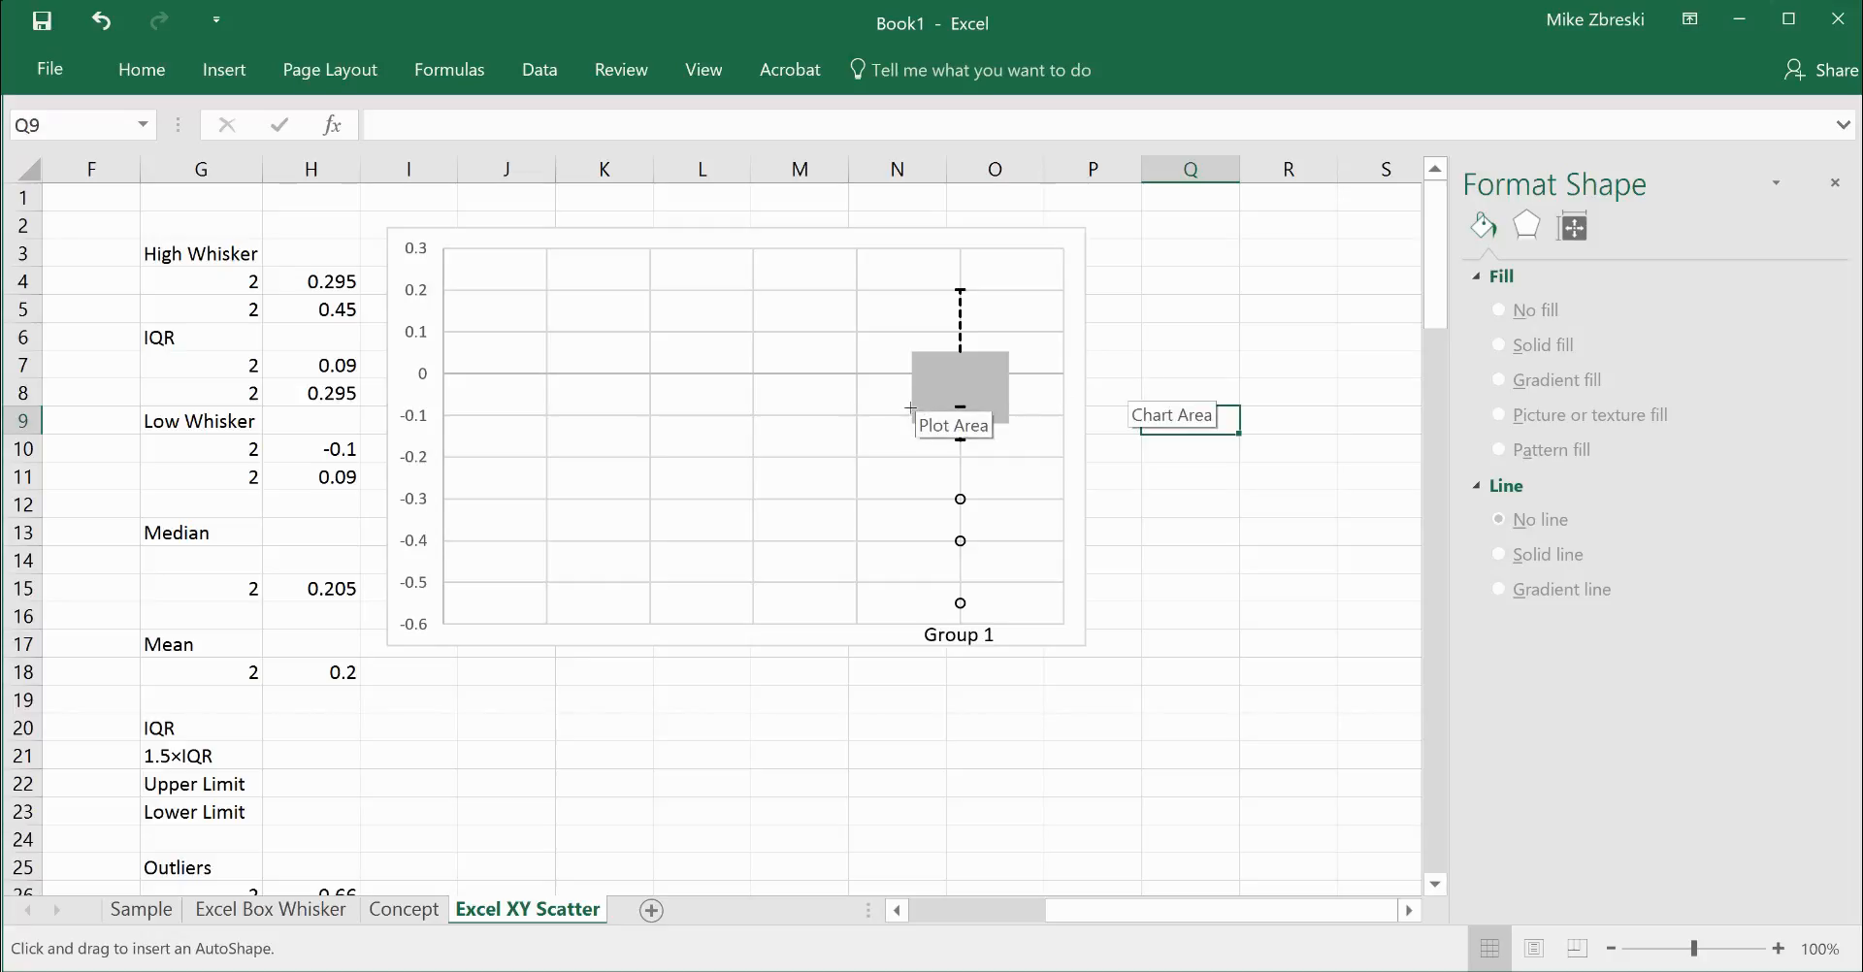
drag(910, 408, 1009, 407)
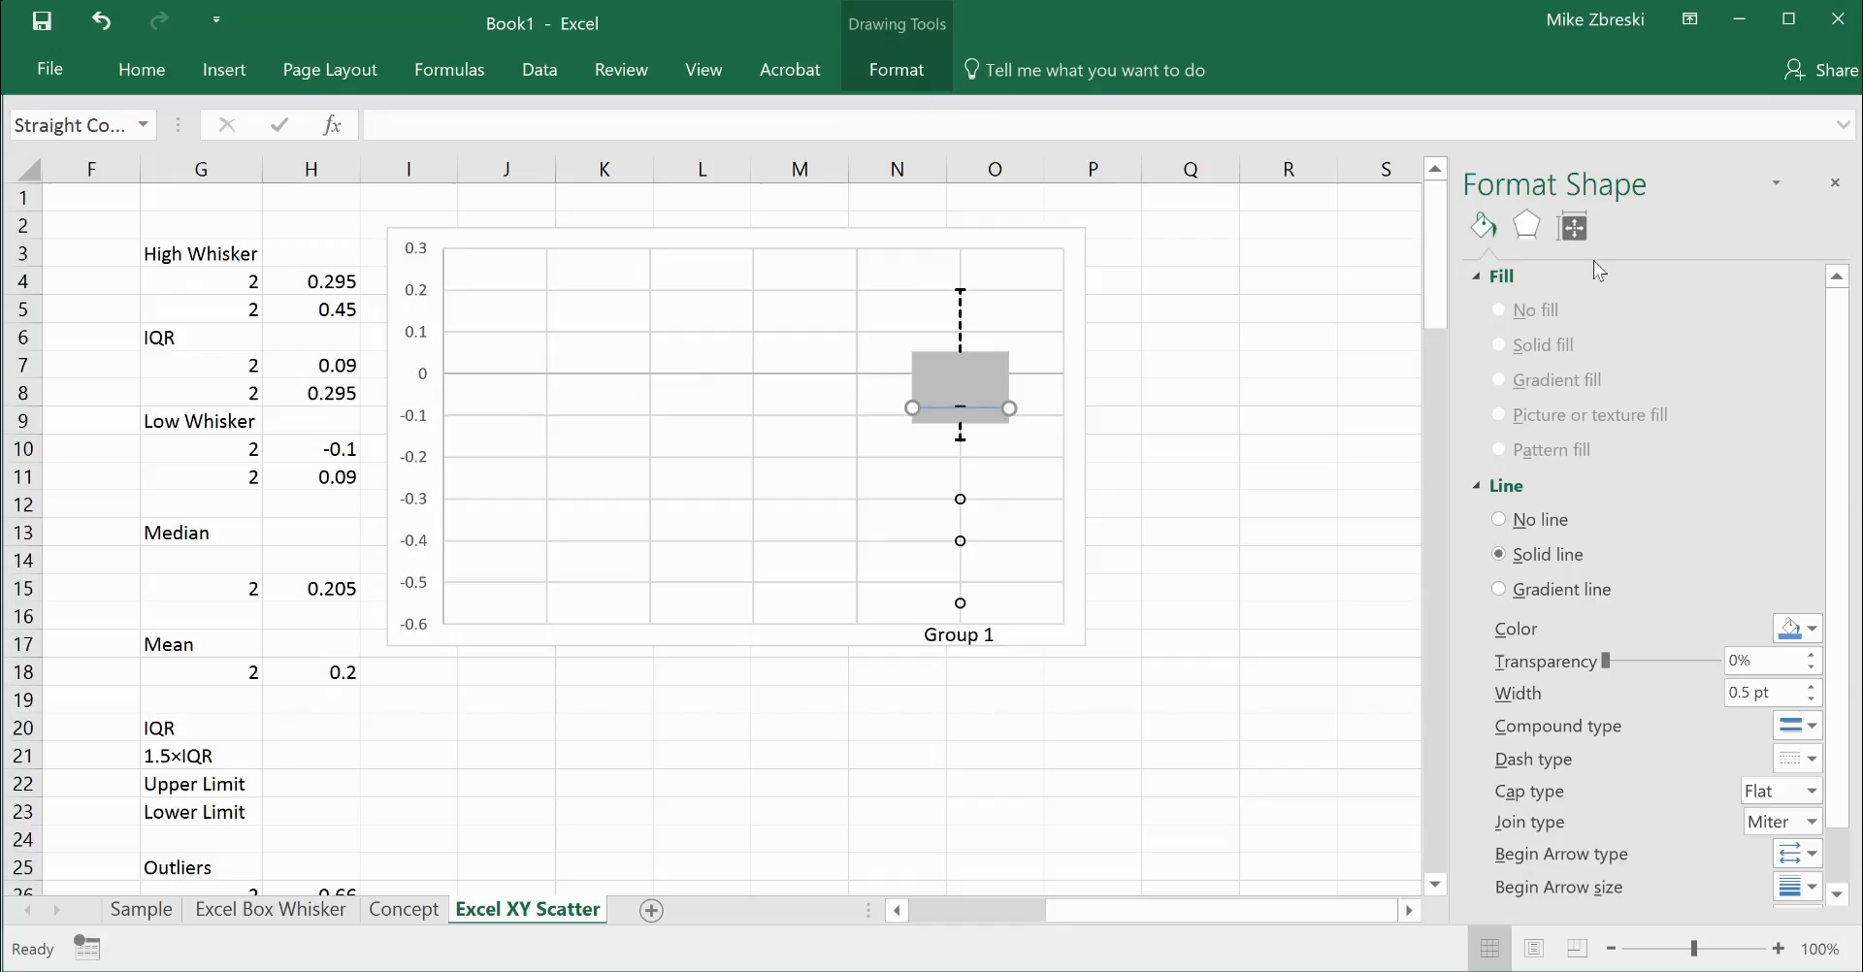
Make the drawn median line black with a 2.25 pt weight.
click(913, 71)
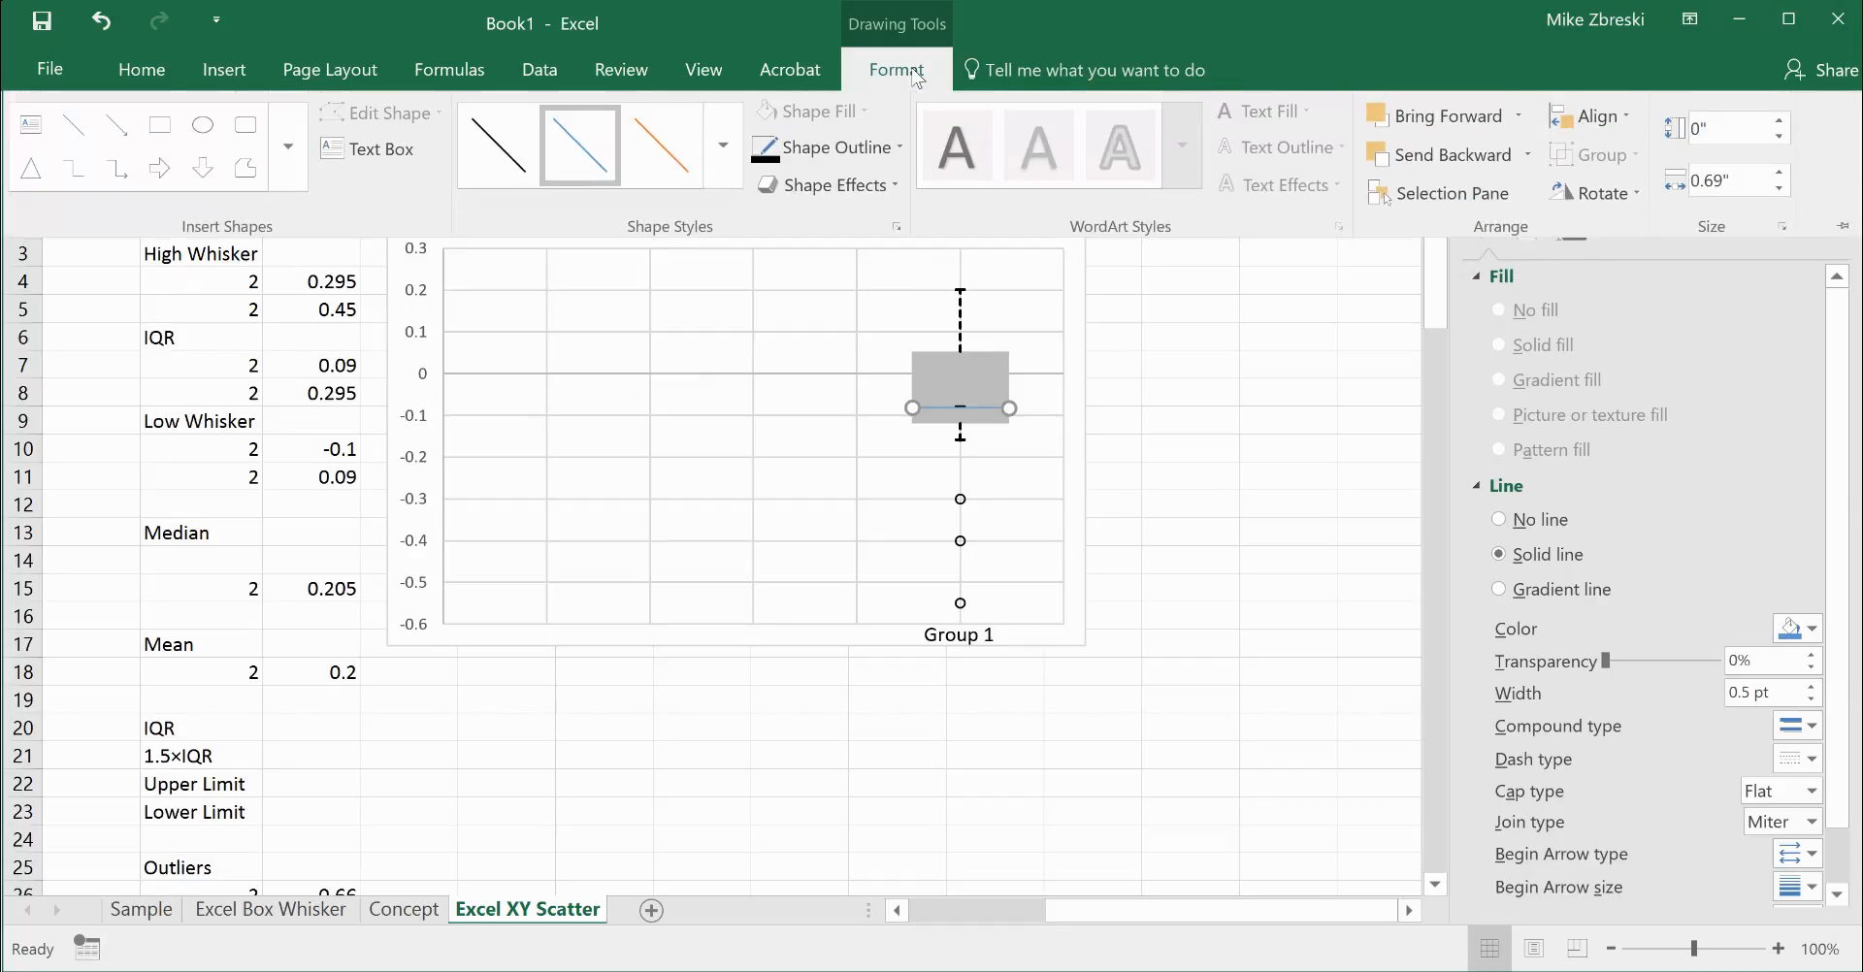
click(765, 148)
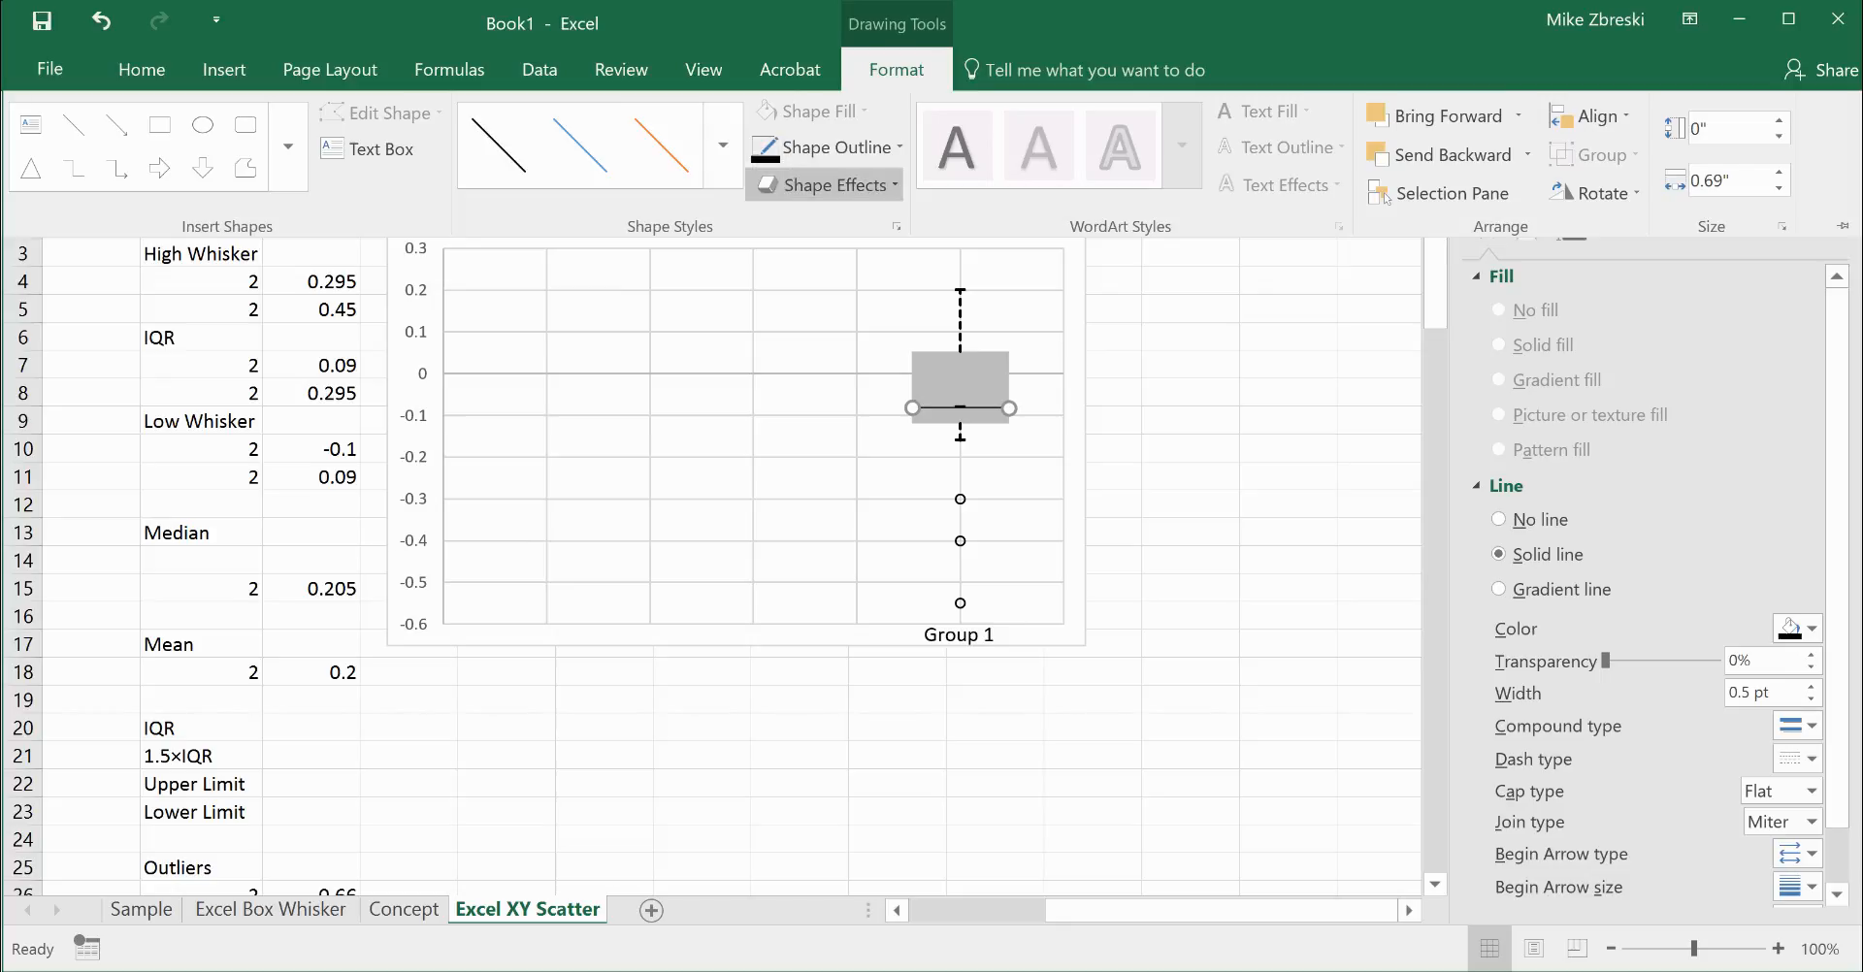
click(899, 147)
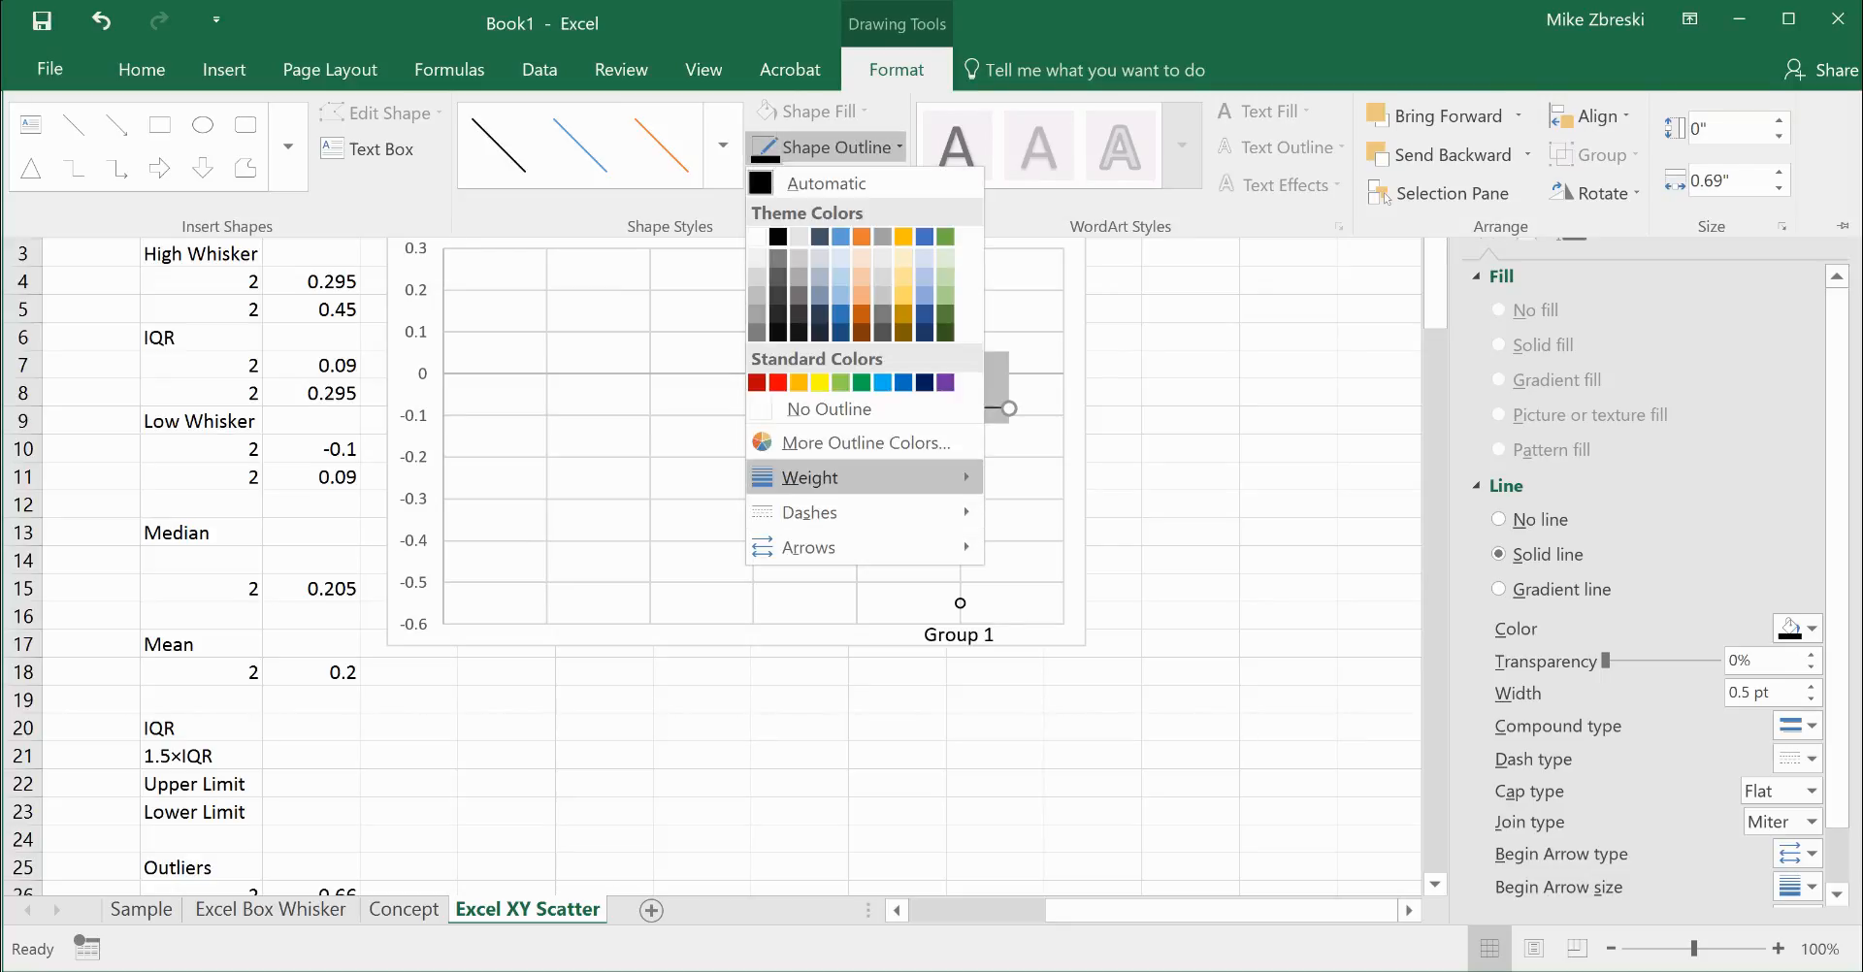
mouse_move(816, 478)
click(1116, 605)
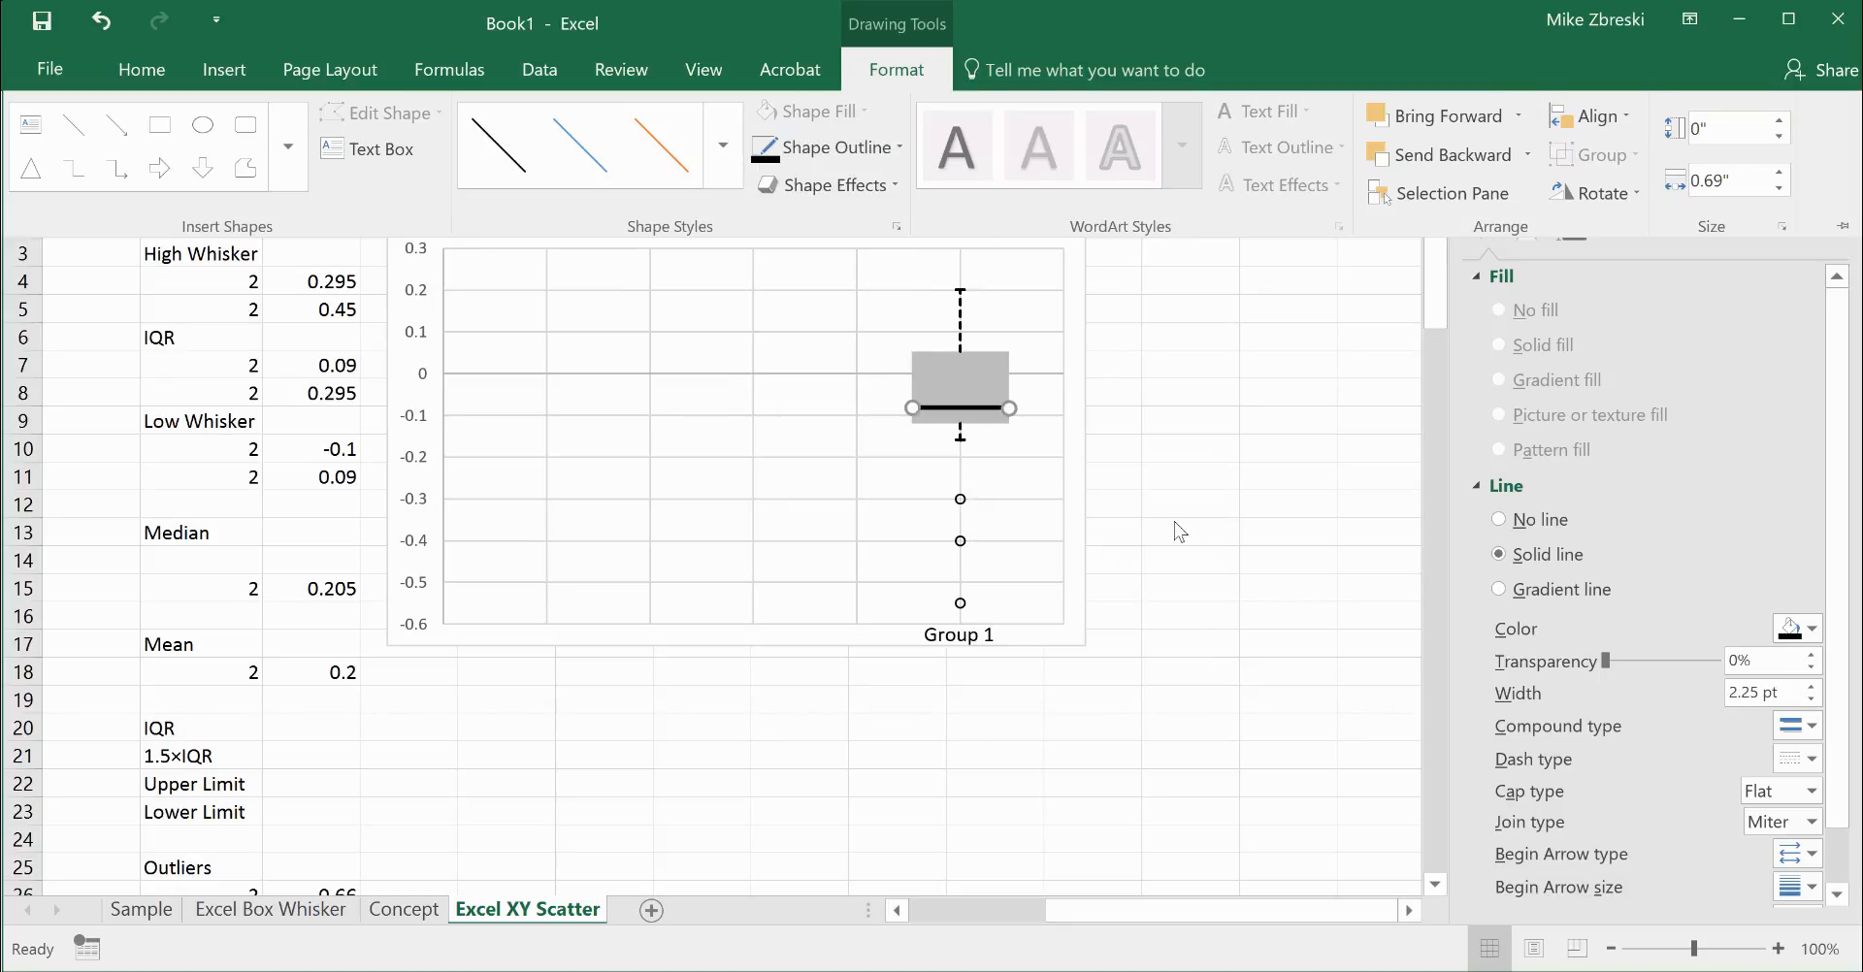
key(ctrl+F1)
click(1239, 466)
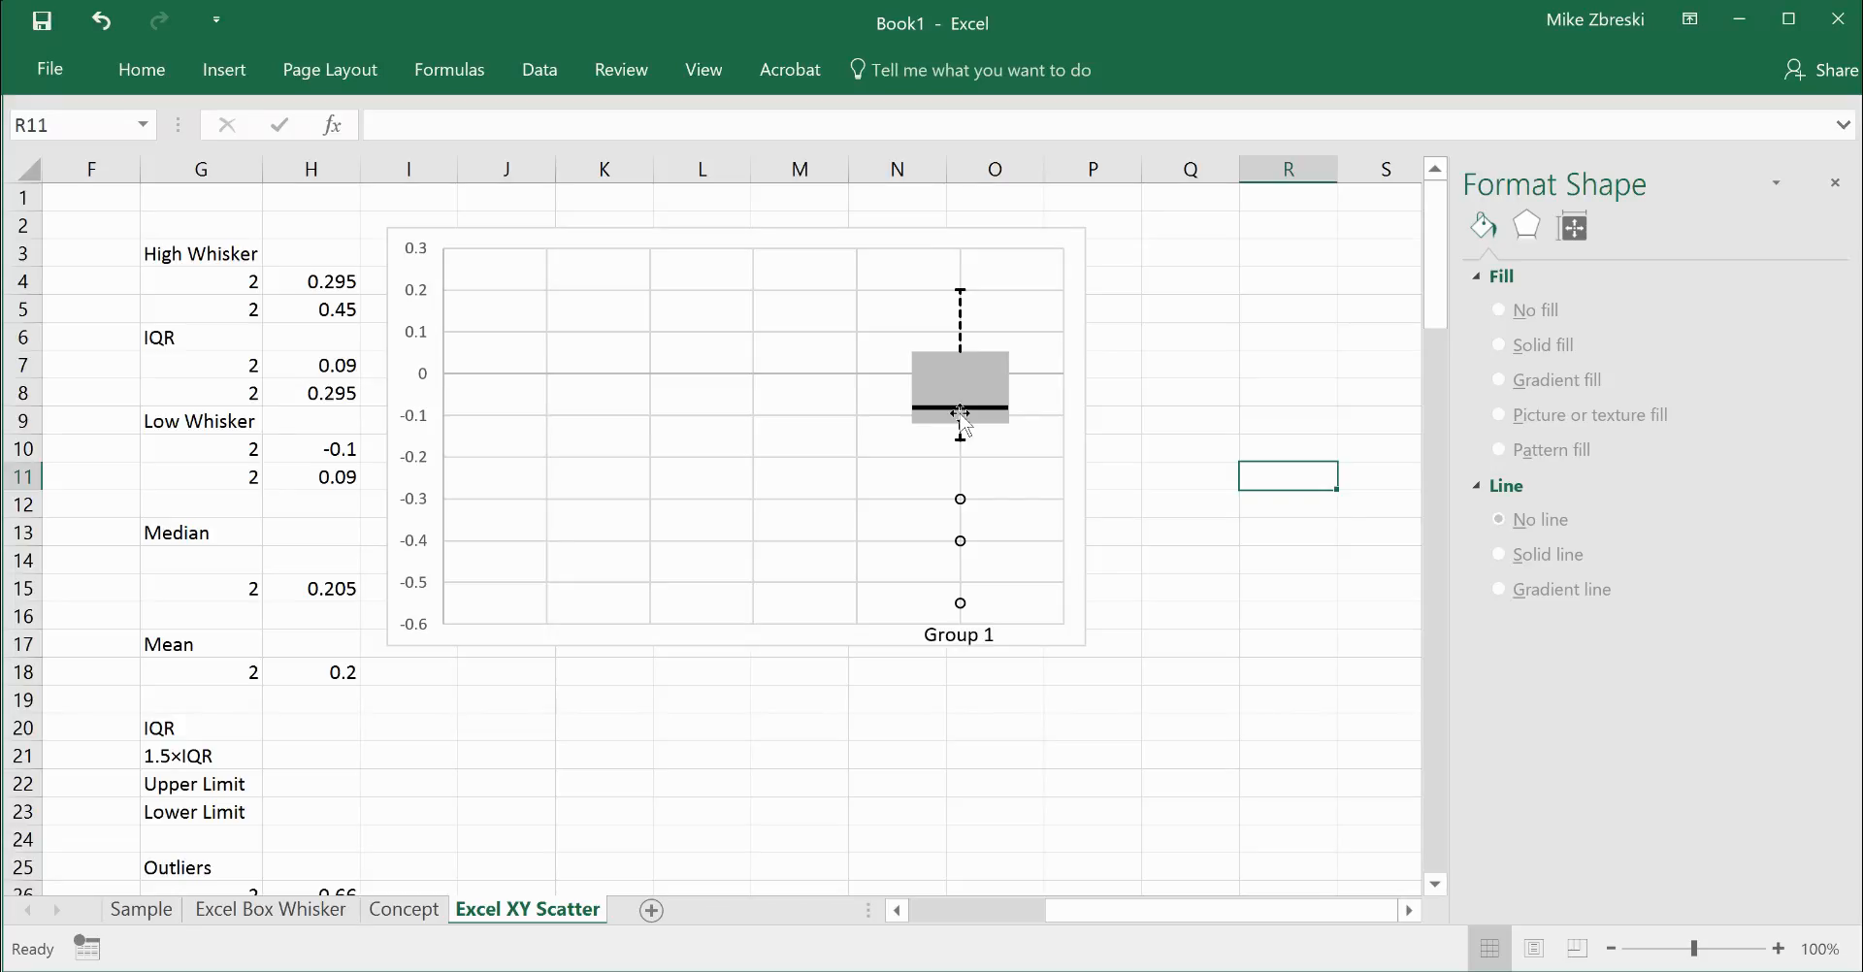
Delete the straight line drawn across group 1's box.
click(963, 409)
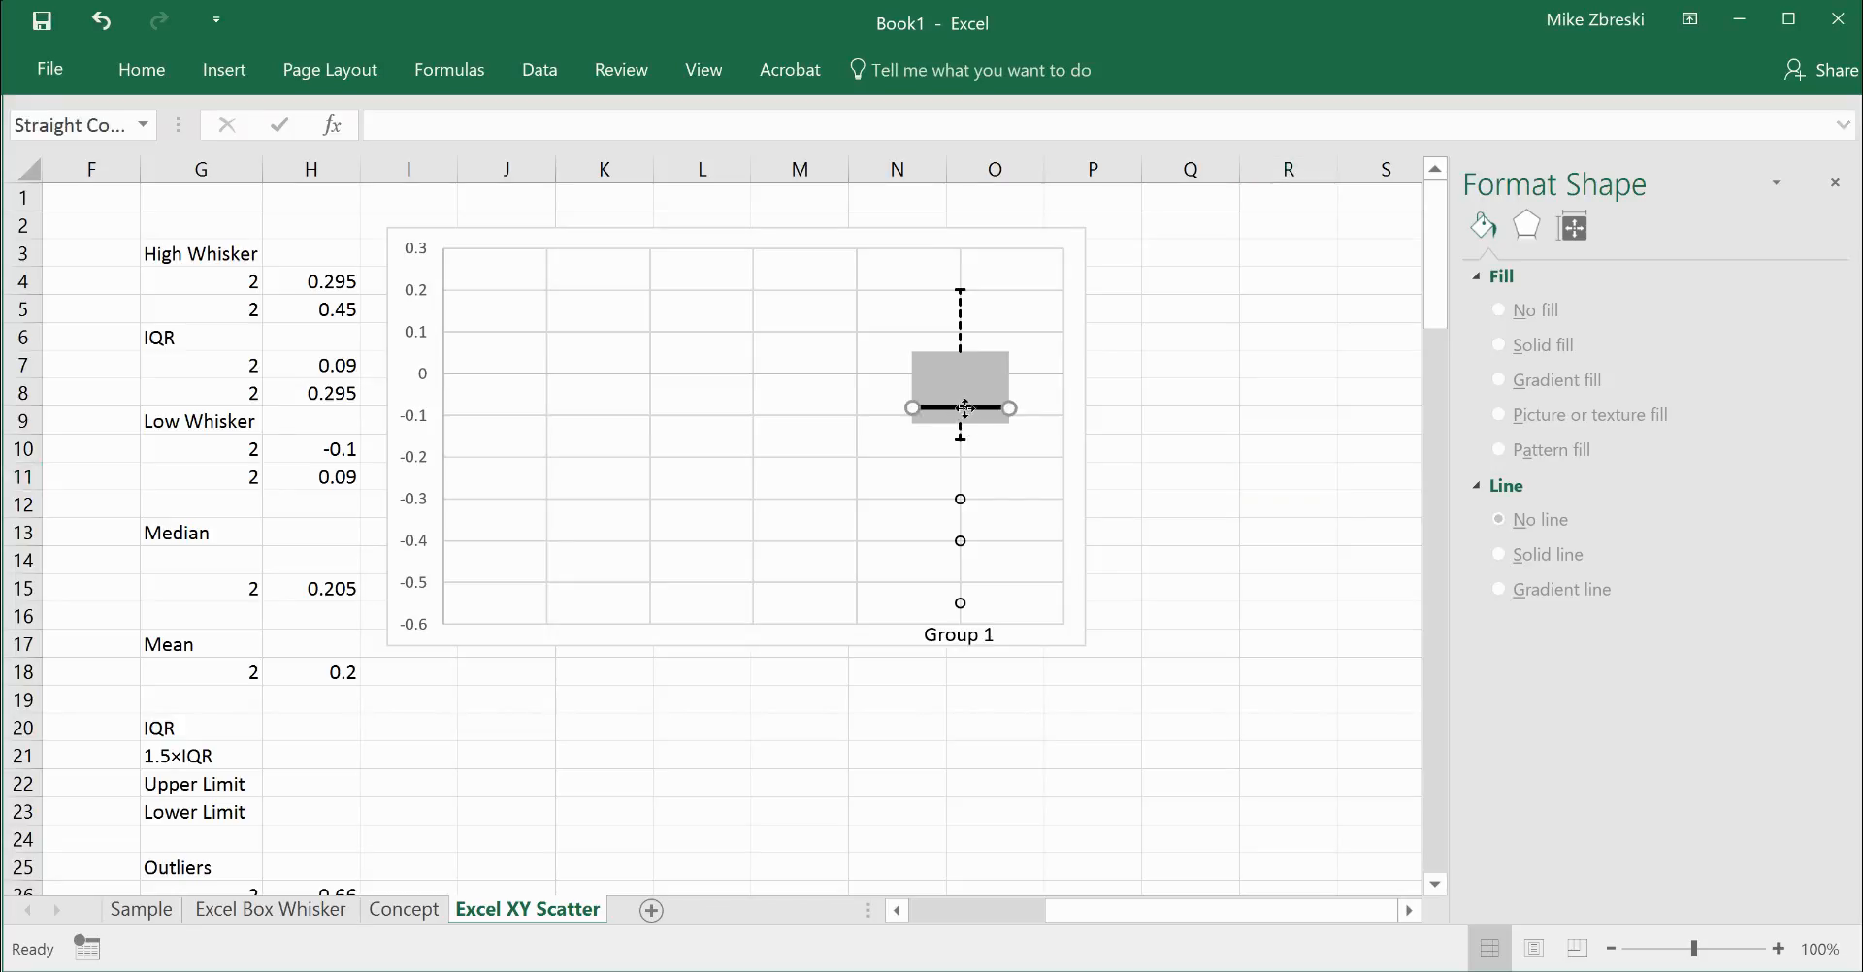
key(Escape)
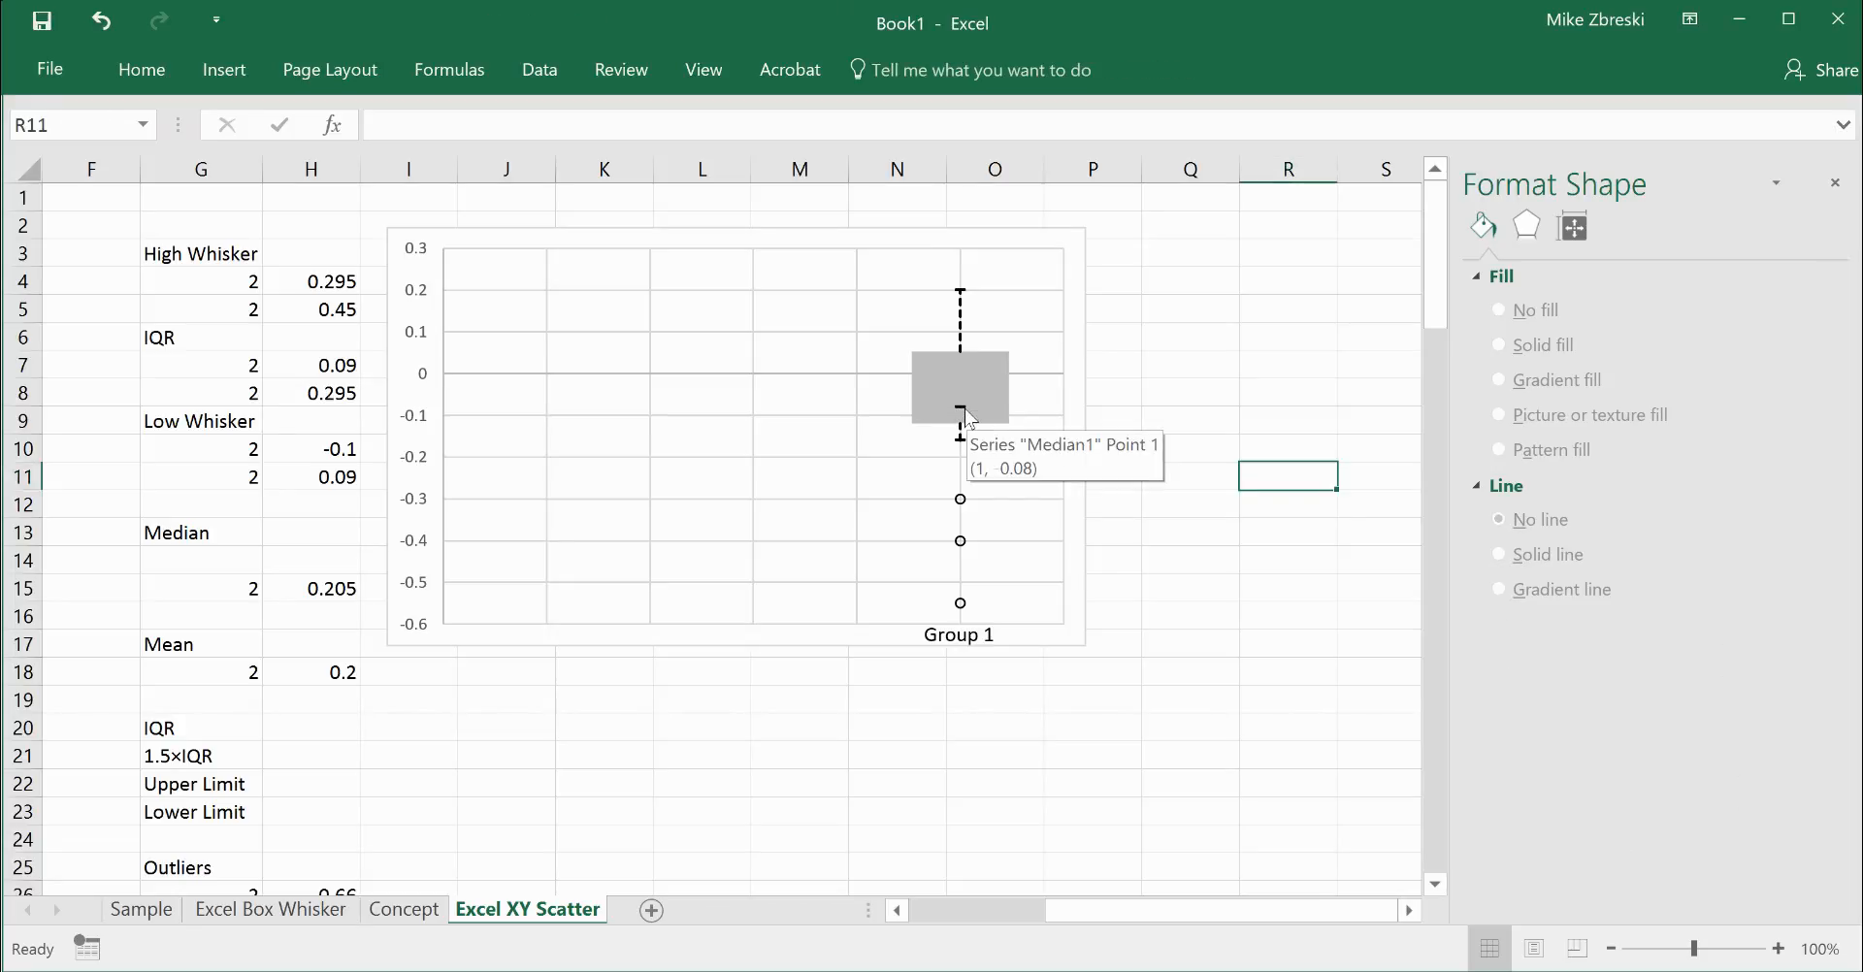
click(1248, 415)
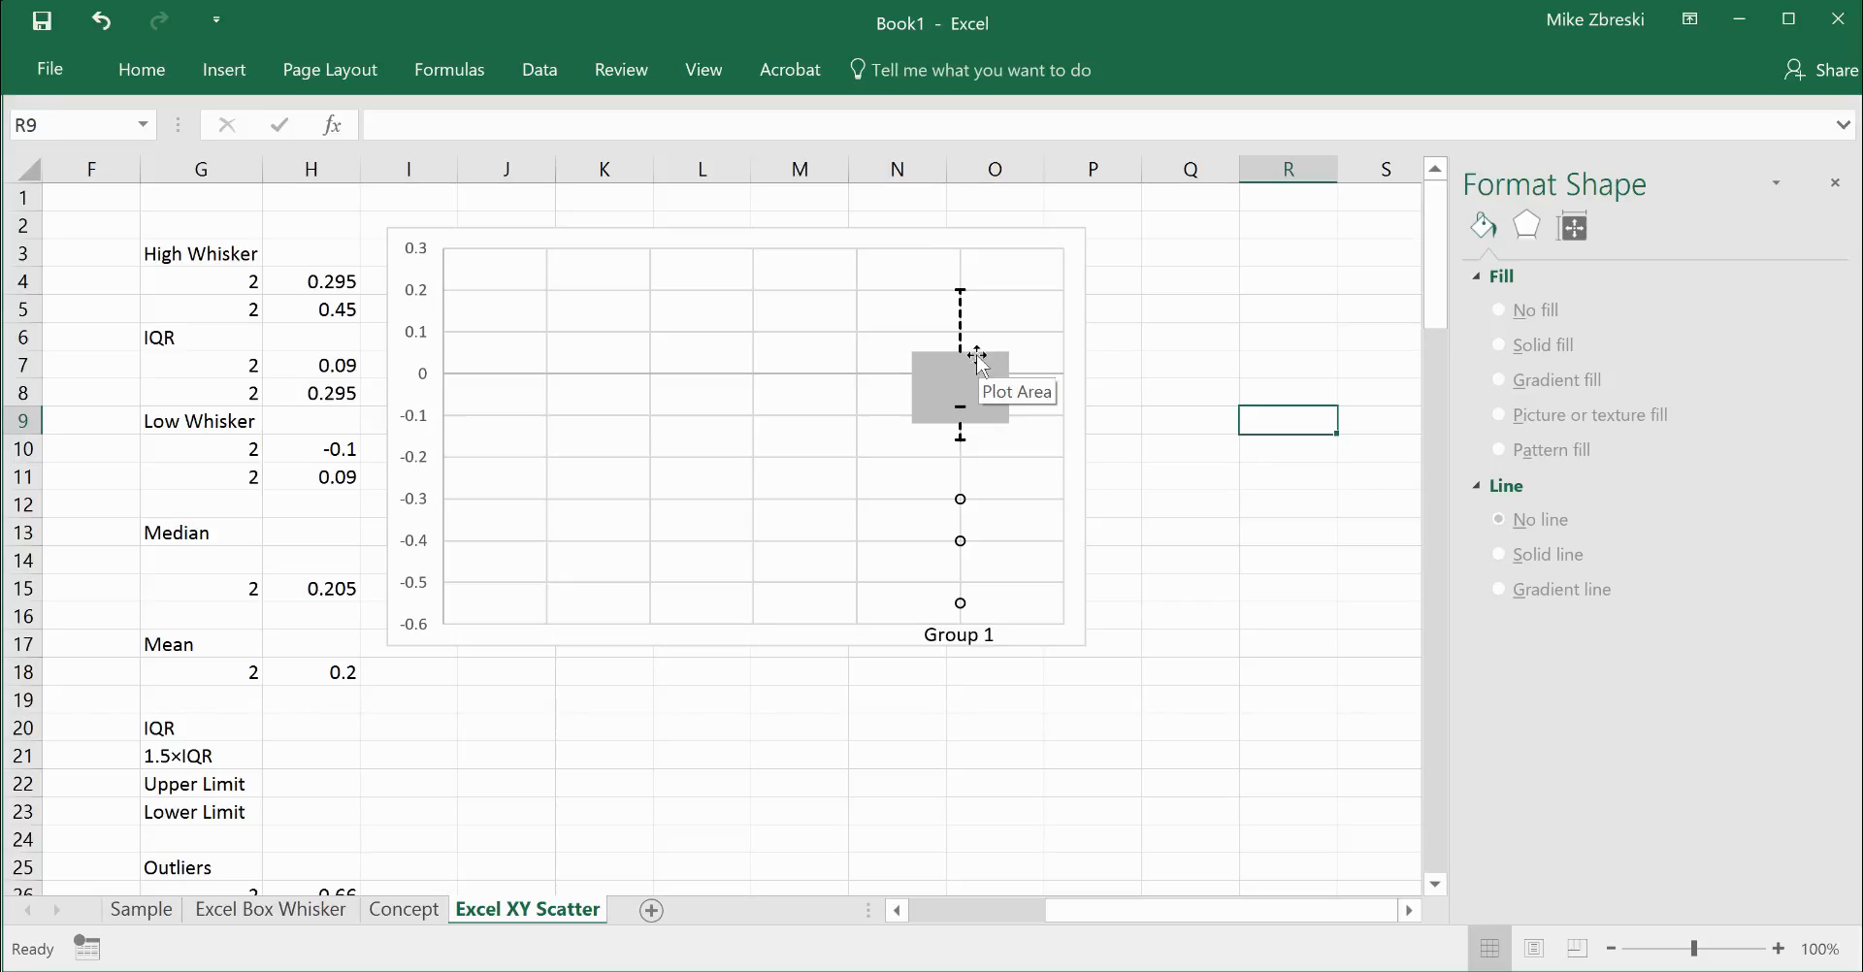
Locate the Median1 series' source cells and enter -0.09 in E14, directly above group 1's median value.
click(959, 406)
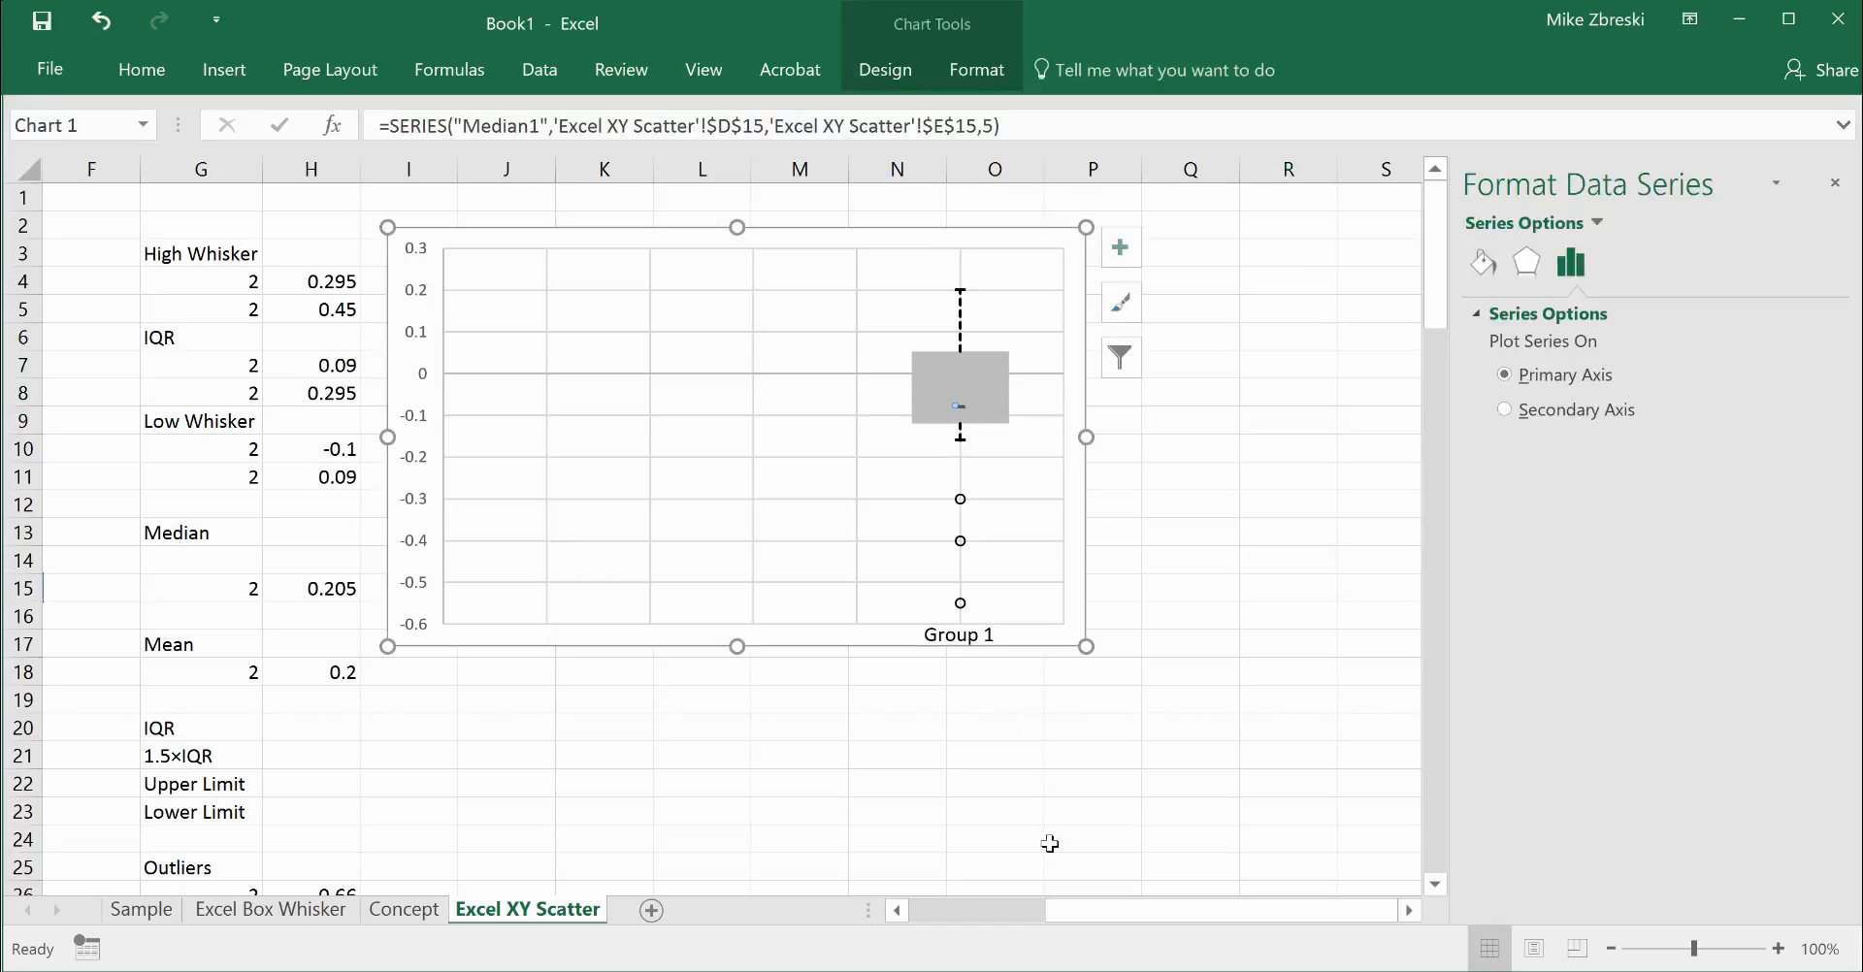
drag(1135, 912, 933, 898)
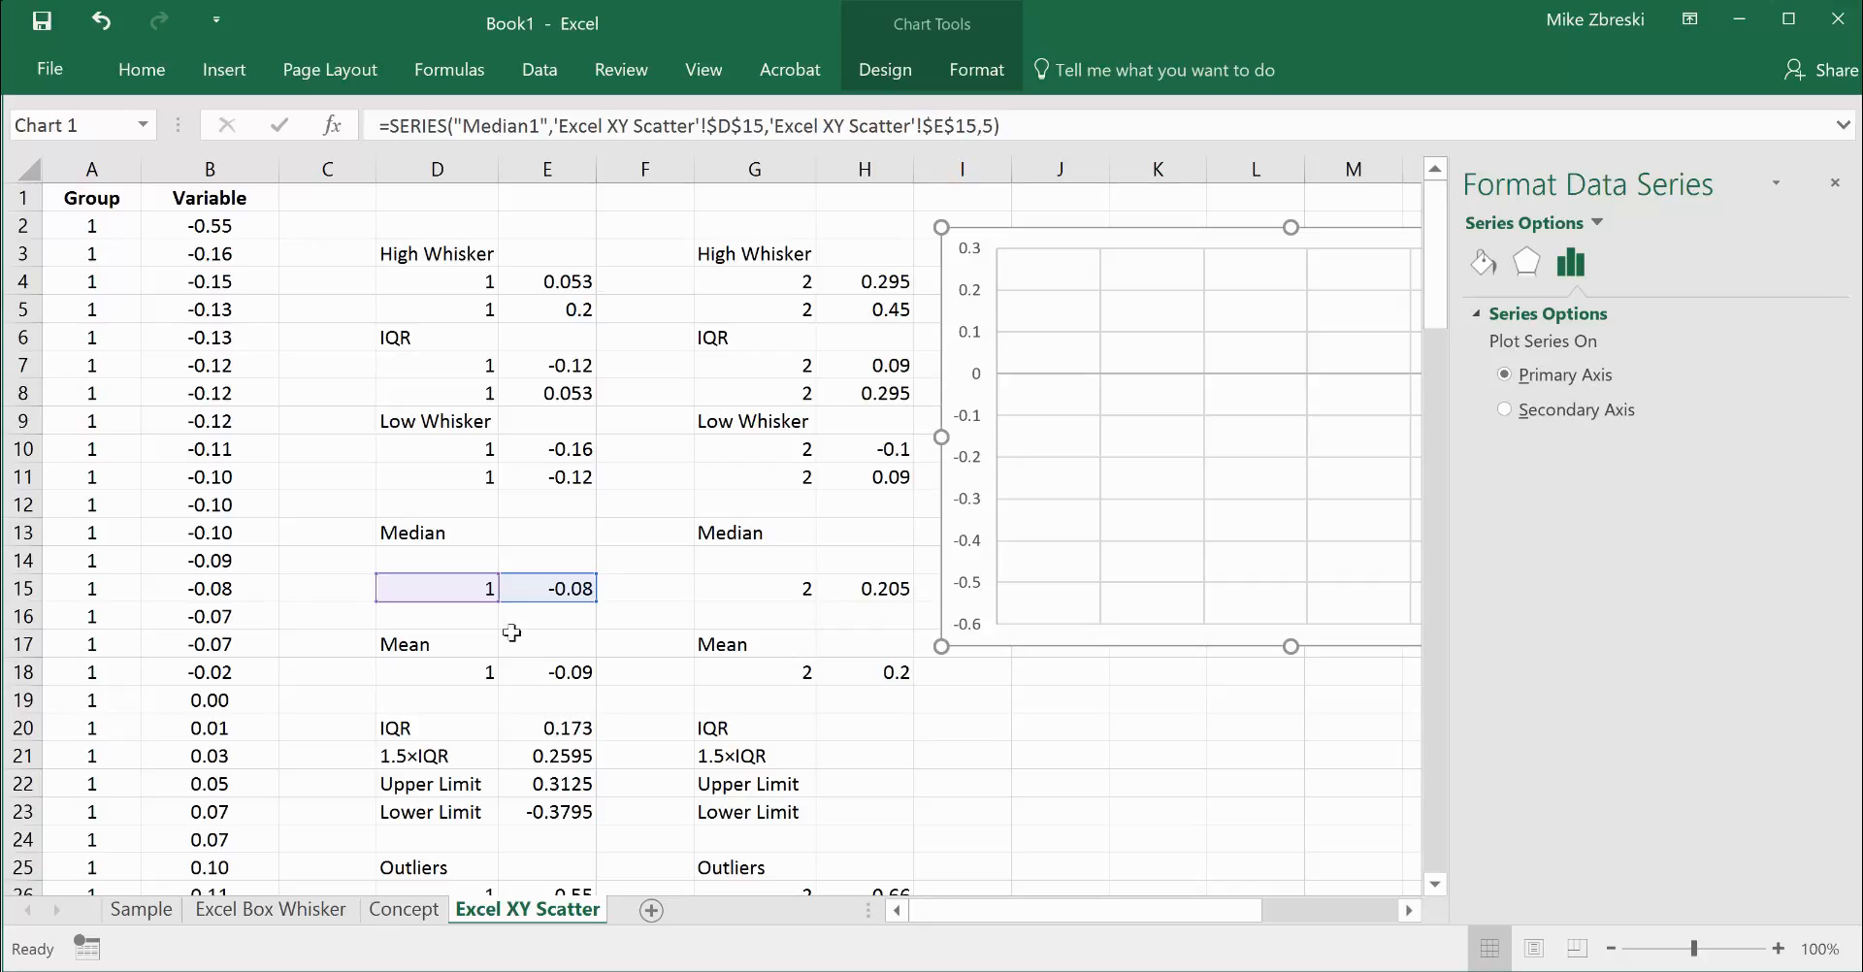
click(579, 609)
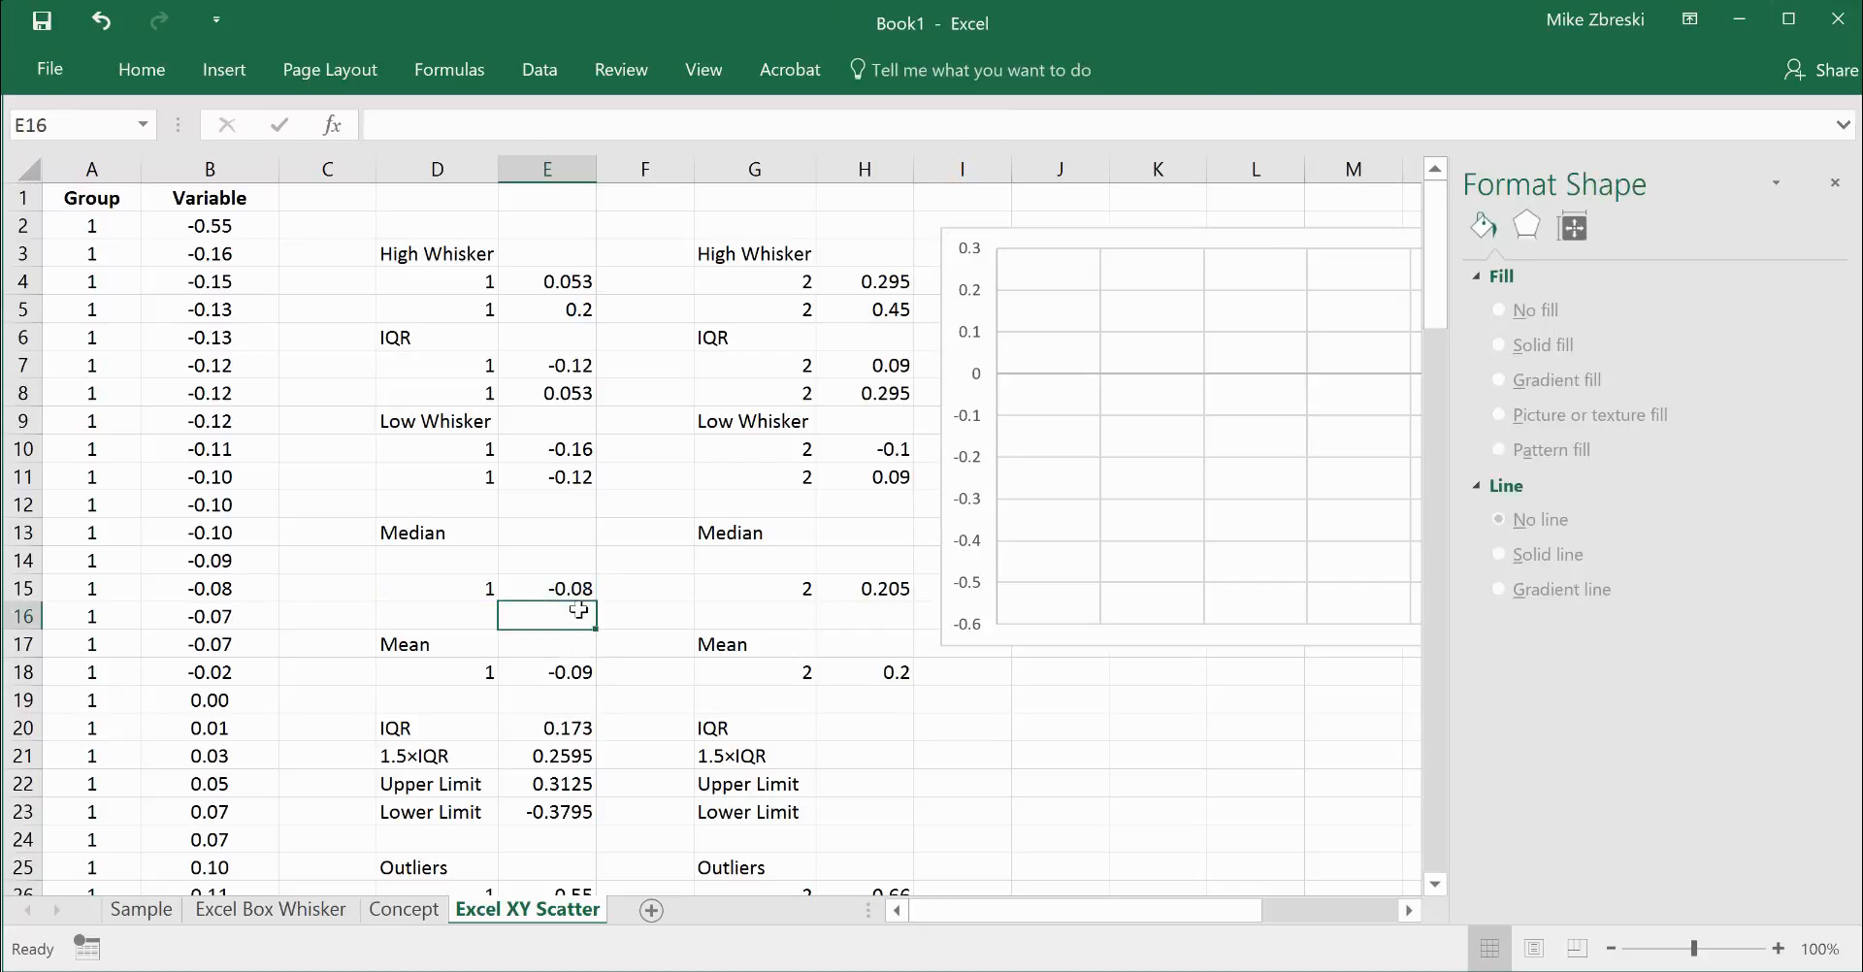
click(553, 563)
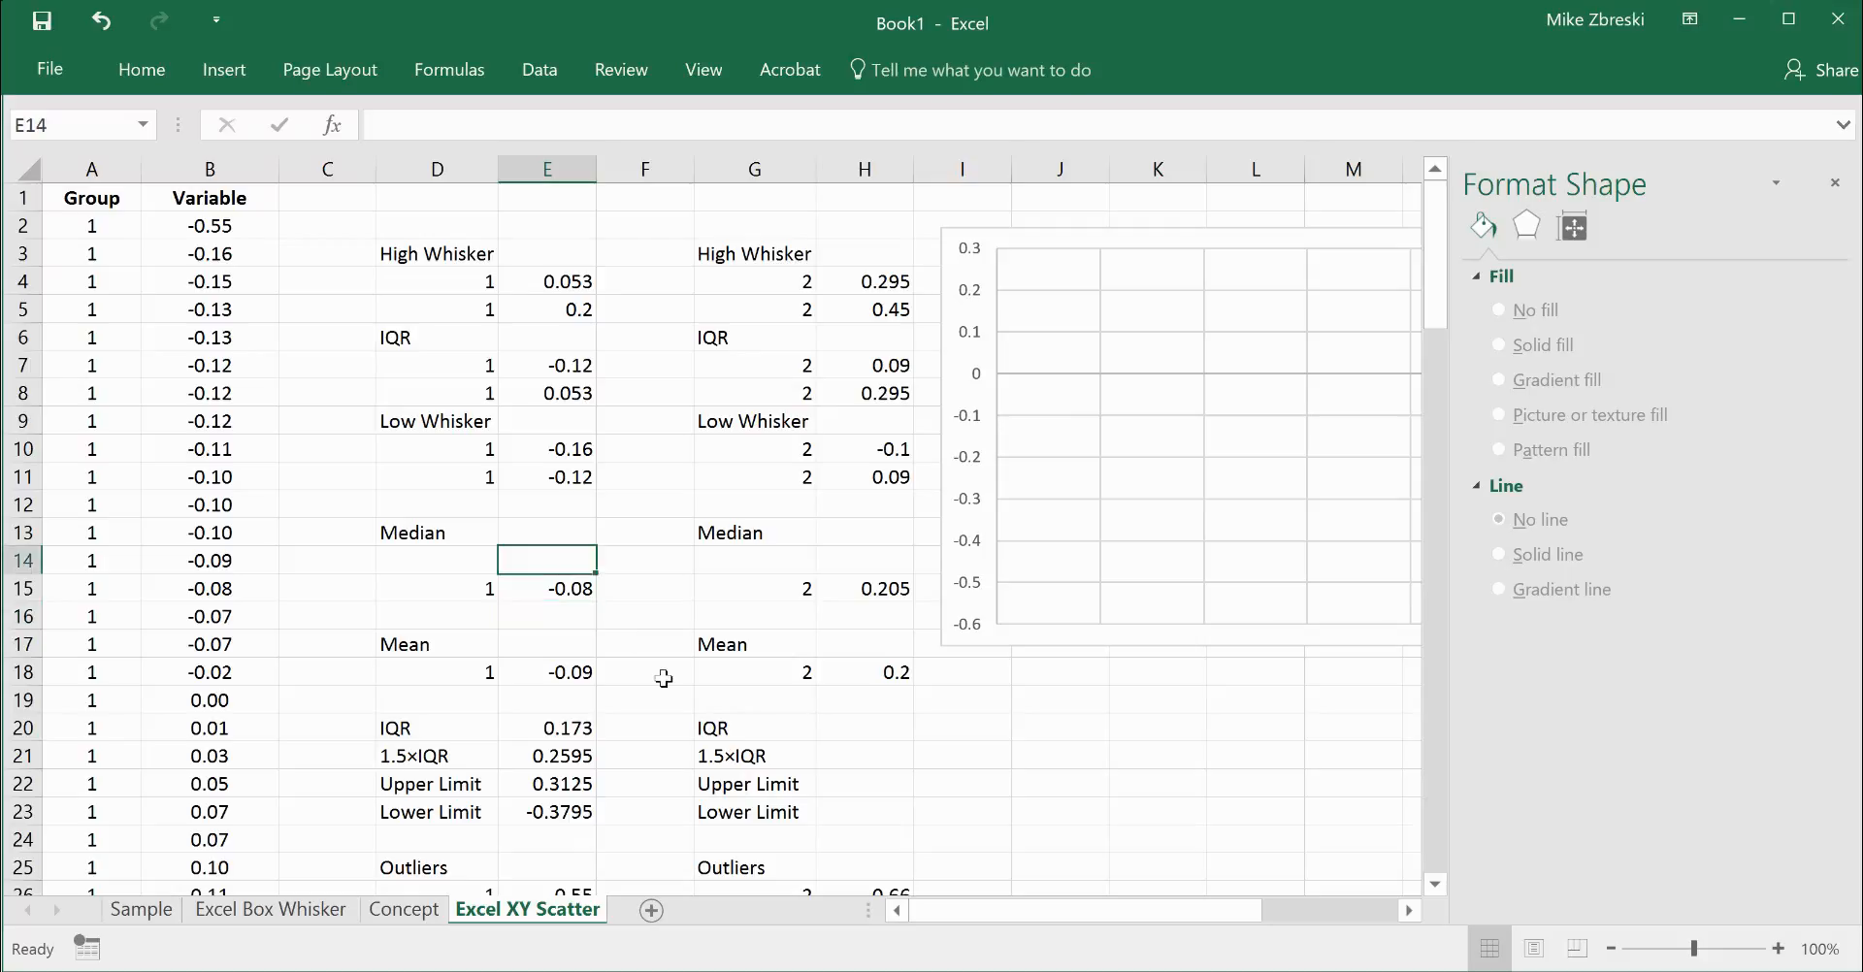
text(-)
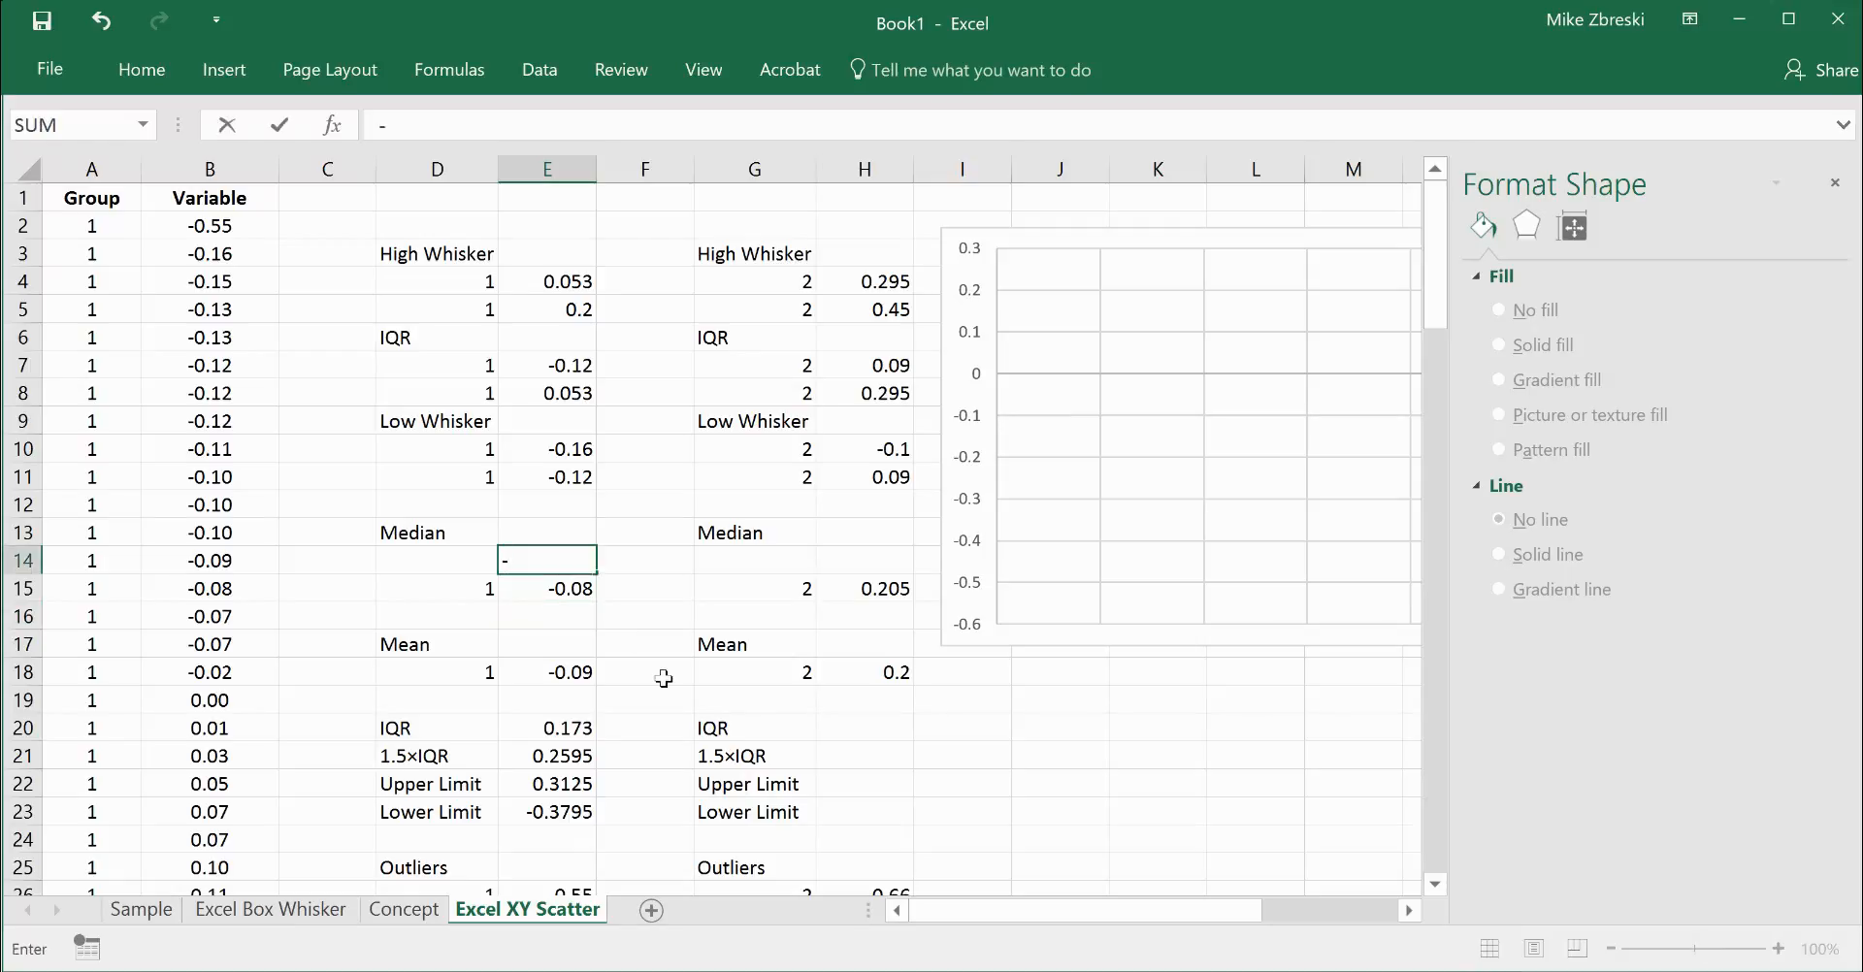
text(0.09)
click(559, 621)
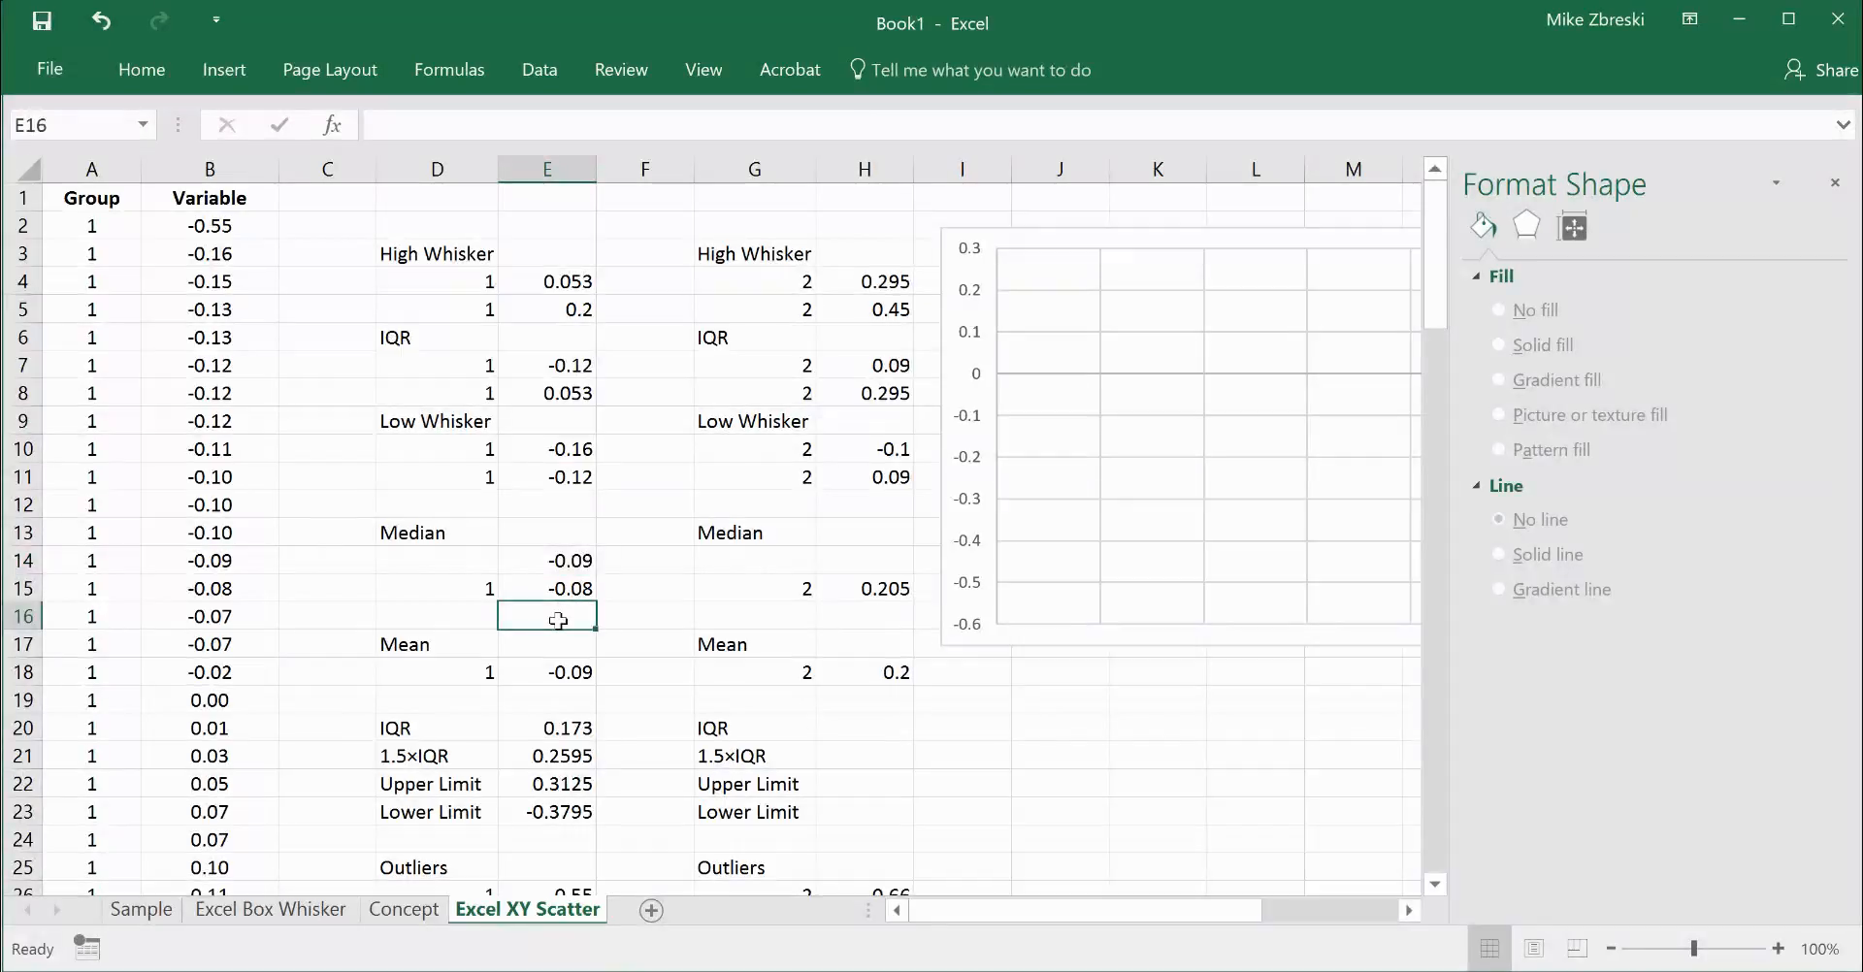
Enter -0.07 in E16 below group 1's median value, and group number 1 in D14 and D16.
text(-.07)
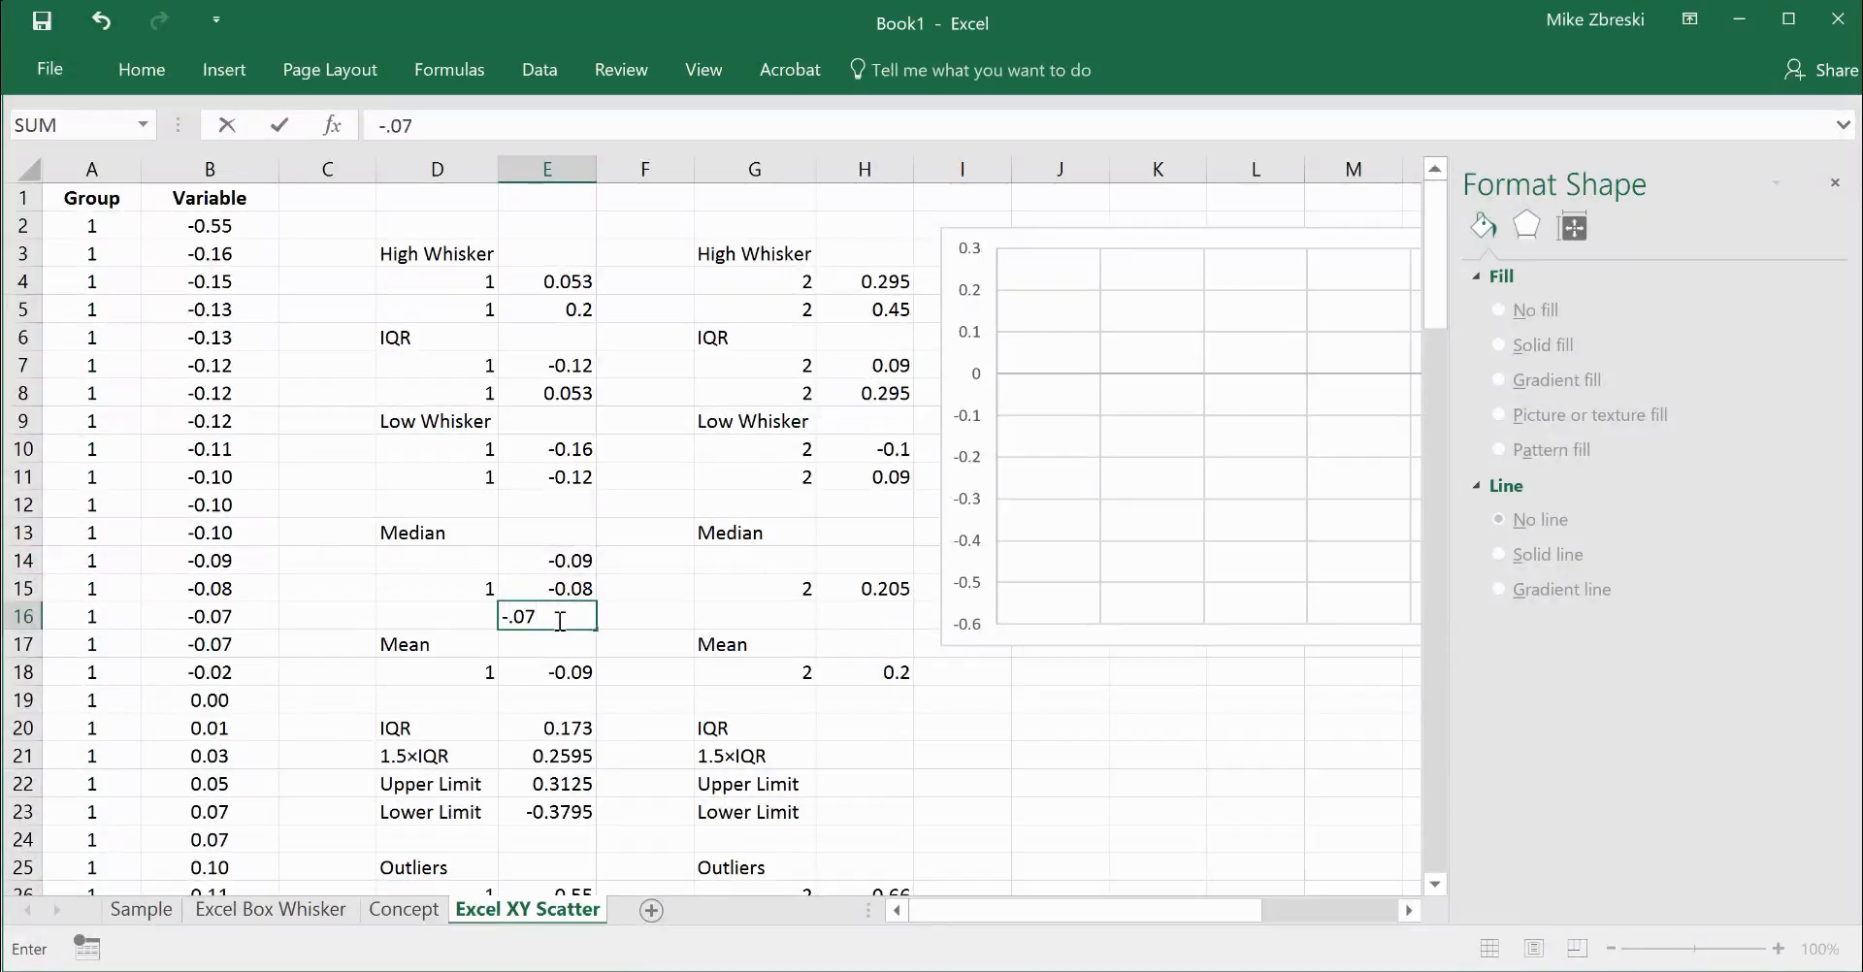
key(Return)
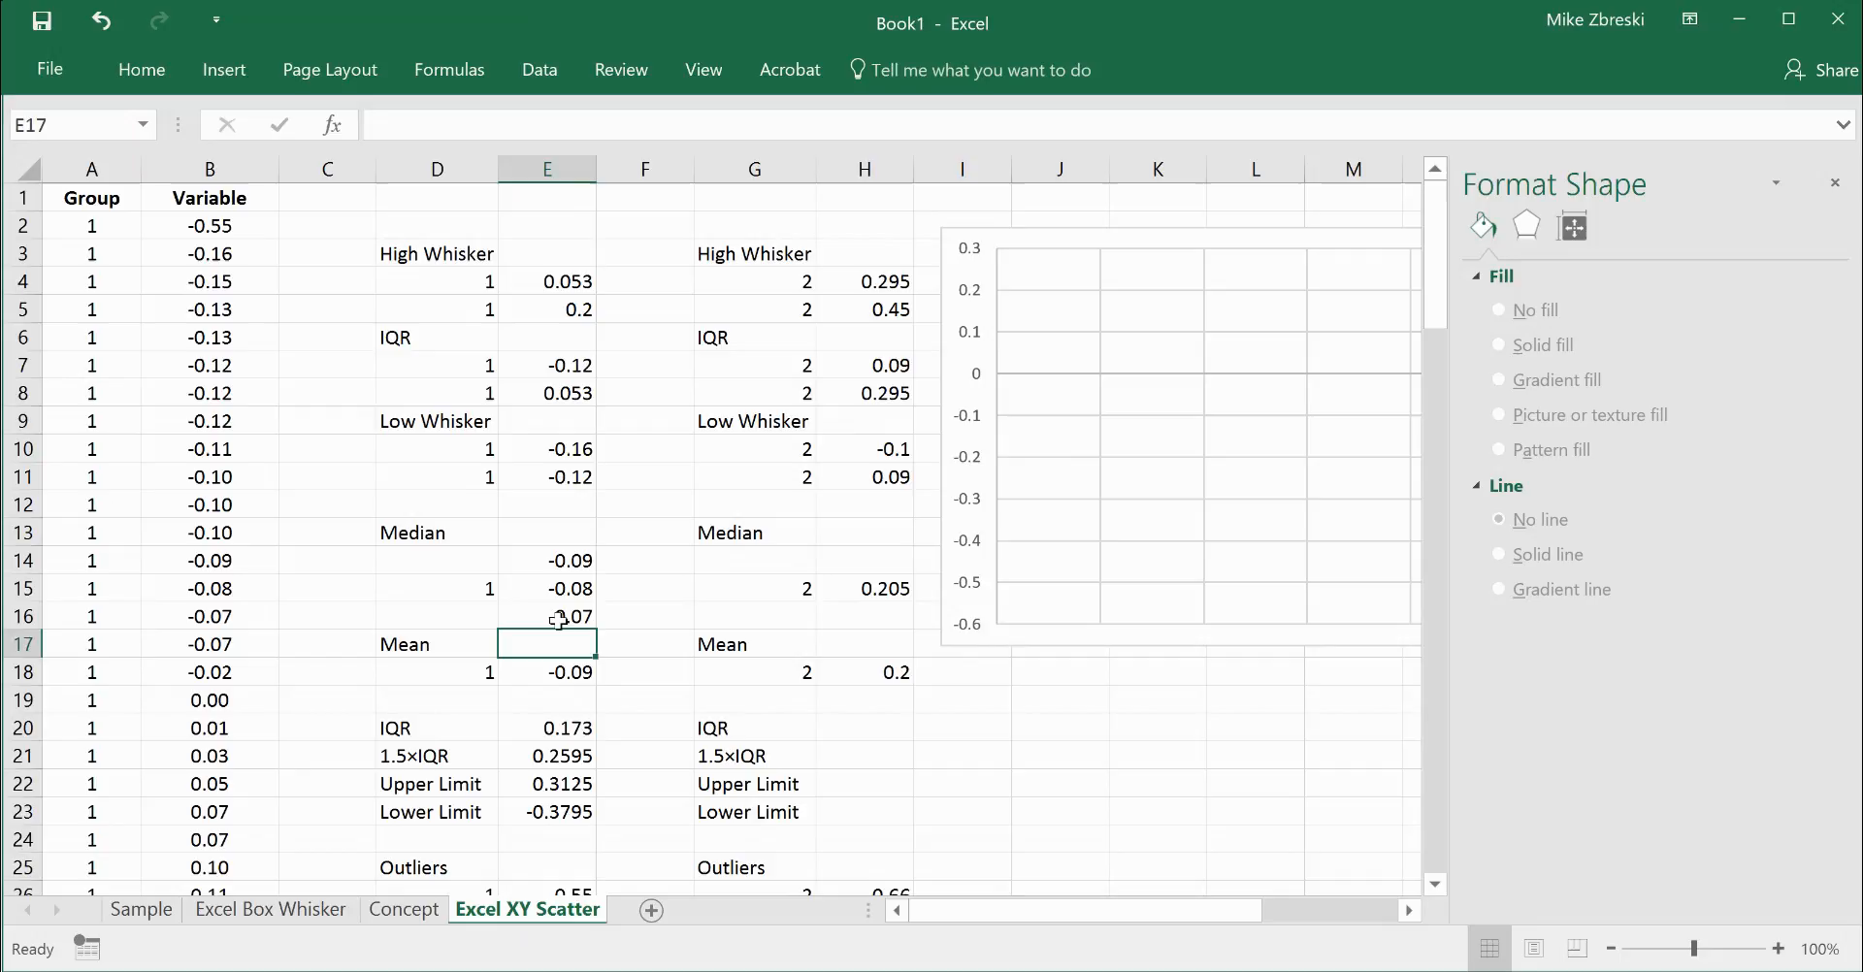
click(464, 557)
text(1)
click(478, 614)
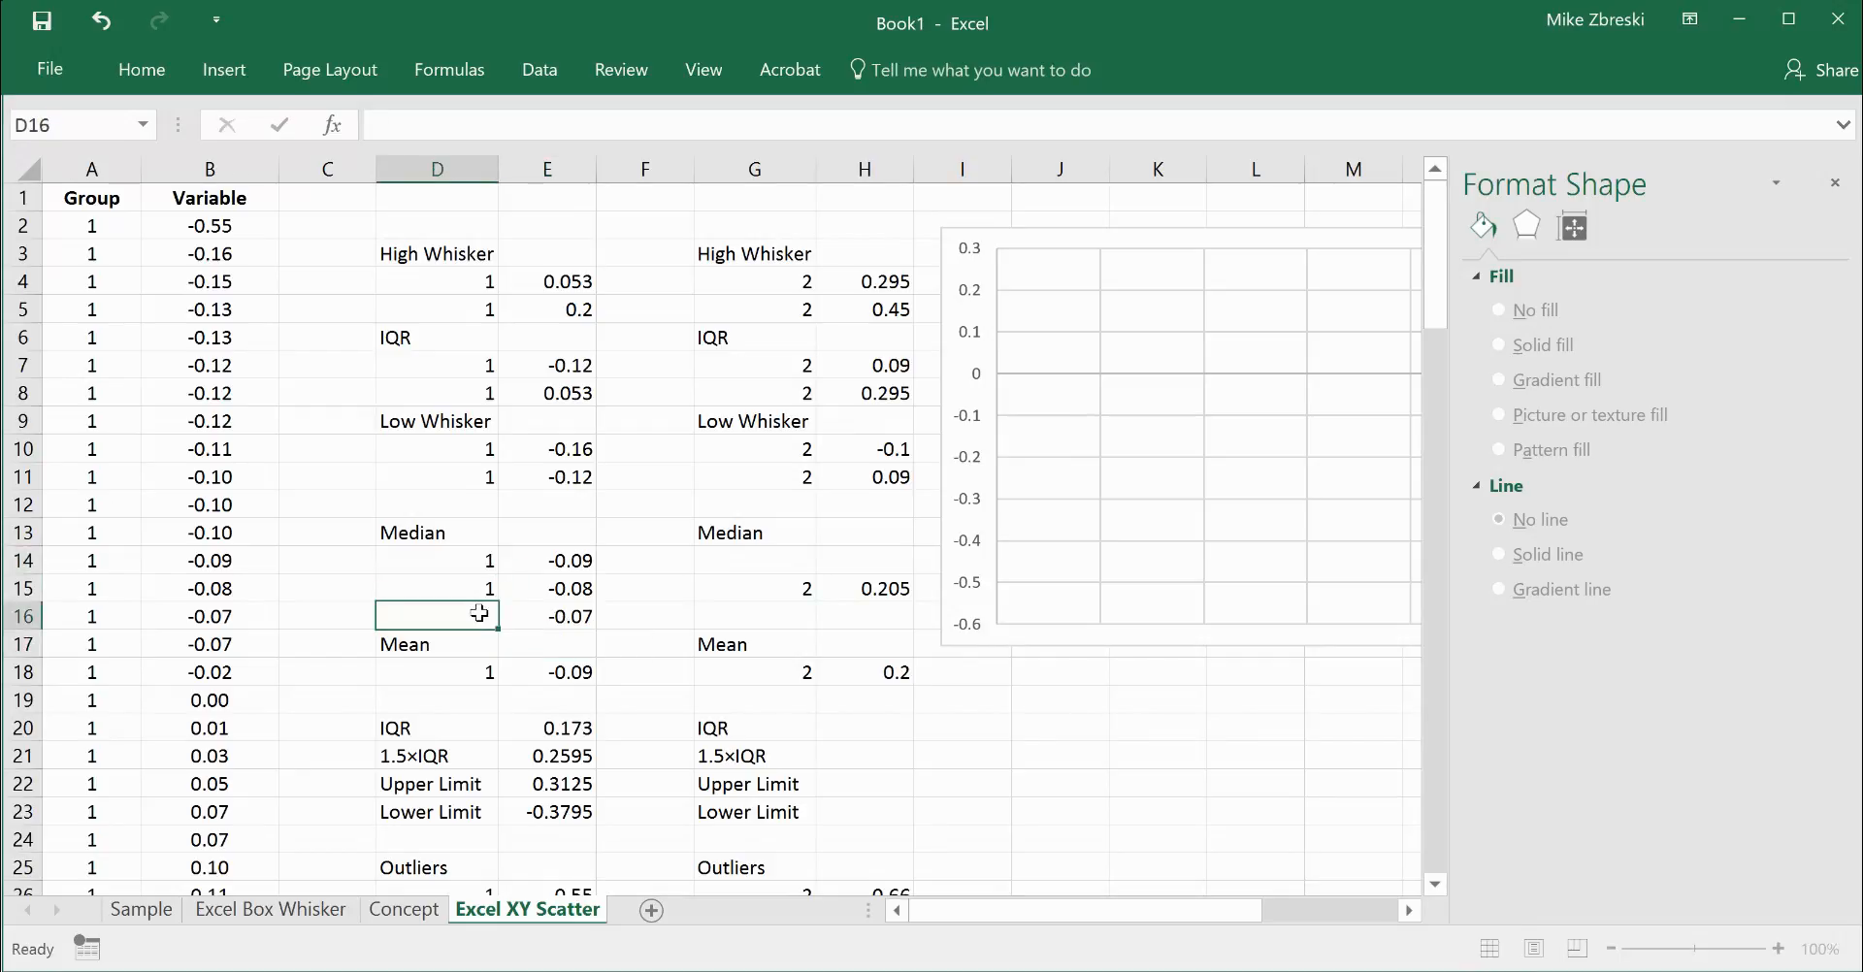
text(1)
click(922, 722)
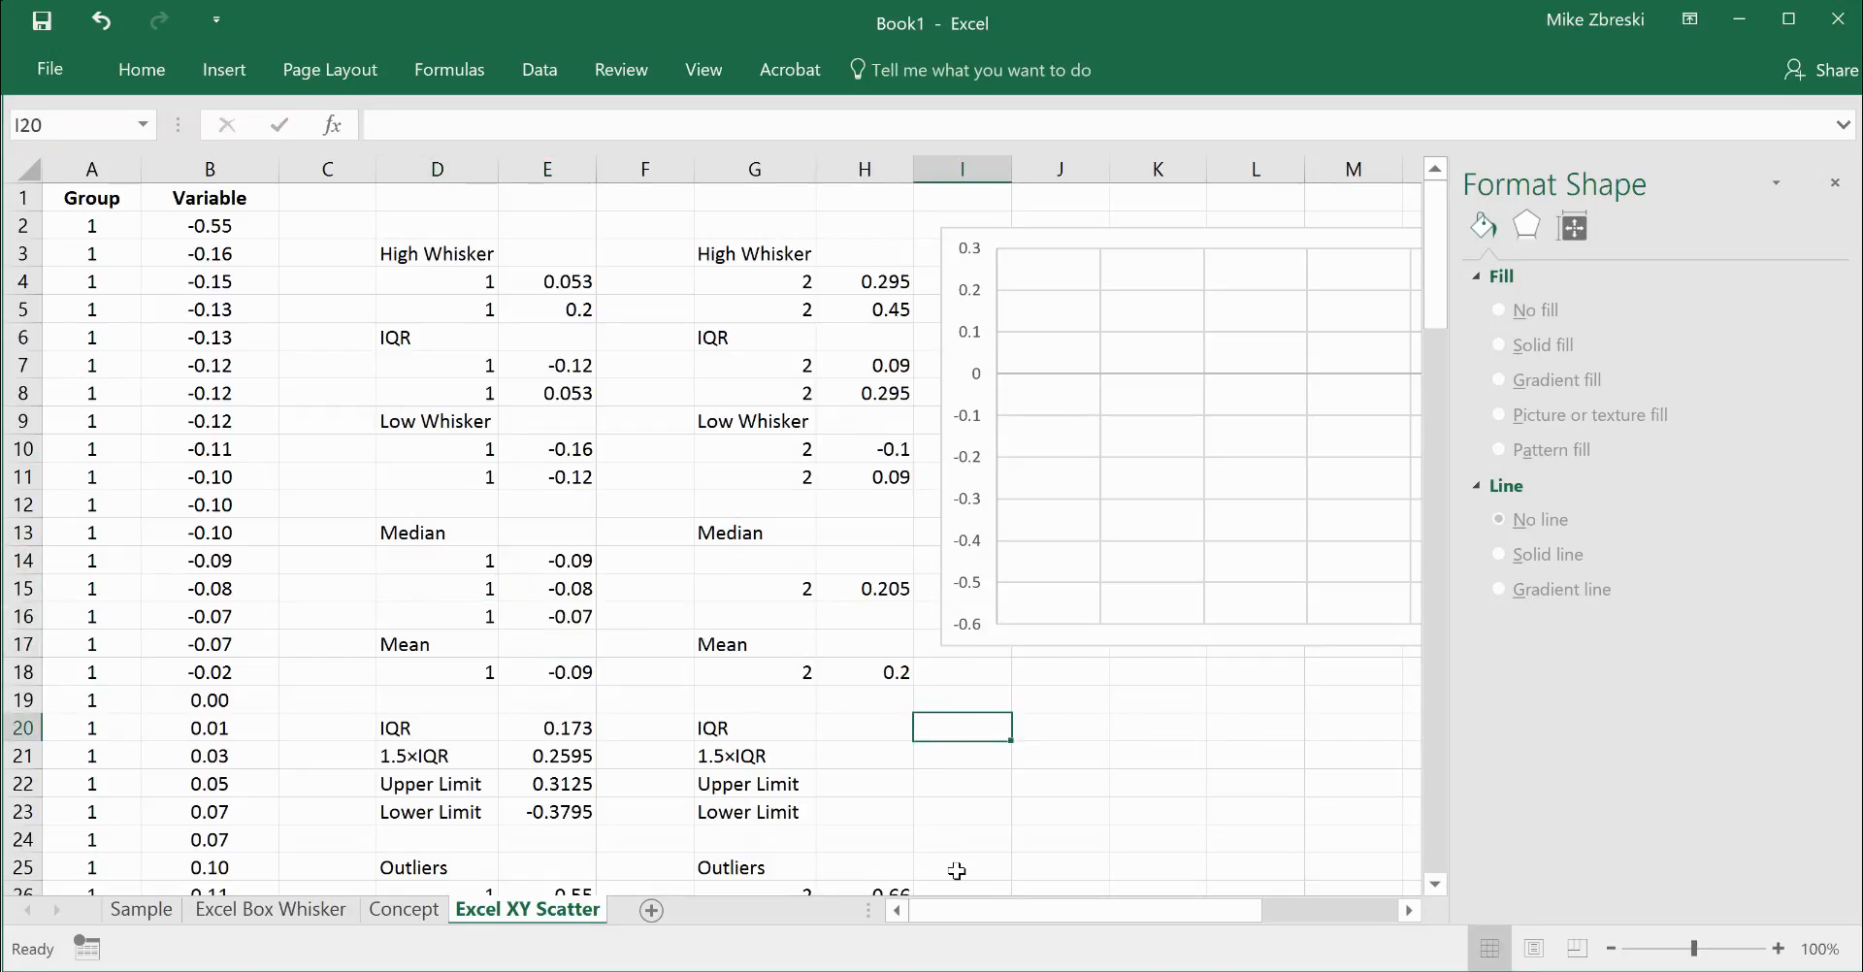
Extend the chart's Median1 series to use D14:D16 for X values and E14:E16 for Y values.
drag(978, 914, 1082, 920)
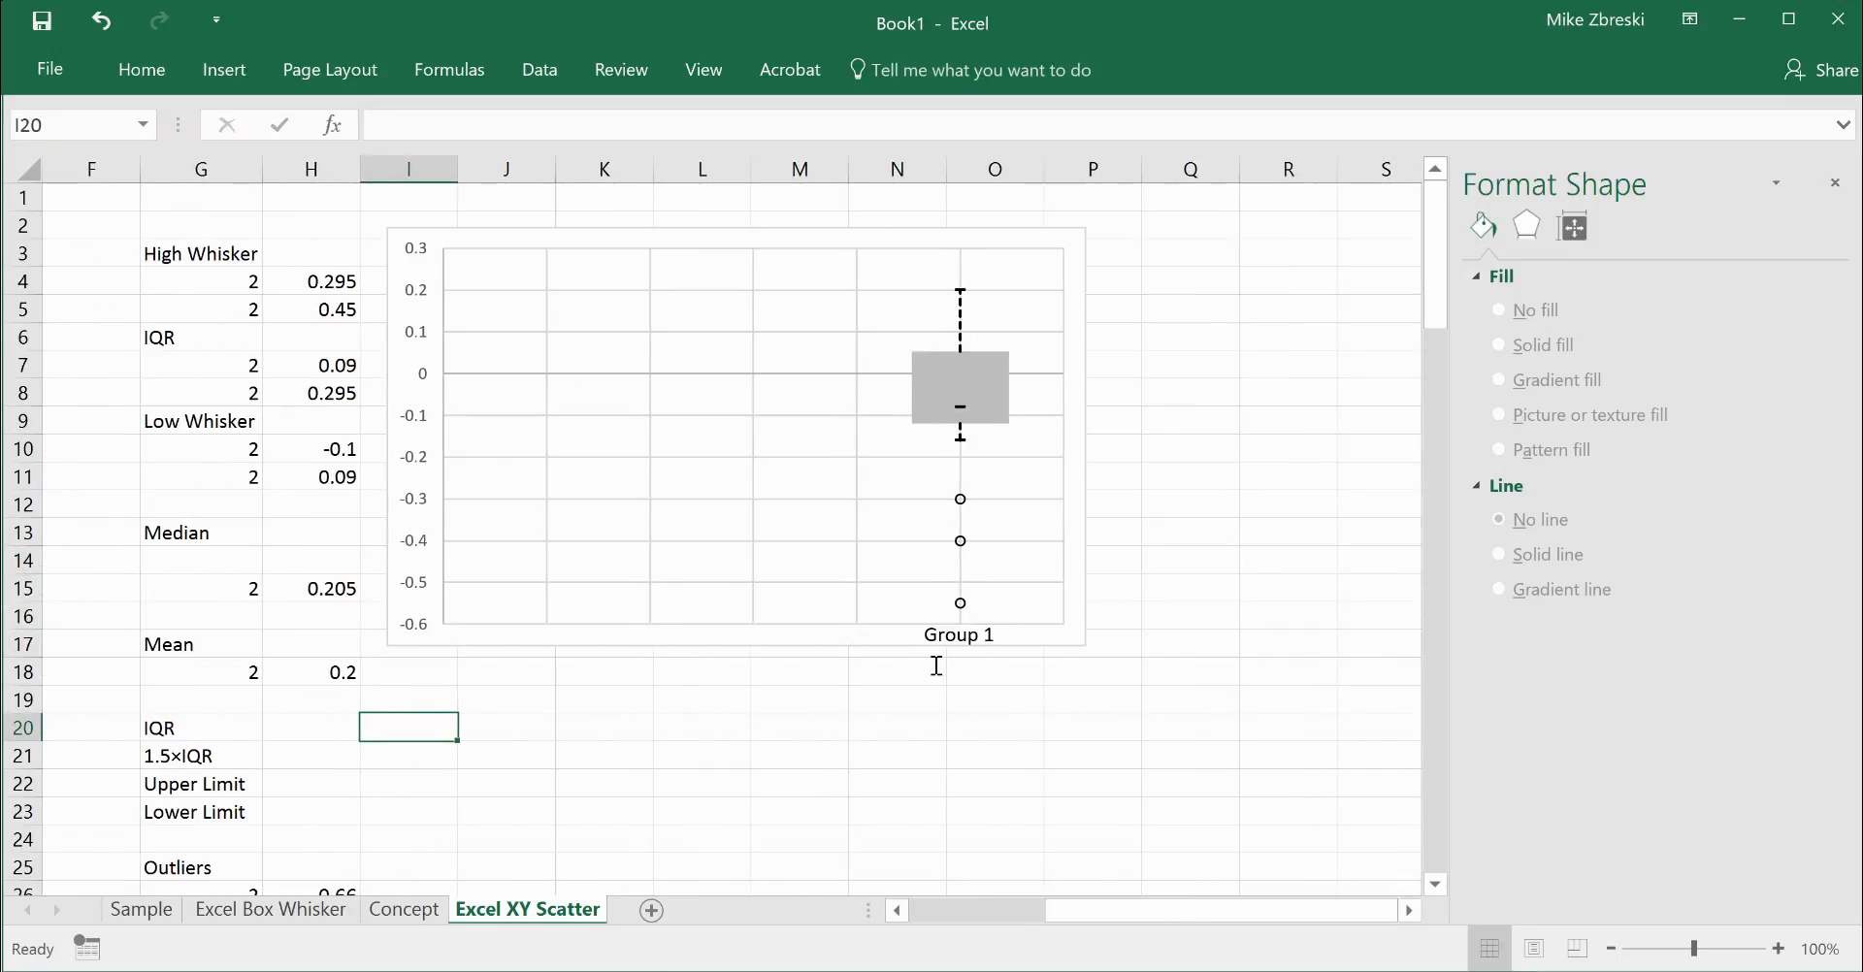
click(719, 418)
click(719, 357)
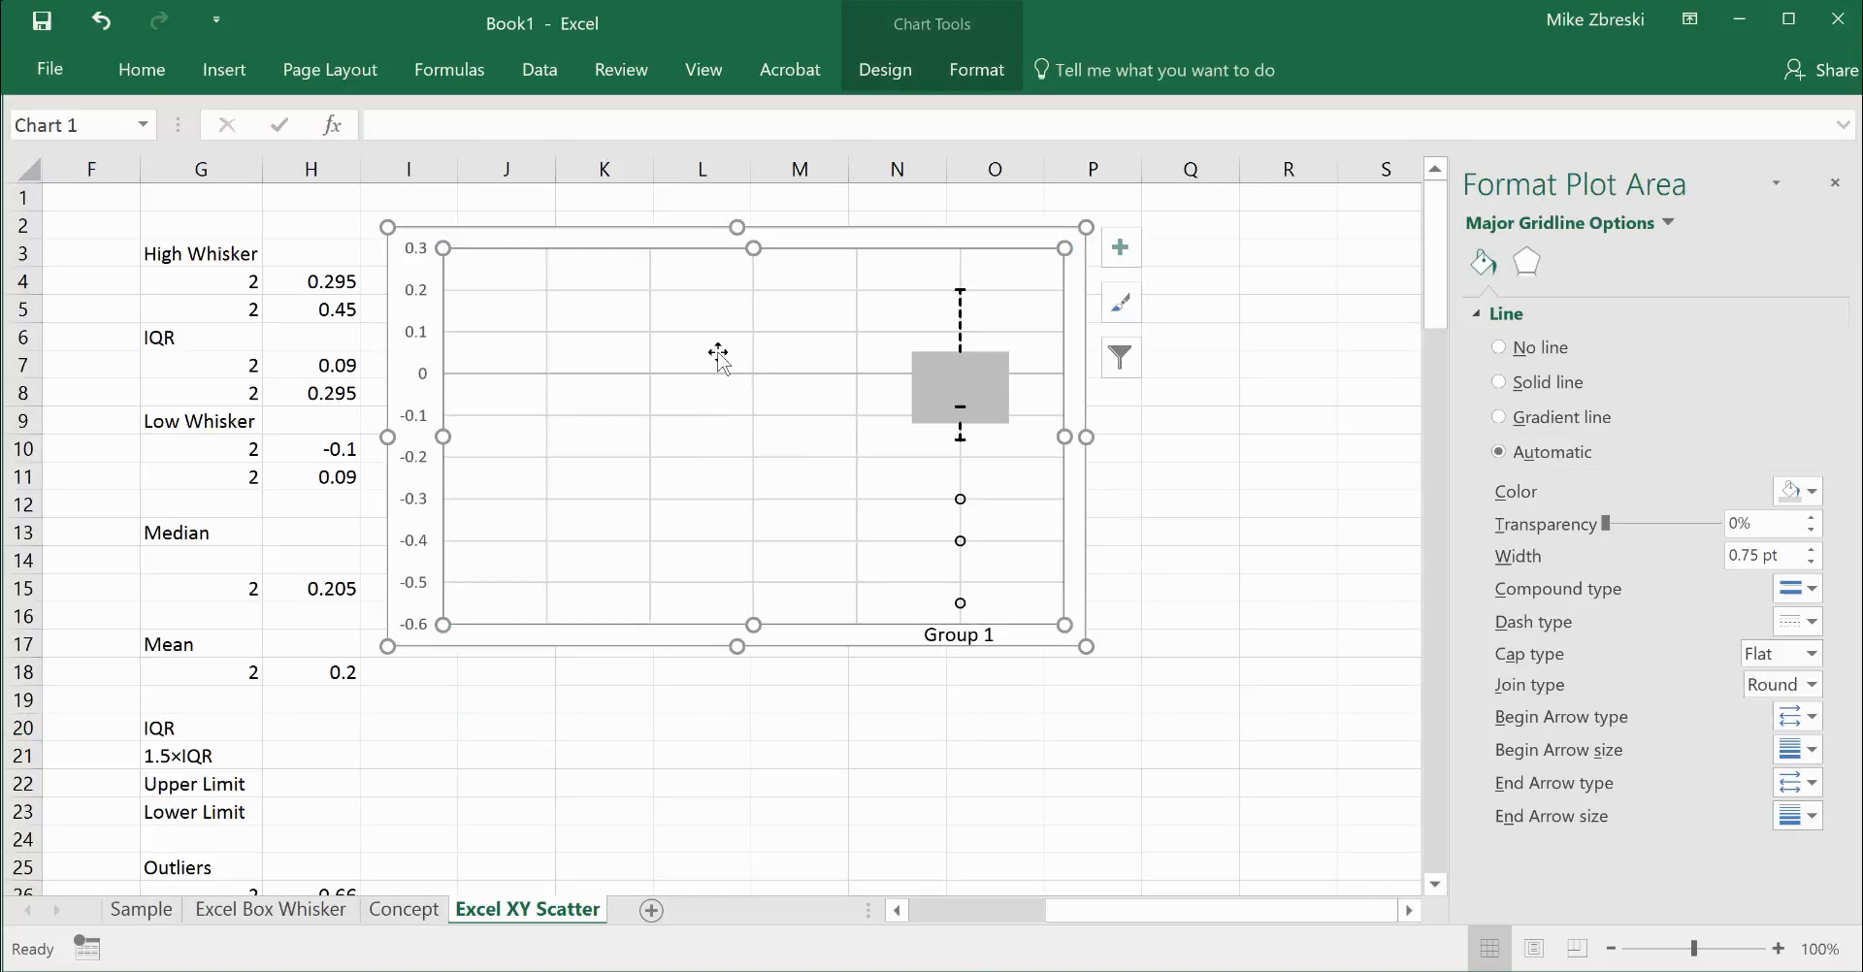
click(884, 68)
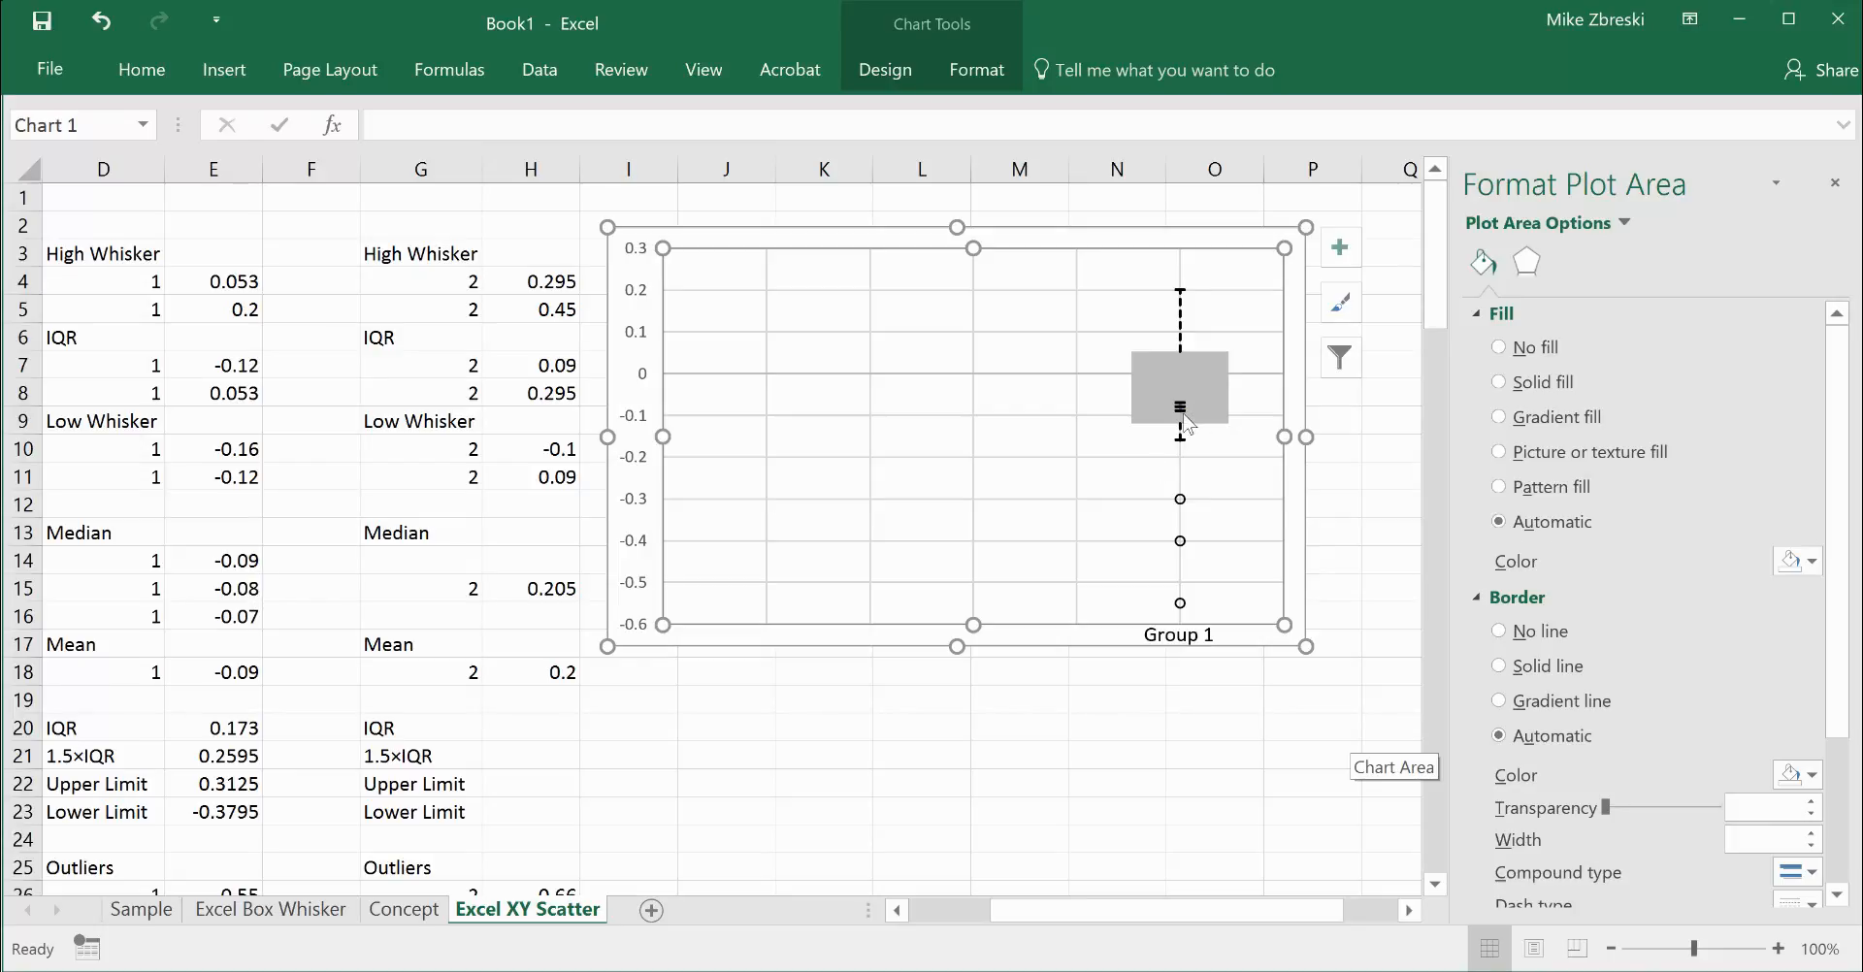
Set the Median1 series' markers to None.
ctrl+scroll(1183, 418, up, 2)
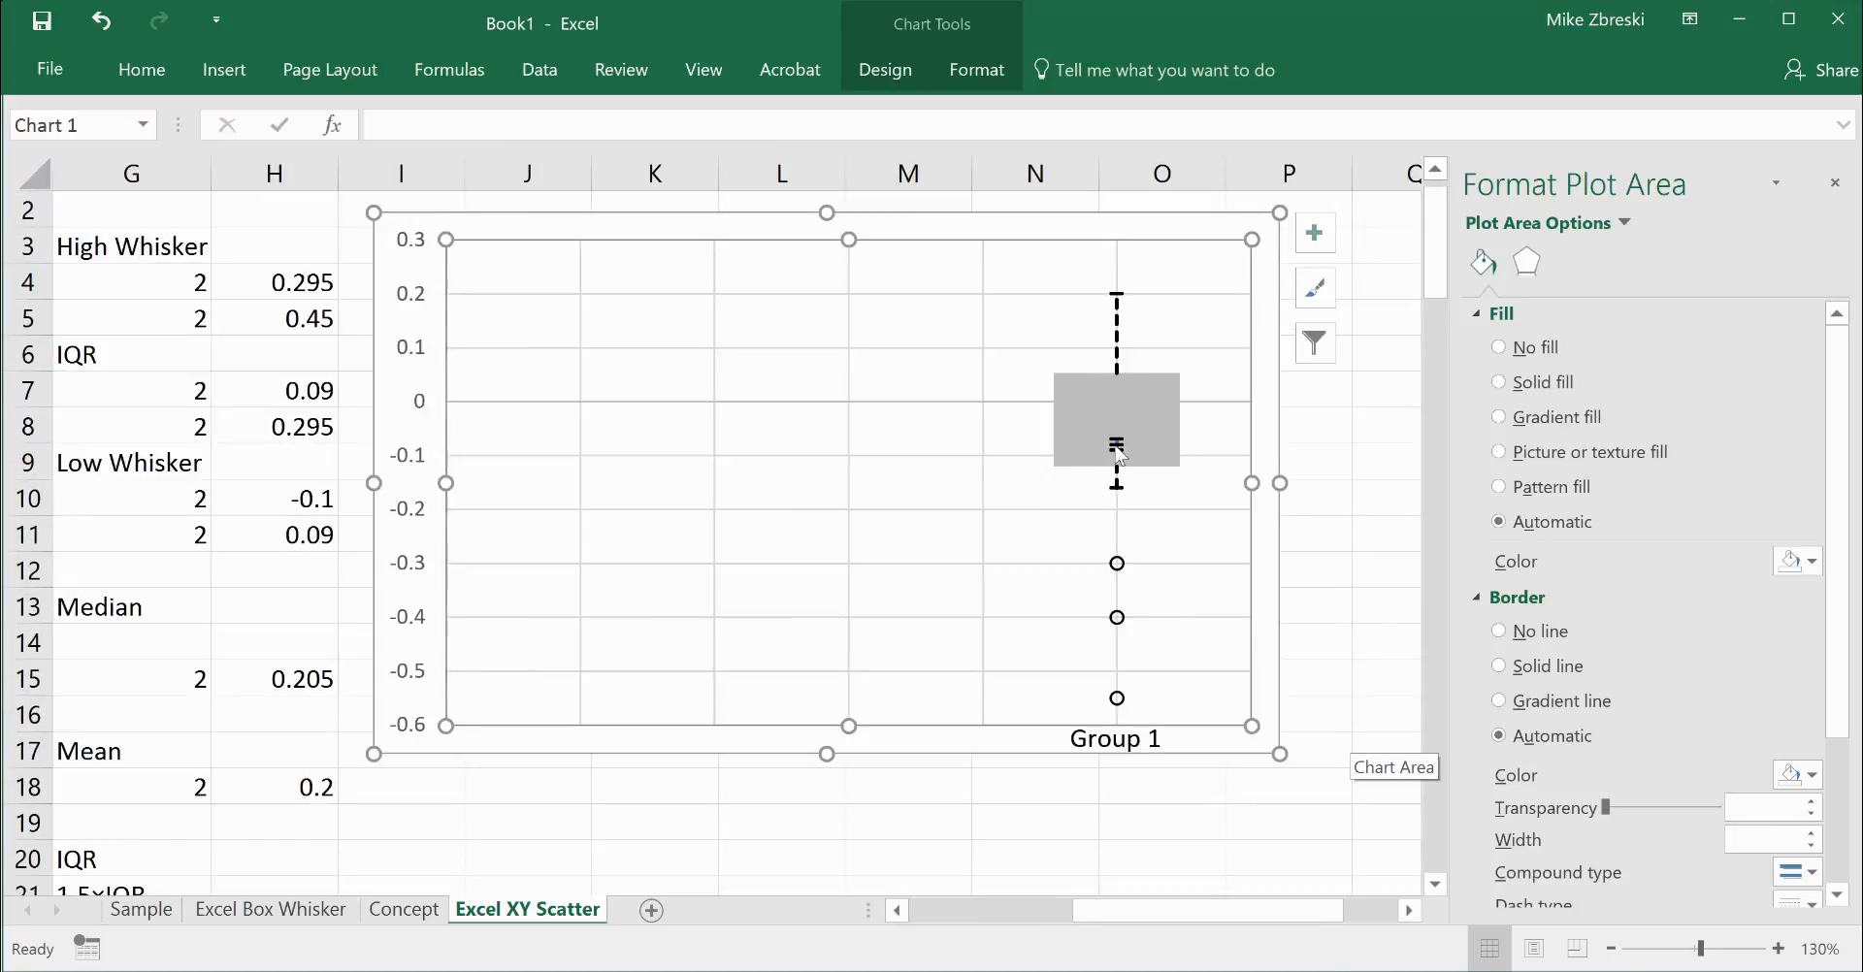
click(1116, 447)
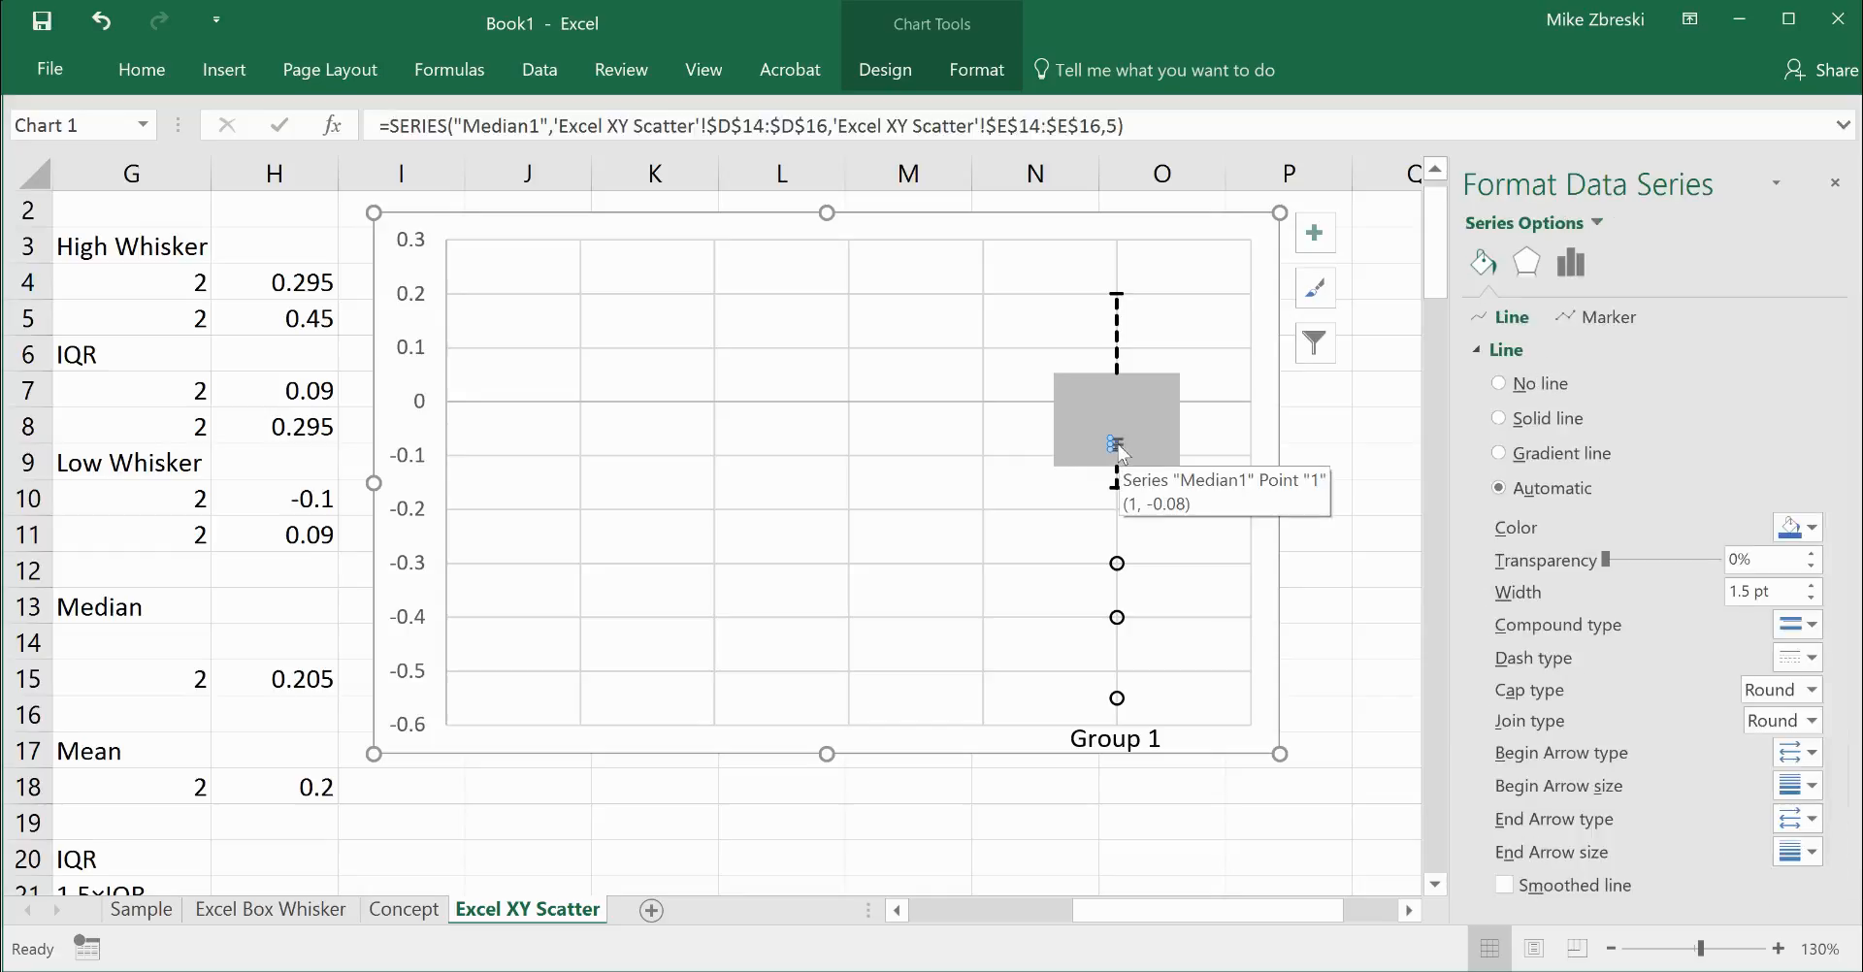
click(1609, 318)
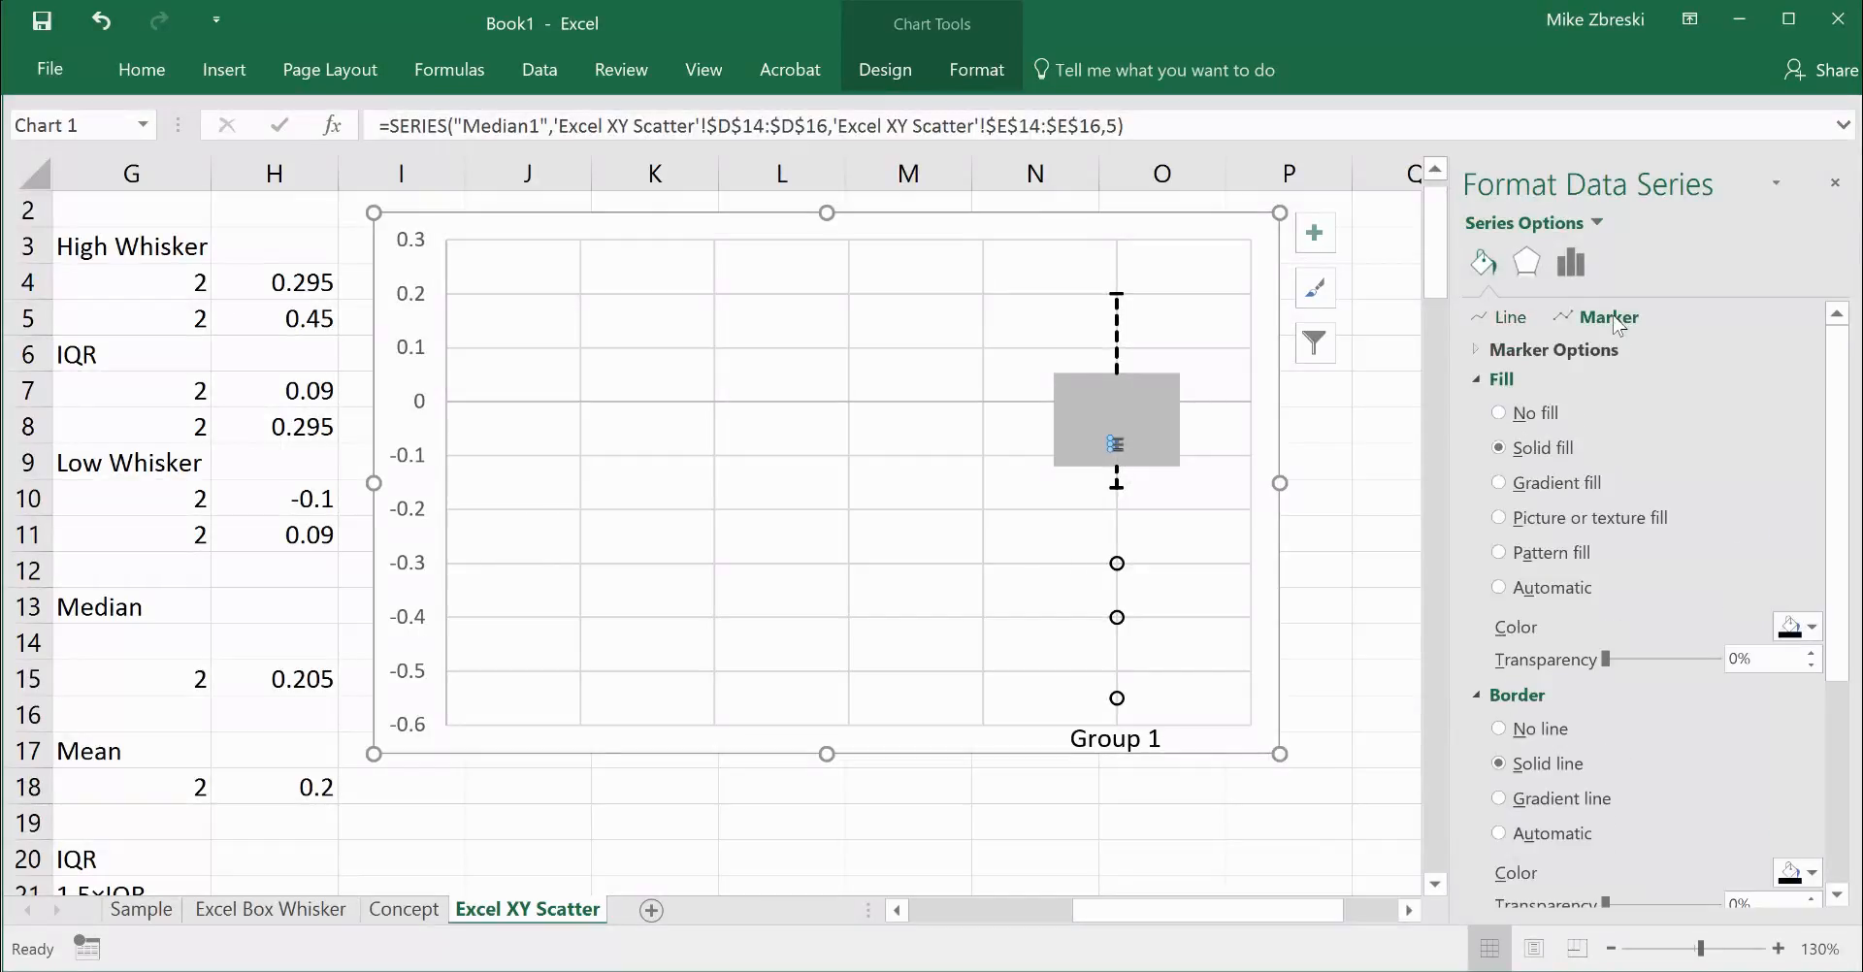
click(1523, 349)
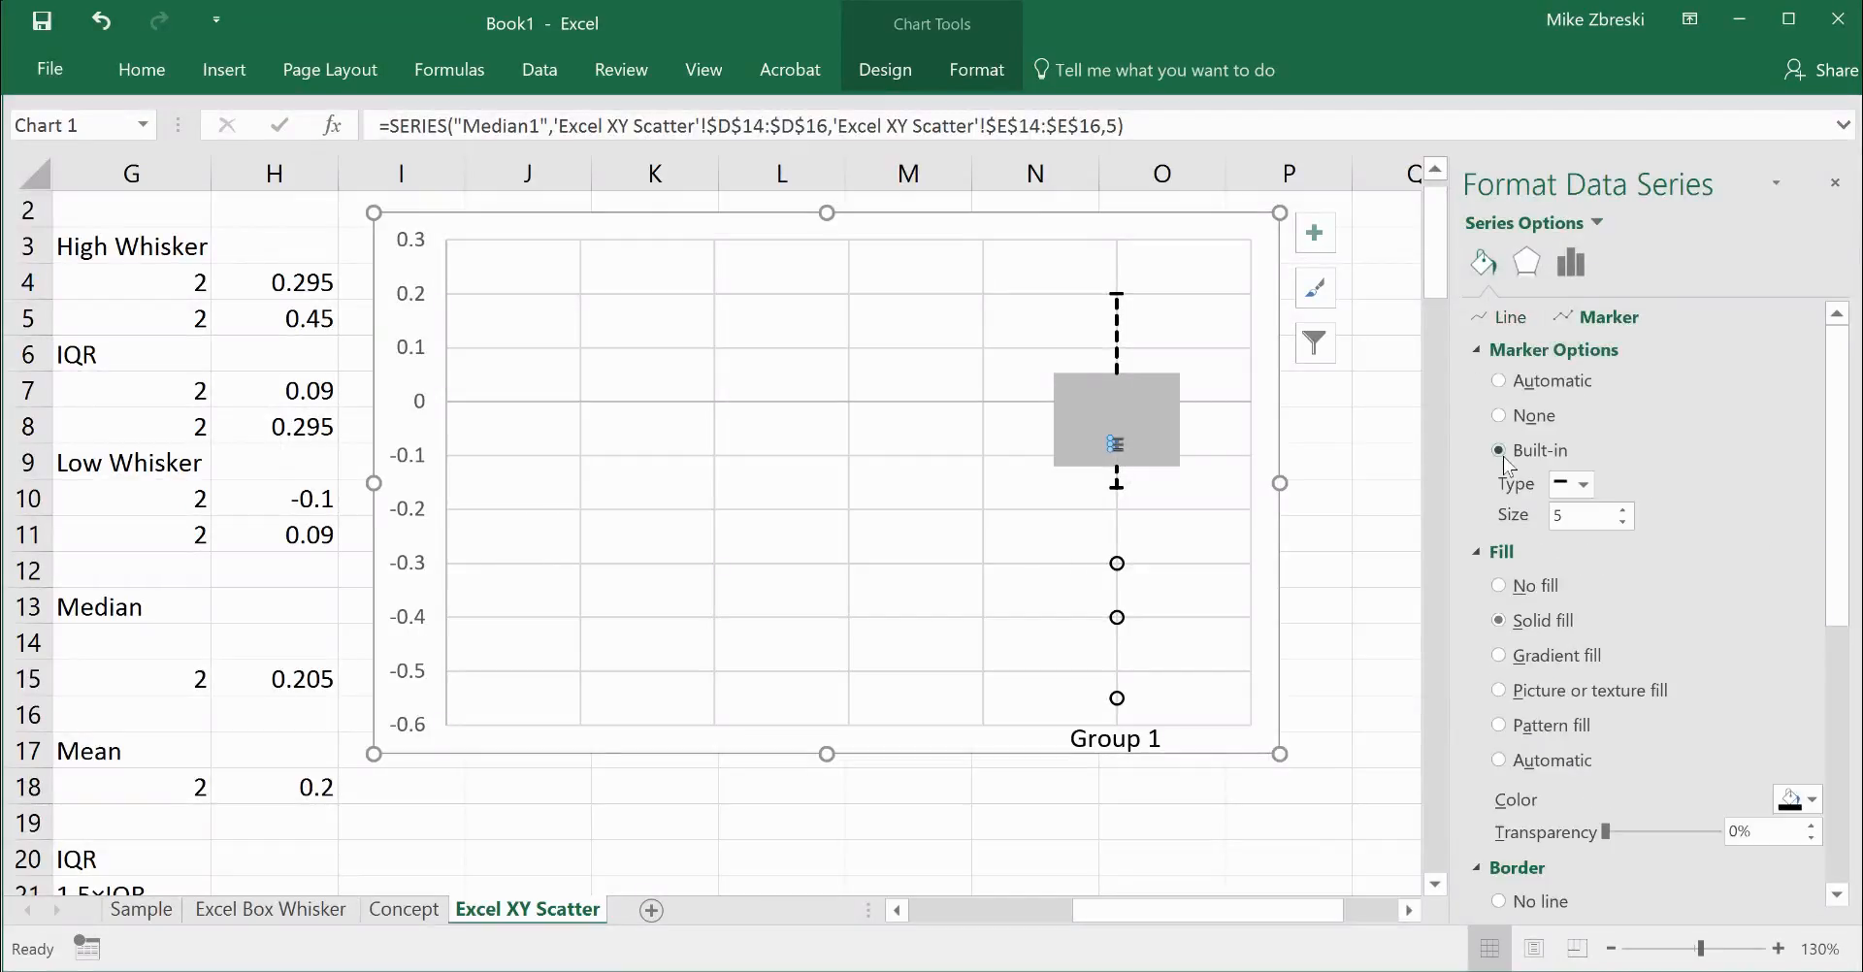
click(1500, 416)
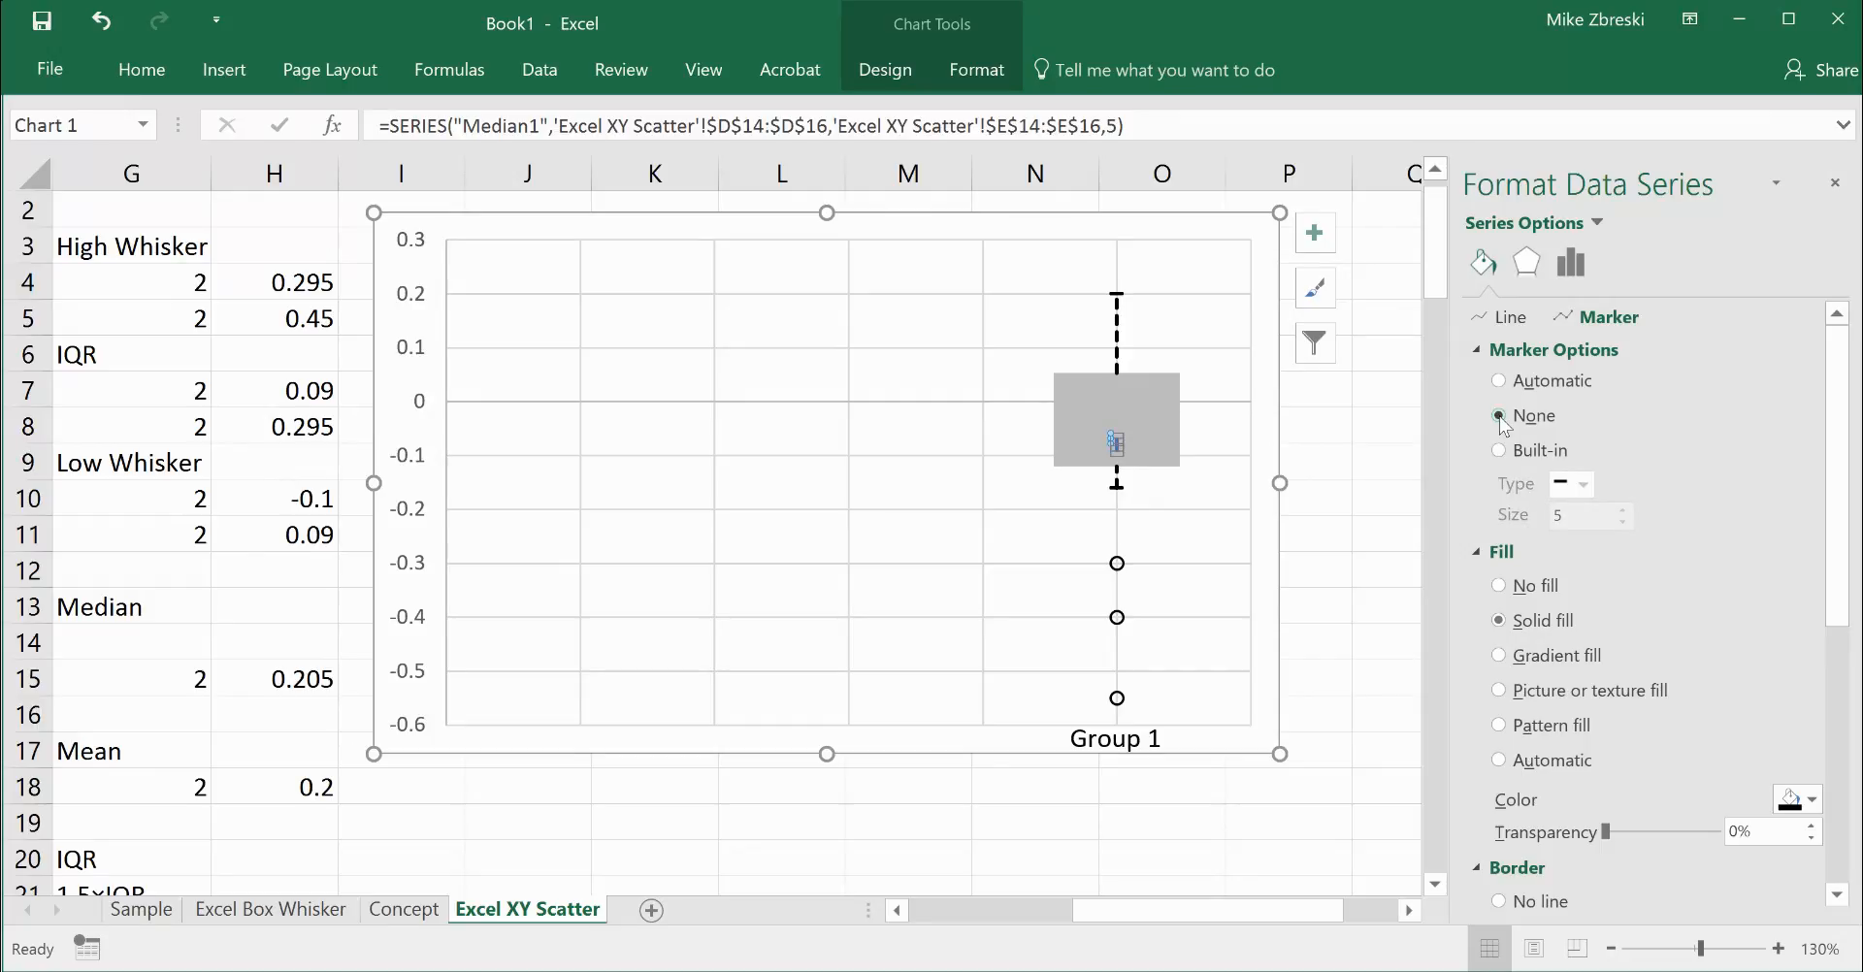
click(1368, 448)
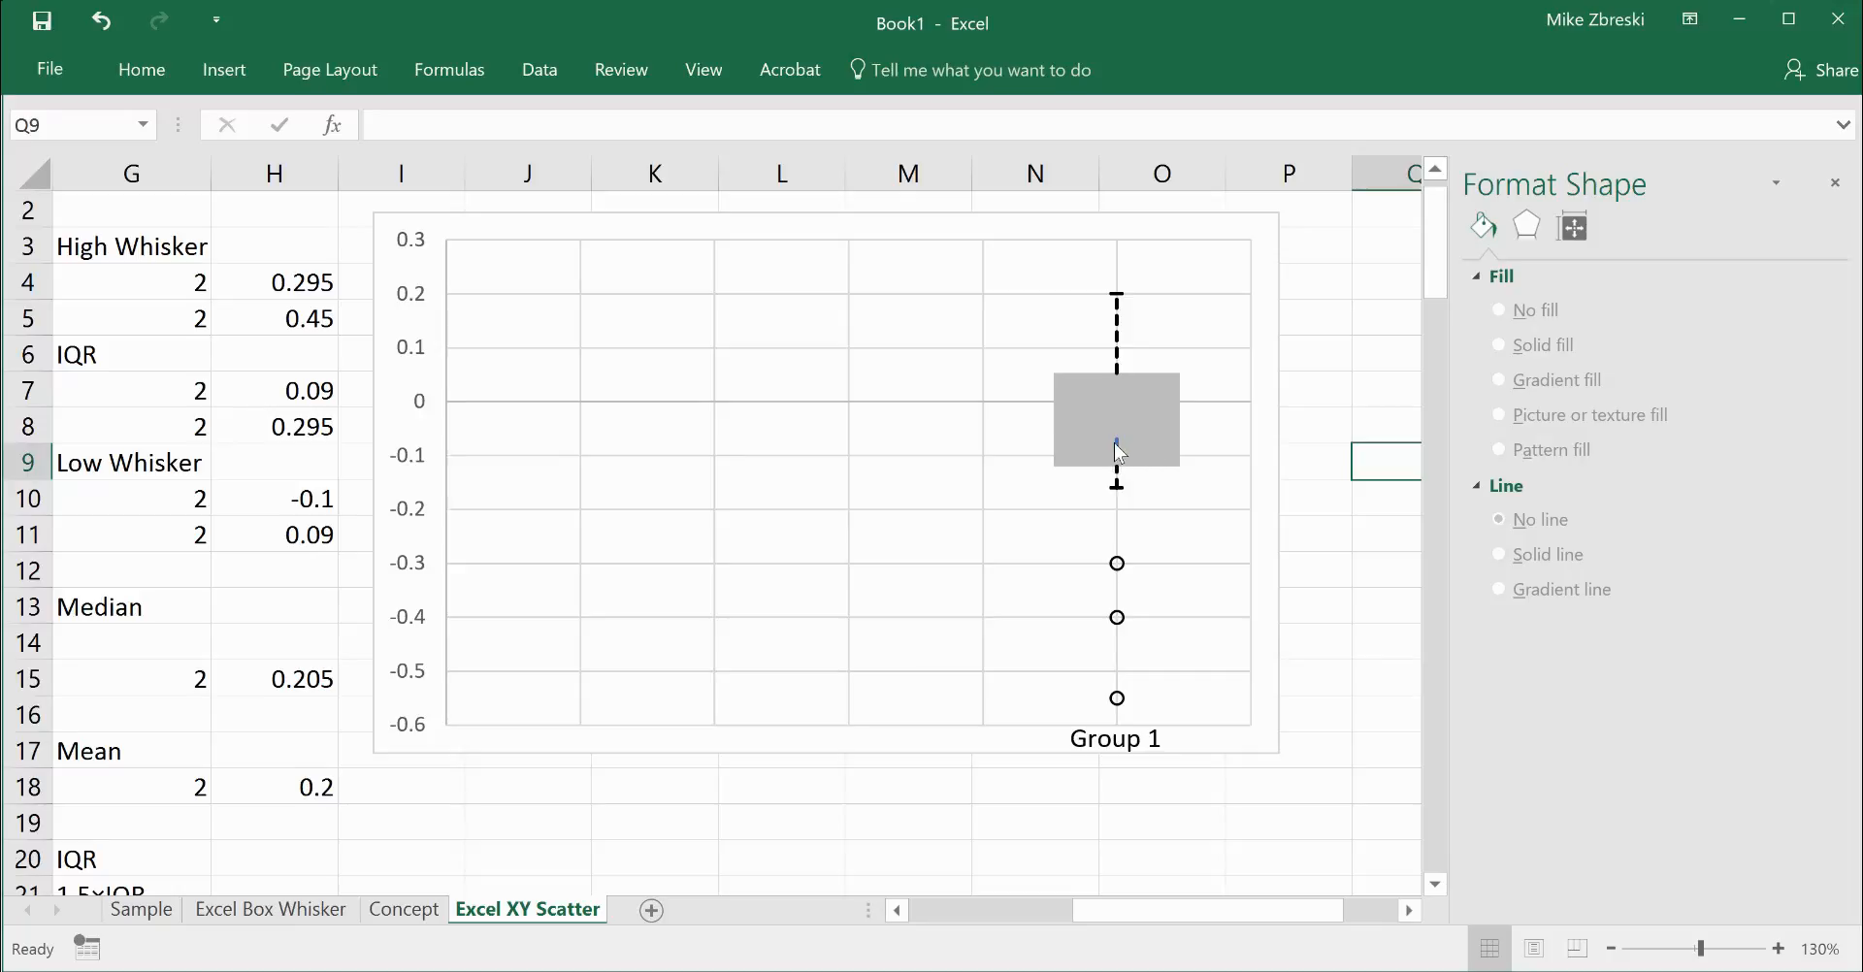
Format the Median1 series line as solid black, 50 pt wide, with a flat cap.
click(1115, 442)
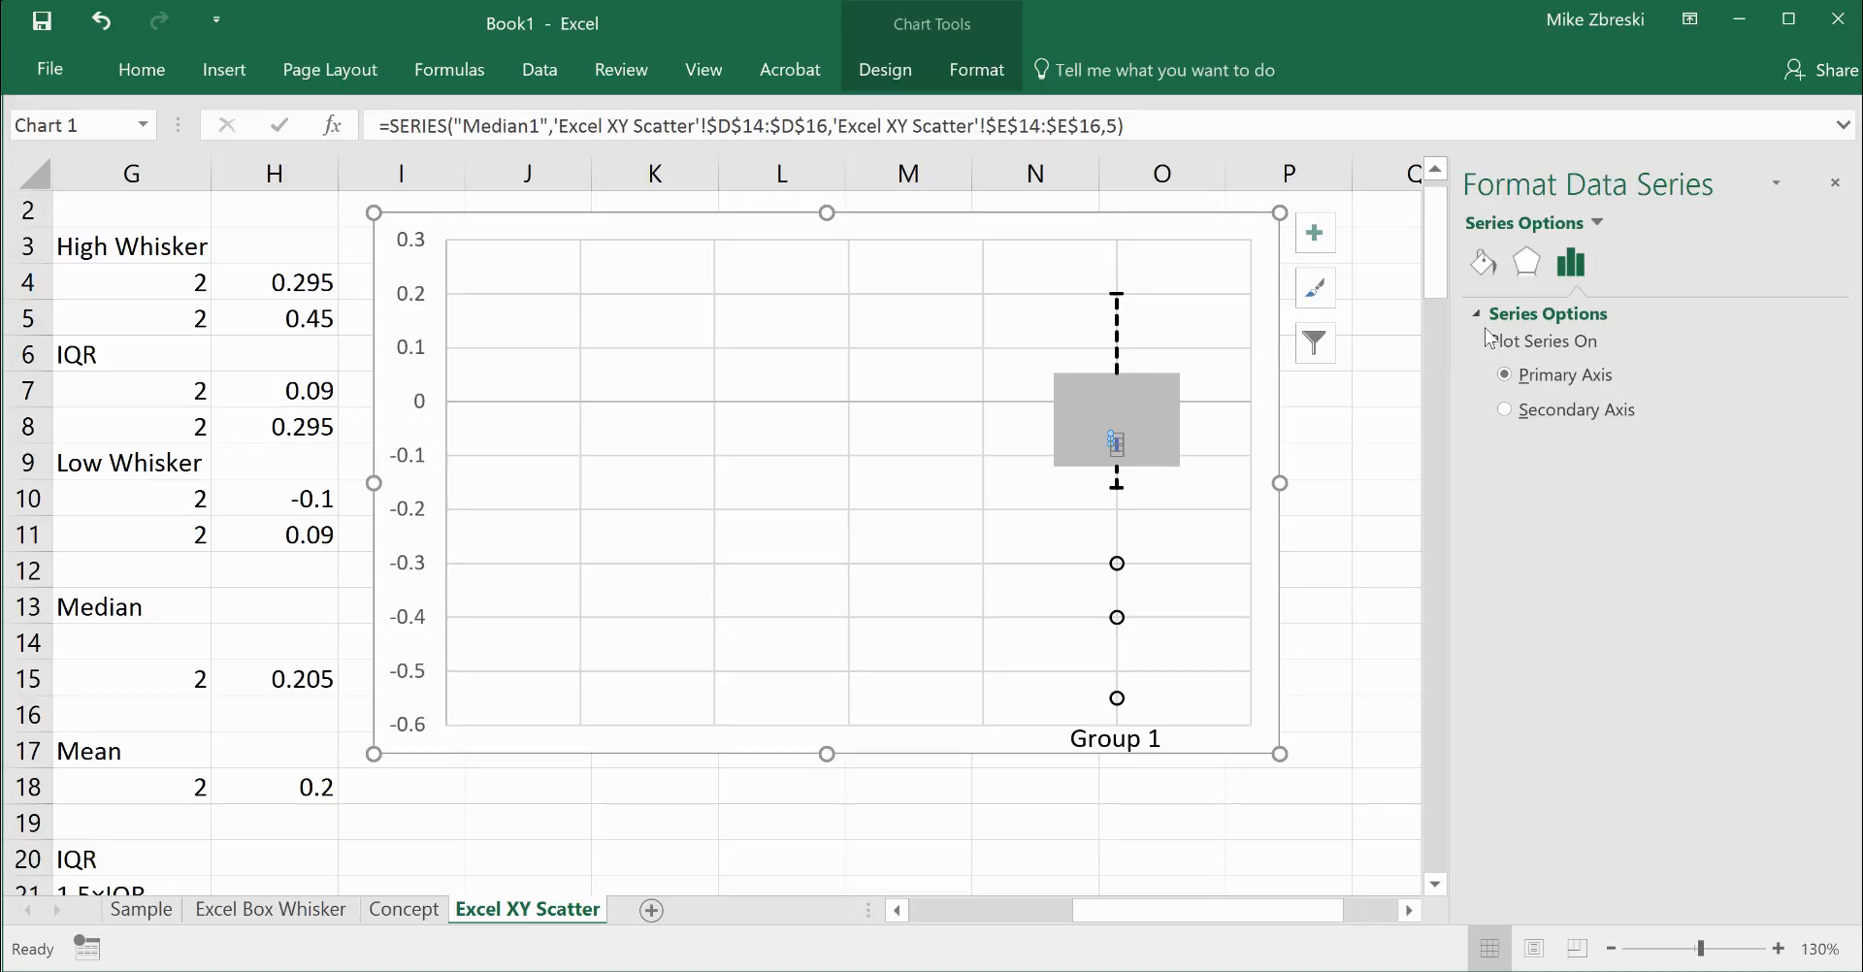
click(1485, 266)
click(1491, 357)
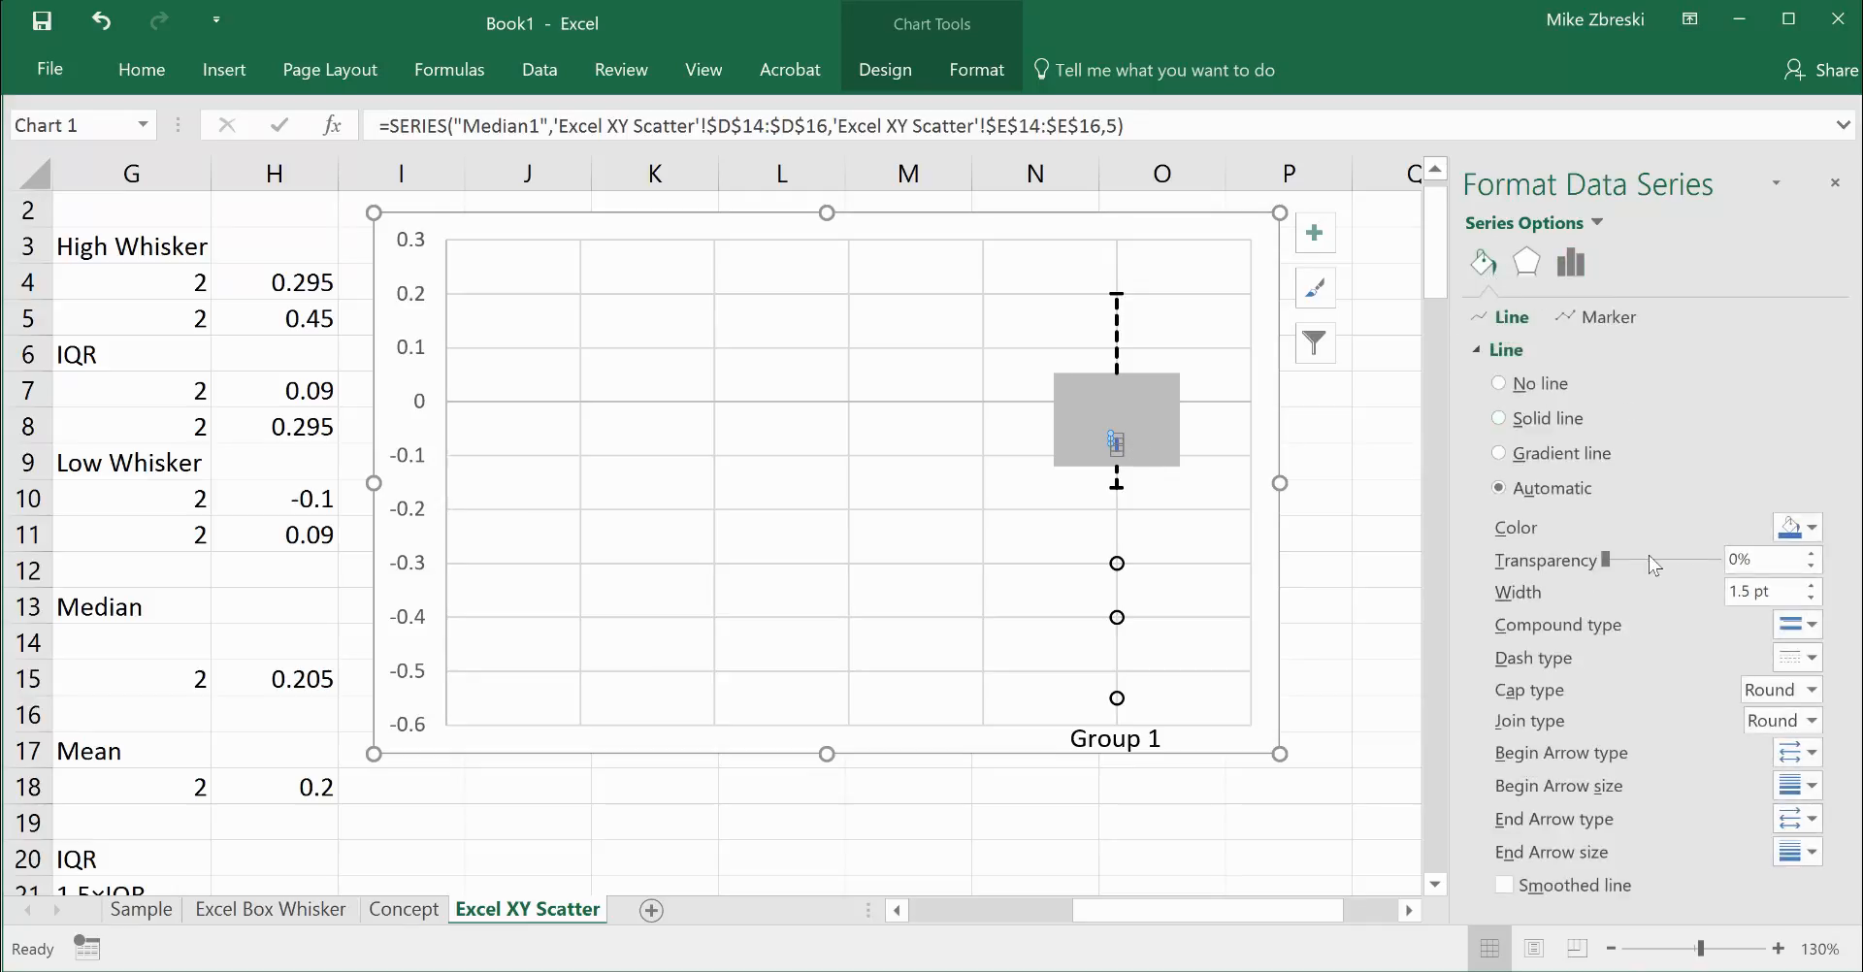
click(1500, 419)
triple_click(1783, 601)
text(50)
click(1811, 690)
click(1758, 770)
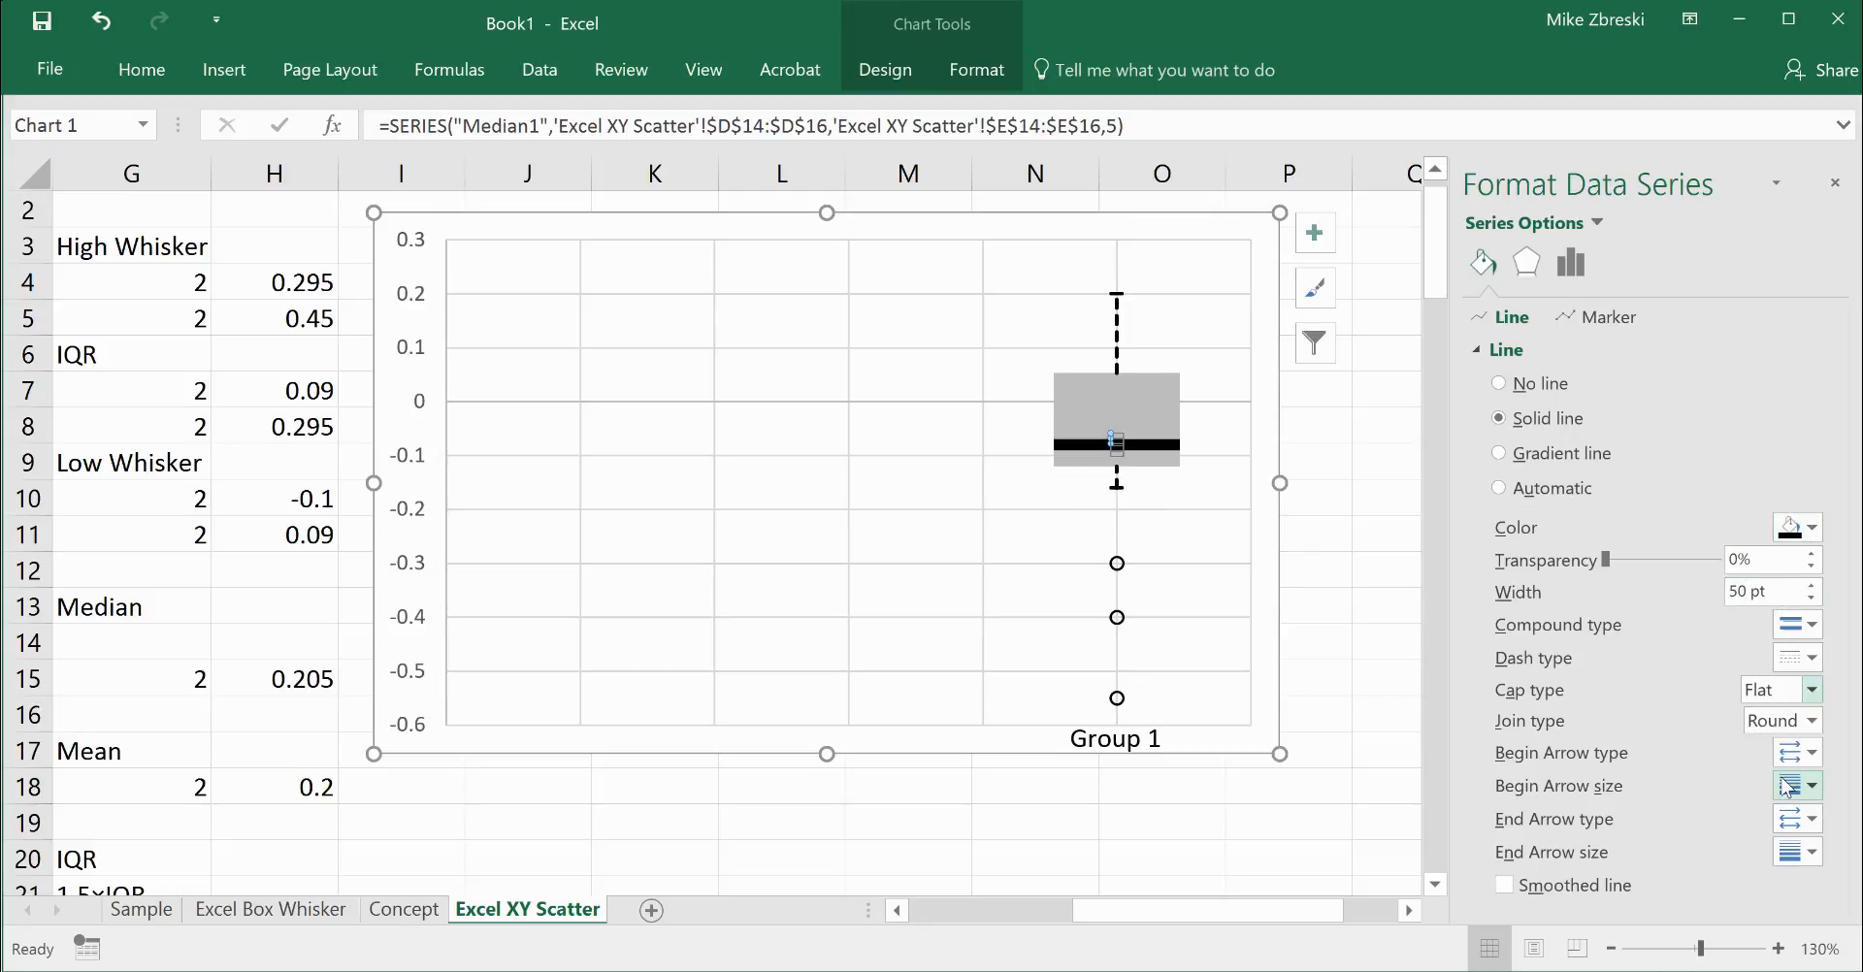
click(1370, 599)
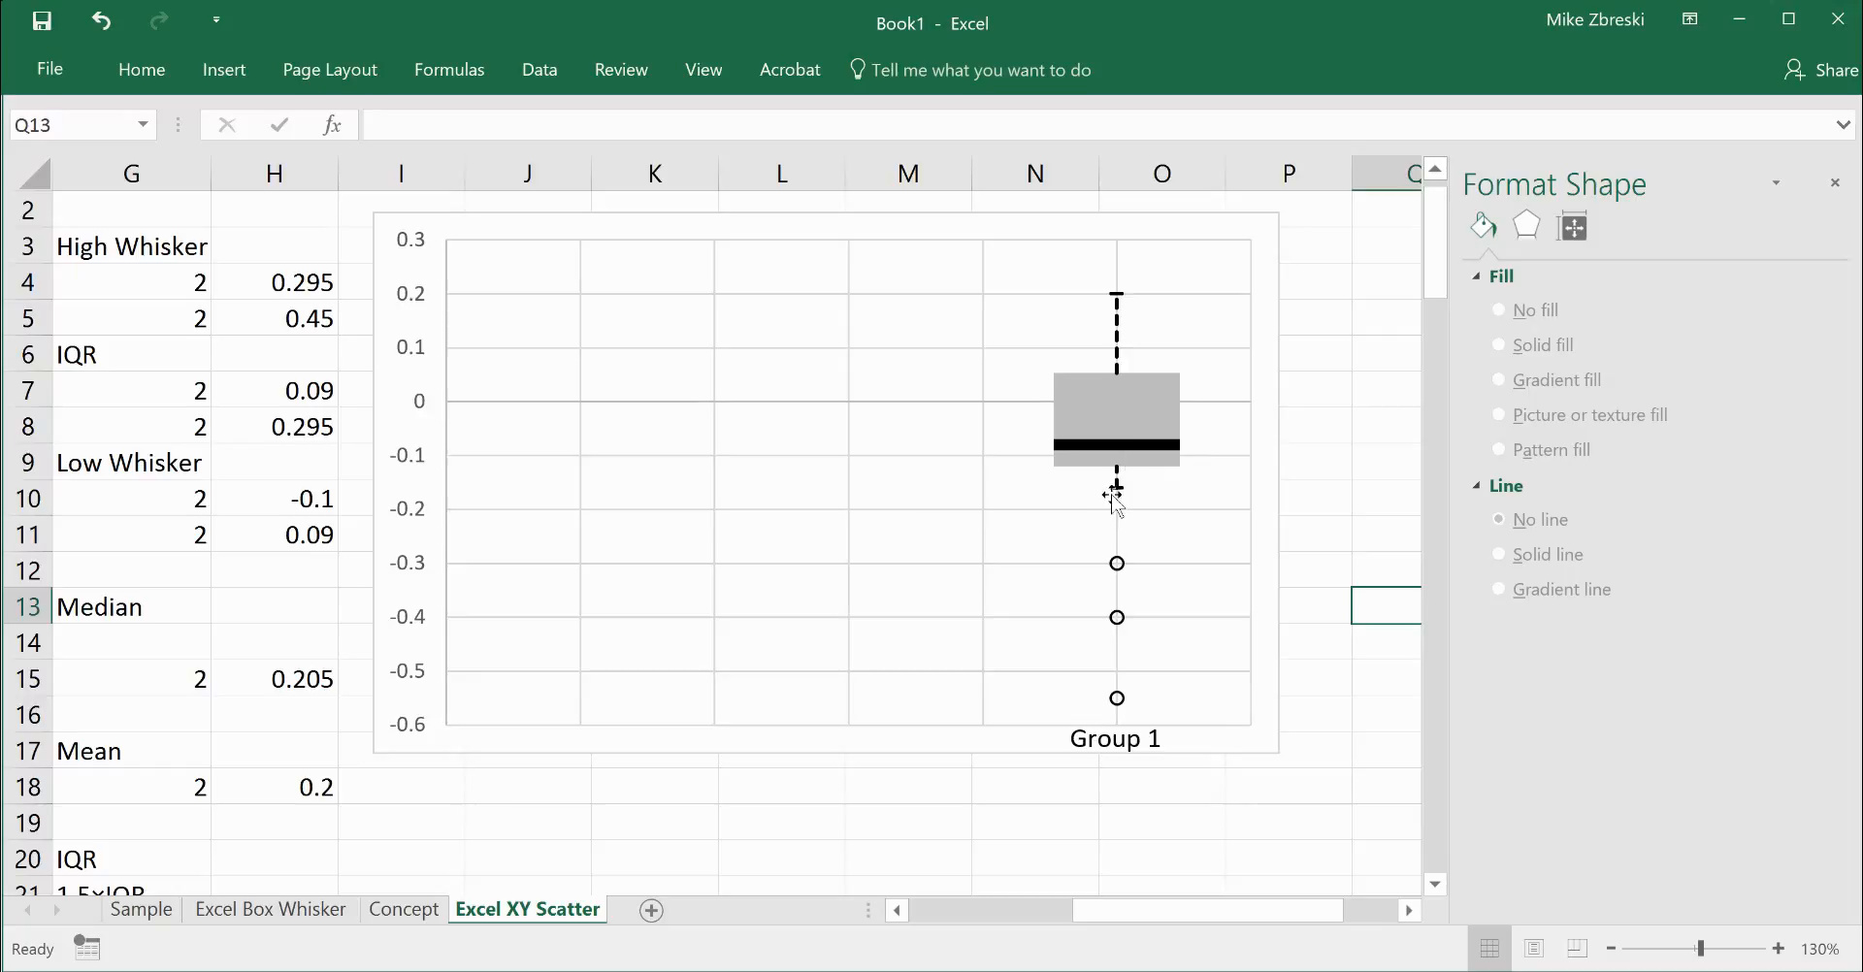
Thin the median line by changing the values around group 1's median to -0.085 in E14 and -0.075 in E16.
drag(1202, 911, 1066, 920)
ctrl+scroll(665, 656, down, 1)
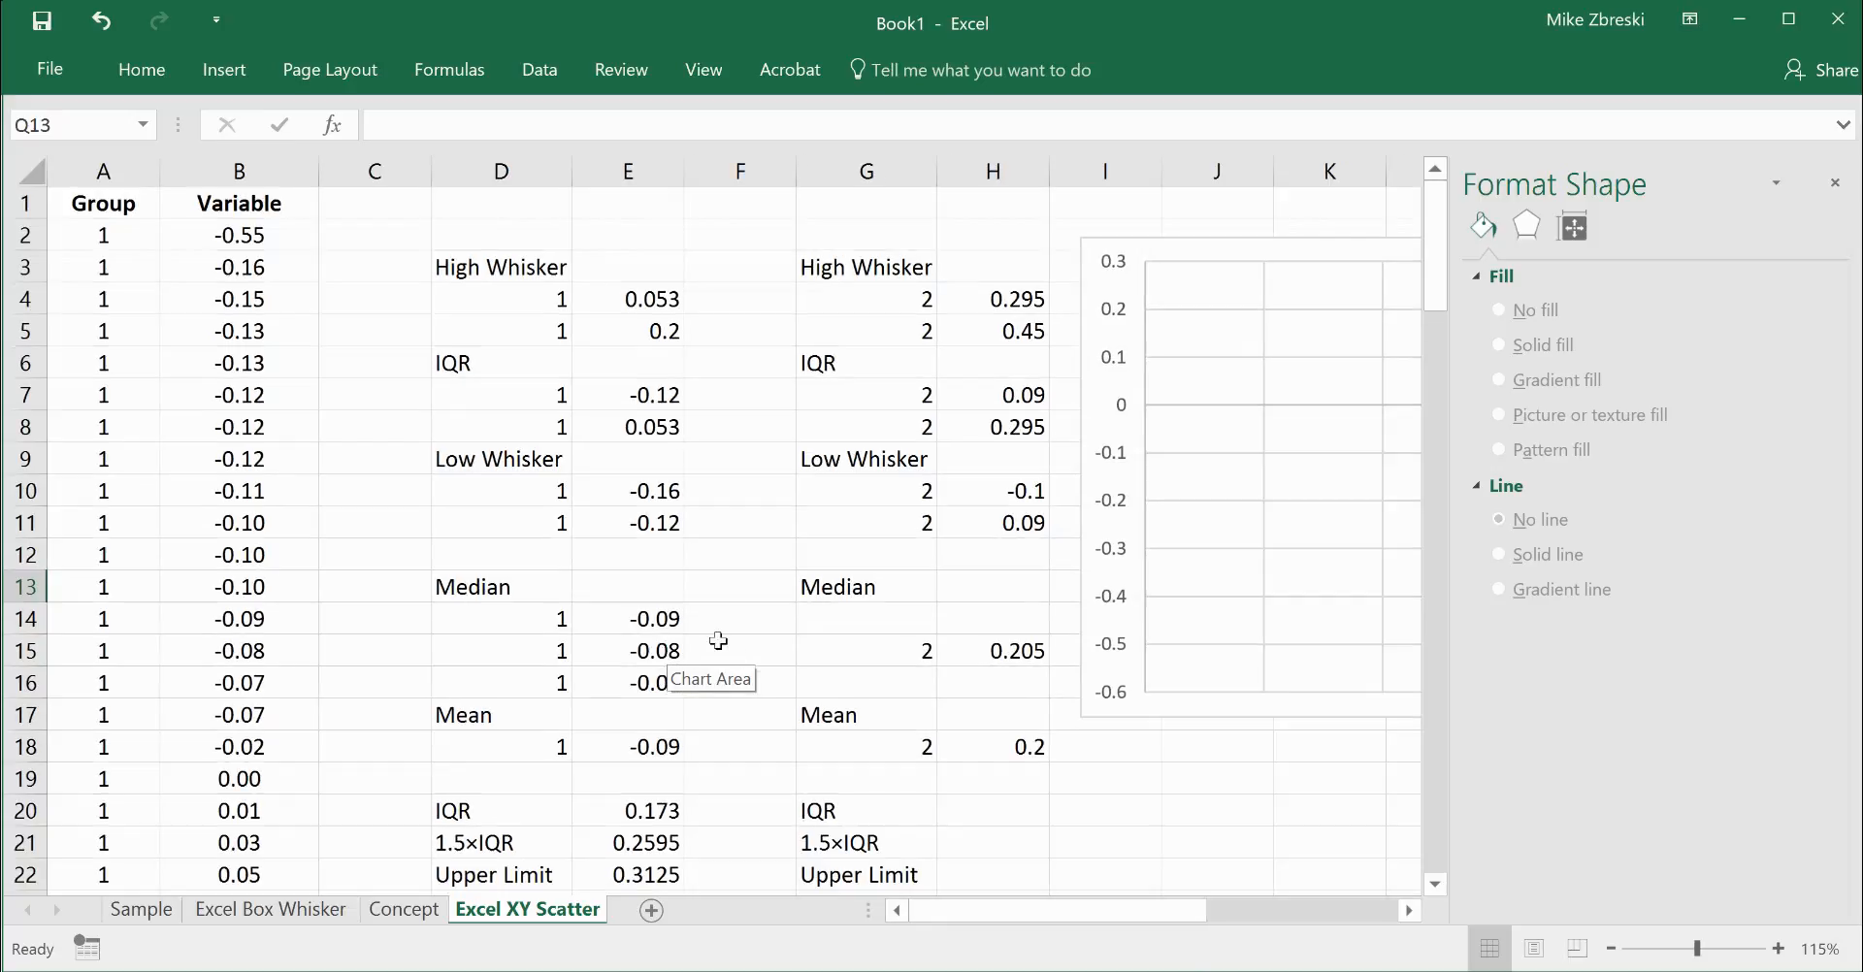
click(655, 618)
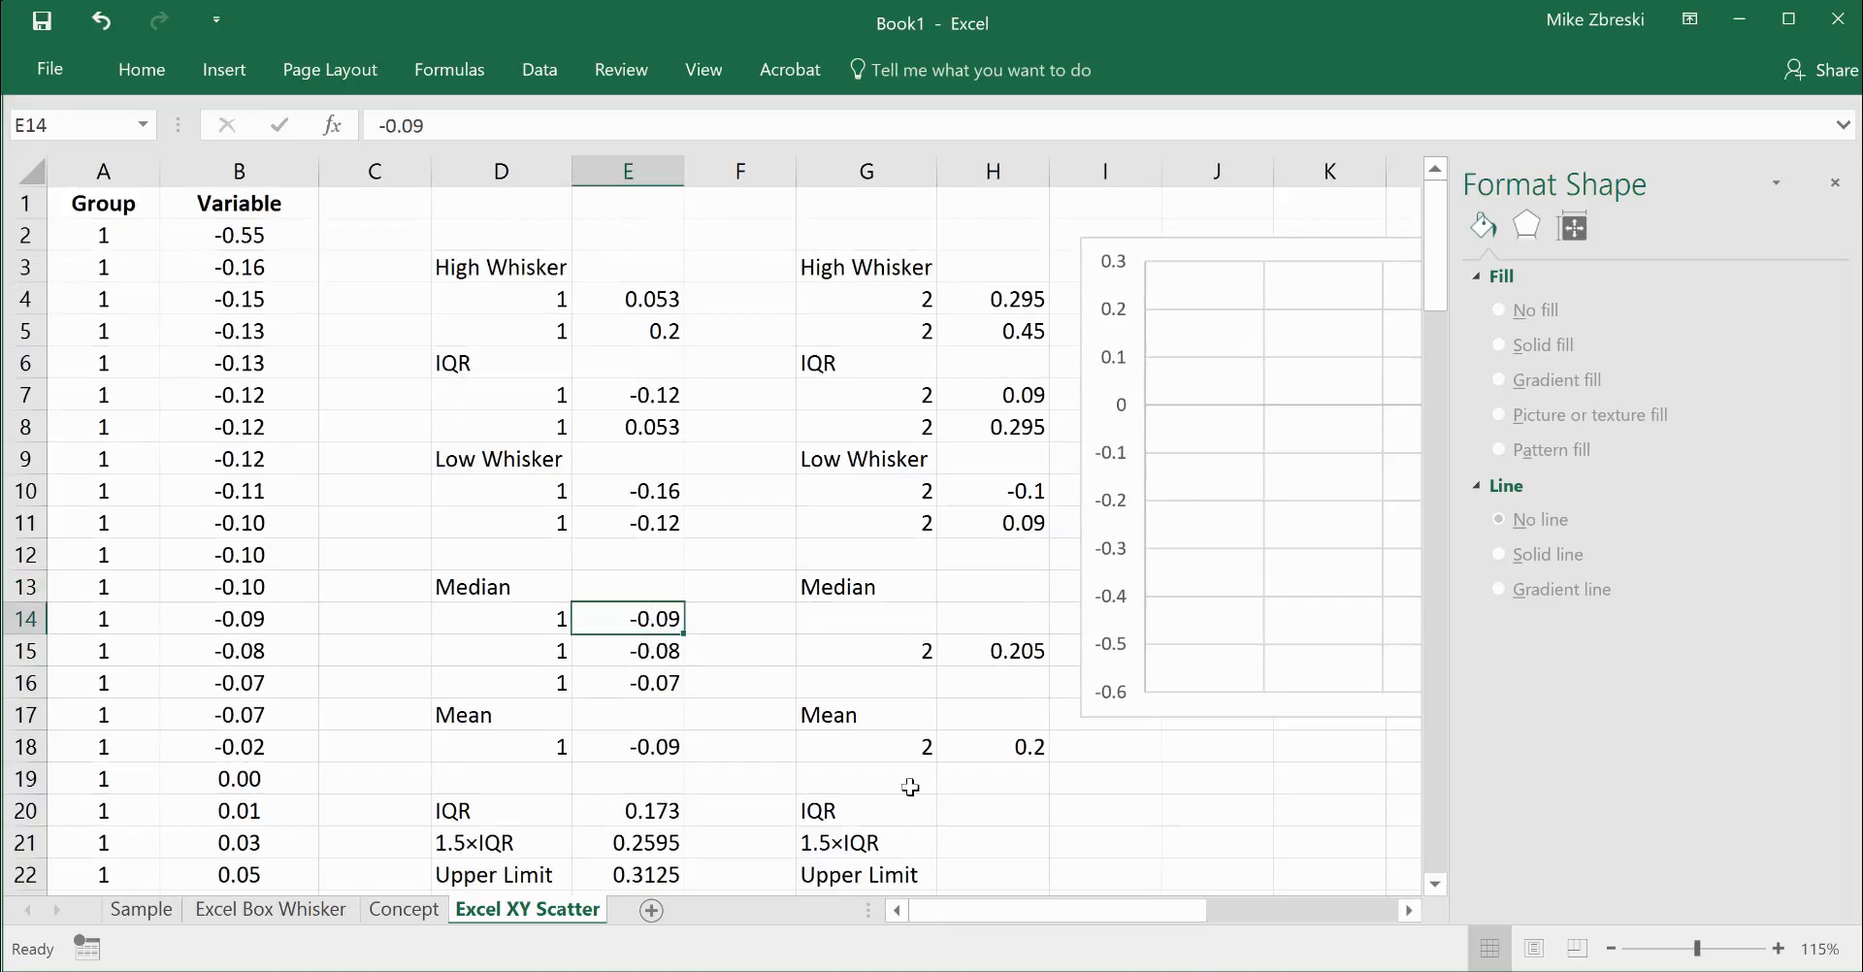
text(-)
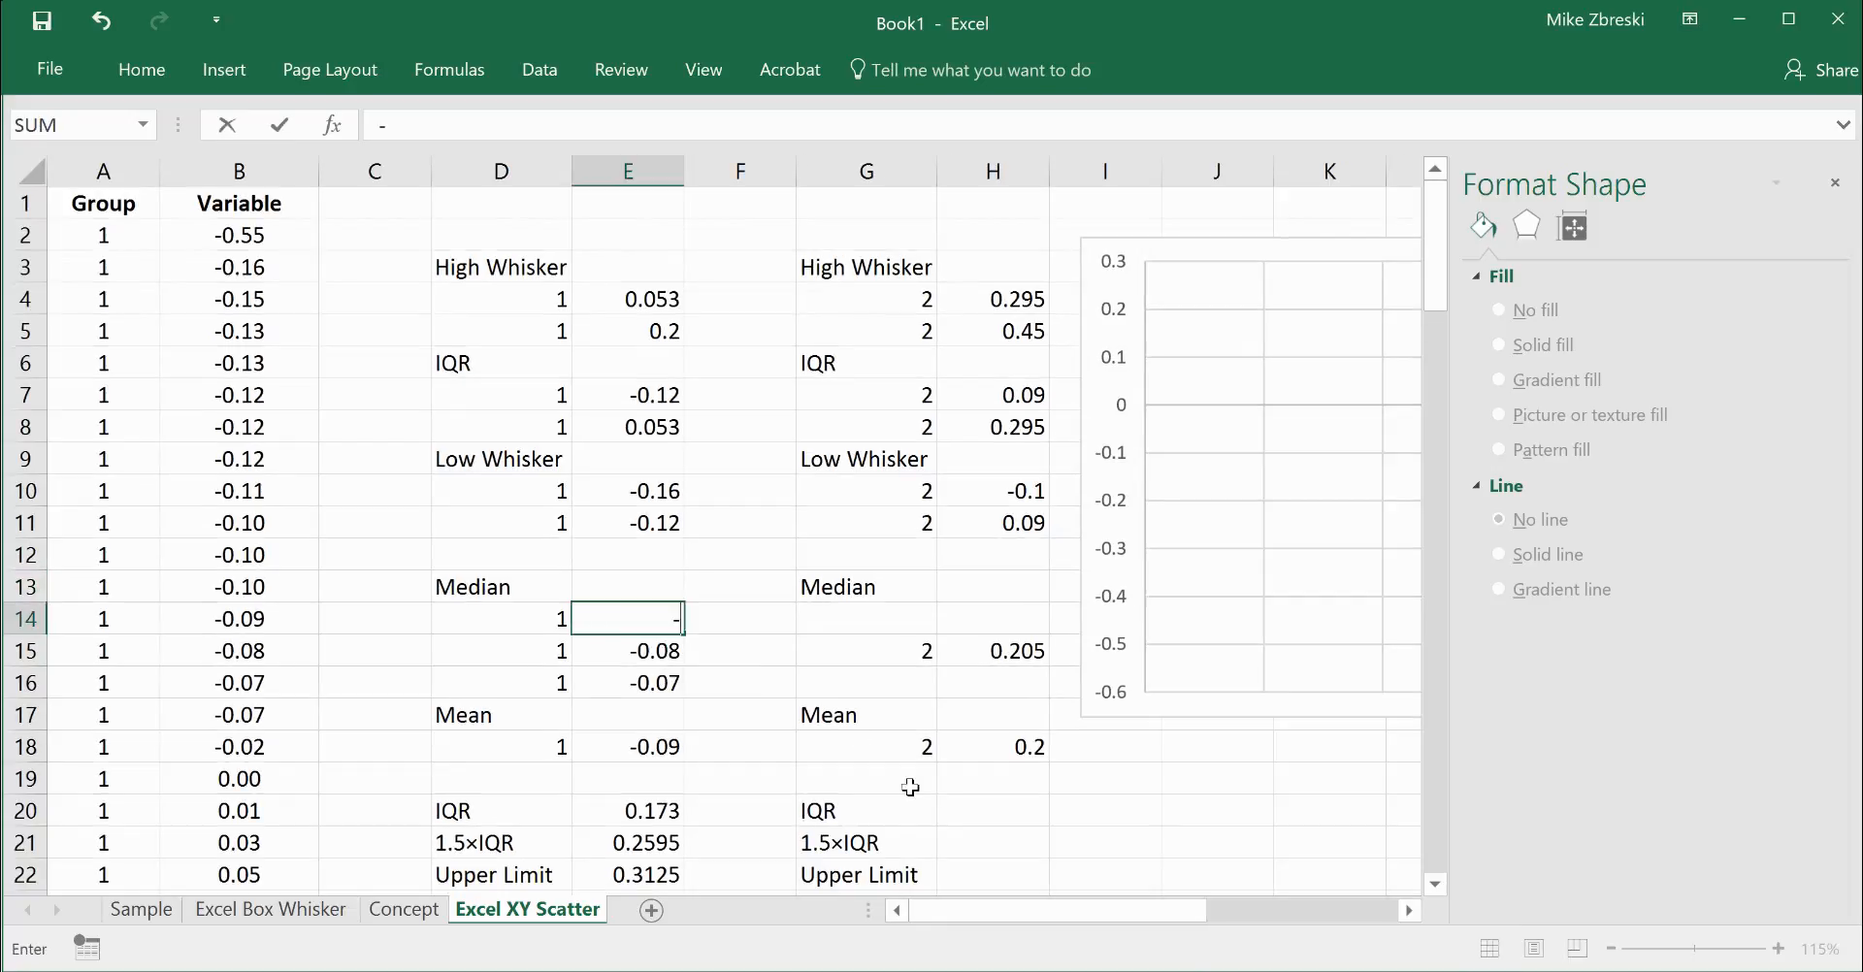
text(0.085)
click(654, 685)
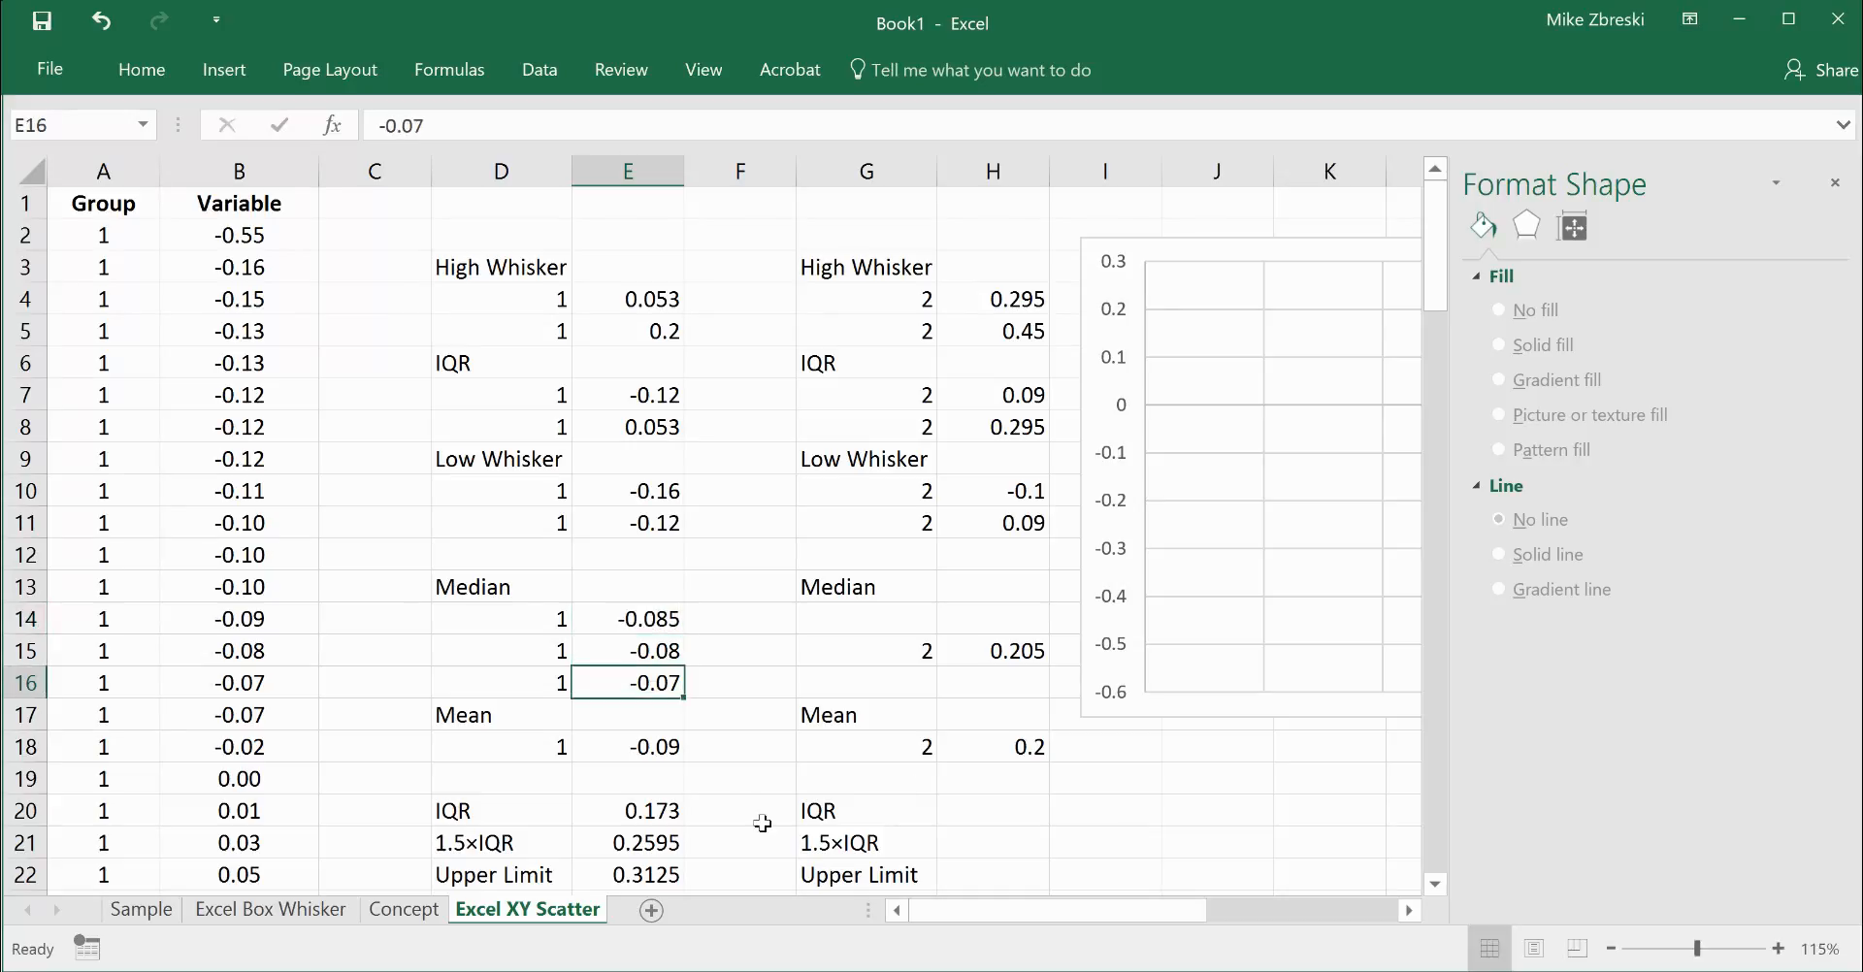
text(-0.)
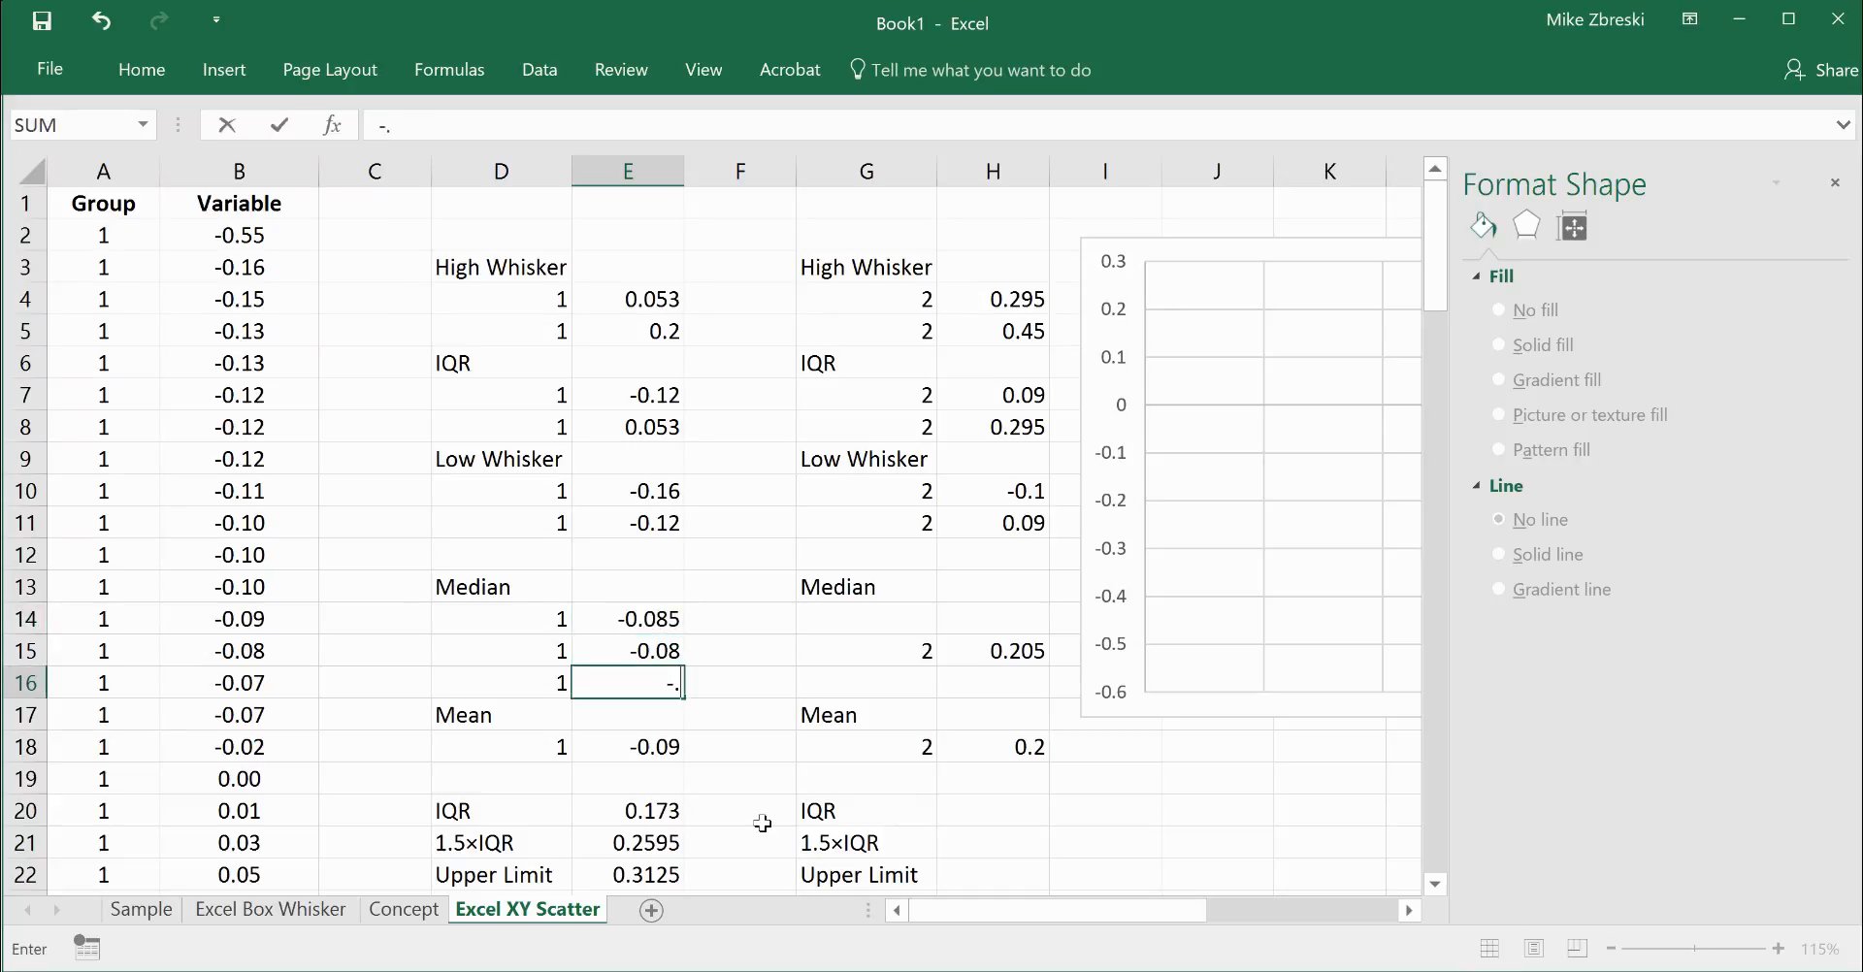
text(075)
key(Return)
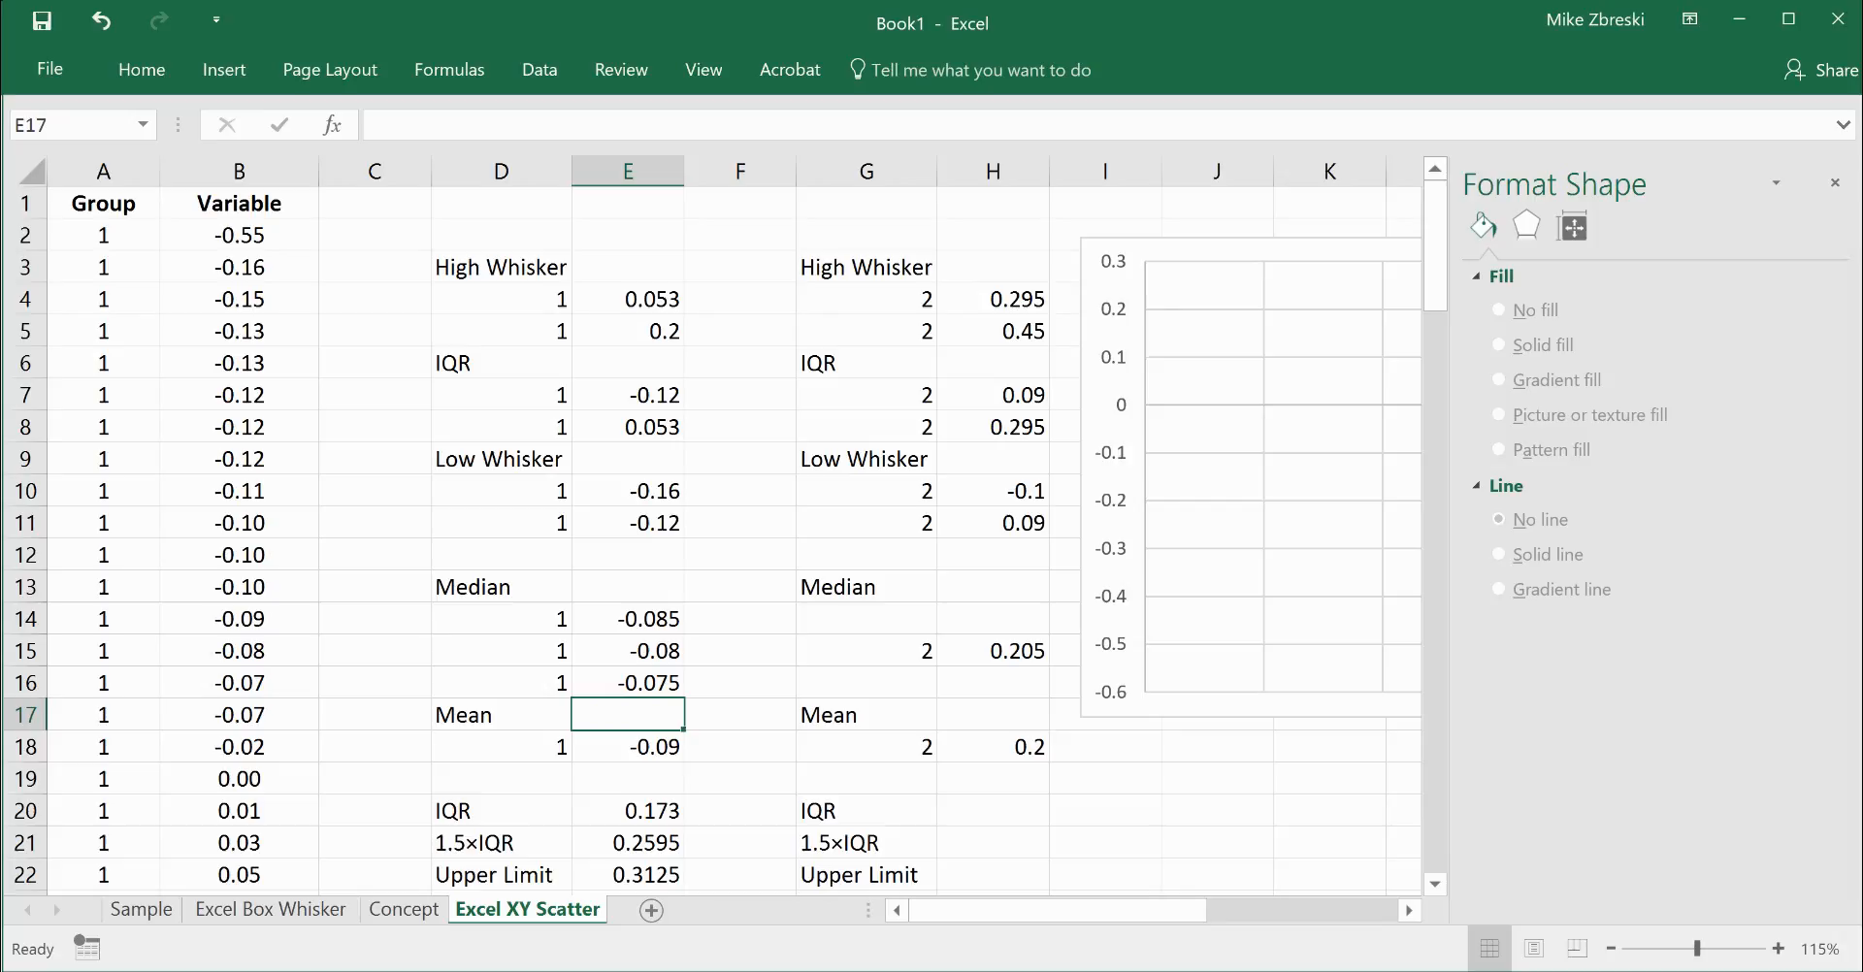
scroll(1301, 885, right, 6)
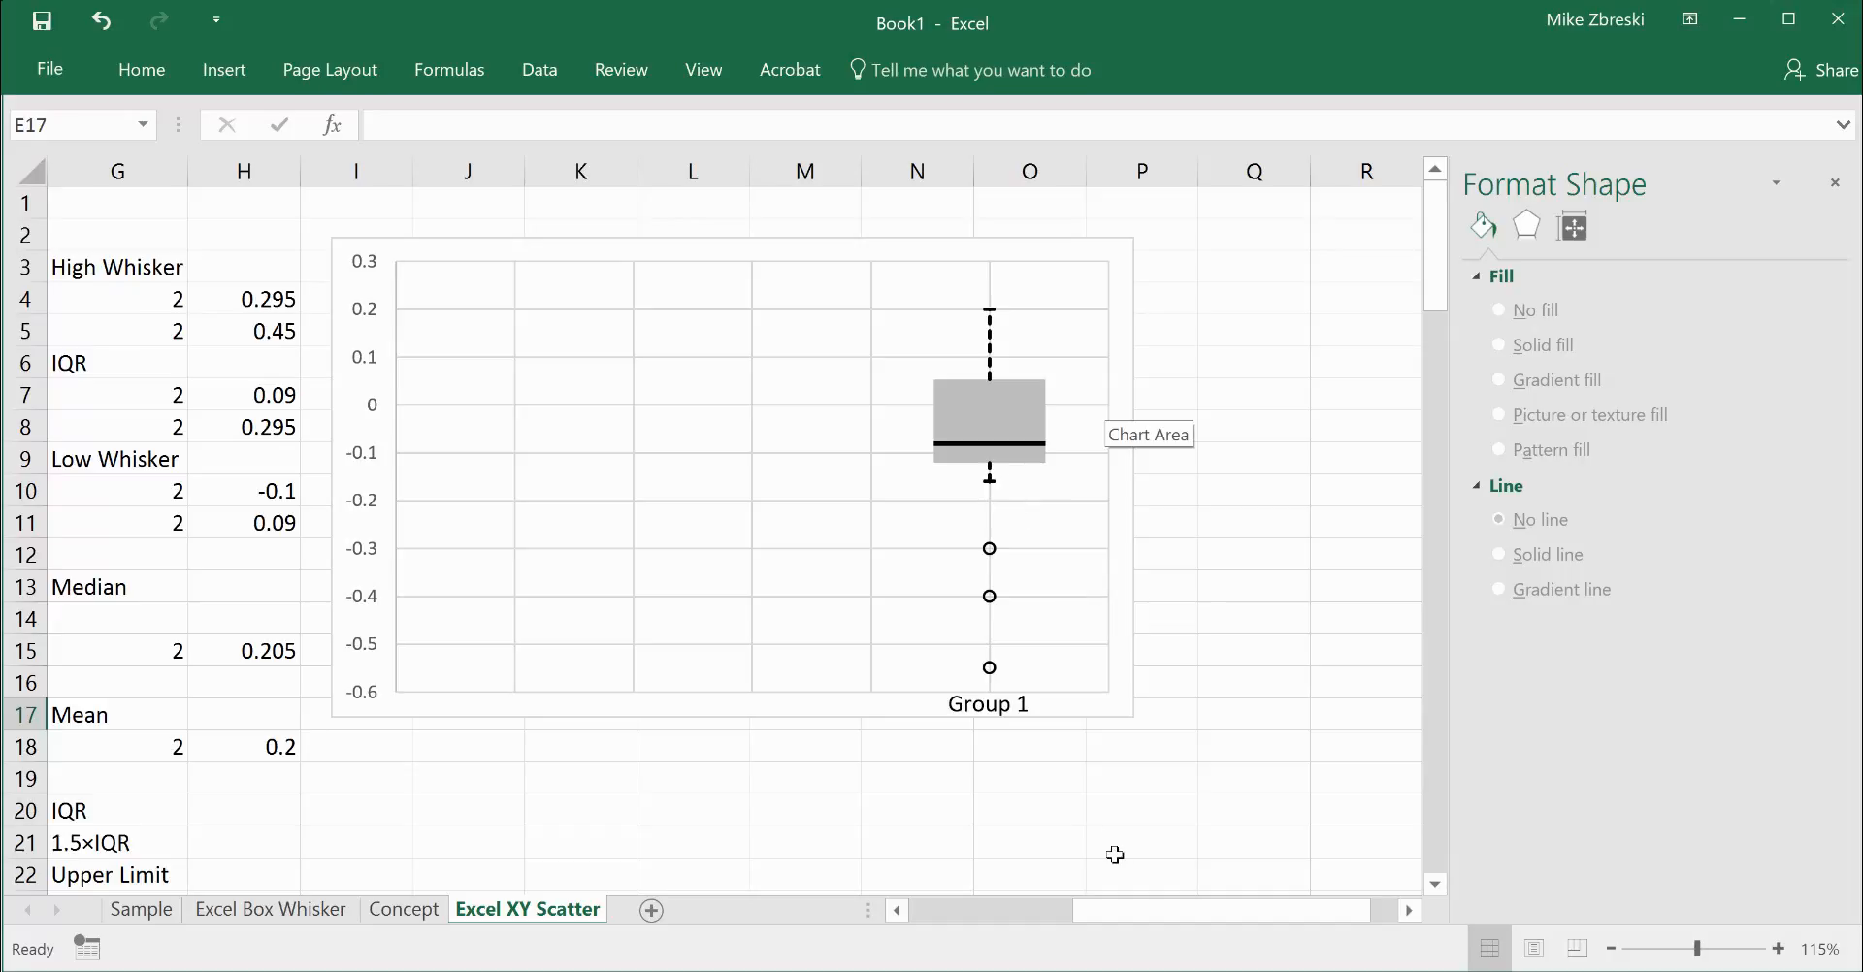
Compare group 1's median value in E15 with the chart, and inspect the high whisker, IQR box, median and low whisker series.
drag(1147, 909, 983, 909)
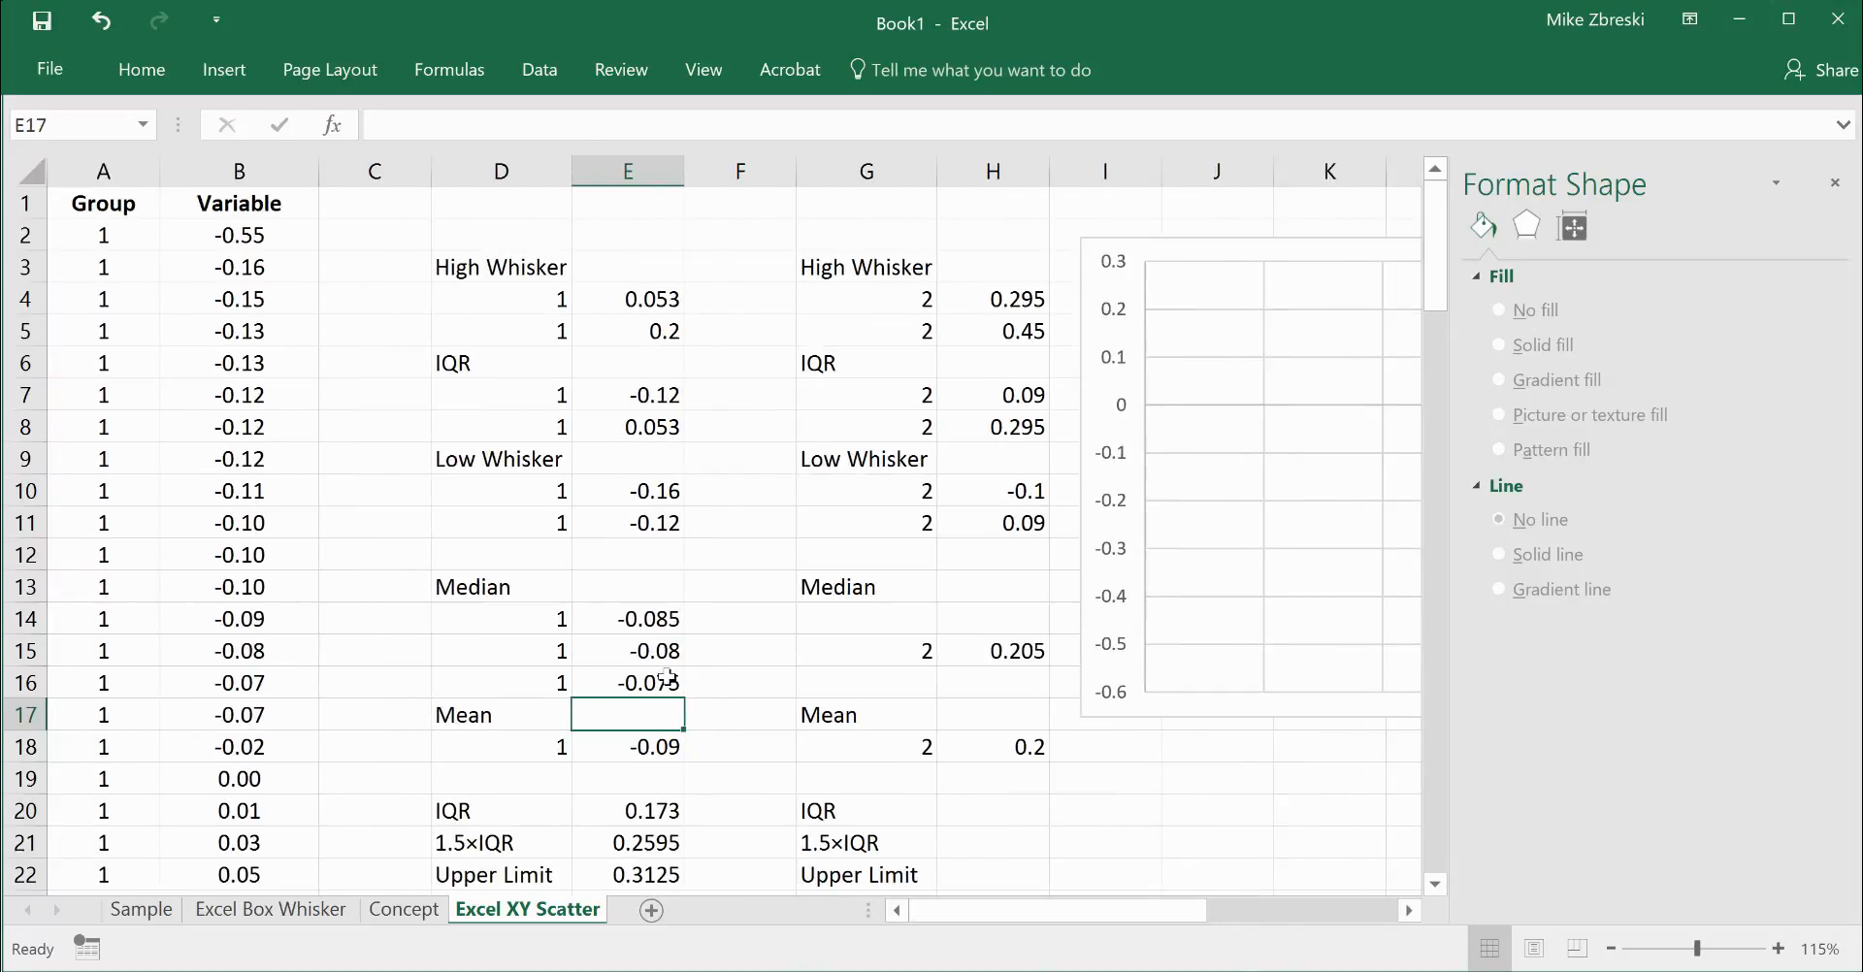
click(652, 651)
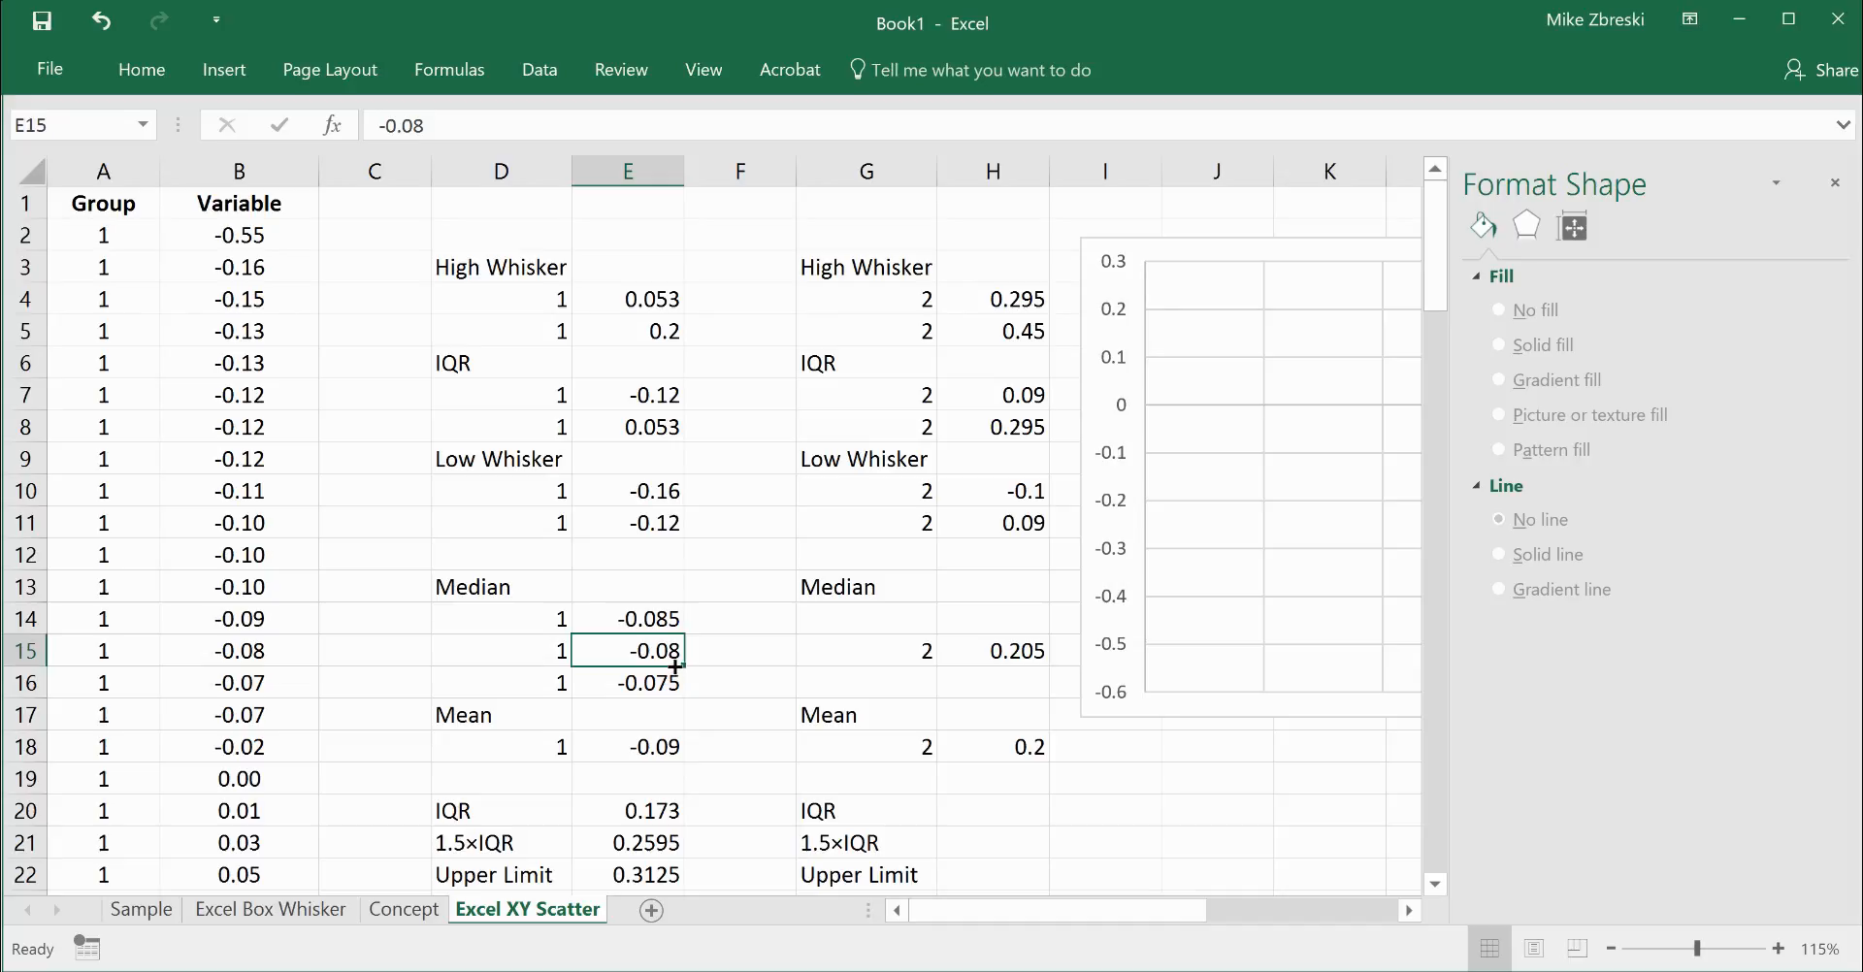
drag(1032, 913, 1212, 913)
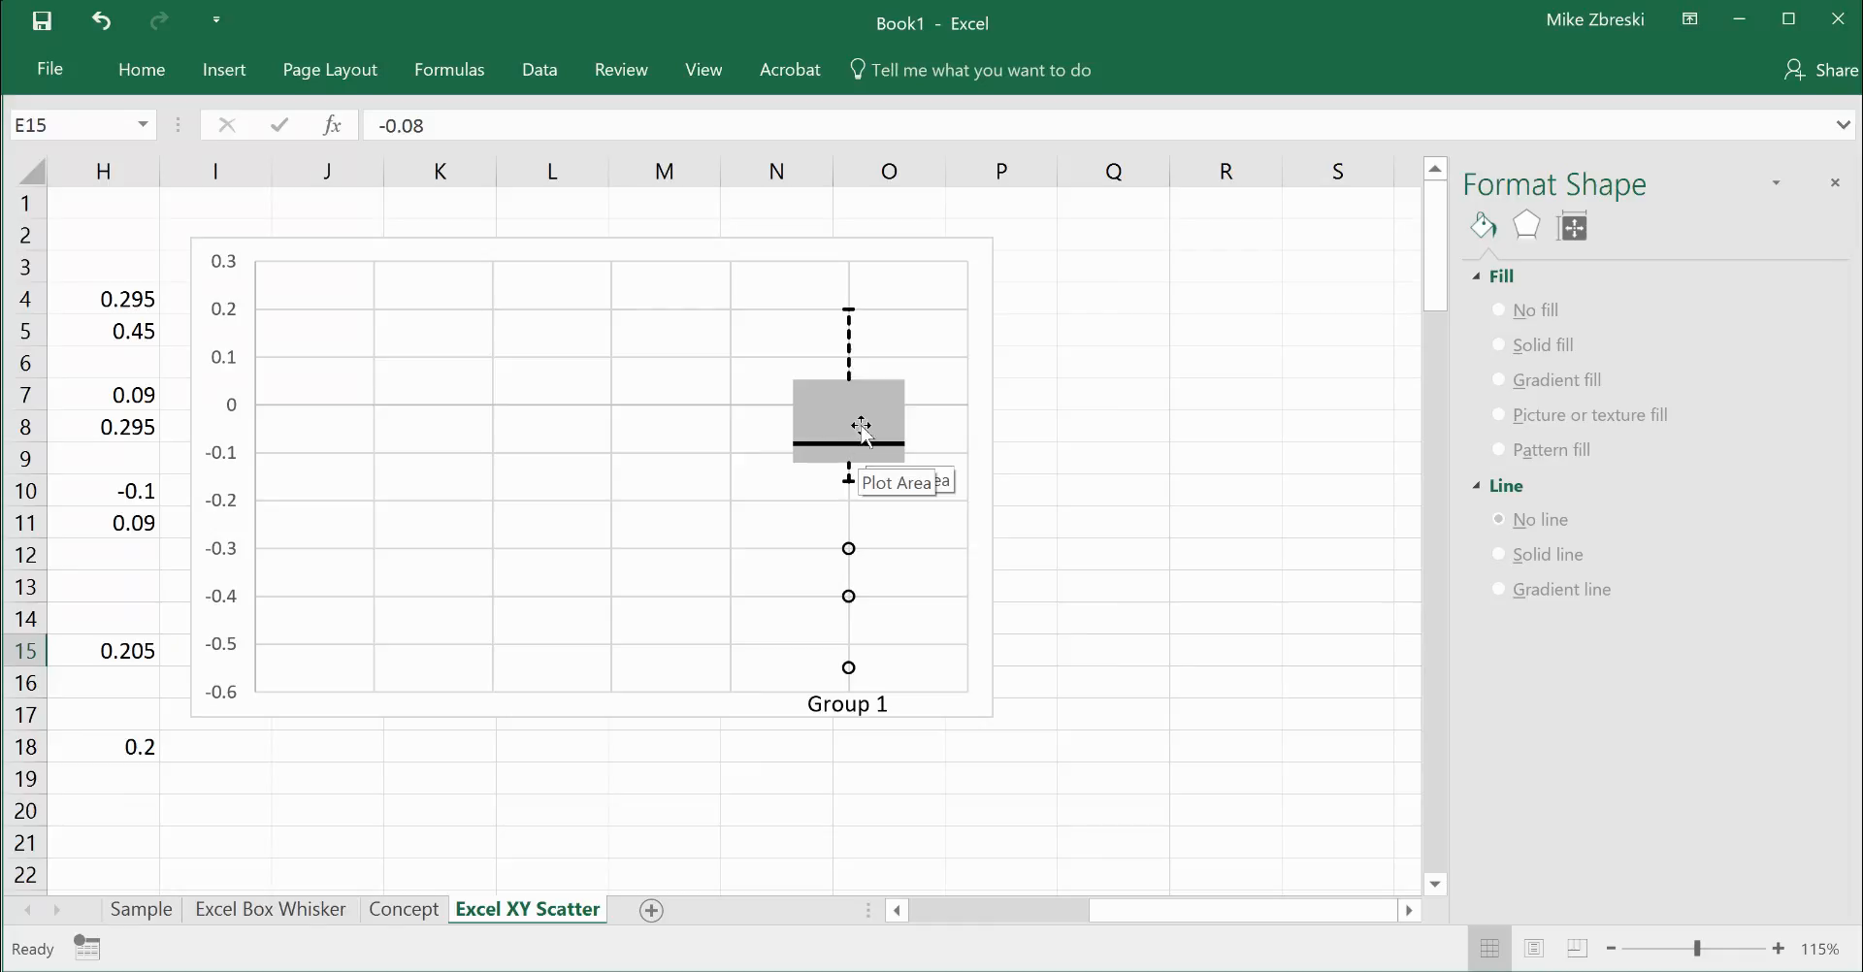
click(865, 412)
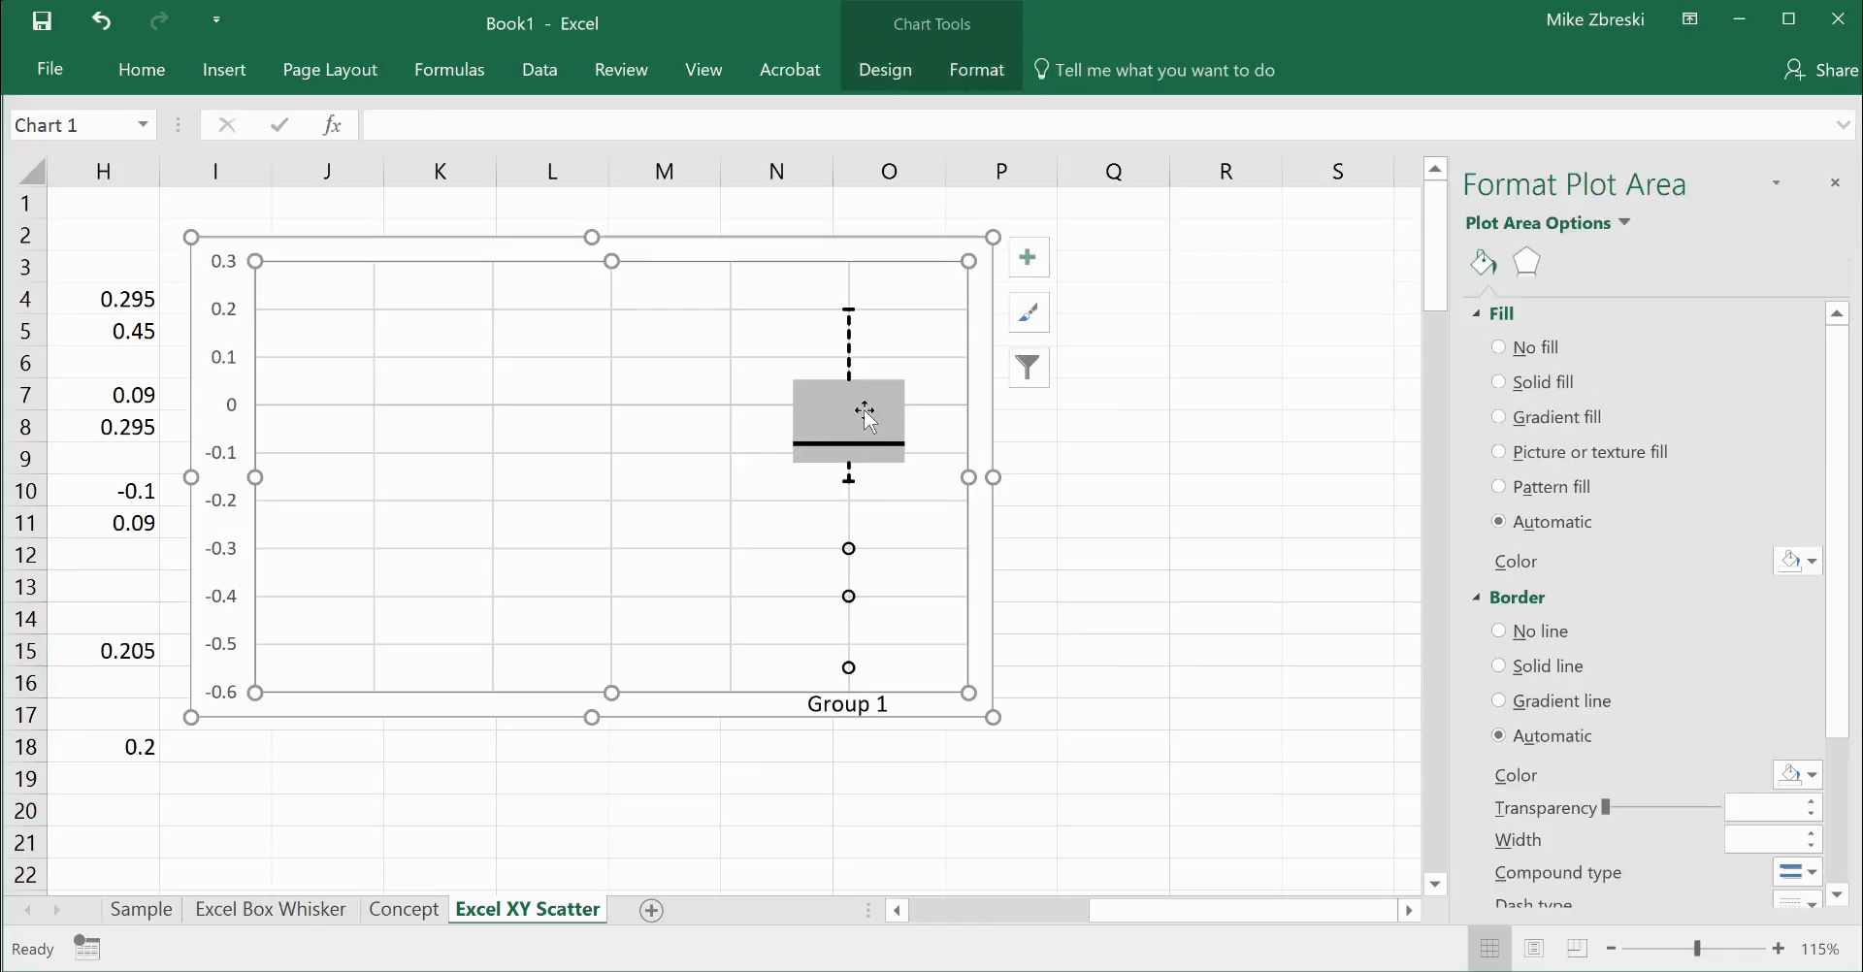
click(1269, 486)
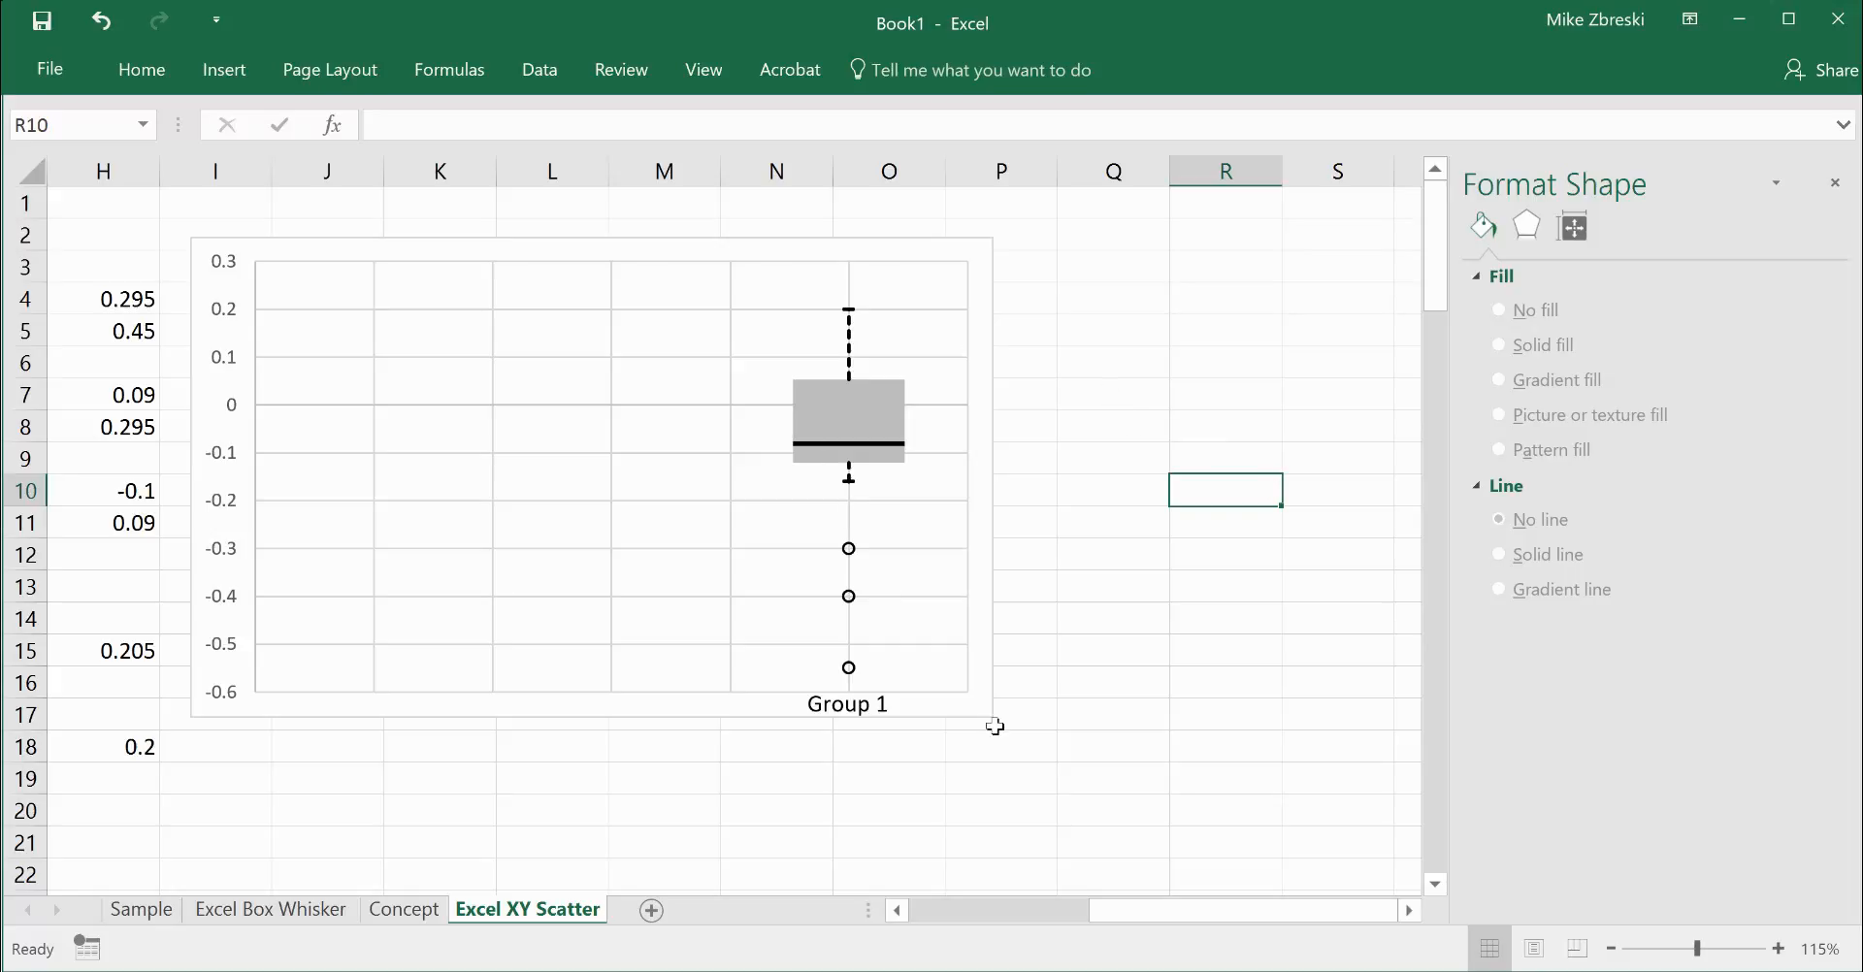
click(851, 341)
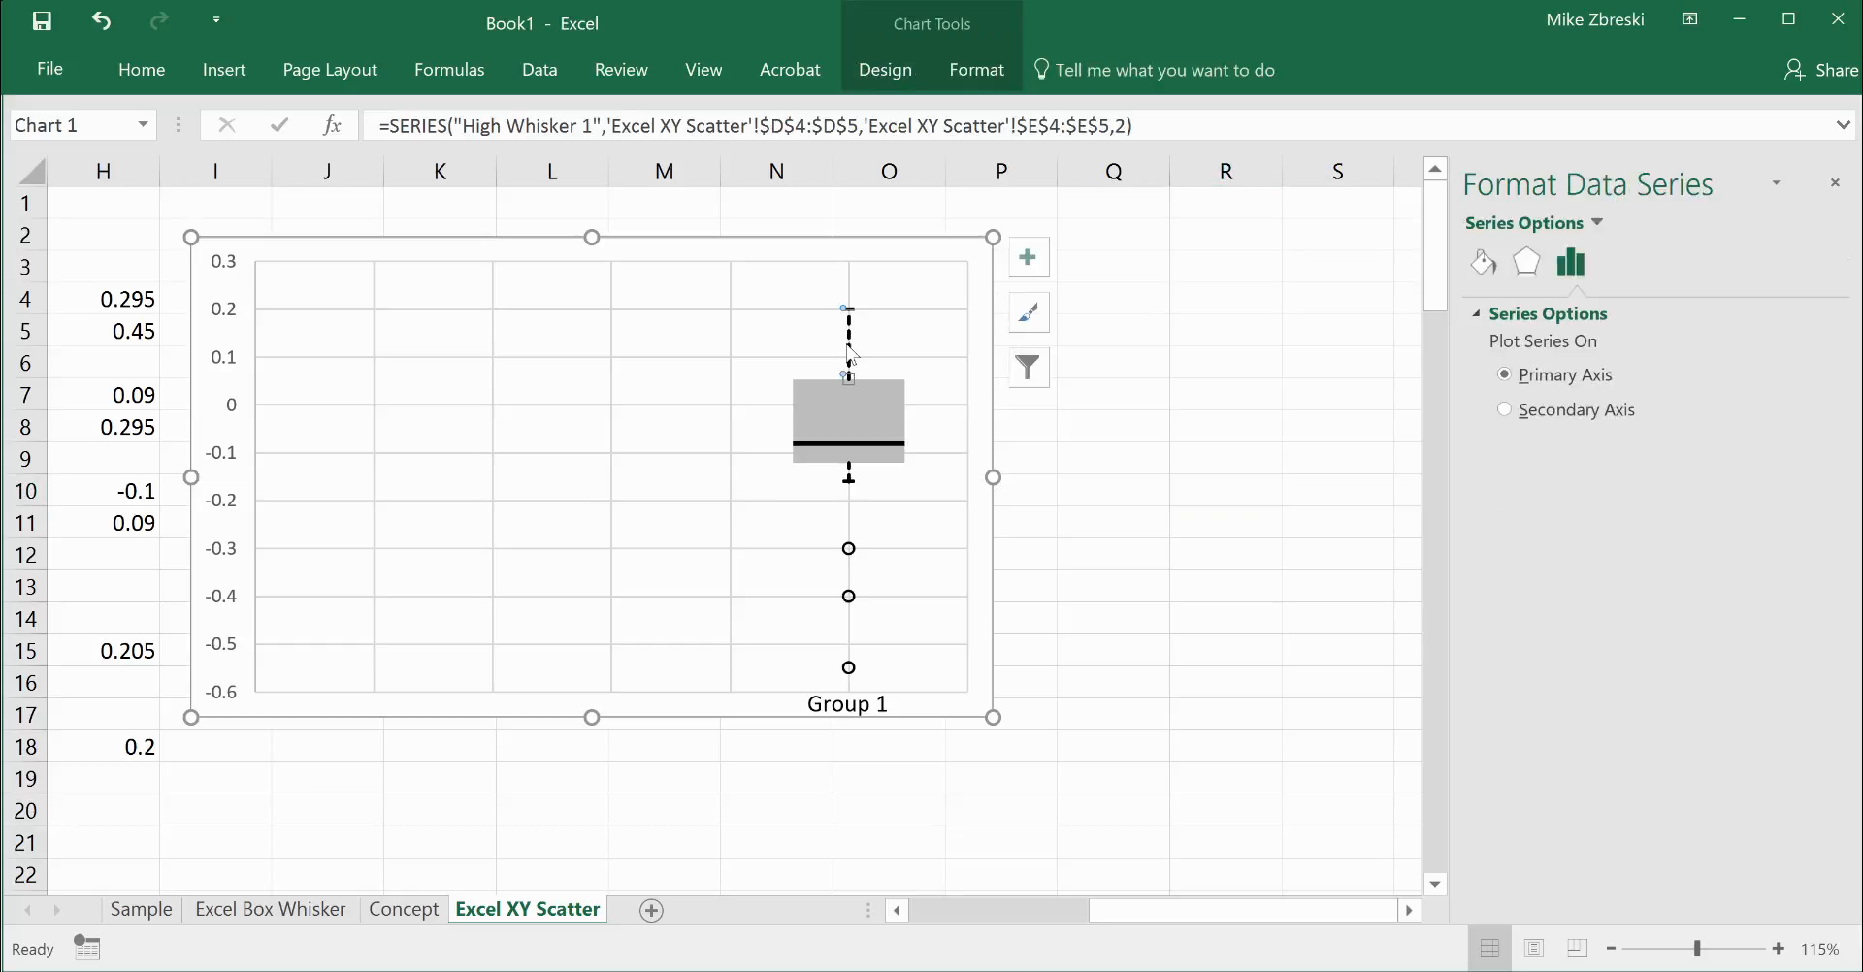
click(874, 406)
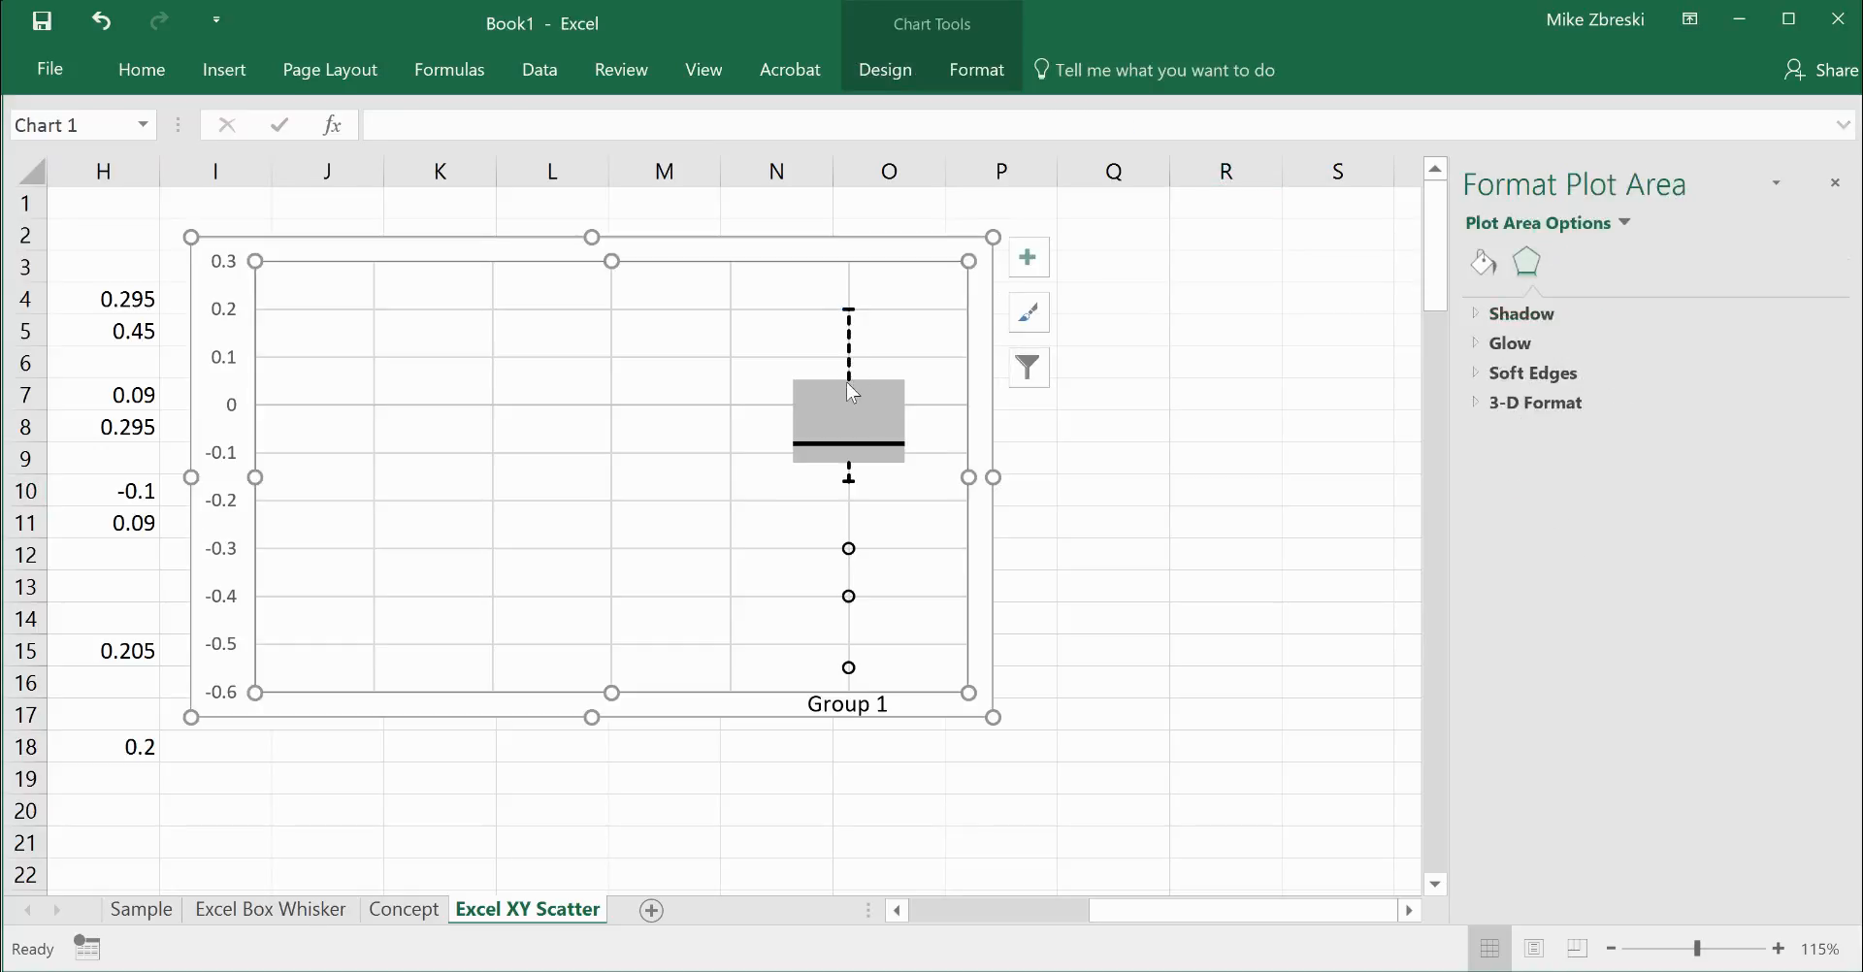
click(847, 384)
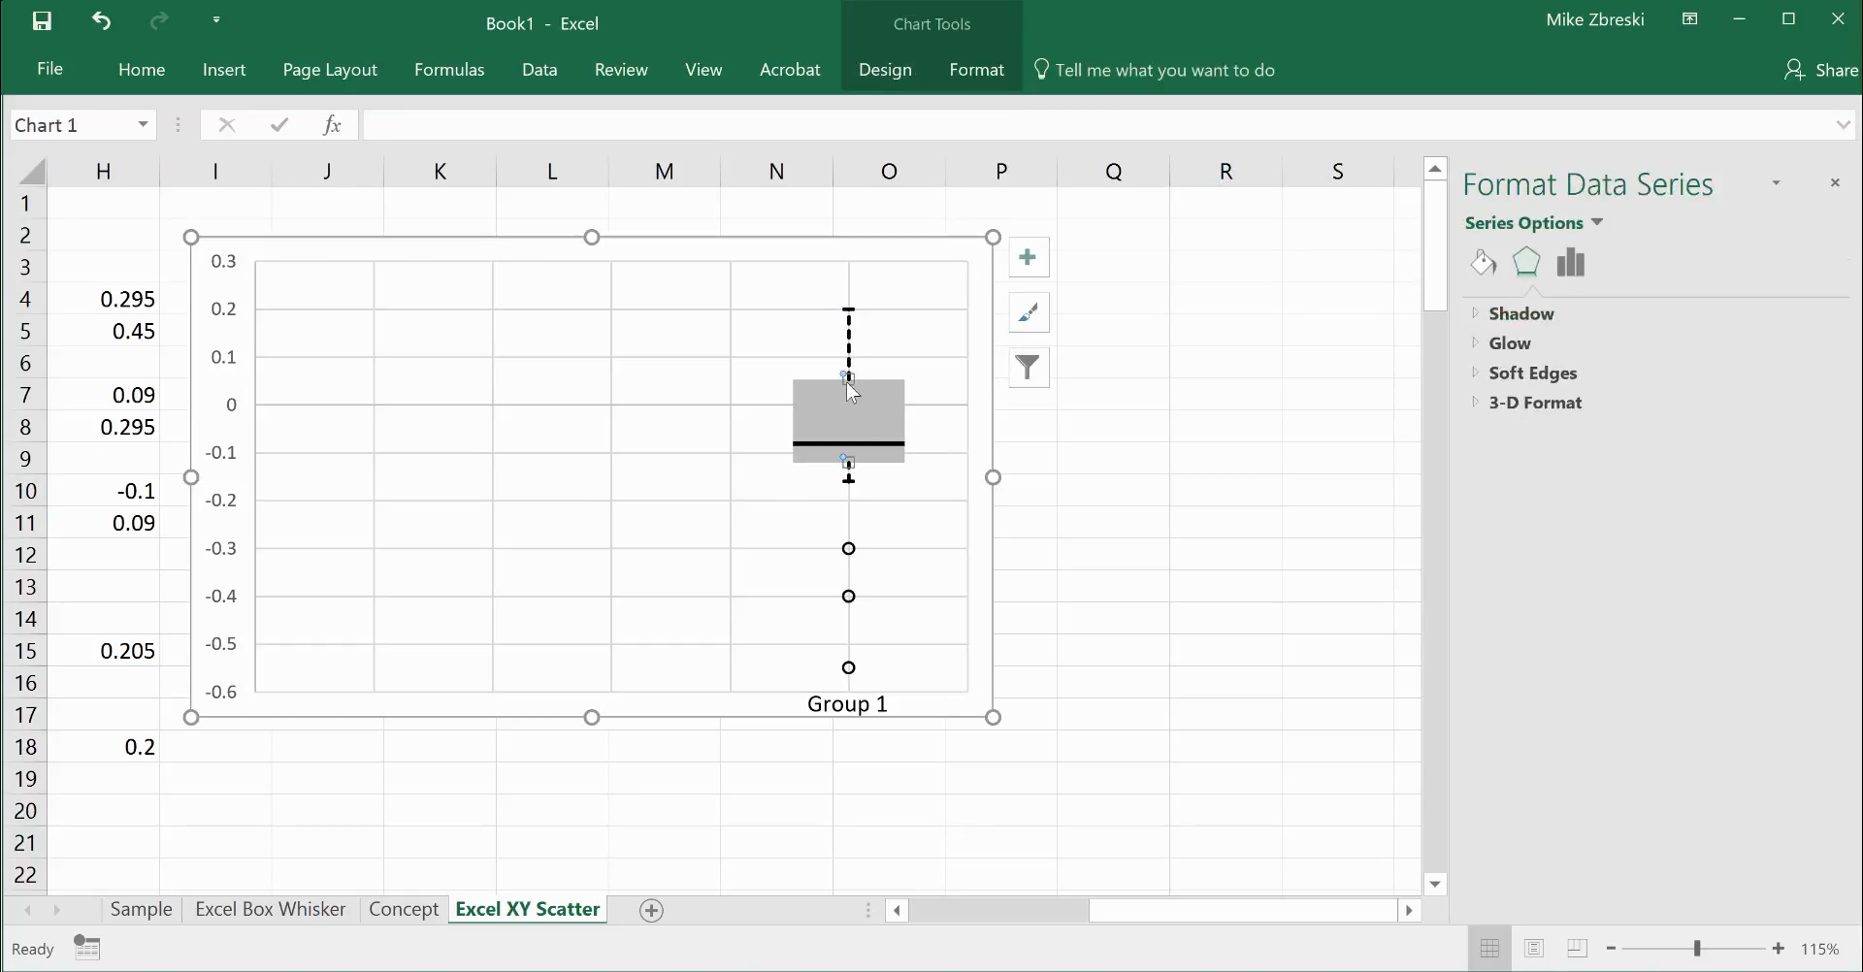
click(876, 449)
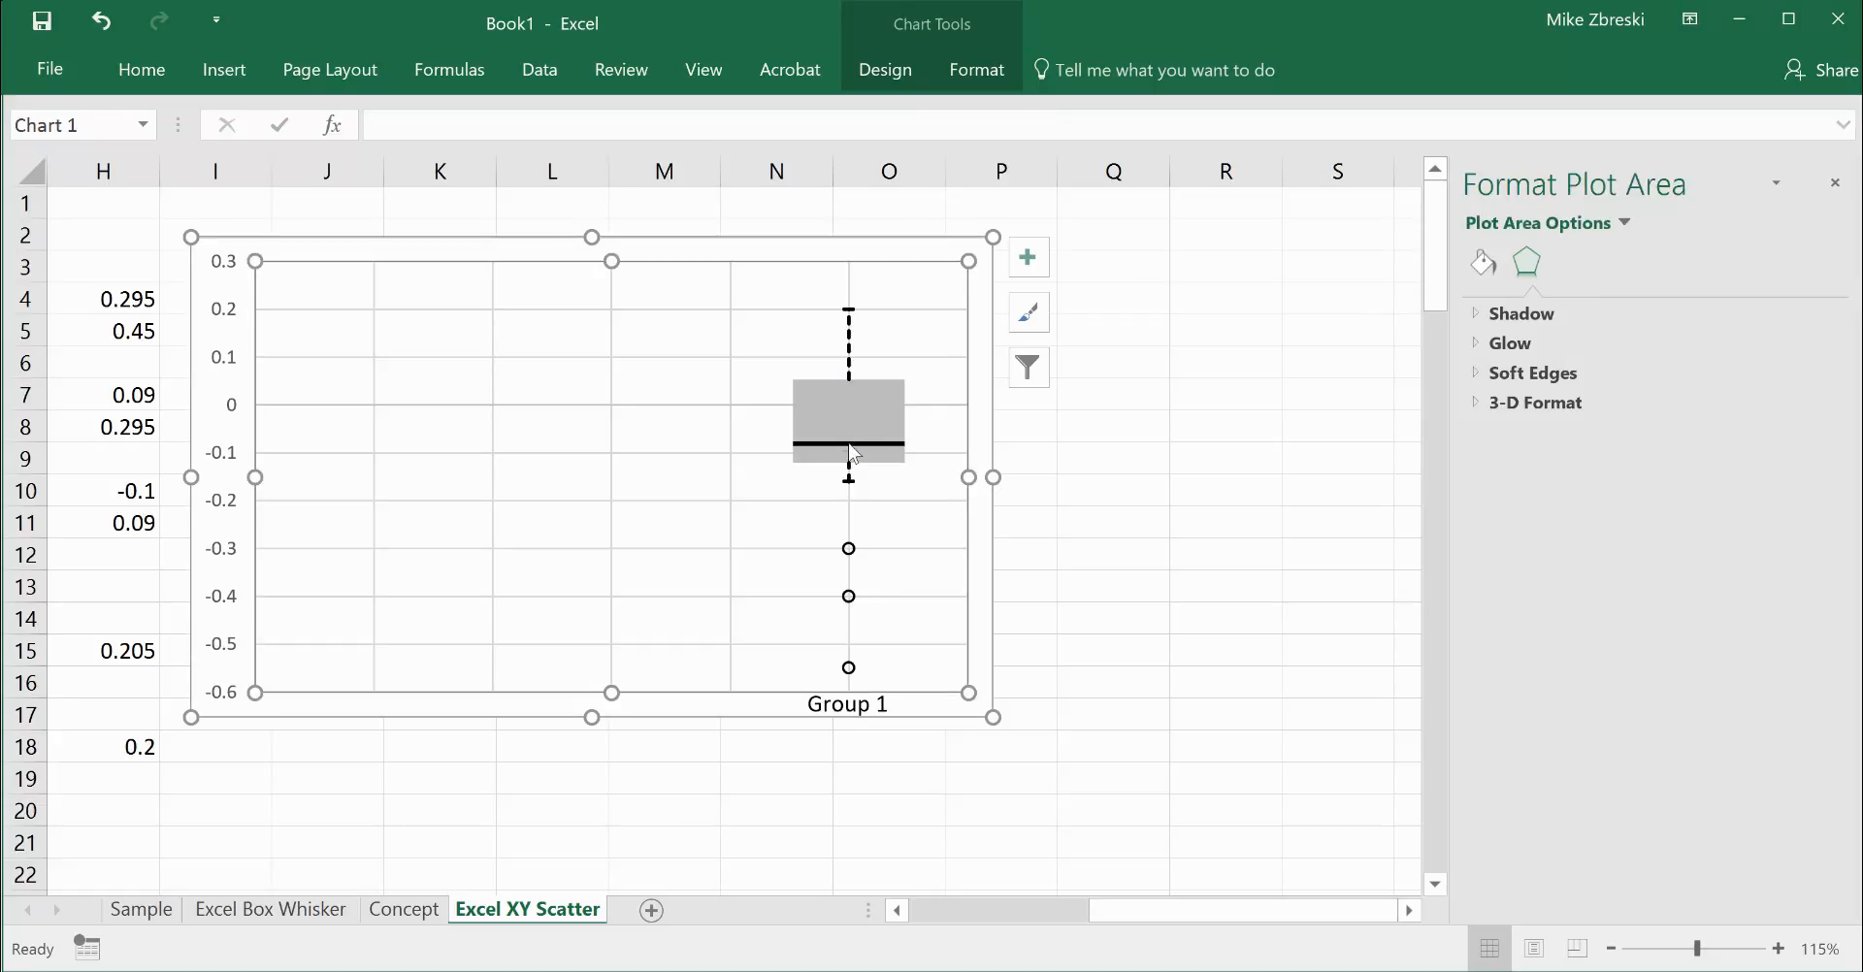
click(855, 444)
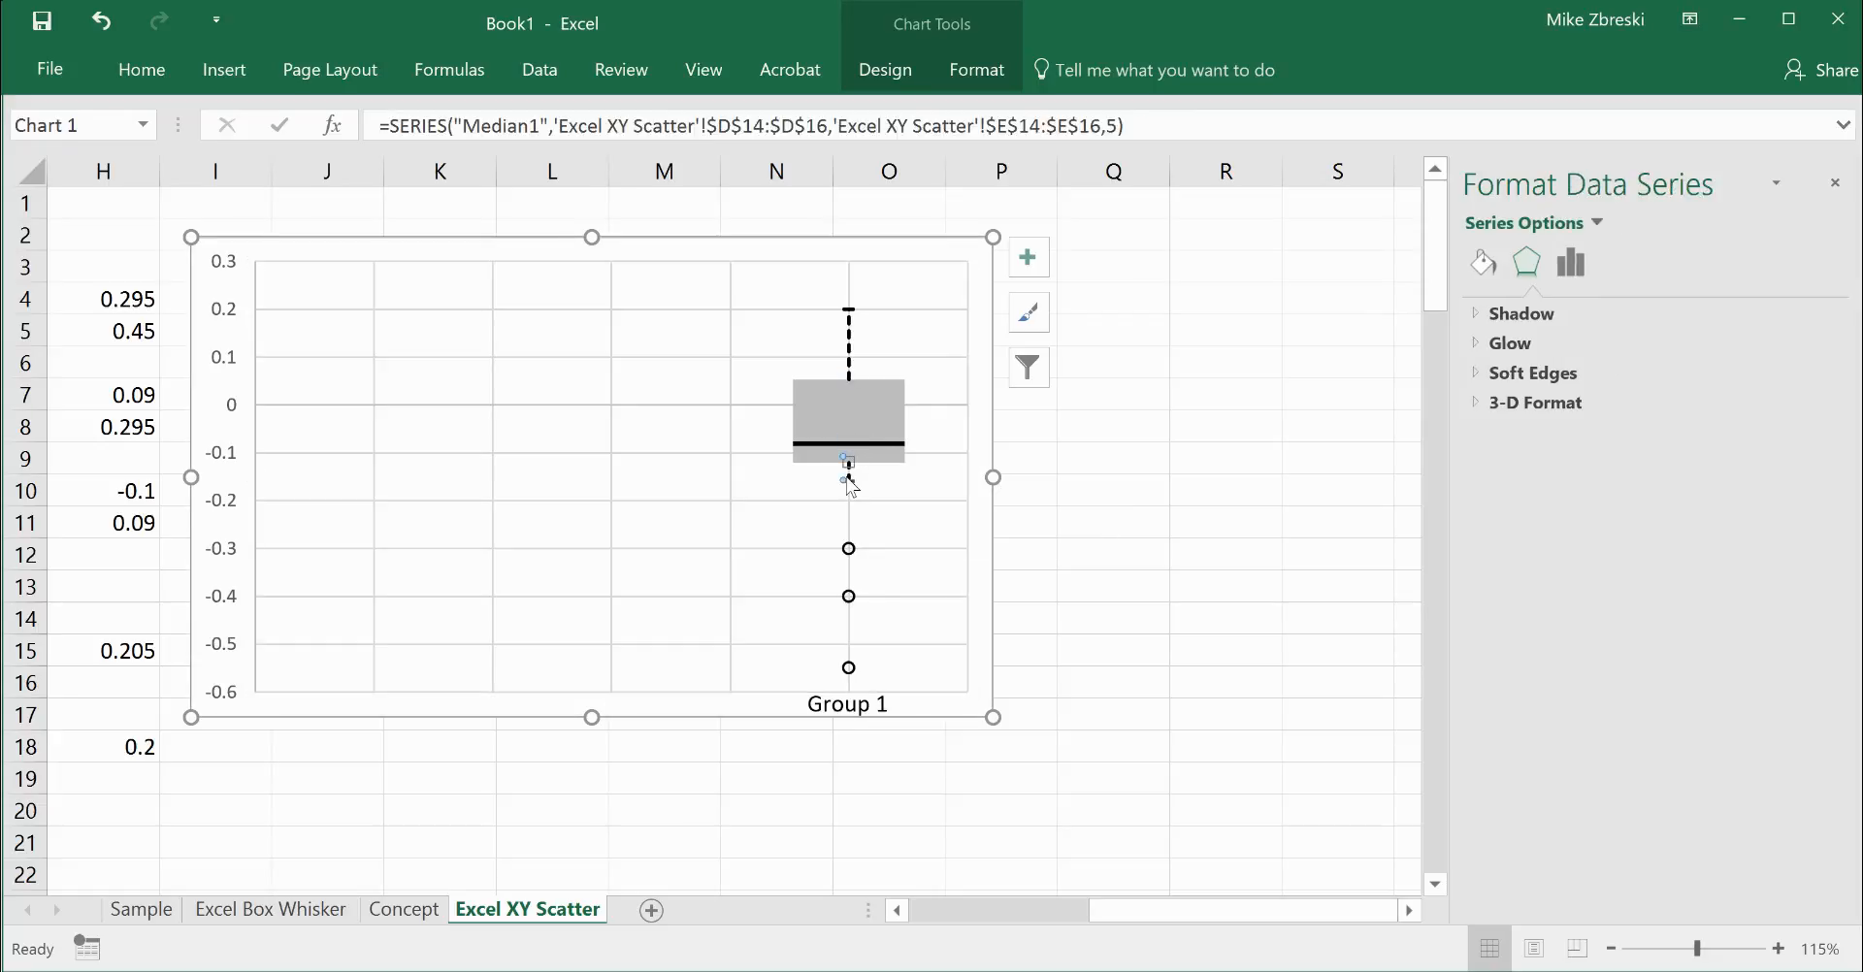
click(848, 475)
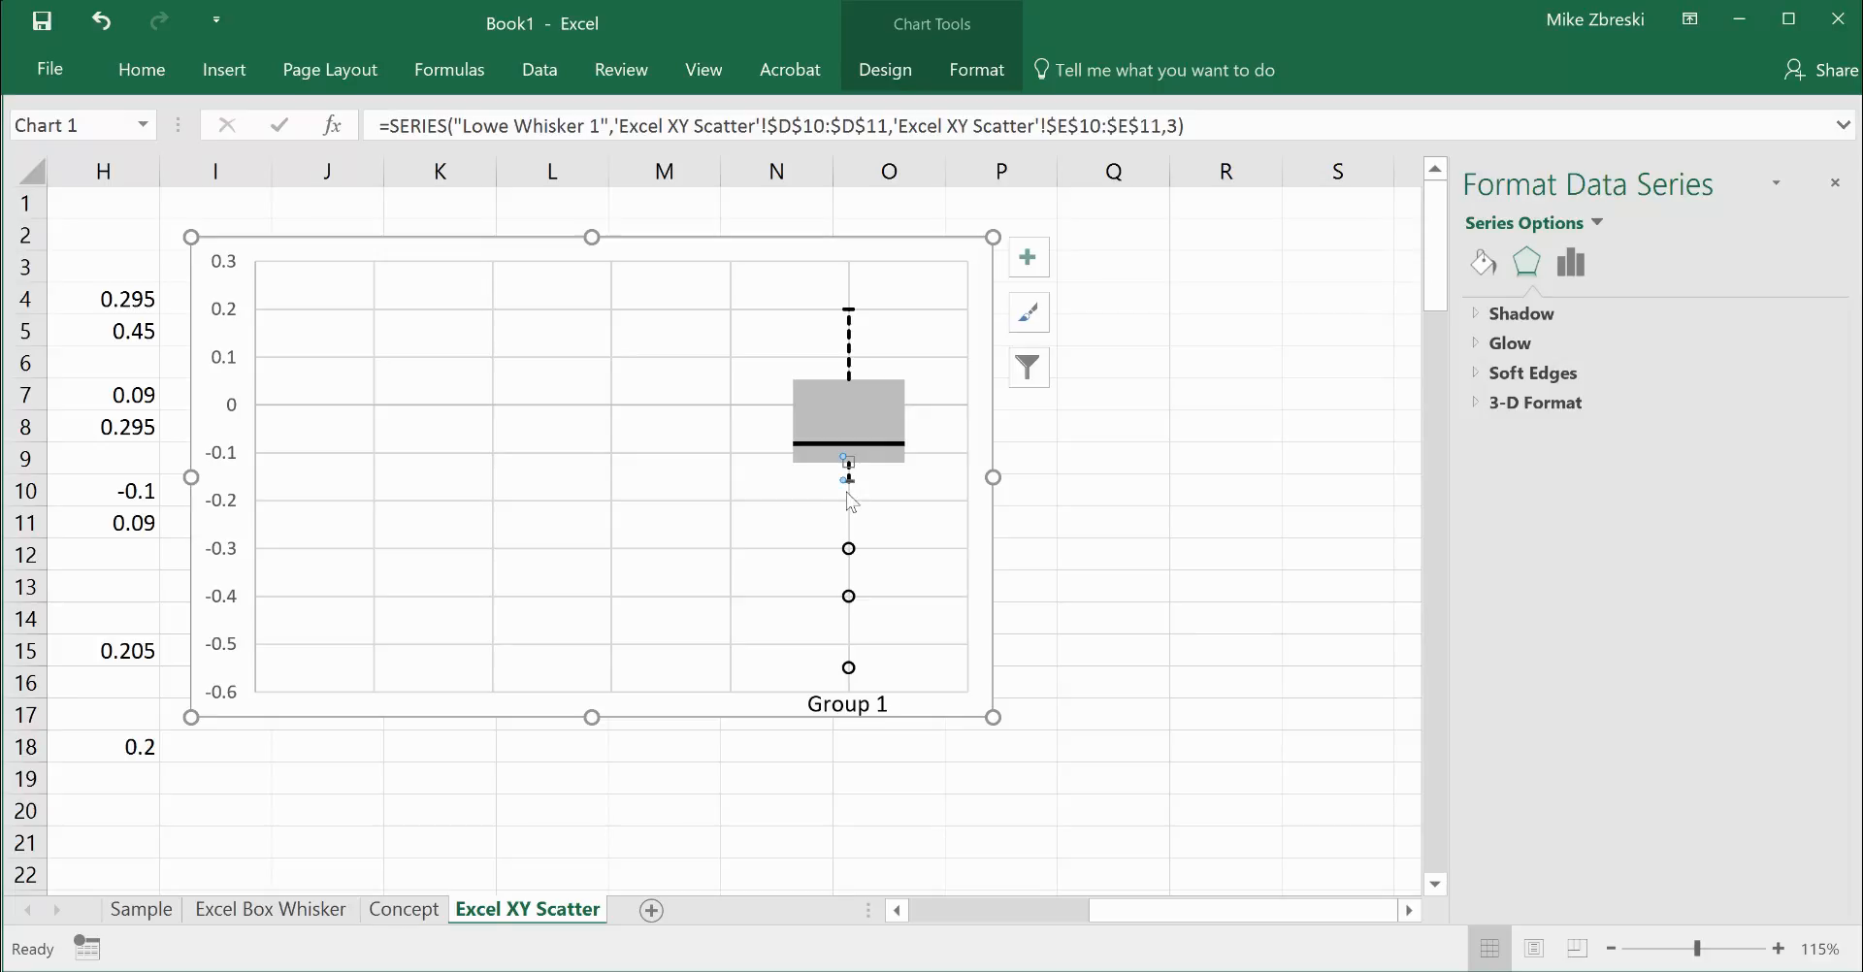
Add a Mean1 series to the chart, using group 1's mean in E18 as its Y value.
click(849, 550)
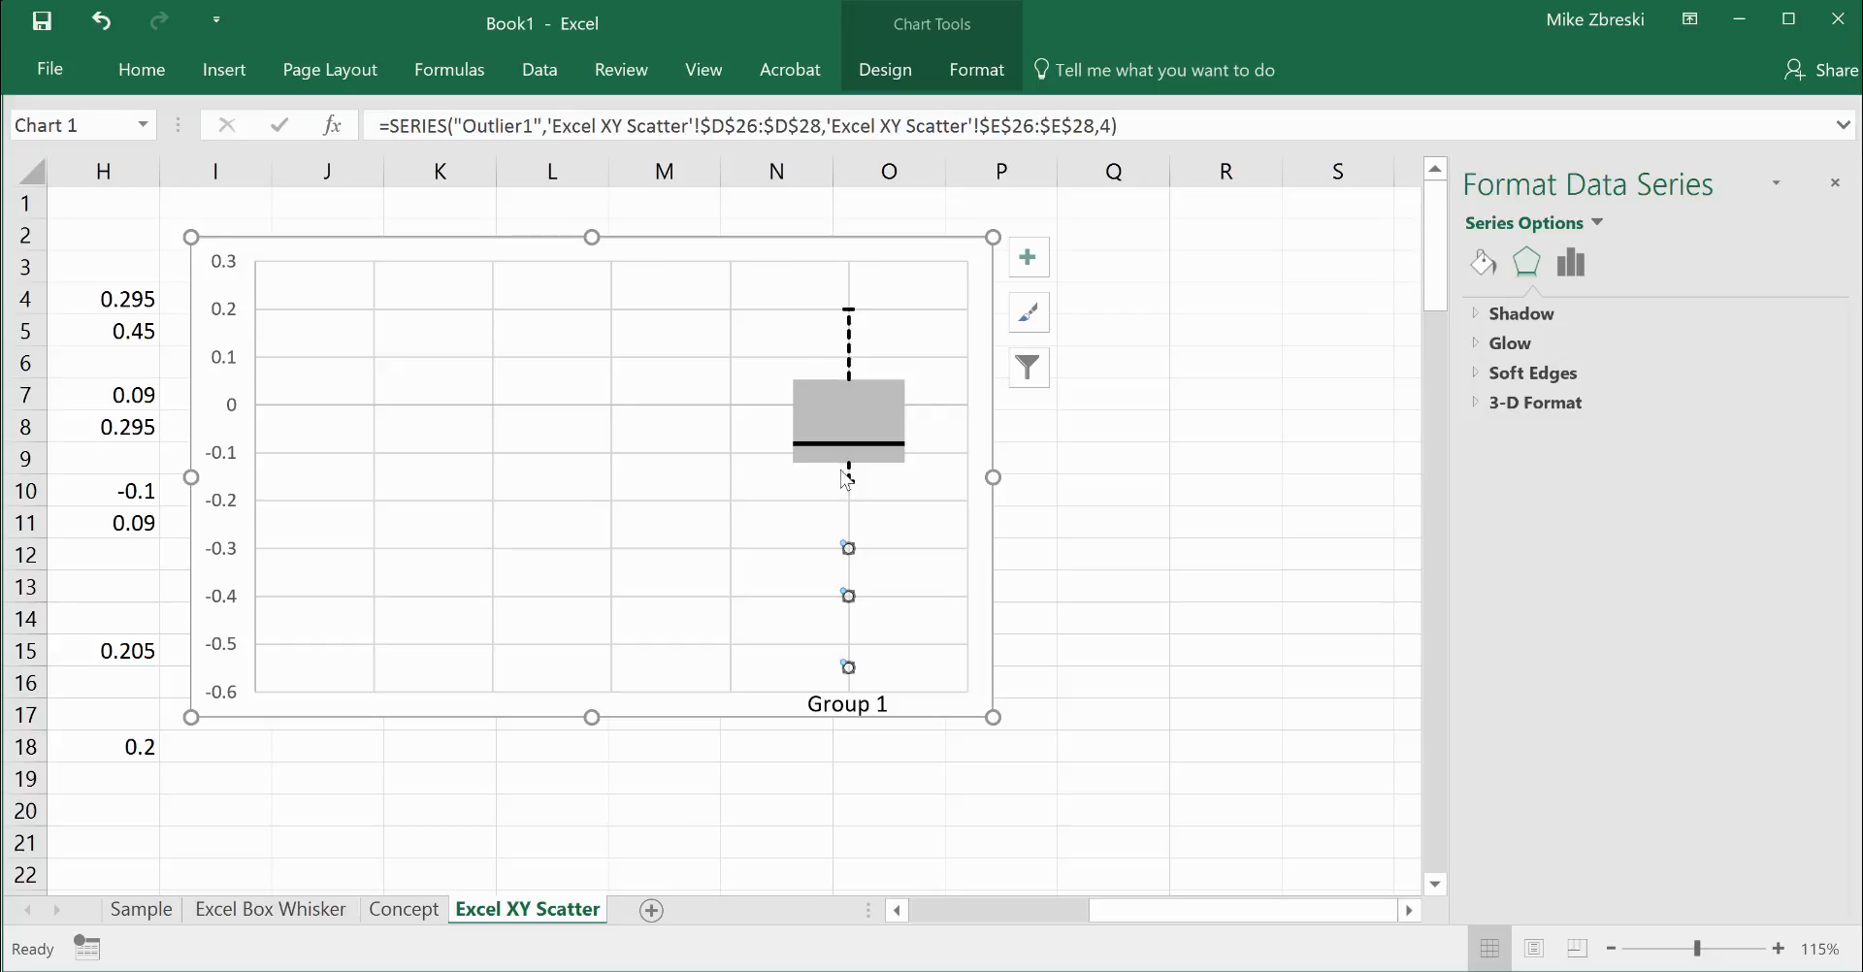
click(1074, 590)
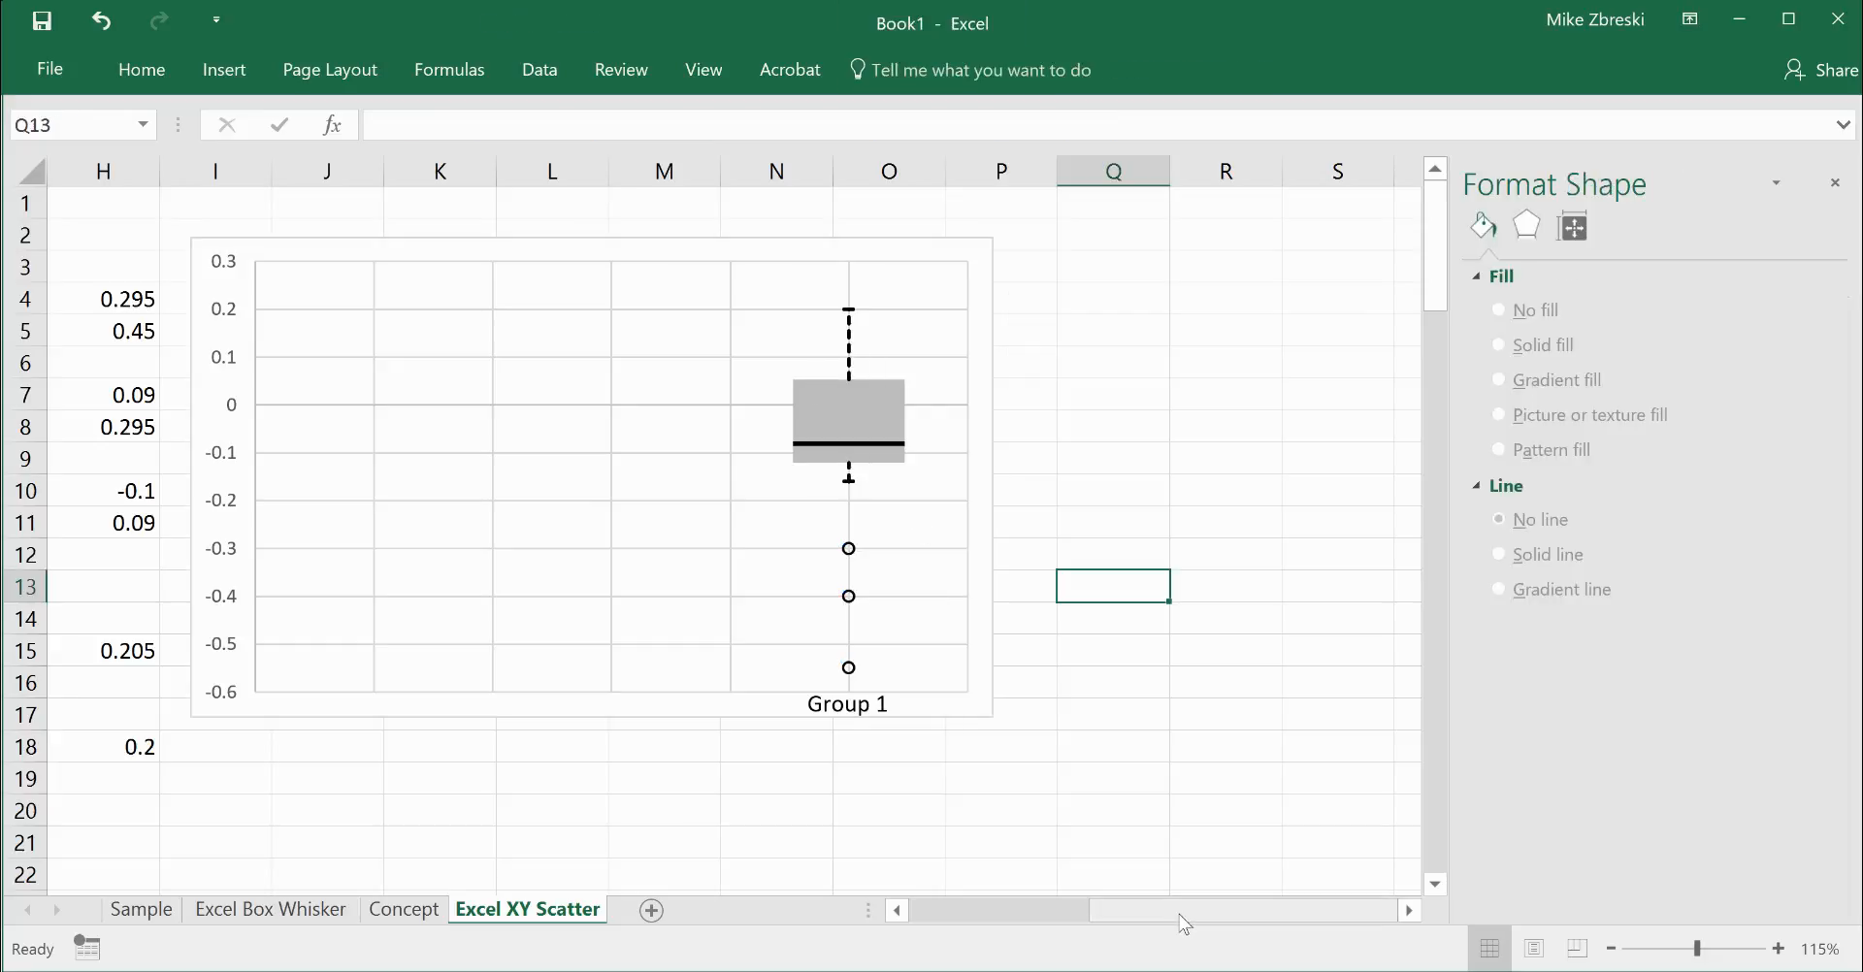
click(666, 473)
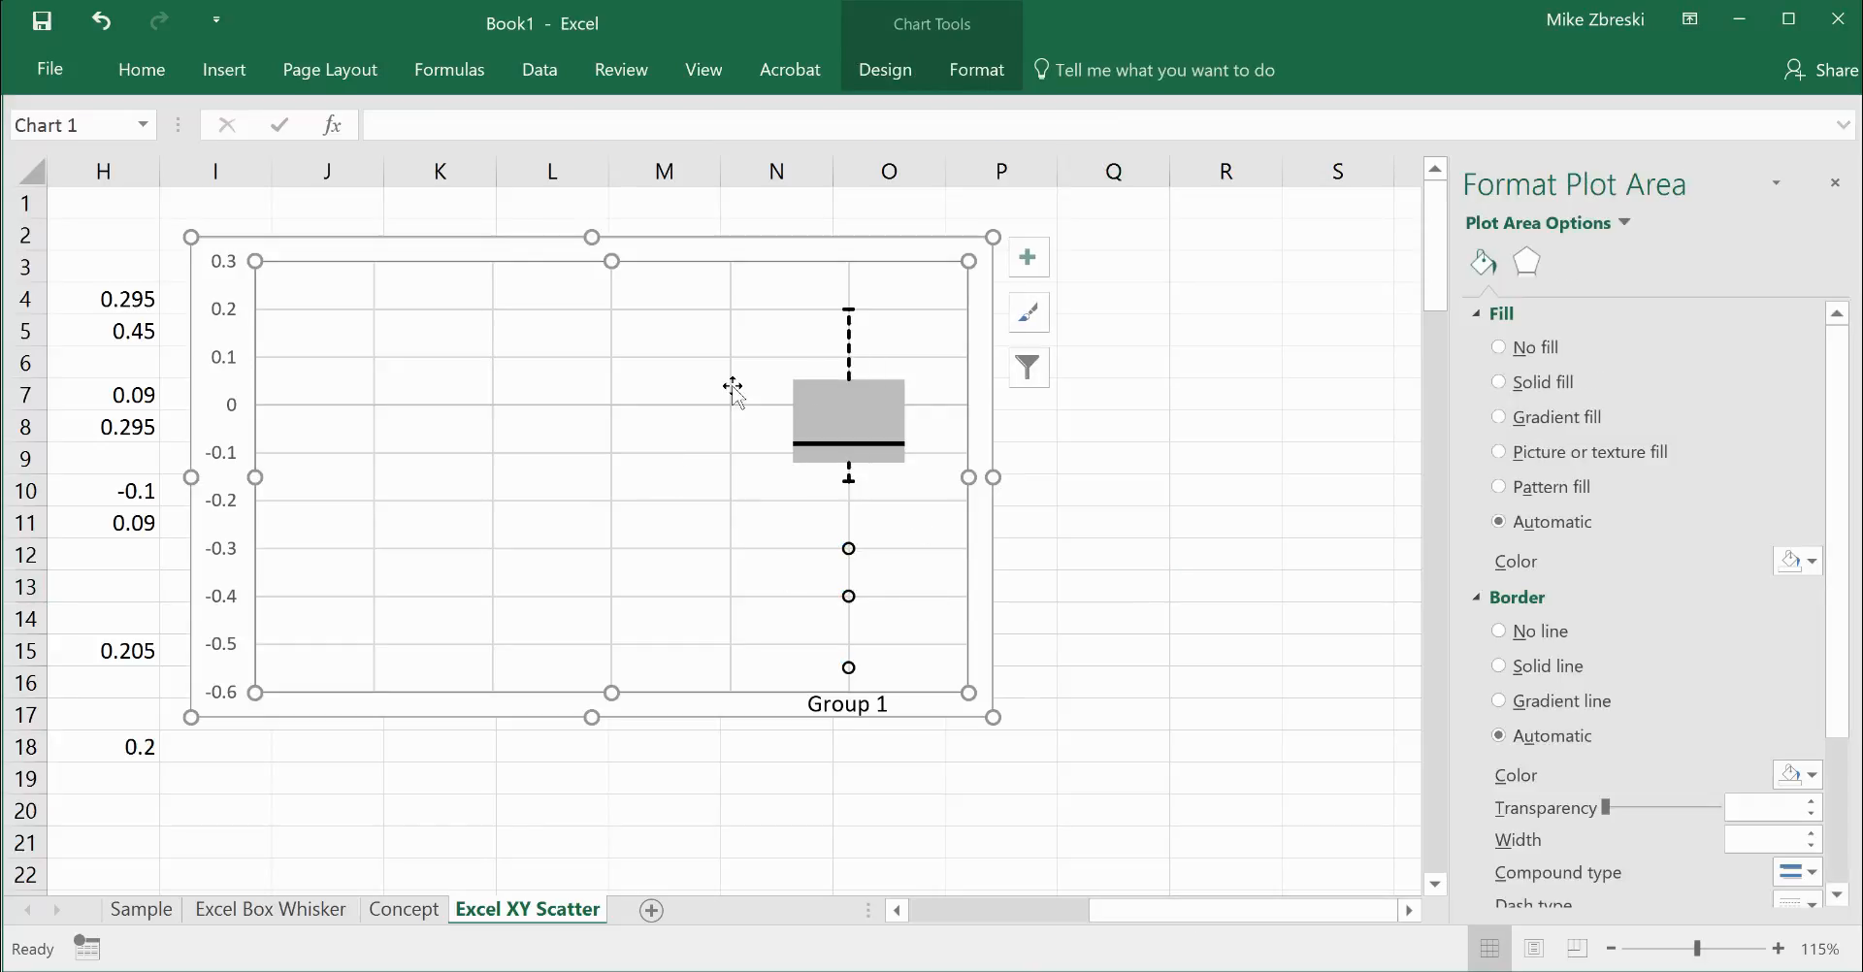
click(901, 73)
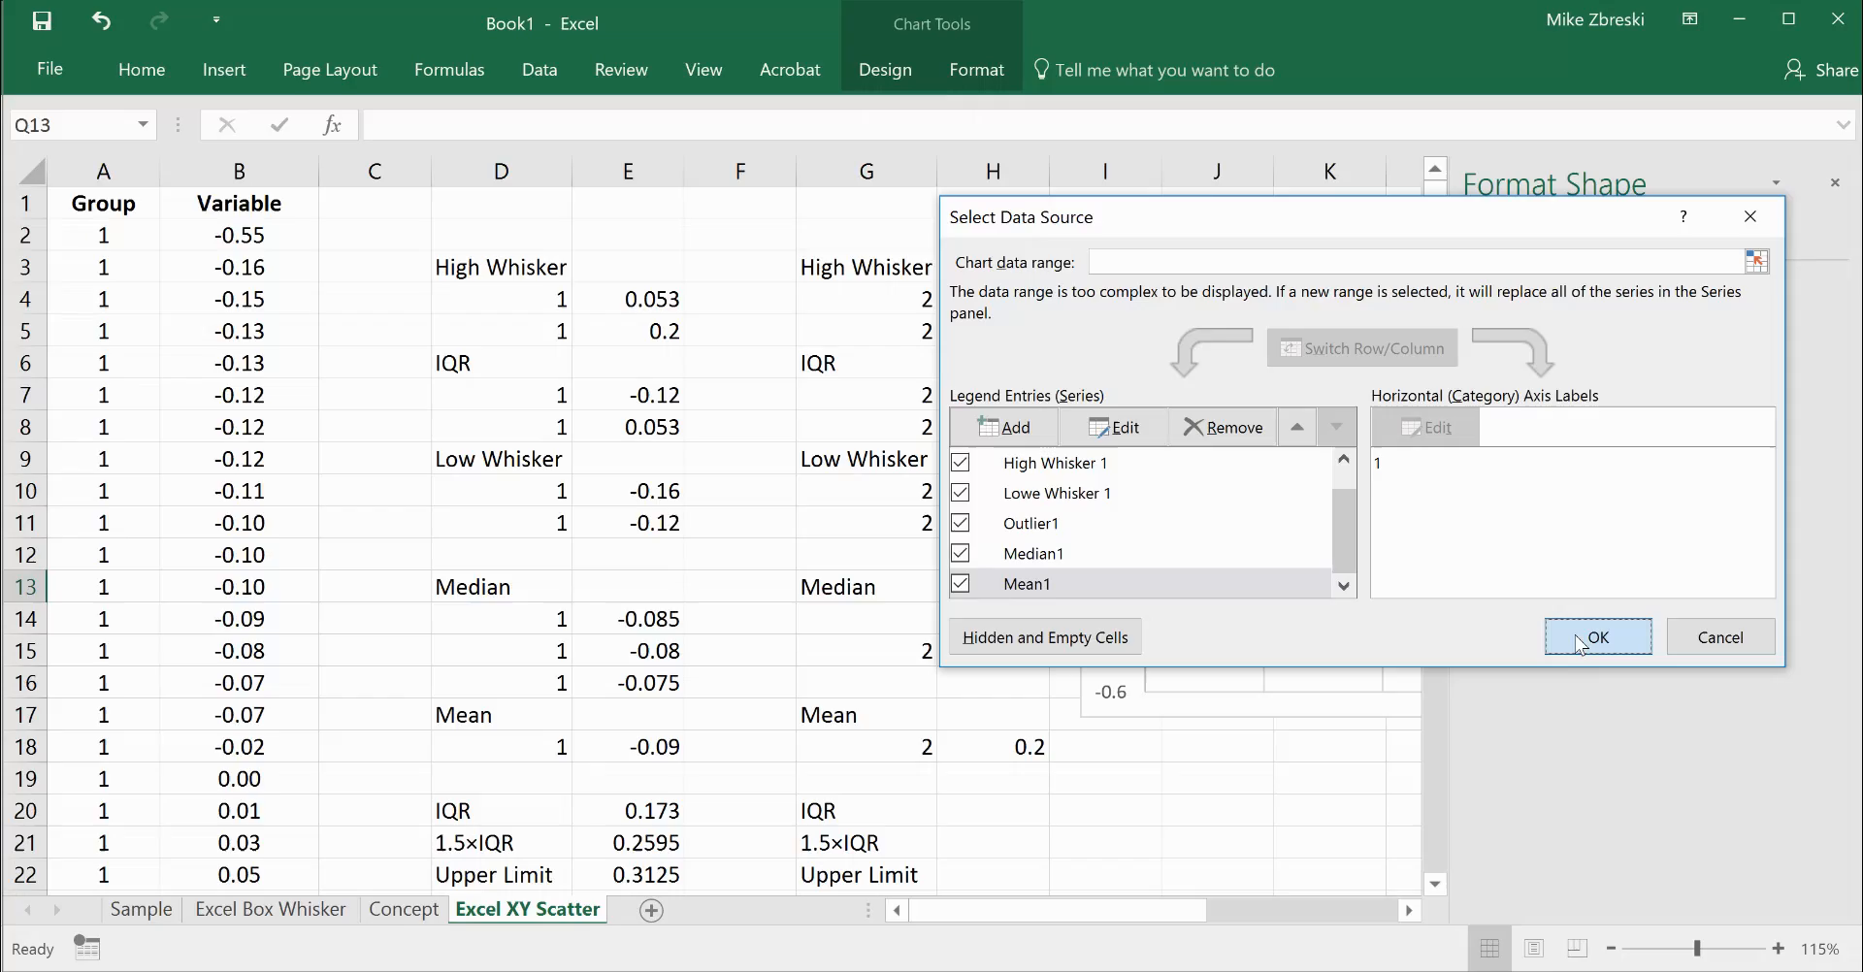
click(1585, 636)
drag(1169, 913, 1312, 891)
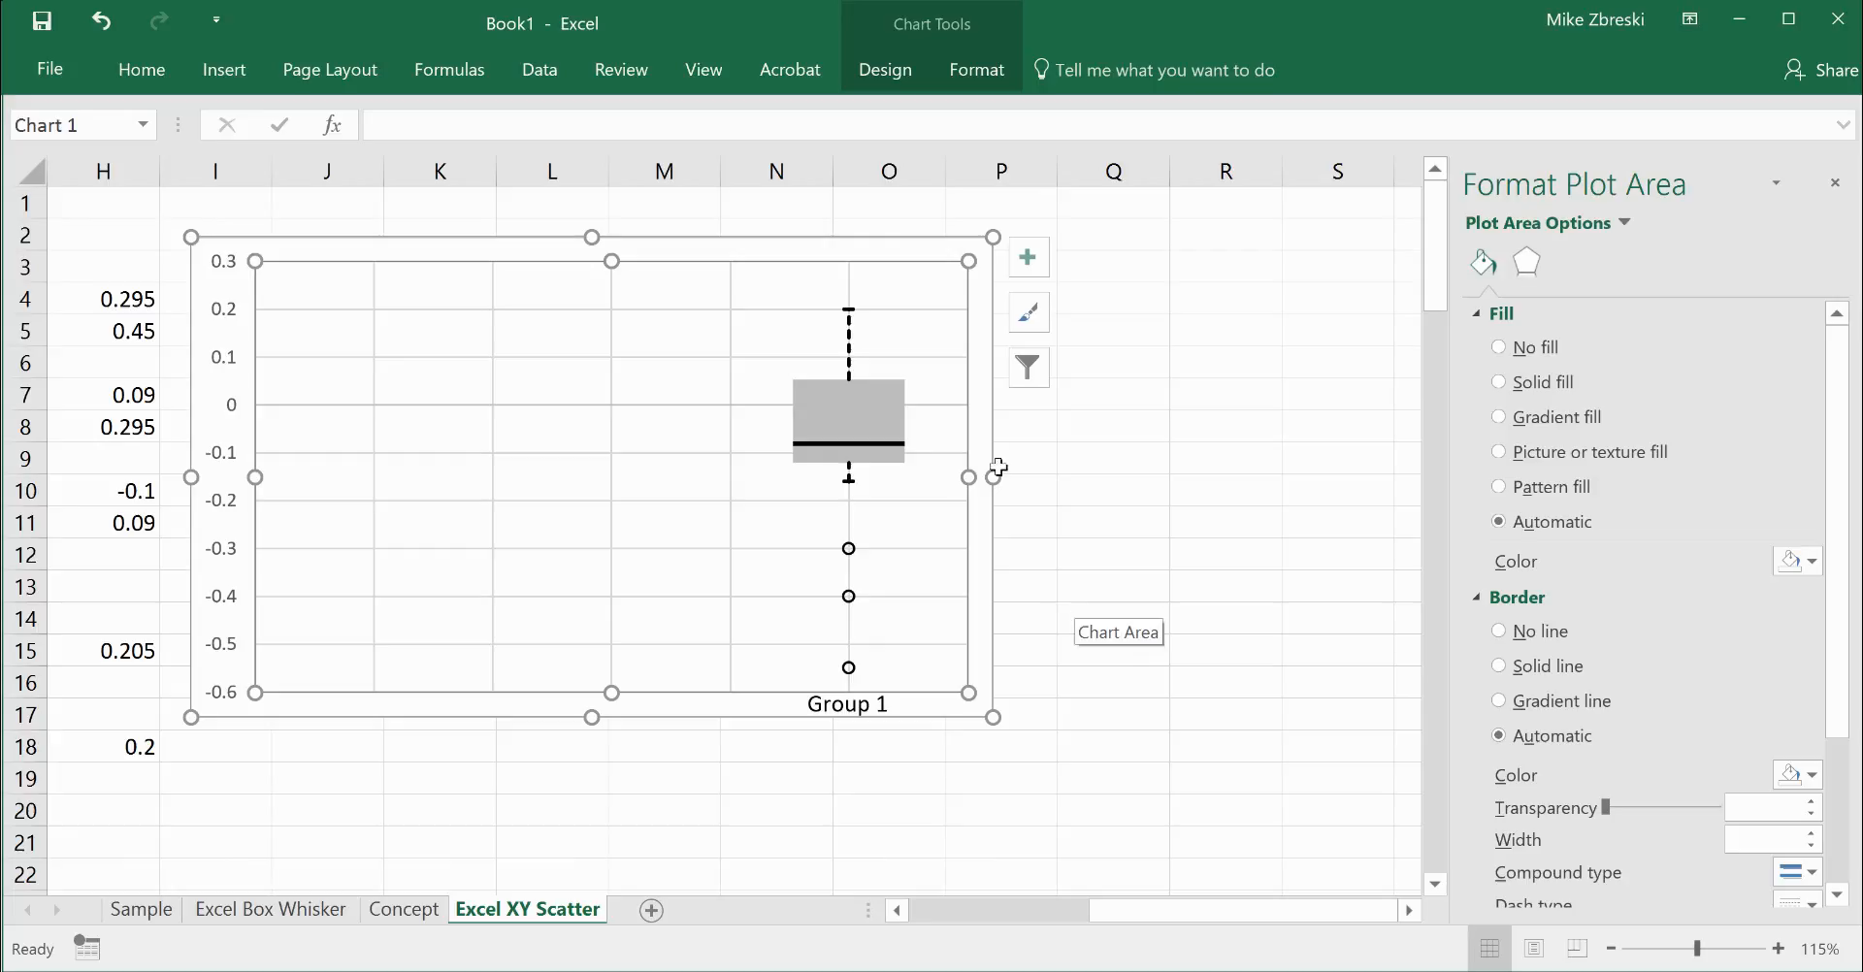
Give the Mean1 series a built-in X-shaped marker.
click(1625, 222)
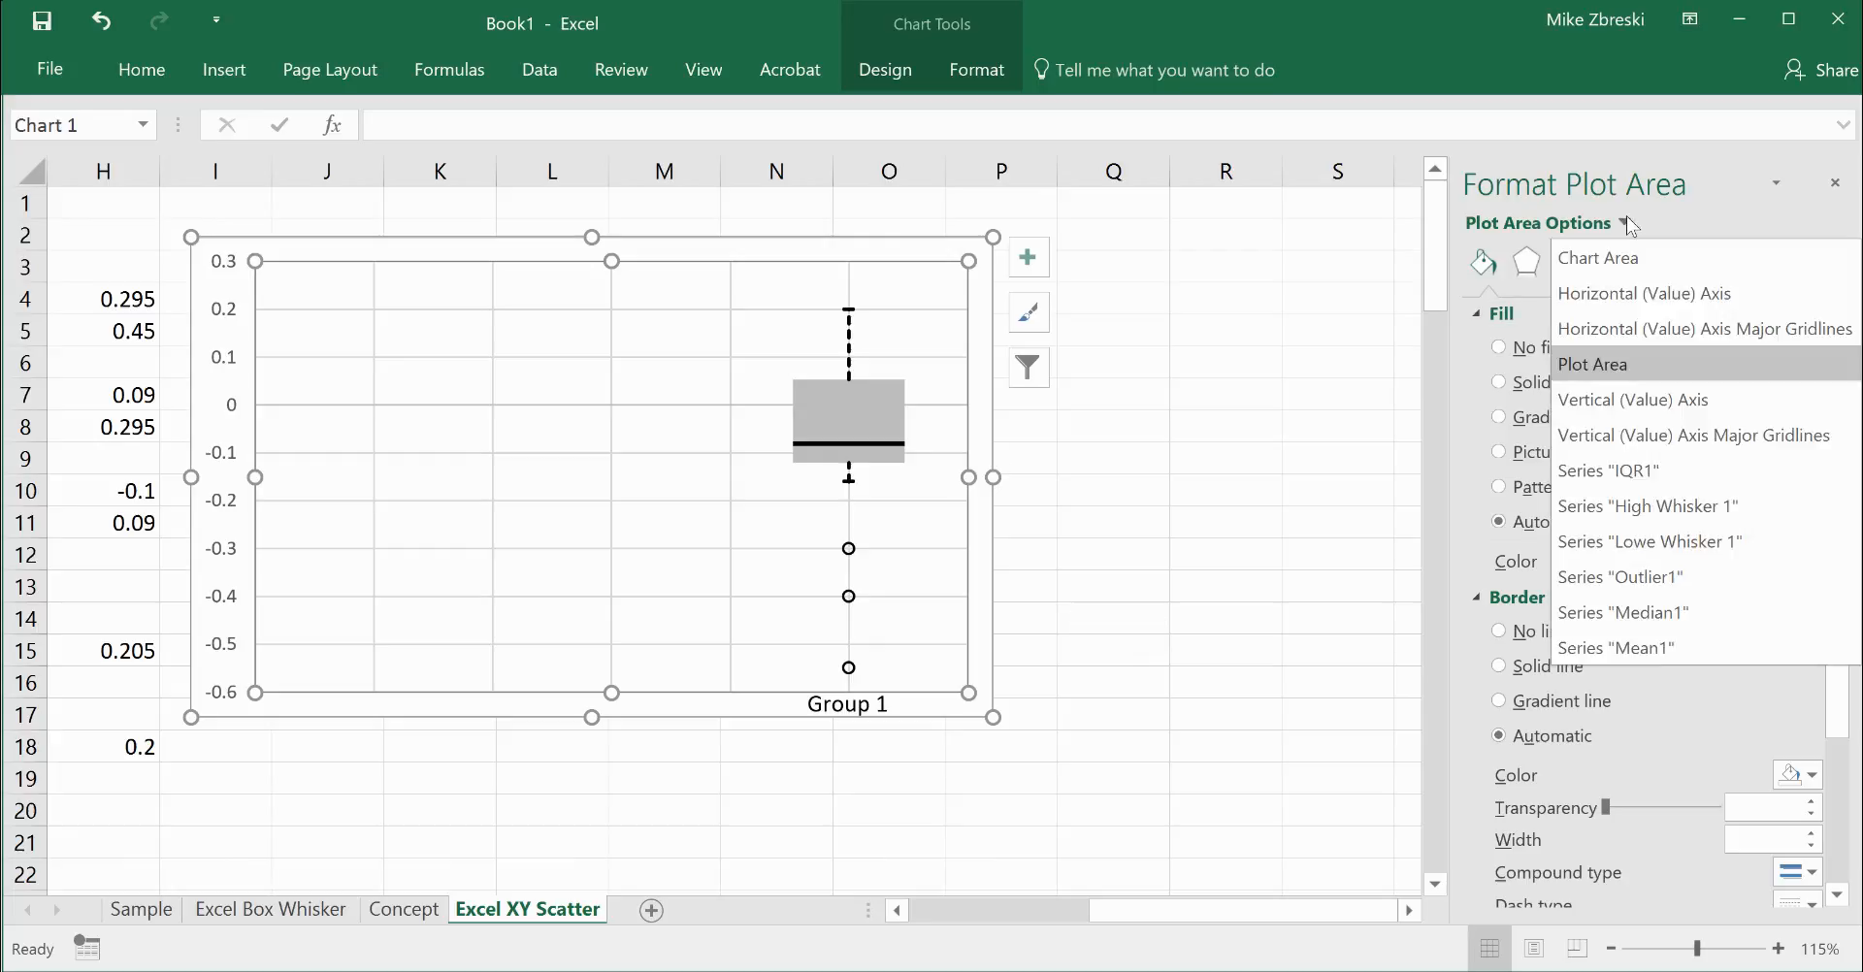
click(1616, 647)
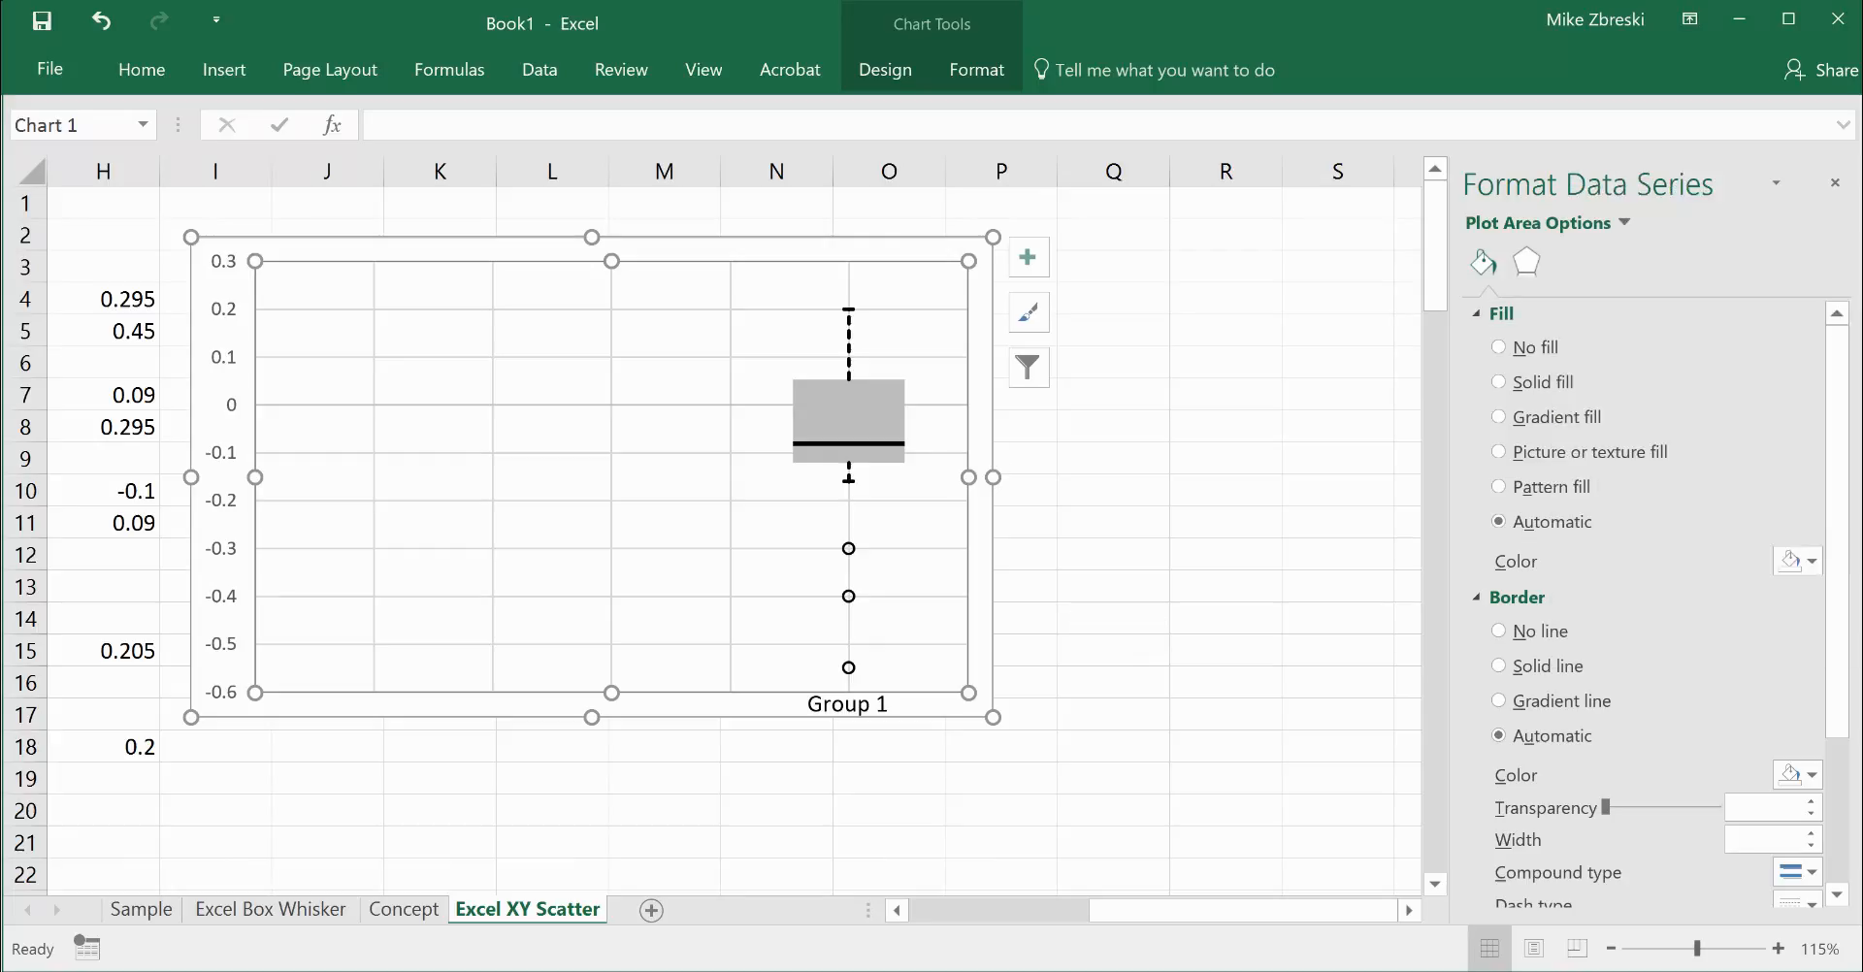
click(1591, 317)
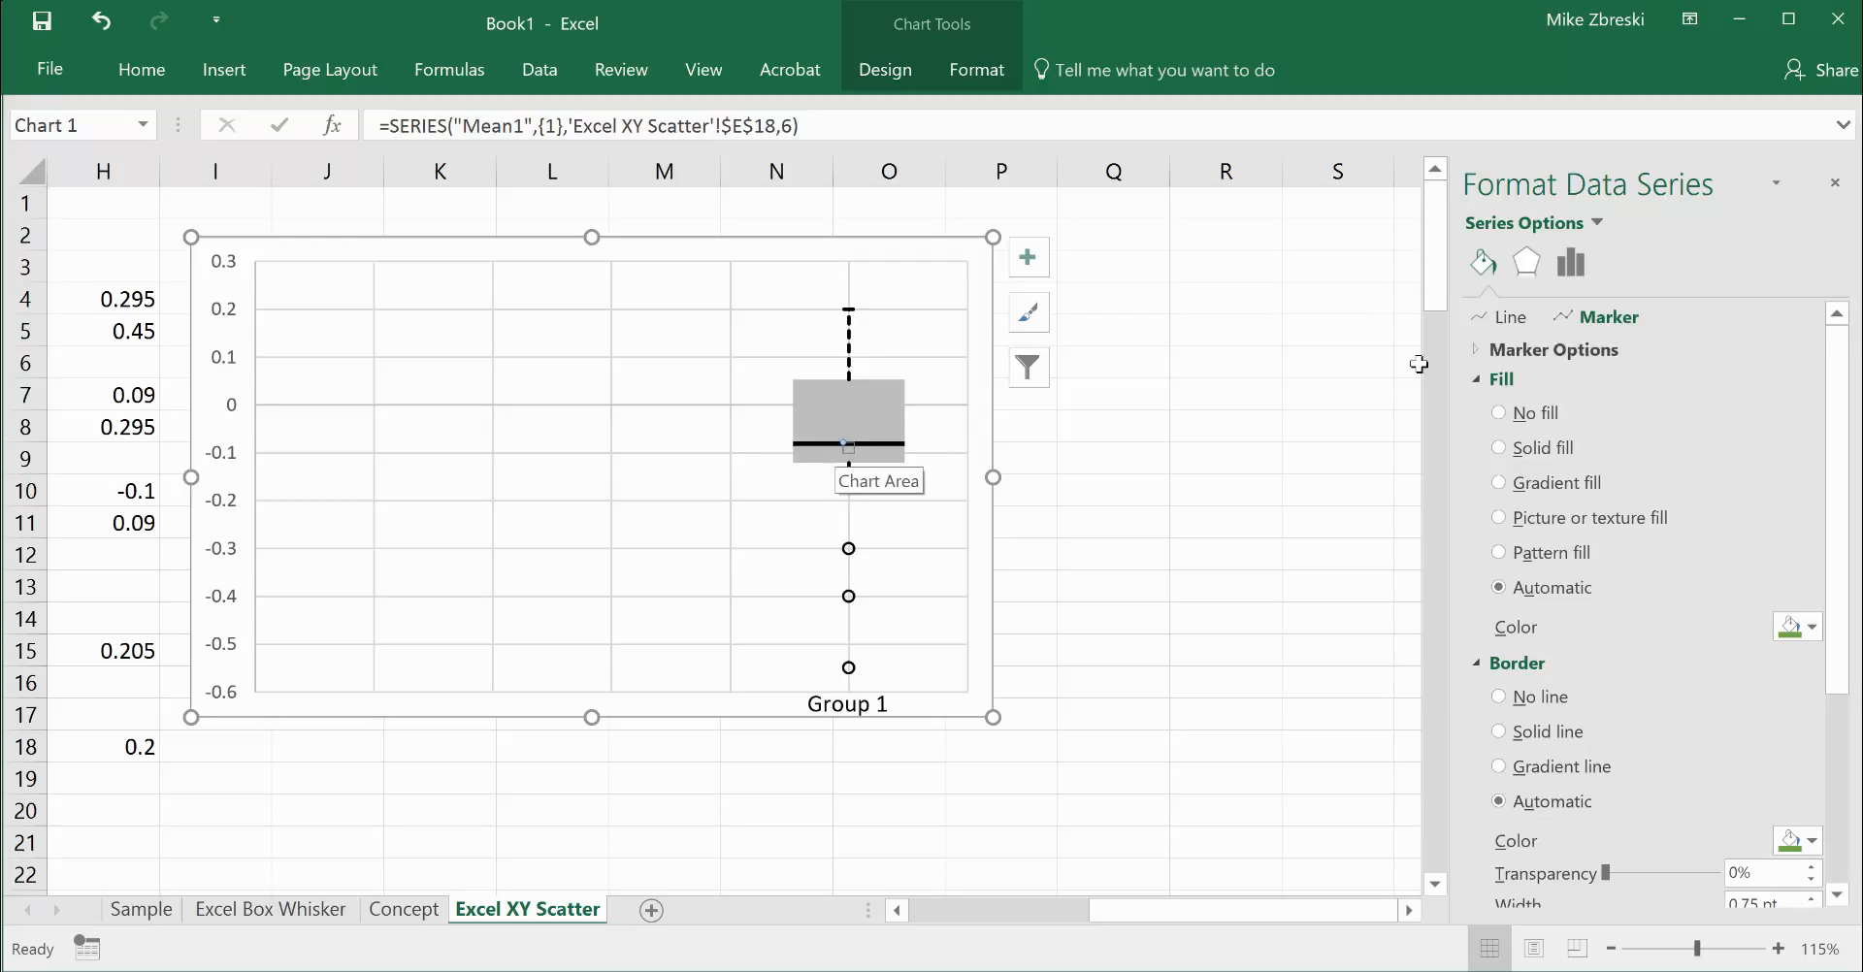
click(1553, 350)
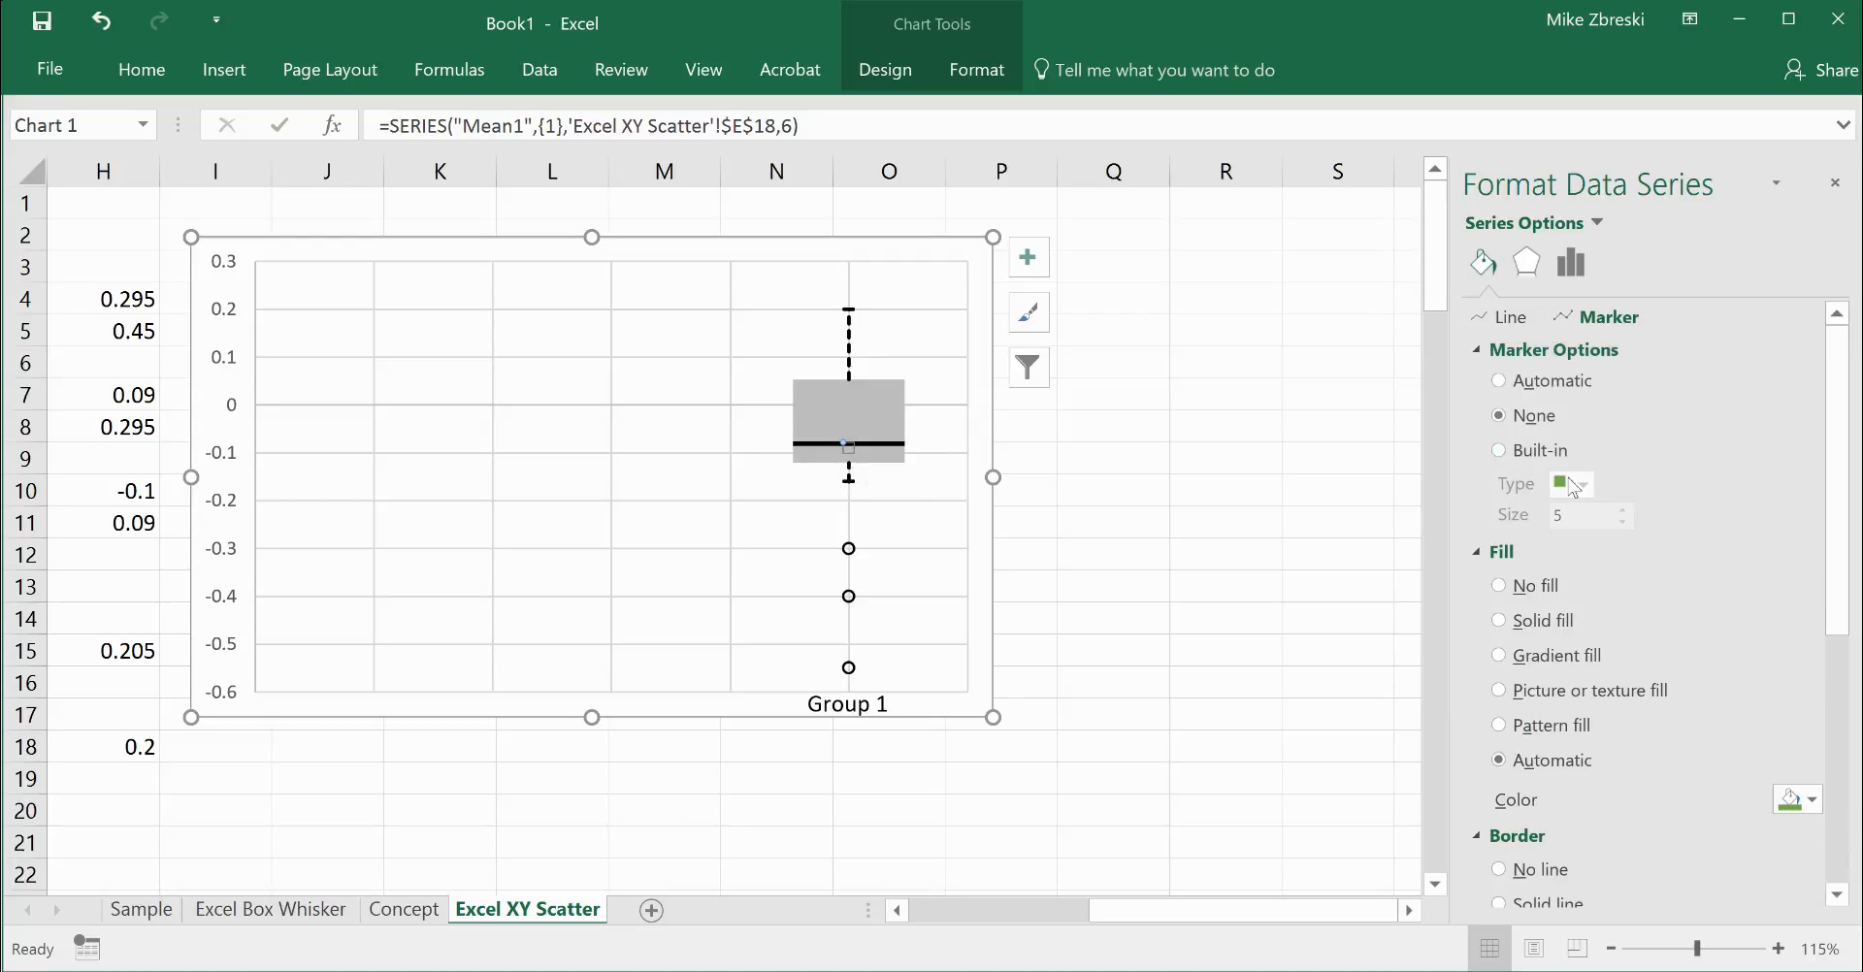
click(1518, 457)
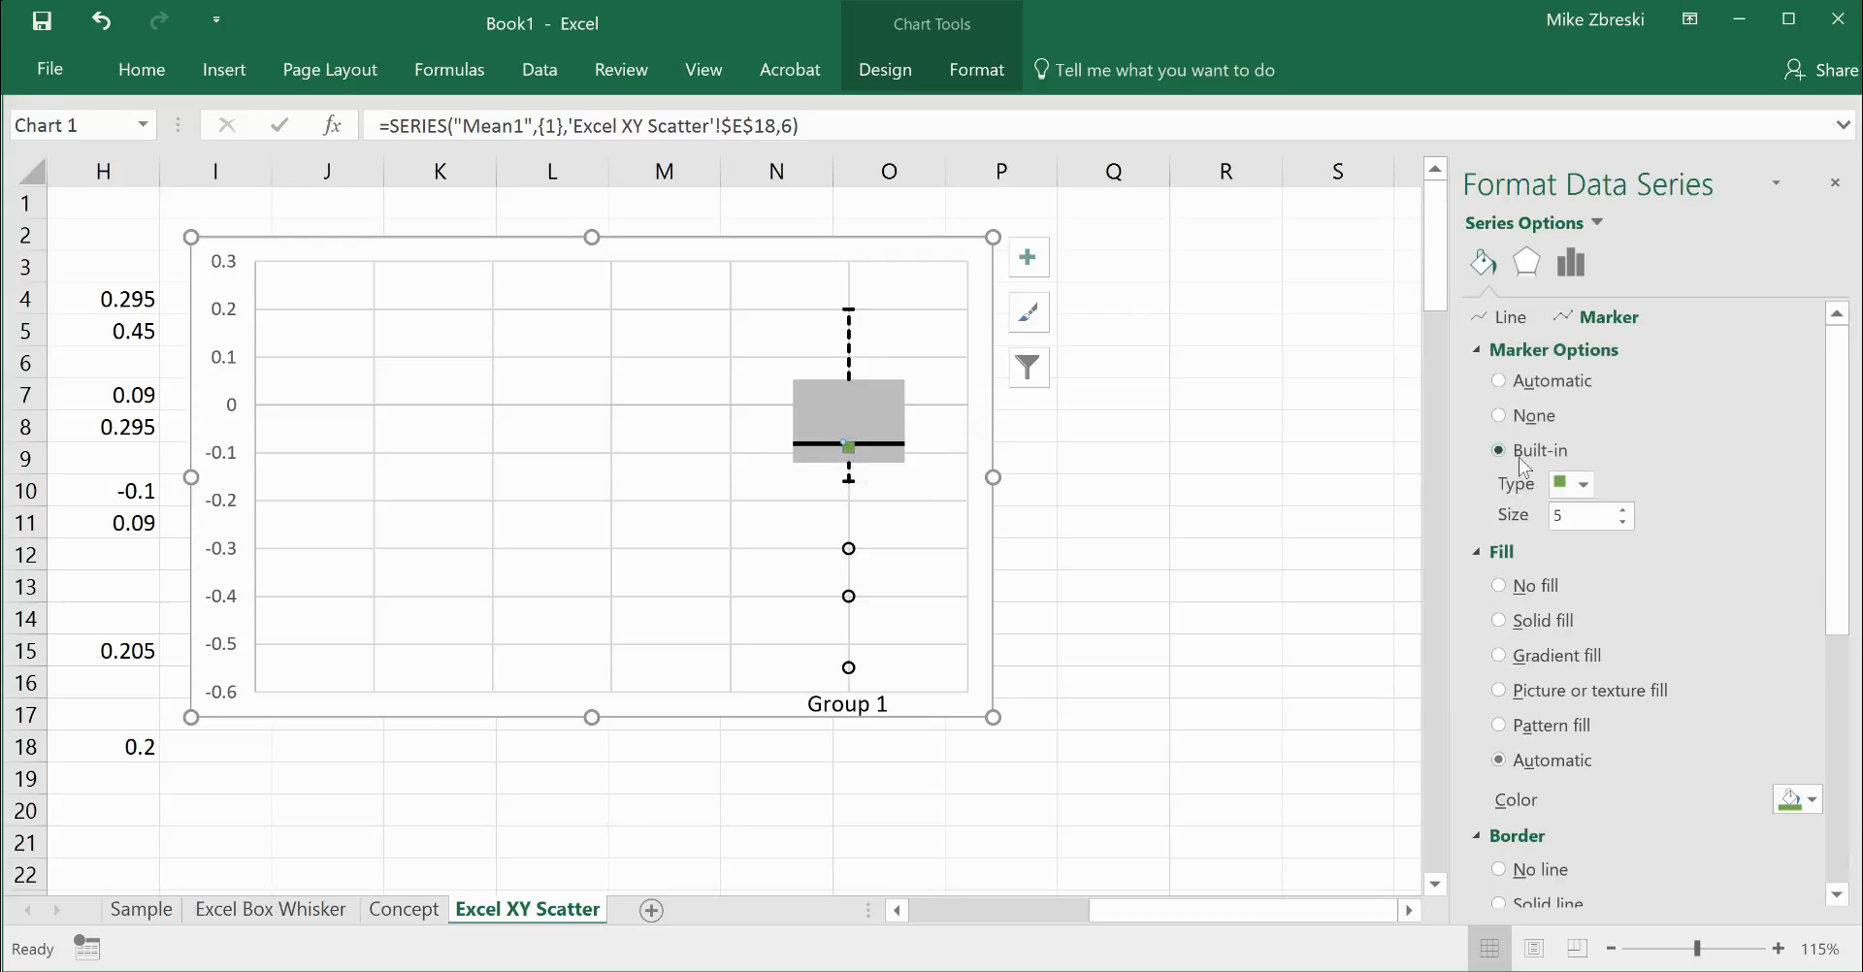
click(1584, 484)
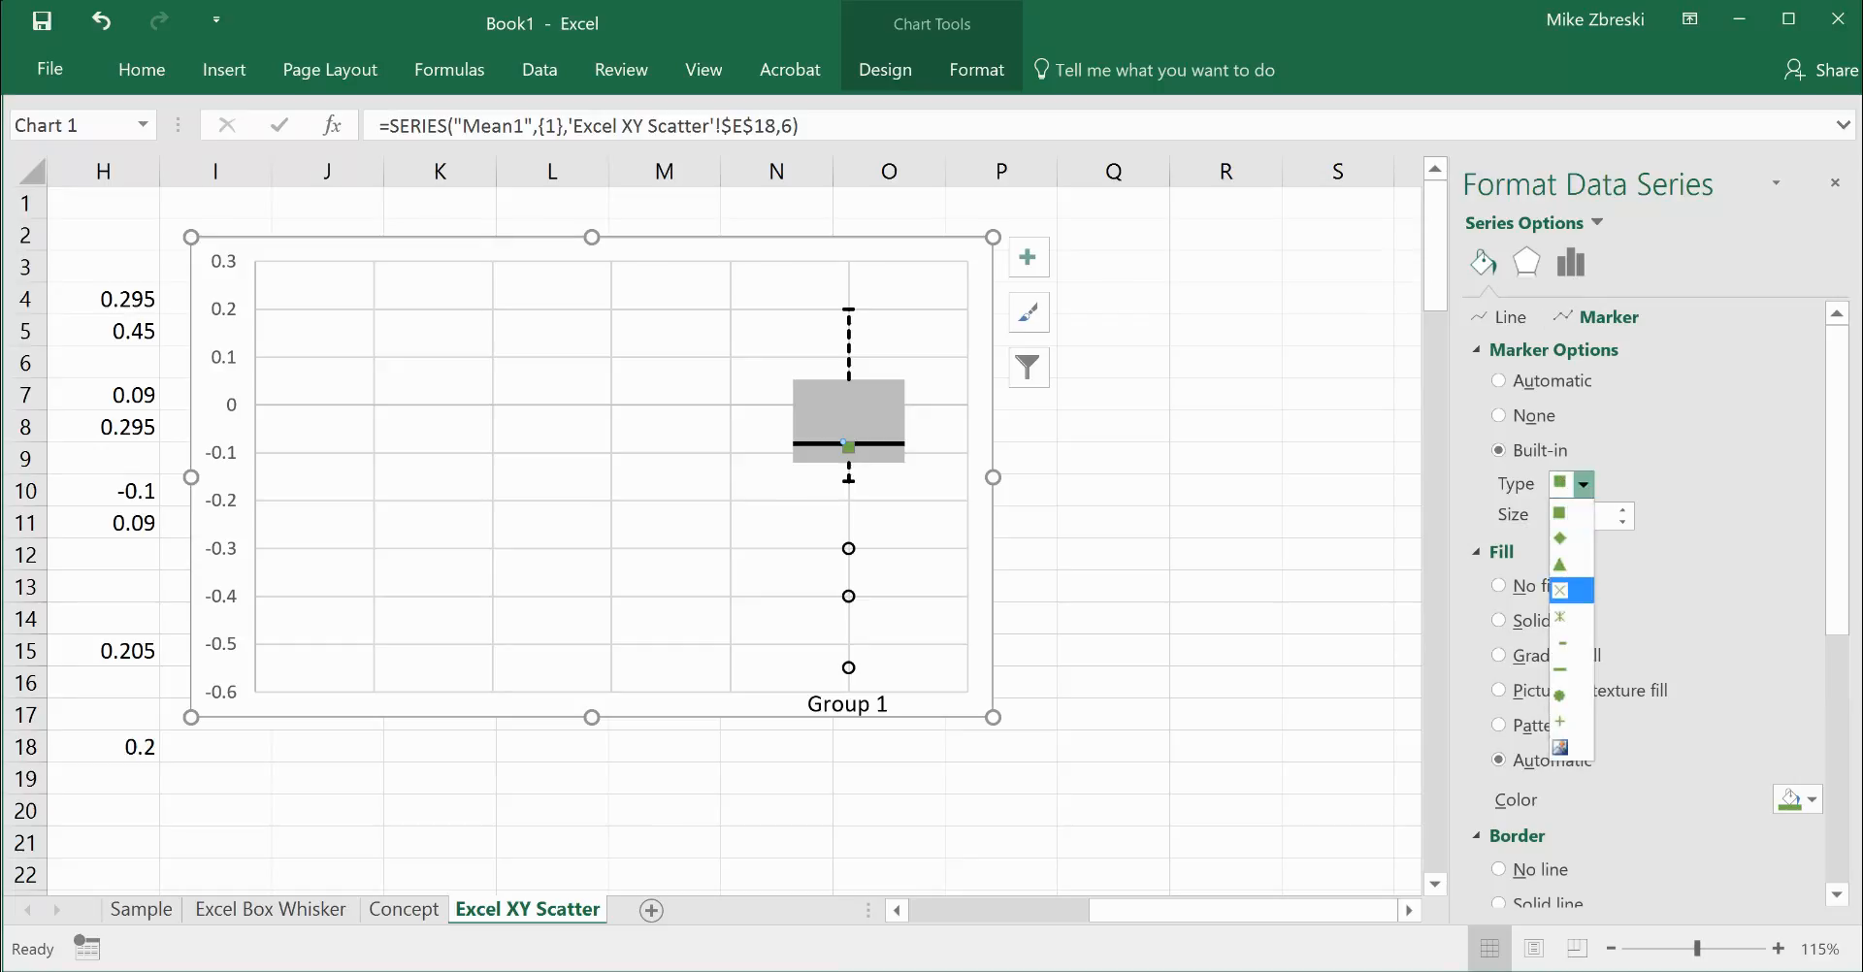
click(1560, 590)
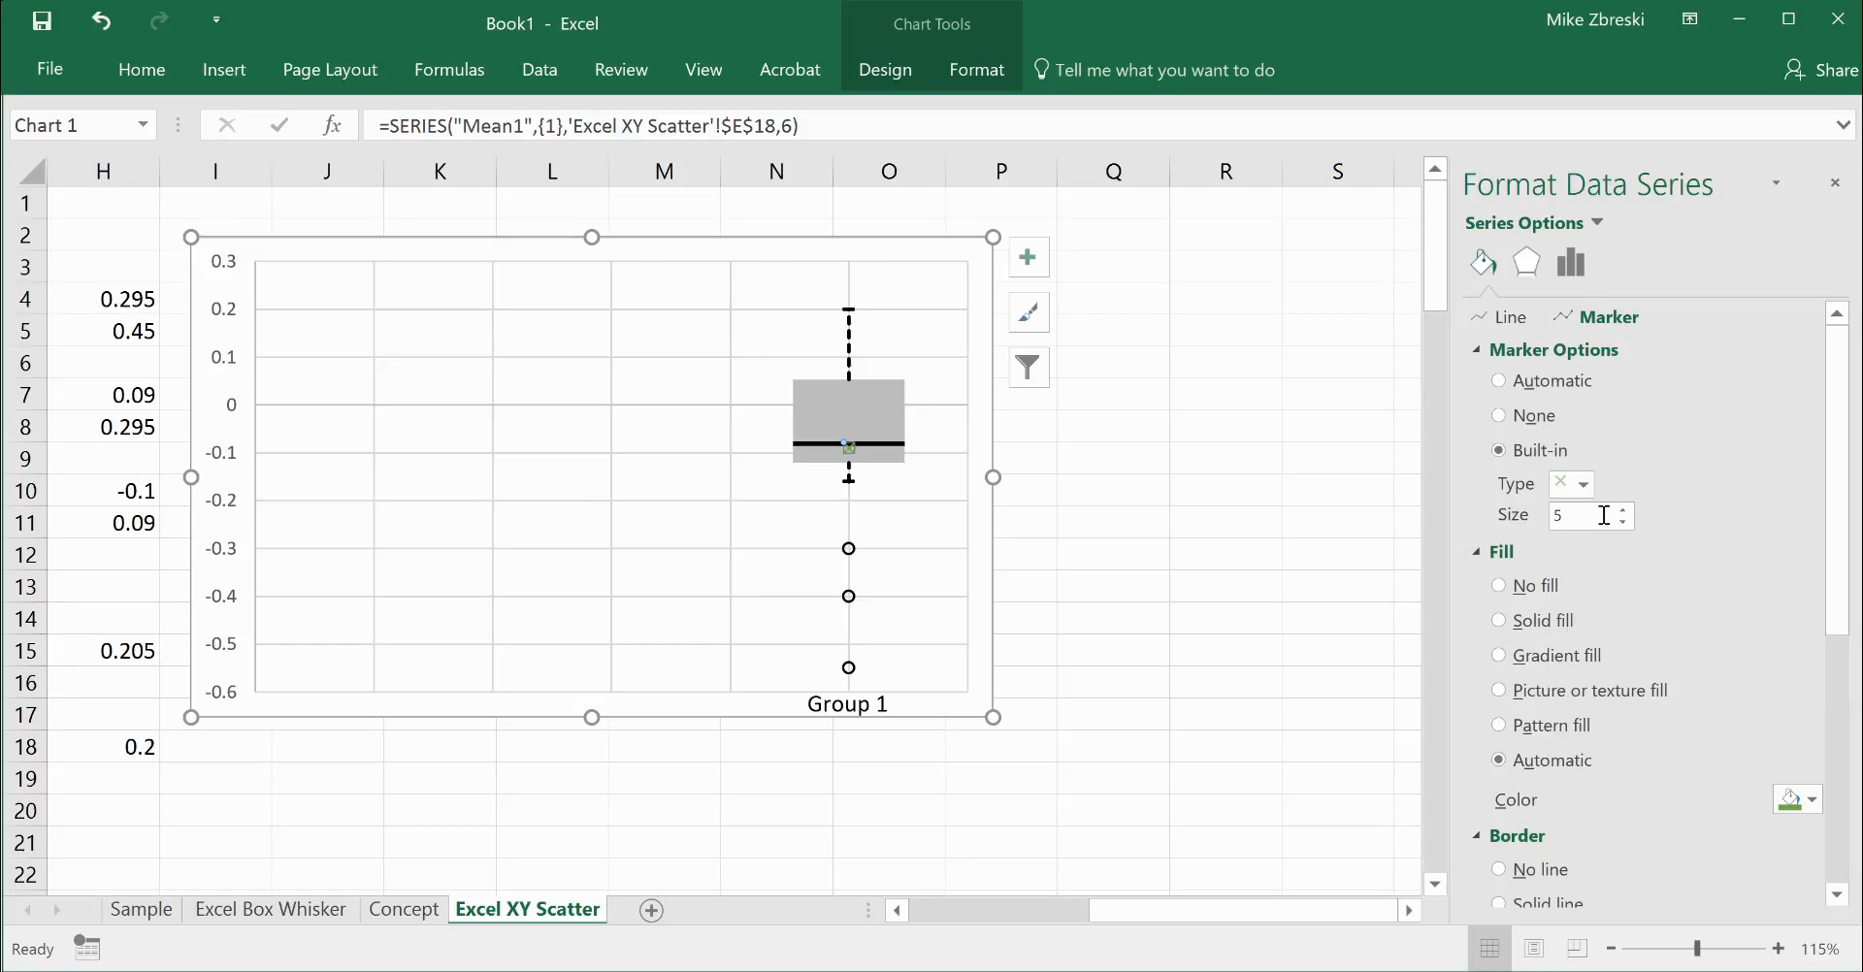
Set the Mean1 marker to a solid black fill with a solid black border.
click(1572, 621)
scroll(1638, 682, down, 3)
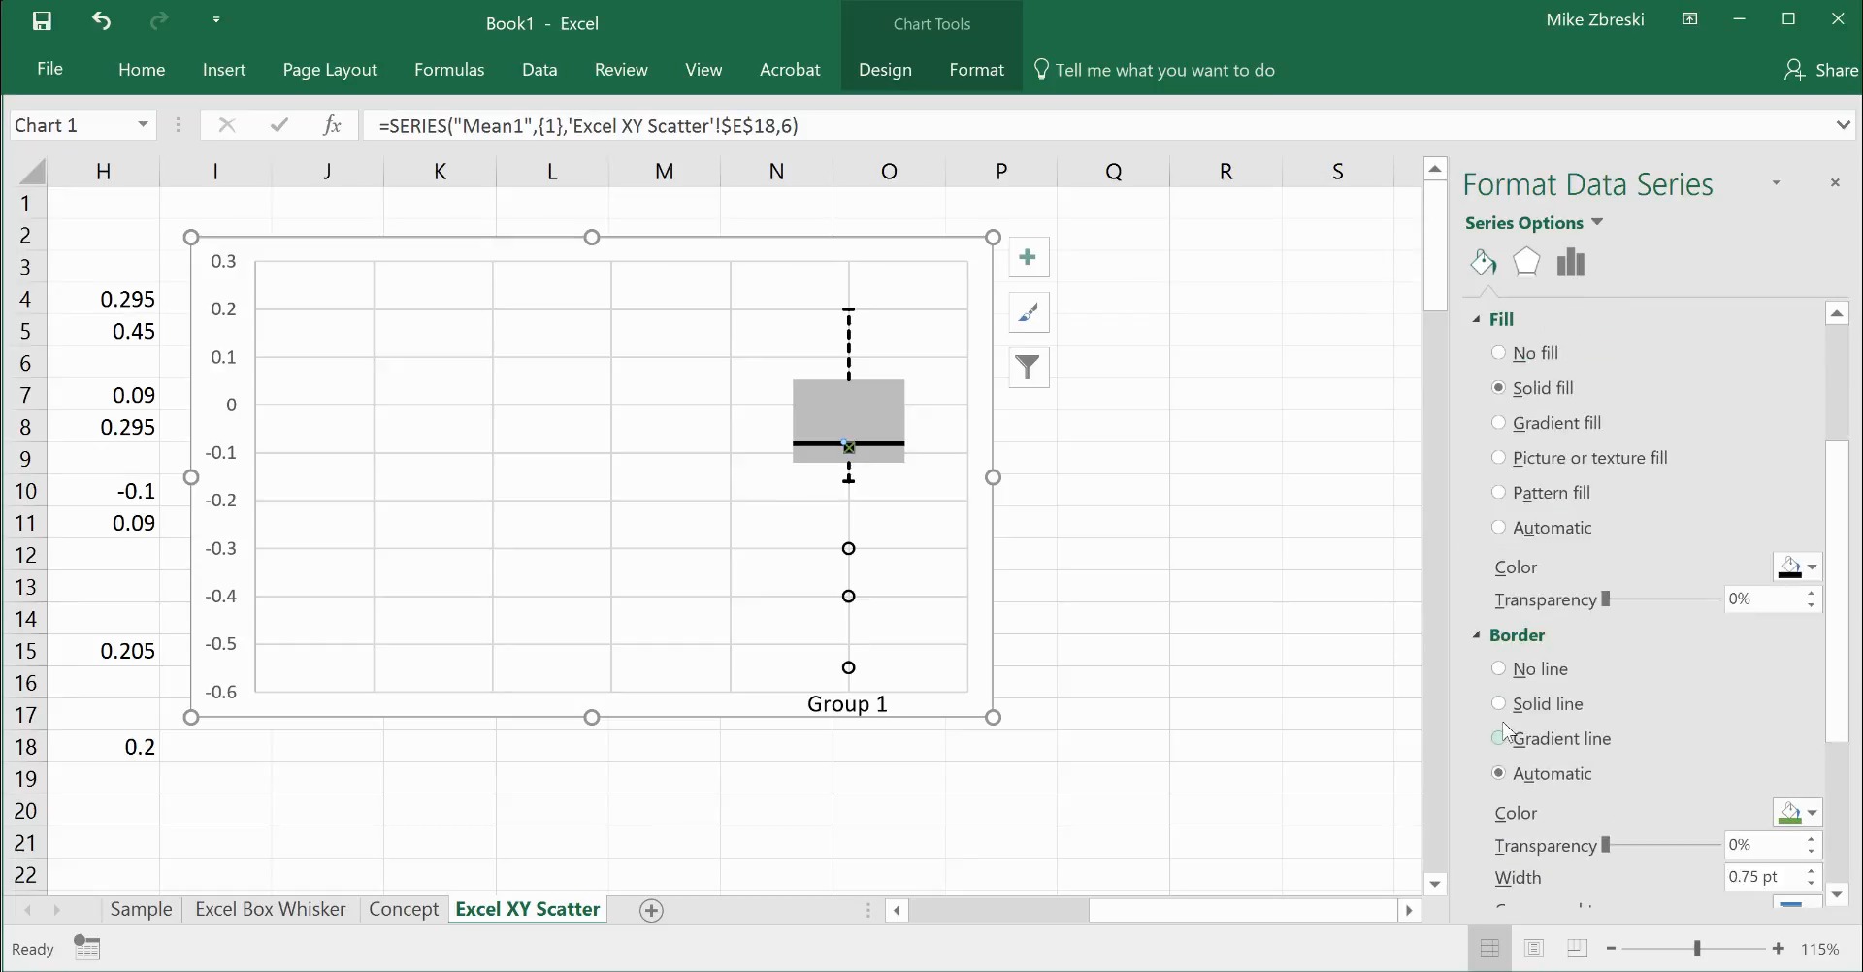
click(1561, 706)
scroll(1536, 573, up, 3)
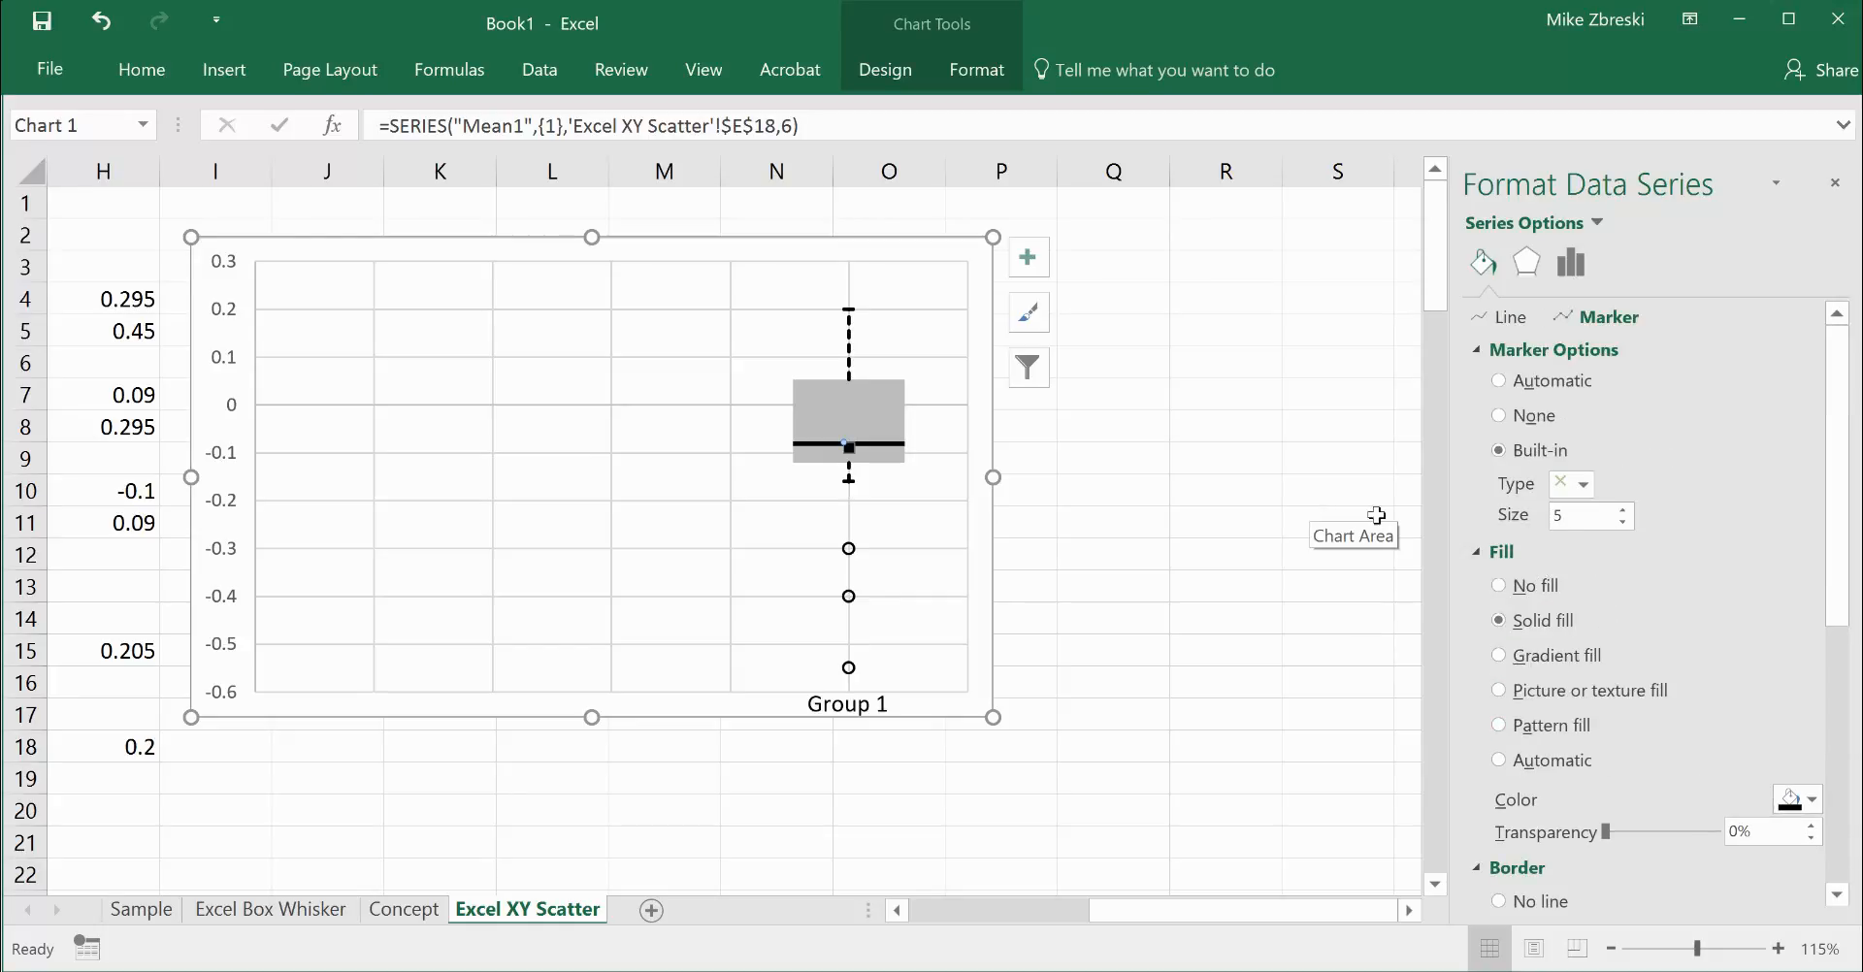
click(1238, 576)
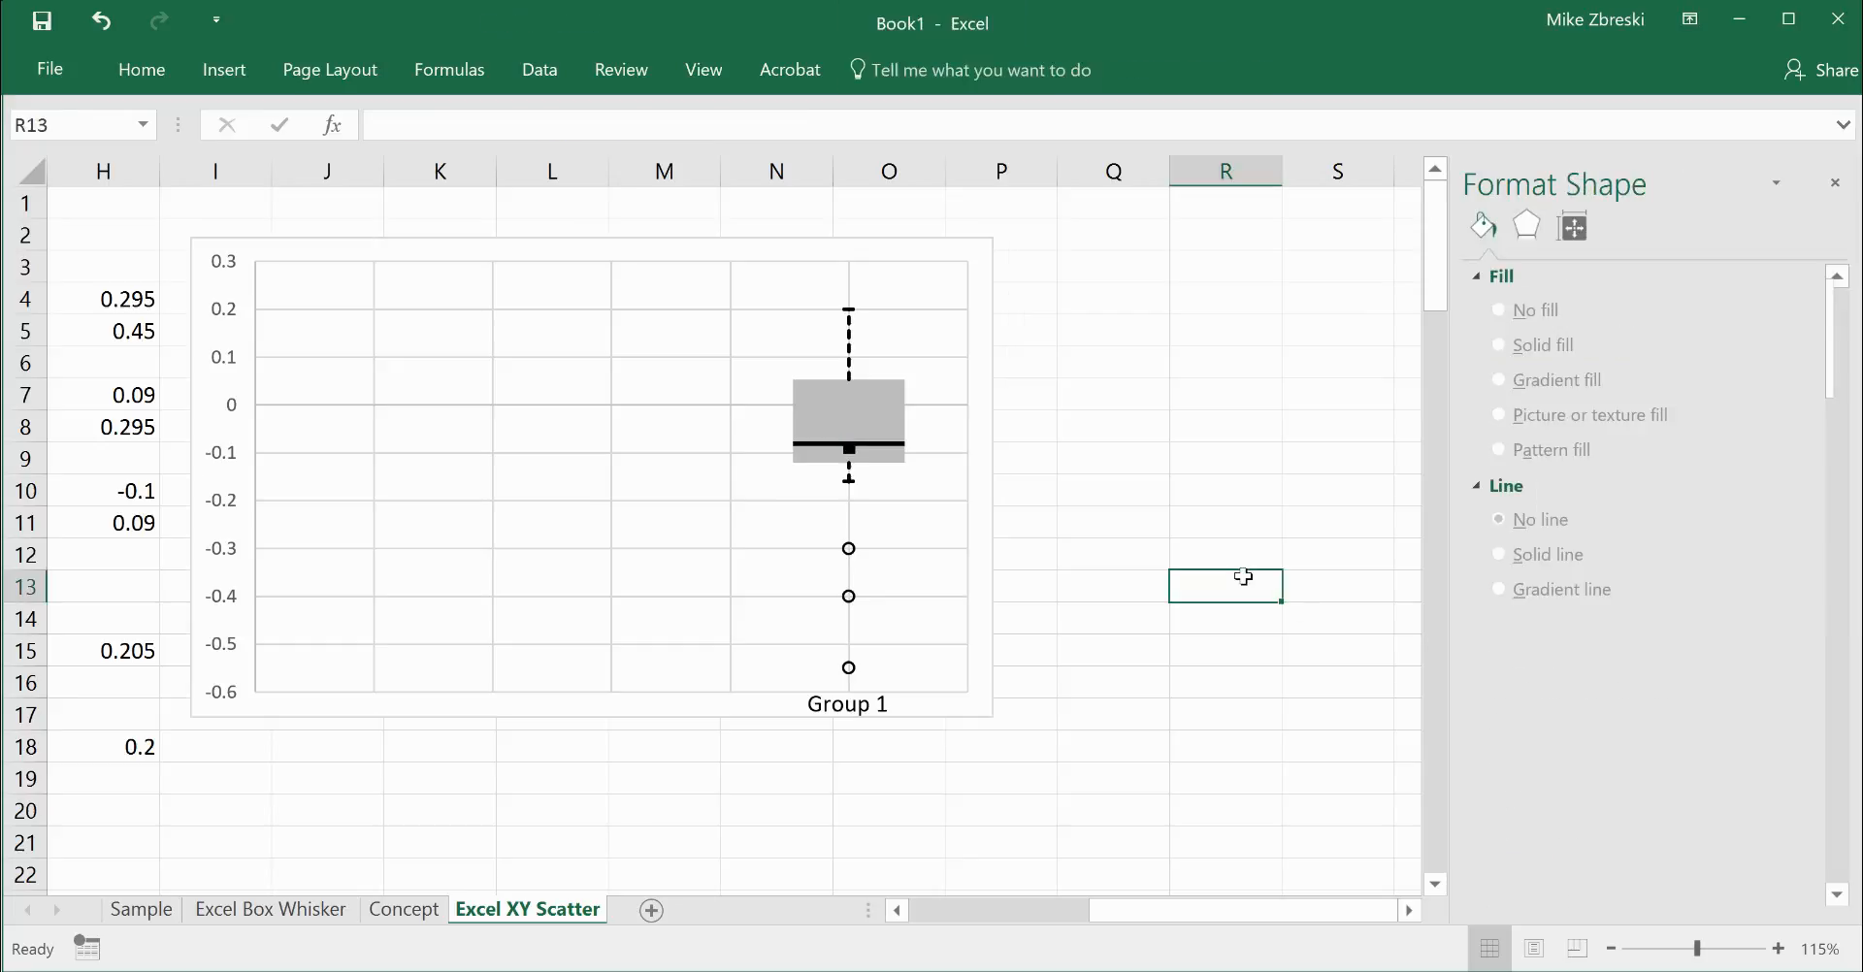
Browse the marker types for the Mean1 series and set its marker border to No line.
click(849, 451)
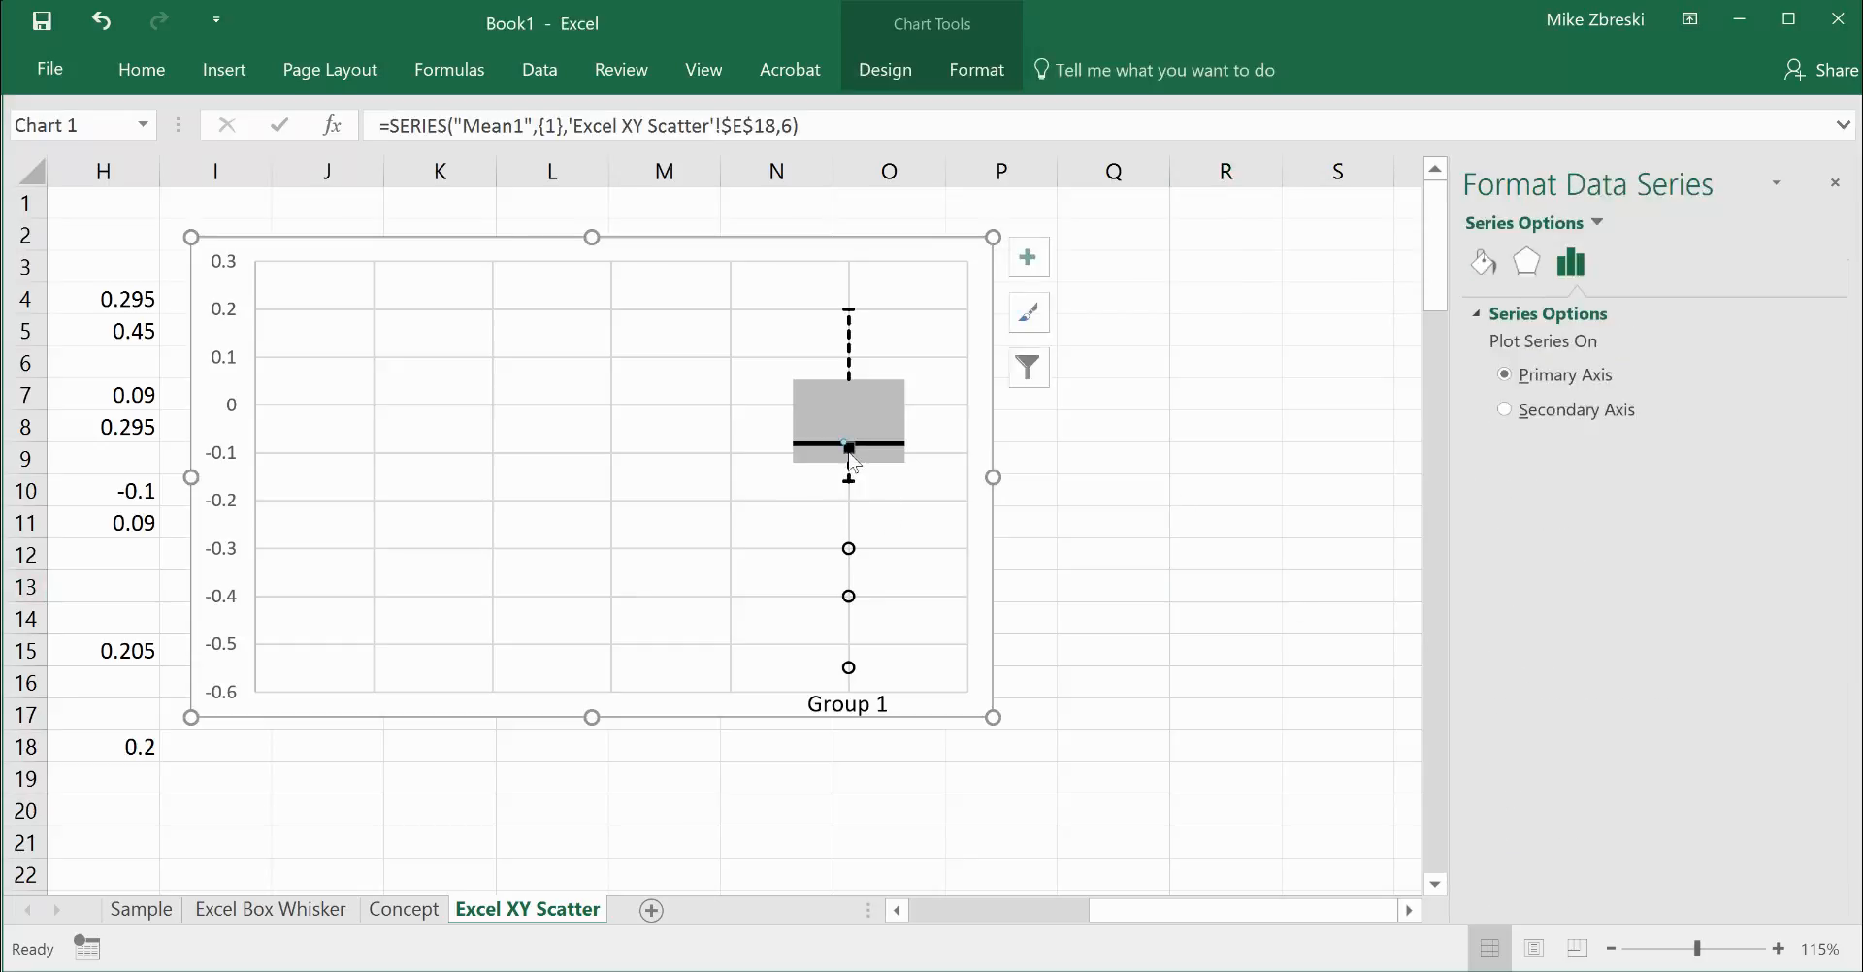
click(1482, 272)
click(1602, 318)
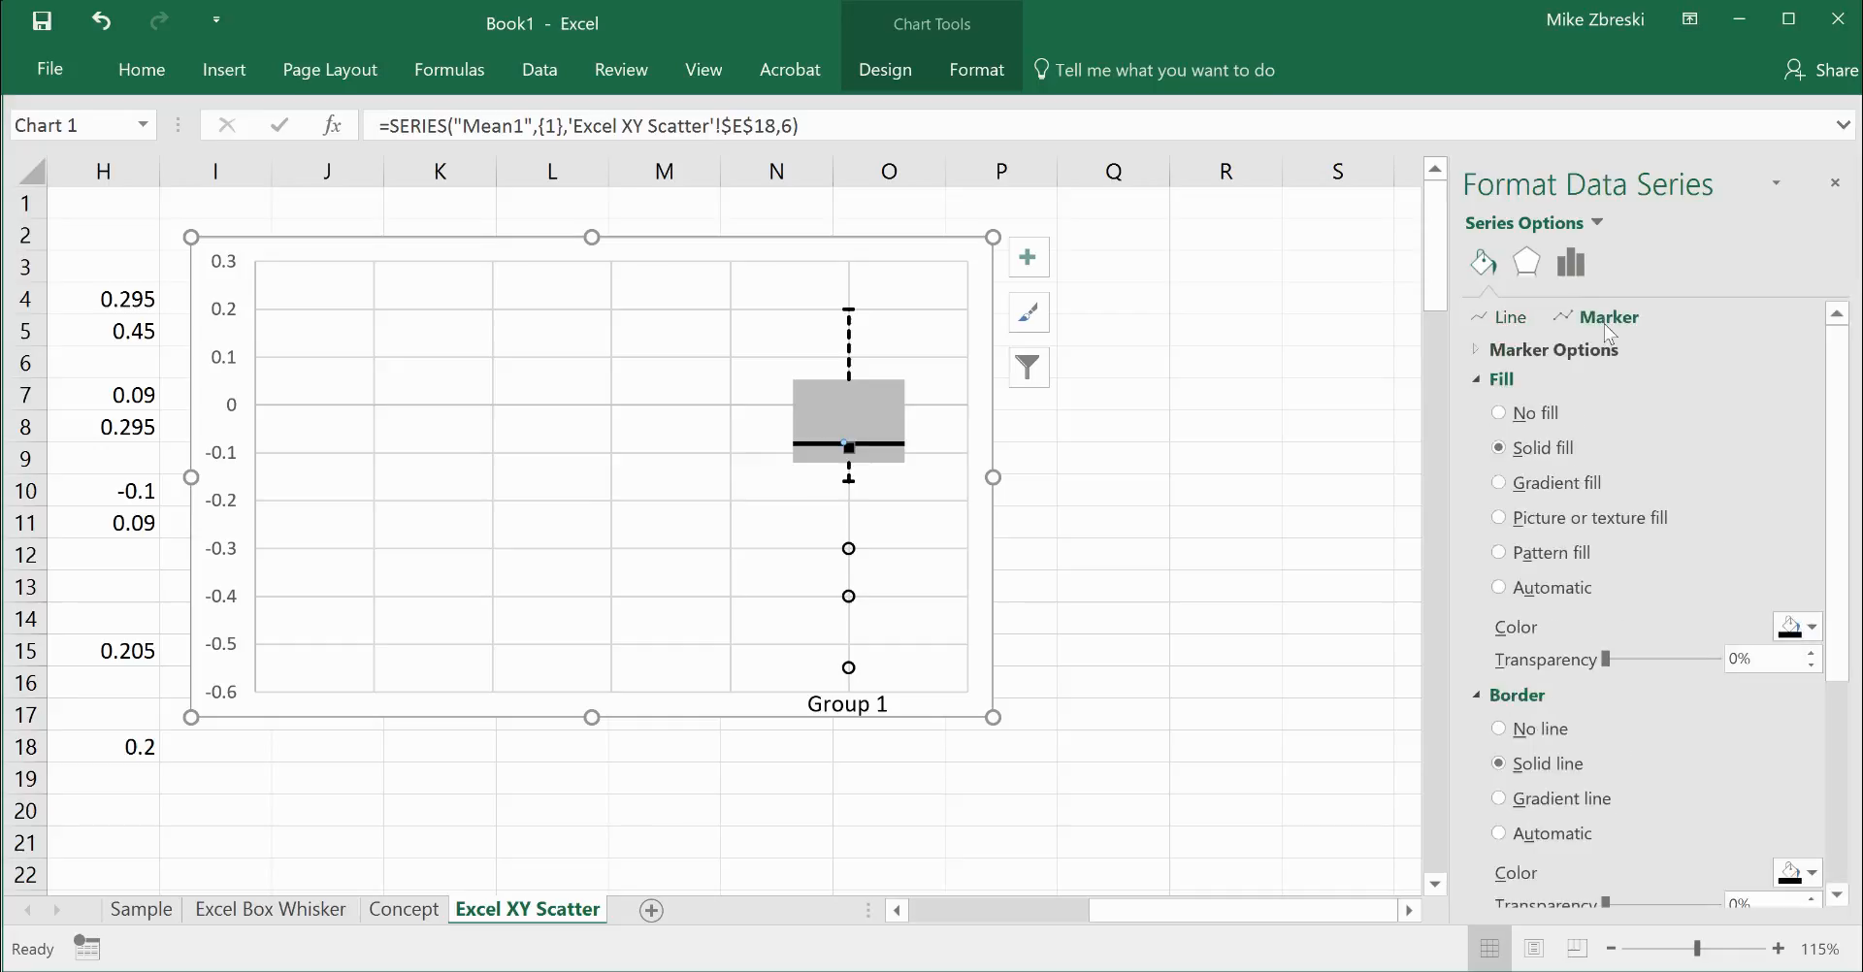
click(1475, 349)
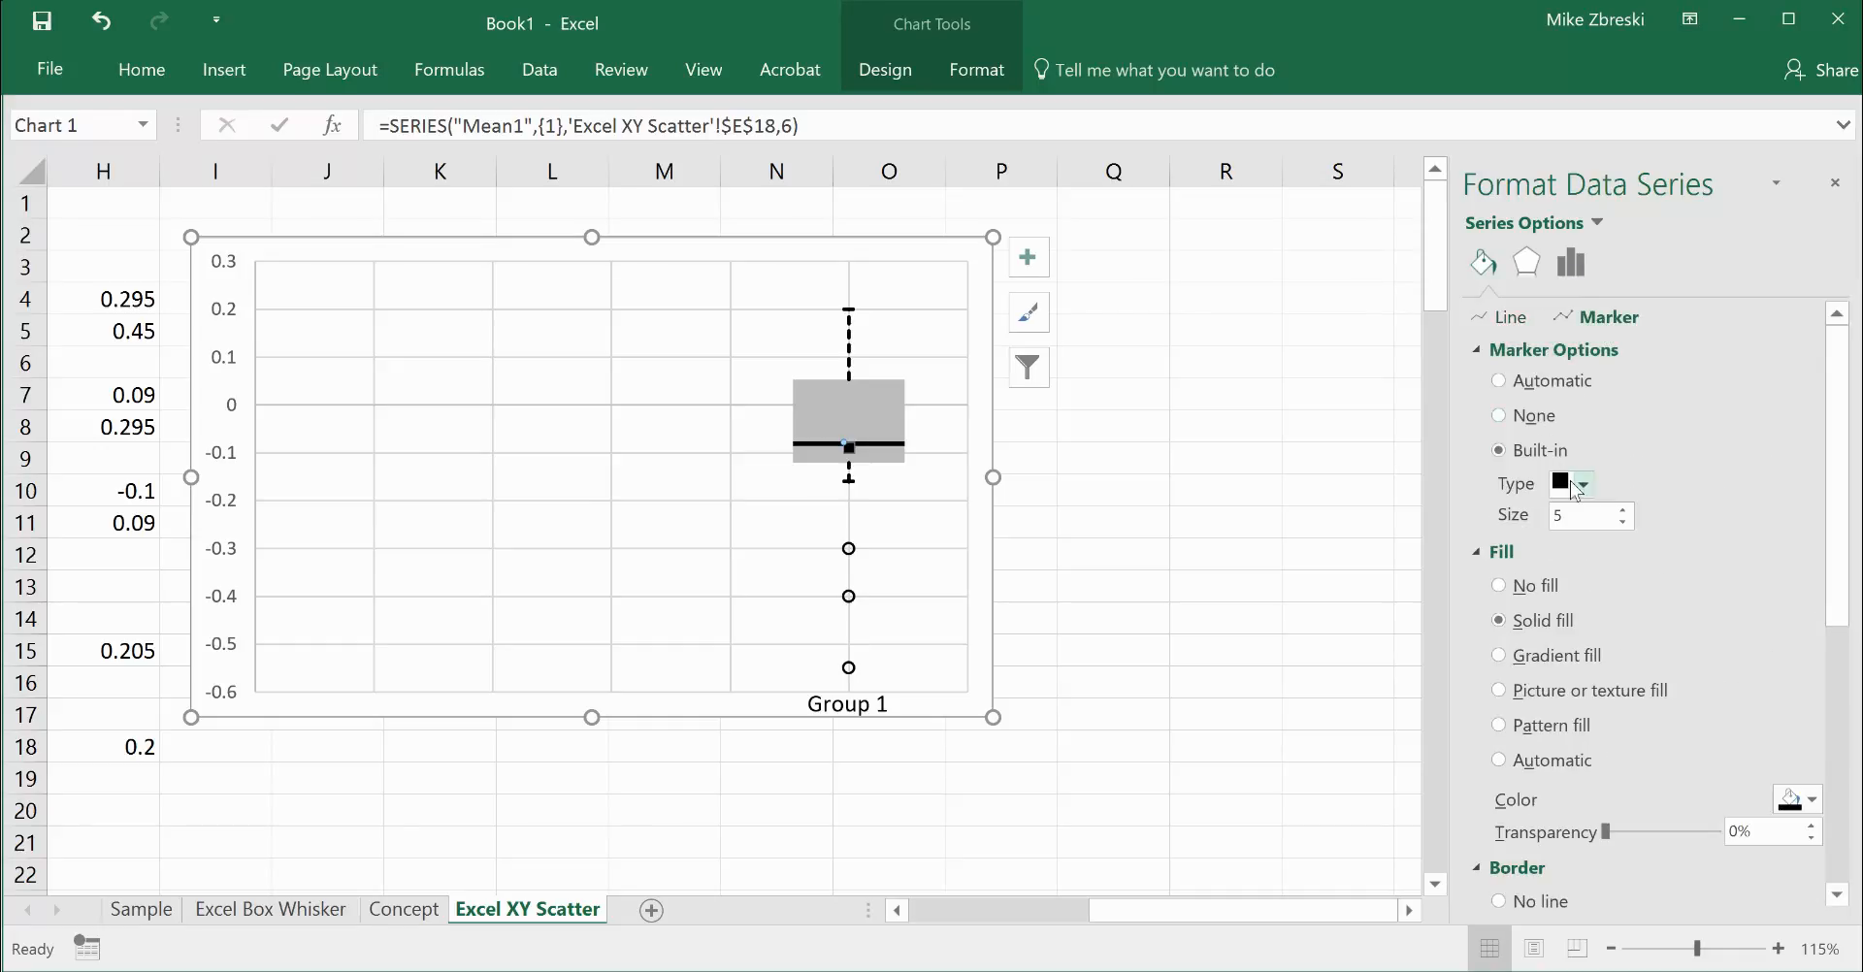
click(1583, 484)
key(Down)
key(Down)
key(Down)
key(Down)
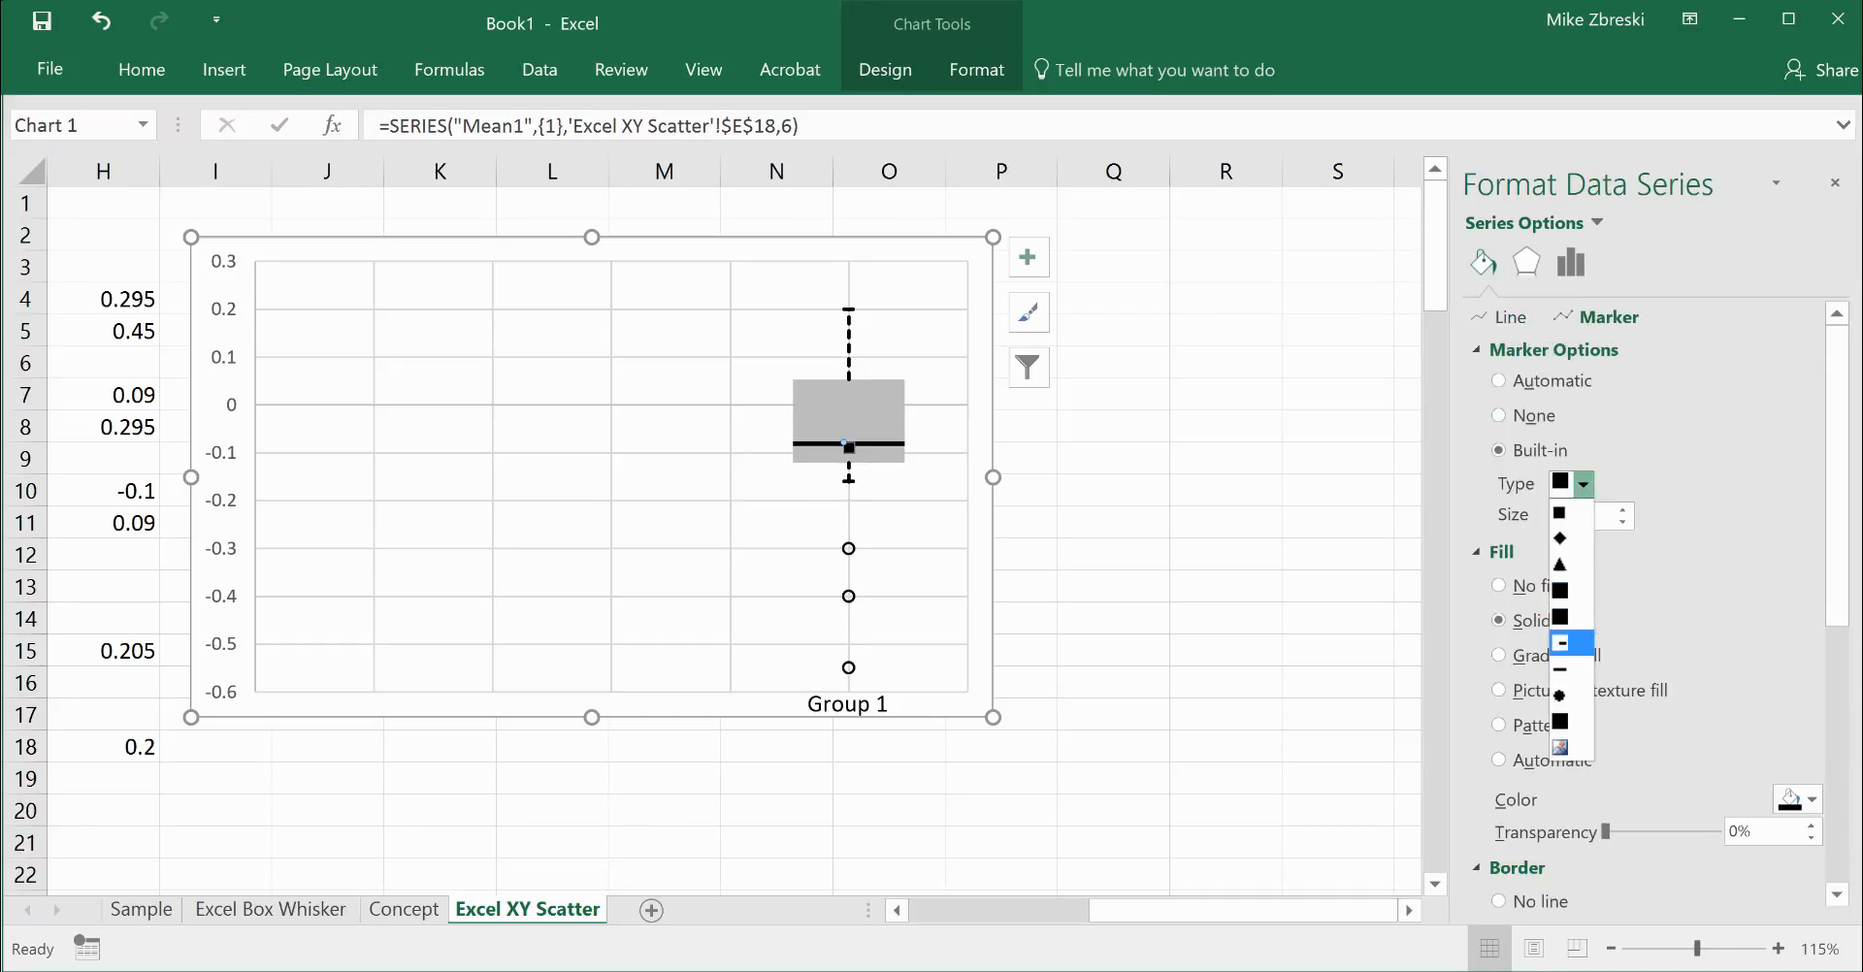
key(Up)
key(Up)
key(Up)
key(Up)
key(Up)
key(Up)
key(Up)
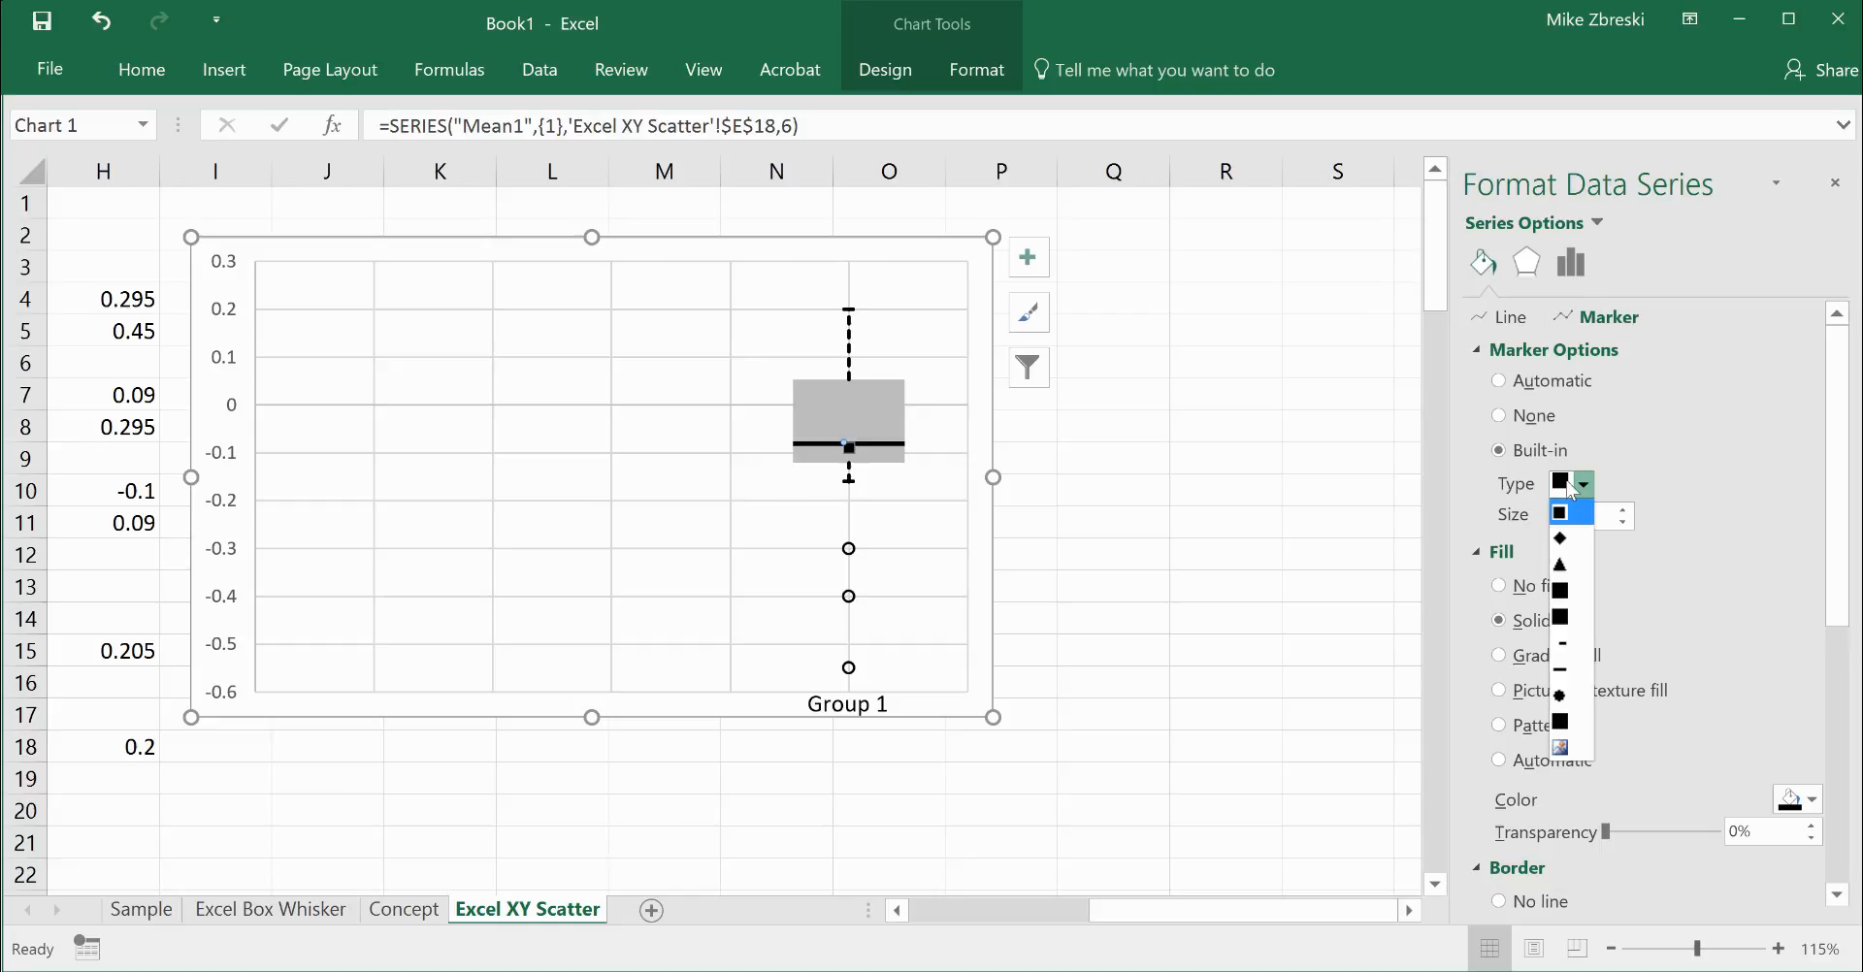
key(Return)
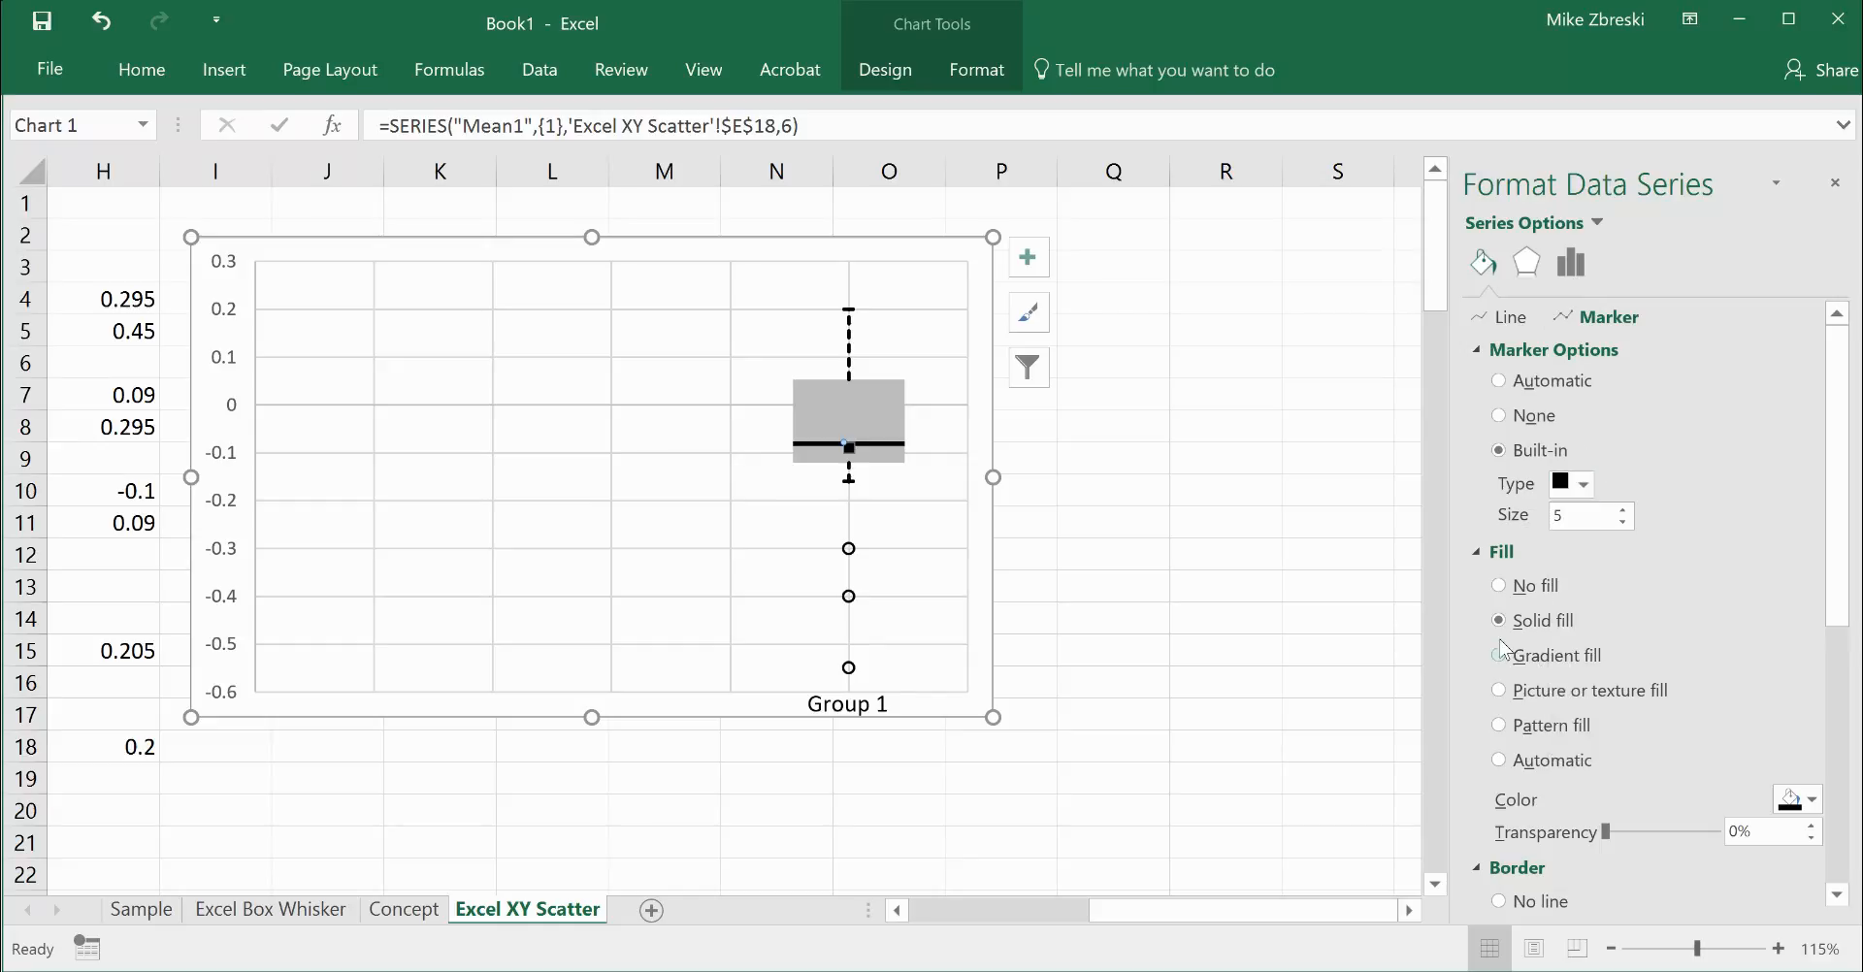
scroll(1499, 632, down, 3)
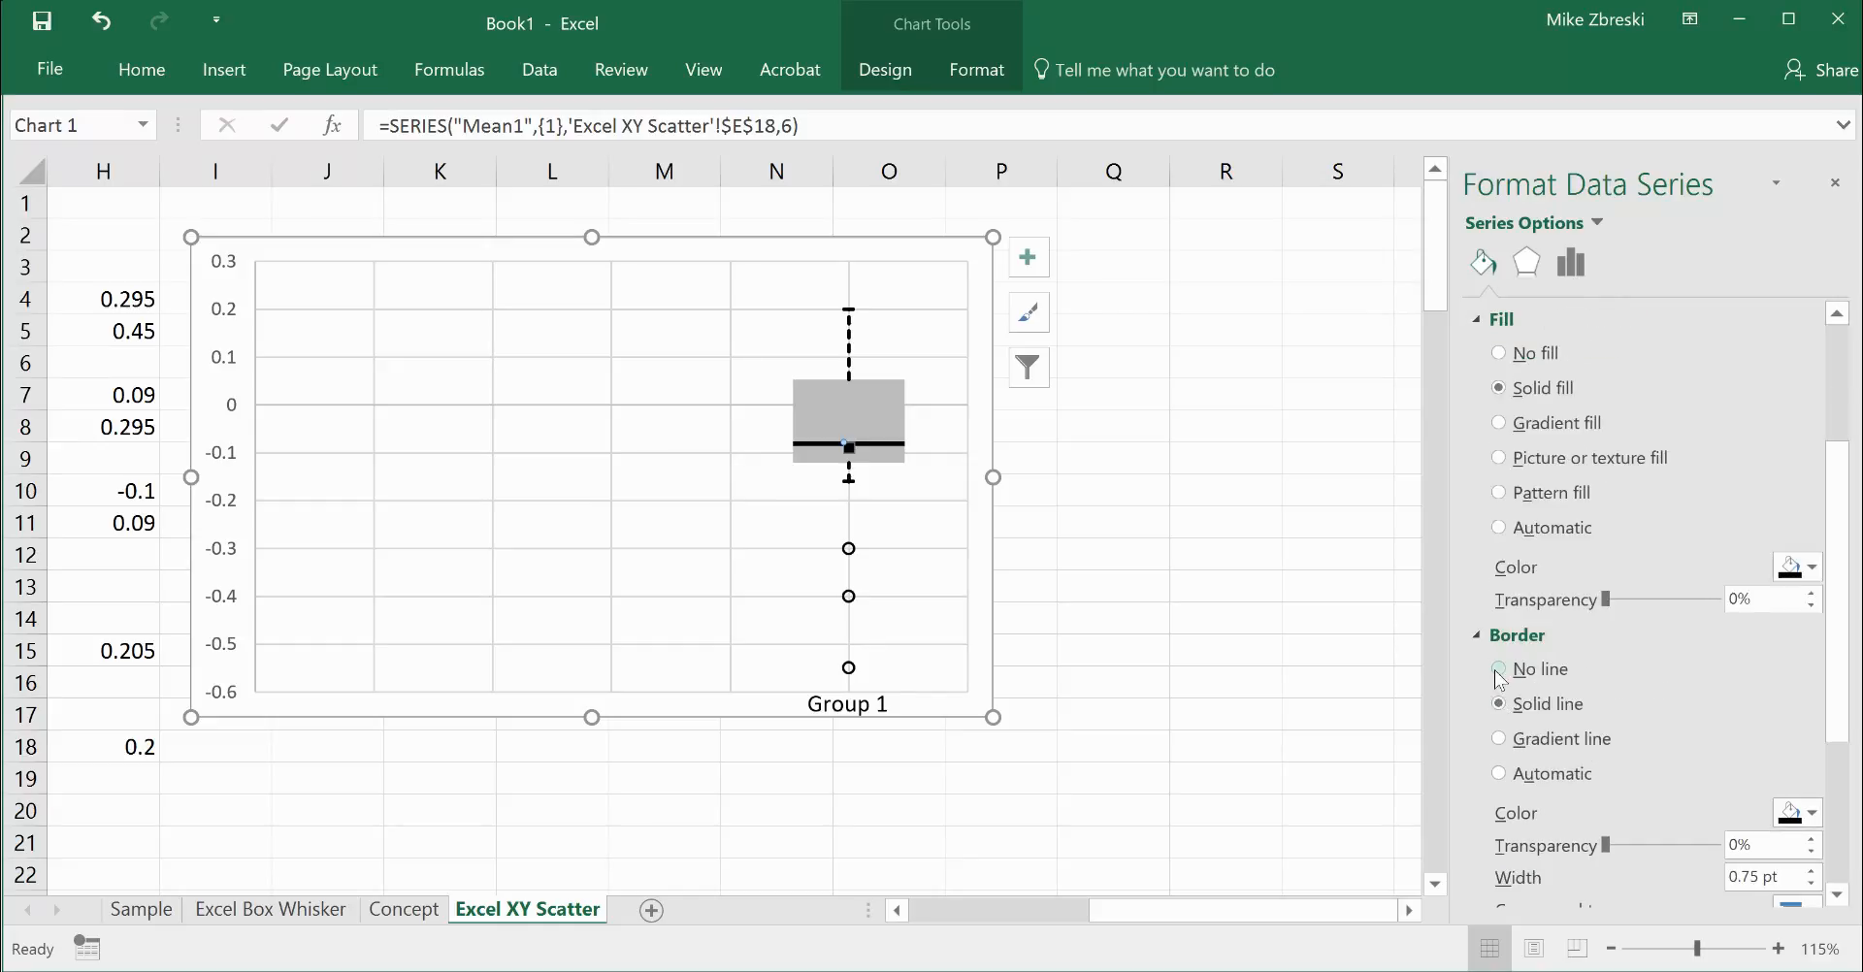
click(1500, 670)
scroll(1587, 461, up, 2)
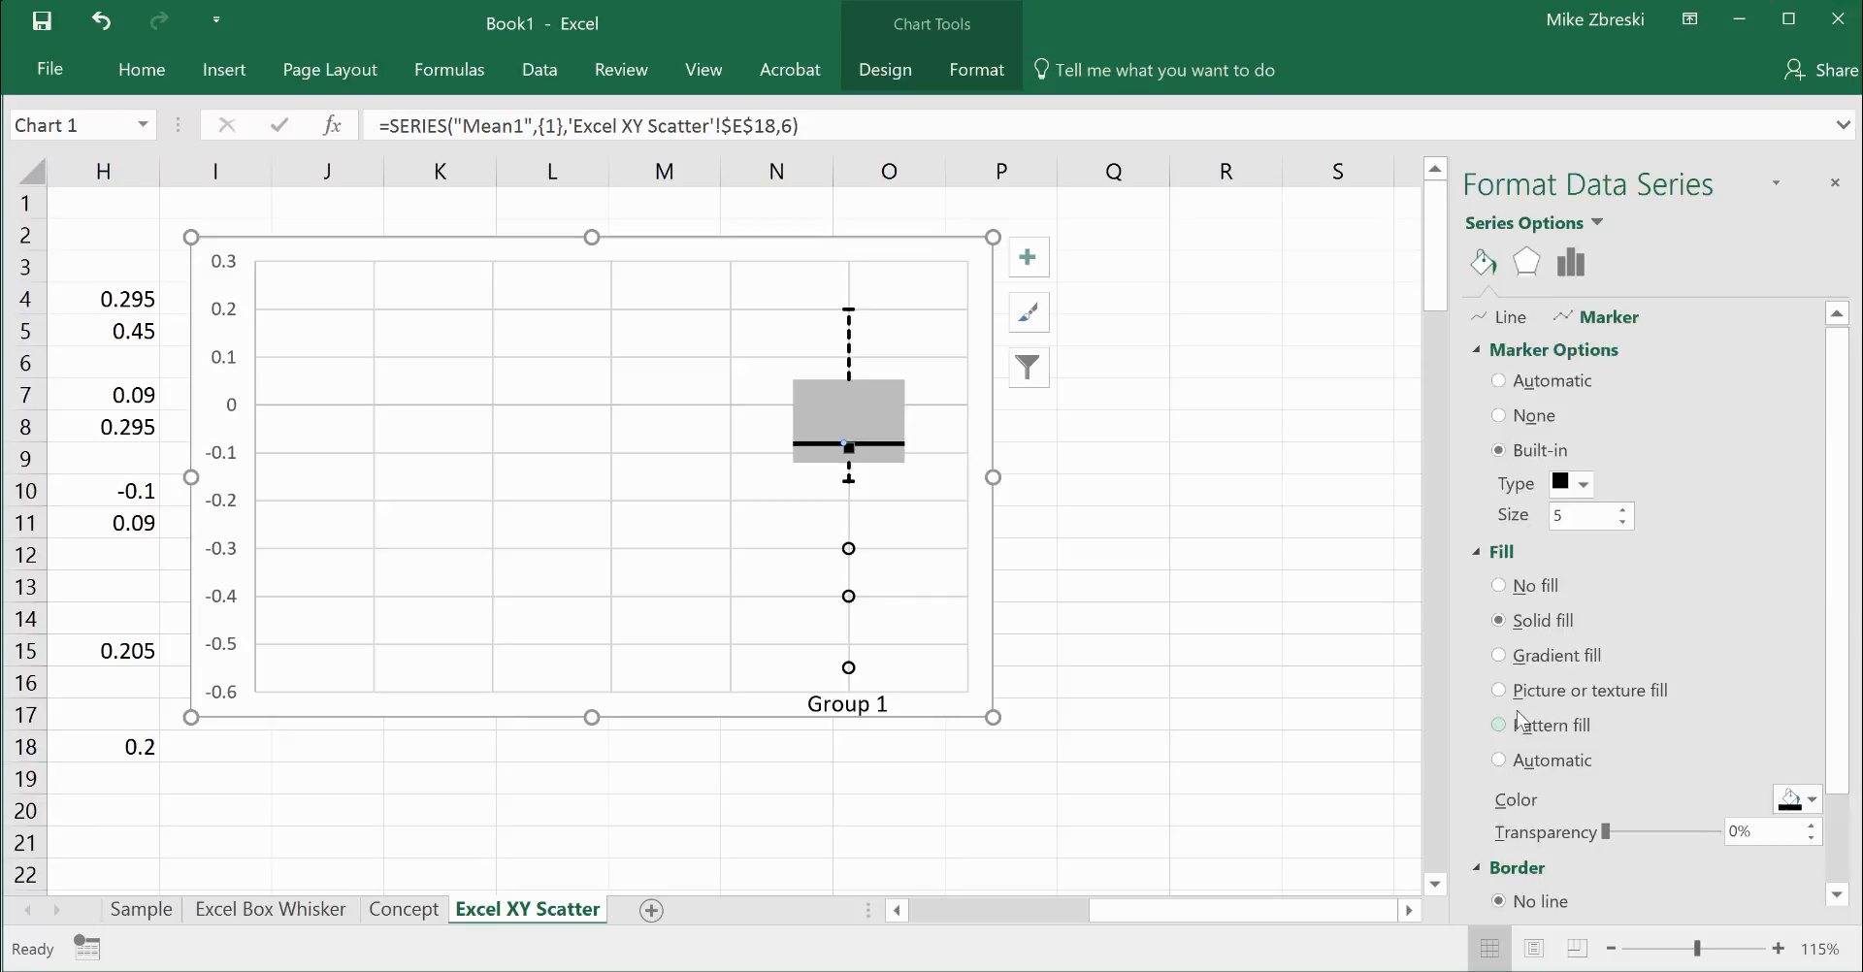
Try a circle for the Mean1 marker, and settle on a built-in diamond of size 4.
click(1584, 484)
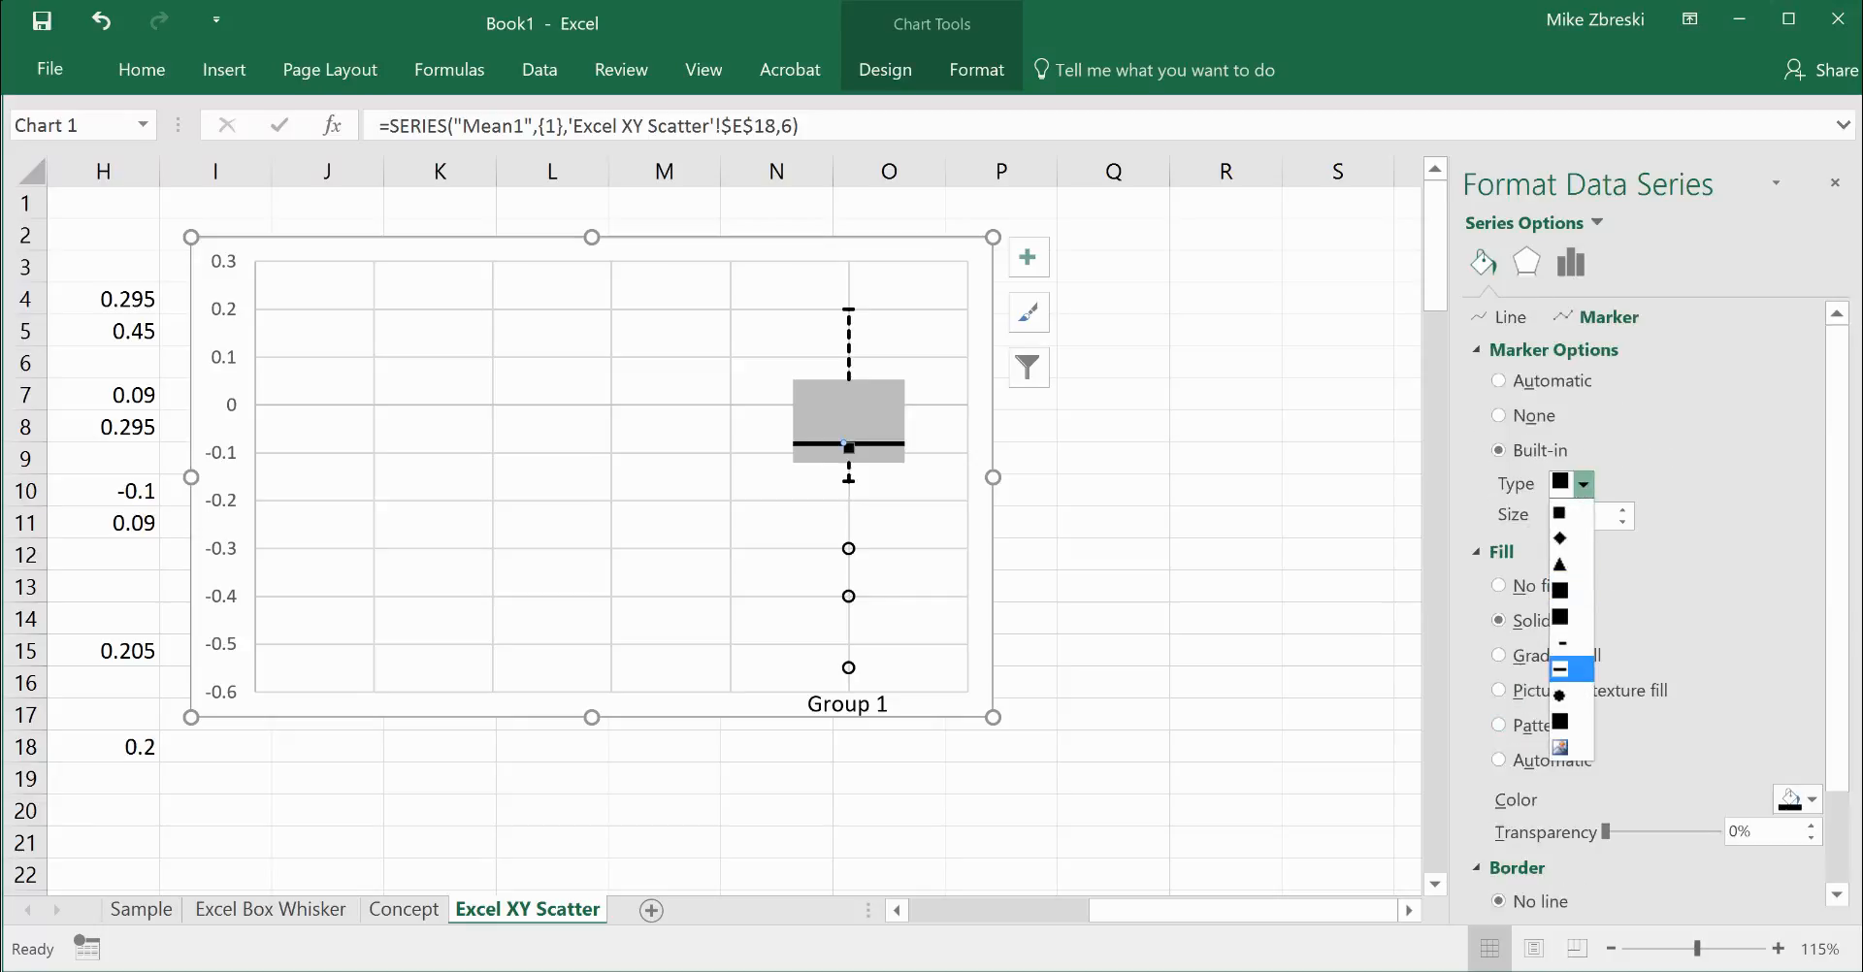
click(1570, 695)
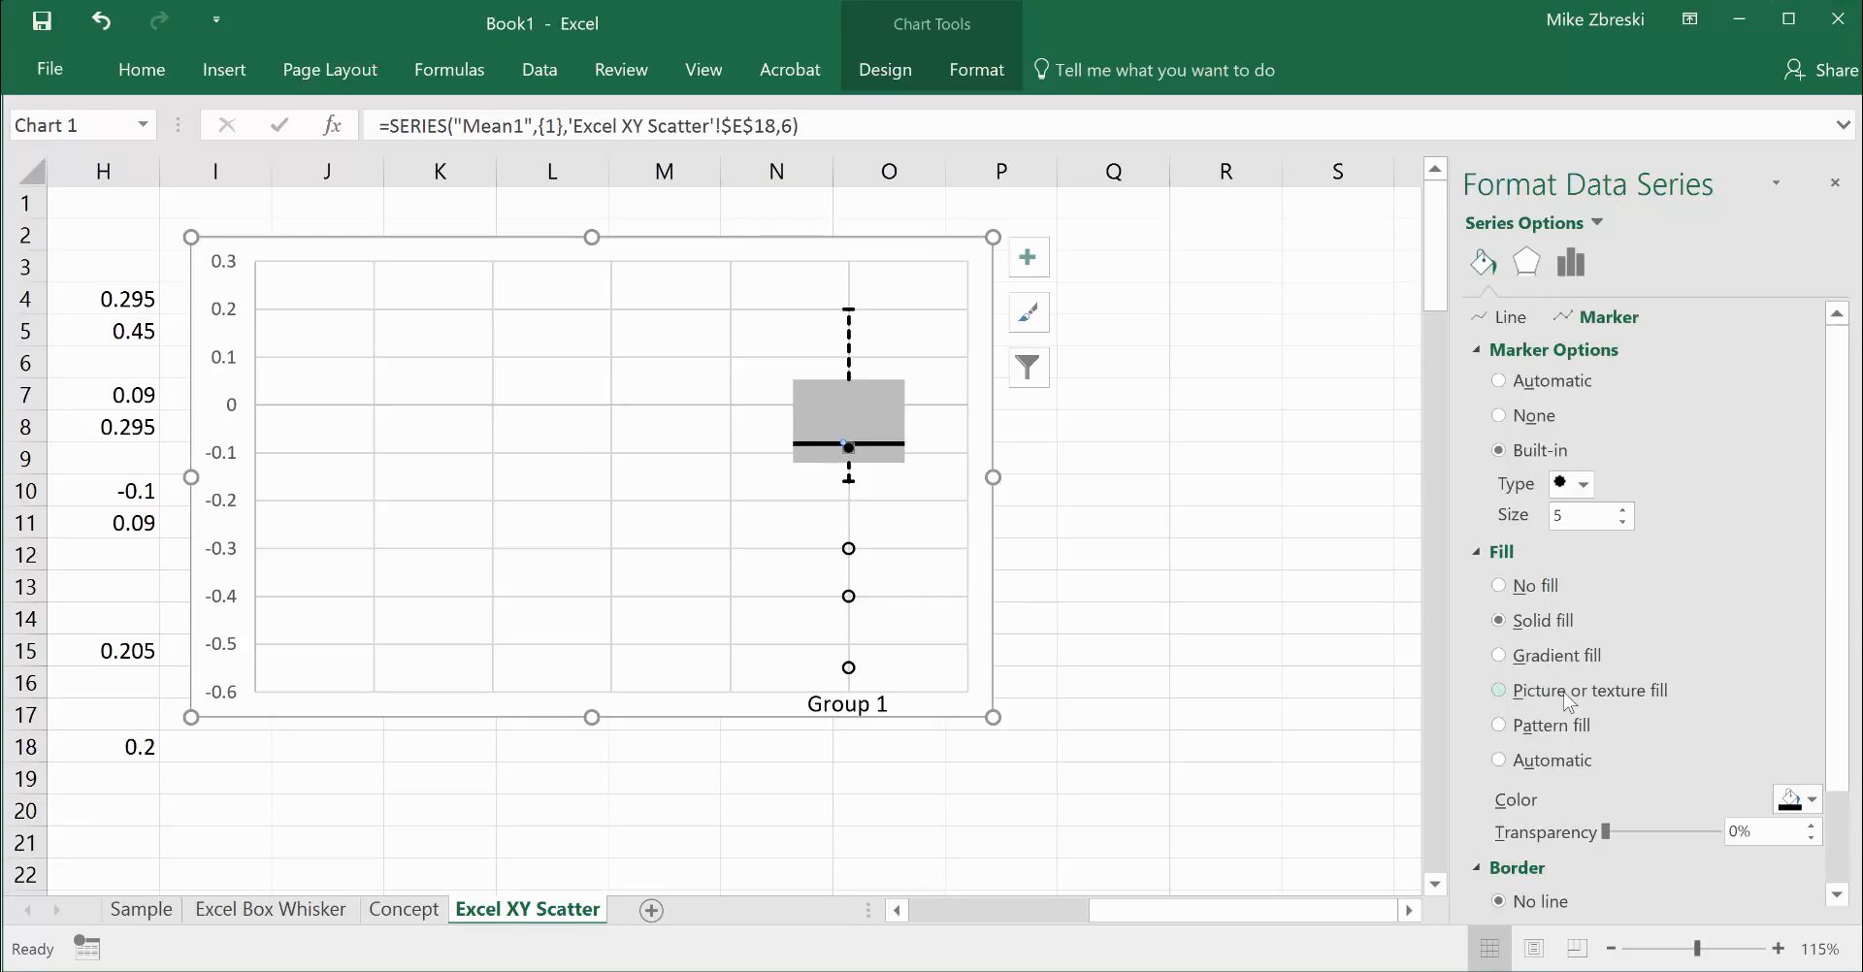
click(1584, 484)
click(1573, 543)
scroll(1684, 782, down, 3)
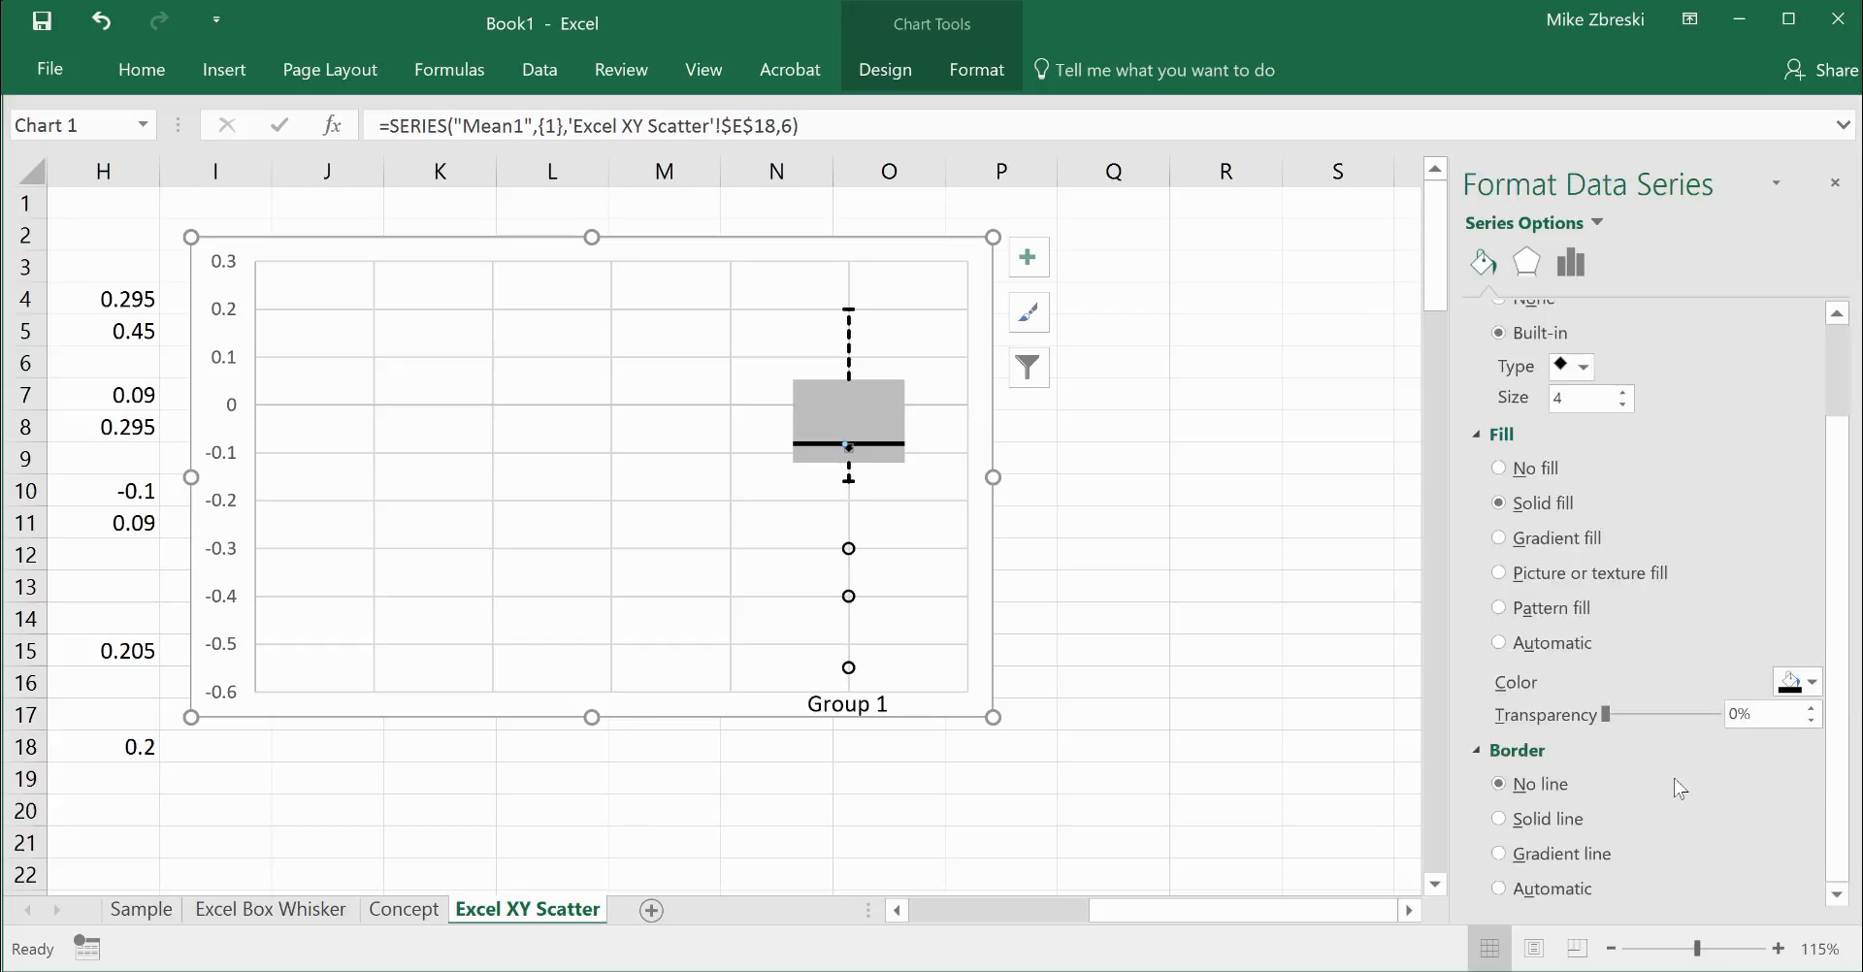
scroll(1685, 782, up, 3)
click(1294, 562)
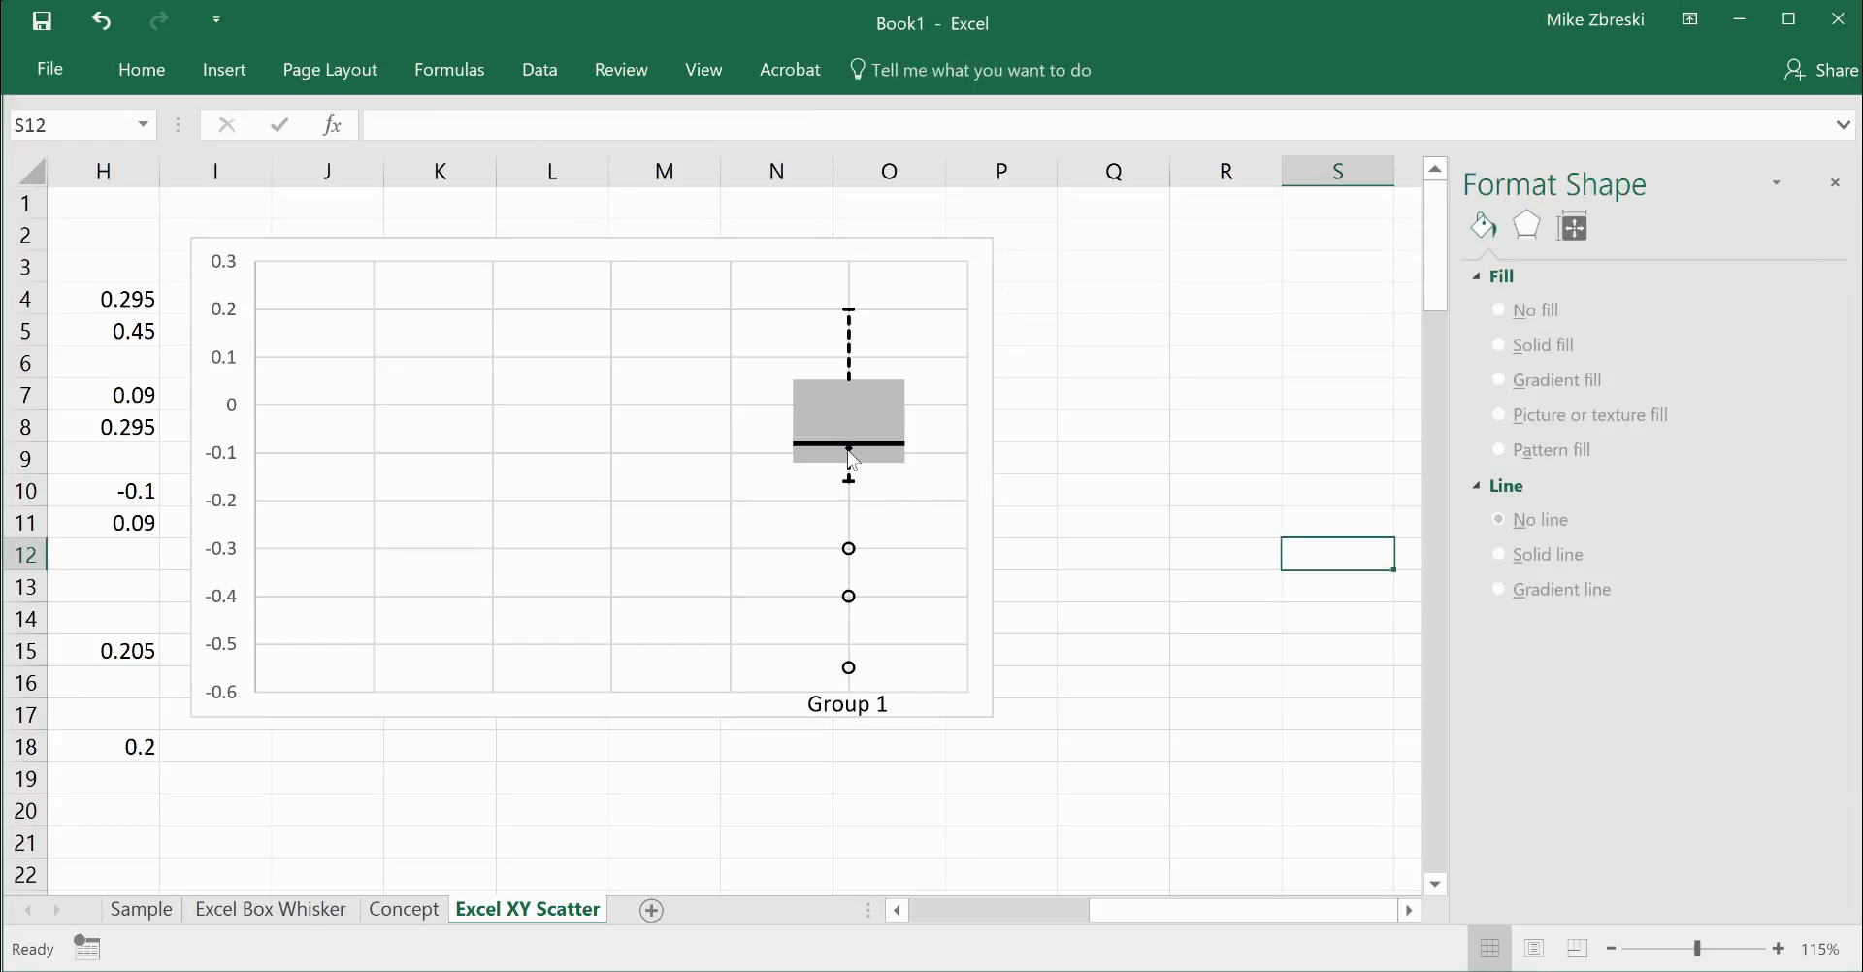
Inspect group 1's mean marker, and close the formatting pane to examine the chart at 130% zoom.
mouse_move(850, 451)
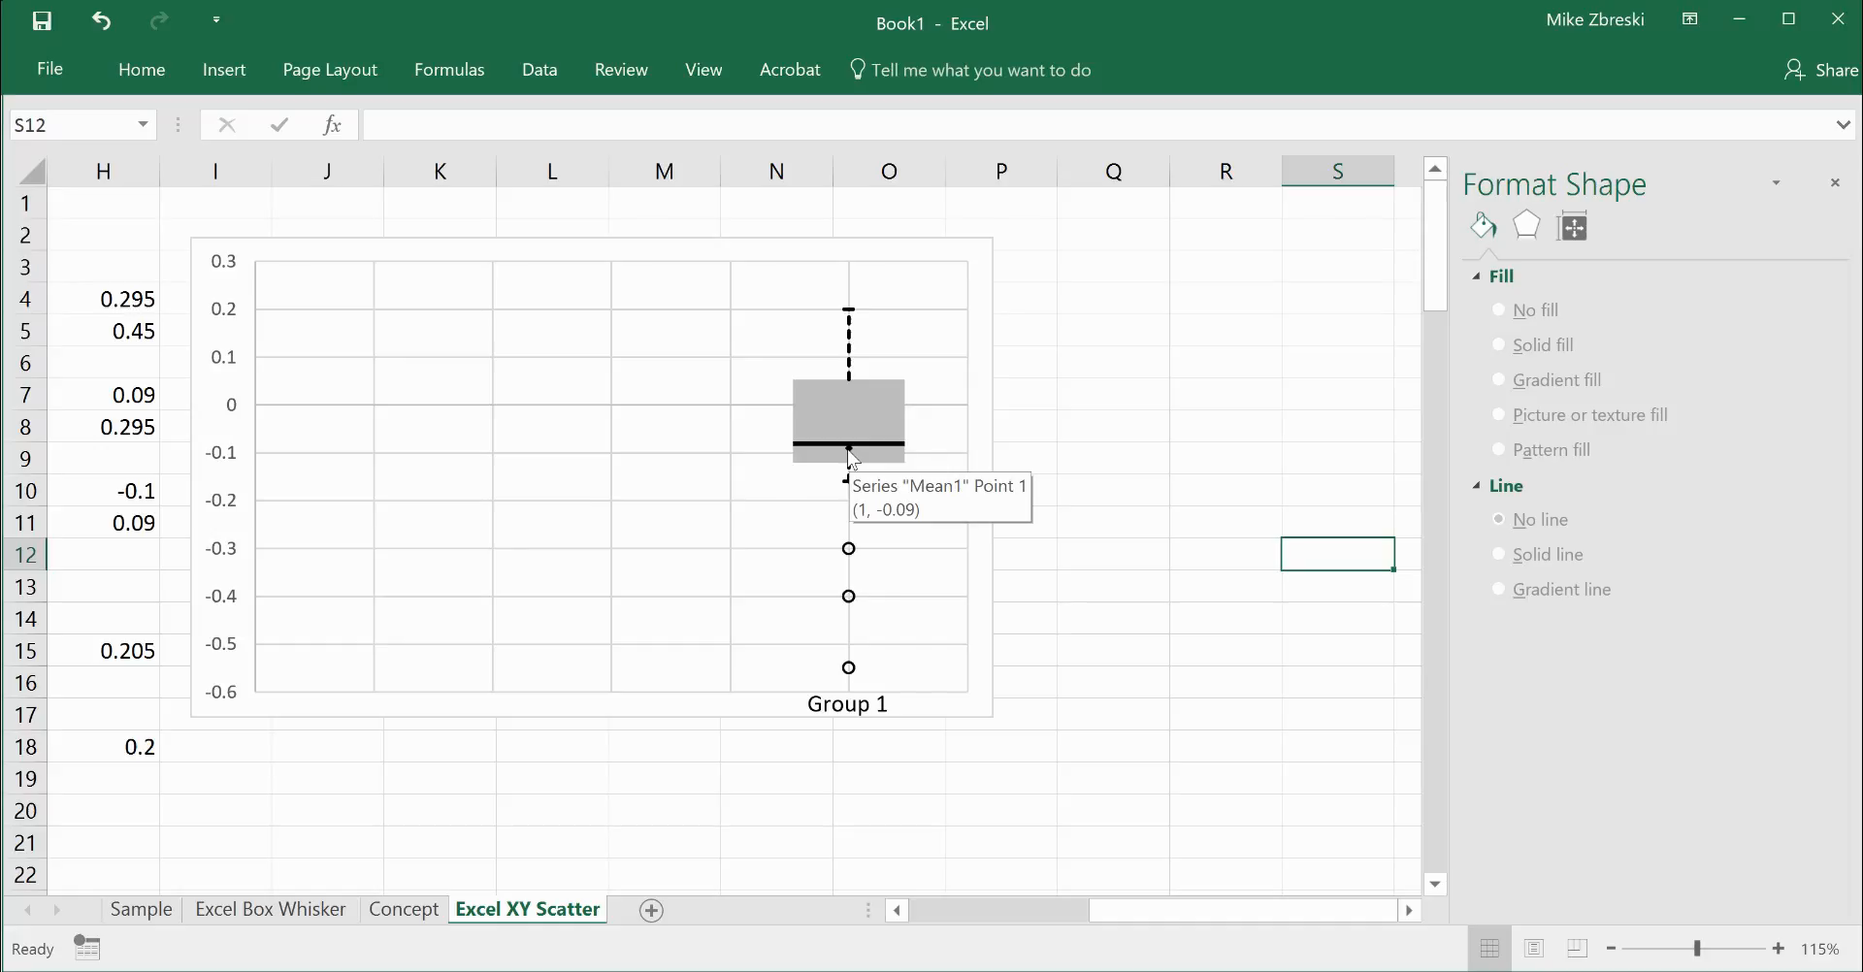
click(1835, 182)
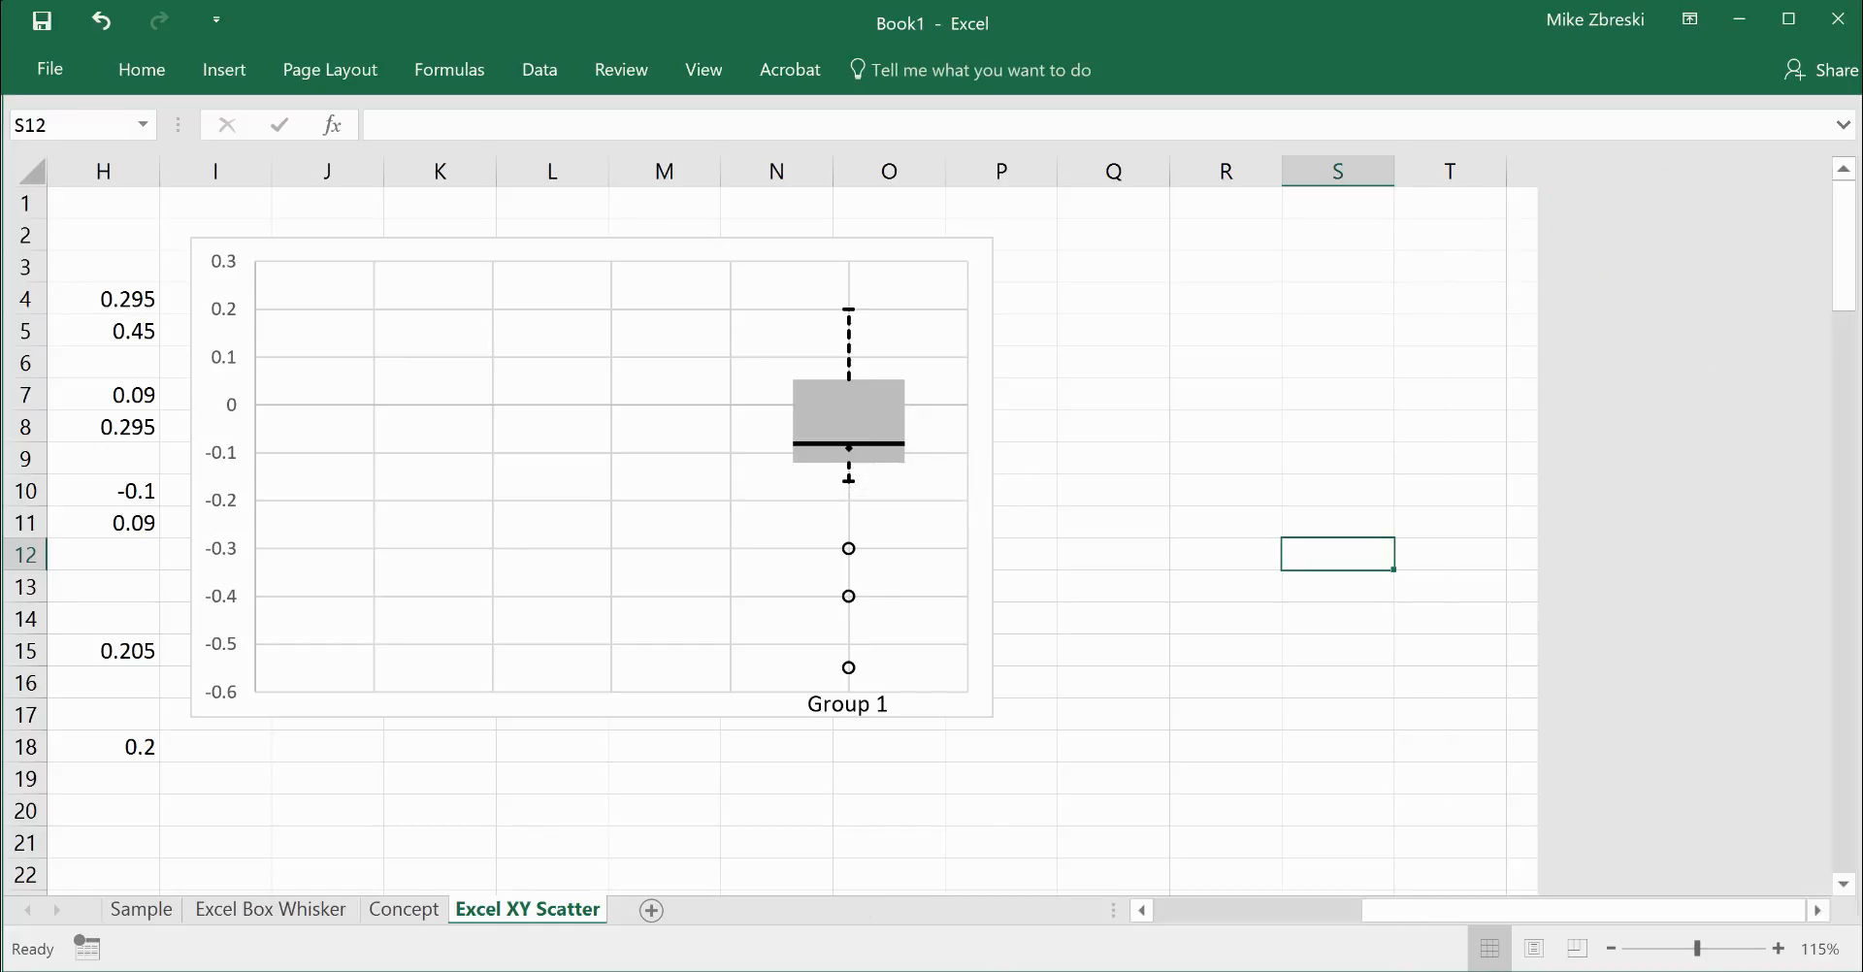
ctrl+scroll(923, 777, up, 1)
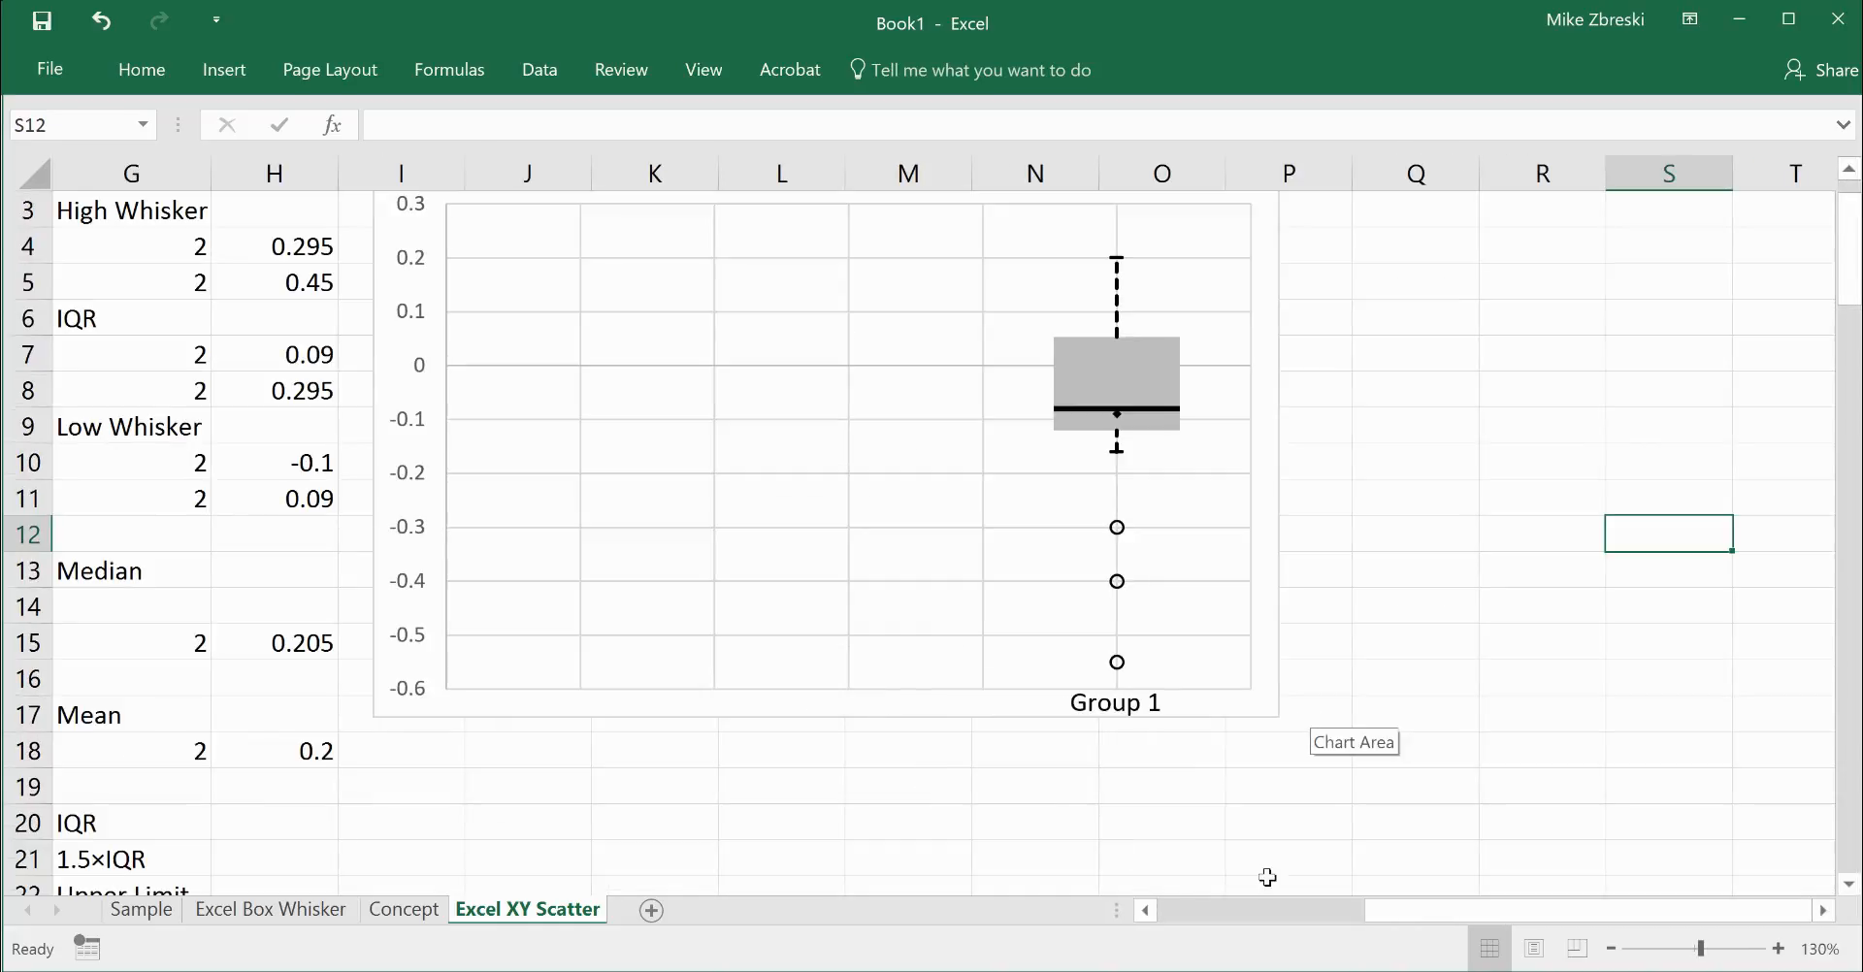
scroll(1344, 809, up, 1)
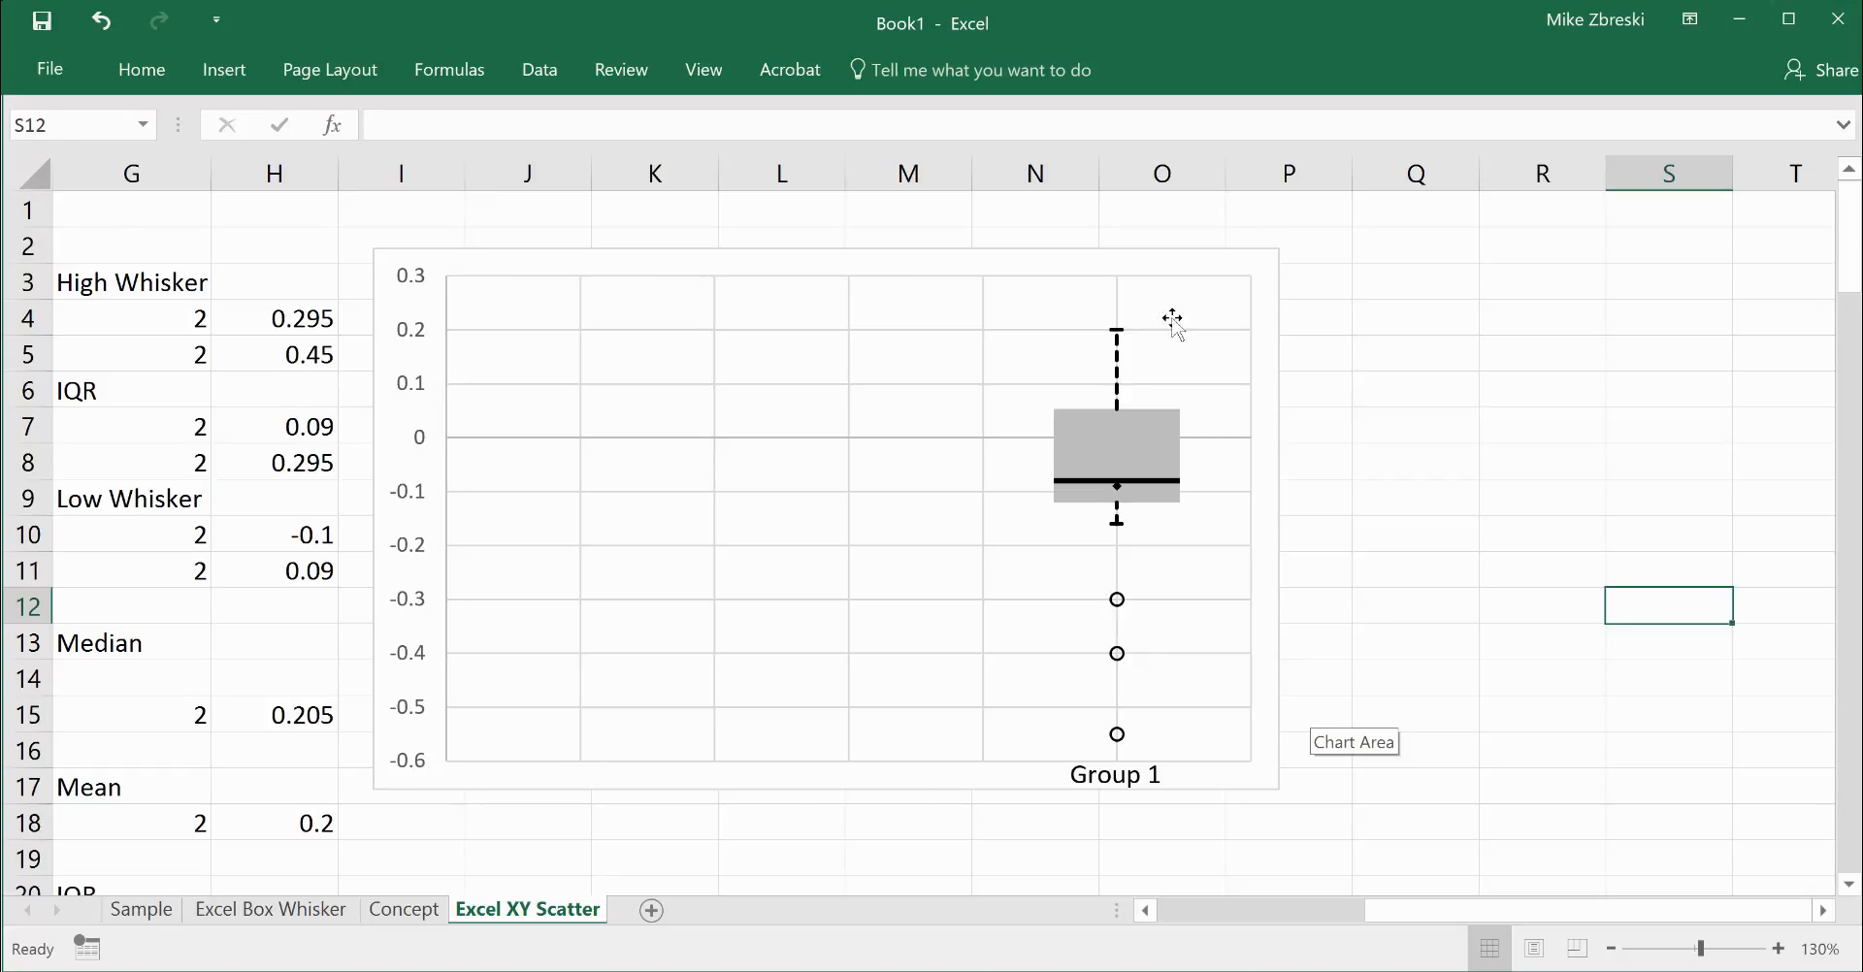
Compare the finished five-group box plot on the Sample sheet with the chart on the Excel XY Scatter sheet.
click(143, 911)
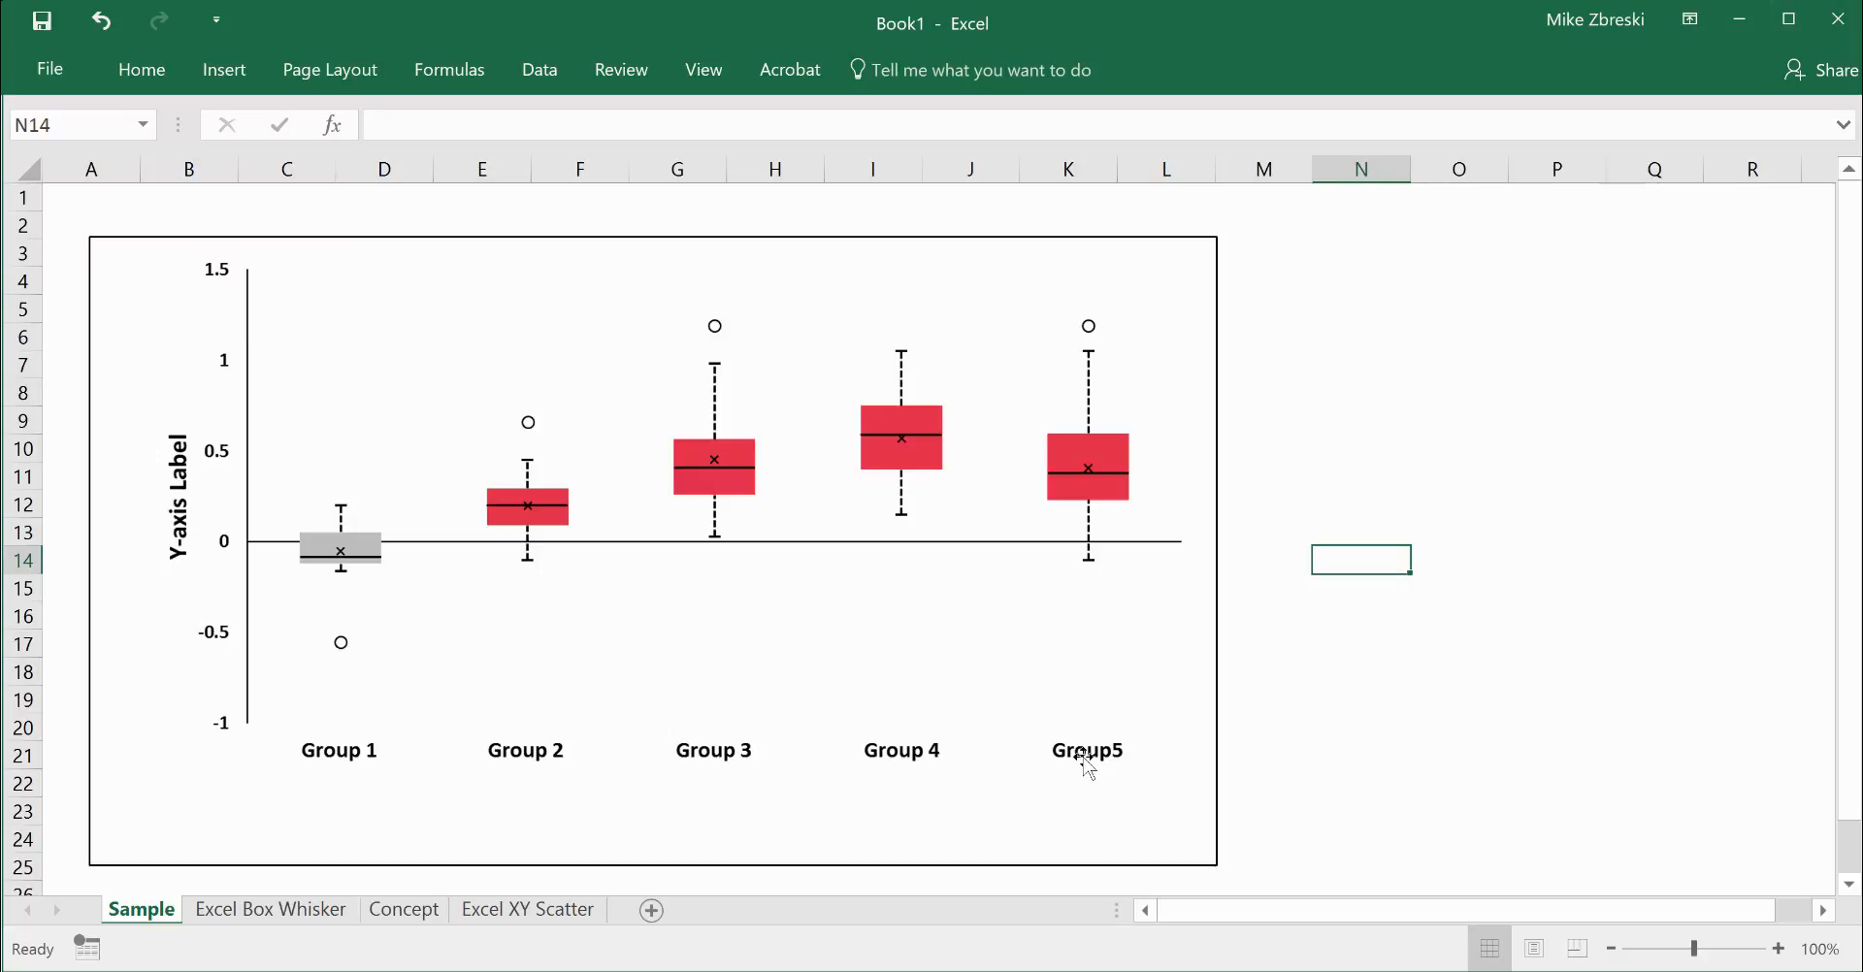
click(540, 913)
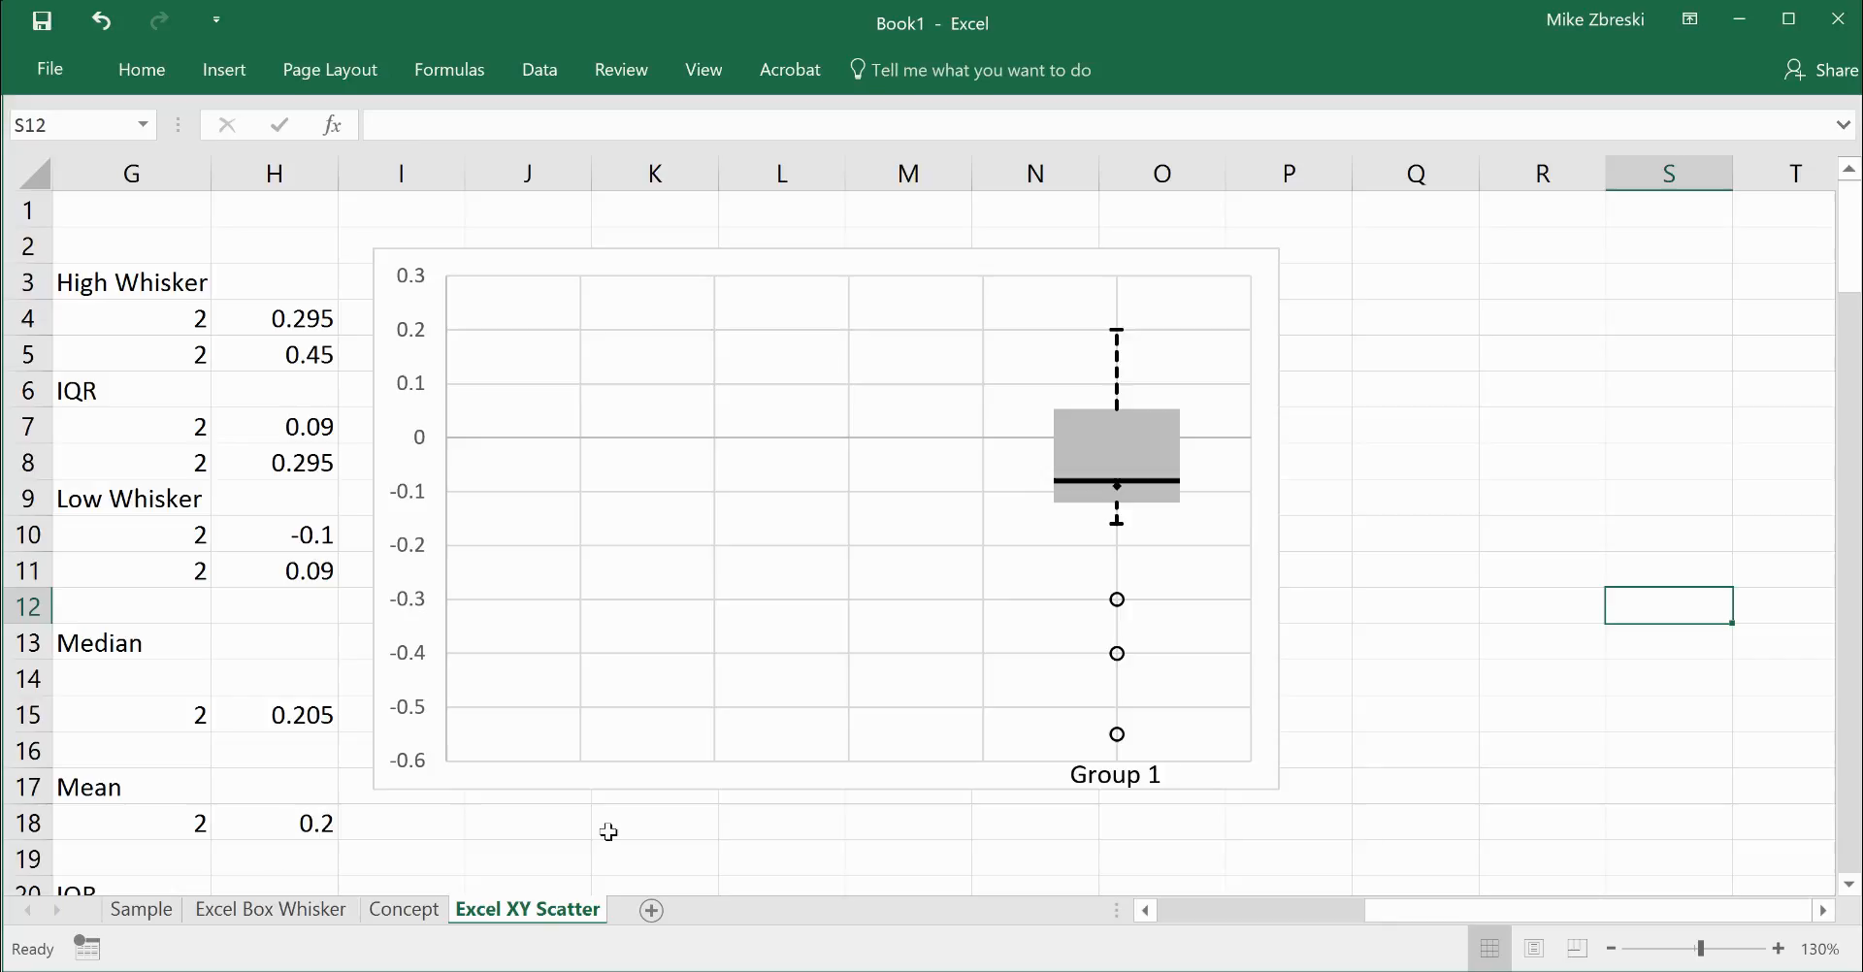
click(155, 910)
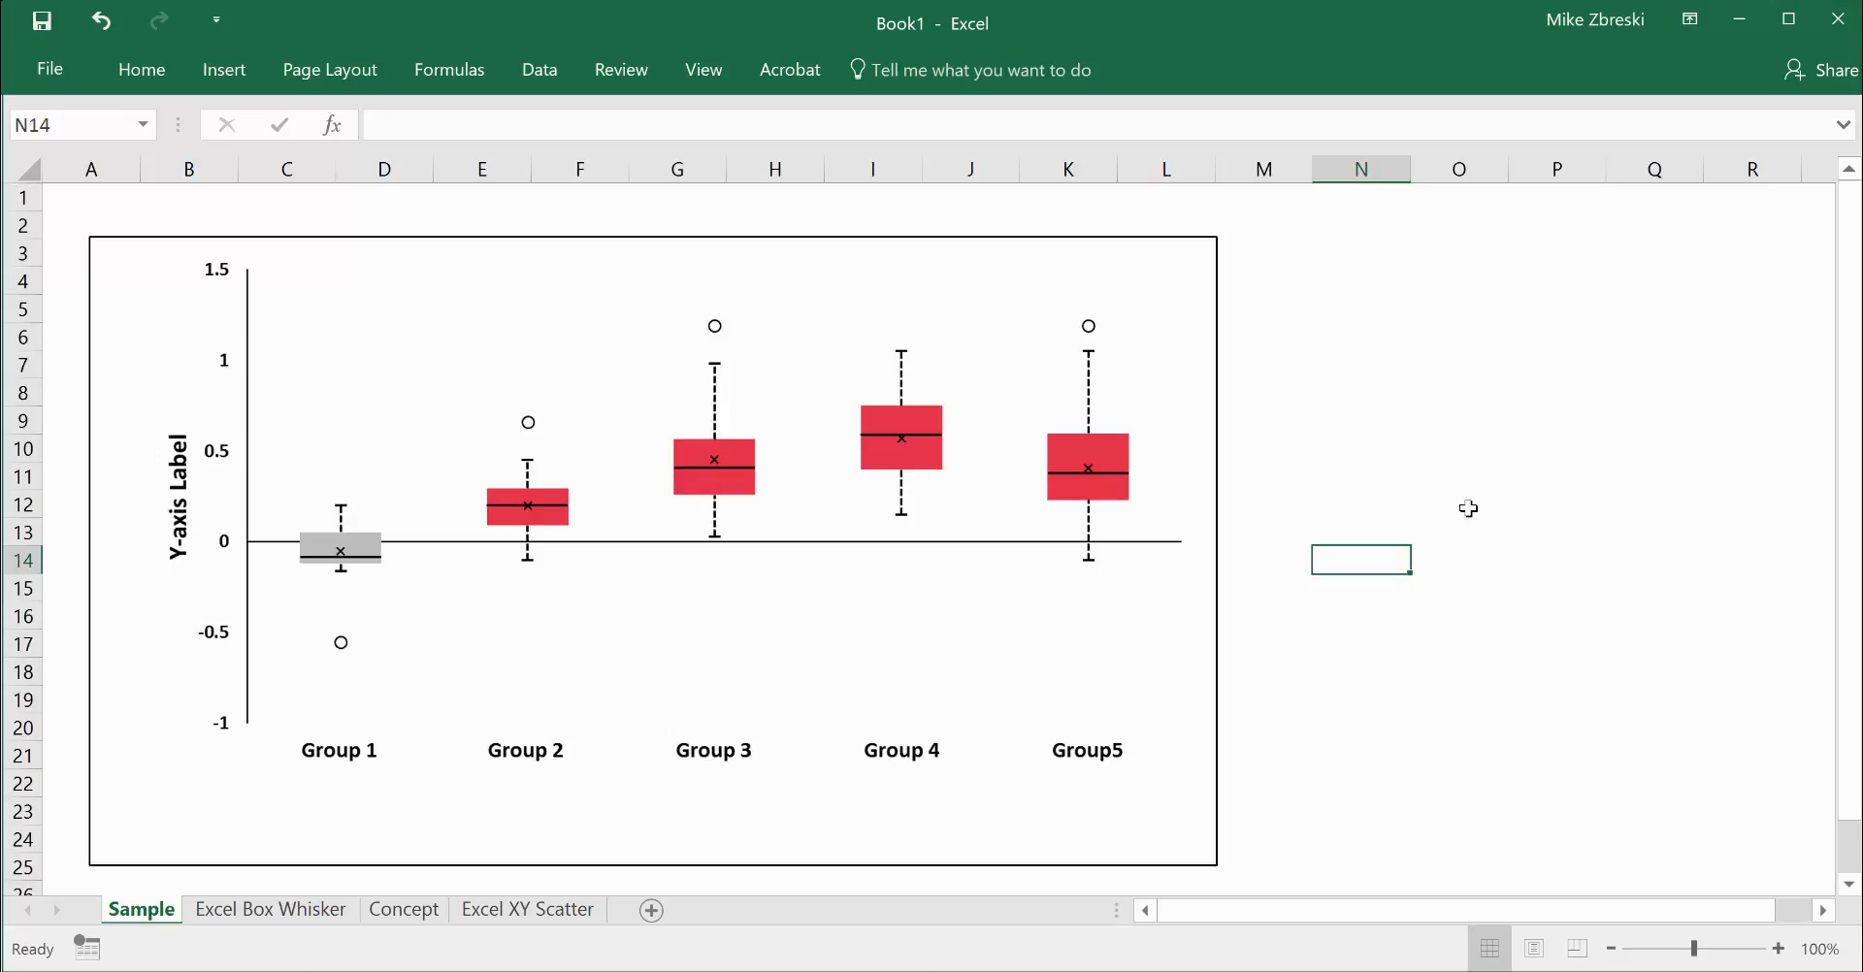
click(1407, 454)
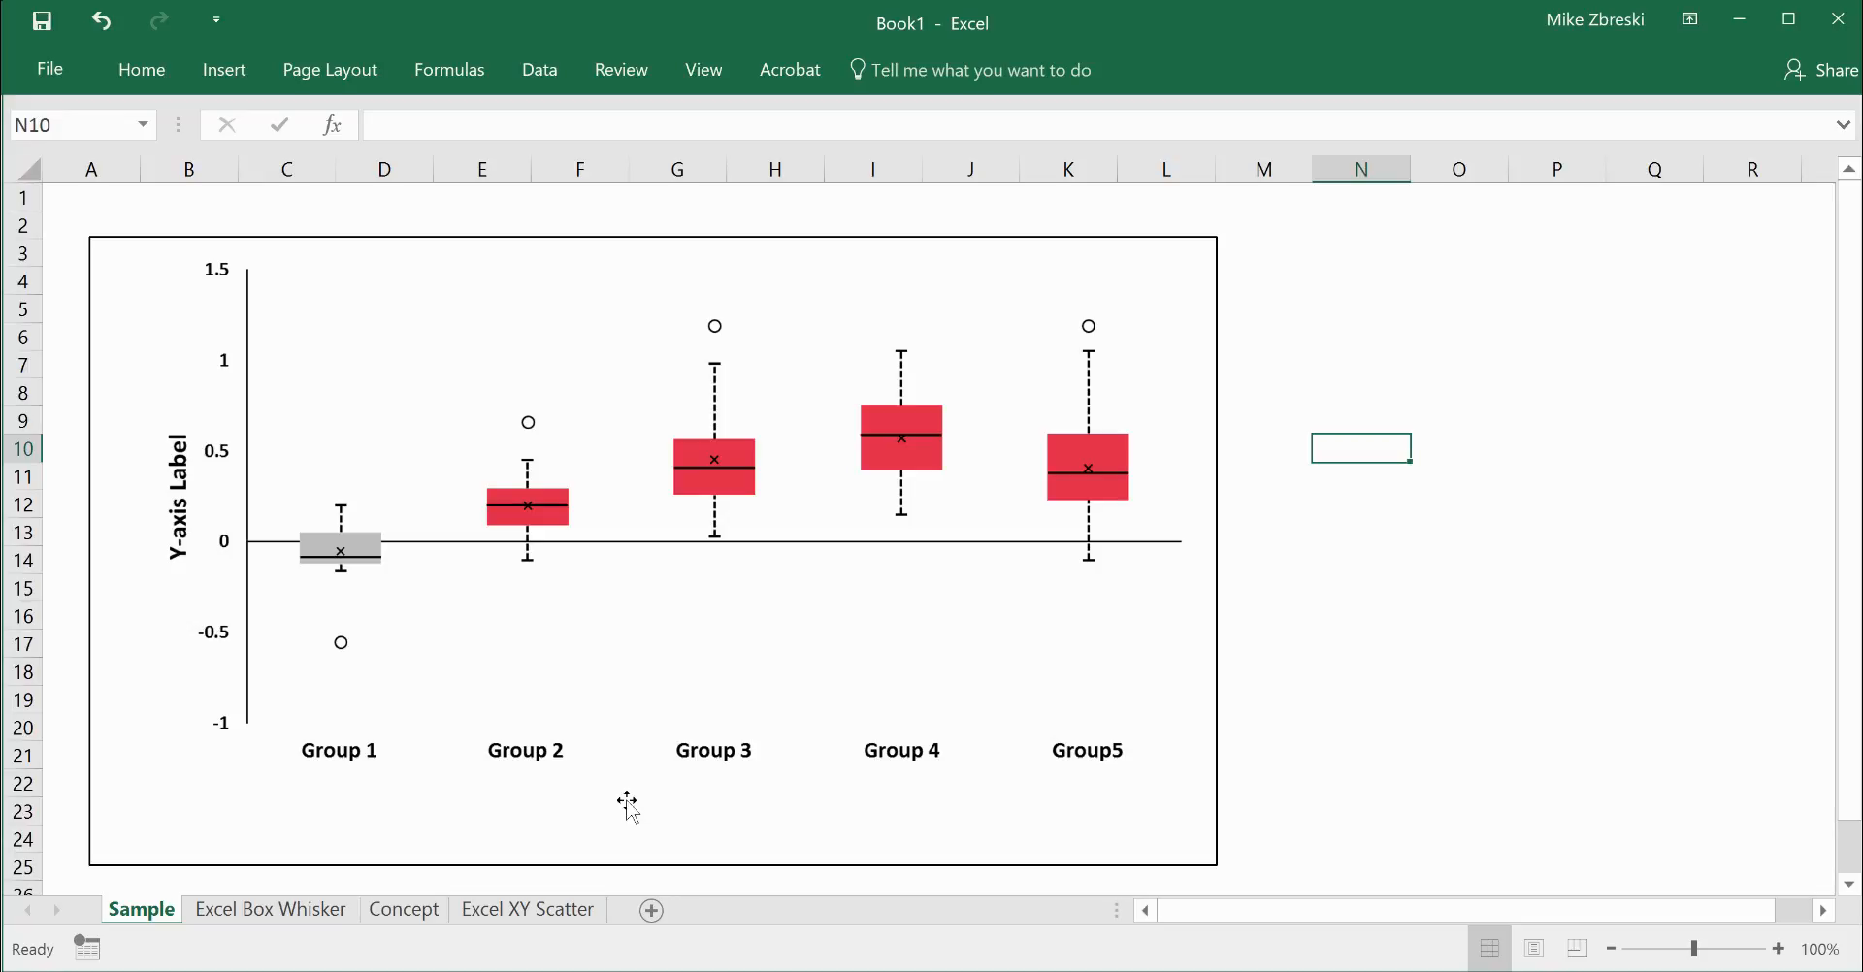
click(529, 909)
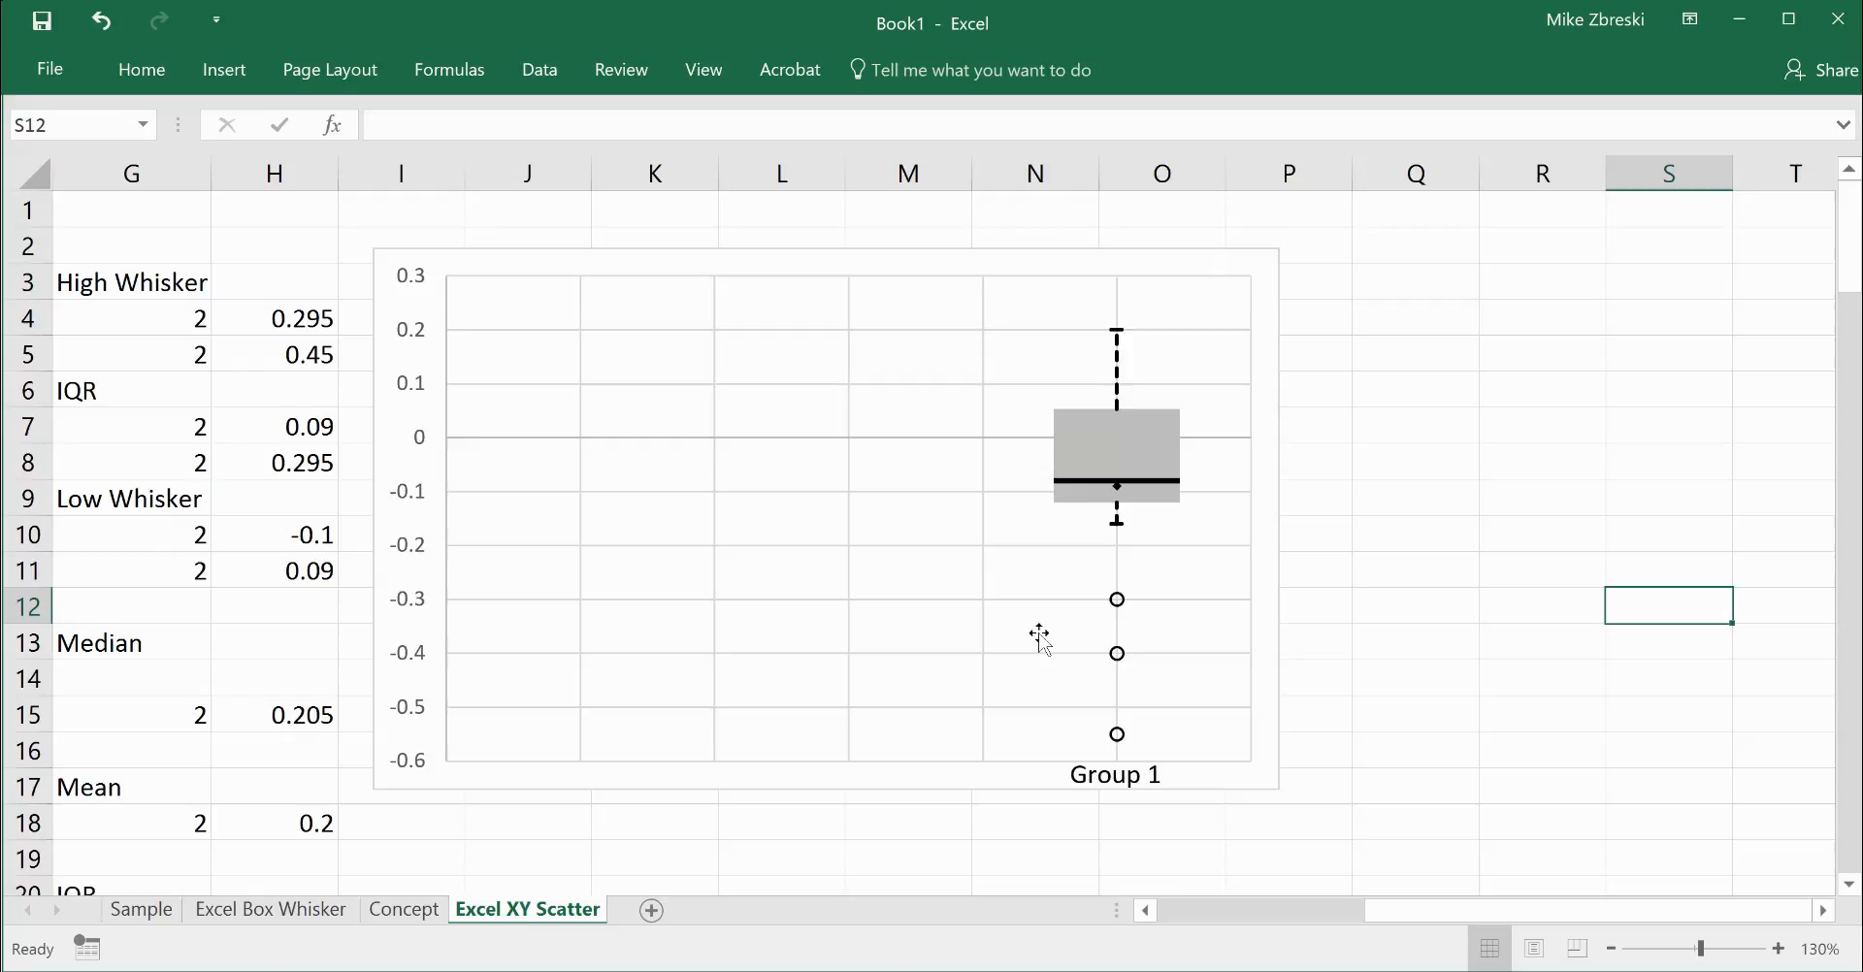
click(1414, 423)
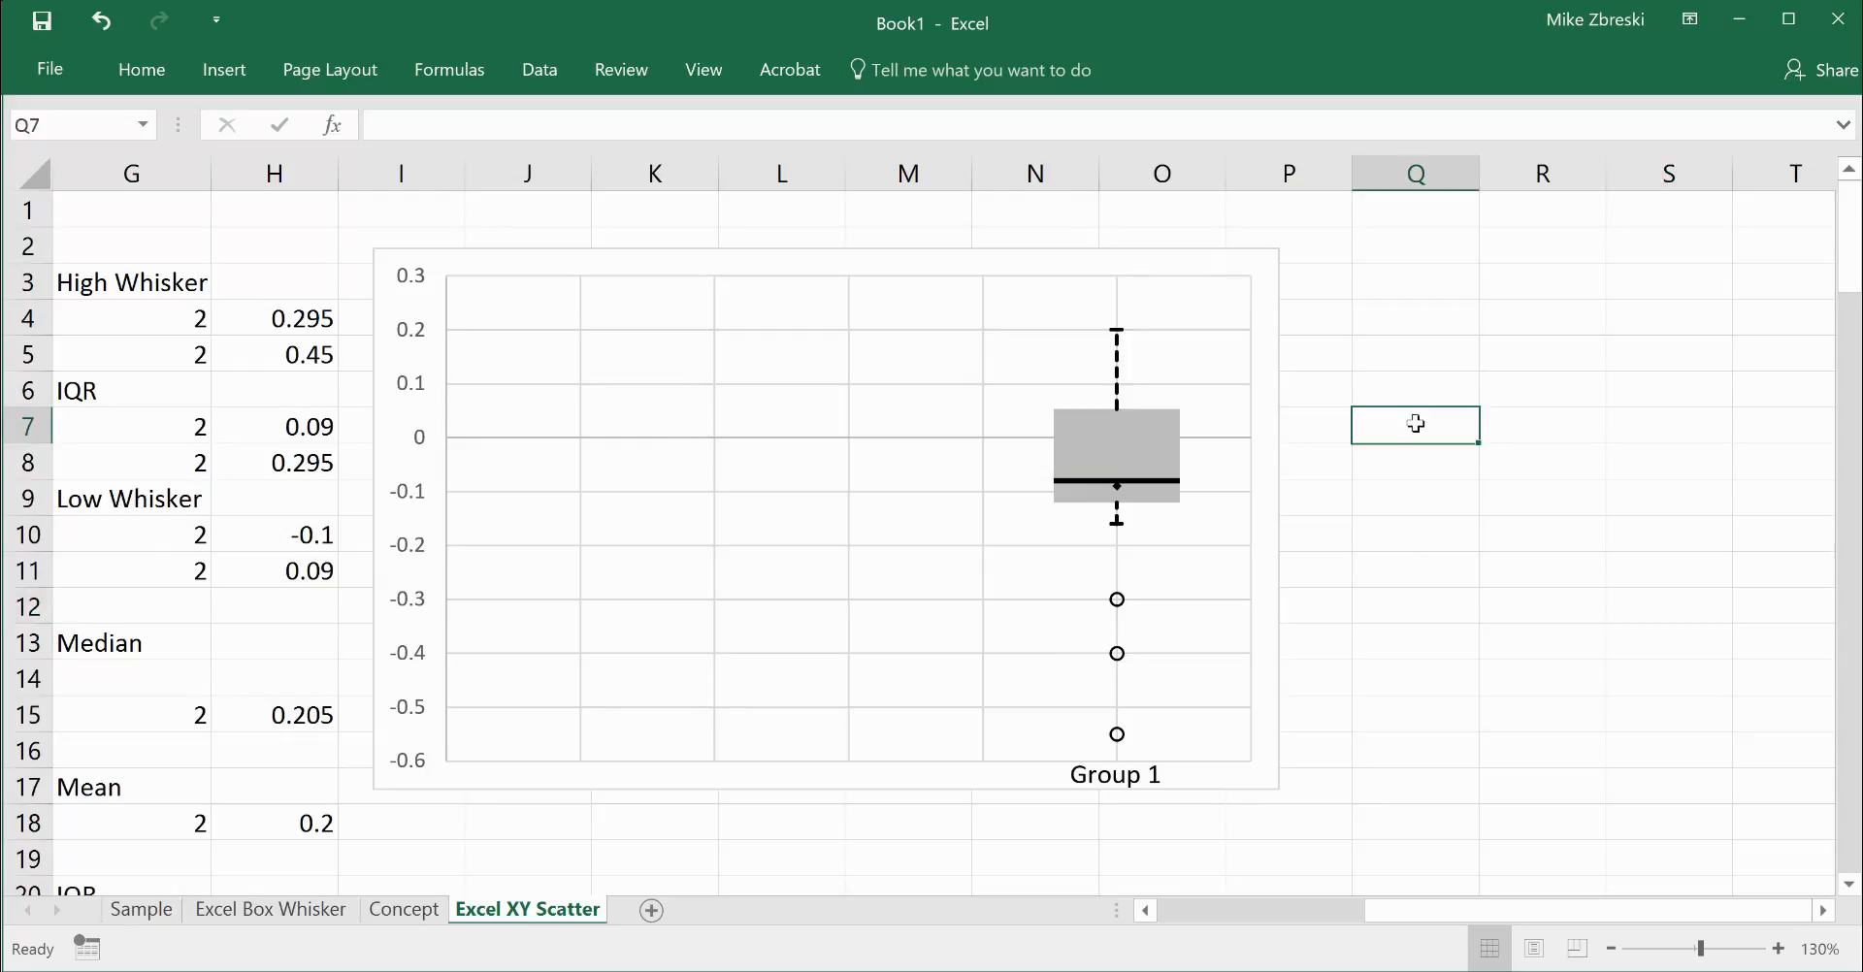